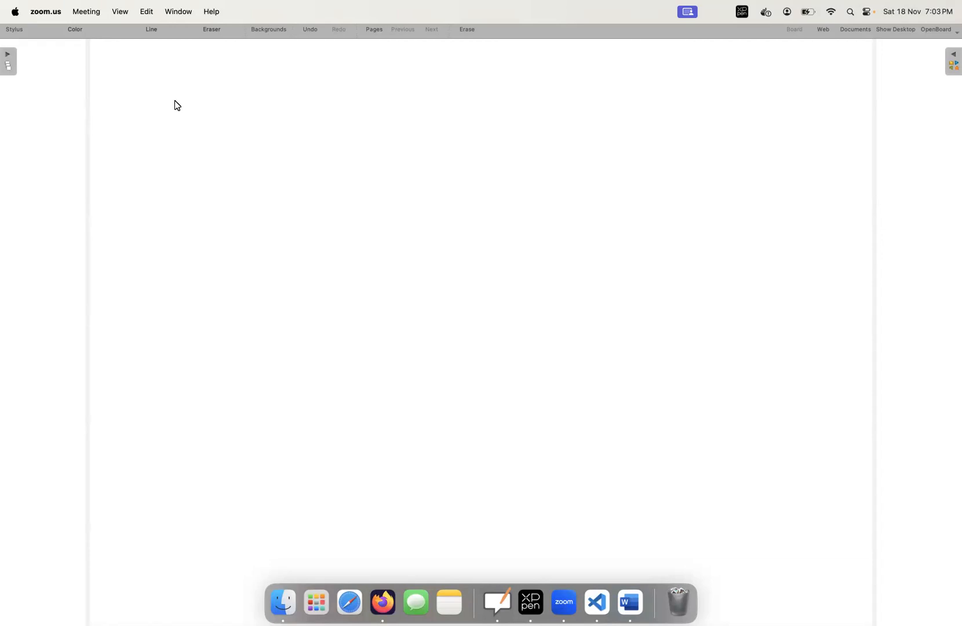
Handwrite the heading "S3 - Security" near the top of the blank board and underline the word Security
mouse_move(170, 112)
left_mouse_down()
mouse_move(193, 131)
mouse_move(246, 115)
left_mouse_up()
mouse_move(262, 110)
left_mouse_down()
mouse_move(274, 119)
mouse_move(262, 123)
left_mouse_up()
left_click_drag(278, 120, 328, 122)
mouse_move(323, 116)
left_mouse_down()
mouse_move(343, 114)
mouse_move(332, 134)
left_mouse_up()
left_click_drag(257, 142, 306, 141)
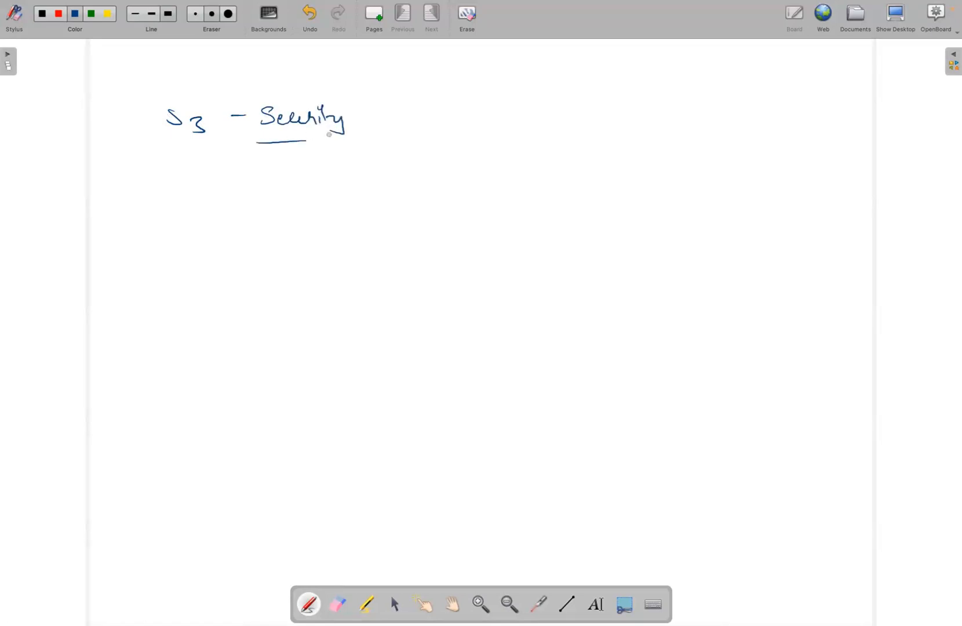
Handwrite "Static" and, below it, "resource sharing" beside the S3 Security heading
left_click_drag(442, 85, 435, 97)
mouse_move(452, 85)
left_mouse_down()
mouse_move(451, 98)
mouse_move(483, 102)
left_mouse_up()
left_click_drag(479, 97, 509, 98)
mouse_move(434, 142)
left_mouse_down()
mouse_move(662, 143)
mouse_move(652, 164)
left_mouse_up()
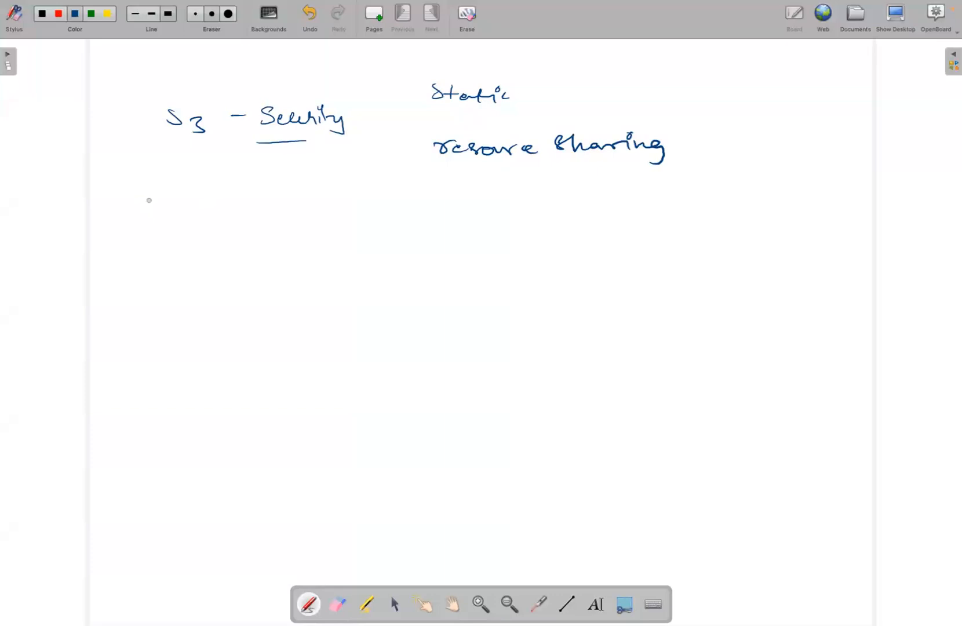
Write "3 level" below the heading and add "Account" under it as circled item 1
left_click_drag(152, 204, 154, 219)
mouse_move(181, 201)
left_mouse_down()
mouse_move(209, 217)
mouse_move(227, 200)
mouse_move(243, 217)
left_mouse_up()
left_click(231, 208)
mouse_move(155, 262)
left_mouse_down()
mouse_move(142, 256)
mouse_move(164, 258)
left_mouse_up()
mouse_move(183, 268)
left_mouse_down()
mouse_move(186, 251)
mouse_move(197, 268)
left_mouse_up()
left_click(209, 260)
left_click_drag(181, 262, 290, 259)
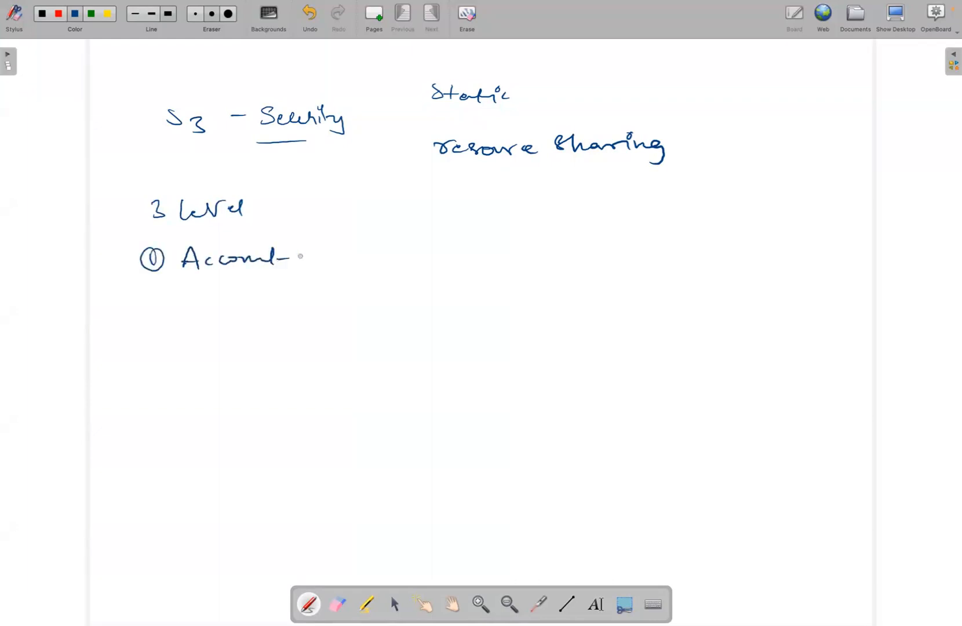
Add "Bucket" as circled item 2 and "Object" as circled item 3 below Account
left_click_drag(154, 302, 159, 318)
mouse_move(167, 295)
left_mouse_down()
mouse_move(213, 320)
mouse_move(313, 315)
left_mouse_up()
left_click_drag(152, 371, 158, 388)
left_click_drag(157, 364, 201, 372)
left_click_drag(219, 369, 238, 383)
mouse_move(240, 378)
left_mouse_down()
mouse_move(239, 404)
mouse_move(245, 376)
left_mouse_up()
left_click_drag(255, 377, 289, 383)
mouse_move(288, 366)
left_mouse_down()
mouse_move(290, 387)
mouse_move(299, 376)
left_mouse_up()
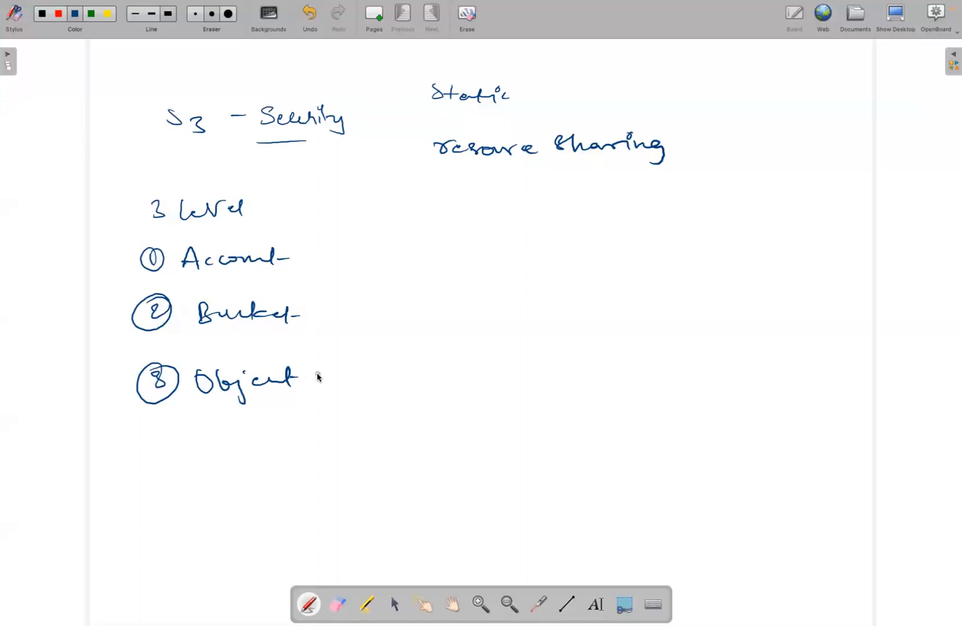
Draw a dash after Object and write "ACL, Bucket policies" beside it
left_click_drag(315, 375, 347, 374)
mouse_move(362, 379)
left_mouse_down()
mouse_move(369, 357)
mouse_move(377, 380)
left_mouse_up()
left_click_drag(364, 370, 377, 369)
mouse_move(395, 362)
left_mouse_down()
mouse_move(386, 366)
mouse_move(394, 376)
left_mouse_up()
mouse_move(409, 356)
left_mouse_down()
mouse_move(429, 392)
mouse_move(453, 378)
left_mouse_up()
left_click_drag(452, 360, 487, 373)
left_click_drag(487, 366, 505, 375)
left_click_drag(510, 364, 529, 369)
mouse_move(532, 355)
left_mouse_down()
mouse_move(534, 376)
mouse_move(547, 367)
left_mouse_up()
left_click_drag(571, 361, 573, 380)
left_click_drag(571, 363, 606, 369)
left_click_drag(612, 354, 616, 371)
mouse_move(622, 363)
left_mouse_down()
mouse_move(640, 370)
mouse_move(645, 350)
left_mouse_up()
left_click_drag(641, 363, 664, 371)
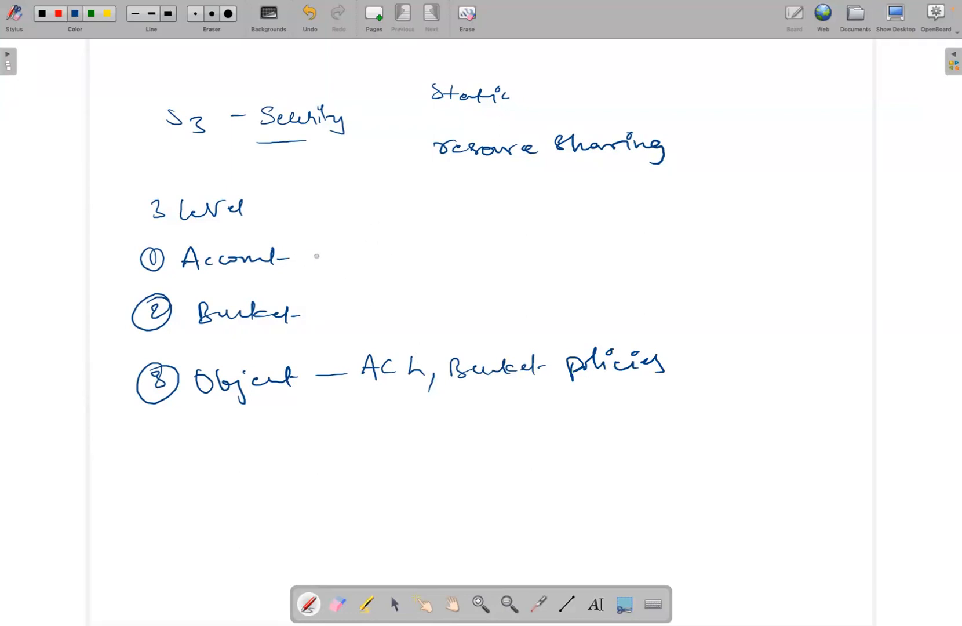
Draw arrows to the notes "Block all Buckets public Access" for Account and "Block public access for individual bucket" for Bucket
mouse_move(314, 262)
left_mouse_down()
mouse_move(423, 235)
mouse_move(512, 248)
mouse_move(530, 232)
mouse_move(550, 247)
mouse_move(581, 247)
mouse_move(700, 229)
mouse_move(771, 239)
mouse_move(829, 220)
mouse_move(817, 238)
left_mouse_up()
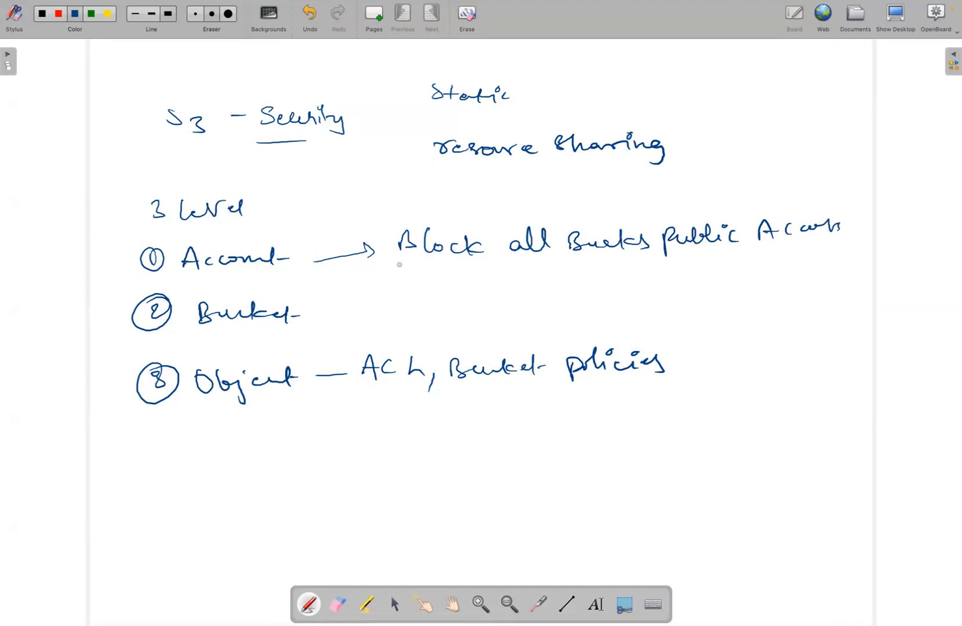
left_click_drag(328, 317, 377, 315)
mouse_move(402, 304)
left_mouse_down()
mouse_move(588, 286)
mouse_move(667, 301)
mouse_move(724, 283)
mouse_move(729, 293)
mouse_move(823, 289)
mouse_move(839, 266)
mouse_move(863, 286)
mouse_move(939, 276)
left_mouse_up()
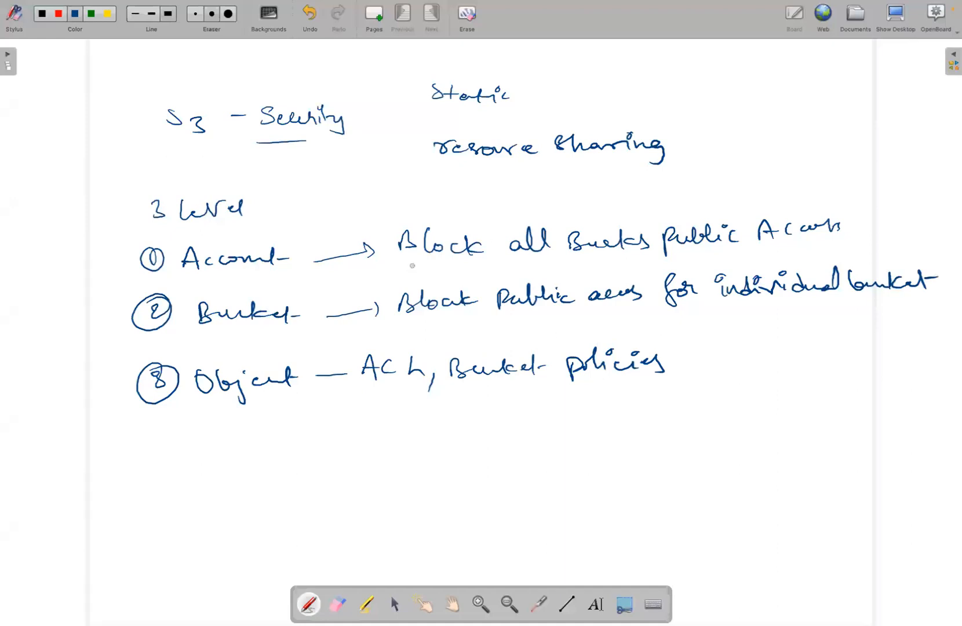
Tick and underline "Block" in the Account note, and add circled 1000 and 10,000 with an arrow leading toward it
left_click_drag(383, 224, 416, 208)
left_click_drag(394, 267, 480, 269)
left_click_drag(747, 149, 753, 148)
mouse_move(769, 147)
left_mouse_down()
mouse_move(834, 141)
mouse_move(839, 157)
left_mouse_up()
left_click_drag(857, 142, 869, 144)
mouse_move(884, 144)
left_mouse_down()
mouse_move(857, 118)
mouse_move(908, 119)
left_mouse_up()
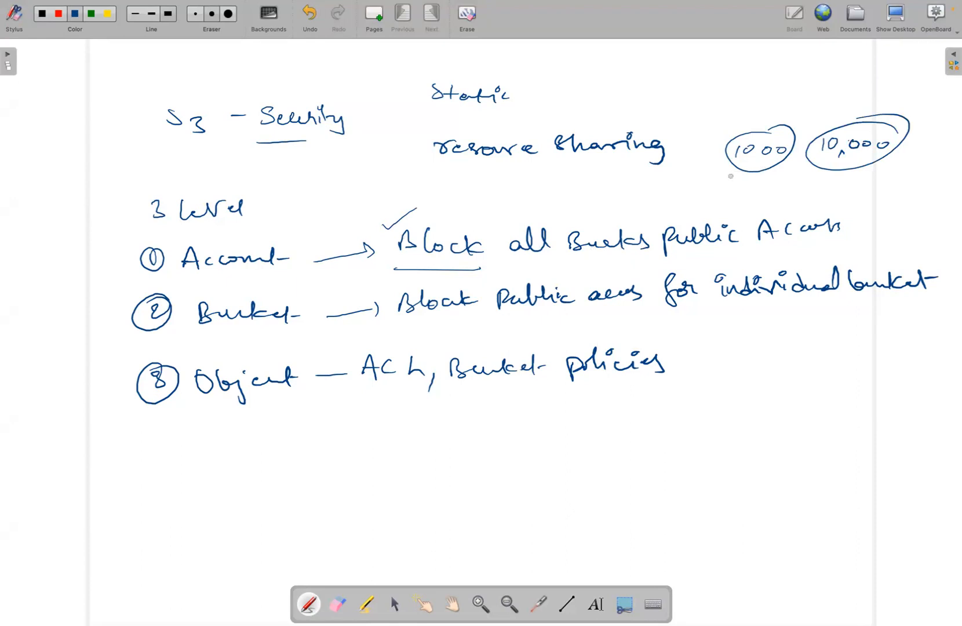
left_click_drag(712, 175, 464, 207)
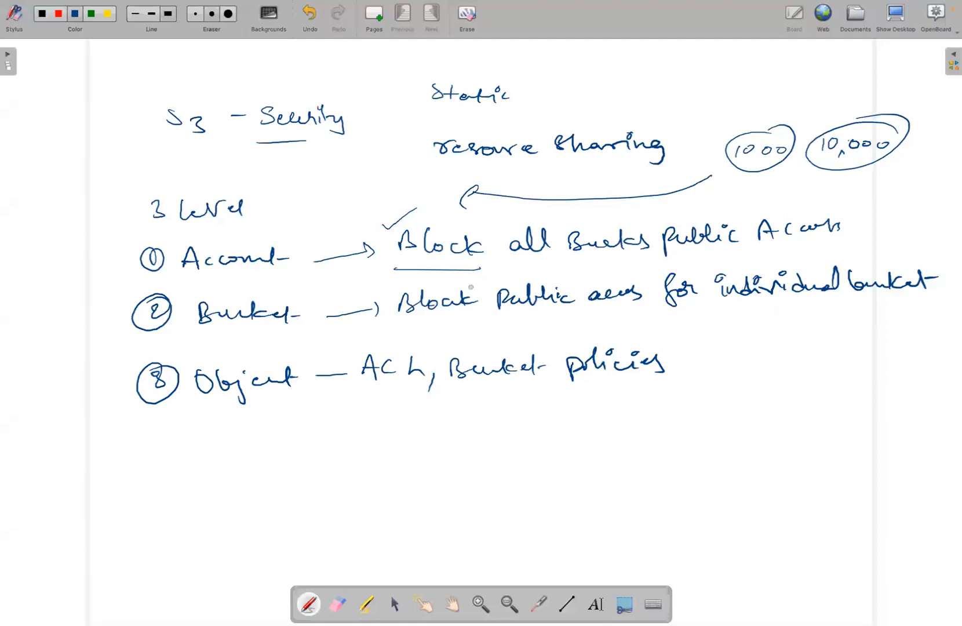
Underline "Block public" in the Bucket note, and "Bucket policies" and "ACL" in the Object note
mouse_move(399, 328)
left_mouse_down()
mouse_move(464, 315)
mouse_move(424, 321)
left_mouse_up()
mouse_move(482, 318)
left_mouse_down()
mouse_move(540, 312)
mouse_move(493, 316)
mouse_move(516, 322)
left_mouse_up()
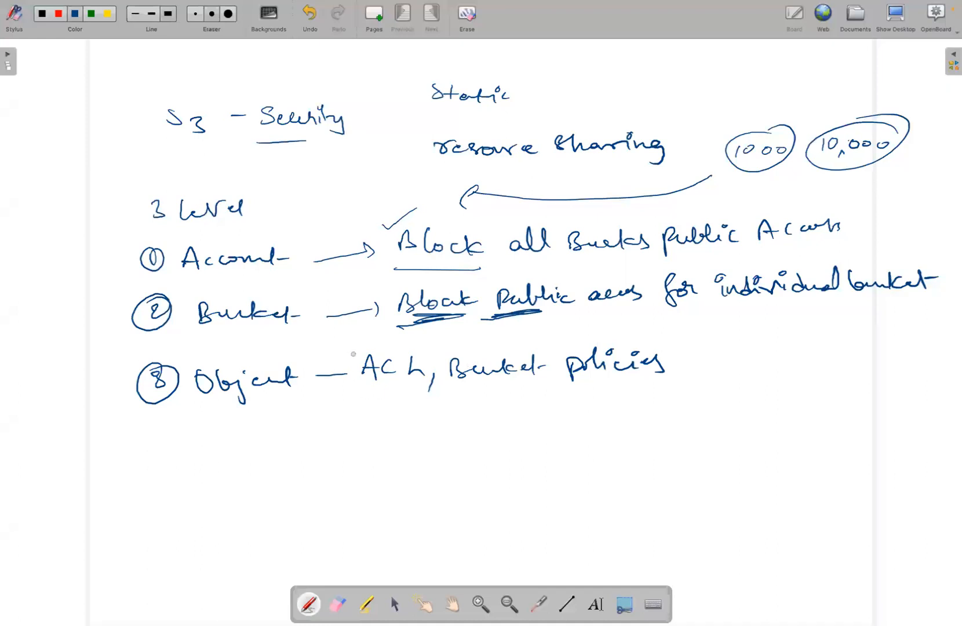
left_click_drag(464, 396, 622, 381)
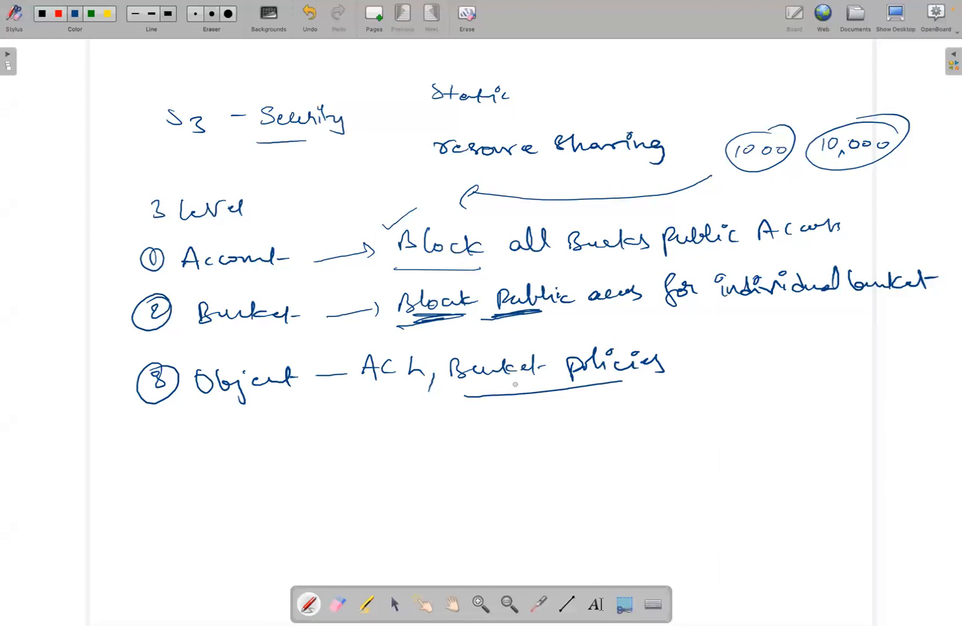
left_click_drag(485, 399, 592, 390)
left_click_drag(361, 405, 427, 406)
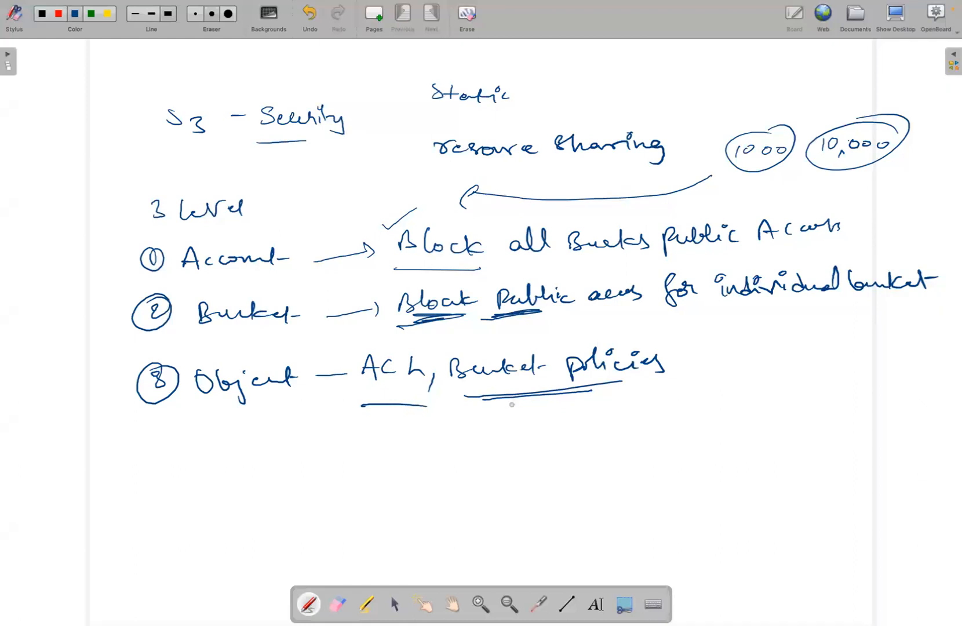
Write the underlined column headings "Read" and "Write" below the Object note
mouse_move(579, 404)
left_mouse_down()
mouse_move(578, 413)
mouse_move(629, 414)
mouse_move(614, 417)
left_mouse_up()
mouse_move(674, 402)
left_mouse_down()
mouse_move(687, 411)
mouse_move(704, 402)
left_mouse_up()
mouse_move(707, 403)
left_mouse_down()
mouse_move(706, 411)
mouse_move(724, 406)
left_mouse_up()
mouse_move(728, 404)
left_mouse_down()
mouse_move(728, 412)
mouse_move(705, 401)
left_mouse_up()
mouse_move(744, 394)
left_mouse_down()
mouse_move(742, 414)
mouse_move(750, 404)
left_mouse_up()
left_click_drag(751, 408, 763, 411)
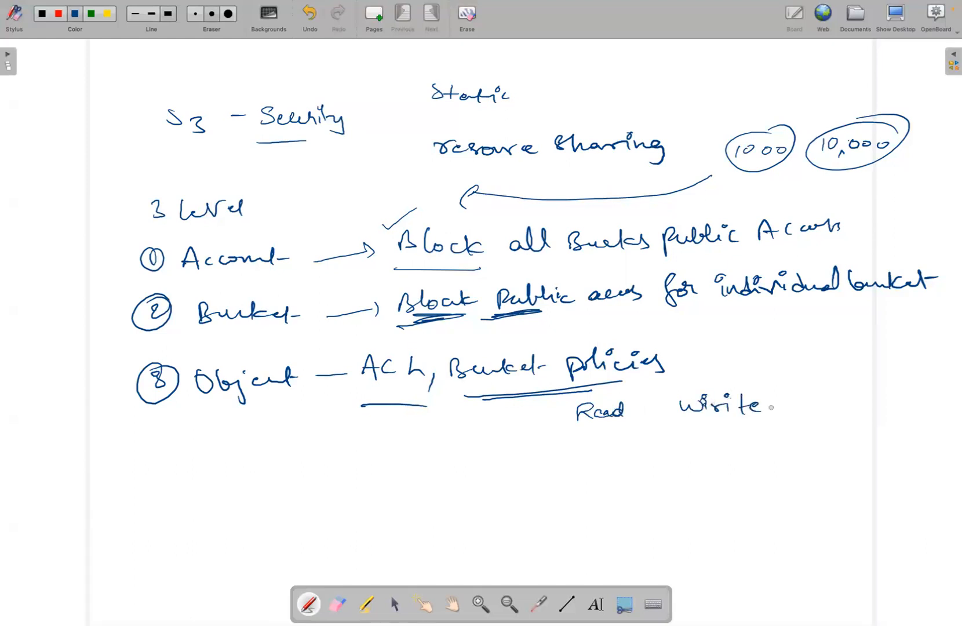
left_click_drag(576, 436, 645, 430)
left_click_drag(708, 433, 765, 429)
Write the row labels "within AWS", "public" and "logged in user" beneath the Object note
mouse_move(348, 464)
left_mouse_down()
mouse_move(470, 454)
mouse_move(476, 464)
left_mouse_up()
mouse_move(378, 492)
left_mouse_down()
mouse_move(381, 508)
mouse_move(439, 490)
mouse_move(462, 500)
left_mouse_up()
left_click_drag(380, 529, 379, 547)
mouse_move(396, 536)
left_mouse_down()
mouse_move(390, 544)
mouse_move(434, 552)
mouse_move(468, 523)
left_mouse_up()
mouse_move(488, 528)
left_mouse_down()
mouse_move(488, 539)
mouse_move(507, 527)
left_mouse_up()
mouse_move(510, 525)
left_mouse_down()
mouse_move(524, 533)
mouse_move(550, 525)
left_mouse_up()
left_click_drag(549, 534, 554, 526)
Draw a dash after each of the three row labels and tick both Read and Write for every row
left_click_drag(519, 462, 622, 446)
left_click_drag(713, 451, 736, 444)
left_click_drag(532, 501, 650, 475)
left_click_drag(713, 486, 740, 474)
mouse_move(583, 535)
left_mouse_down()
mouse_move(679, 508)
mouse_move(756, 502)
left_mouse_up()
Draw a curly brace around the end of the permission table and label it "ACL"
mouse_move(777, 392)
left_mouse_down()
mouse_move(807, 416)
mouse_move(801, 528)
left_mouse_up()
mouse_move(824, 447)
left_mouse_down()
mouse_move(866, 457)
mouse_move(870, 448)
left_mouse_up()
left_click_drag(888, 443, 887, 454)
left_click_drag(900, 439, 912, 456)
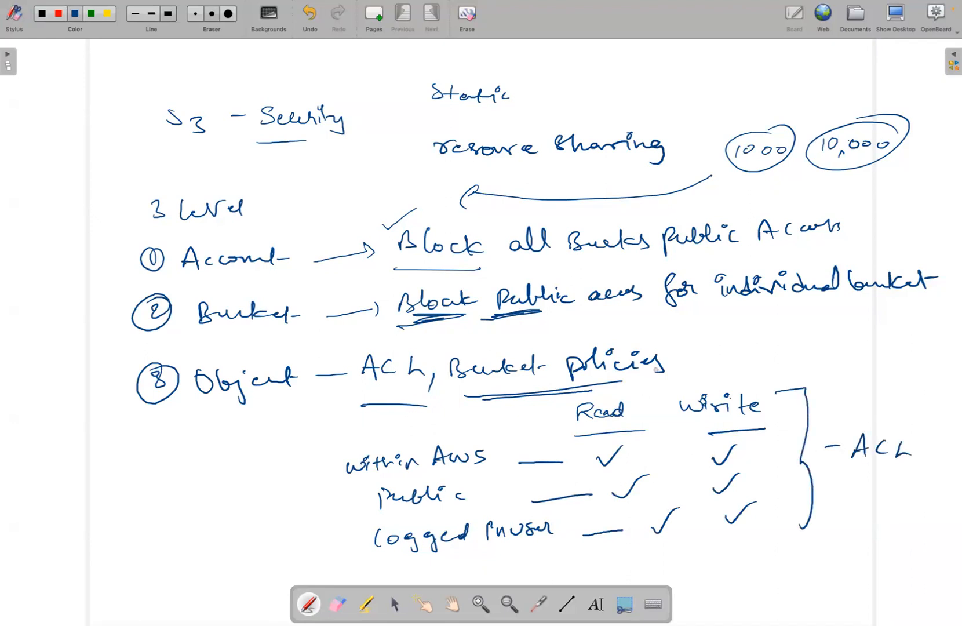
Circle "policies" and sketch an opening and a closing curly brace with a vertical separator beside the permission table
mouse_move(673, 342)
left_mouse_down()
mouse_move(690, 363)
mouse_move(626, 336)
left_mouse_up()
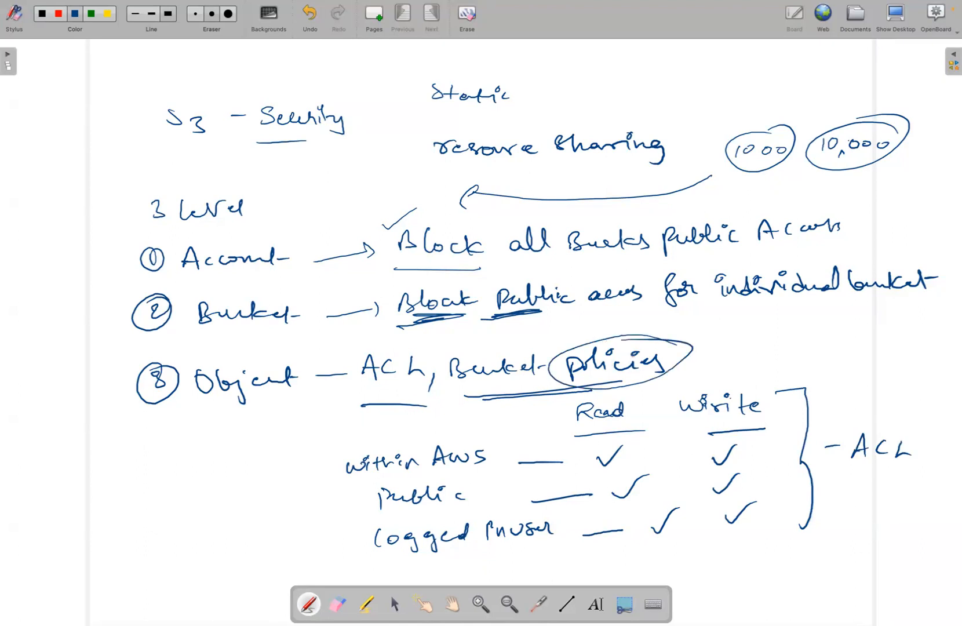
left_click_drag(113, 424, 120, 458)
left_click_drag(149, 555, 167, 585)
left_click_drag(291, 430, 307, 513)
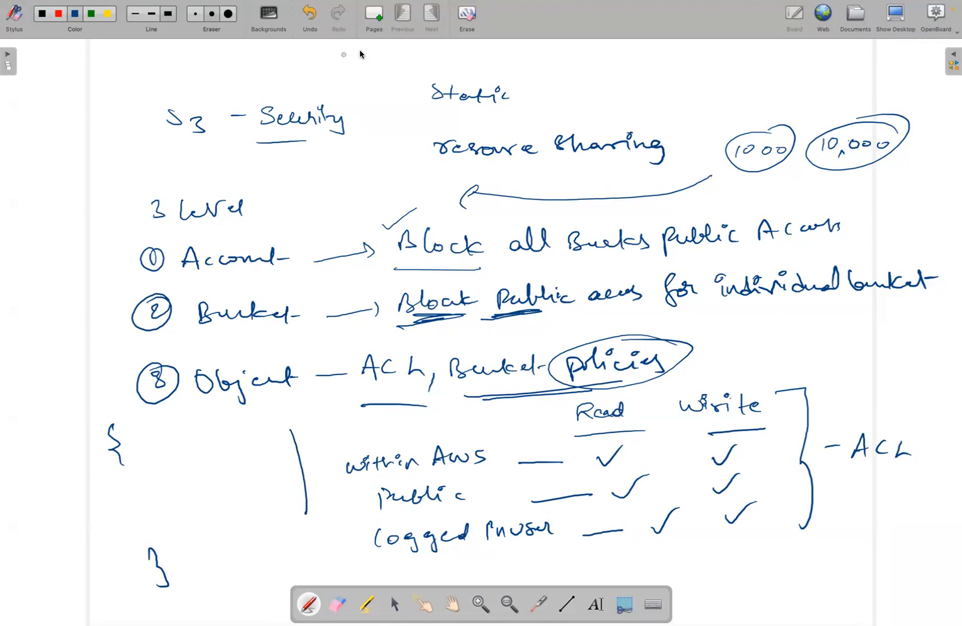
Clear the whole board and write "IAM" inside a circle as circled item 1
left_click(466, 26)
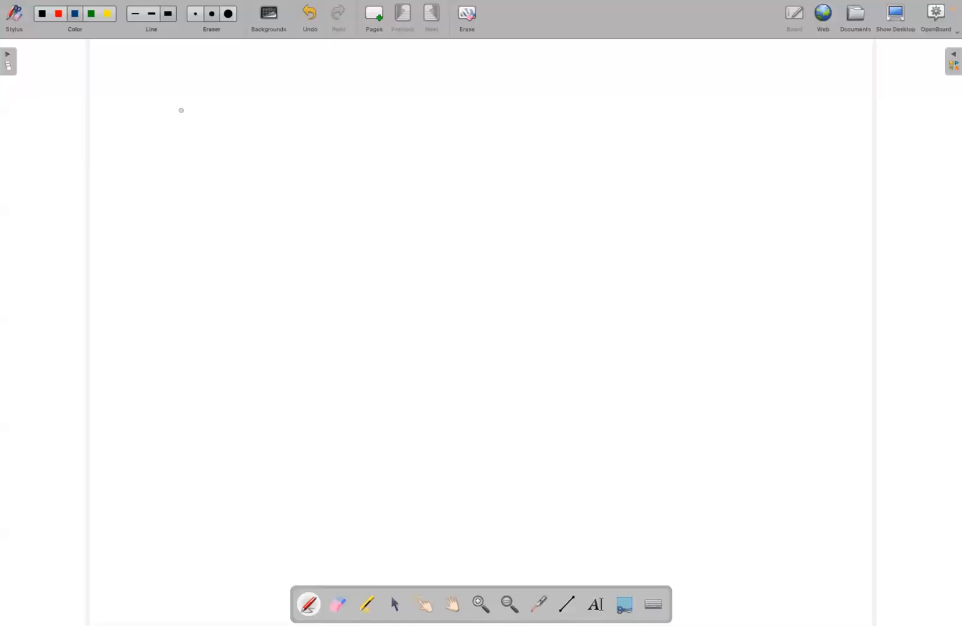
left_click_drag(171, 117, 174, 117)
left_click_drag(205, 125, 209, 145)
left_click_drag(195, 127, 226, 145)
mouse_move(214, 139)
left_mouse_down()
mouse_move(247, 132)
mouse_move(249, 146)
left_mouse_up()
mouse_move(239, 119)
left_mouse_down()
mouse_move(200, 166)
mouse_move(220, 108)
left_mouse_up()
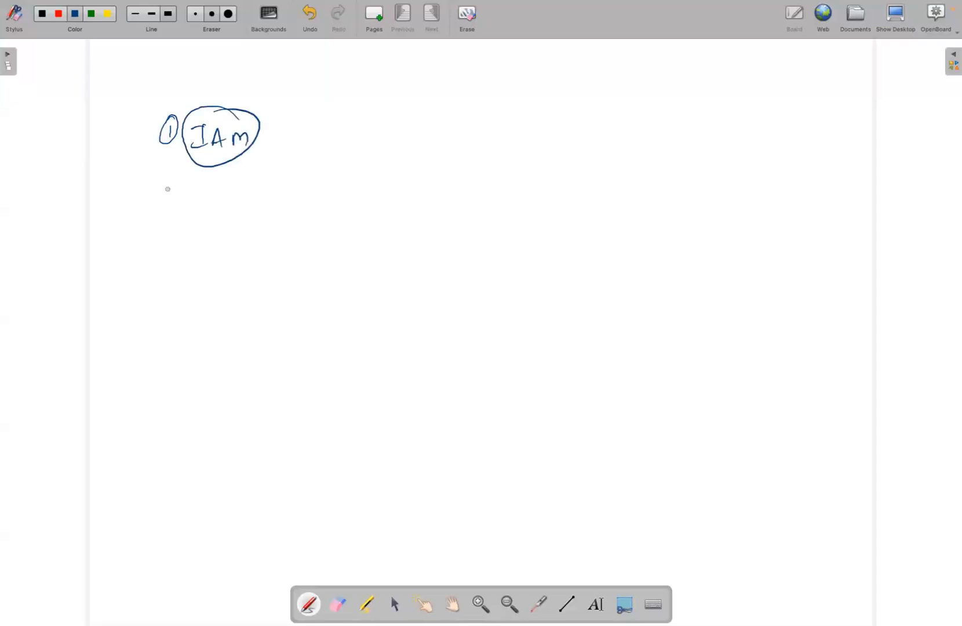
Add item 2 "Bucket Account" and item 3 "Bucket level", then replace the crossed-out "Bucket" in item 2 with "S3"
left_click_drag(323, 119, 339, 138)
mouse_move(332, 113)
left_mouse_down()
mouse_move(378, 135)
mouse_move(403, 124)
mouse_move(424, 135)
mouse_move(523, 115)
mouse_move(571, 128)
mouse_move(573, 108)
left_mouse_up()
mouse_move(626, 130)
left_mouse_down()
mouse_move(632, 111)
mouse_move(655, 122)
mouse_move(740, 123)
left_mouse_up()
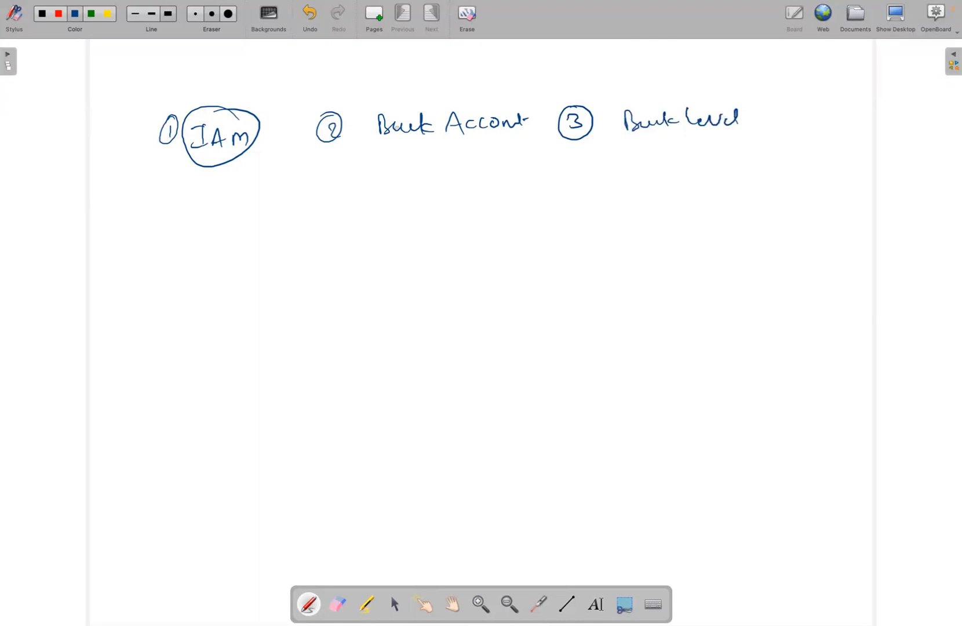
mouse_move(402, 91)
left_mouse_down()
mouse_move(395, 105)
mouse_move(410, 91)
left_mouse_up()
mouse_move(415, 138)
left_mouse_down()
mouse_move(377, 141)
mouse_move(389, 133)
left_mouse_up()
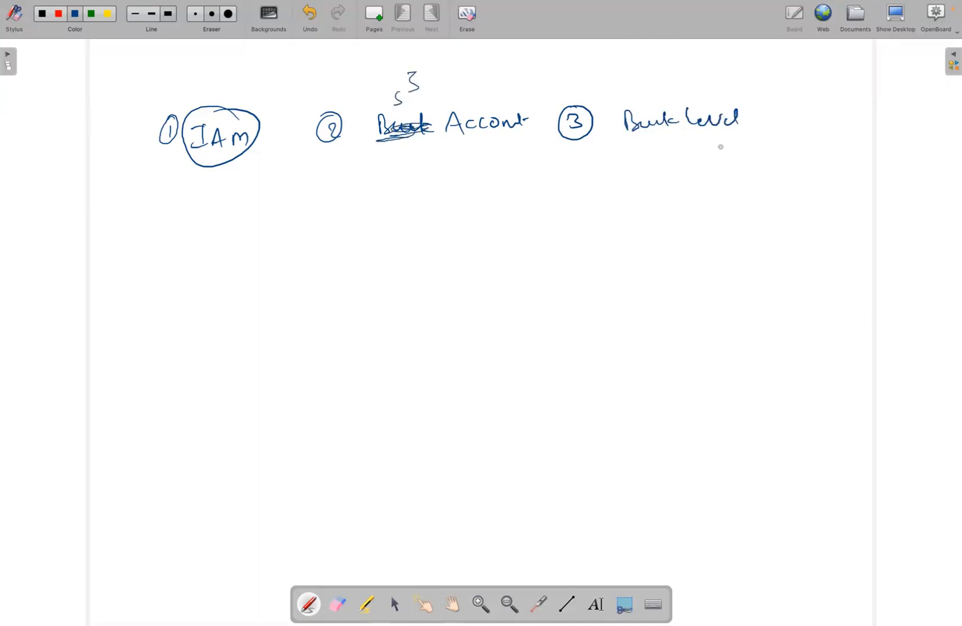
Write "Object level" as circled item 4, with sub-items "a) ACL" and "b) policies" under it
mouse_move(216, 224)
left_mouse_down()
mouse_move(227, 243)
mouse_move(231, 218)
mouse_move(254, 249)
left_mouse_up()
mouse_move(270, 229)
left_mouse_down()
mouse_move(279, 261)
mouse_move(296, 242)
mouse_move(389, 237)
mouse_move(404, 223)
left_mouse_up()
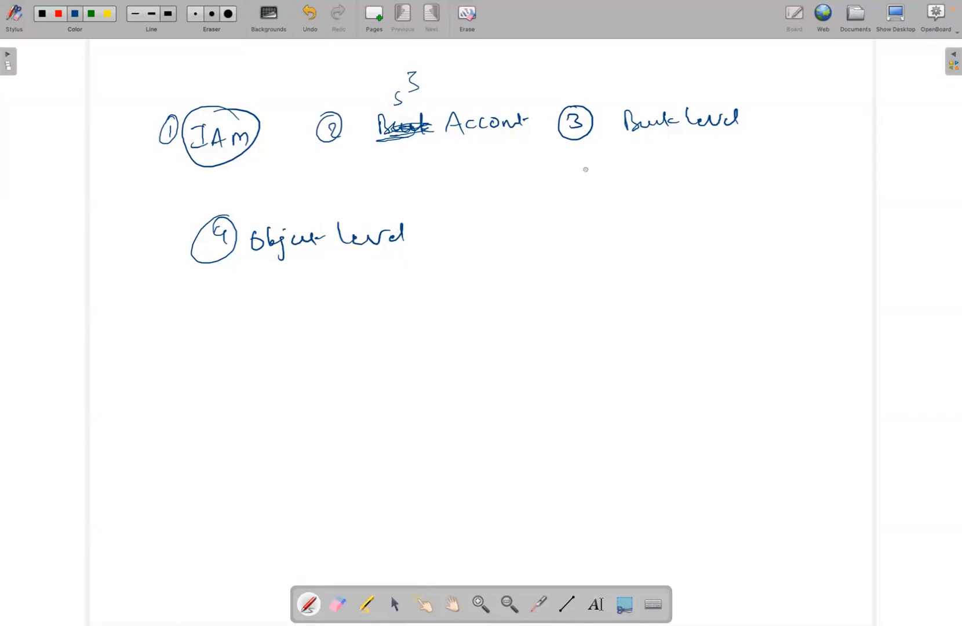
mouse_move(359, 296)
left_mouse_down()
mouse_move(378, 323)
mouse_move(443, 303)
left_mouse_up()
left_click_drag(458, 301, 458, 309)
left_click_drag(472, 294, 489, 311)
mouse_move(373, 355)
left_mouse_down()
mouse_move(374, 376)
mouse_move(435, 380)
left_mouse_up()
left_click_drag(436, 361, 462, 365)
left_click_drag(467, 347, 479, 367)
left_click_drag(478, 351, 494, 367)
mouse_move(505, 360)
left_mouse_down()
mouse_move(532, 361)
mouse_move(521, 373)
left_mouse_up()
Tick below IAM and draw a line beneath S3 Account, Bucket level, Object level, ACL and policies
left_click_drag(197, 180, 266, 171)
left_click_drag(403, 181, 550, 172)
left_click_drag(573, 186, 652, 182)
left_click_drag(250, 291, 357, 283)
left_click_drag(371, 347, 482, 345)
left_click_drag(397, 423, 483, 418)
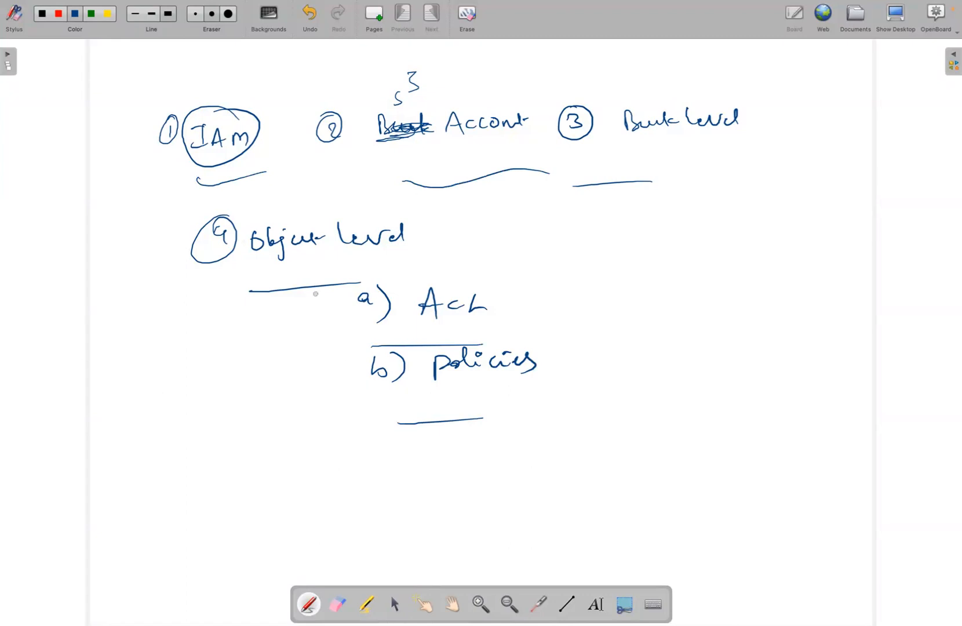
Add a tick above IAM and emphasize S3 Account and Bucket level with heavy repeated underlines
left_click_drag(205, 101, 235, 84)
mouse_move(387, 181)
left_mouse_down()
mouse_move(372, 175)
mouse_move(441, 172)
mouse_move(405, 183)
left_mouse_up()
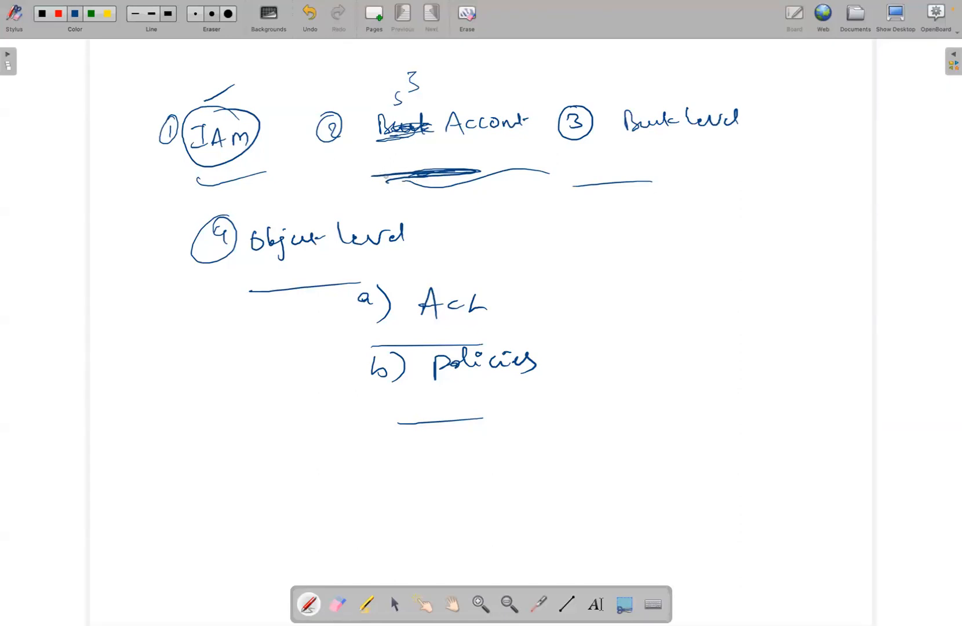
left_click_drag(432, 173, 404, 184)
mouse_move(654, 162)
left_mouse_down()
mouse_move(722, 154)
mouse_move(670, 156)
left_mouse_up()
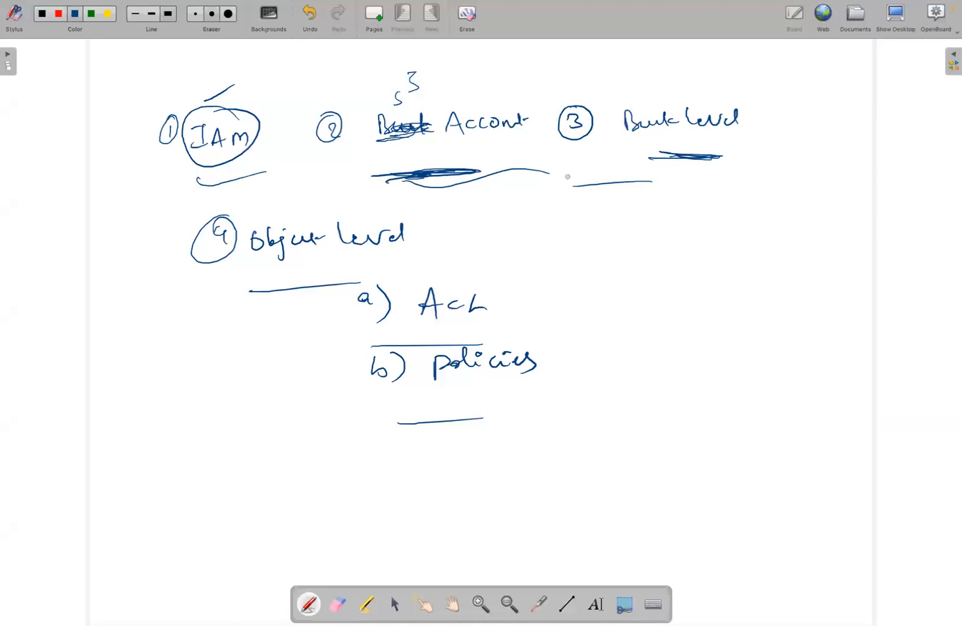
Draw a closing brace beside ACL and policies, and add further underlines to Account, Bucket level and Object level
mouse_move(597, 292)
left_mouse_down()
mouse_move(604, 318)
mouse_move(592, 363)
left_mouse_up()
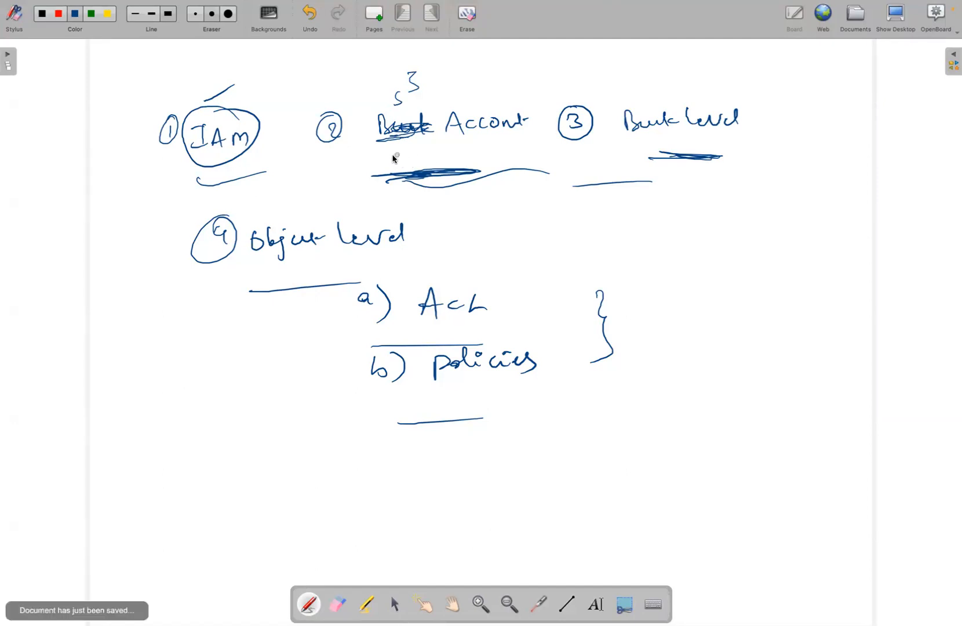
left_click_drag(381, 156, 516, 154)
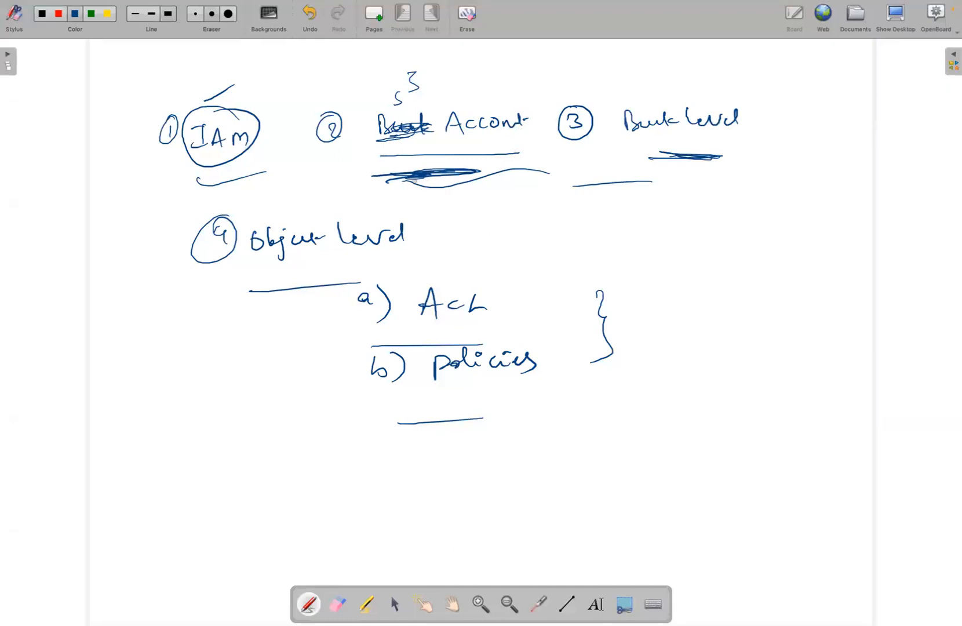
left_click_drag(381, 157, 465, 150)
left_click_drag(630, 150, 730, 149)
left_click_drag(282, 286, 411, 267)
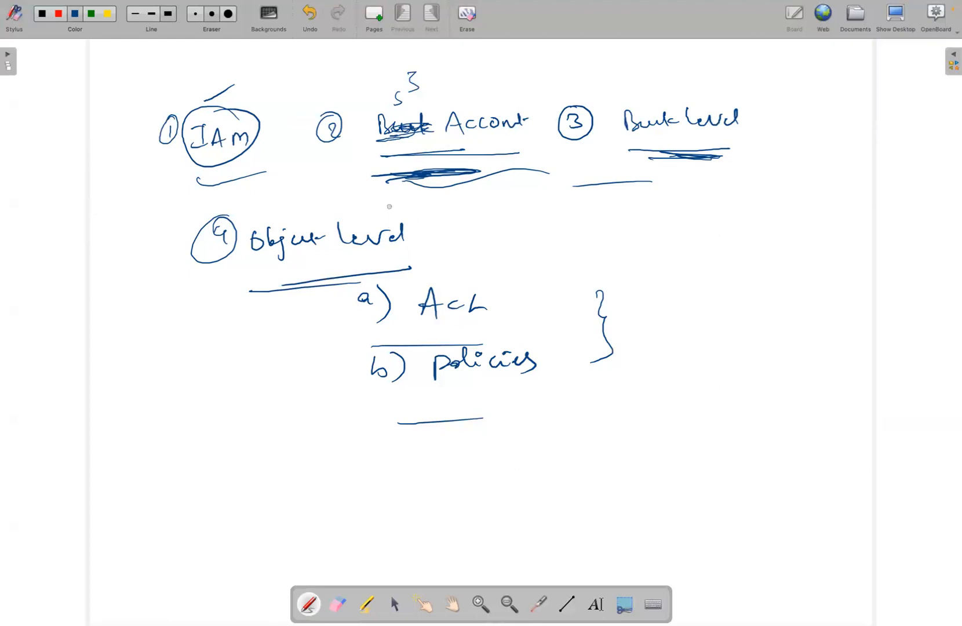
Clear the whole board and write the underlined heading "Cold Storage"
left_click(467, 29)
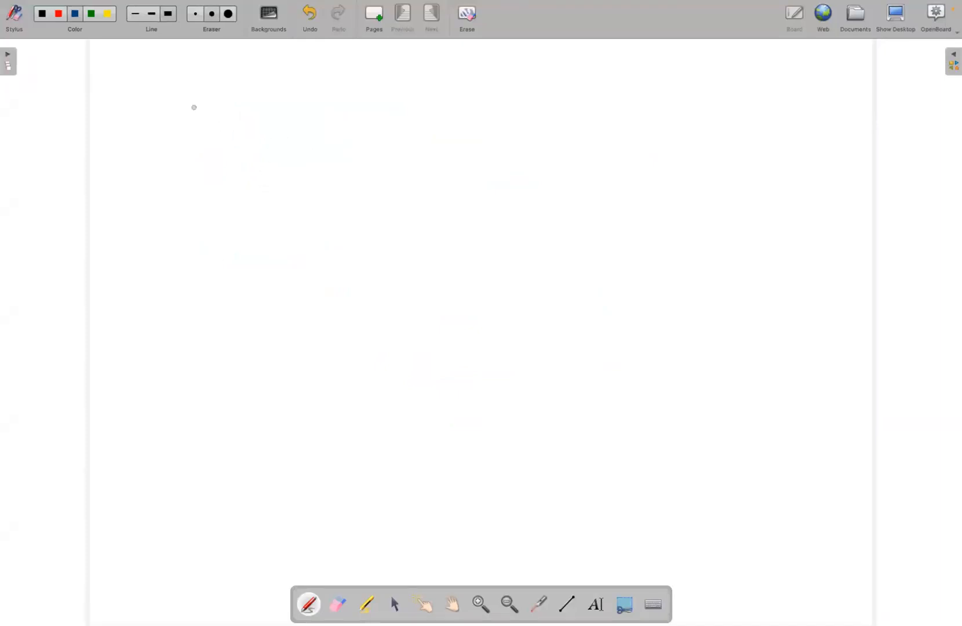
mouse_move(210, 108)
left_mouse_down()
mouse_move(210, 121)
mouse_move(223, 108)
mouse_move(246, 119)
mouse_move(281, 109)
mouse_move(292, 123)
mouse_move(363, 119)
left_mouse_up()
left_click_drag(203, 143, 325, 140)
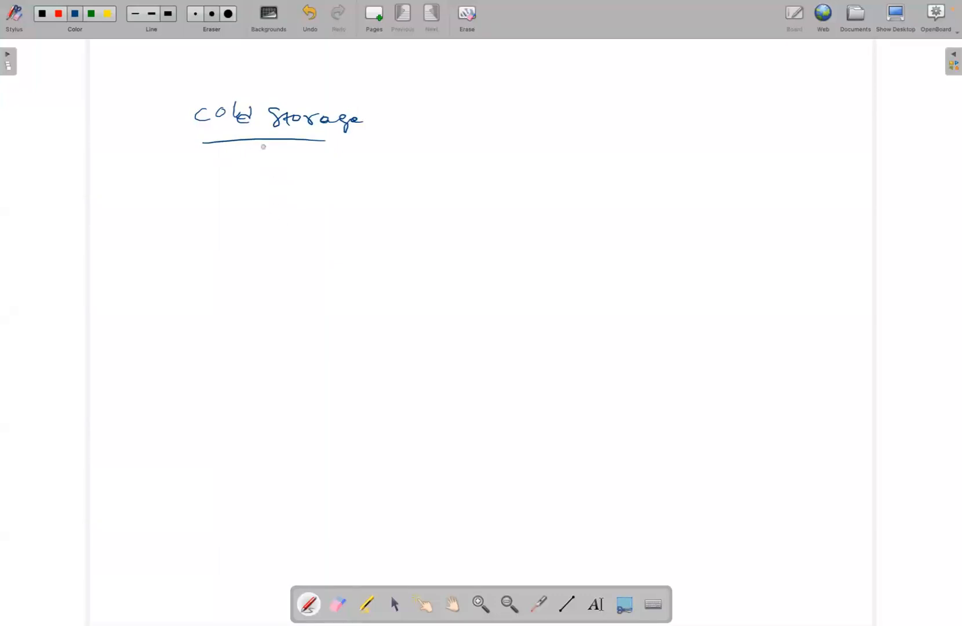
Draw a large rectangle below the Cold Storage heading and enclose it in a second, bigger rectangle
left_click_drag(296, 205, 619, 197)
left_click_drag(292, 206, 290, 398)
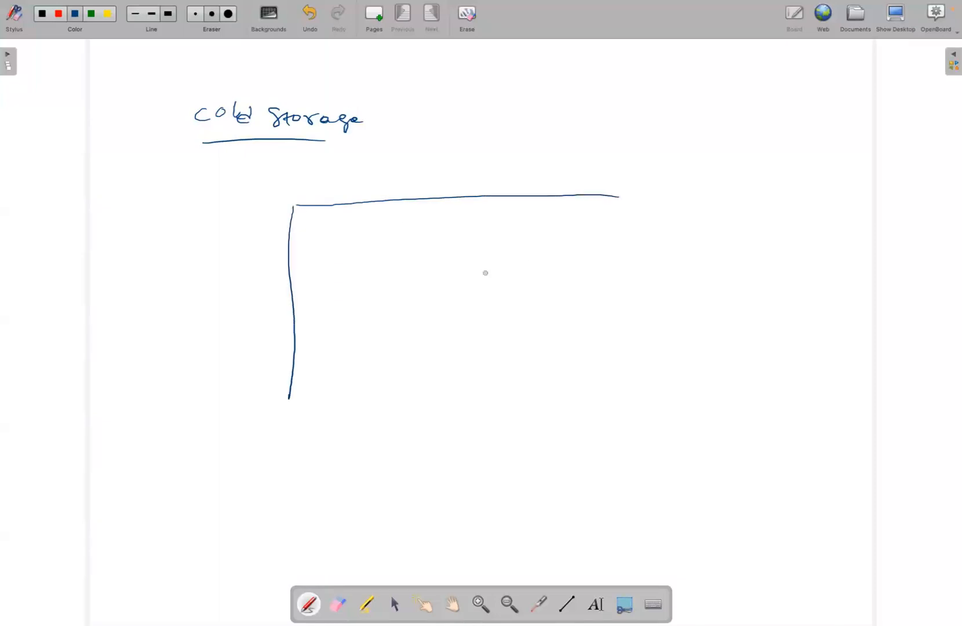
left_click_drag(624, 196, 632, 381)
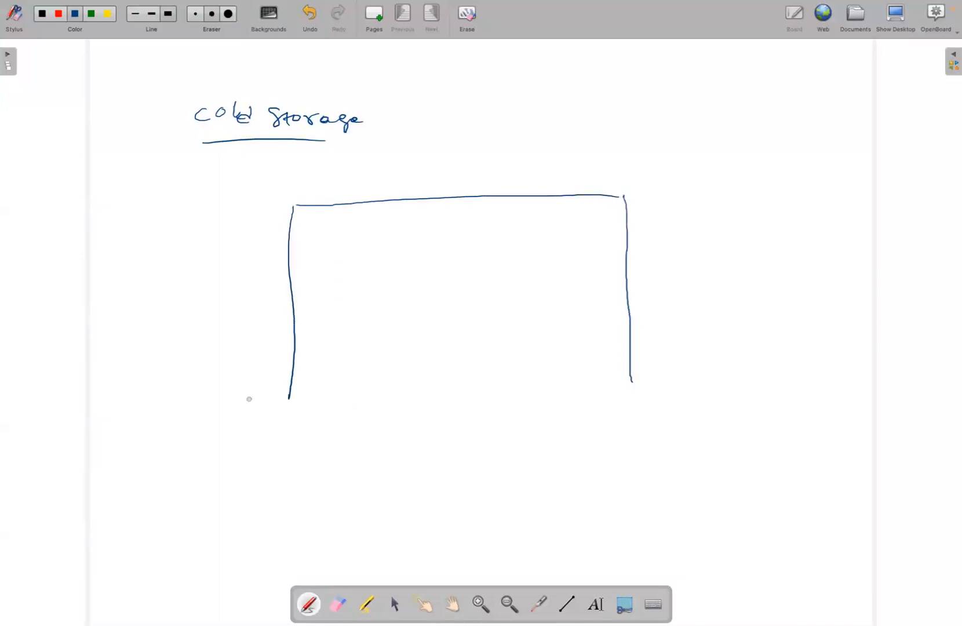
left_click_drag(289, 402, 649, 388)
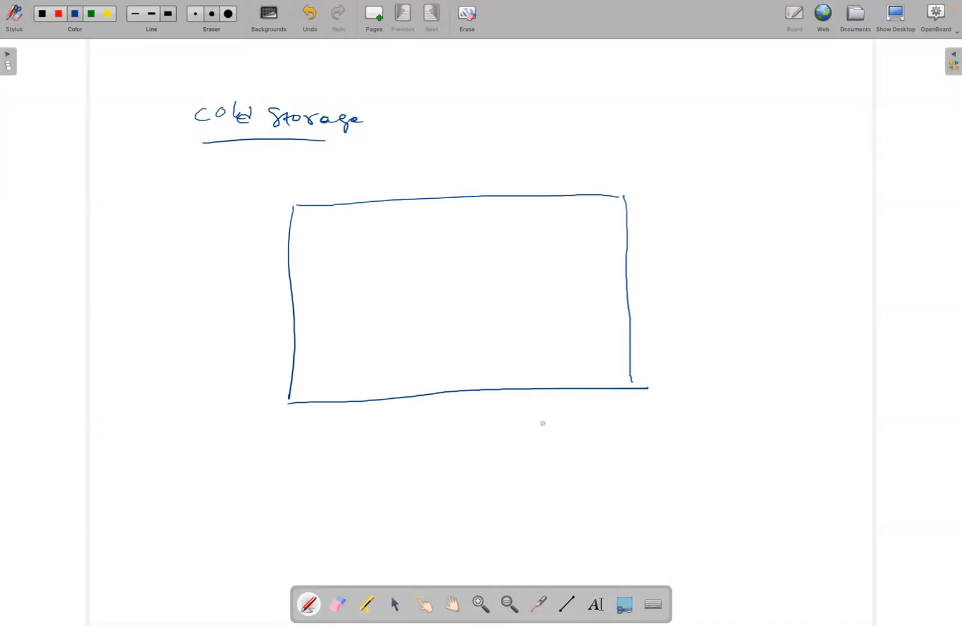
mouse_move(280, 172)
left_mouse_down()
mouse_move(597, 175)
mouse_move(686, 186)
mouse_move(688, 389)
mouse_move(596, 438)
mouse_move(262, 440)
mouse_move(253, 241)
mouse_move(277, 155)
left_mouse_up()
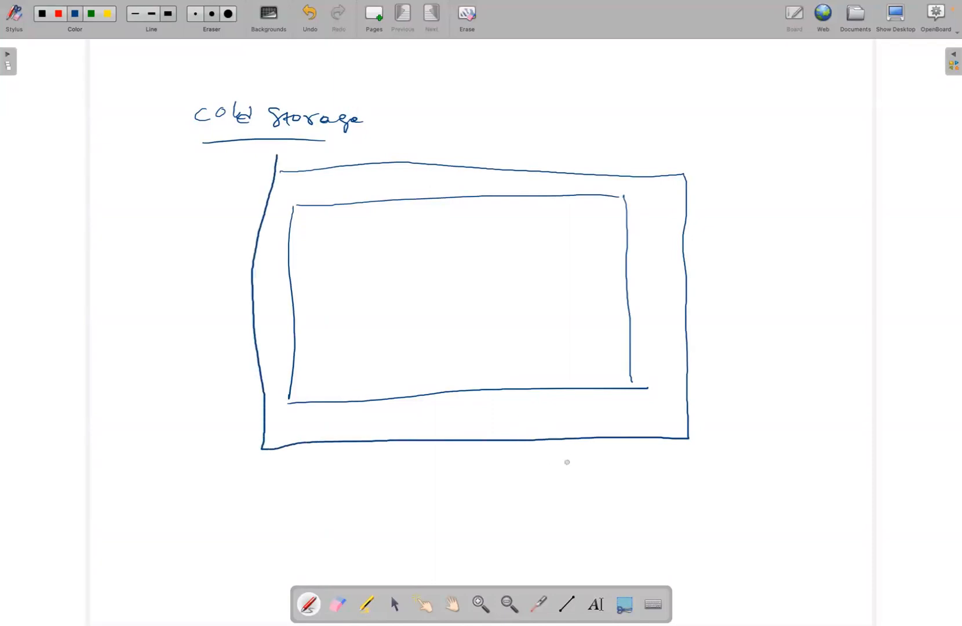
Sketch padlocks on the lower edges of the outer and inner rectangles, cross them out, and point an arrow at each
left_click_drag(574, 433, 582, 448)
left_click_drag(576, 422, 600, 448)
mouse_move(541, 398)
left_mouse_down()
mouse_move(576, 398)
mouse_move(561, 377)
mouse_move(540, 381)
mouse_move(560, 381)
left_mouse_up()
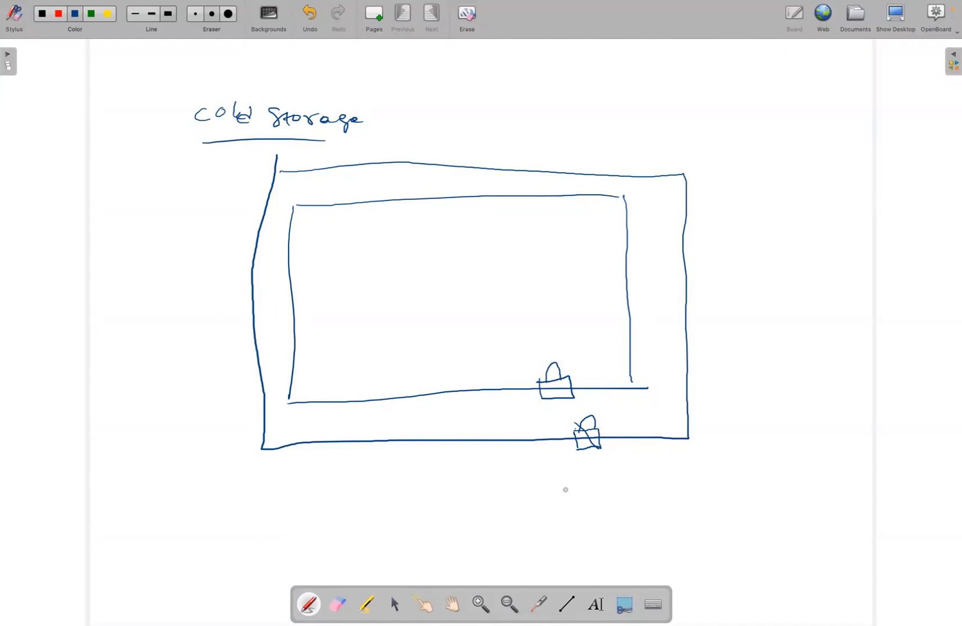
mouse_move(565, 486)
left_mouse_down()
mouse_move(586, 457)
mouse_move(595, 463)
left_mouse_up()
left_click_drag(573, 365, 552, 403)
Draw a row of five small boxes inside the upper part of the inner rectangle
mouse_move(312, 236)
left_mouse_down()
mouse_move(333, 257)
mouse_move(313, 235)
left_mouse_up()
left_click_drag(370, 253, 367, 239)
mouse_move(435, 239)
left_mouse_down()
mouse_move(436, 257)
mouse_move(436, 239)
mouse_move(513, 233)
mouse_move(492, 233)
left_mouse_up()
mouse_move(532, 235)
left_mouse_down()
mouse_move(532, 253)
mouse_move(534, 232)
left_mouse_up()
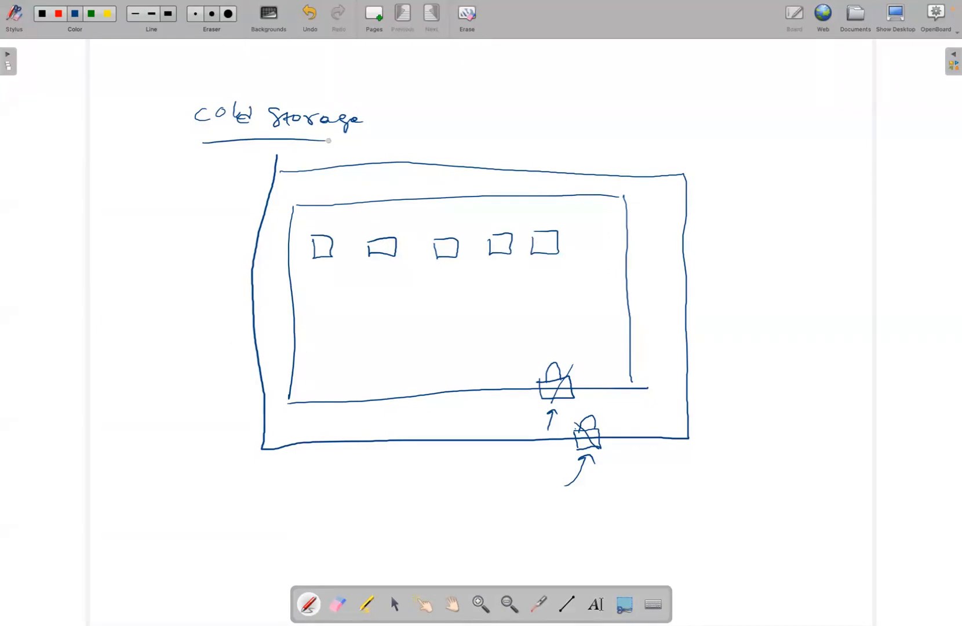
Write "Account - S3" beneath the outer rectangle and "Bucket" beneath the inner rectangle
left_click_drag(261, 475, 278, 469)
left_click_drag(288, 465, 287, 475)
mouse_move(301, 463)
left_mouse_down()
mouse_move(296, 471)
mouse_move(335, 463)
mouse_move(336, 474)
mouse_move(360, 465)
left_mouse_up()
mouse_move(378, 457)
left_mouse_down()
mouse_move(370, 468)
mouse_move(396, 478)
mouse_move(389, 485)
left_mouse_up()
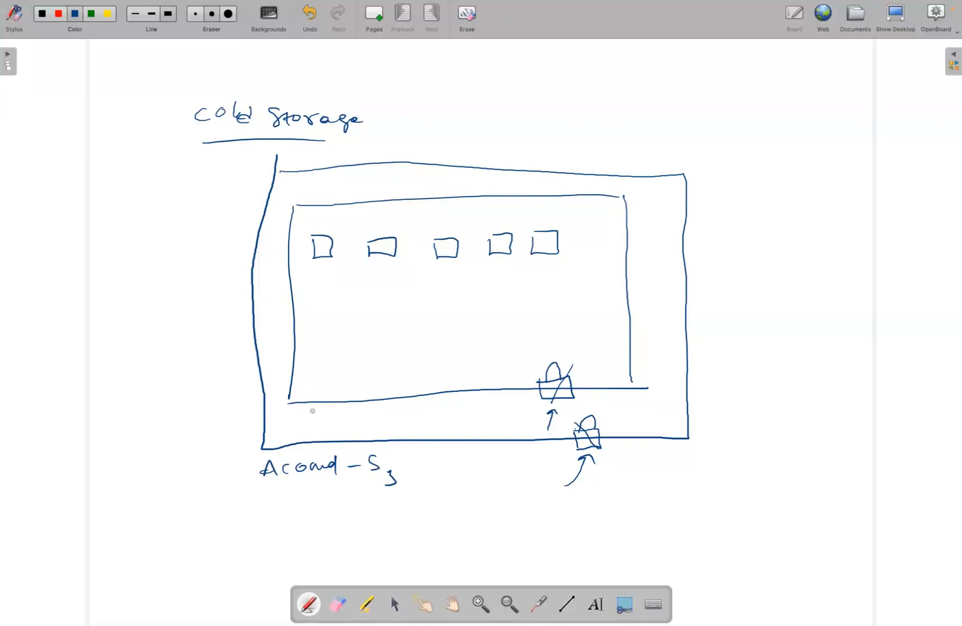
mouse_move(300, 404)
left_mouse_down()
mouse_move(300, 420)
mouse_move(381, 412)
left_mouse_up()
Label the first three small boxes O1, O2 and O3, and put dashes above the remaining ones
left_click_drag(317, 224, 367, 230)
mouse_move(382, 230)
left_mouse_down()
mouse_move(397, 238)
mouse_move(496, 224)
left_mouse_up()
left_click_drag(517, 222, 523, 221)
left_click_drag(555, 220, 566, 219)
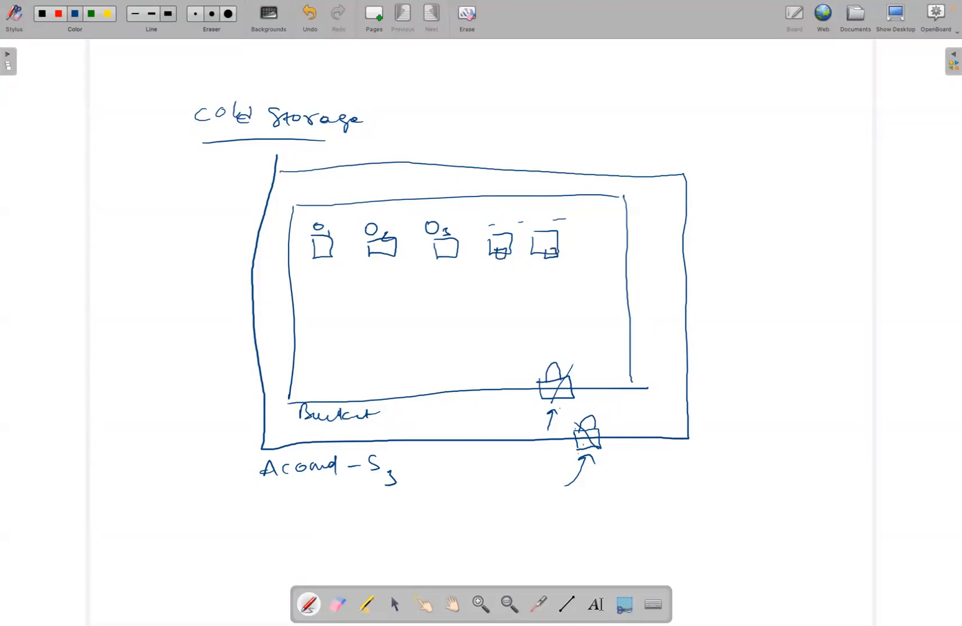
Add small locks to the first three boxes and draw an arrow from the first box out beyond the outer rectangle
left_click_drag(443, 251, 441, 257)
left_click_drag(377, 251, 387, 257)
mouse_move(316, 256)
left_mouse_down()
mouse_move(245, 325)
mouse_move(205, 408)
mouse_move(226, 401)
left_mouse_up()
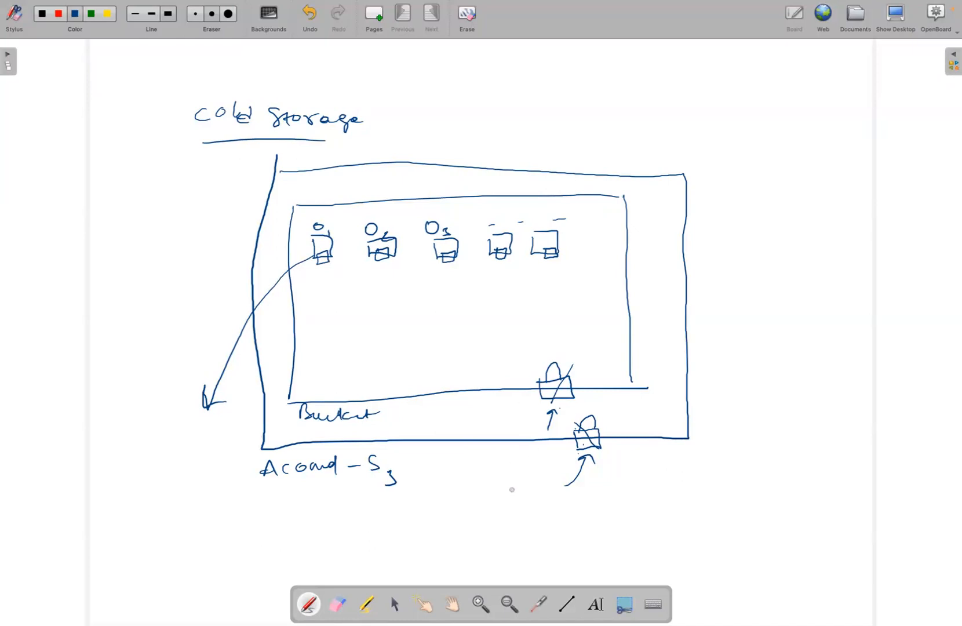
Draw lines outward from the outer padlock, inner padlock and last box to the labels "Account Level", "Bucket" and "Object level"
mouse_move(616, 464)
left_mouse_down()
mouse_move(732, 482)
mouse_move(857, 471)
left_mouse_up()
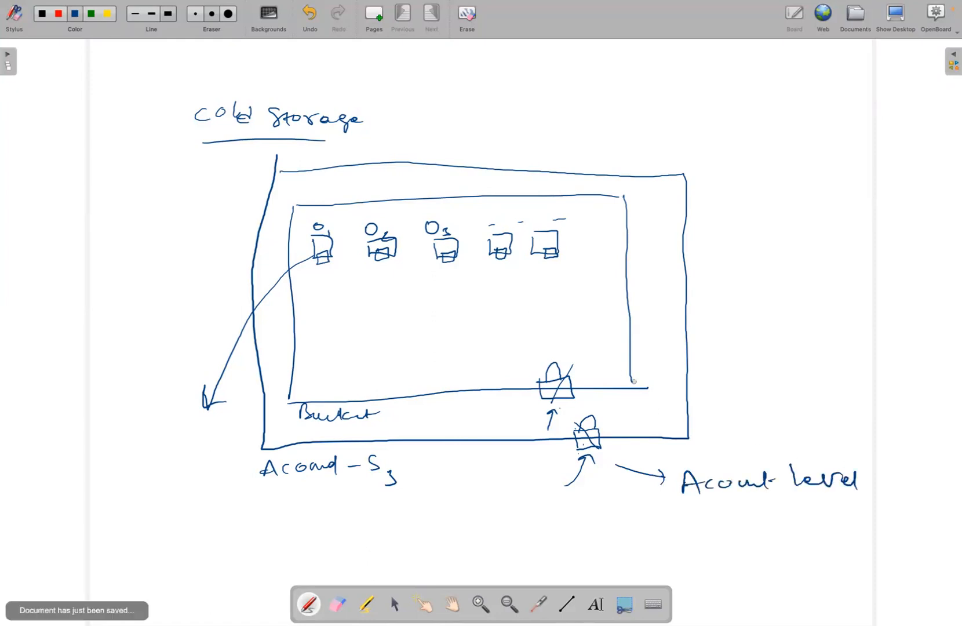
mouse_move(589, 399)
left_mouse_down()
mouse_move(754, 384)
mouse_move(848, 394)
left_mouse_up()
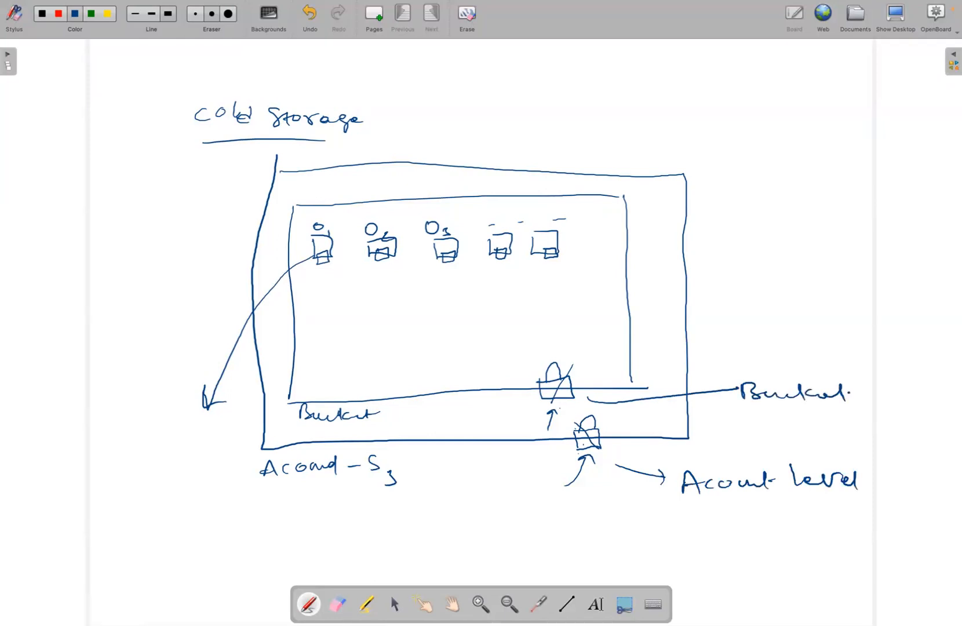
mouse_move(555, 265)
left_mouse_down()
mouse_move(671, 277)
mouse_move(689, 289)
mouse_move(729, 287)
mouse_move(742, 273)
mouse_move(804, 292)
mouse_move(849, 278)
mouse_move(854, 292)
left_mouse_up()
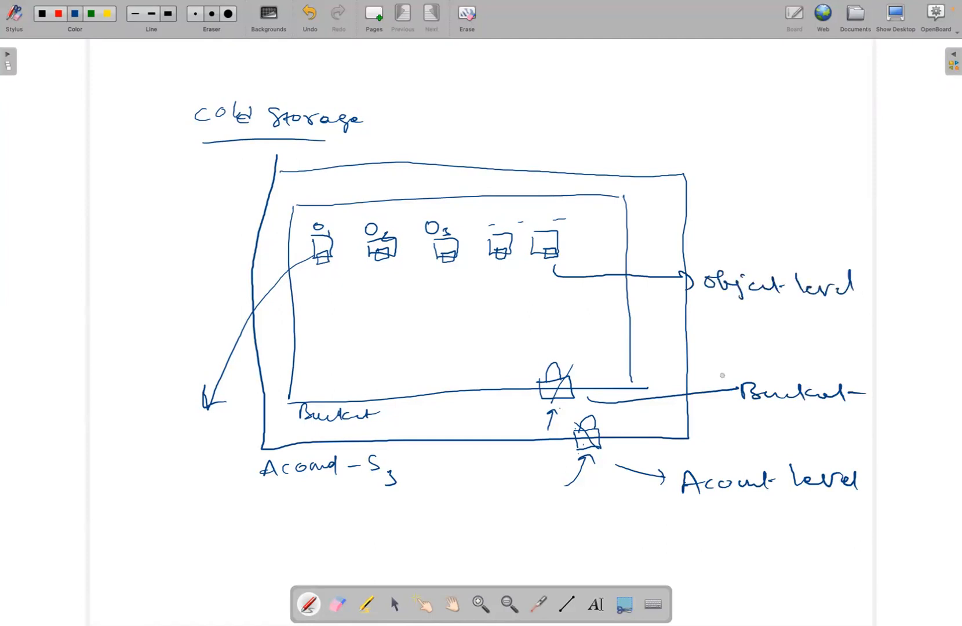
Underline the labels Account Level, Bucket and Object level
left_click_drag(684, 522, 834, 514)
left_click_drag(757, 431, 845, 425)
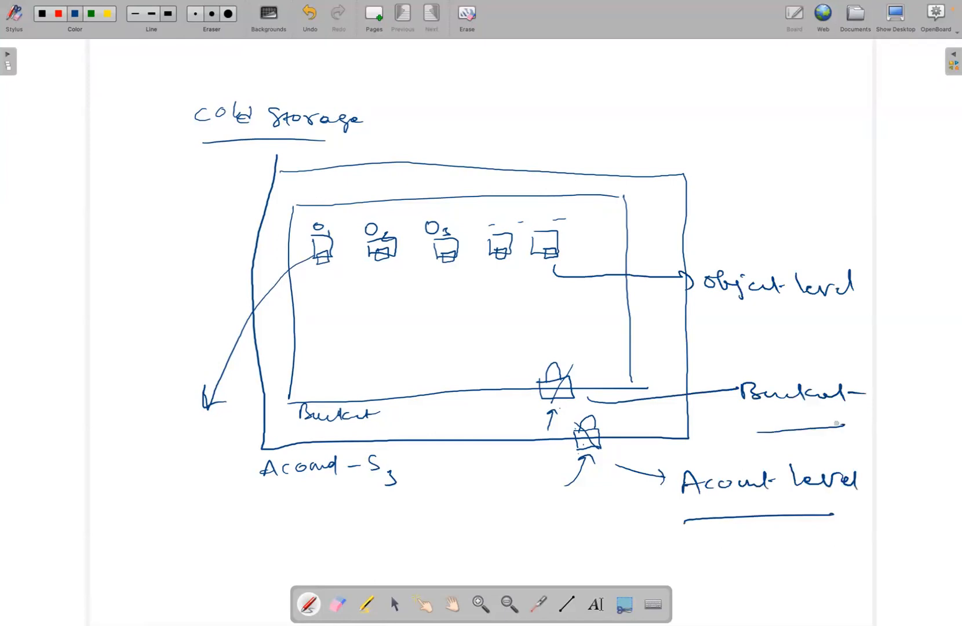
left_click_drag(731, 319, 864, 315)
Enclose the Object level, Bucket and Account Level labels in outlines, and write "Public" above Object level with an arrow leading to it
mouse_move(701, 270)
left_mouse_down()
mouse_move(703, 320)
mouse_move(869, 326)
mouse_move(807, 246)
mouse_move(707, 260)
mouse_move(704, 278)
left_mouse_up()
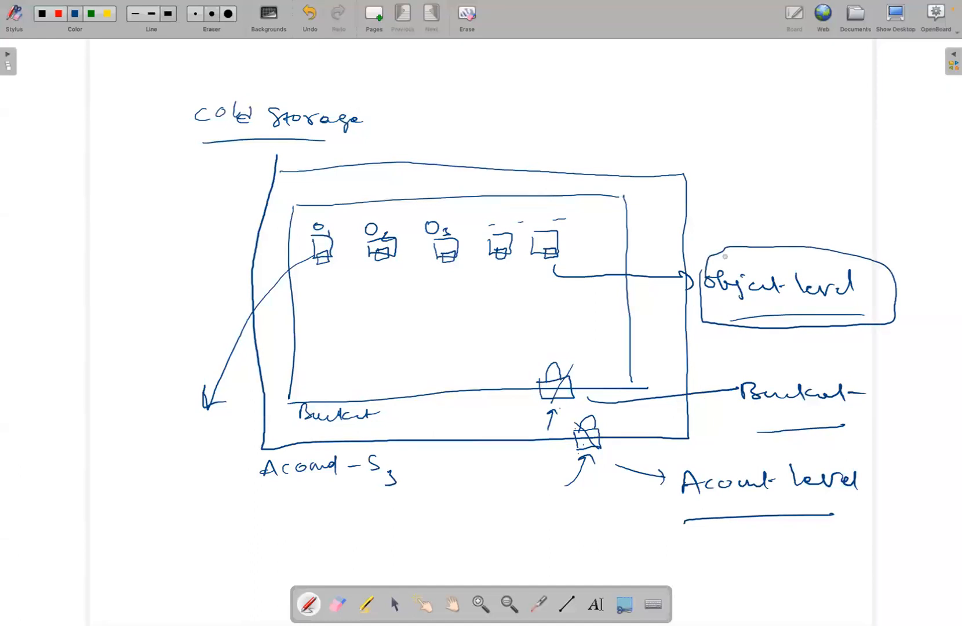
mouse_move(750, 245)
left_mouse_down()
mouse_move(751, 223)
mouse_move(760, 229)
left_mouse_up()
mouse_move(755, 192)
left_mouse_down()
mouse_move(756, 203)
mouse_move(768, 191)
mouse_move(788, 198)
mouse_move(827, 187)
left_mouse_up()
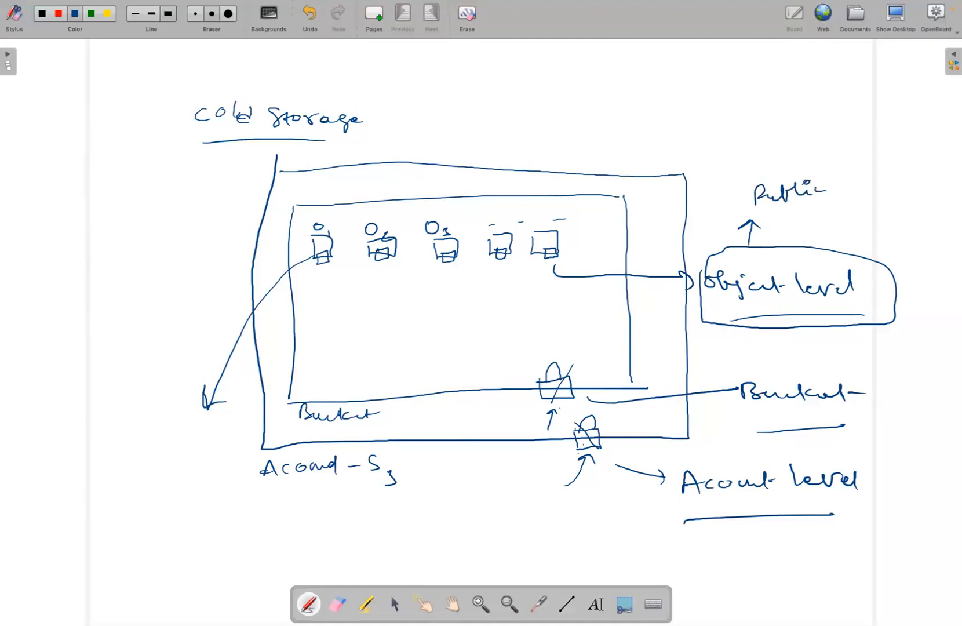
mouse_move(728, 377)
left_mouse_down()
mouse_move(729, 397)
mouse_move(874, 386)
mouse_move(730, 377)
left_mouse_up()
mouse_move(690, 454)
left_mouse_down()
mouse_move(717, 526)
mouse_move(762, 448)
mouse_move(699, 456)
left_mouse_up()
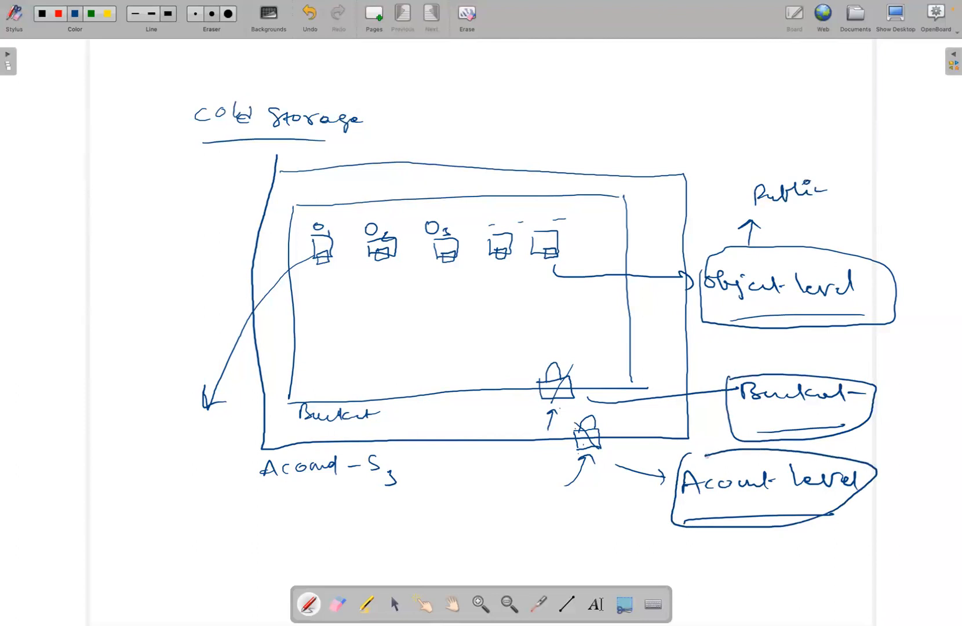
Emphasize both padlocks with extra strokes, draw a long arrow leading away from Account Level, and add strokes beside the Bucket and Object level labels
left_click_drag(556, 518, 577, 471)
left_click_drag(537, 515, 589, 458)
mouse_move(555, 386)
left_mouse_down()
mouse_move(575, 392)
mouse_move(546, 377)
left_mouse_up()
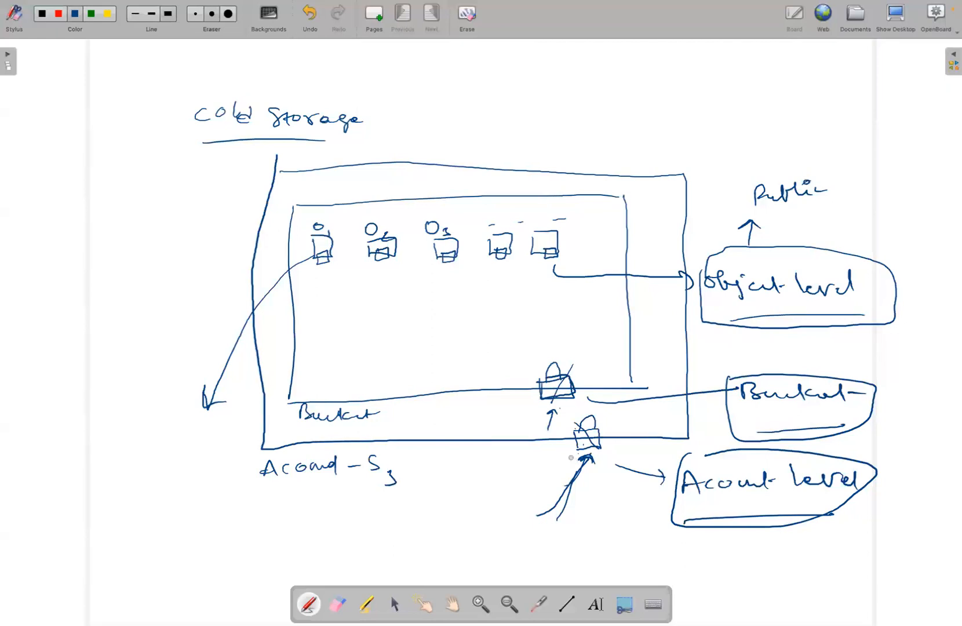
left_click_drag(529, 378, 549, 363)
mouse_move(660, 508)
left_mouse_down()
mouse_move(451, 523)
mouse_move(466, 529)
left_mouse_up()
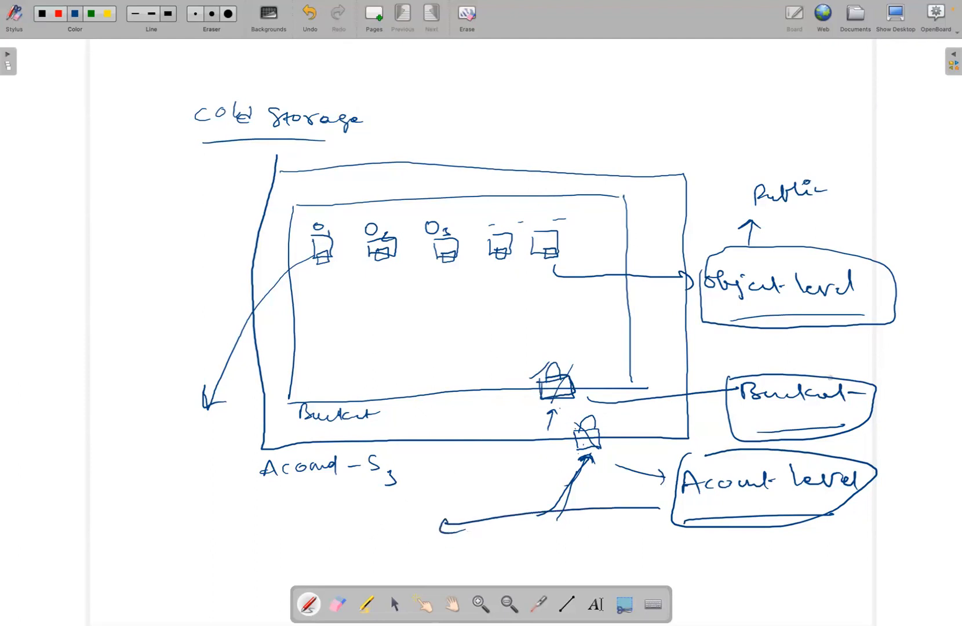
left_click_drag(879, 414, 915, 421)
left_click_drag(875, 257, 897, 246)
Clear the whole board, switch to the AWS console in the browser and open the S3 bucket list
left_click(461, 16)
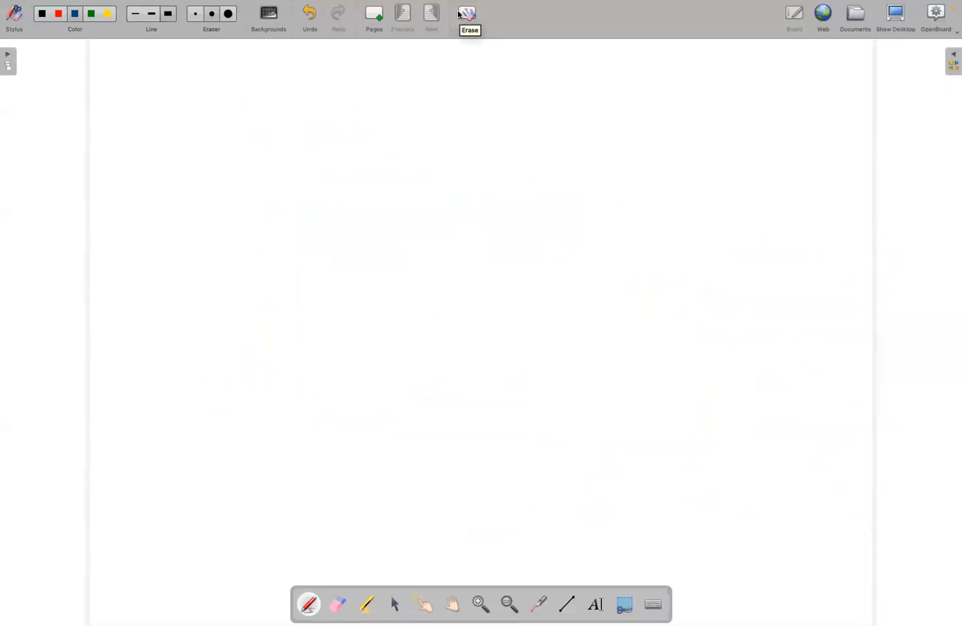
key("super+Tab")
key("super+Tab")
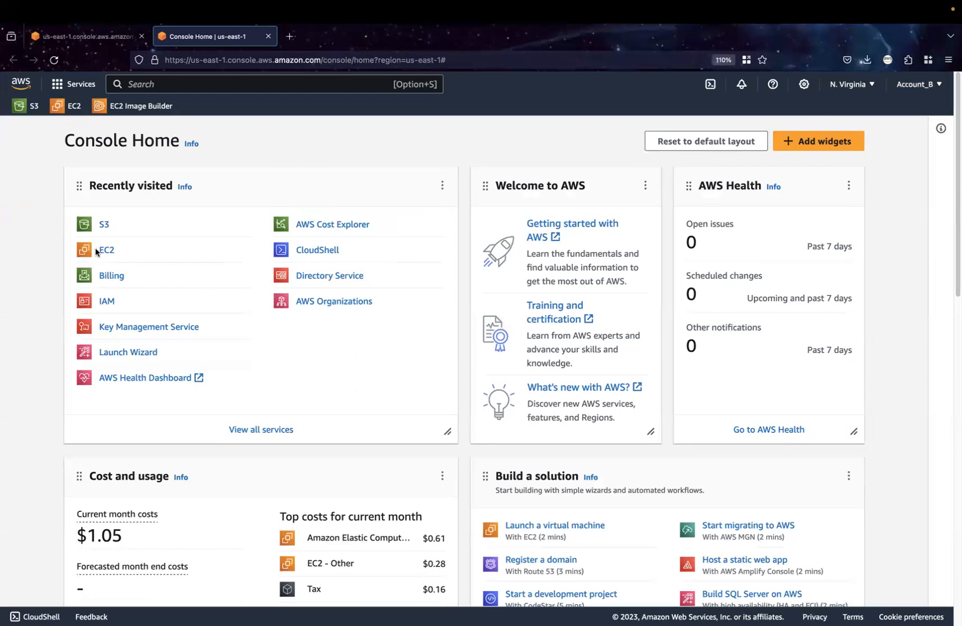
left_click(104, 226)
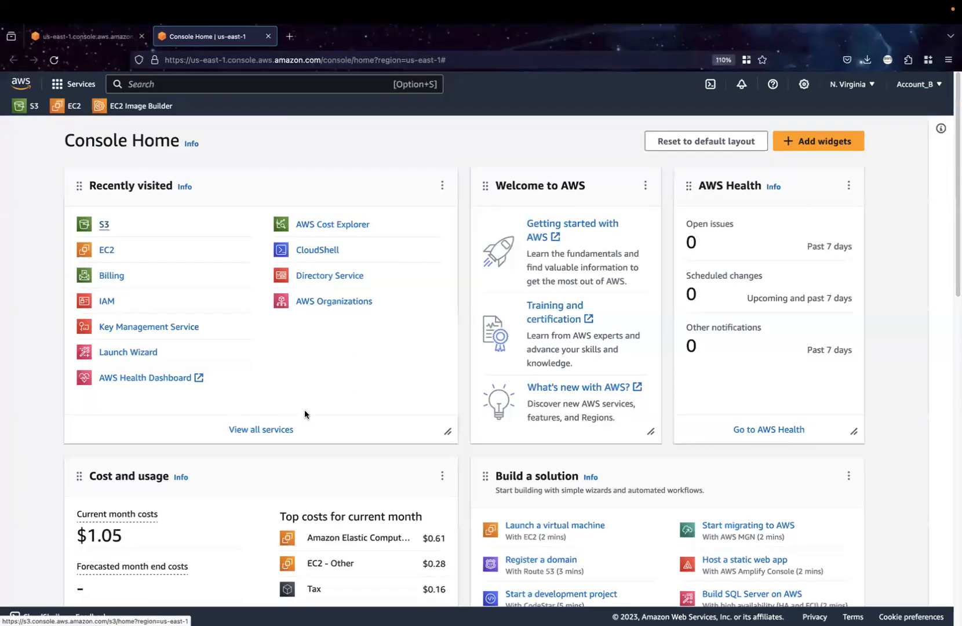
left_click(345, 429)
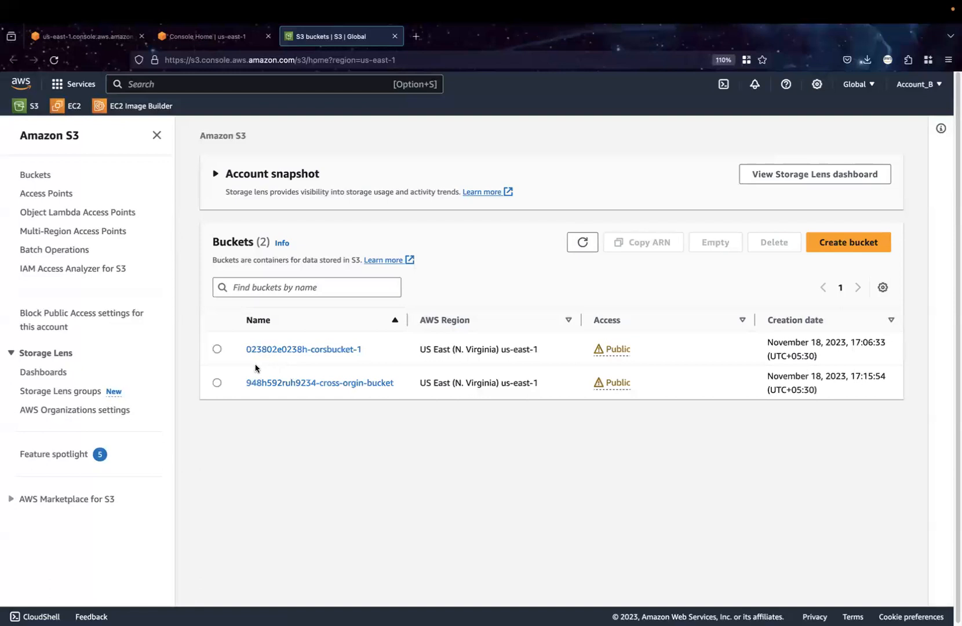
Empty the bucket 023802e0238h-corsbucket-1, confirming with "permanently delete", and return to the bucket list
left_click(217, 350)
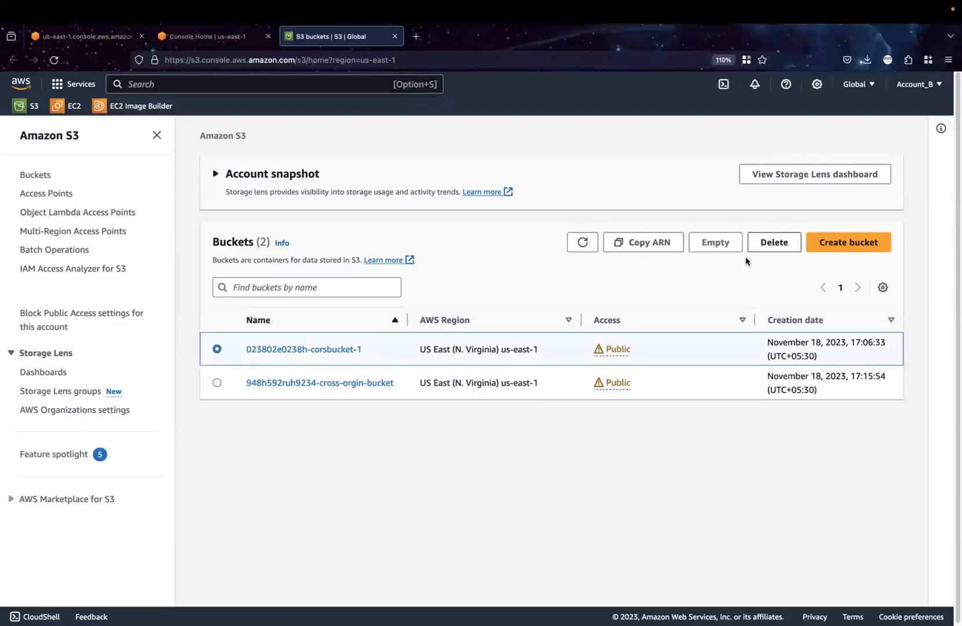
left_click(732, 248)
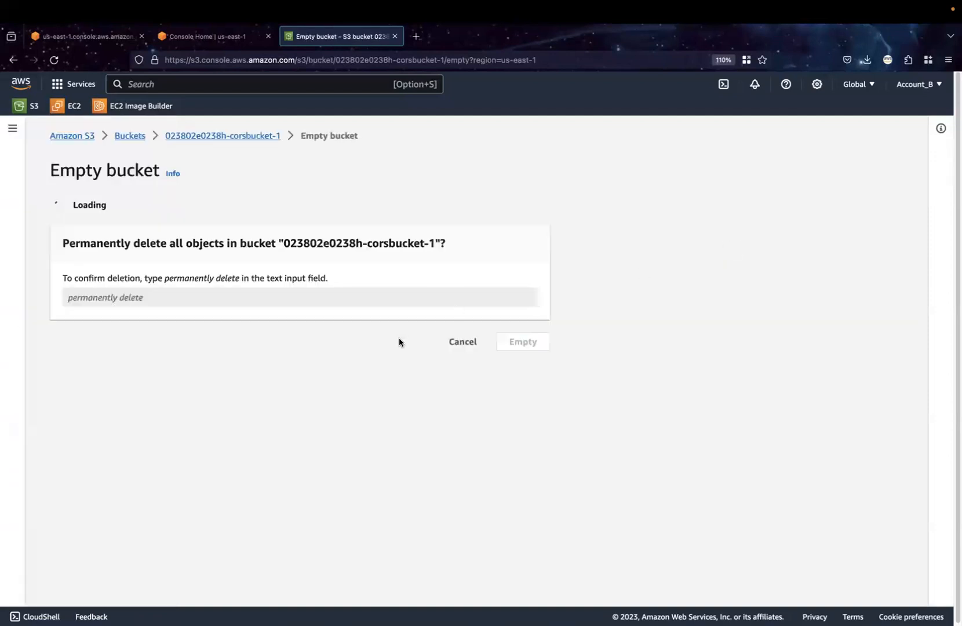
left_click_drag(165, 420, 236, 420)
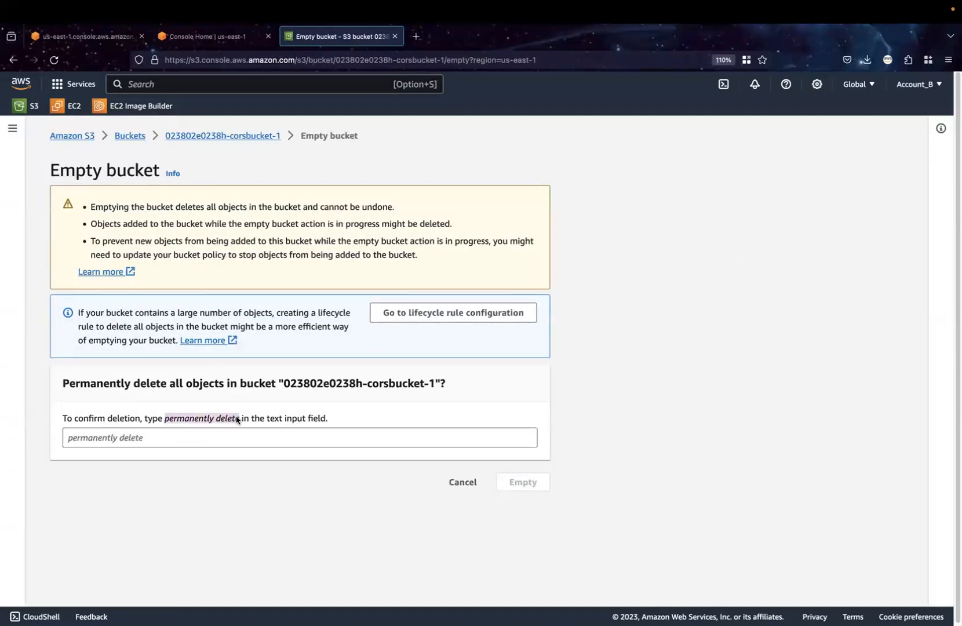
left_click(229, 434)
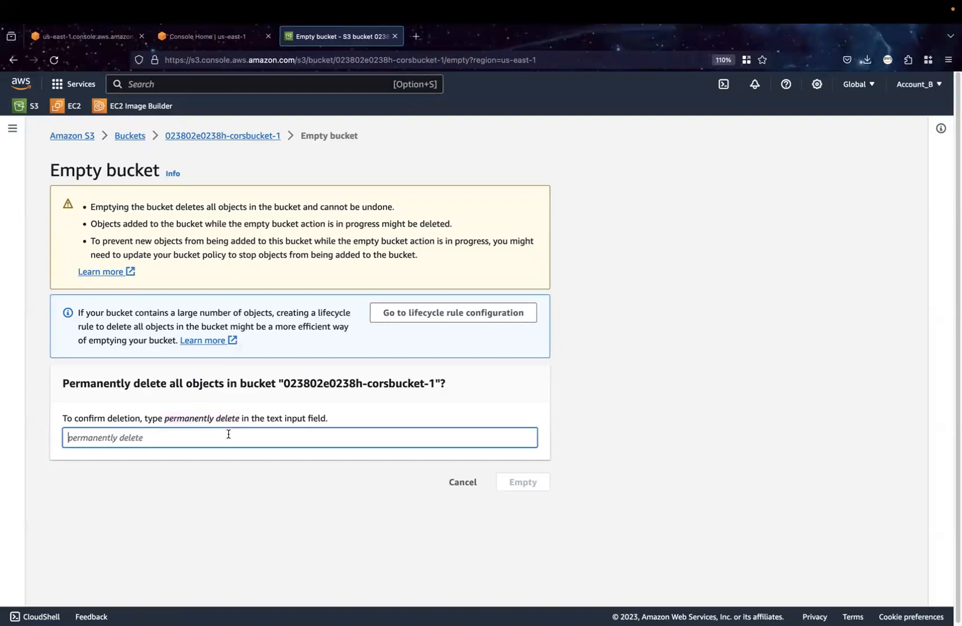
type("permanently delete")
left_click(514, 481)
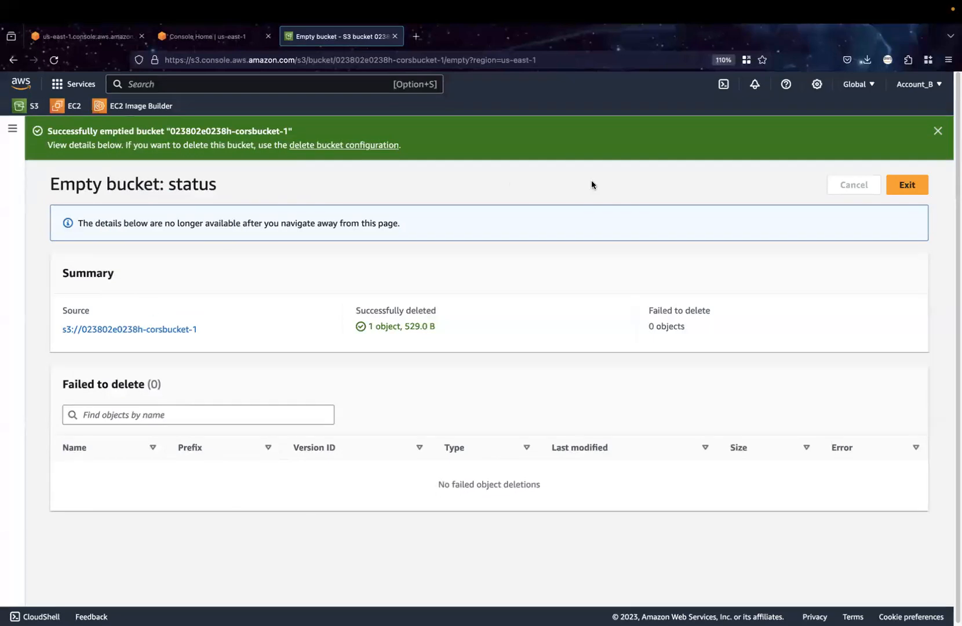
left_click(909, 186)
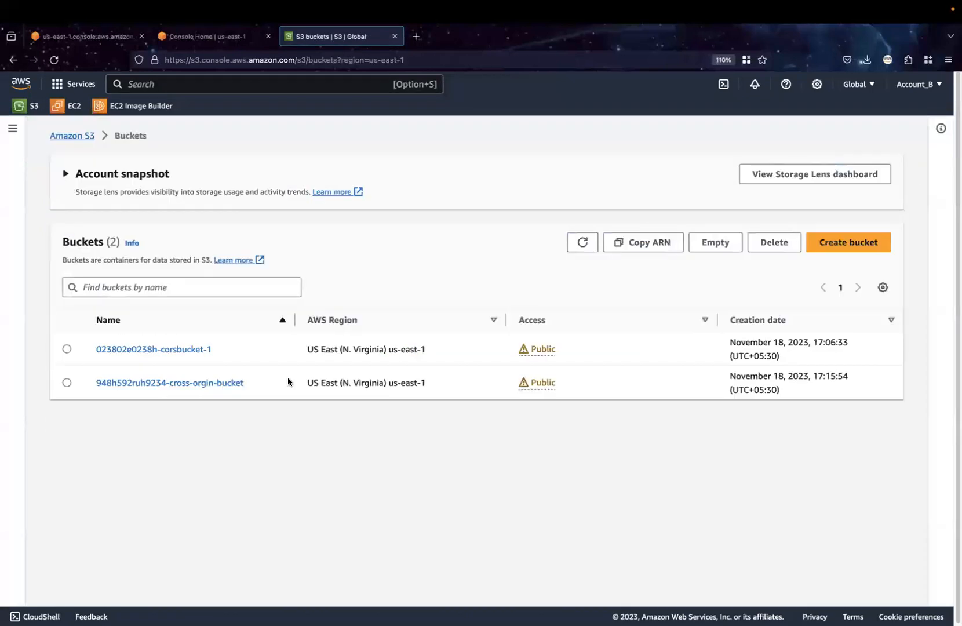
Delete the bucket 023802e0238h-corsbucket-1, confirming with its name, and dismiss the notification
left_click(67, 349)
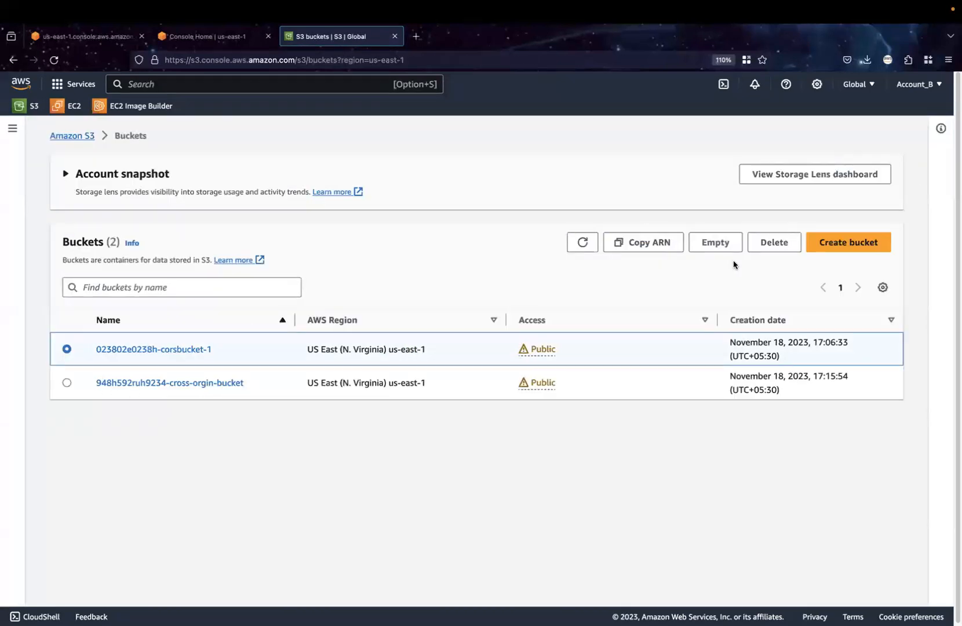
left_click(774, 243)
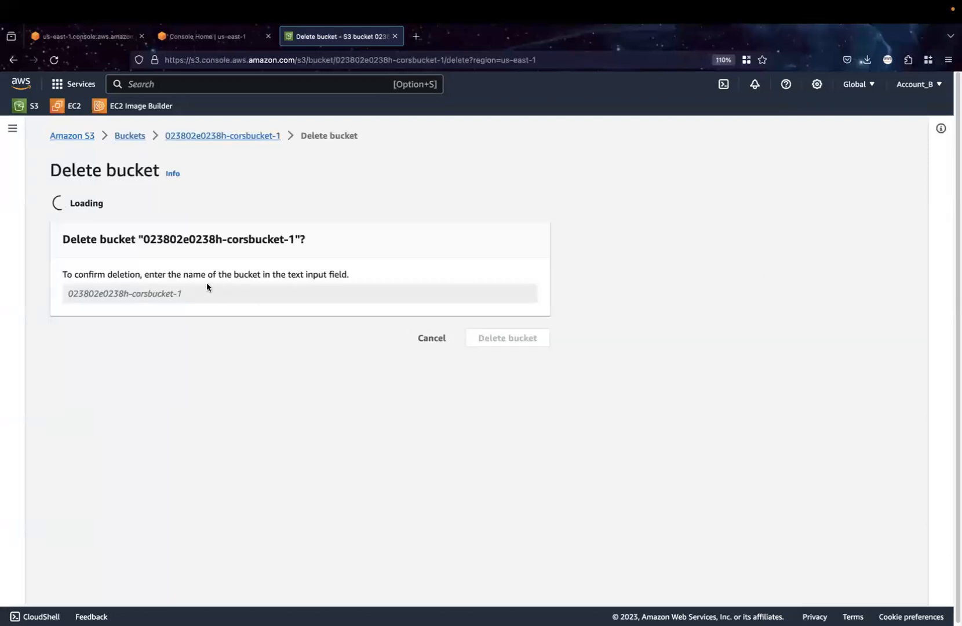
left_click_drag(142, 384, 294, 383)
key("super+c")
left_click(258, 441)
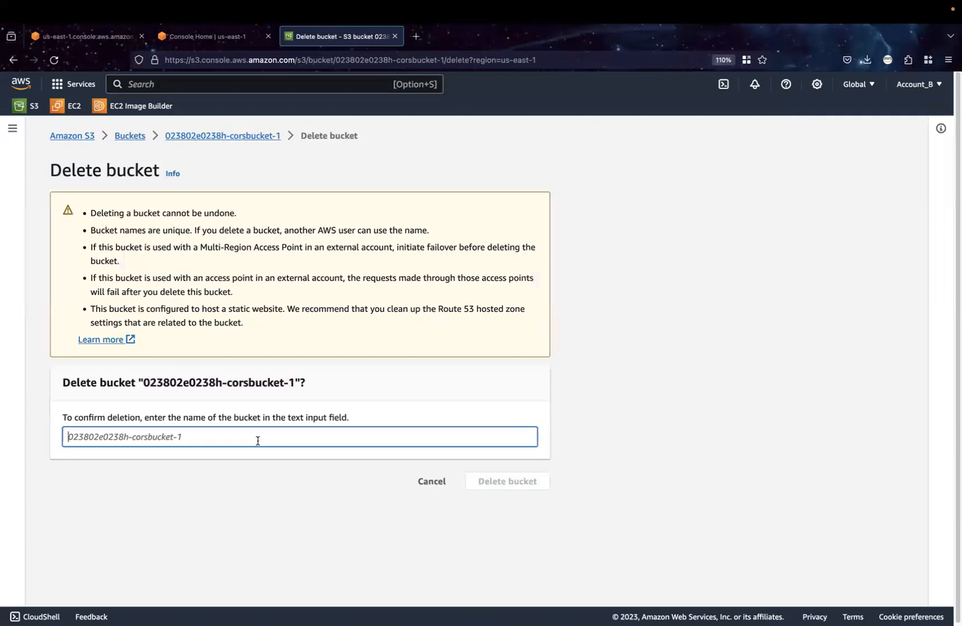
key("super+v")
left_click(481, 481)
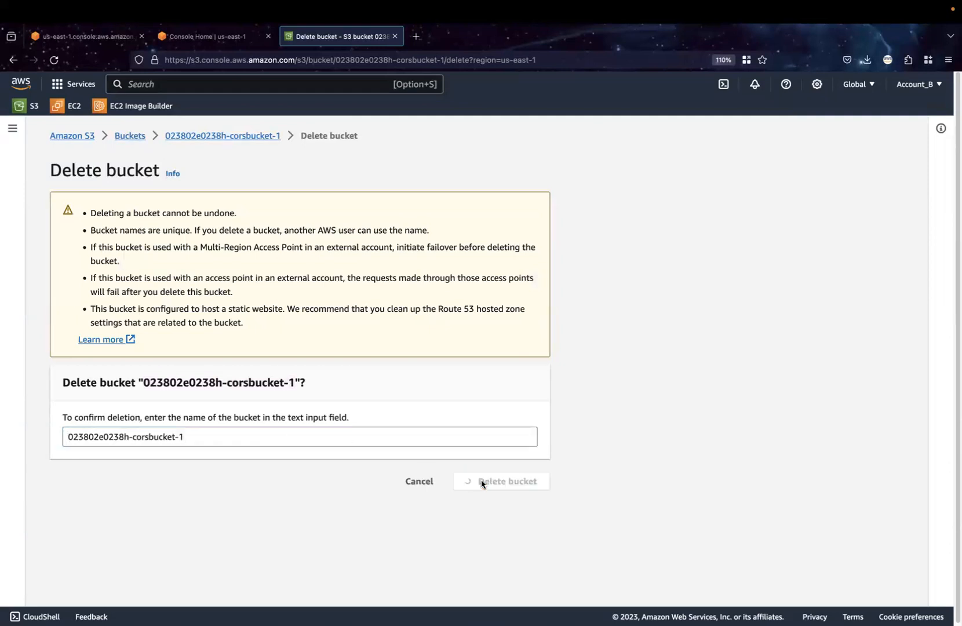
left_click(939, 131)
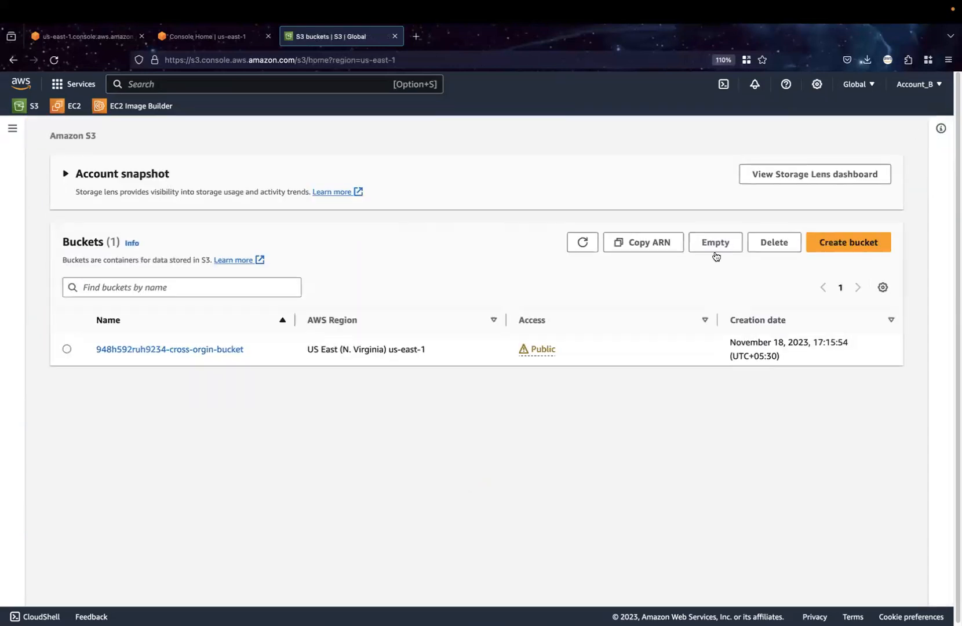
Empty the bucket 948h592ruh9234-cross-orgin-bucket, confirming with "permanently delete", and return to the bucket list
left_click(67, 349)
left_click(697, 248)
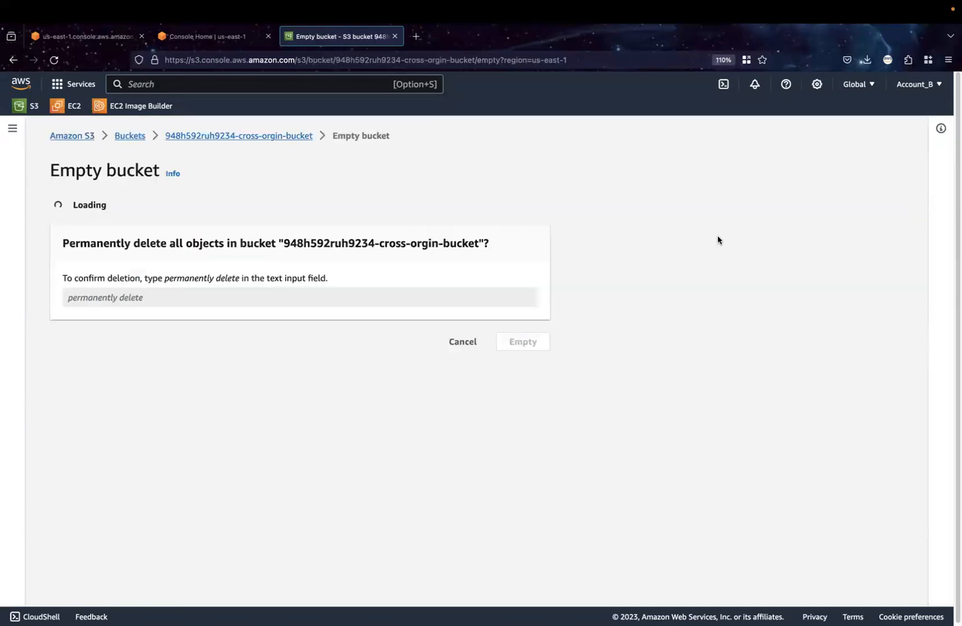
left_click_drag(166, 420, 237, 420)
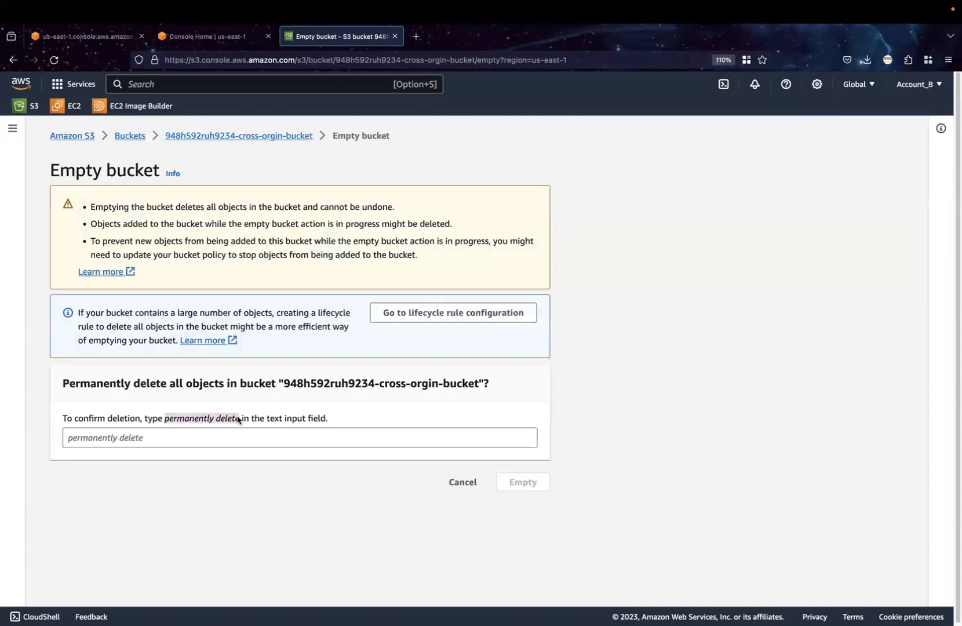
left_click(222, 434)
type("permanently delete")
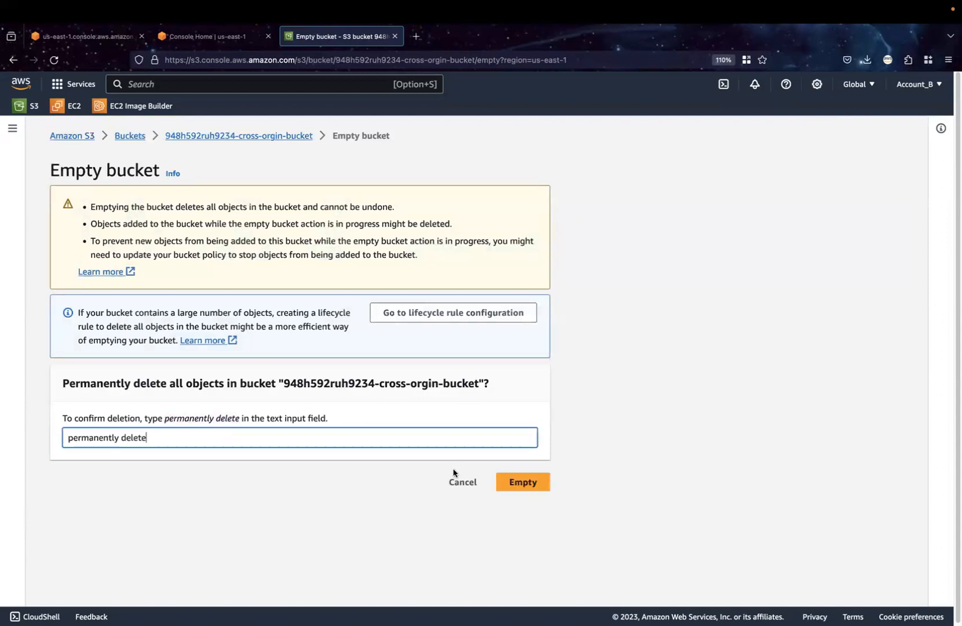
left_click(516, 482)
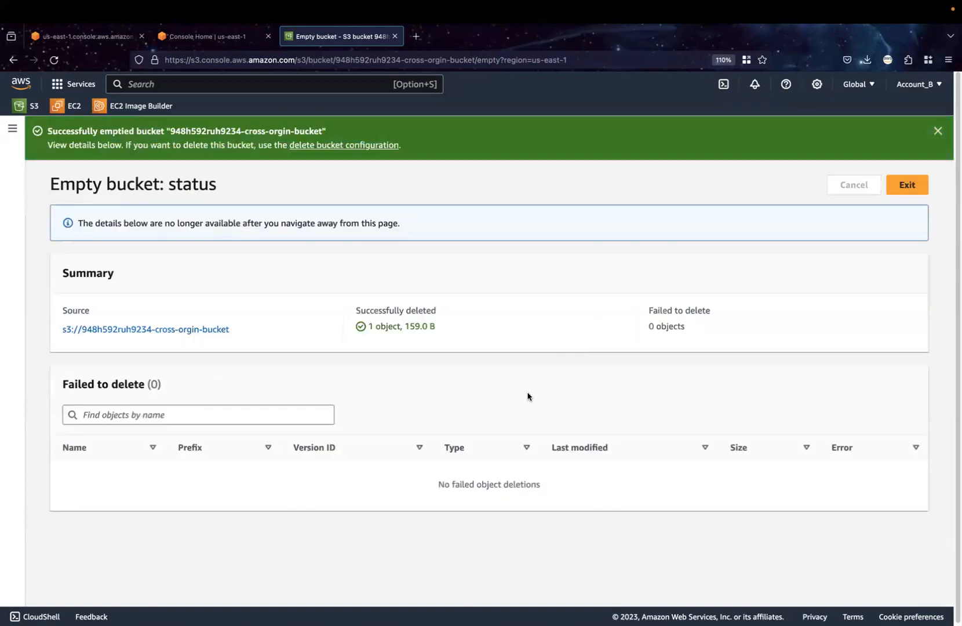
left_click(938, 131)
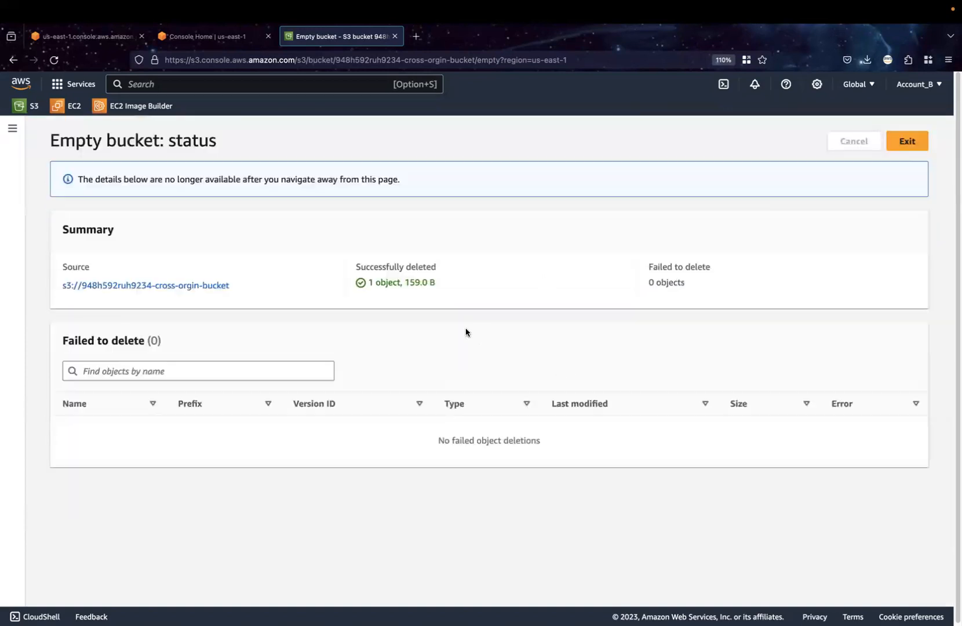
left_click(908, 145)
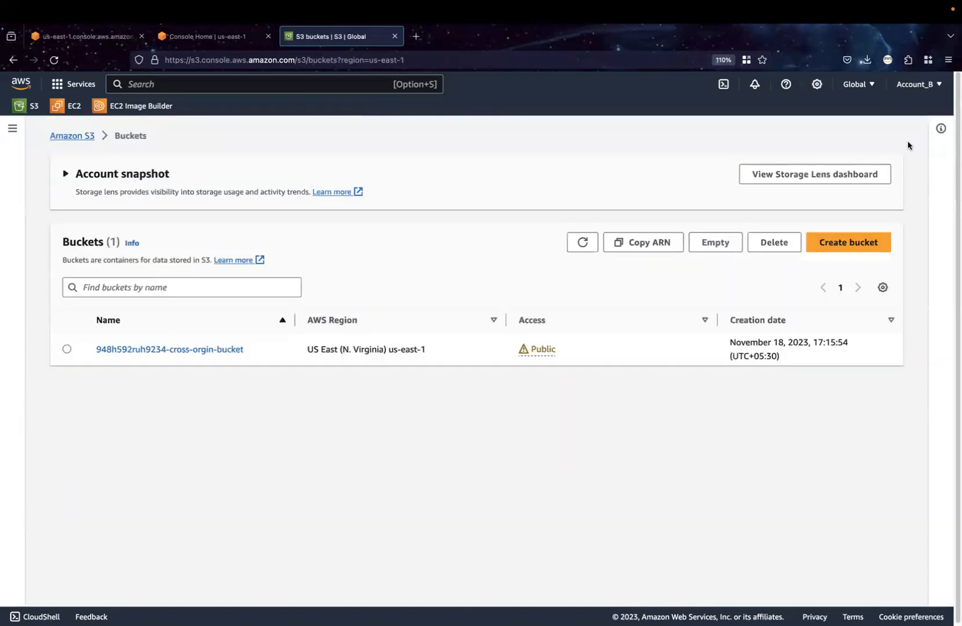
Delete the bucket 948h592ruh9234-cross-orgin-bucket, confirming with its name, and dismiss the notification
left_click(66, 349)
left_click(772, 250)
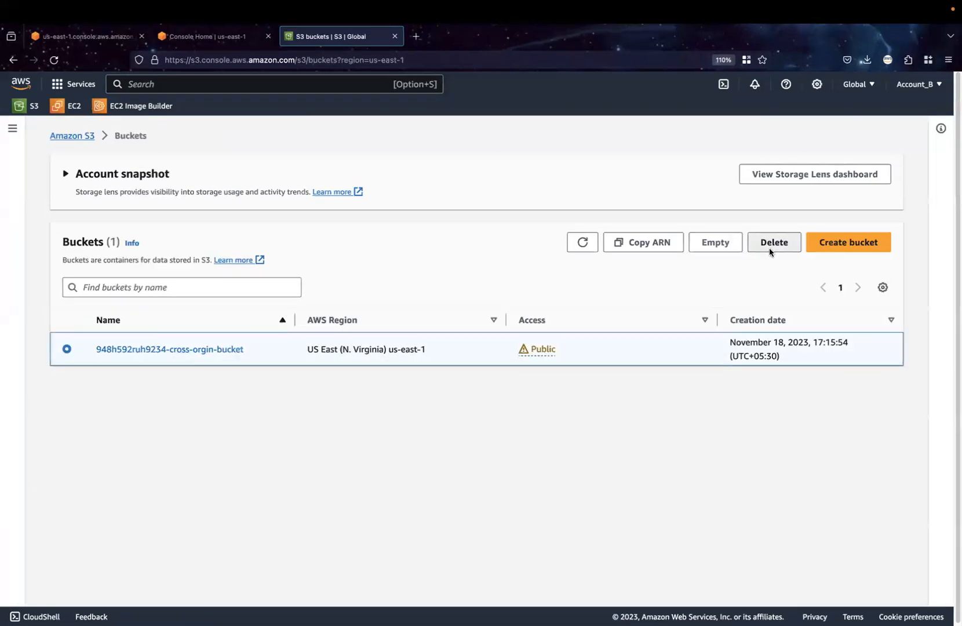
double_click(209, 382)
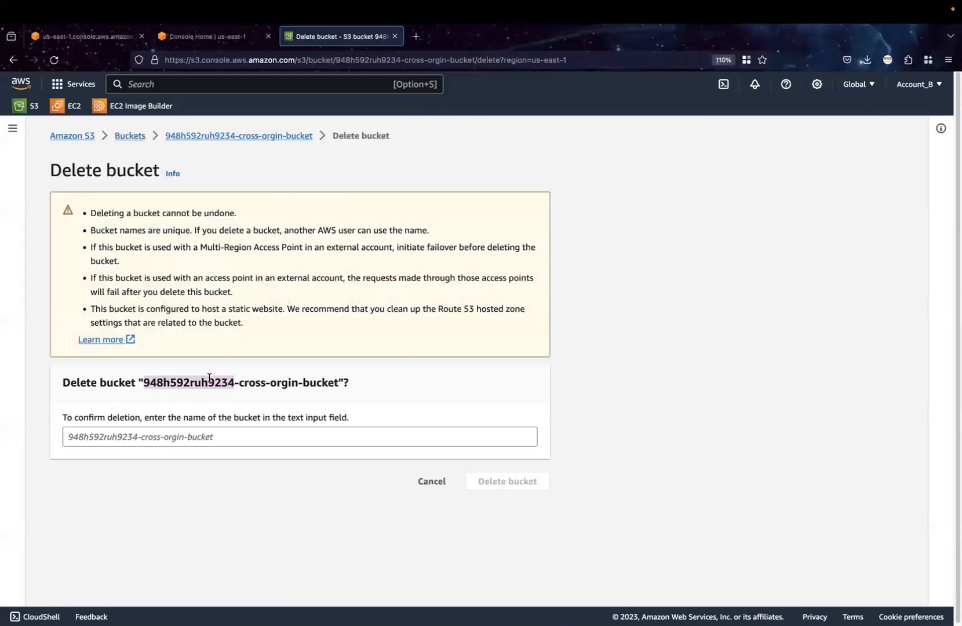
left_click_drag(146, 385, 334, 383)
key("super+c")
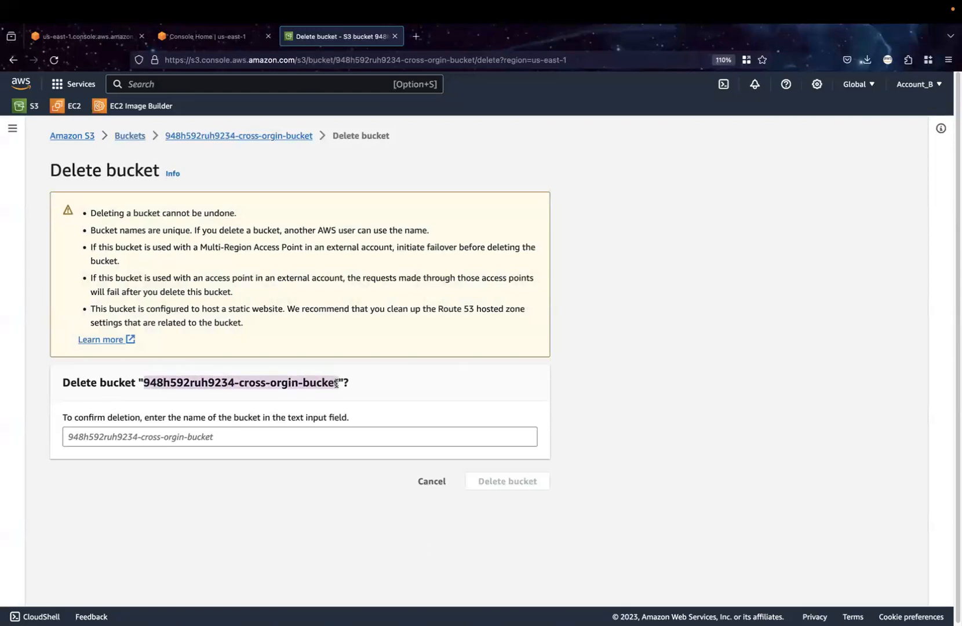
left_click(296, 434)
key("super+v")
left_click(496, 484)
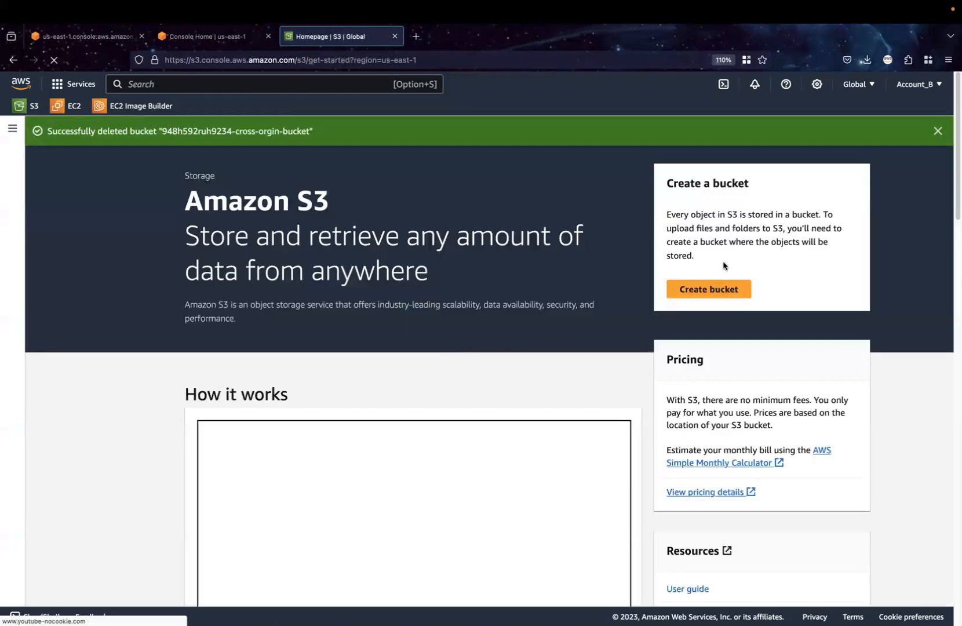
left_click(938, 132)
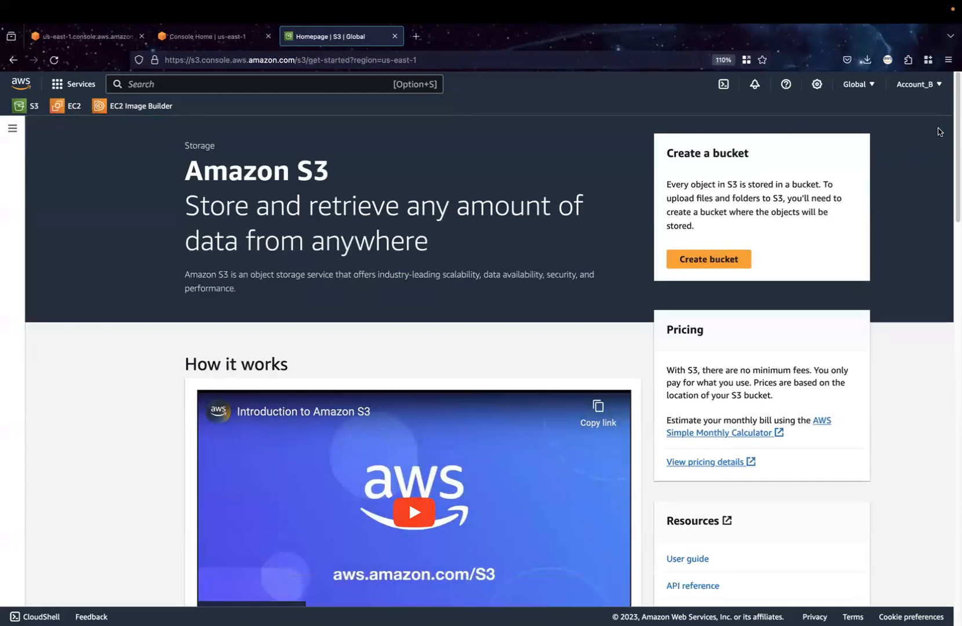
Create a bucket named 2938492u29302 in US East (N. Virginia) with the default settings and dismiss the notification
left_click(704, 259)
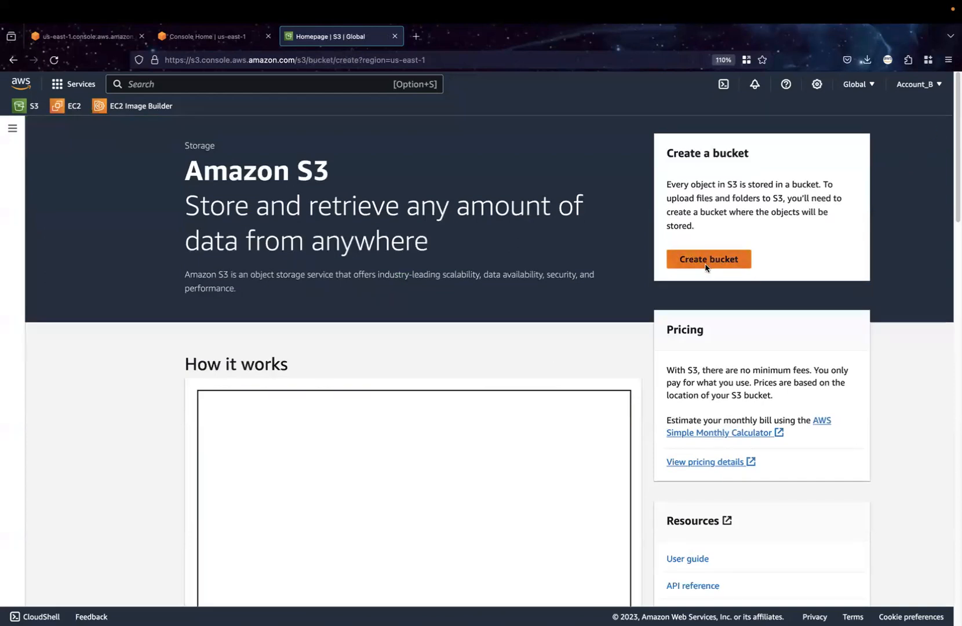
left_click(285, 281)
type("2")
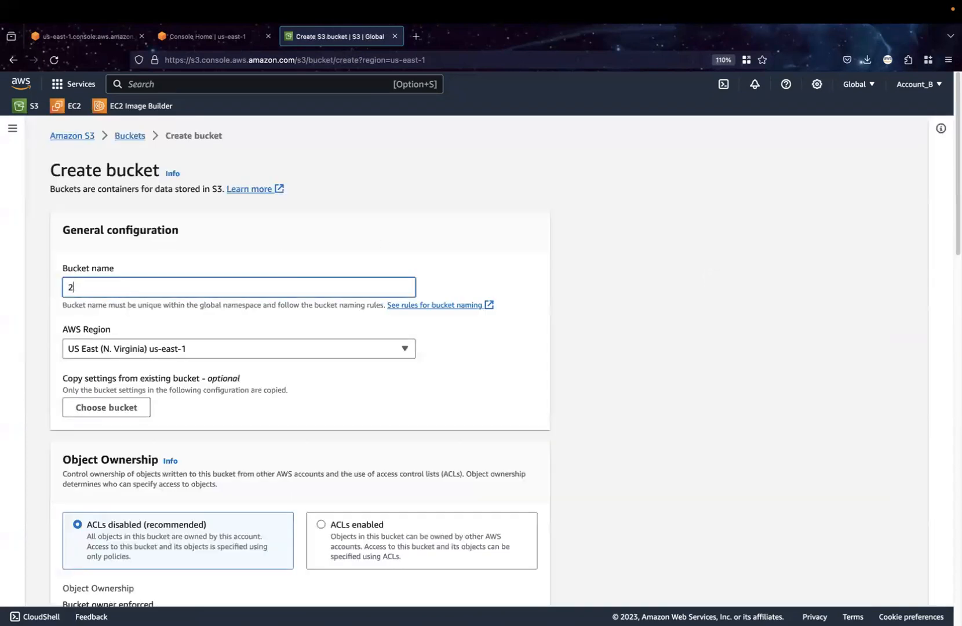
type("938492u29302")
scroll(388, 446, "down", 5)
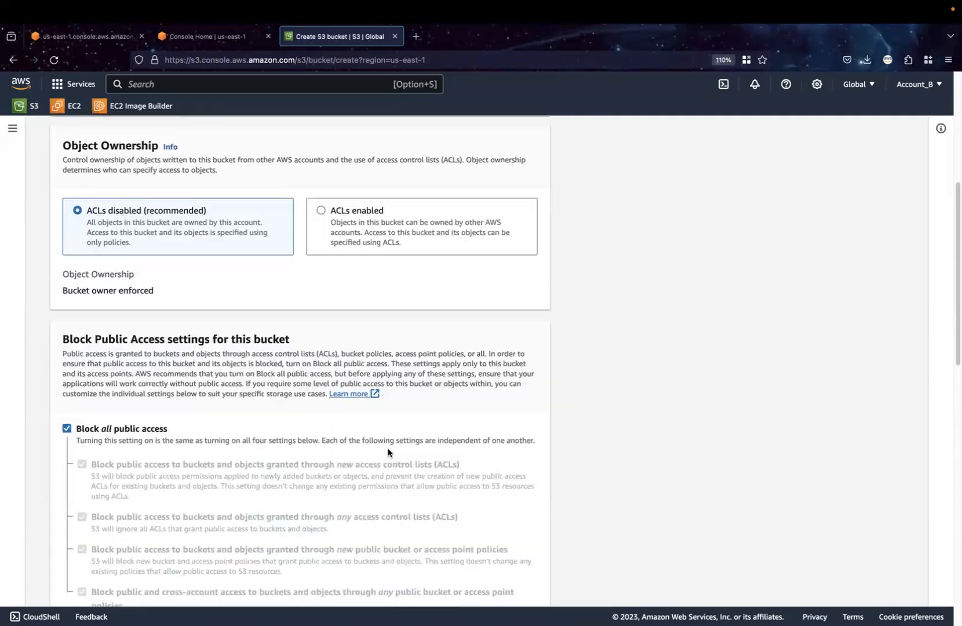
scroll(387, 448, "down", 8)
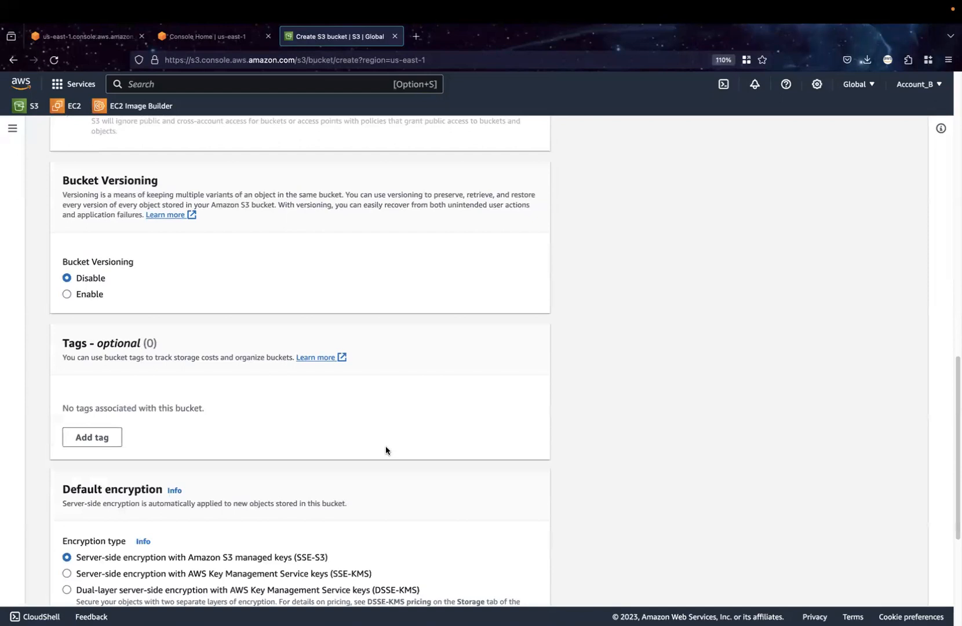
scroll(386, 446, "down", 4)
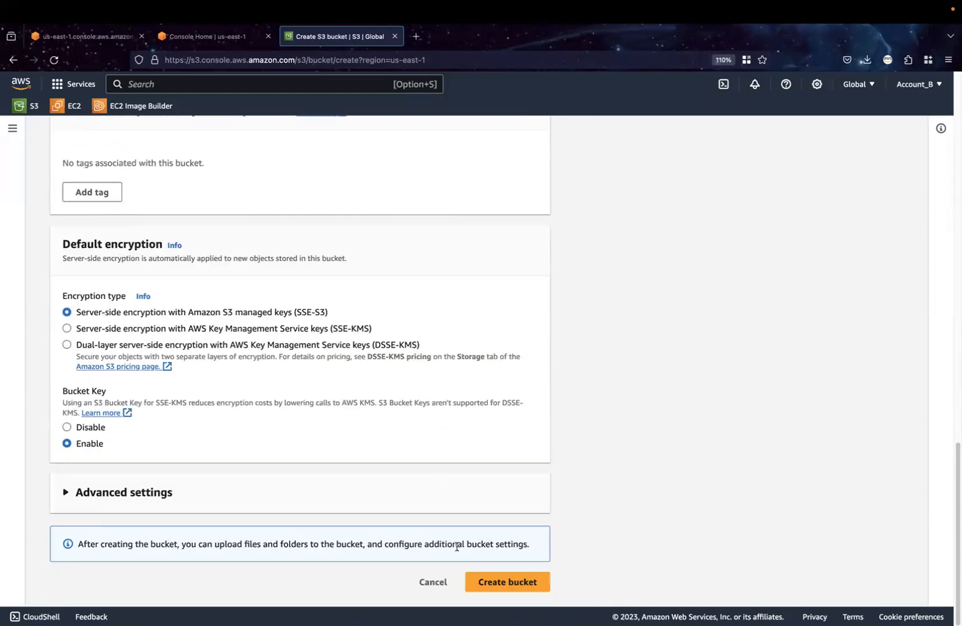
left_click(520, 582)
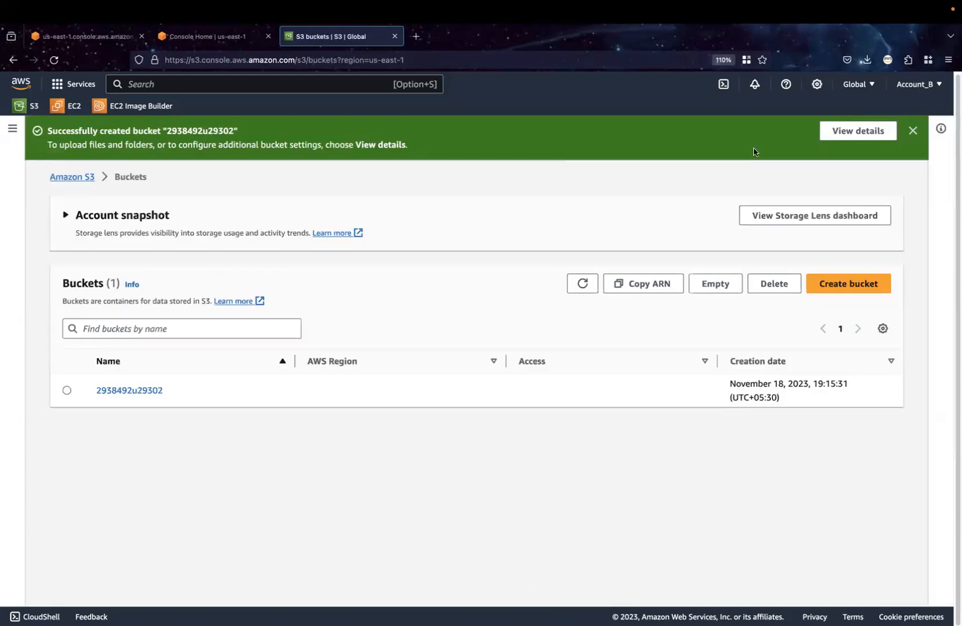
left_click(913, 131)
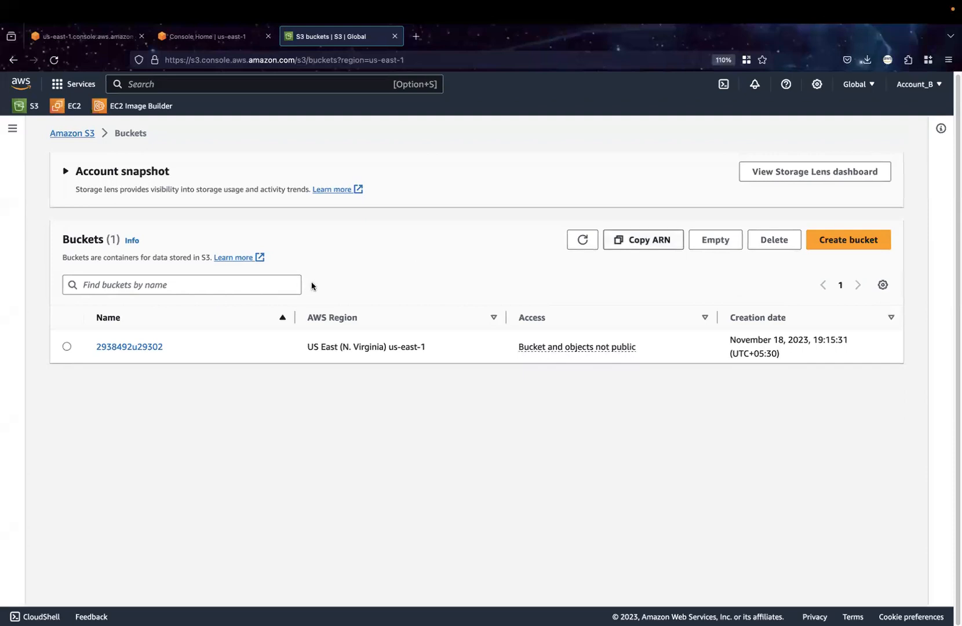
Open the account-wide Block Public Access settings for editing and turn on Block all public access
left_click(11, 131)
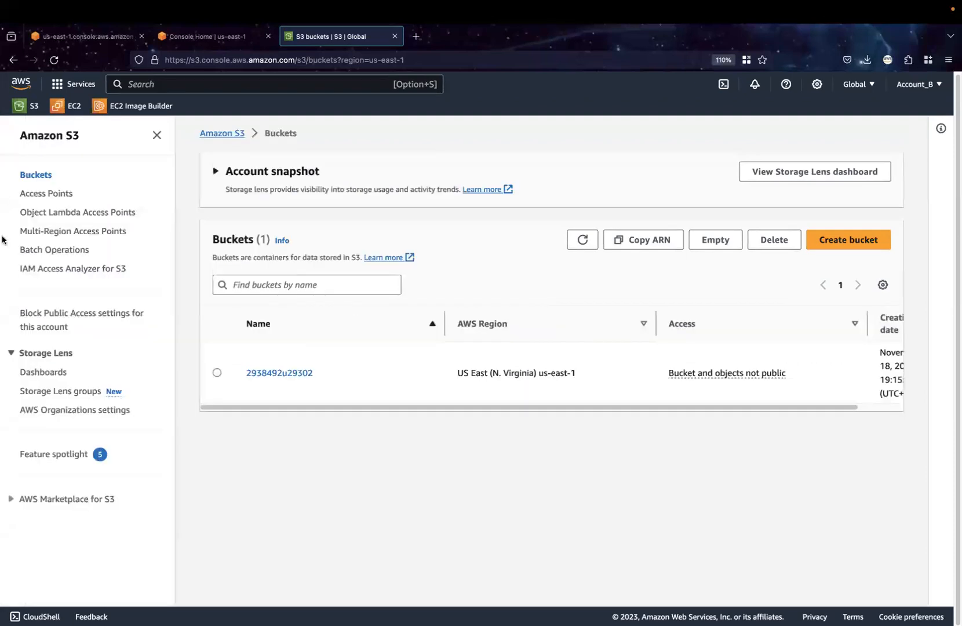
left_click(56, 316)
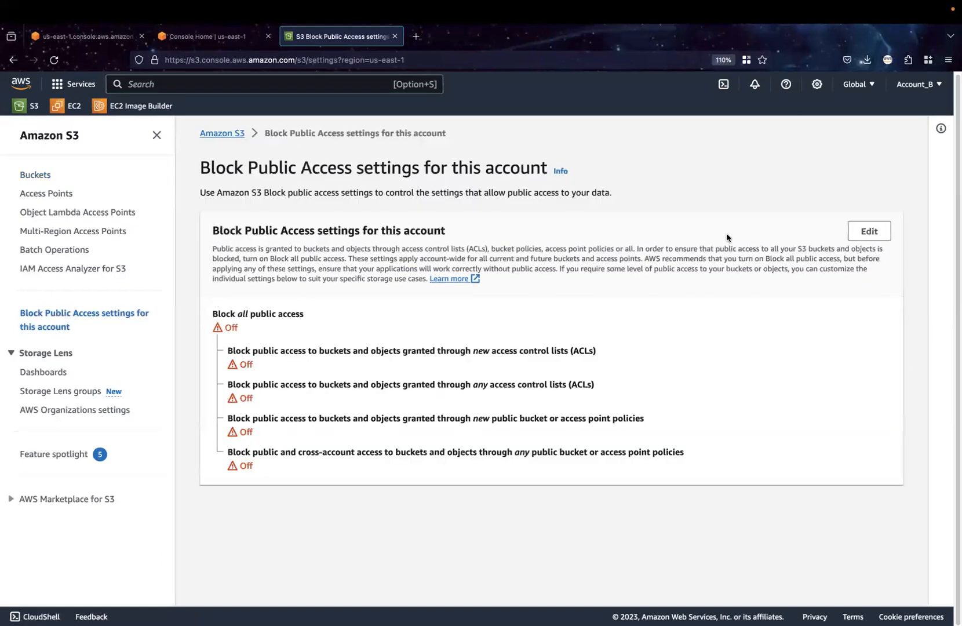
left_click(869, 231)
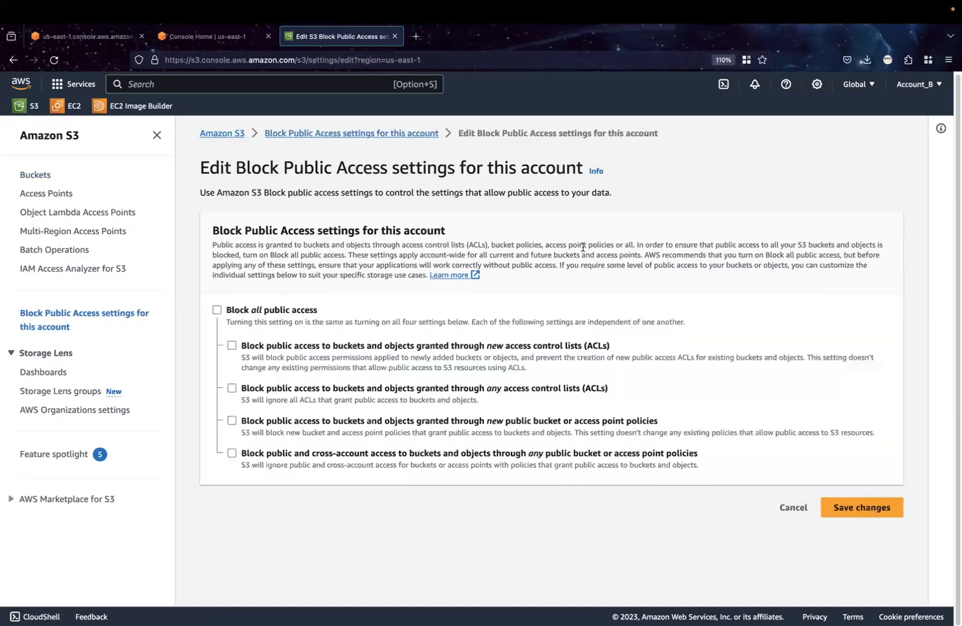
left_click(217, 310)
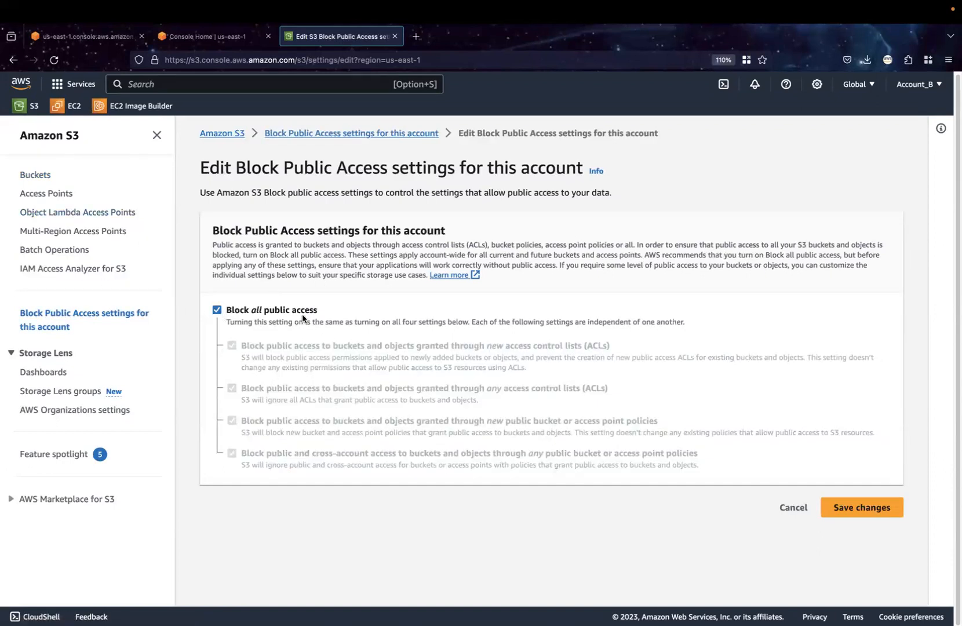
left_click_drag(317, 312, 230, 312)
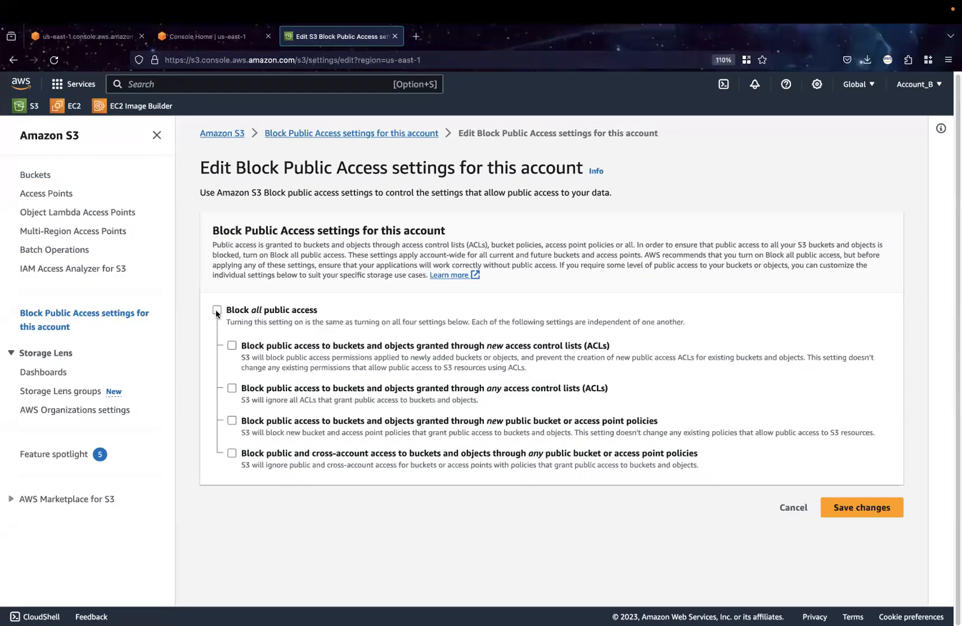
left_click(217, 311)
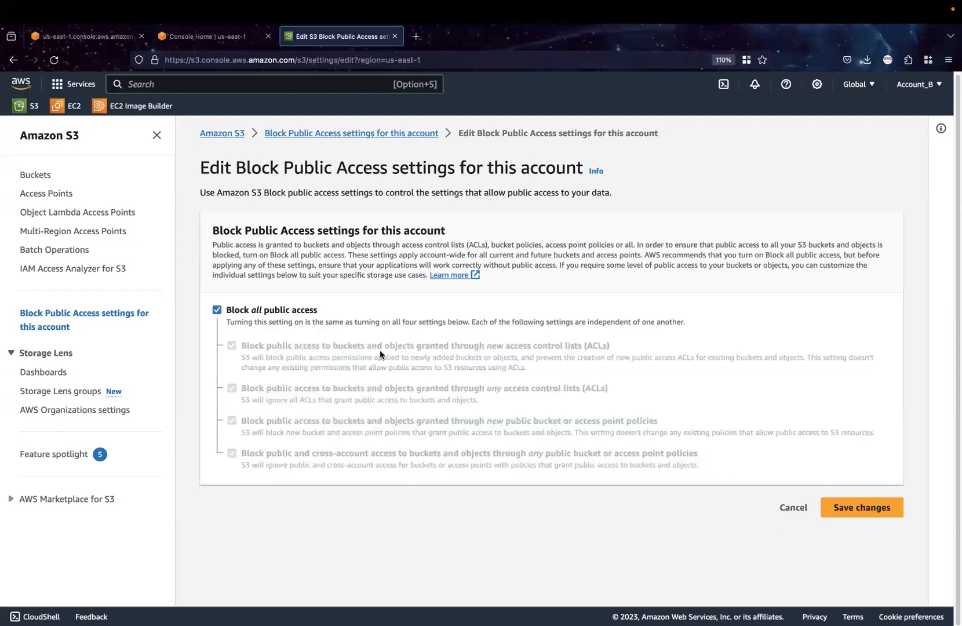
Save the account's Block Public Access changes, confirming with "confirm", and dismiss the notification
left_click(870, 514)
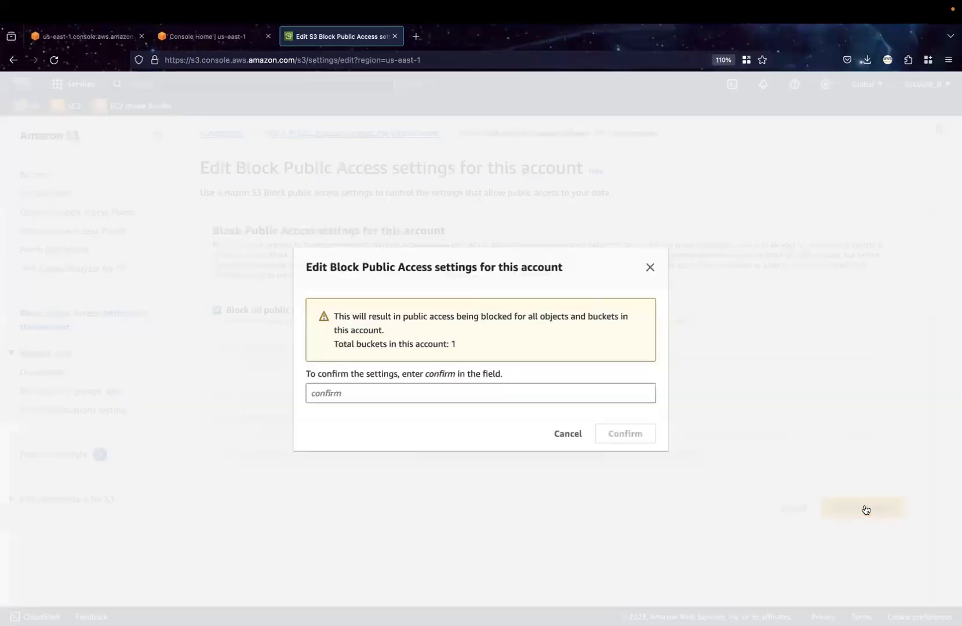
left_click(492, 399)
type("confirm")
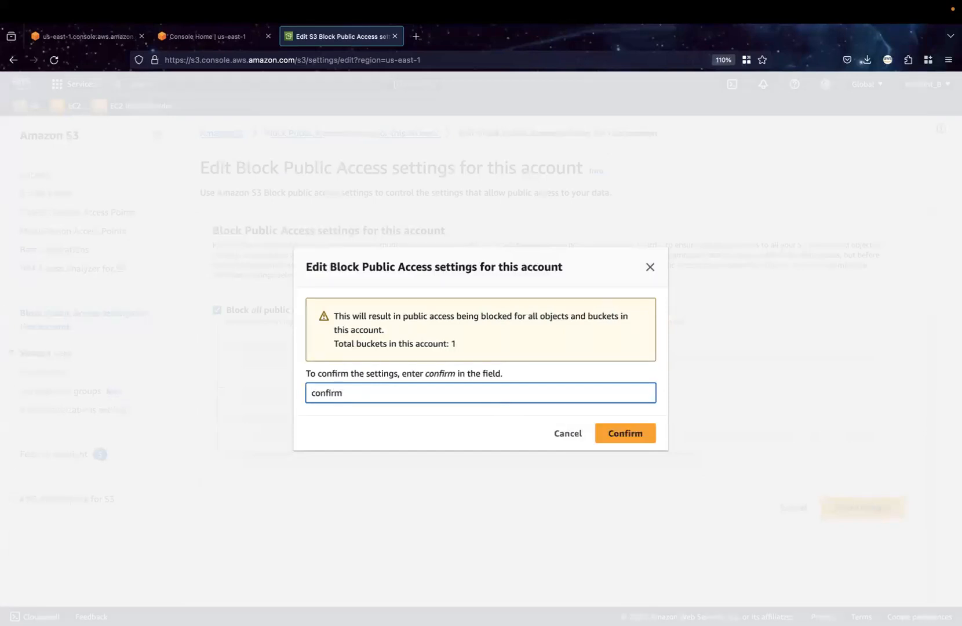
left_click(623, 438)
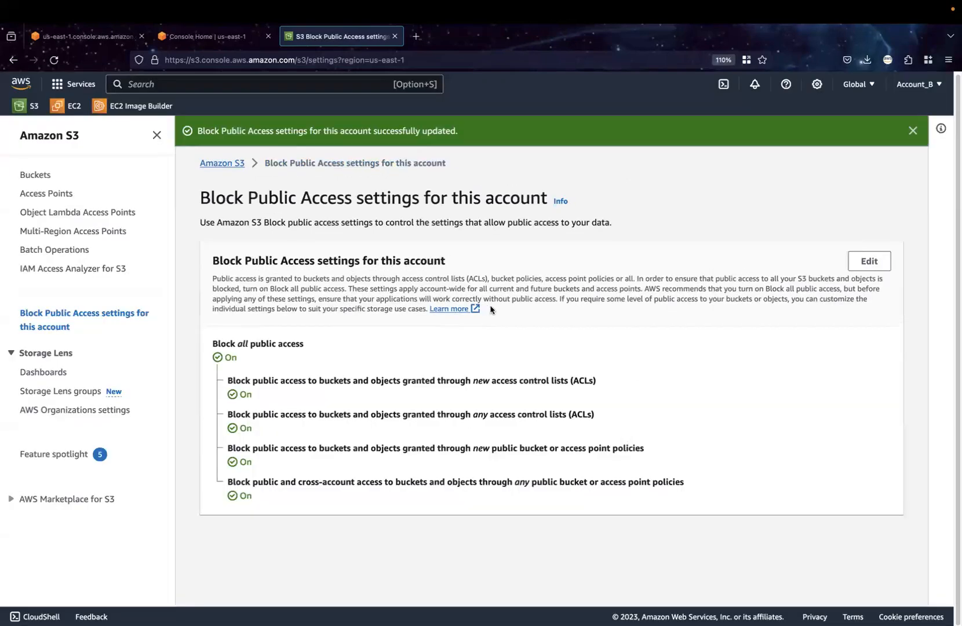
left_click_drag(196, 133, 454, 134)
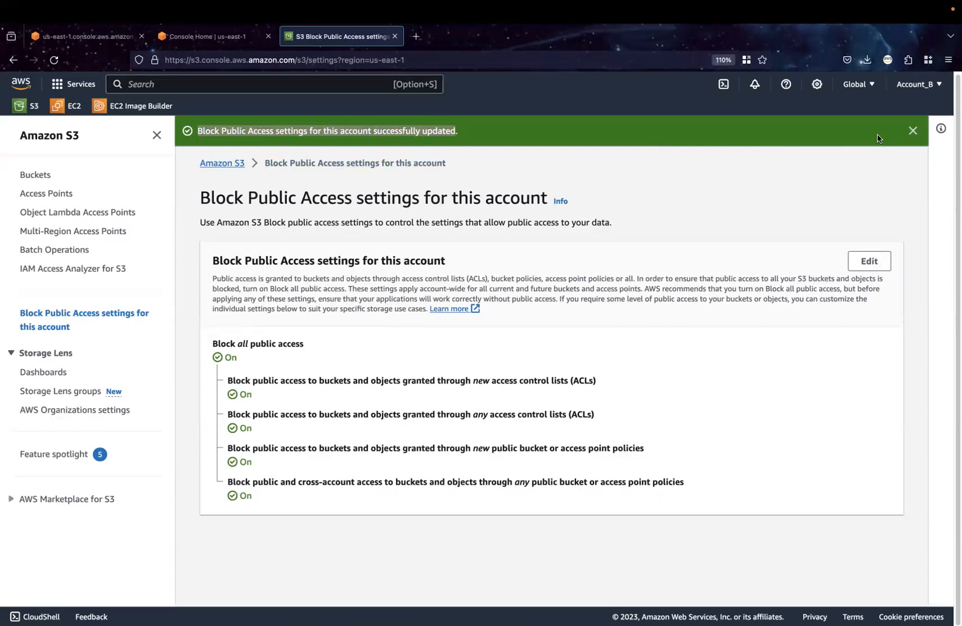
left_click(914, 131)
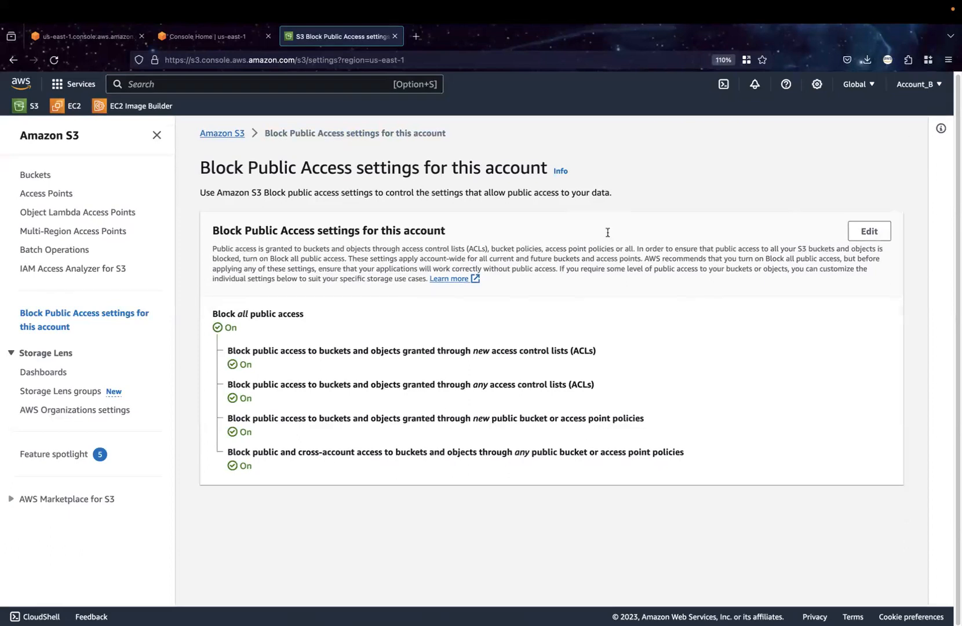
Upload "Project Proposal Business Presentation in Dark Blue Pink Abstract Tech Style.pdf" from Downloads to the bucket 2938492u29302 and close the upload status page
left_click(37, 175)
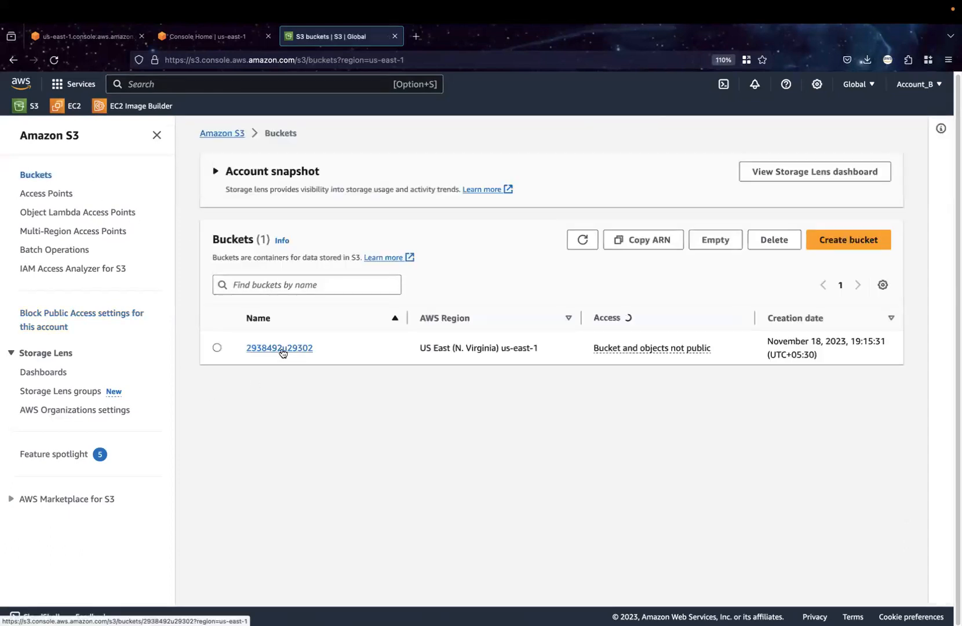
left_click(281, 350)
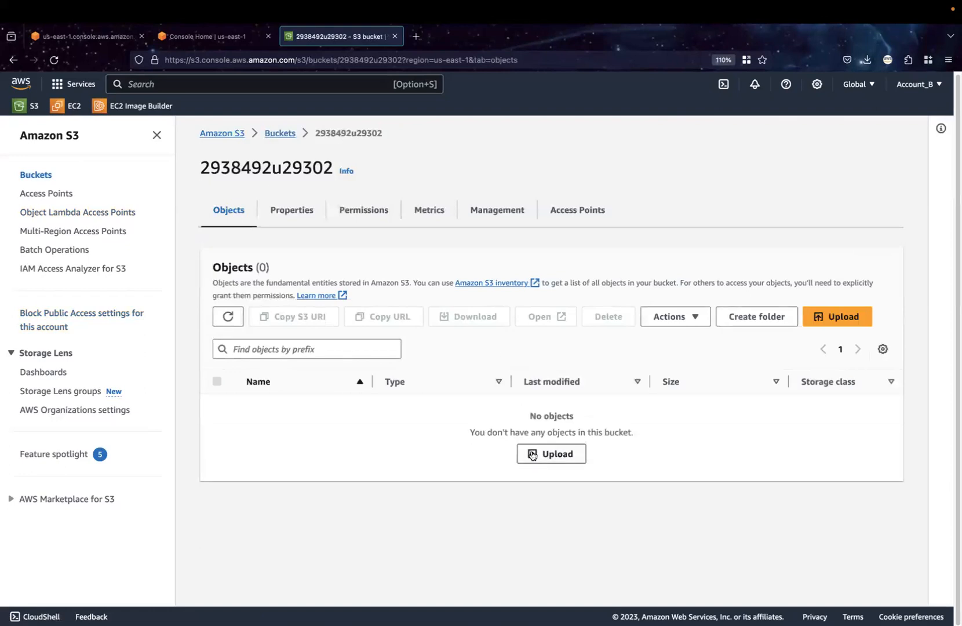
left_click(551, 454)
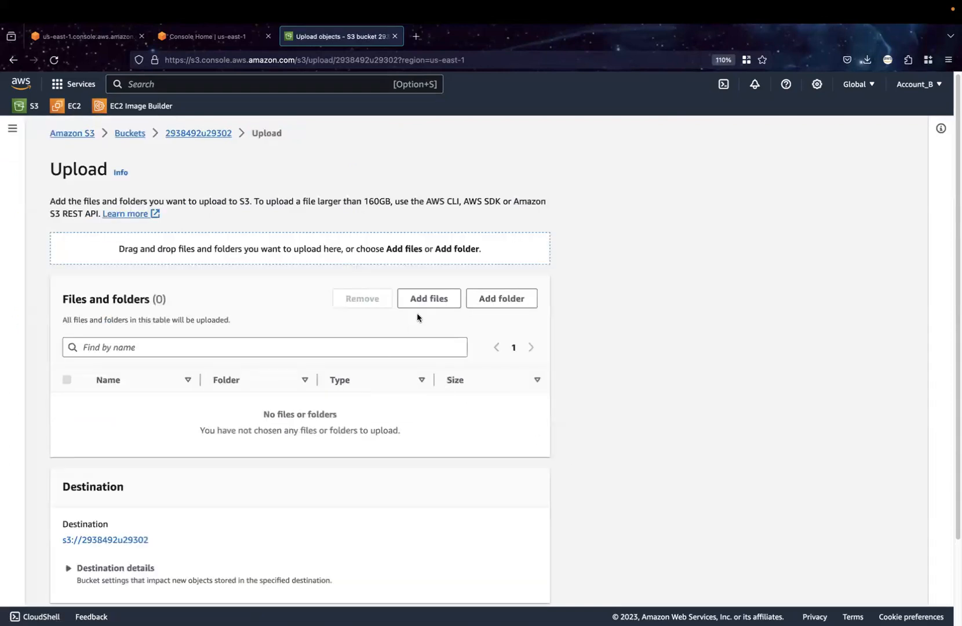
left_click(429, 298)
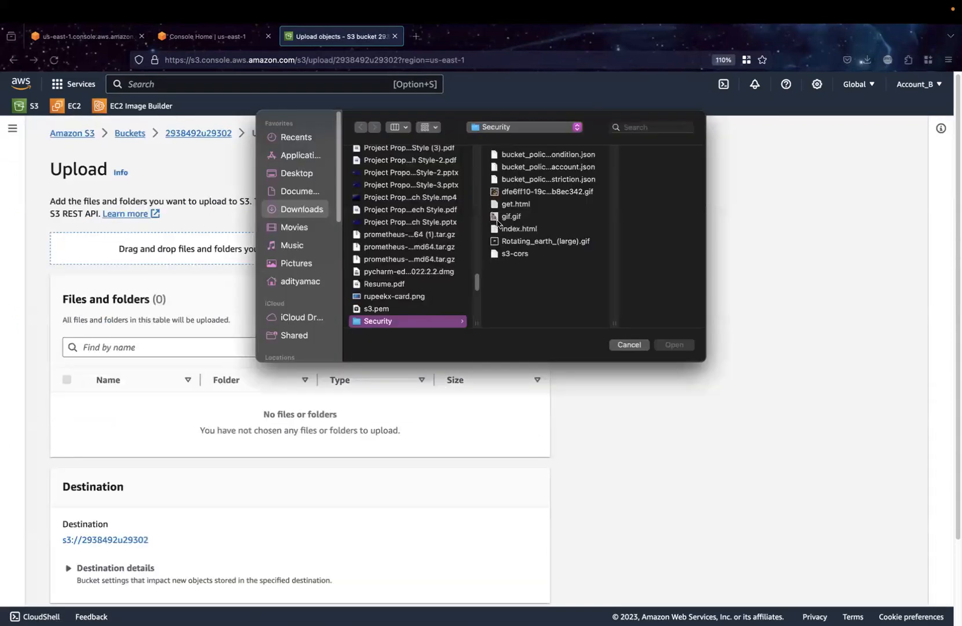
left_click(390, 210)
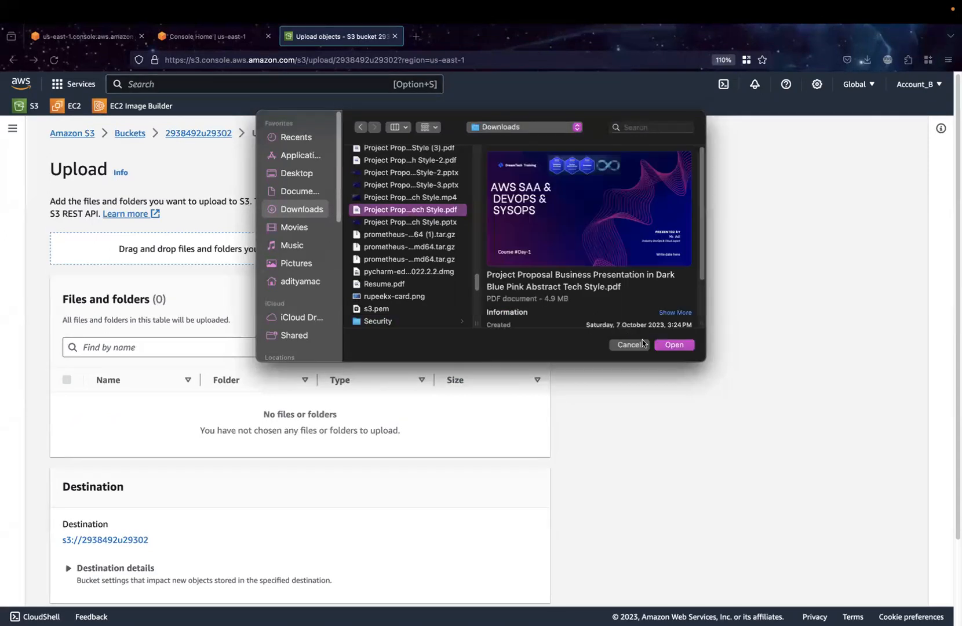
left_click(672, 345)
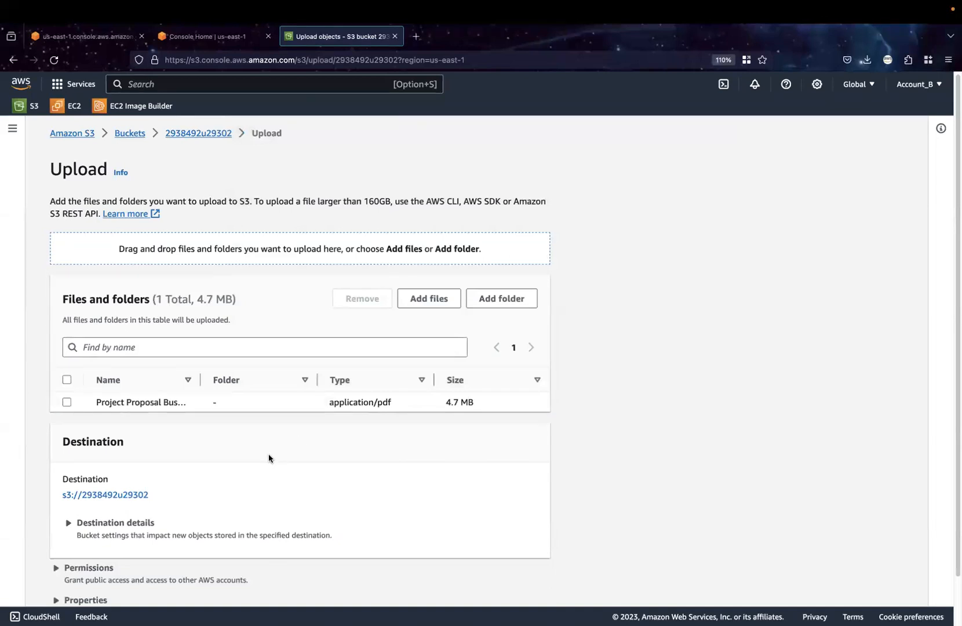
scroll(488, 507, "down", 2)
left_click(522, 582)
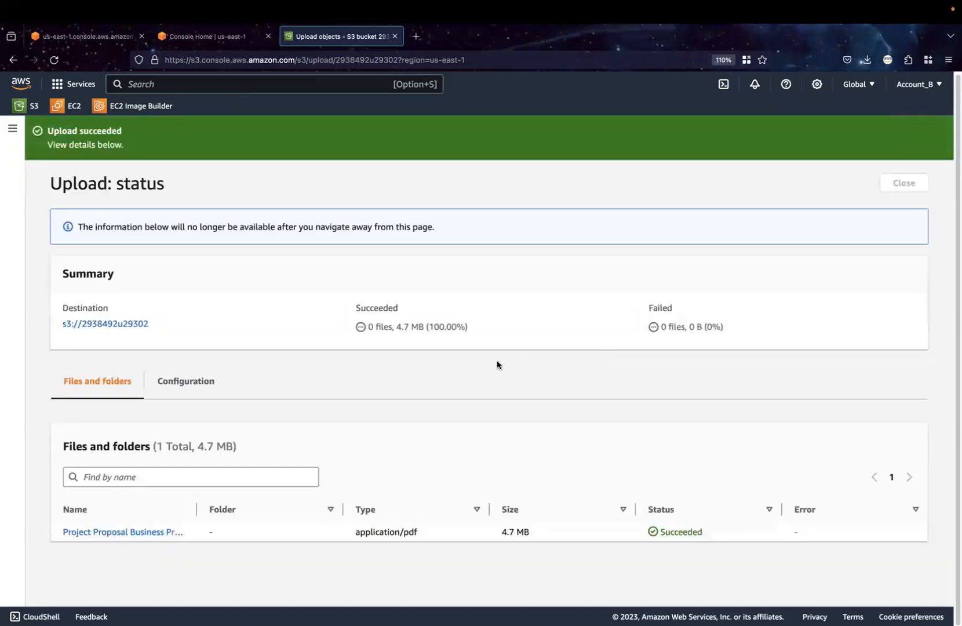
left_click(921, 187)
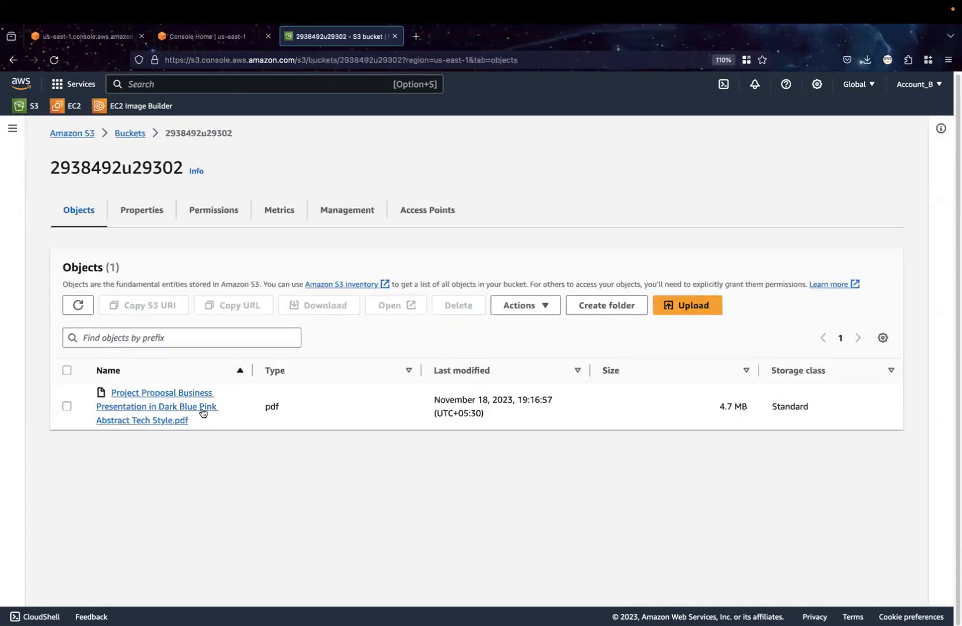
Check whether the uploaded PDF can be made public using ACL, then reopen the bucket 2938492u29302 from the bucket list
left_click(67, 407)
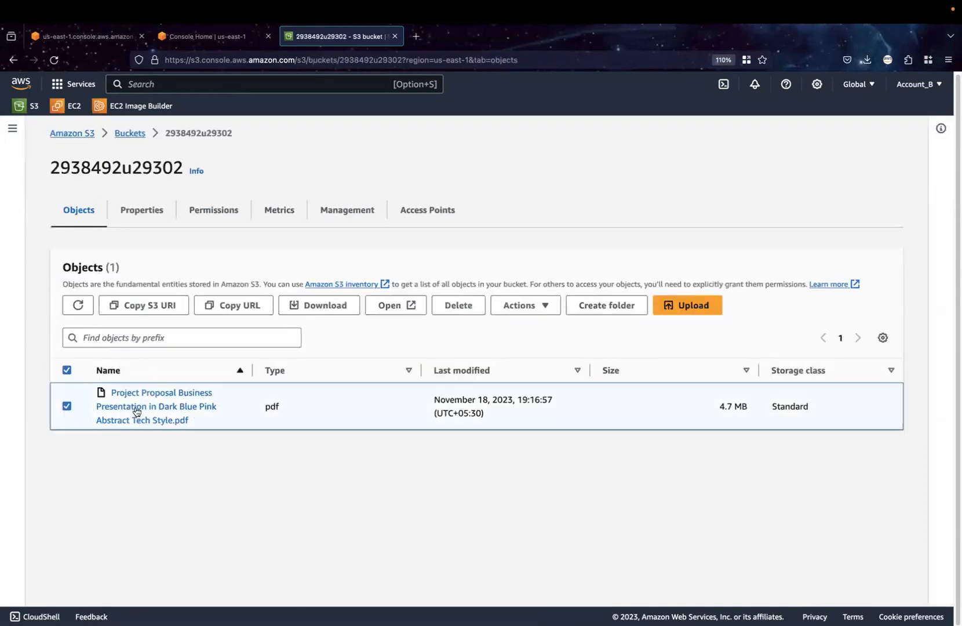
left_click(522, 307)
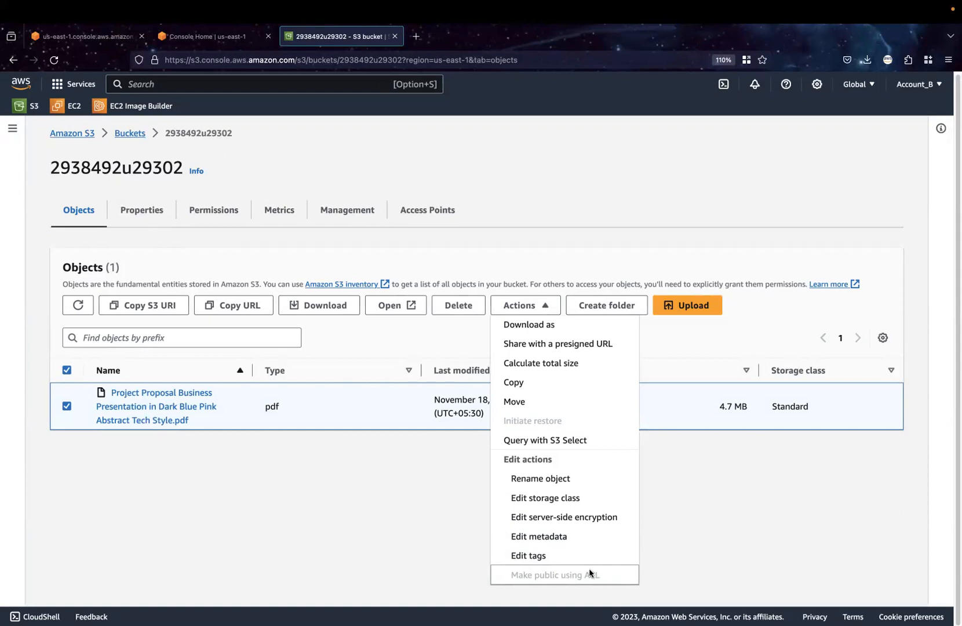
left_click(441, 512)
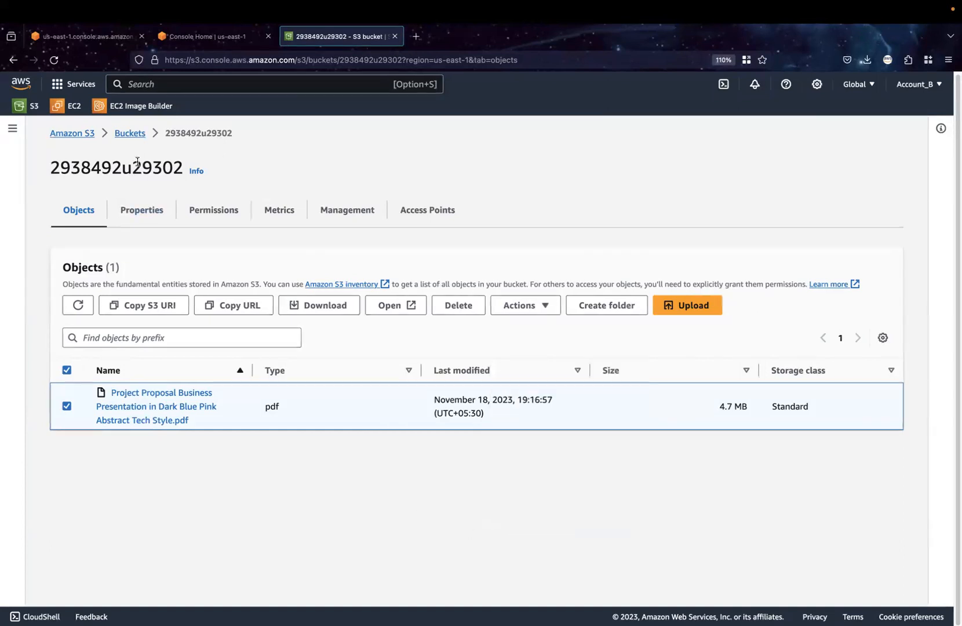
left_click(130, 134)
left_click(120, 348)
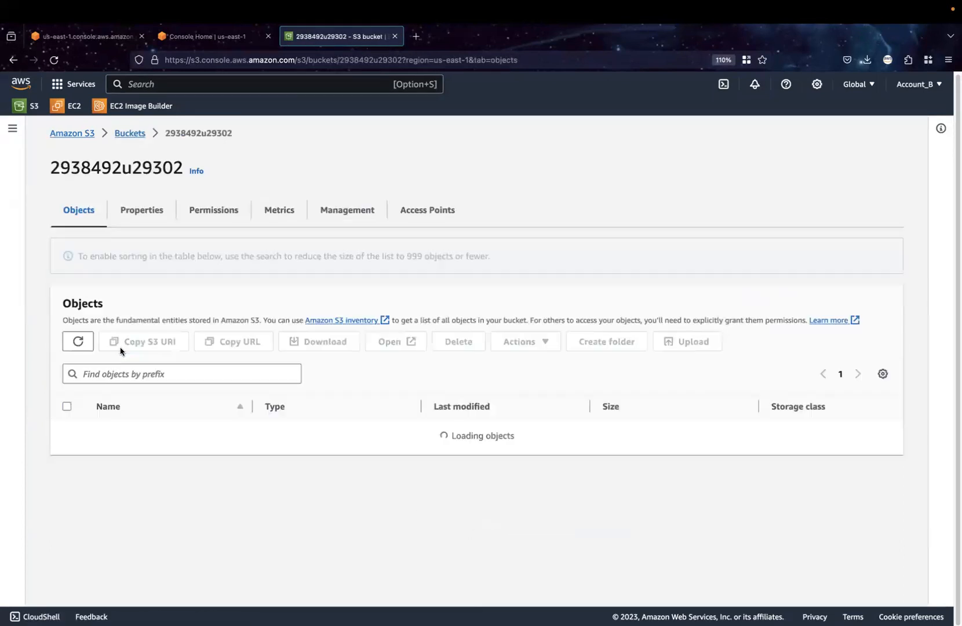
Enable ACLs in the bucket's Object Ownership settings with Bucket owner preferred, acknowledge that ACLs will be restored, and save the changes
left_click(214, 208)
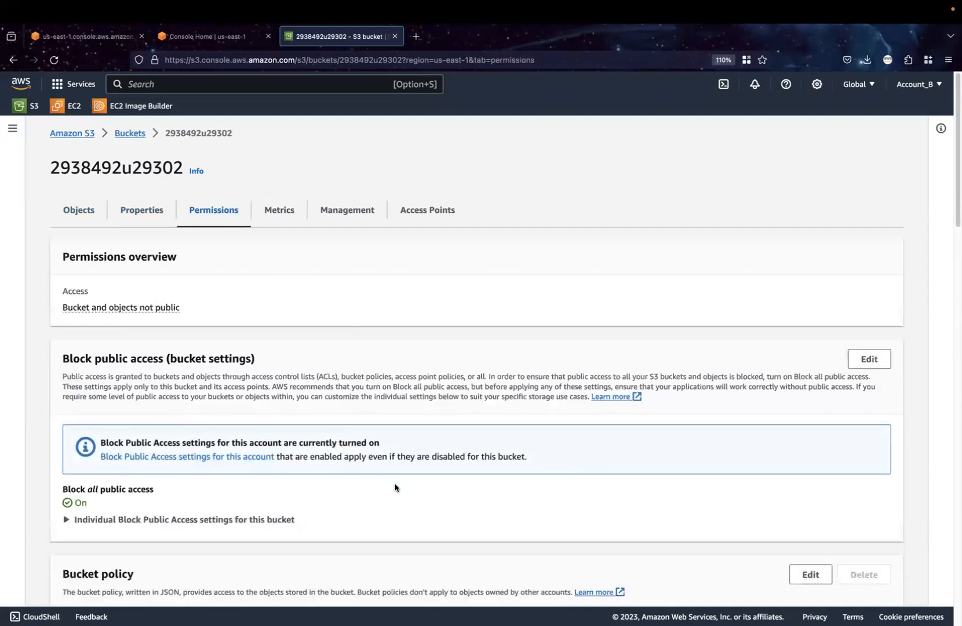
scroll(395, 487, "down", 5)
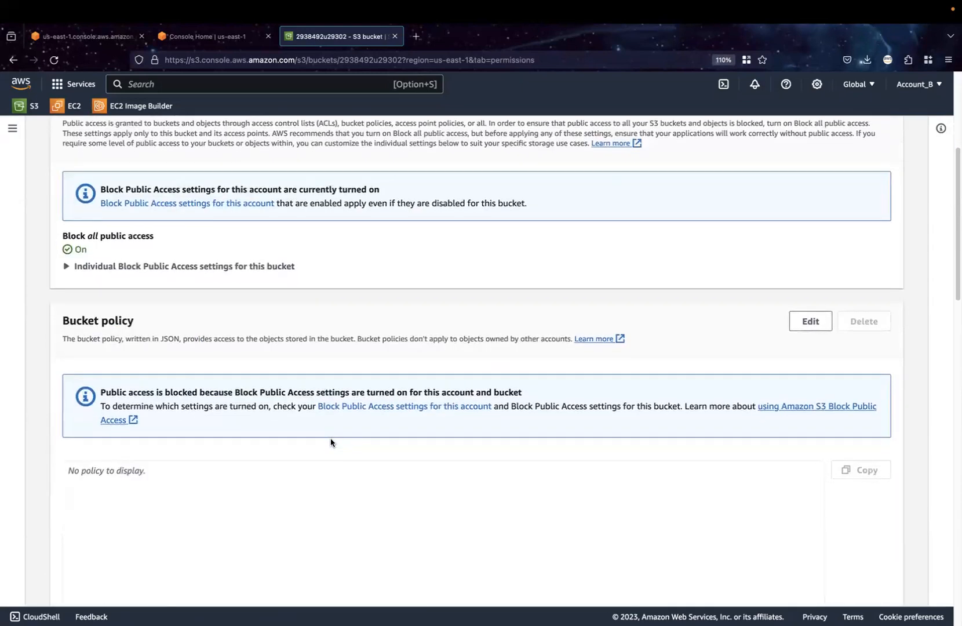
scroll(331, 443, "down", 9)
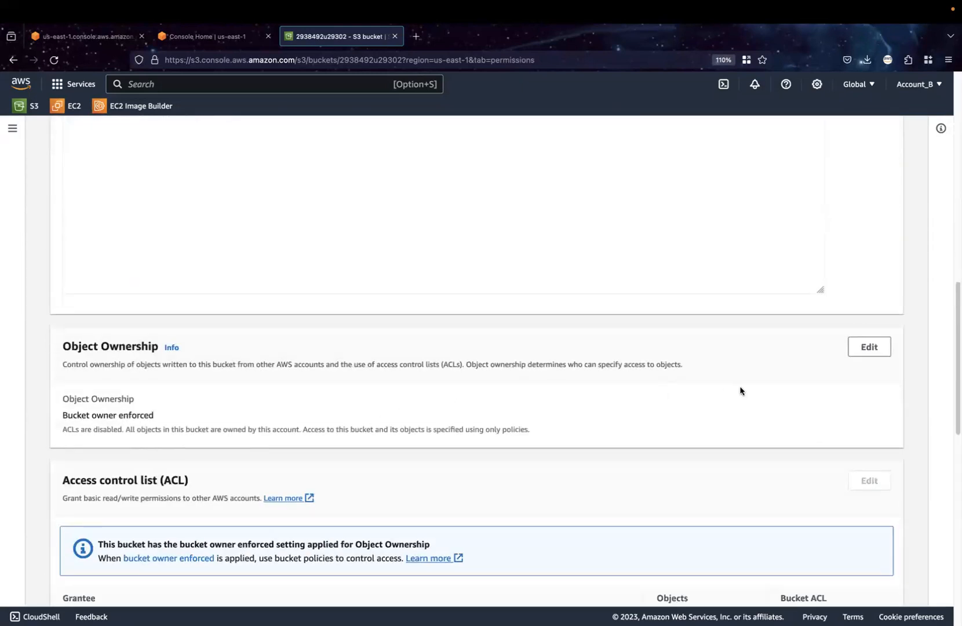
left_click(869, 346)
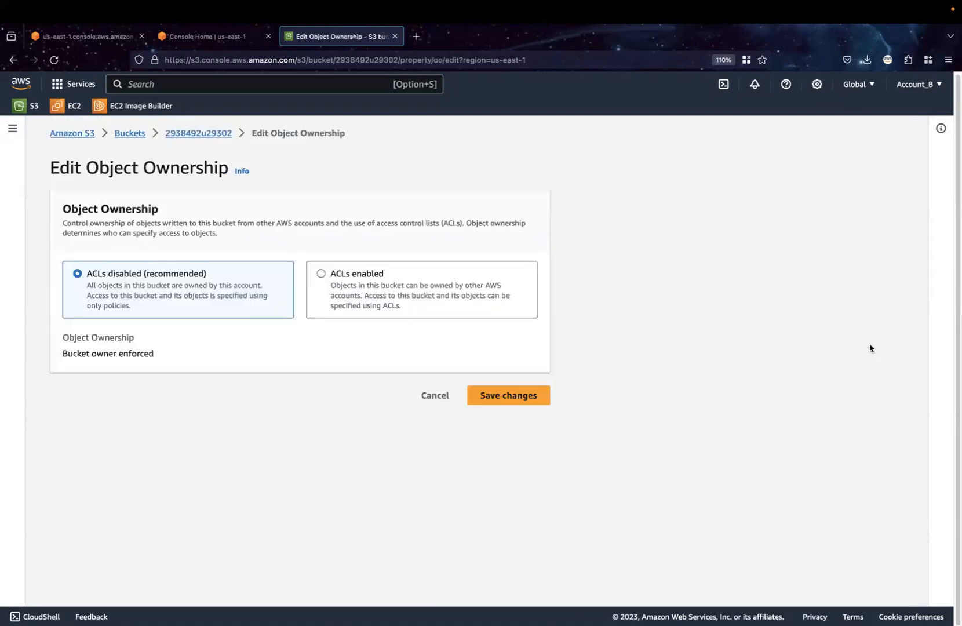
left_click(322, 275)
scroll(226, 426, "down", 2)
left_click(105, 370)
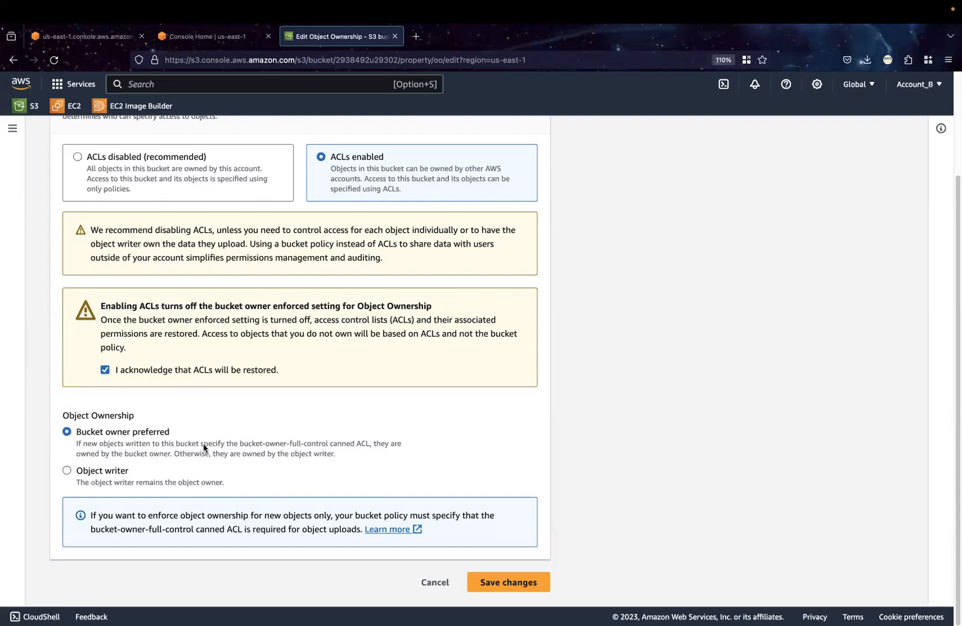
left_click(489, 589)
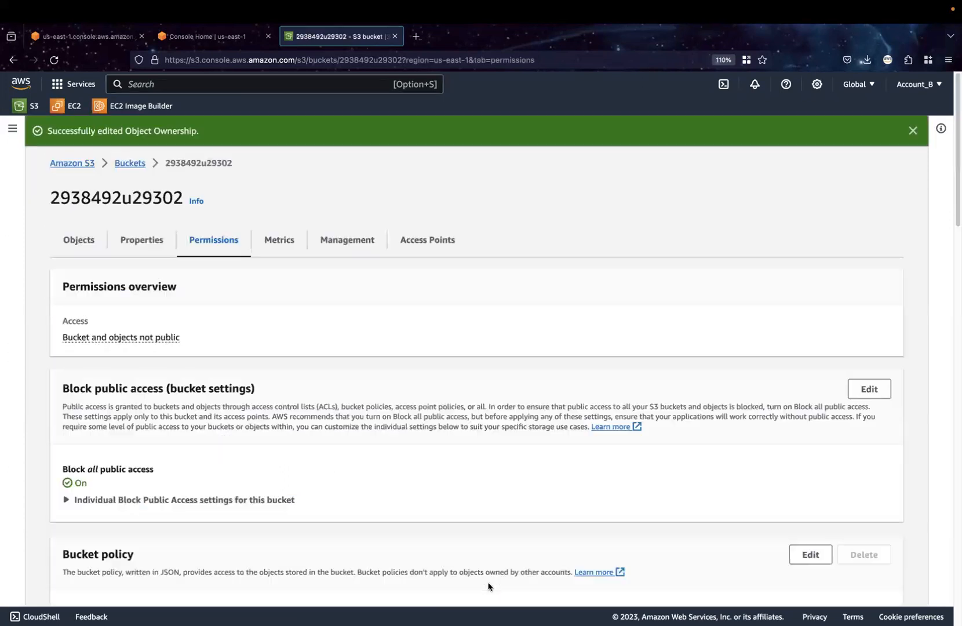
Toggle the Everyone (public access) List permission on objects on and back off in the bucket's access control list, and save it
left_click(130, 167)
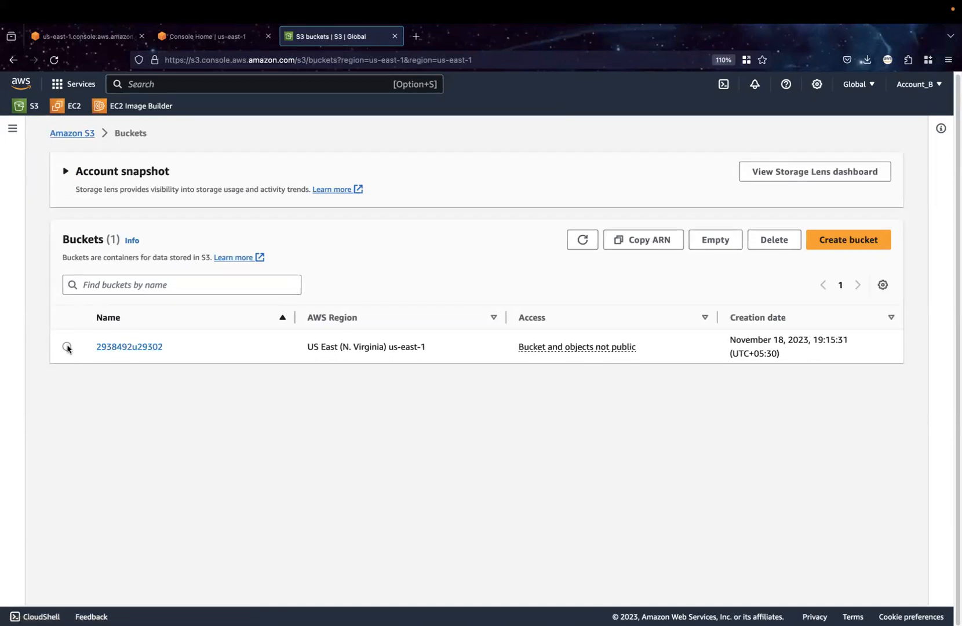
left_click(133, 346)
left_click(209, 222)
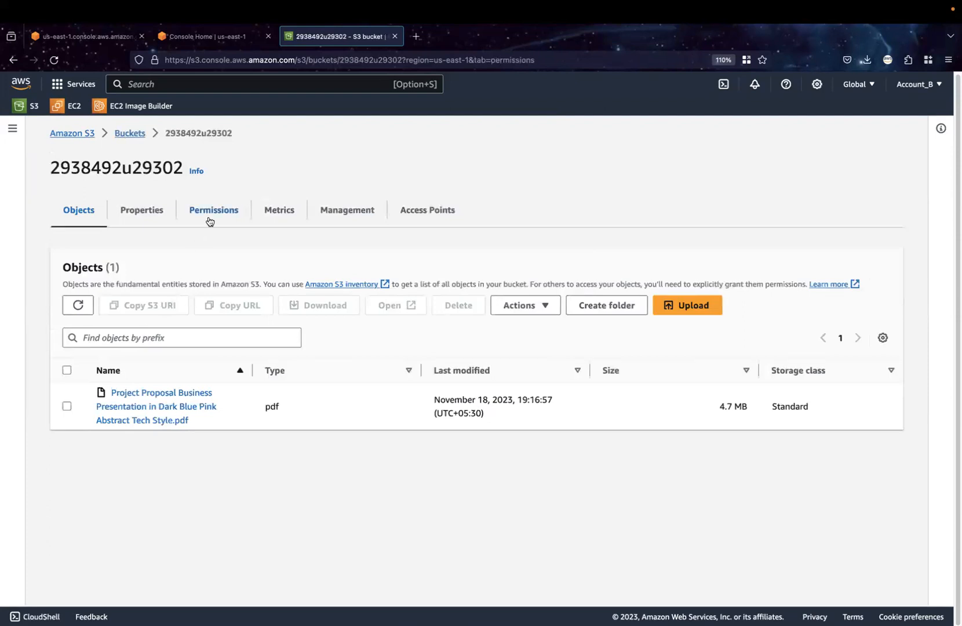
scroll(294, 468, "down", 15)
scroll(285, 484, "down", 6)
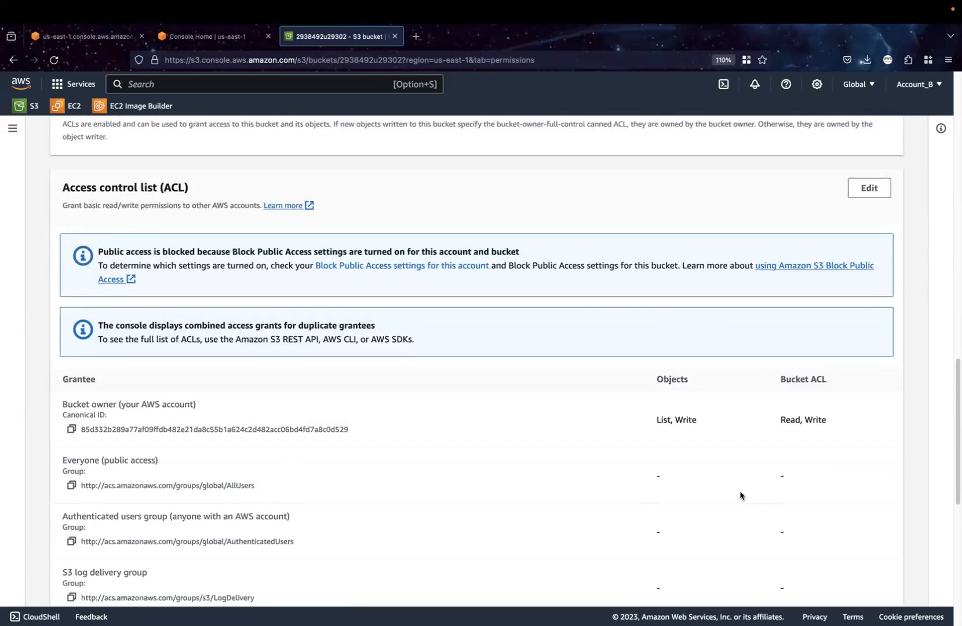
left_click(869, 190)
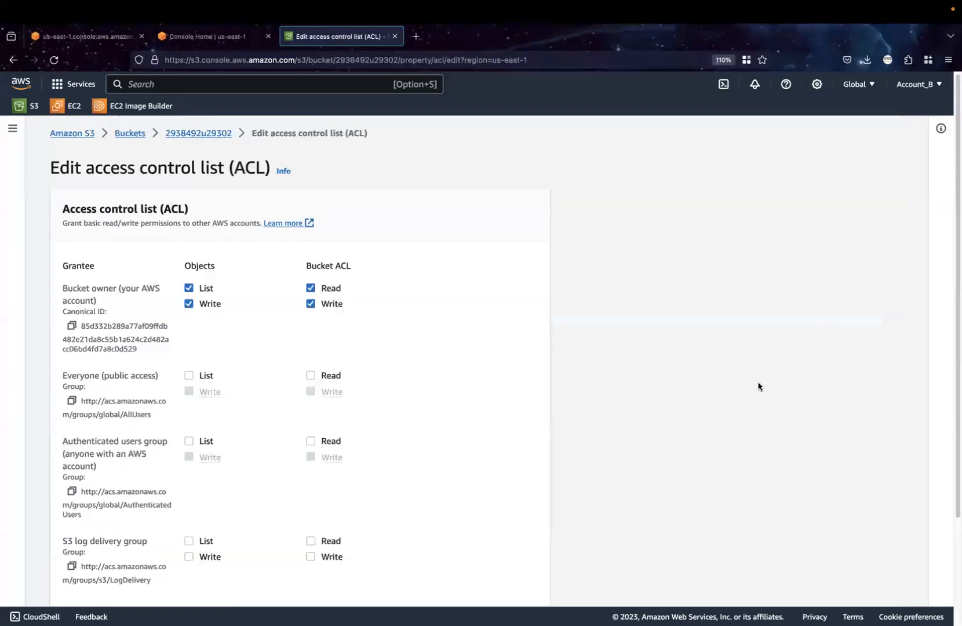
left_click(188, 375)
left_click(189, 375)
scroll(391, 460, "down", 3)
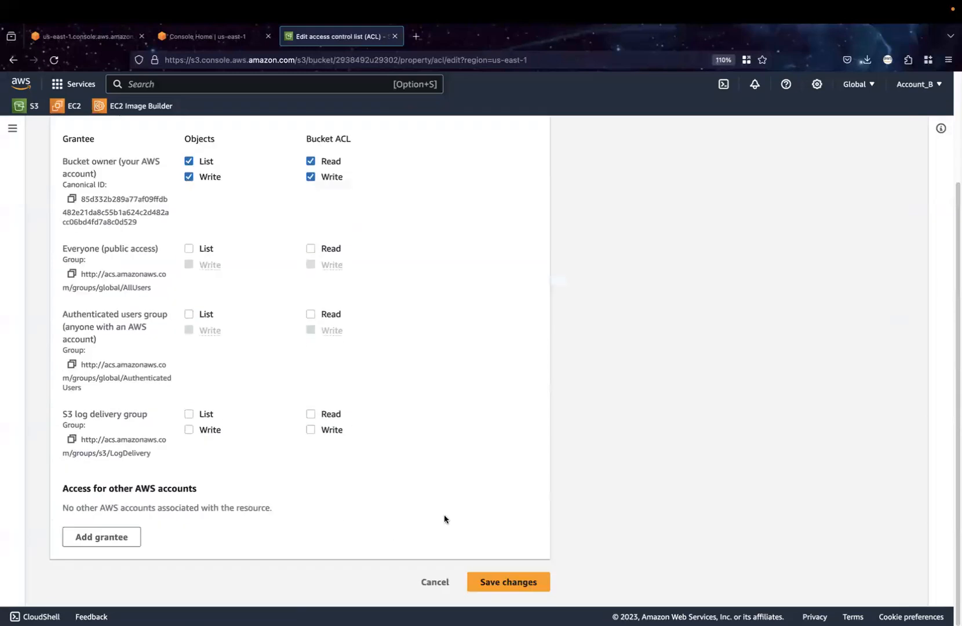
left_click(493, 582)
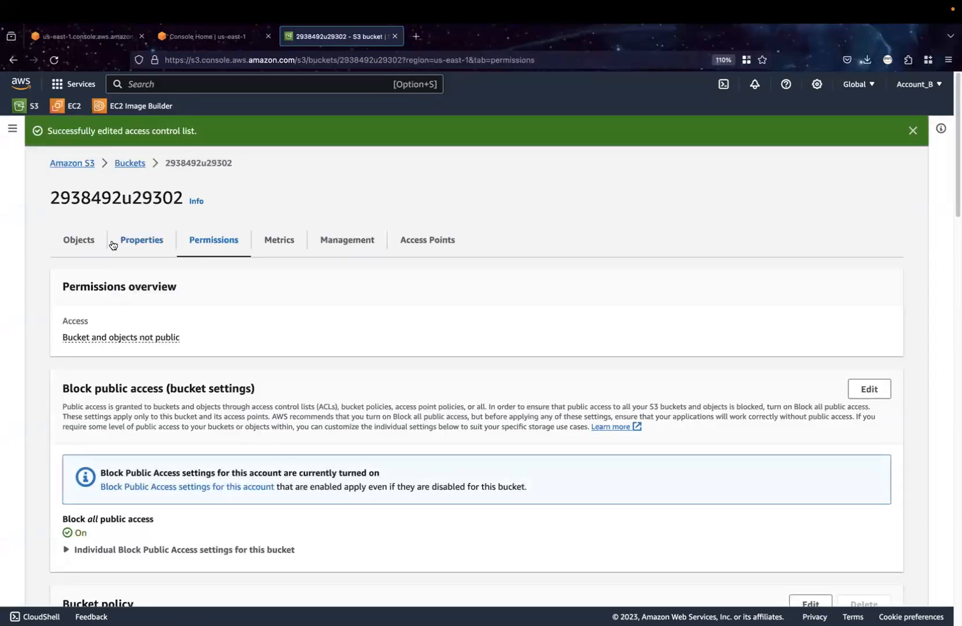
Try to make the uploaded project proposal PDF public using ACL and highlight the reason given on the status page
left_click(74, 242)
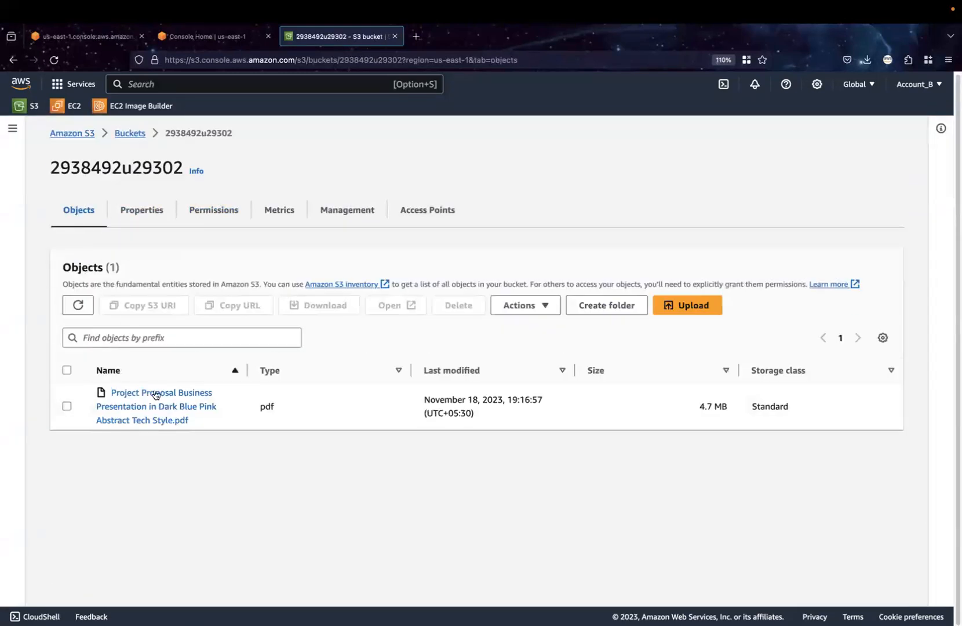
left_click(67, 407)
left_click(524, 305)
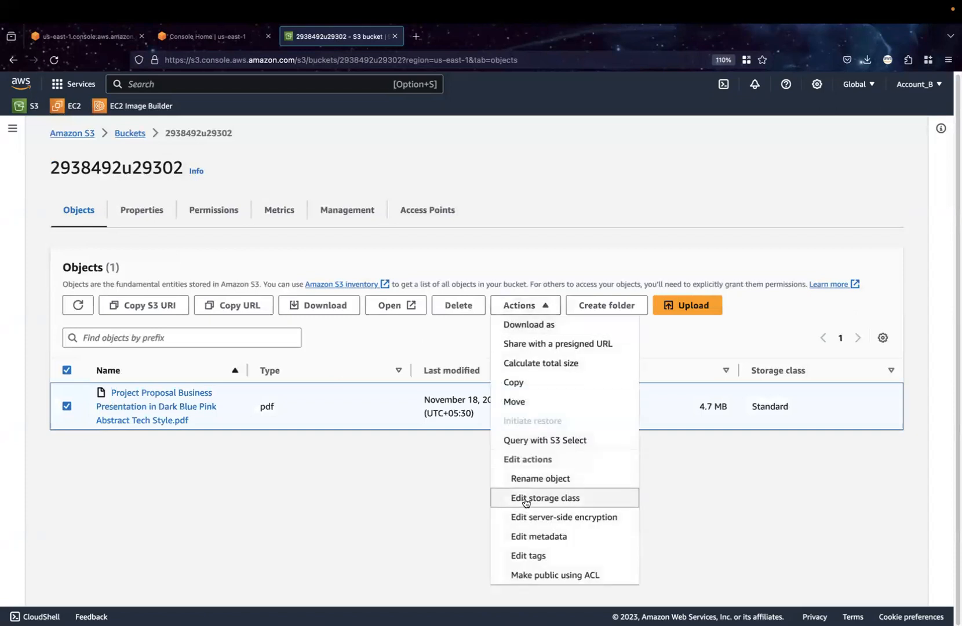
left_click(562, 577)
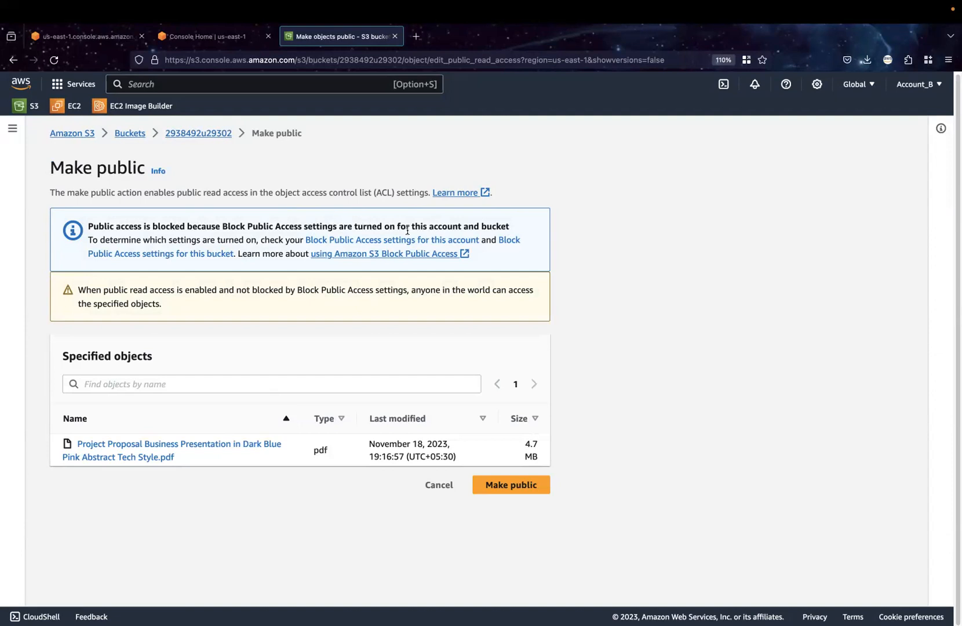
left_click(496, 488)
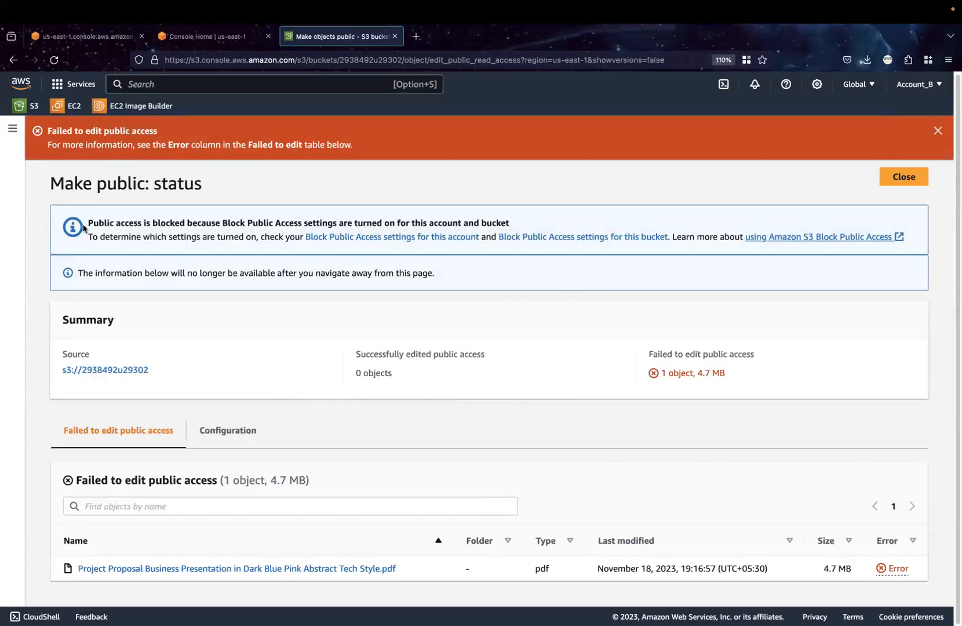
left_click_drag(87, 223, 551, 228)
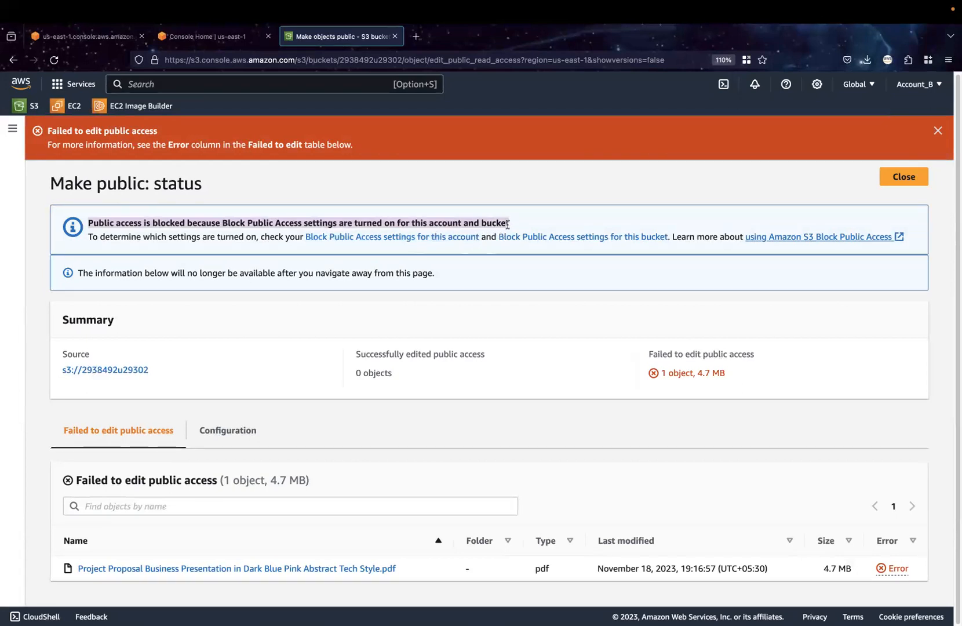
left_click_drag(511, 227, 452, 222)
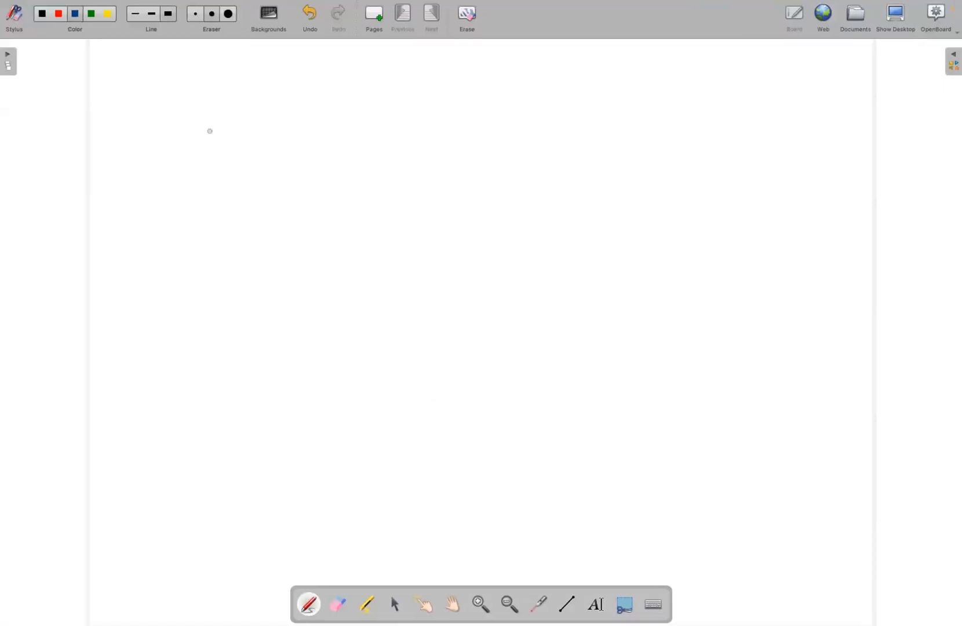
Switch to OpenBoard and draw a rectangle nested in a larger one, with a ticked padlock on the bottom edge of each
mouse_move(235, 177)
left_mouse_down()
mouse_move(234, 219)
mouse_move(344, 306)
mouse_move(501, 140)
mouse_move(265, 113)
mouse_move(240, 191)
left_mouse_up()
left_click_drag(267, 158, 258, 252)
mouse_move(261, 157)
left_mouse_down()
mouse_move(469, 157)
mouse_move(393, 270)
mouse_move(261, 267)
mouse_move(260, 229)
left_mouse_up()
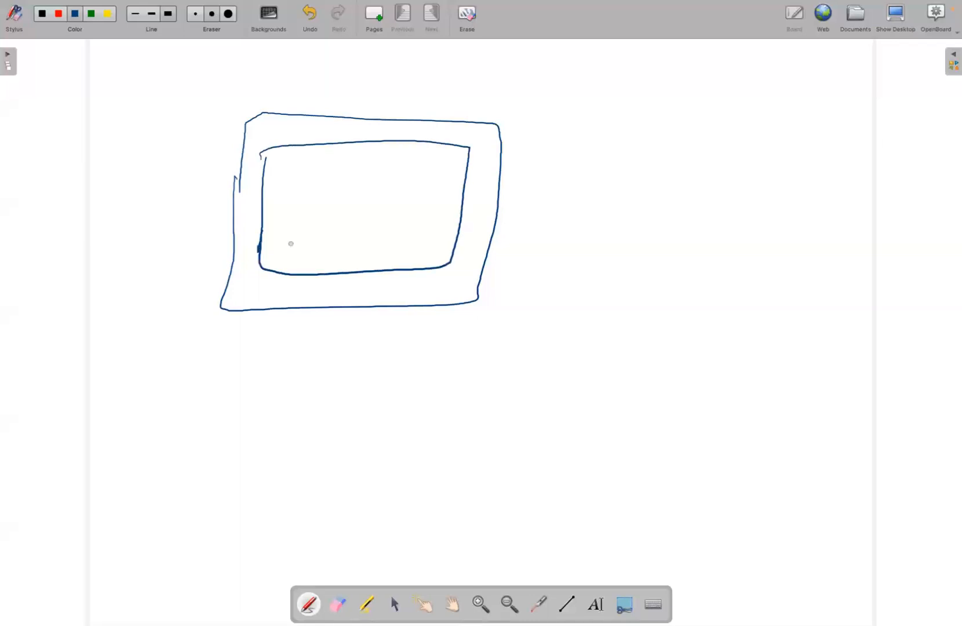
left_click_drag(407, 320, 428, 299)
mouse_move(374, 258)
left_mouse_down()
mouse_move(374, 278)
mouse_move(399, 258)
mouse_move(424, 254)
left_mouse_up()
left_click_drag(432, 301, 445, 296)
Draw three small boxes in the inner rectangle, an arrow from the third to the underlined word "public", and a circle around the inner padlock
mouse_move(286, 173)
left_mouse_down()
mouse_move(401, 180)
mouse_move(587, 152)
mouse_move(683, 185)
left_mouse_up()
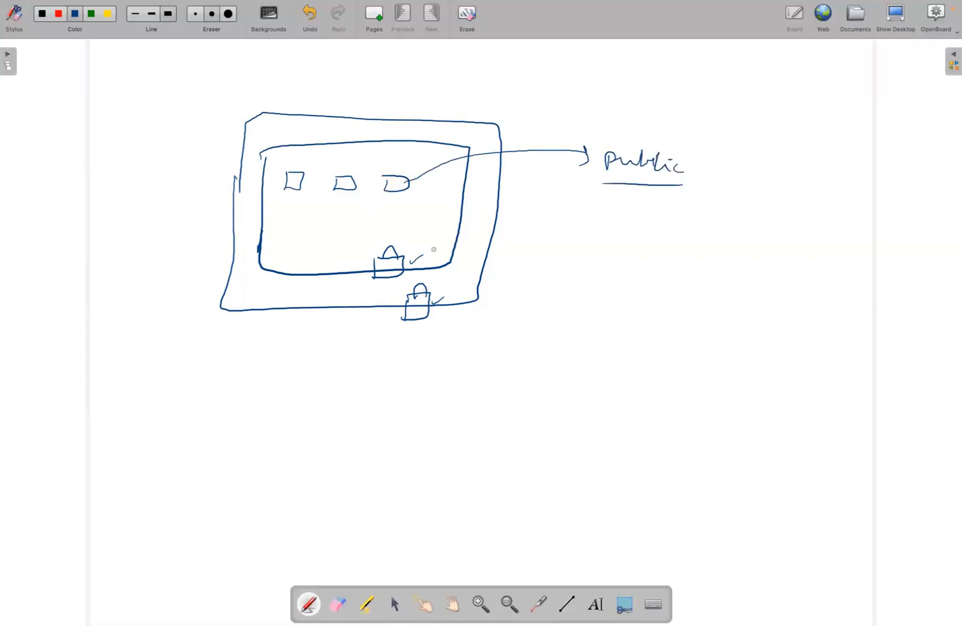
left_click_drag(412, 260, 426, 258)
mouse_move(397, 237)
left_mouse_down()
mouse_move(378, 288)
mouse_move(382, 232)
left_mouse_up()
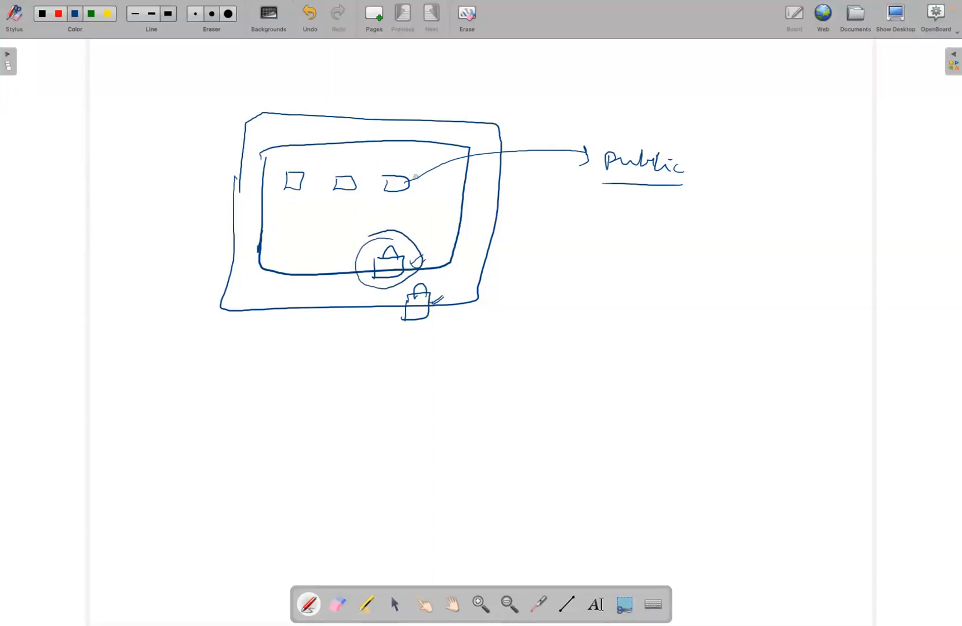
Switch back to the AWS console in the browser, close the Make public status page, and reopen the bucket 2938492u29302
key("ctrl+Right")
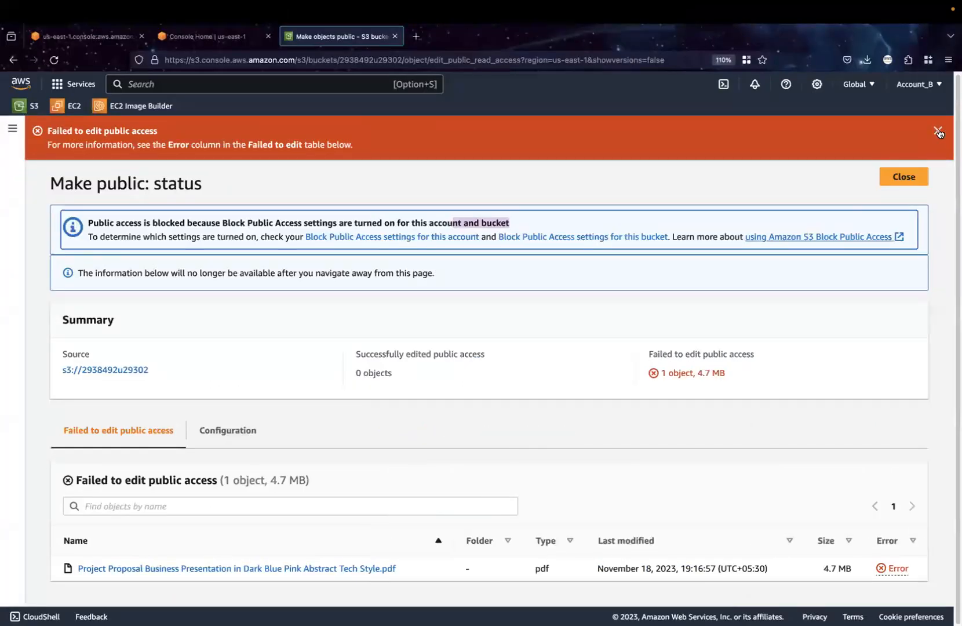
left_click(938, 131)
left_click(903, 133)
left_click(128, 134)
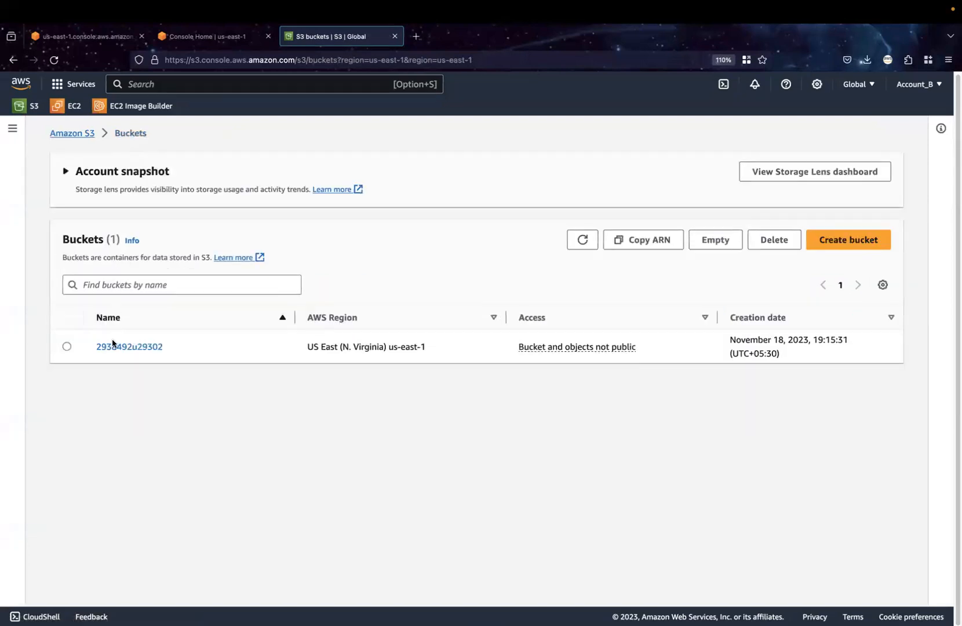
left_click(118, 347)
Turn off Block all public access in the bucket's settings and save the change, confirming with "confirm"
left_click(211, 216)
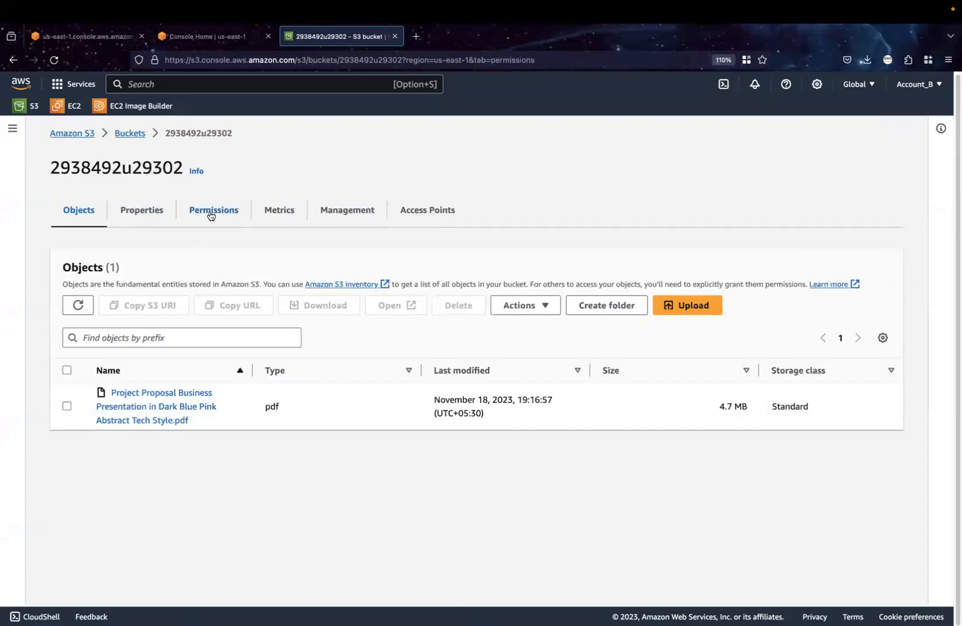
scroll(378, 362, "down", 2)
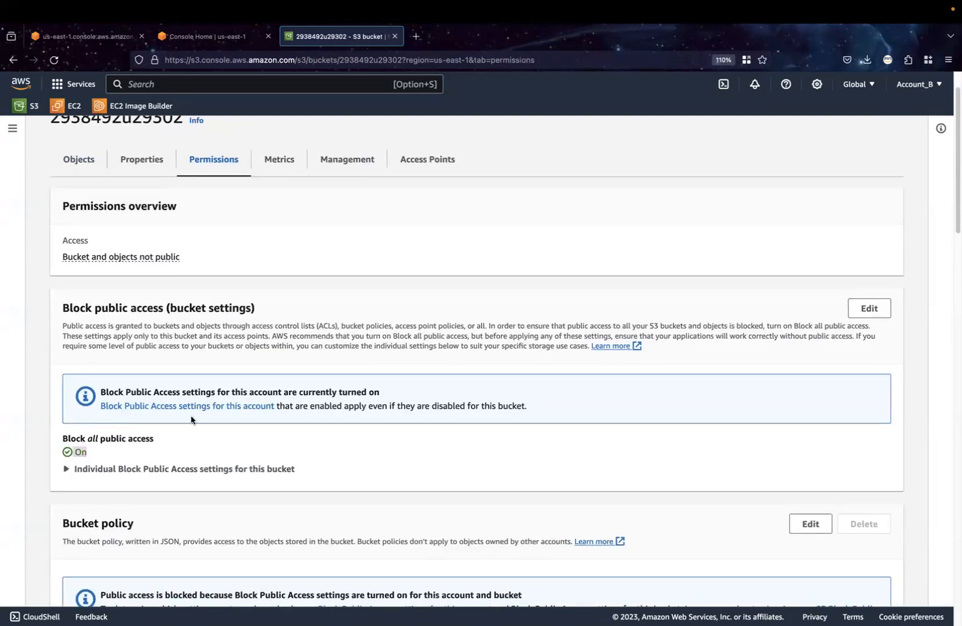
left_click(870, 308)
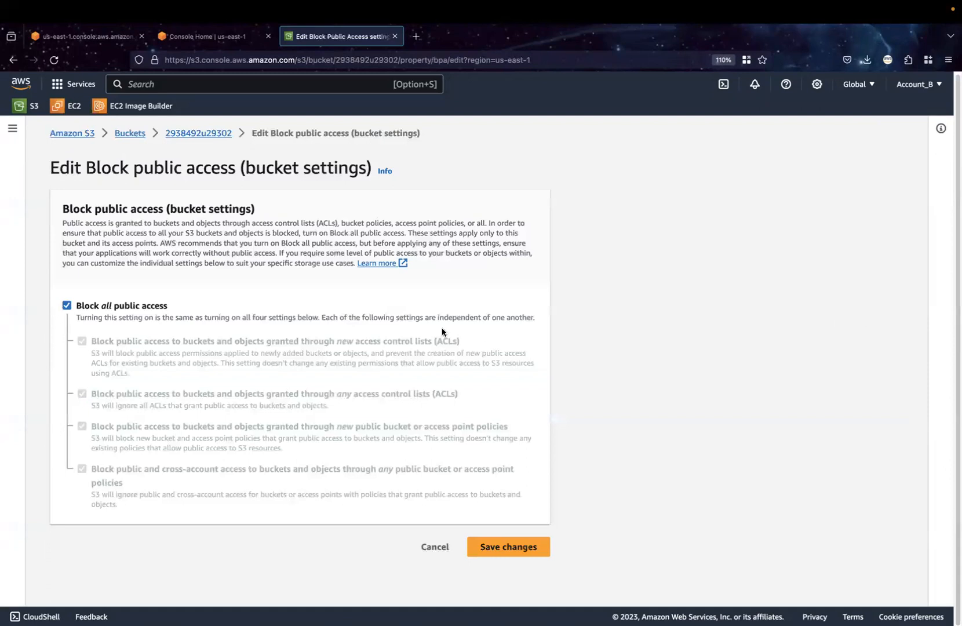
left_click(66, 370)
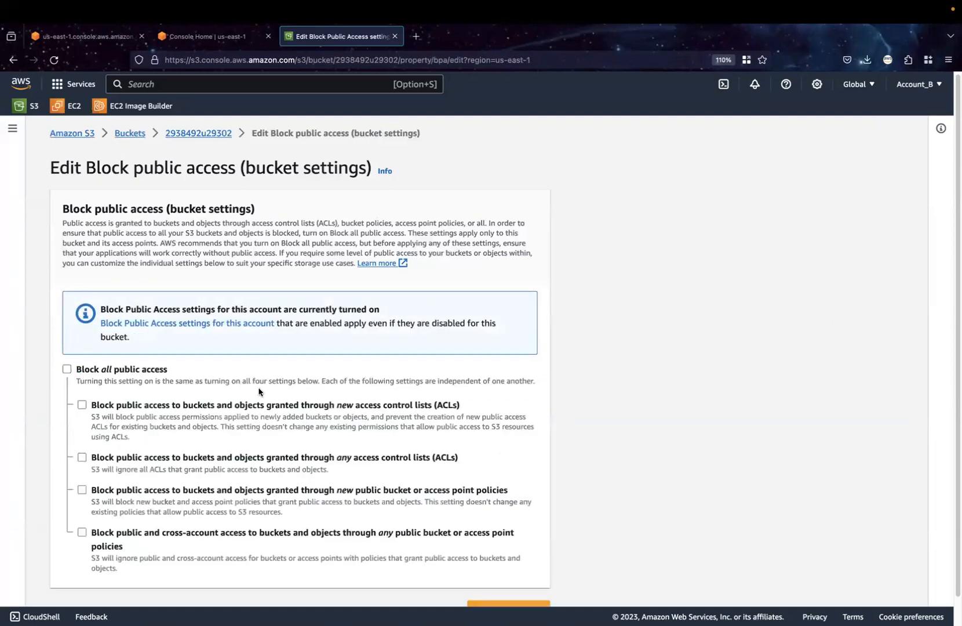
scroll(261, 391, "down", 1)
left_click(516, 581)
left_click(397, 399)
type("confirm")
left_click(613, 431)
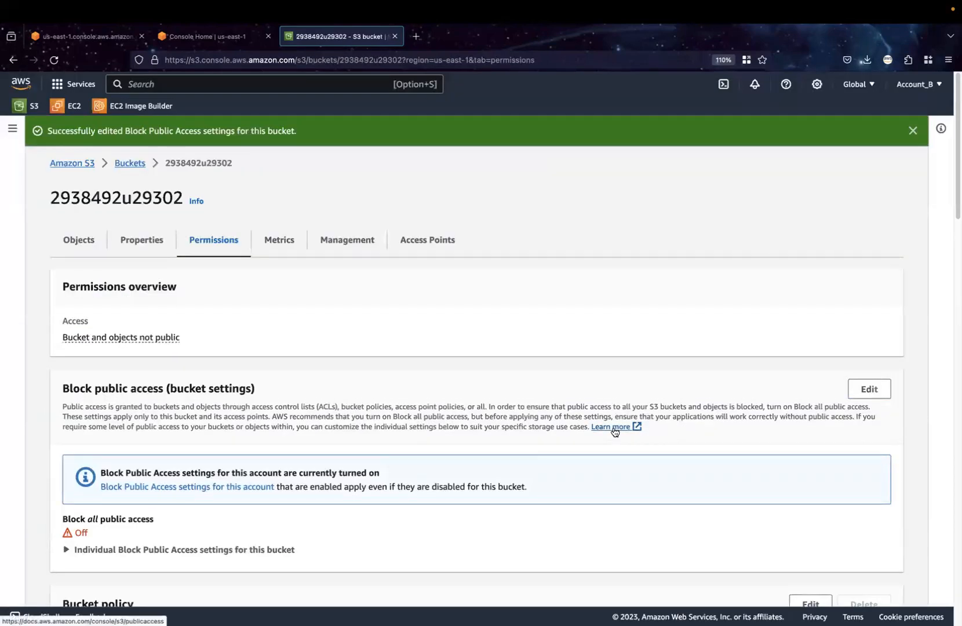
Reload the bucket 2938492u29302, check its Block public access setting and its access status in the bucket list, and reopen the bucket
left_click(132, 162)
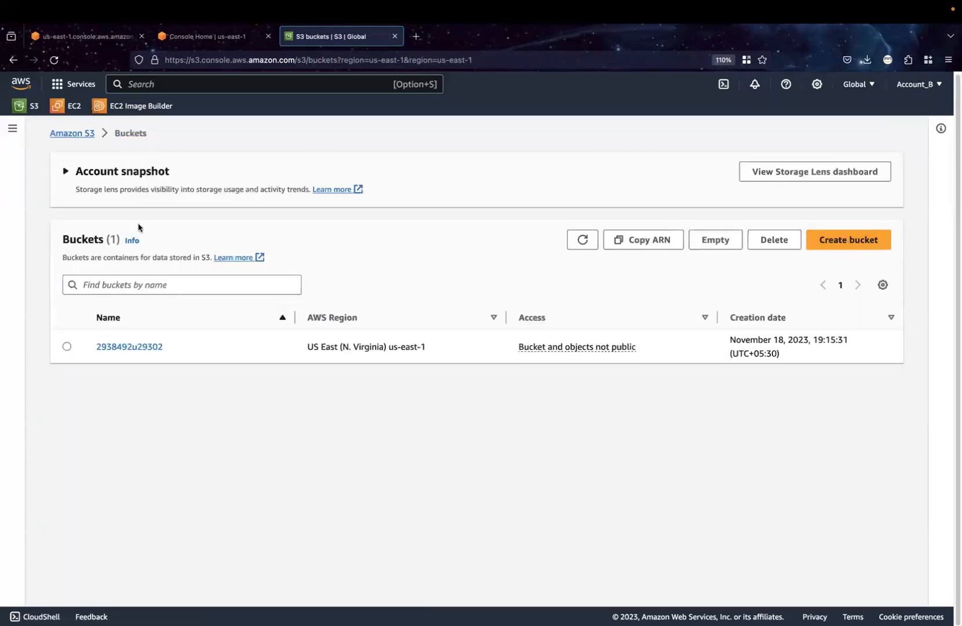
left_click(120, 347)
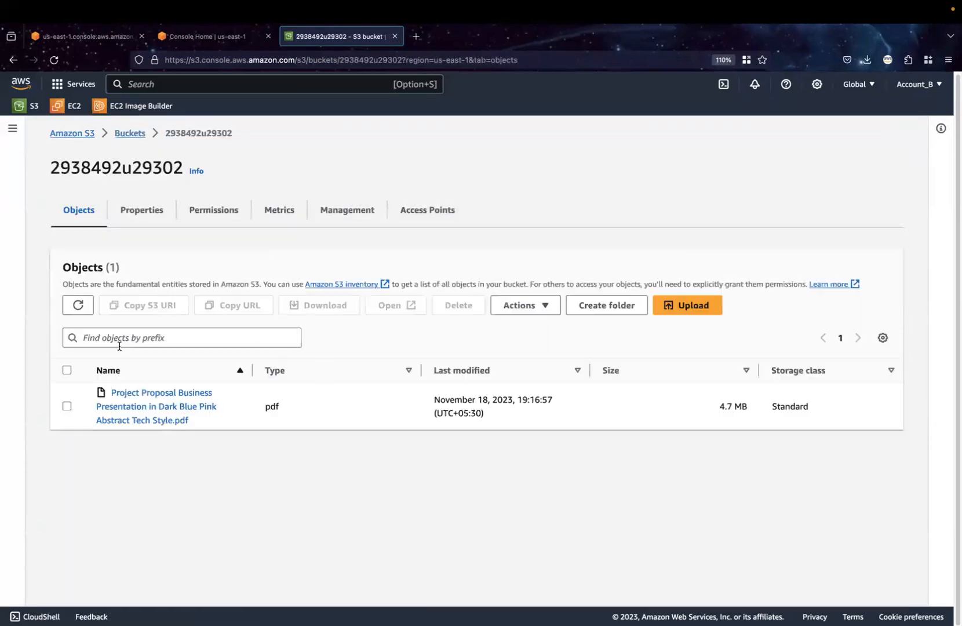
left_click(54, 59)
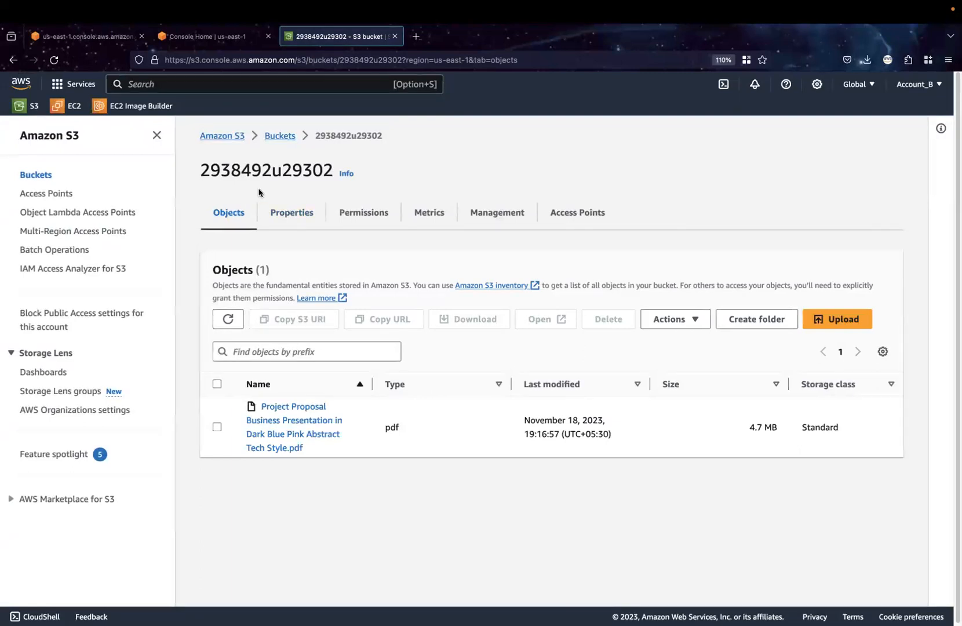
left_click(359, 220)
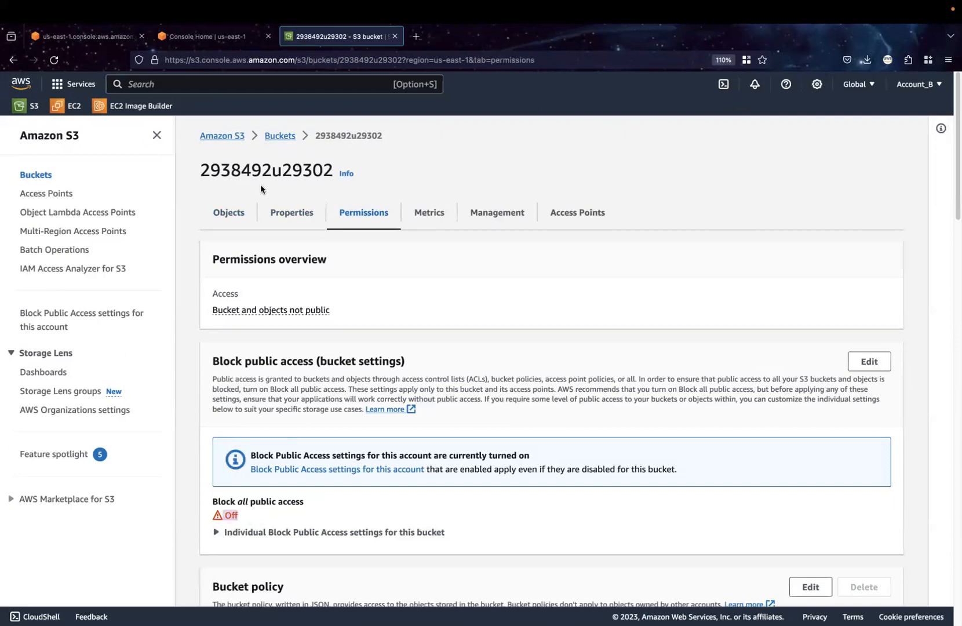
left_click(232, 220)
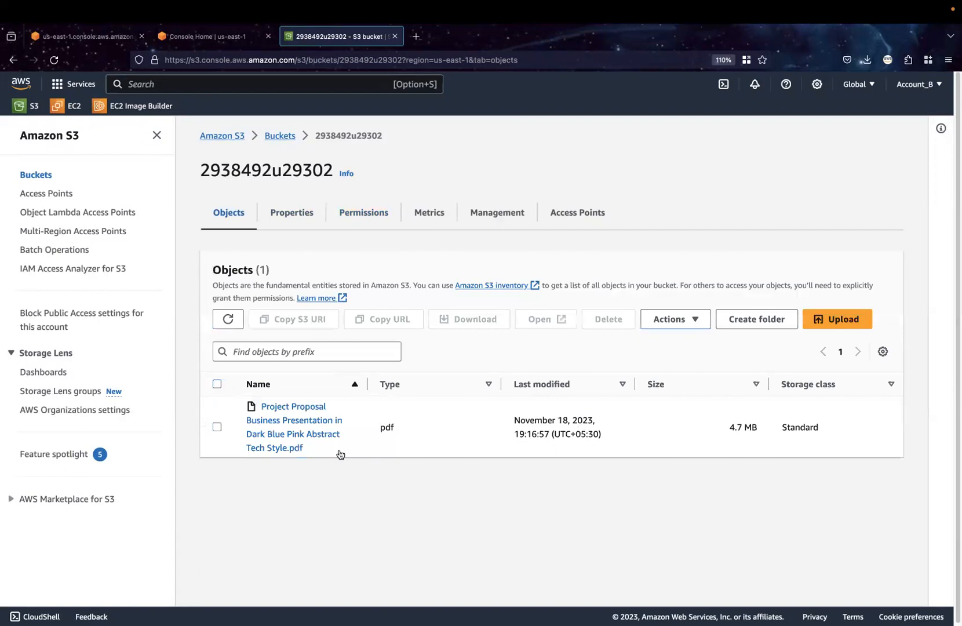
left_click(280, 136)
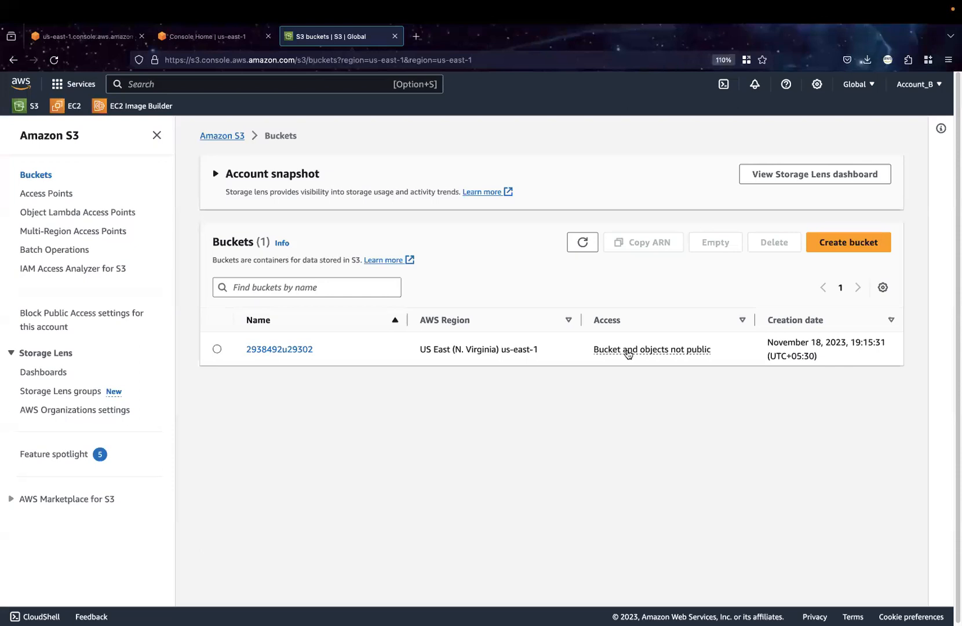
left_click(293, 349)
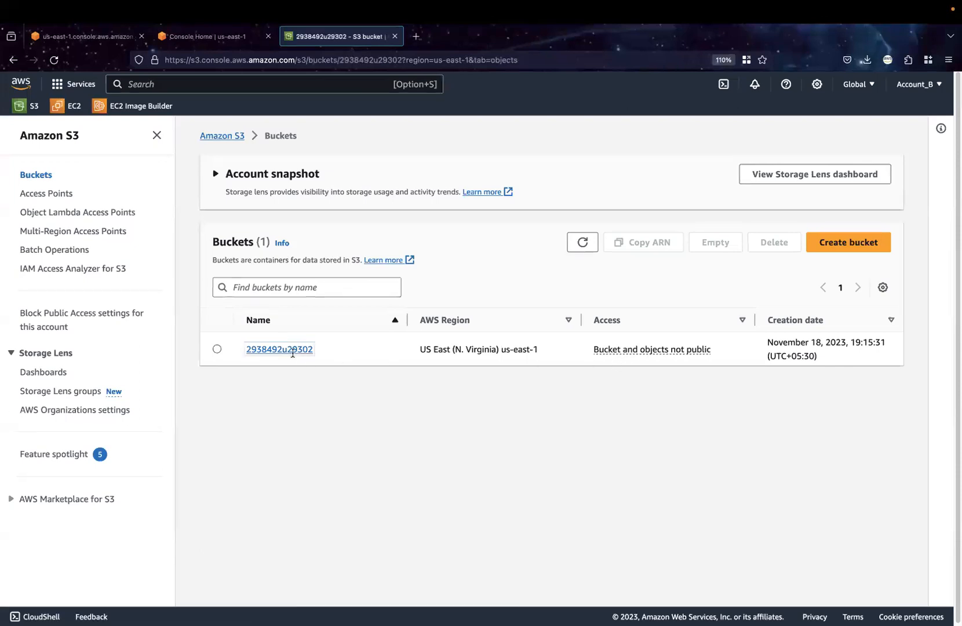
Check the Block public access setting in the permissions of bucket 2938492u29302 and return to its object list
left_click(384, 213)
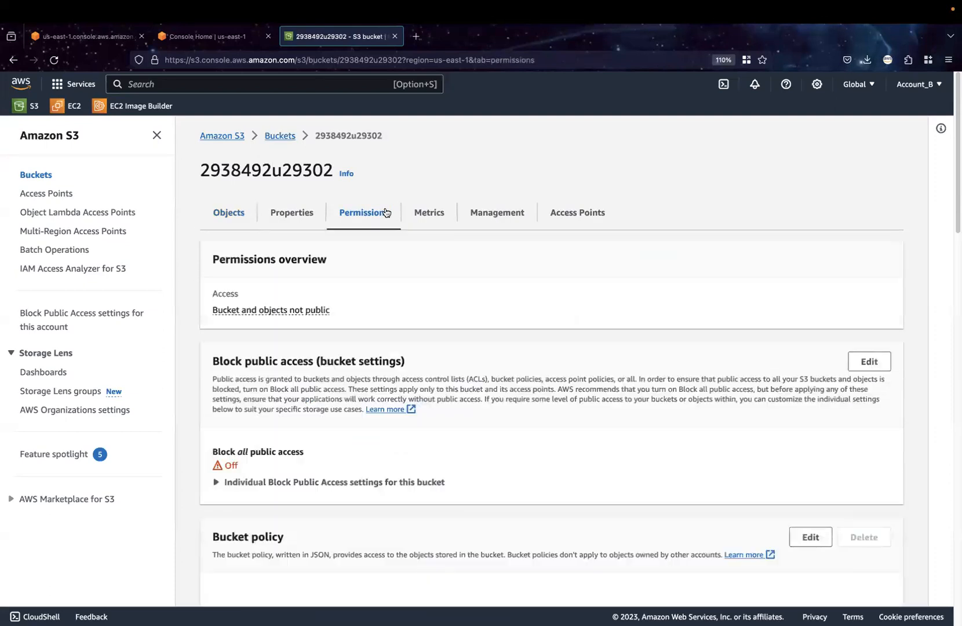
scroll(269, 494, "down", 3)
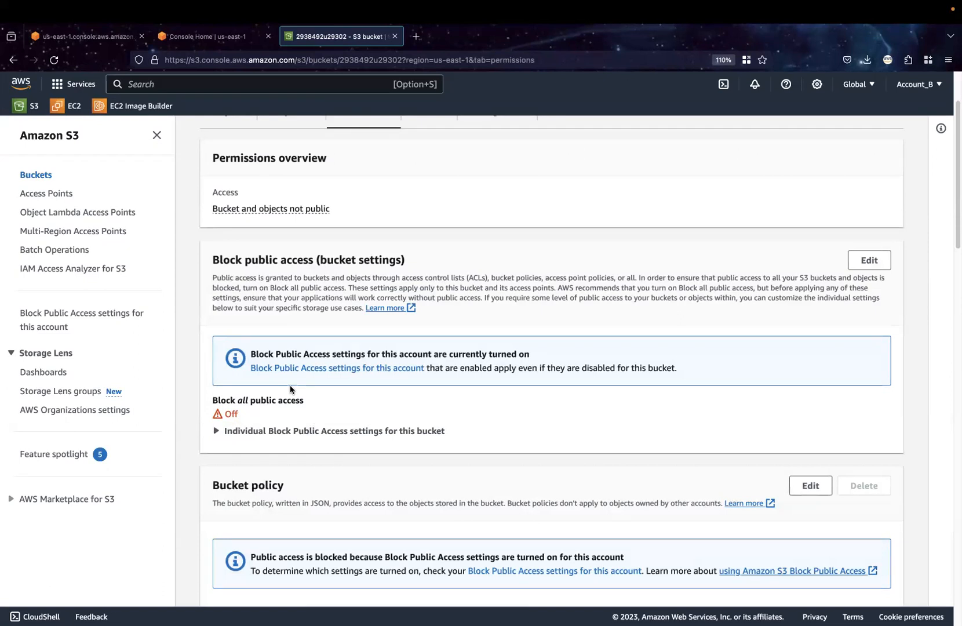
scroll(291, 385, "up", 3)
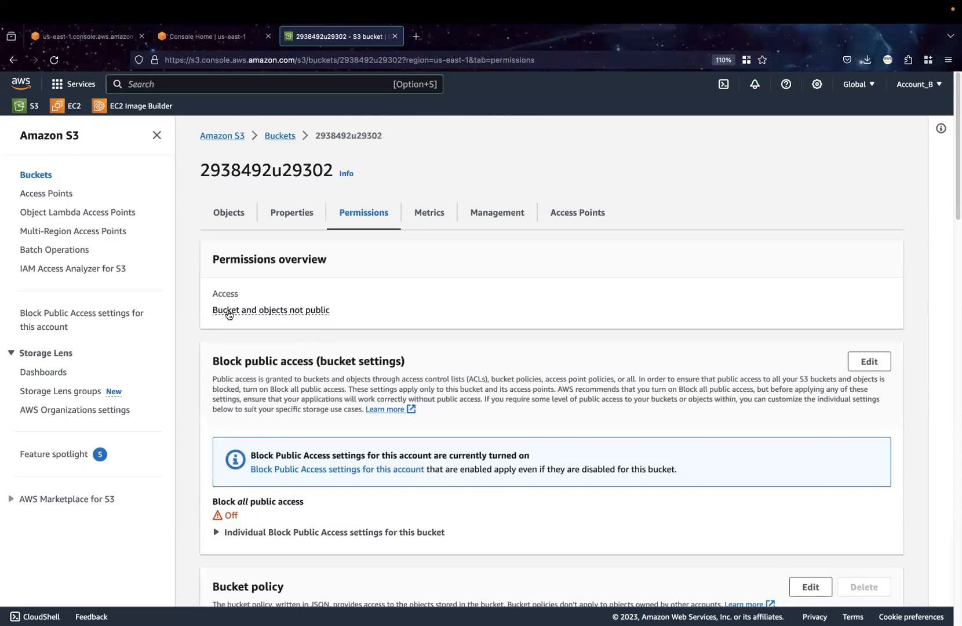
left_click(232, 221)
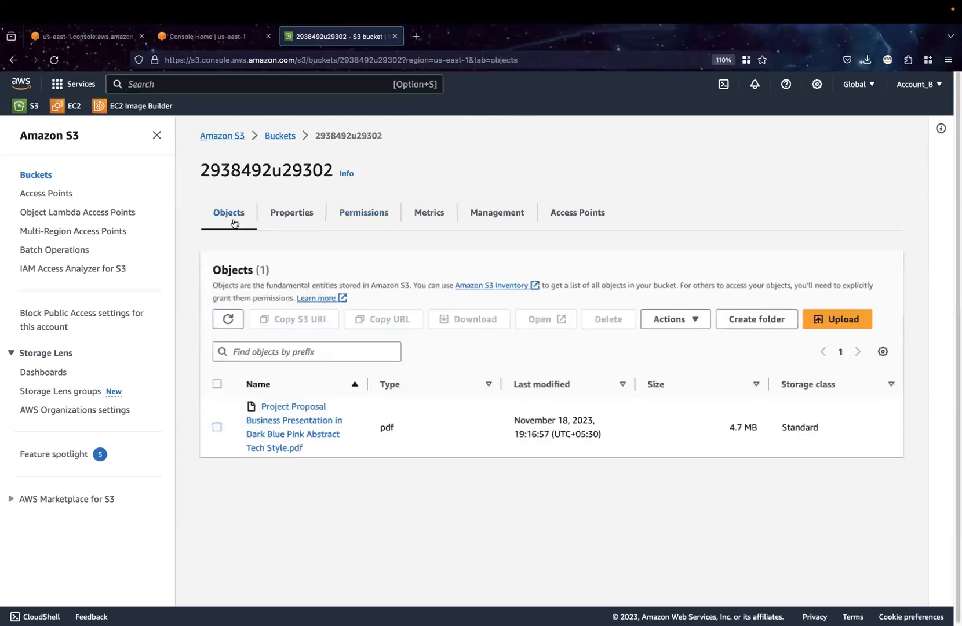
left_click(218, 427)
left_click(640, 324)
left_click(608, 319)
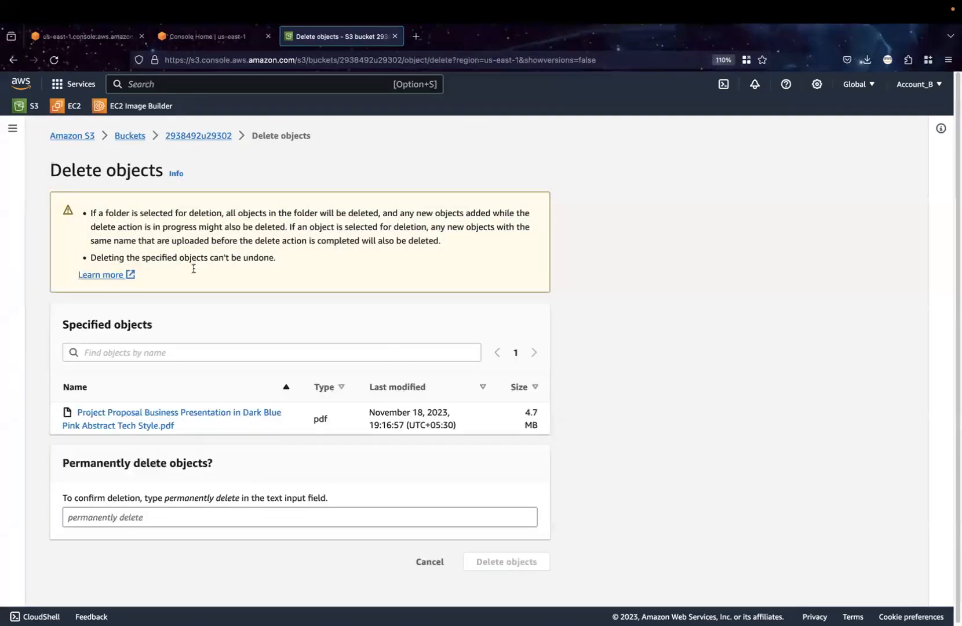
left_click(196, 137)
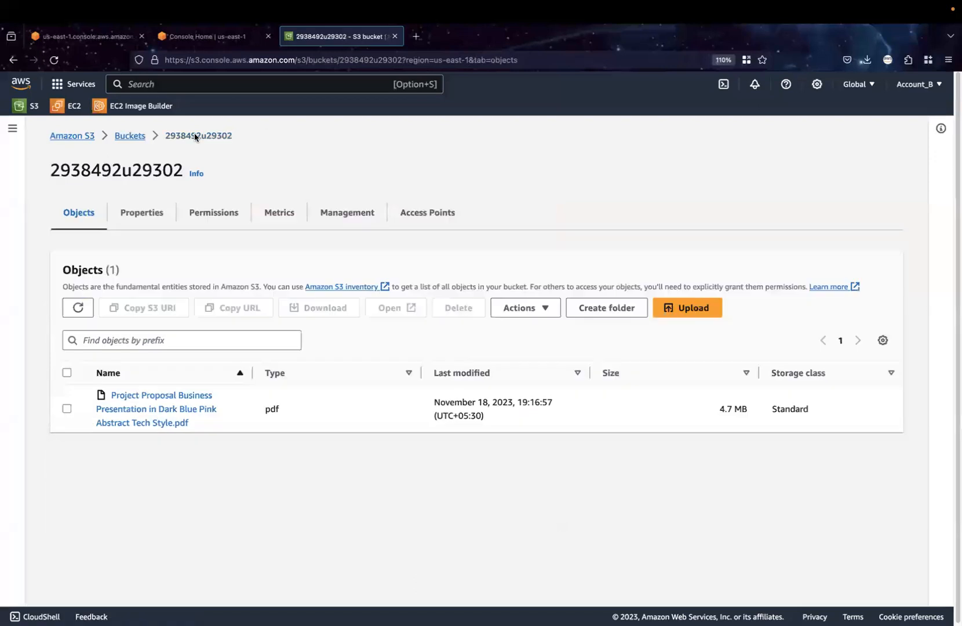
Try to make the Project Proposal PDF public using ACL, and read the notice on the Make public status page
left_click(67, 409)
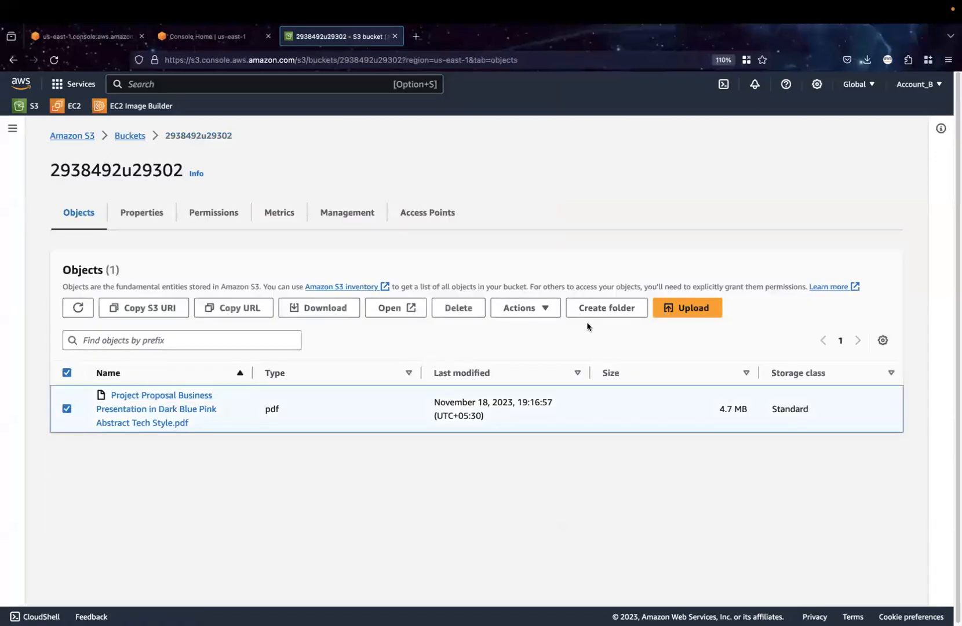
left_click(525, 308)
left_click(547, 581)
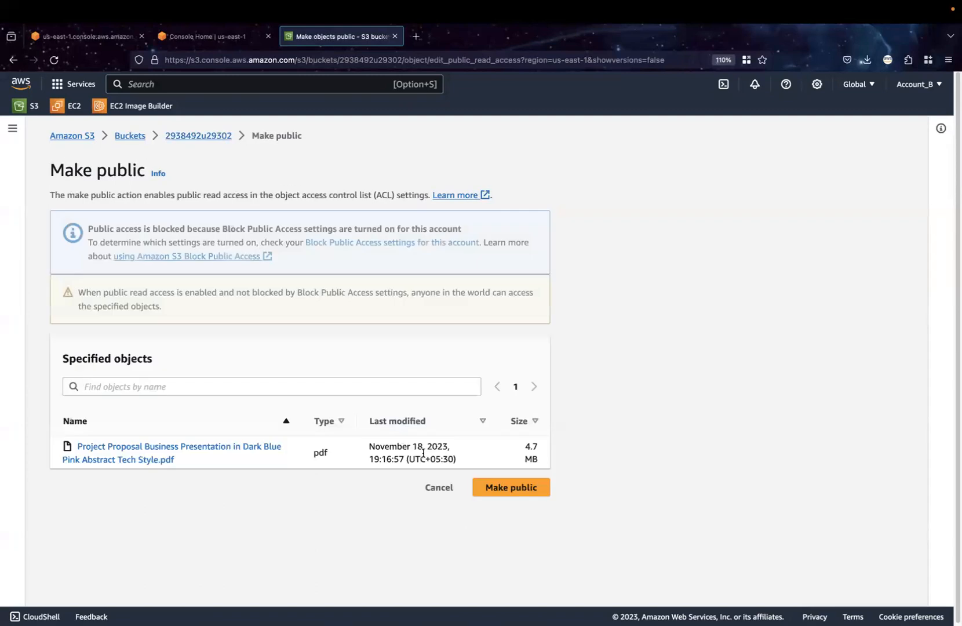
left_click(494, 492)
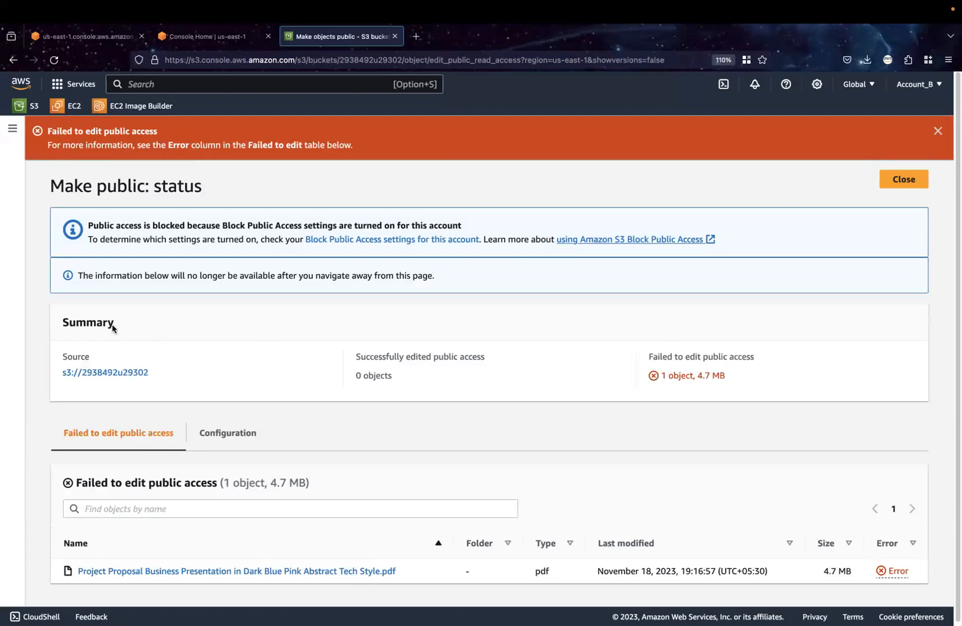
left_click_drag(143, 240, 254, 239)
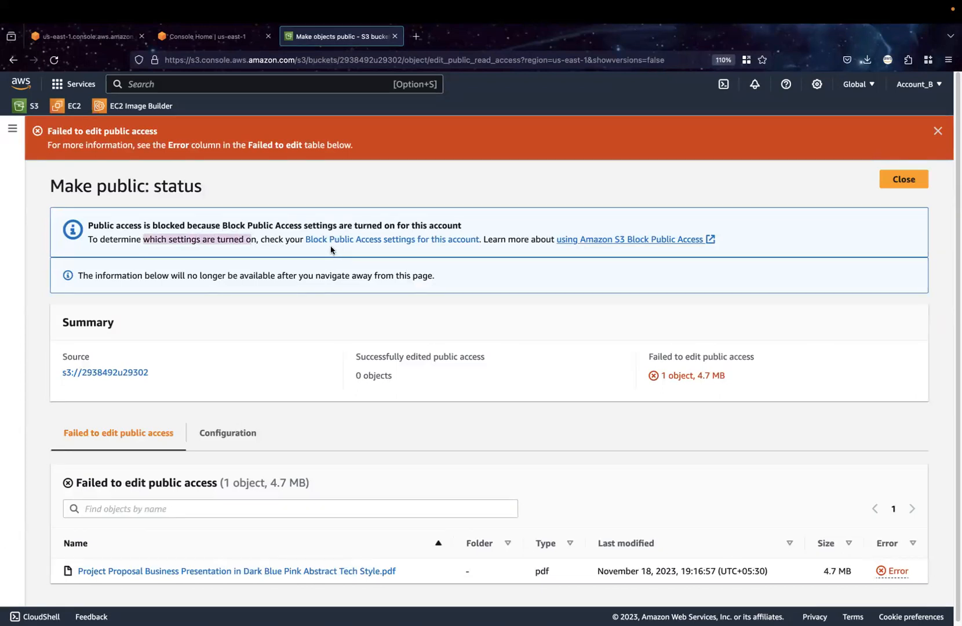
Turn off Block all public access in the account's Block Public Access settings and save the change, confirming with "confirm"
left_click(474, 243)
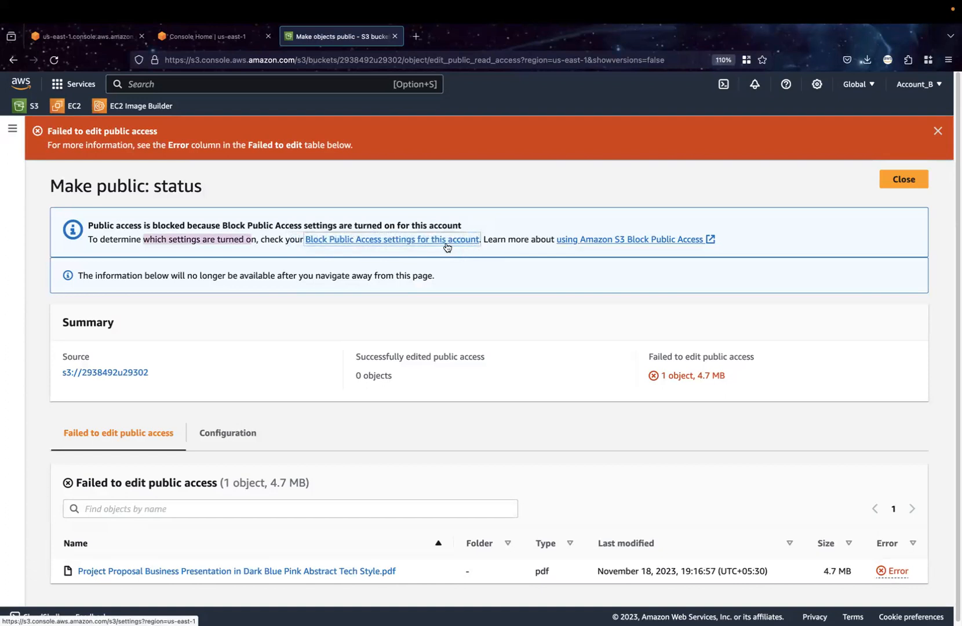
left_click(13, 131)
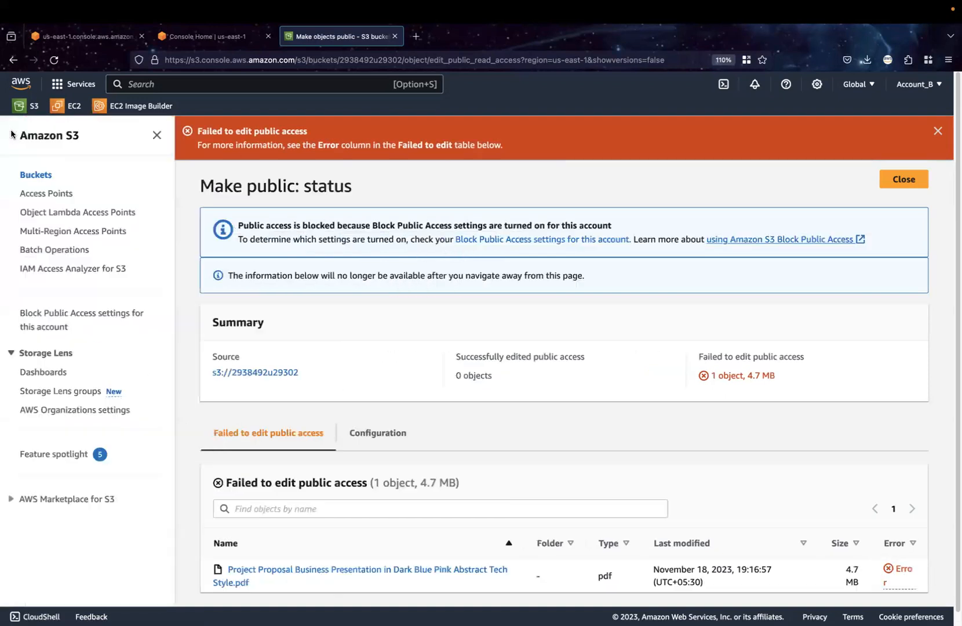
left_click(47, 322)
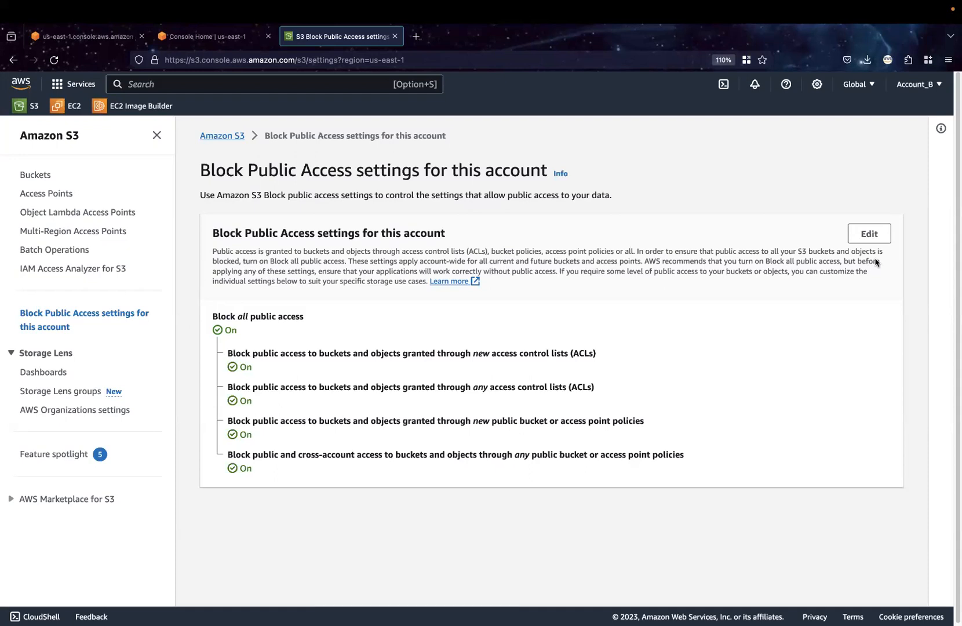
left_click(877, 239)
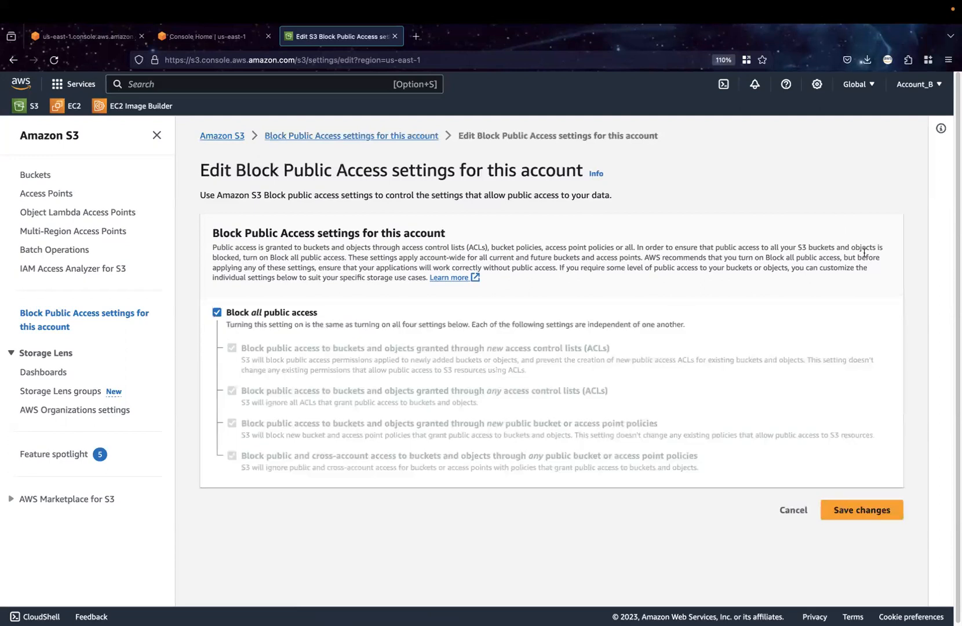
left_click(218, 314)
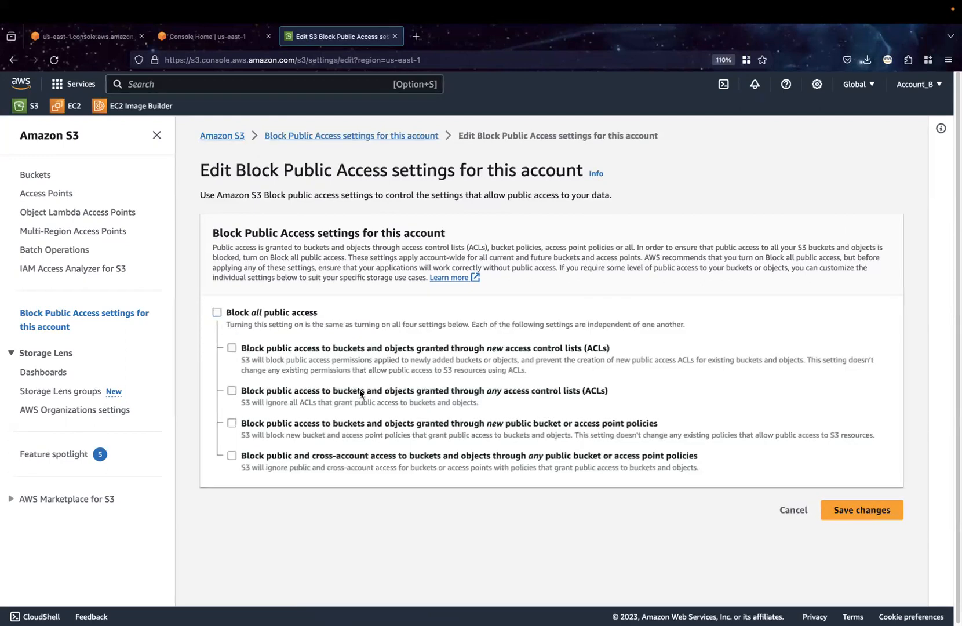
left_click(857, 509)
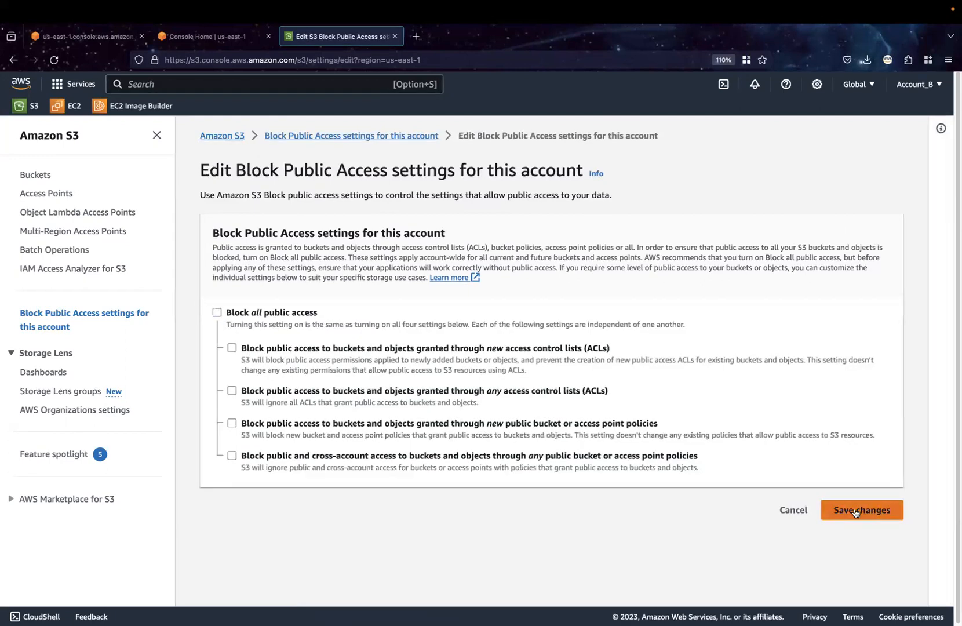
left_click(493, 405)
type("confirm")
left_click(630, 439)
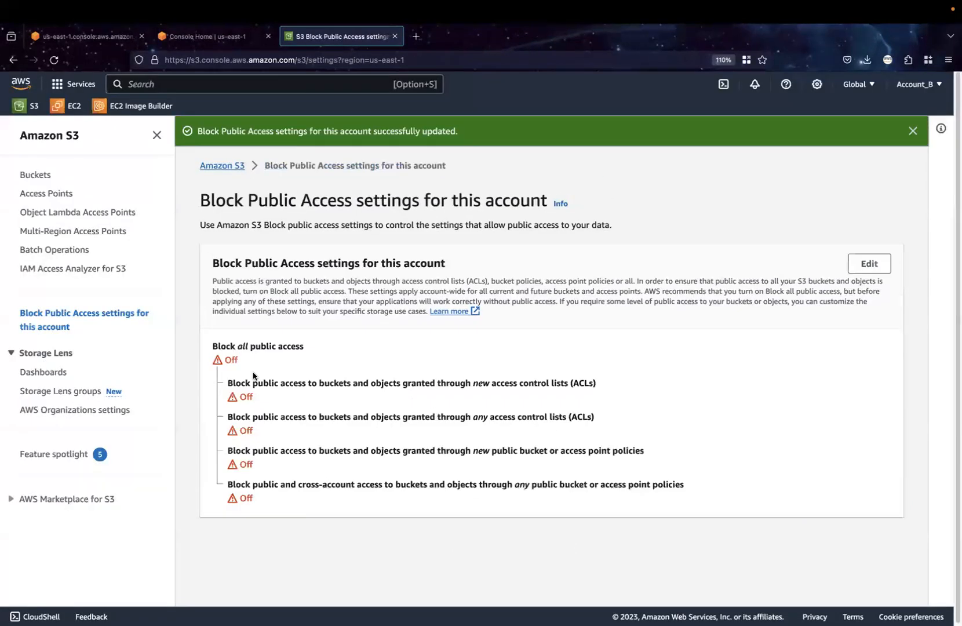
Reopen the bucket 2938492u29302 and make its Project Proposal PDF public using ACL
left_click(32, 177)
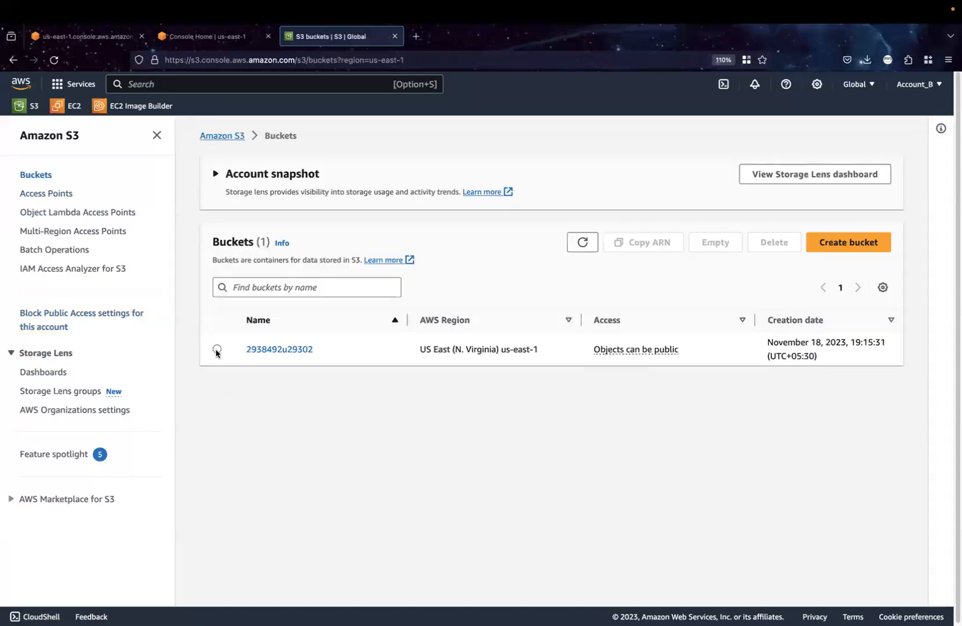
left_click(216, 350)
left_click(284, 352)
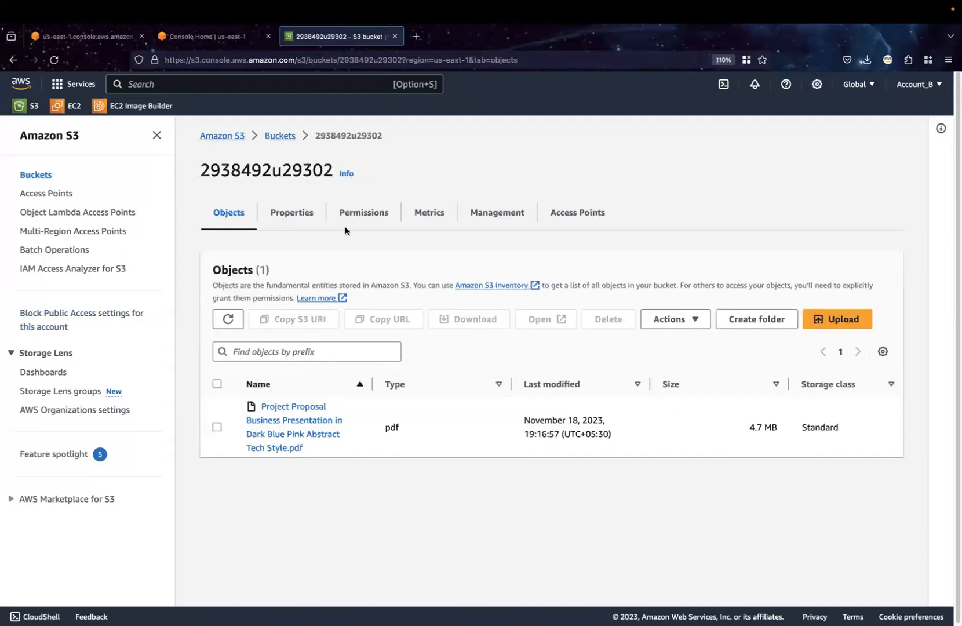
left_click(216, 427)
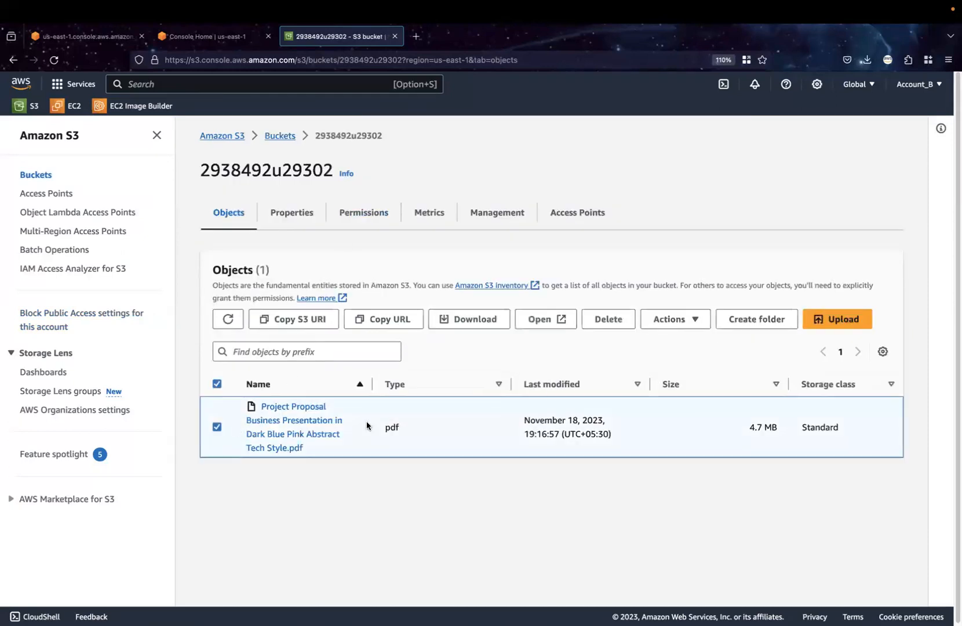
left_click(673, 319)
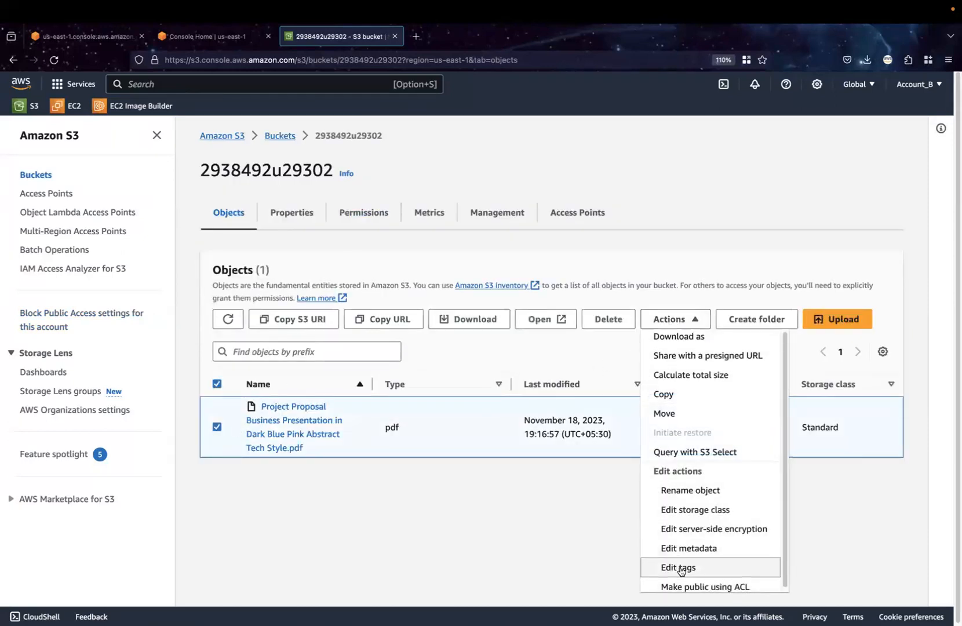
left_click(684, 587)
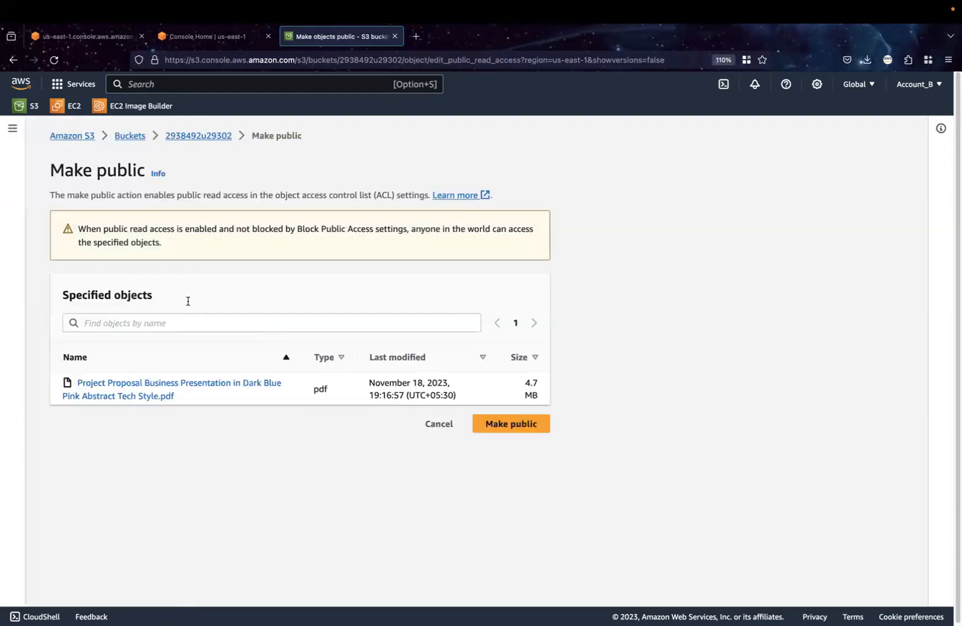
left_click(542, 428)
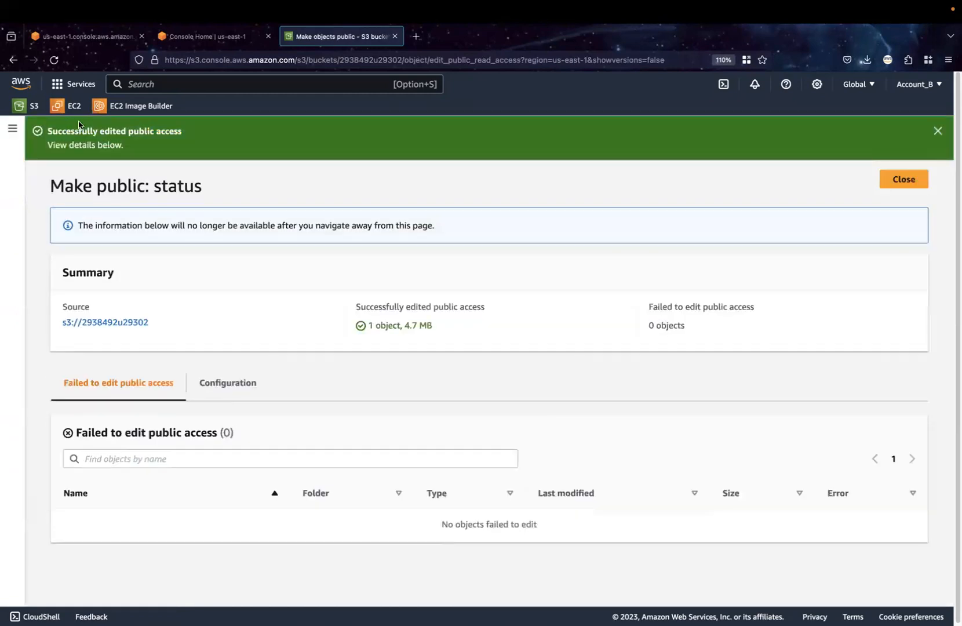
left_click_drag(213, 135, 75, 133)
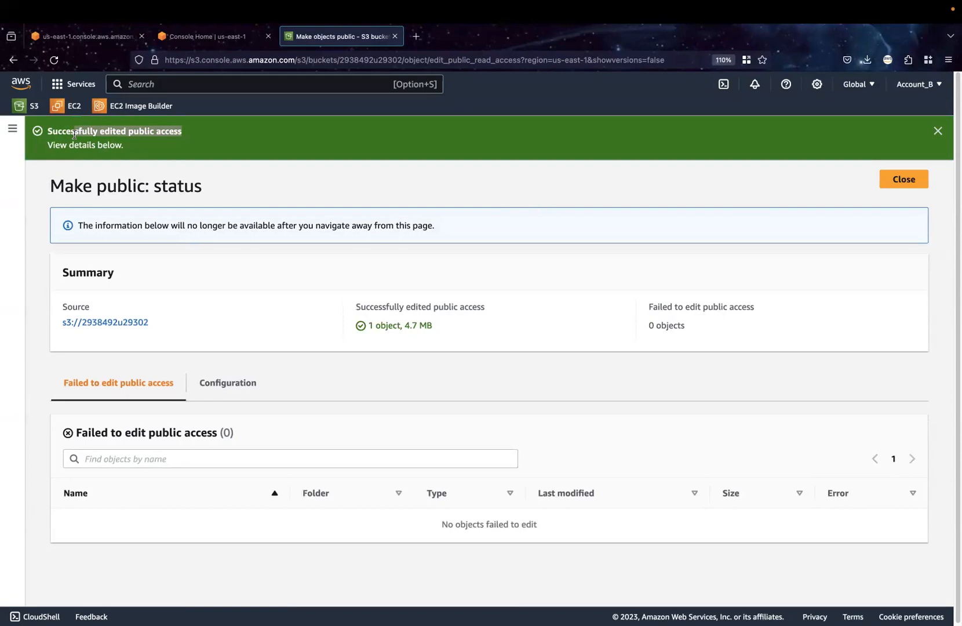
Switch to the OpenBoard whiteboard and draw an arrow from the outer padlock labelled "Acc"
key("super+Tab")
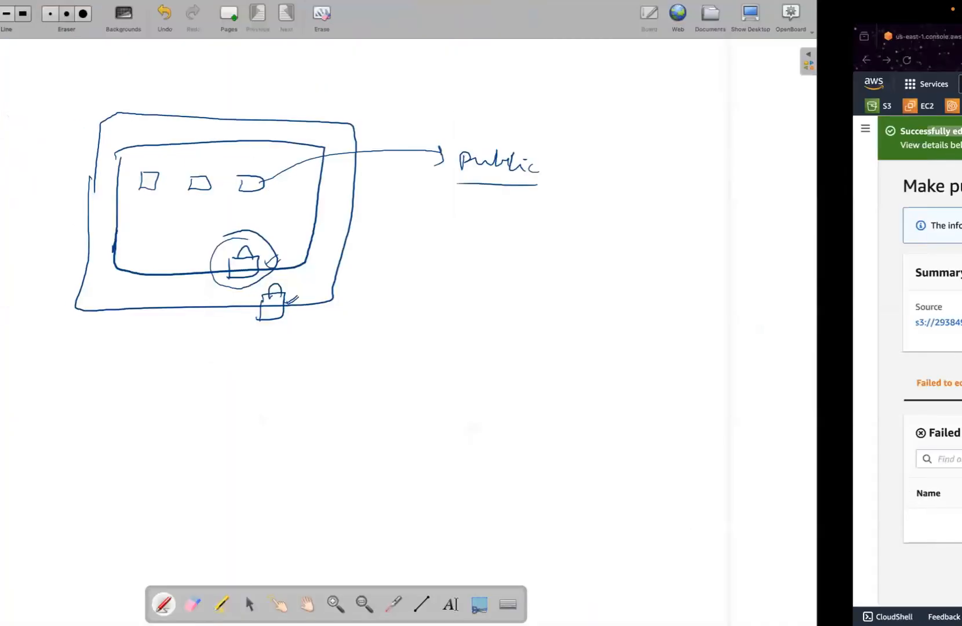
left_click_drag(422, 334, 496, 349)
left_click_drag(516, 339, 514, 349)
left_click_drag(536, 343, 534, 347)
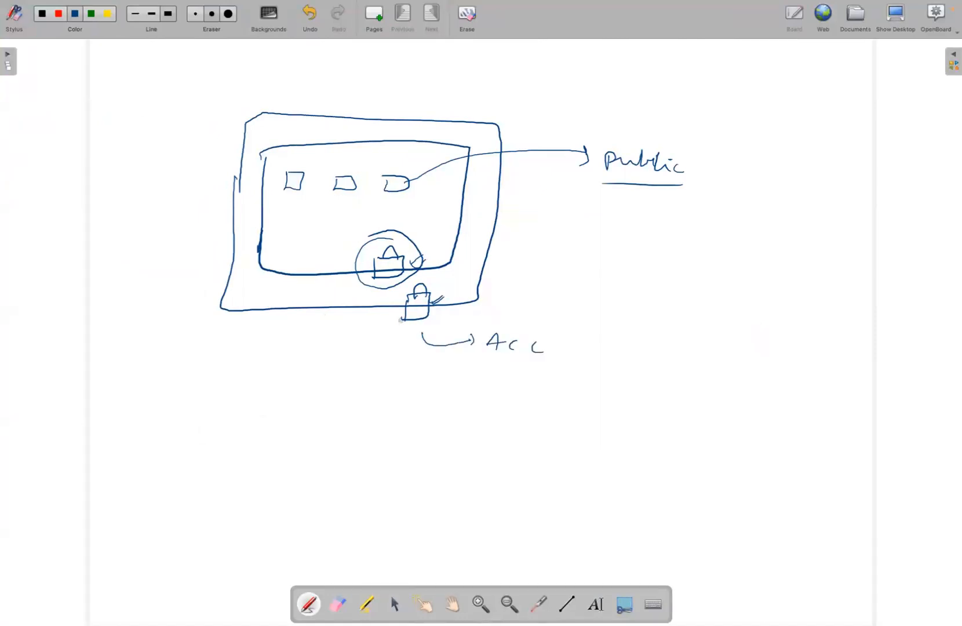
Draw an arrow from the inner padlock labelled "Buck" and one from the third small box labelled "Object"
mouse_move(423, 259)
left_mouse_down()
mouse_move(493, 274)
mouse_move(548, 267)
left_mouse_up()
mouse_move(539, 262)
left_mouse_down()
mouse_move(545, 274)
mouse_move(637, 270)
left_mouse_up()
left_click_drag(408, 184, 614, 235)
mouse_move(617, 232)
left_mouse_down()
mouse_move(636, 242)
mouse_move(666, 239)
left_mouse_up()
left_click_drag(668, 238, 675, 238)
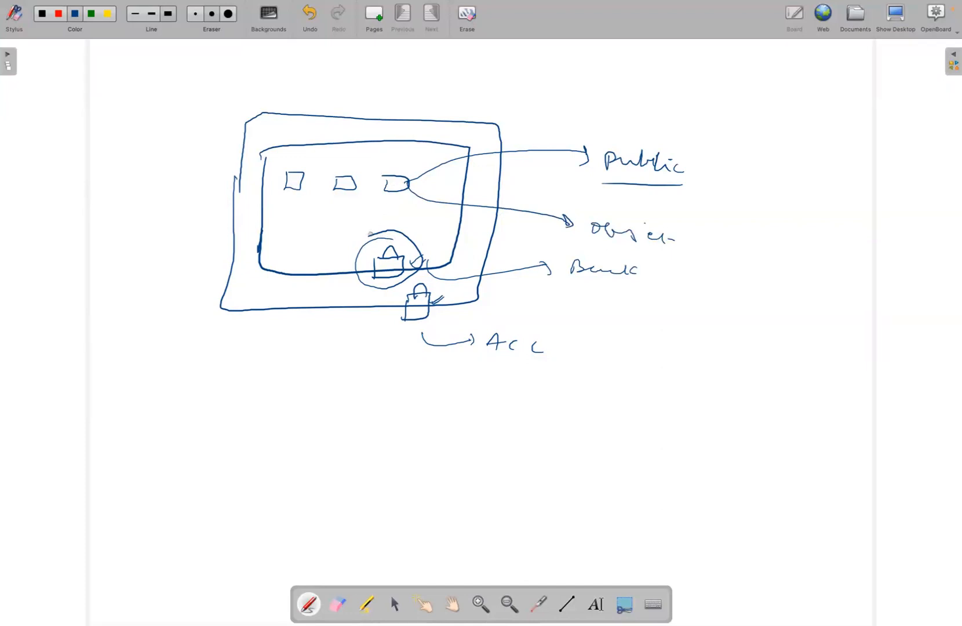
Outline the word "public" with an arrow to "policy" beside it, and write a circled "ACL" next to "Object"
mouse_move(601, 145)
left_mouse_down()
mouse_move(586, 185)
mouse_move(702, 173)
mouse_move(607, 129)
left_mouse_up()
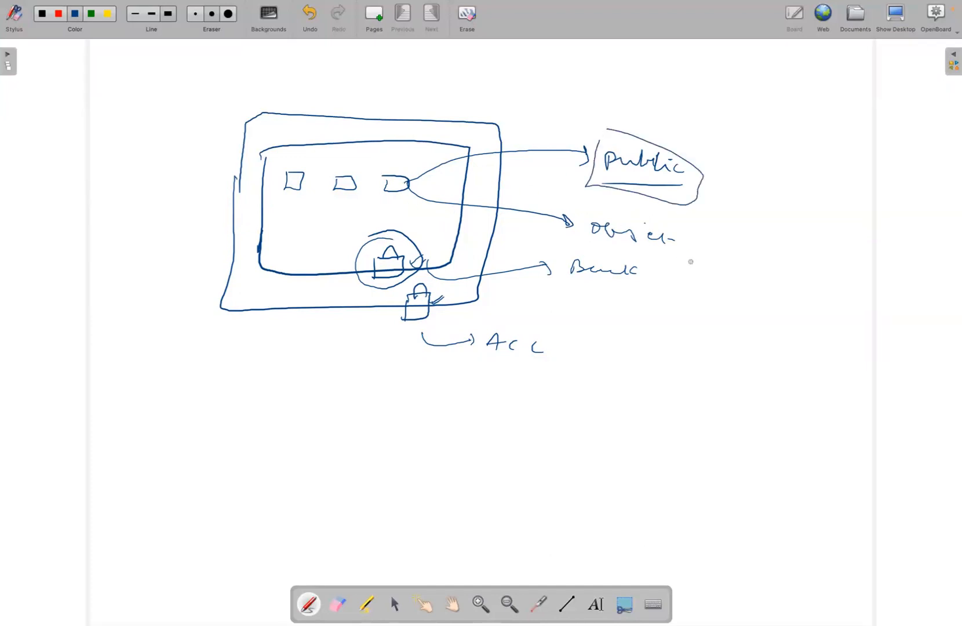
mouse_move(704, 251)
left_mouse_down()
mouse_move(714, 244)
mouse_move(760, 256)
mouse_move(754, 264)
mouse_move(745, 224)
left_mouse_up()
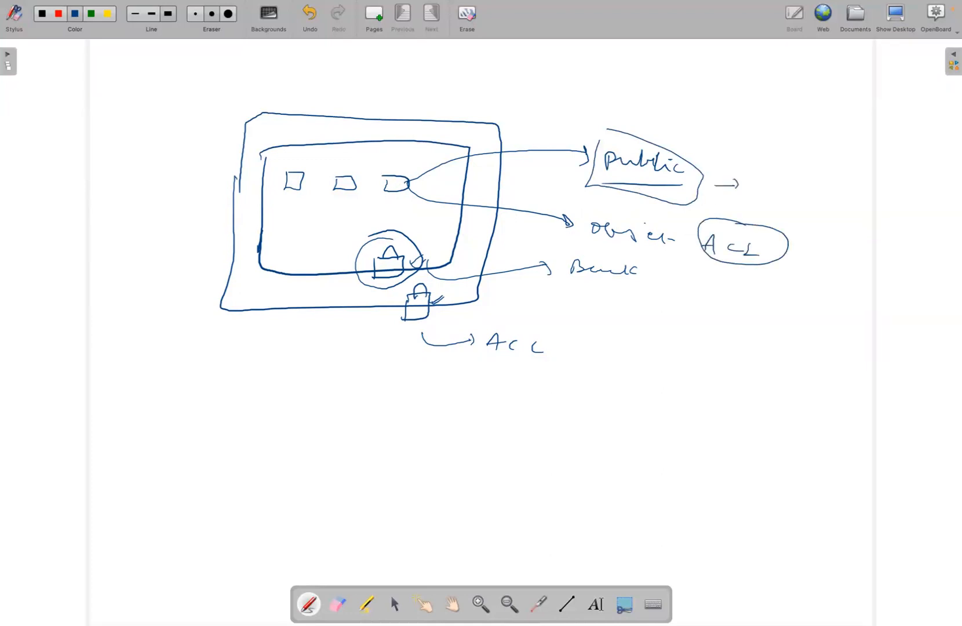
left_click_drag(750, 181, 758, 188)
left_click_drag(764, 172, 796, 203)
left_click_drag(776, 179, 779, 182)
Switch to the AWS console in the browser, open the policy editor for bucket 2938492u29302 and add a new statement
key("ctrl+Right")
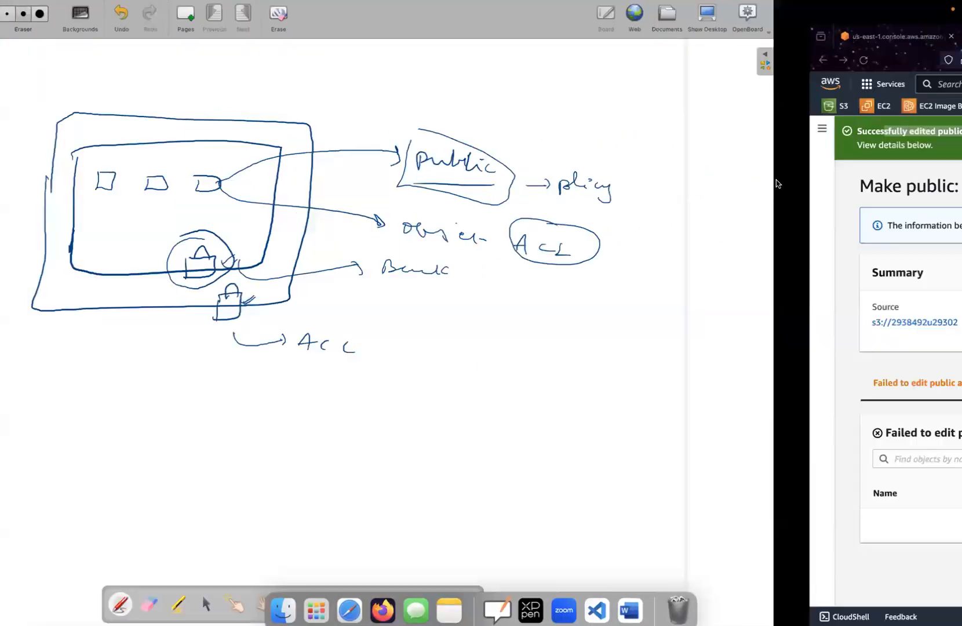
left_click(909, 180)
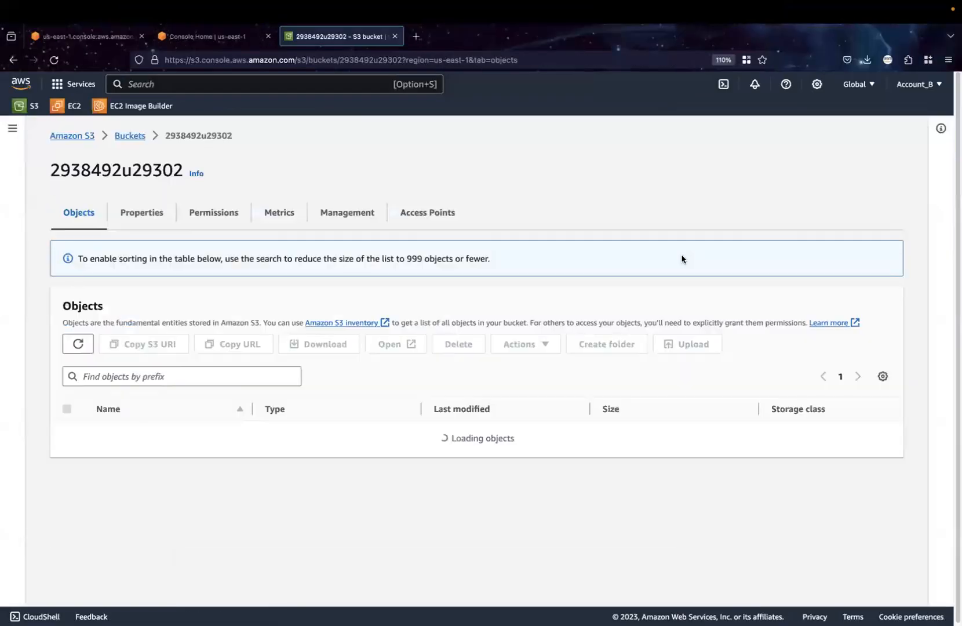
left_click(221, 219)
scroll(474, 413, "down", 3)
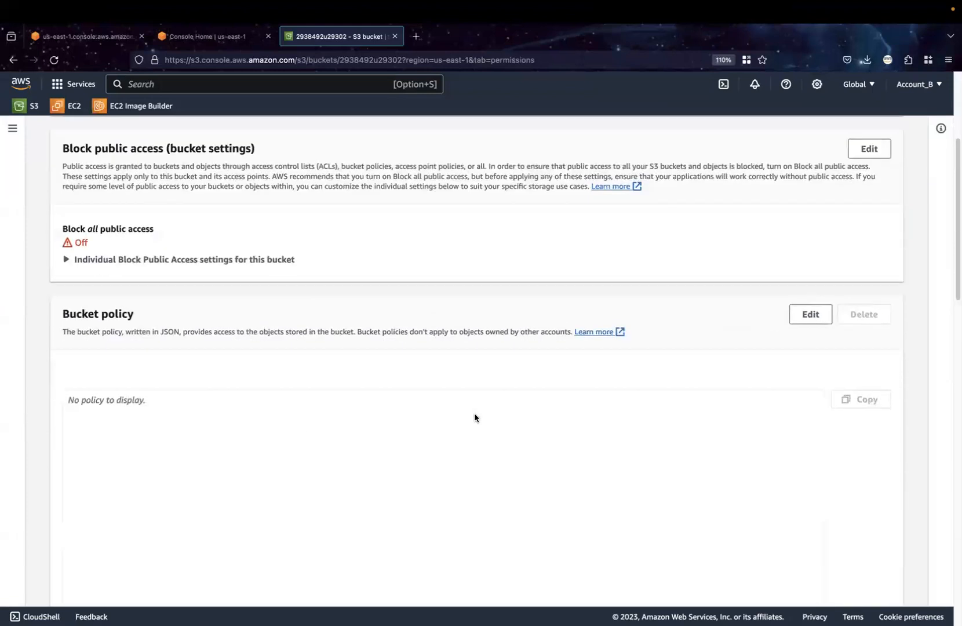
left_click(812, 316)
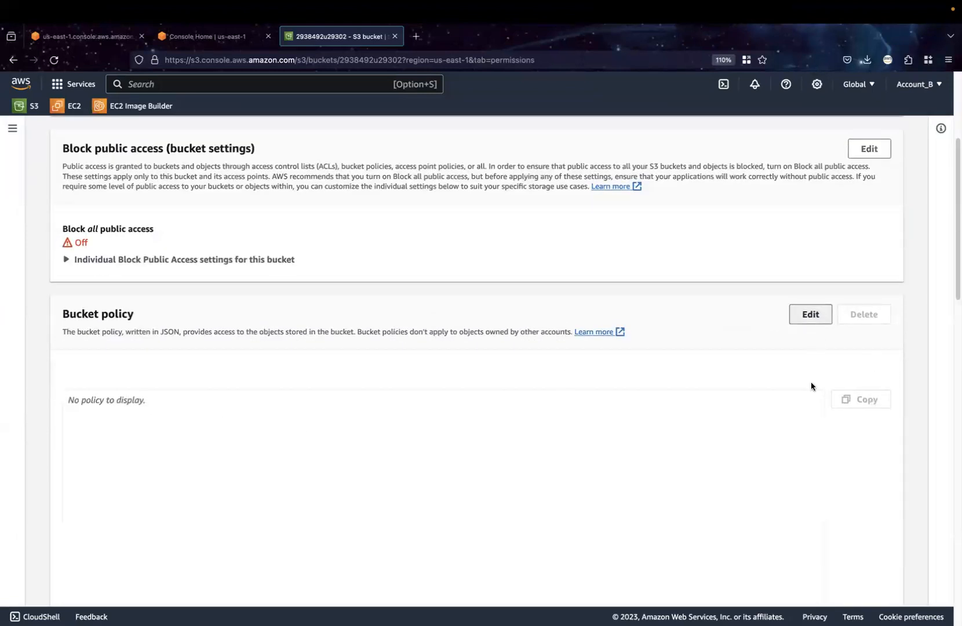
left_click(784, 490)
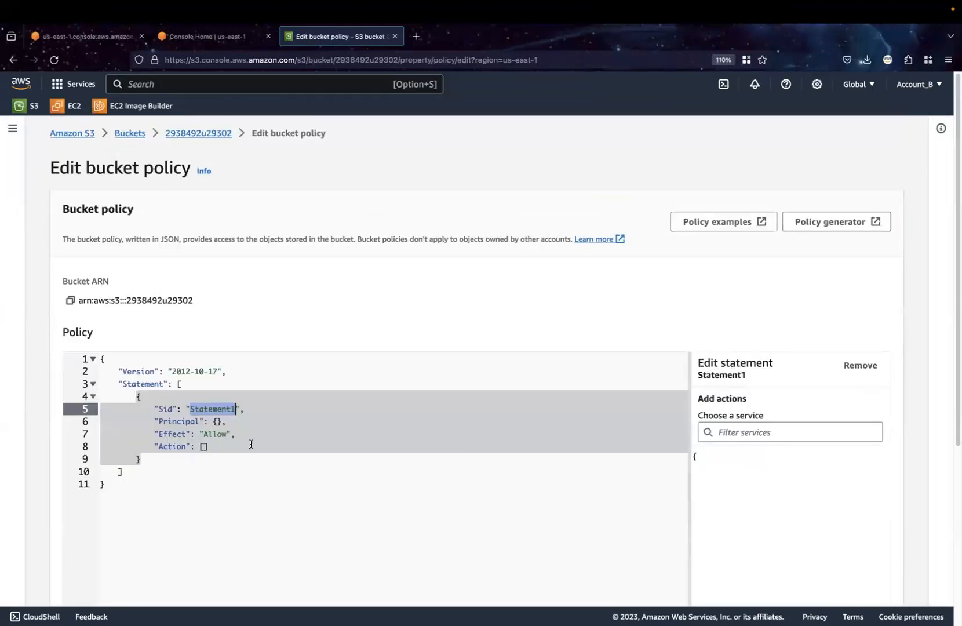
Set the statement's Principal to "*" and its Action to ["s3:*"] in the bucket policy
left_click(216, 422)
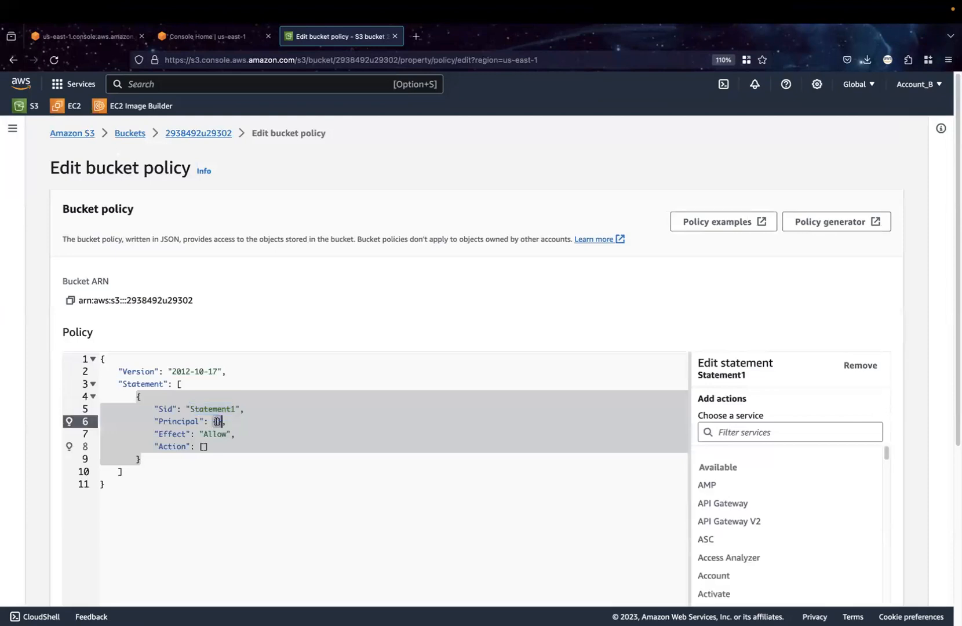
key("BackSpace")
key("BackSpace")
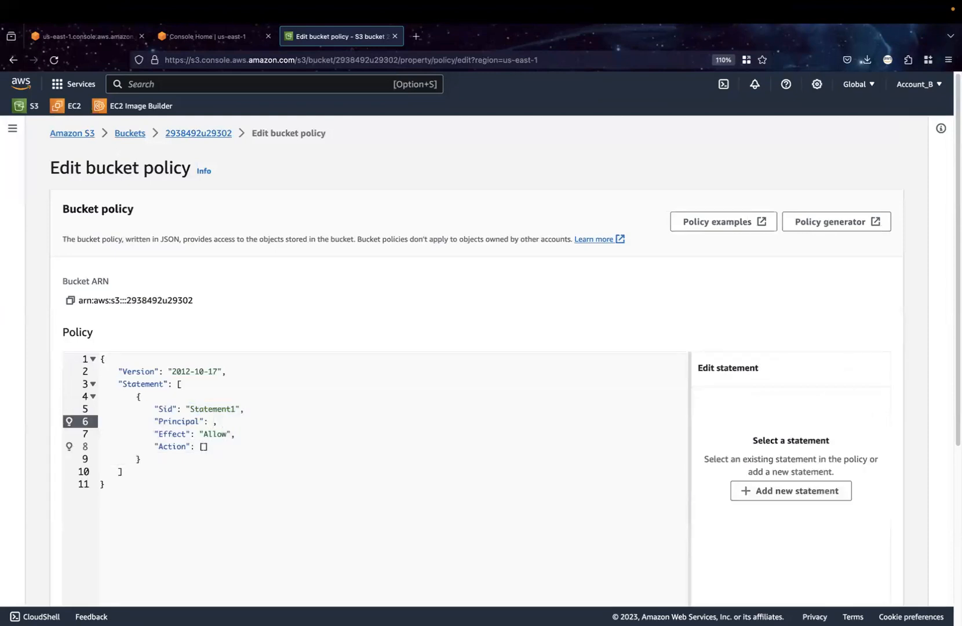
type("\"*")
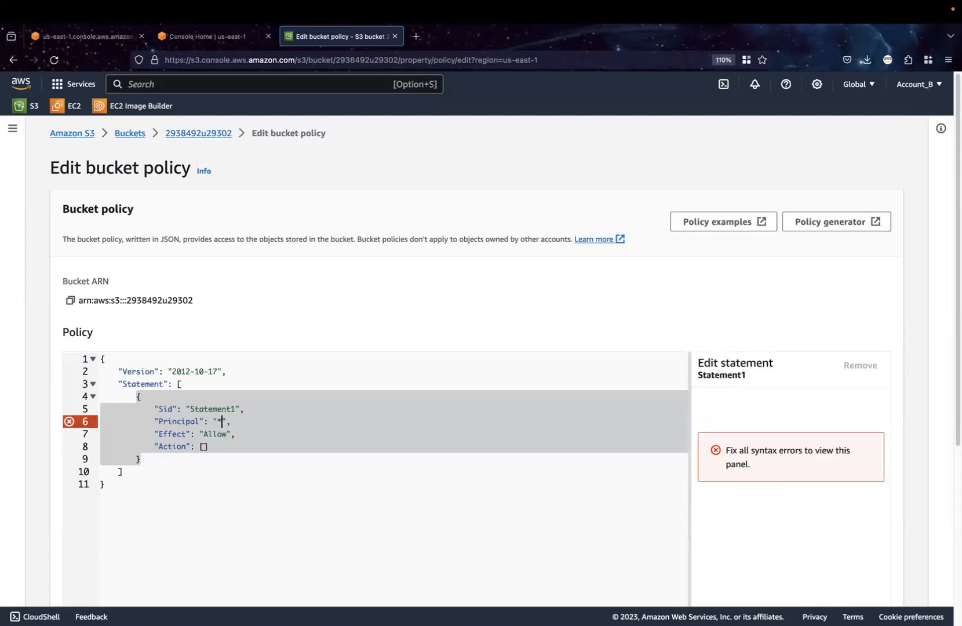
left_click(203, 448)
type("\"s3")
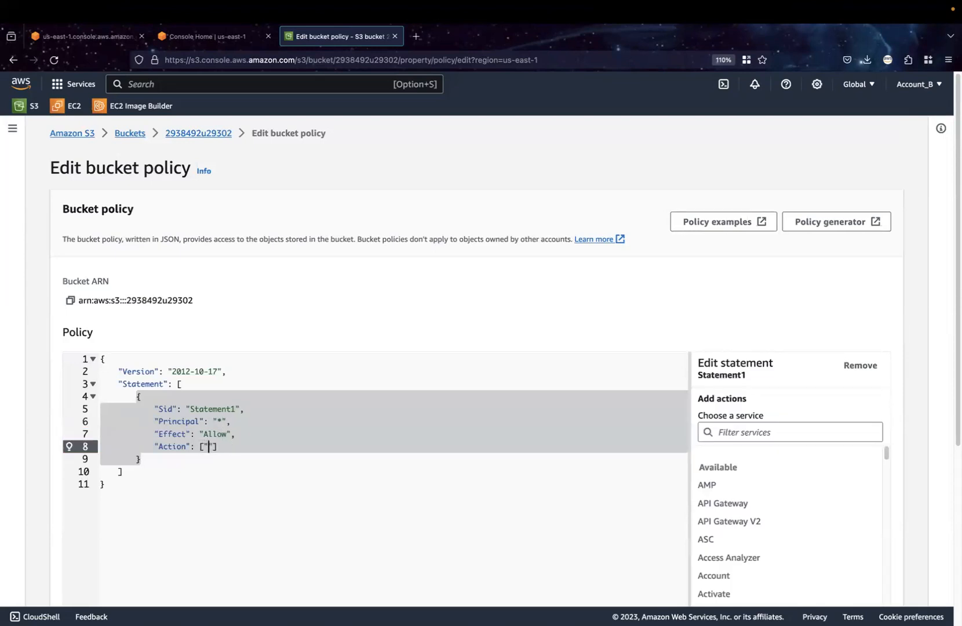
type(":")
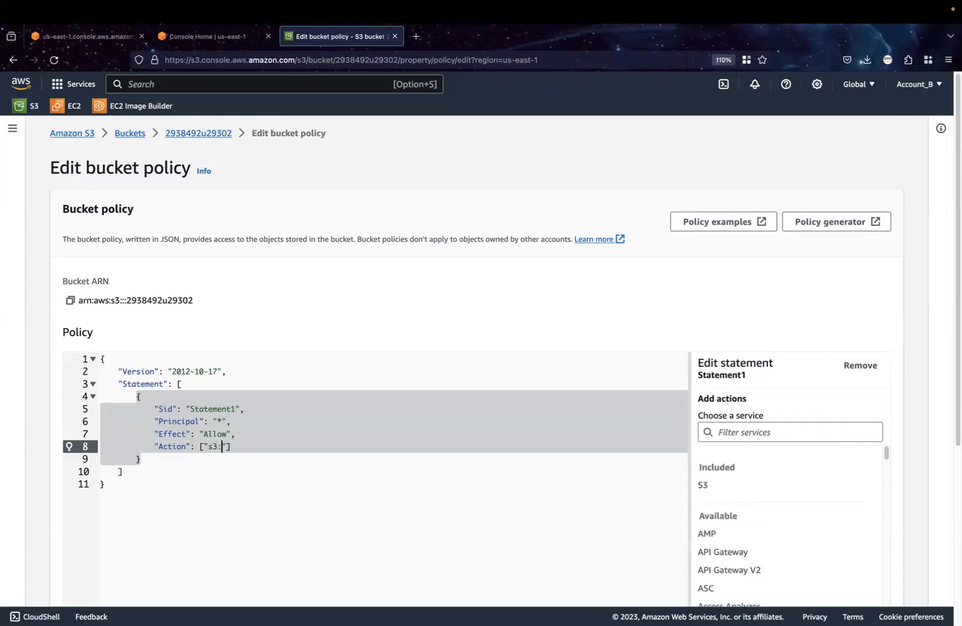
type("*")
Add a "Resource" key on a new line below the Action line of the policy statement
left_click(243, 445)
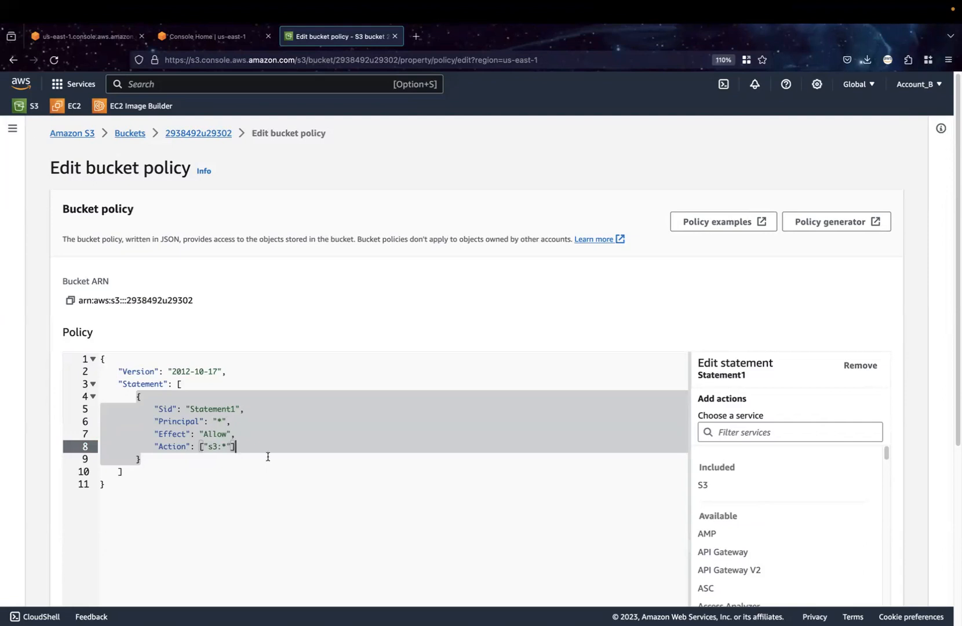
key("Return")
type("\"")
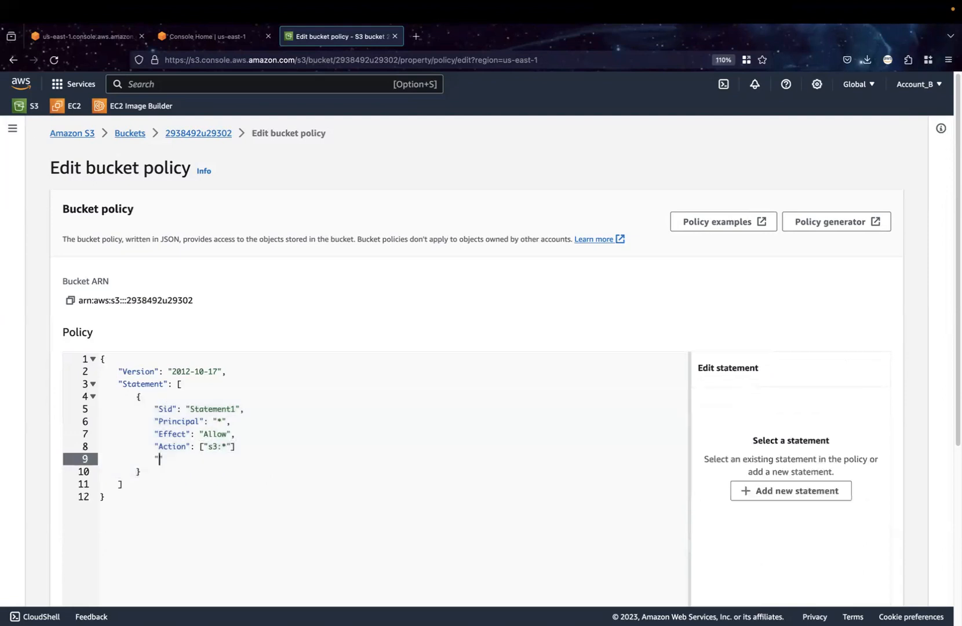
type("resour")
key("BackSpace")
key("BackSpace")
key("BackSpace")
key("BackSpace")
key("BackSpace")
key("BackSpace")
type("R")
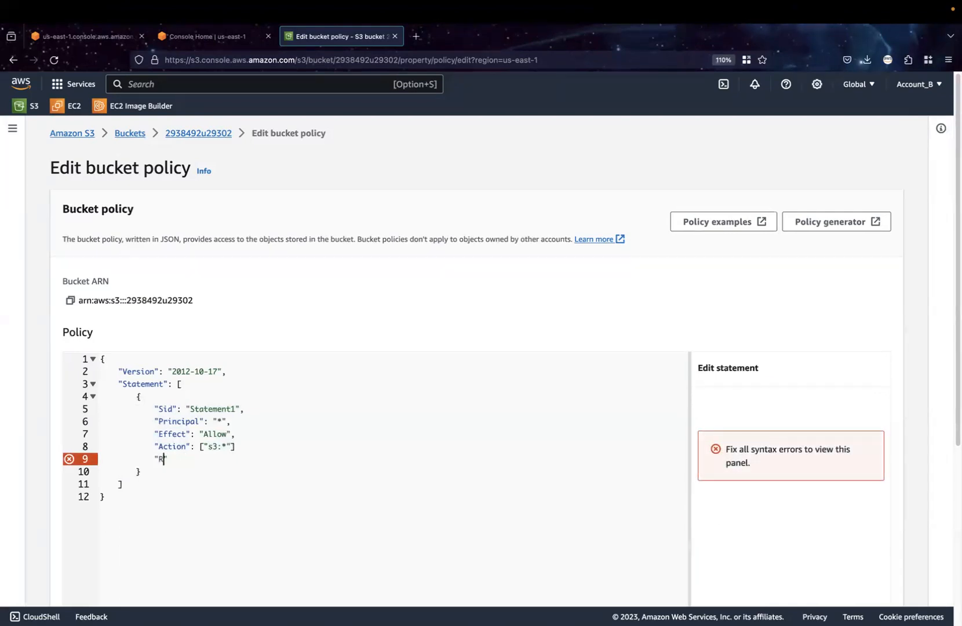
type("esource")
key("BackSpace")
key("BackSpace")
key("BackSpace")
key("BackSpace")
key("BackSpace")
type("ource\":")
Copy the bucket ARN and set the Resource value to "arn:aws:s3:::2938492u29302/*"
left_click(69, 301)
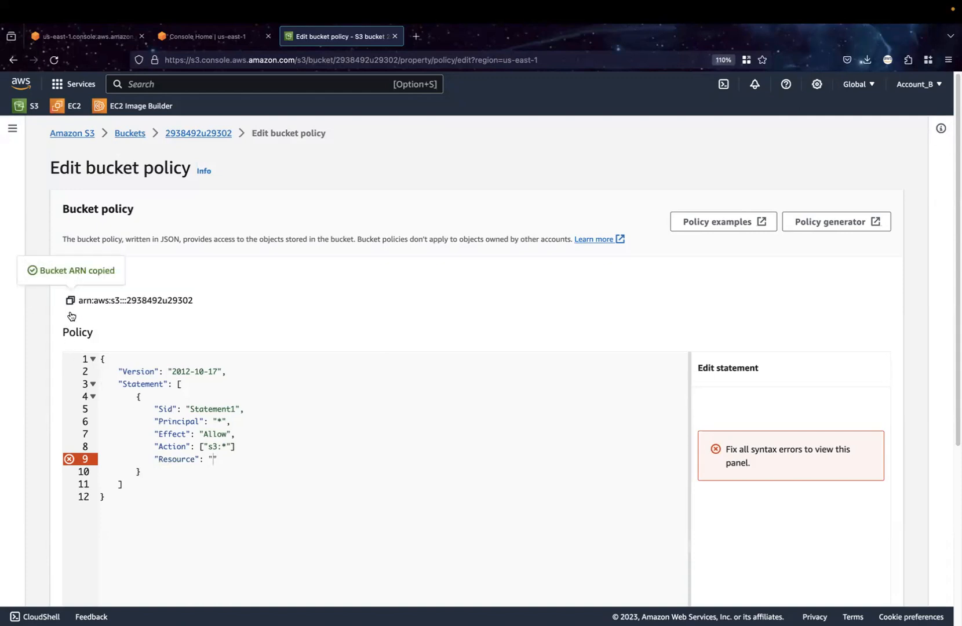
left_click(213, 459)
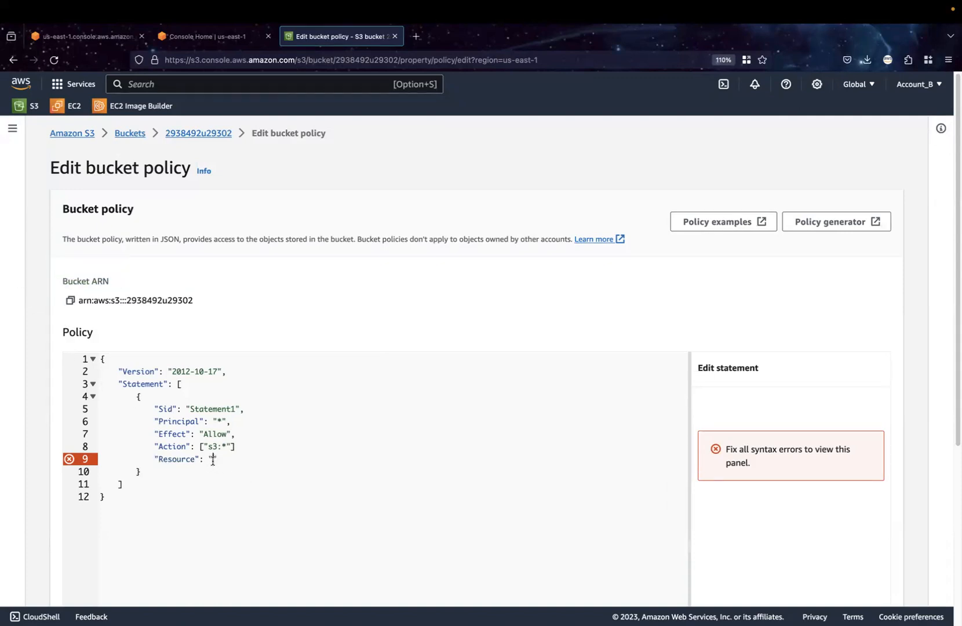
key("super+v")
type("/")
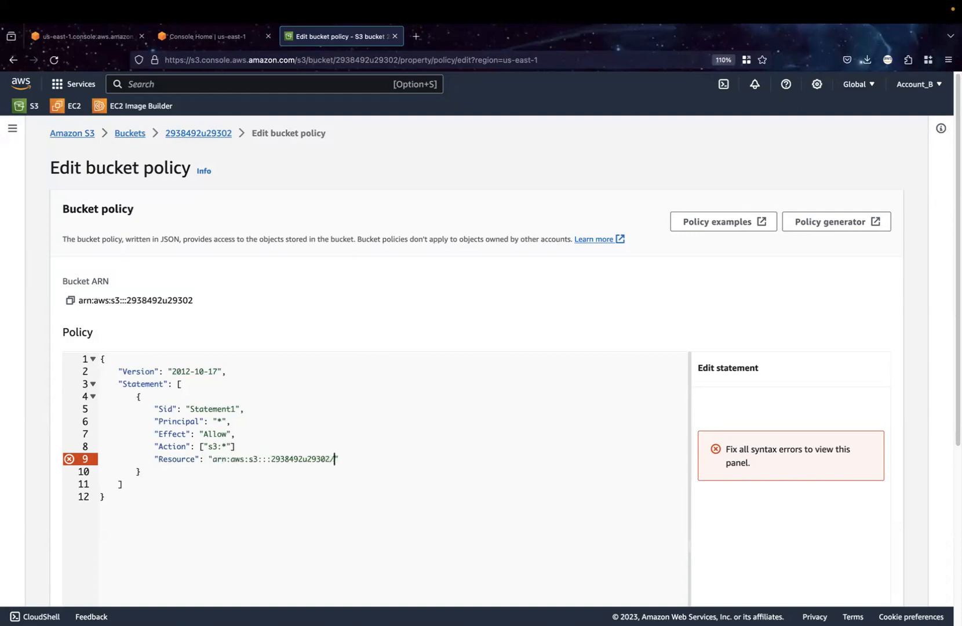
type("*")
Add the missing comma after the Action entry and save the bucket policy
left_click(252, 446)
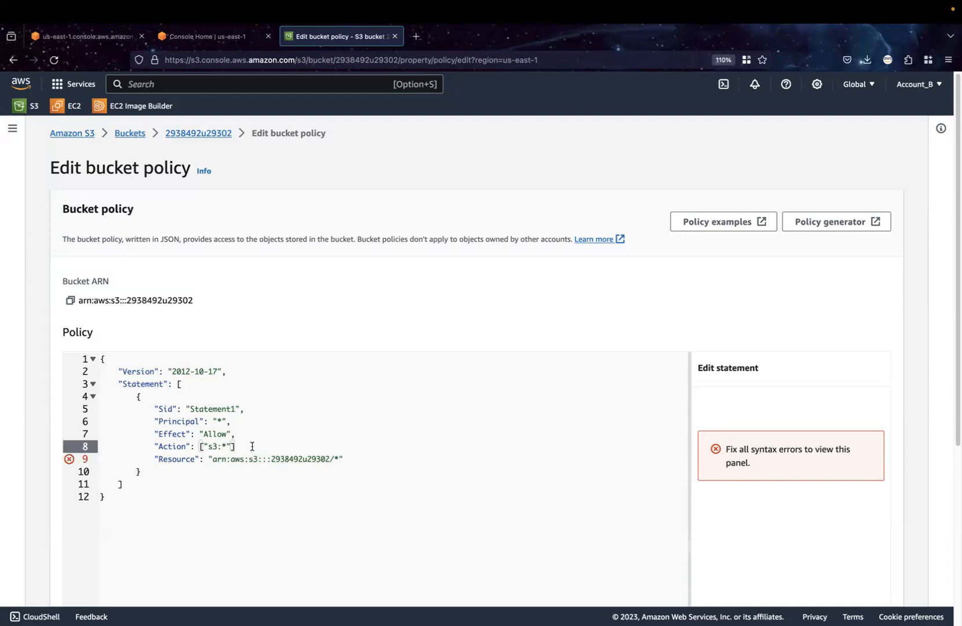
type(",")
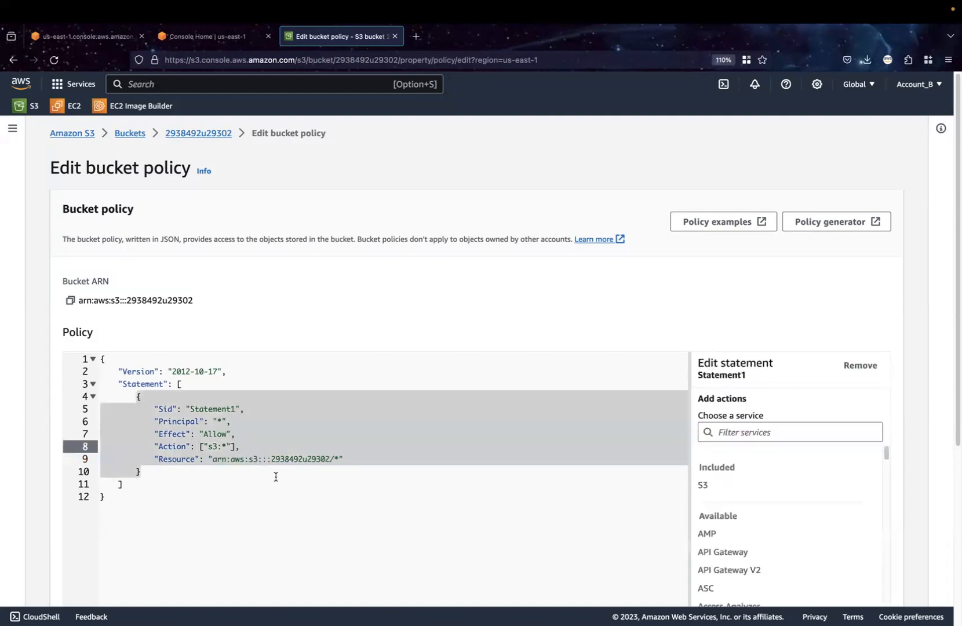
scroll(397, 526, "down", 3)
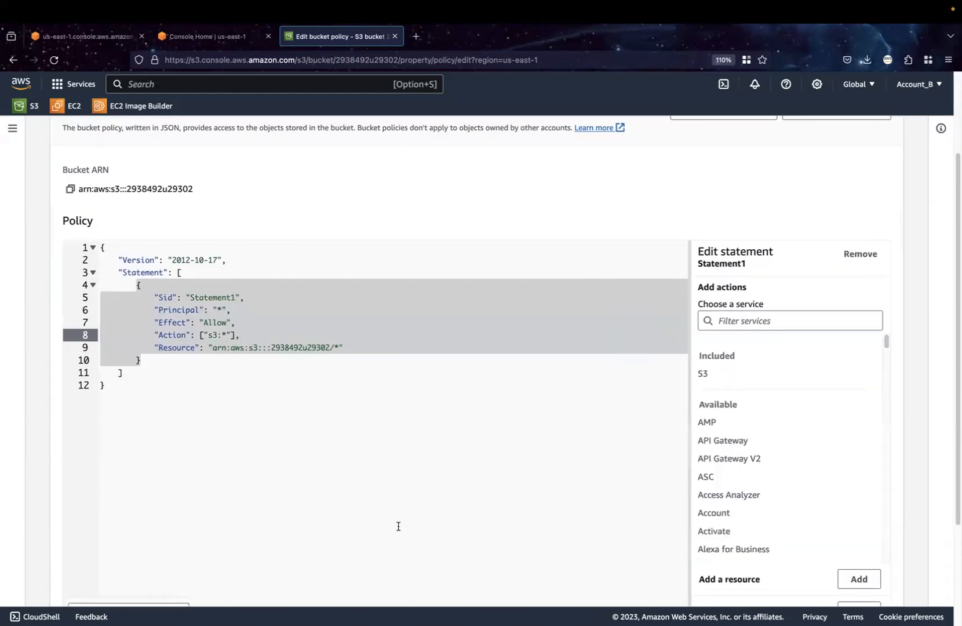
scroll(351, 473, "down", 3)
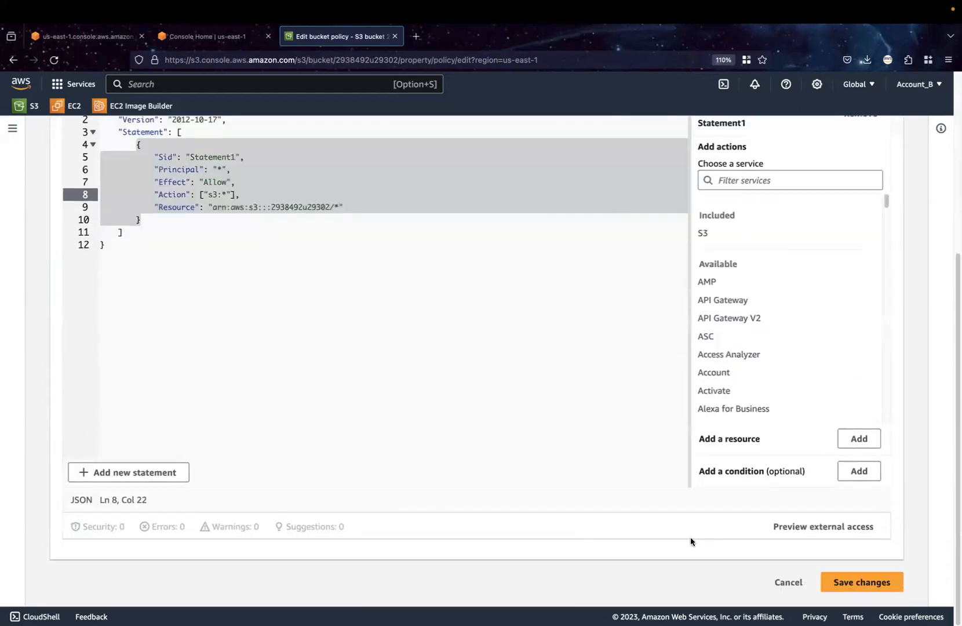
left_click(845, 581)
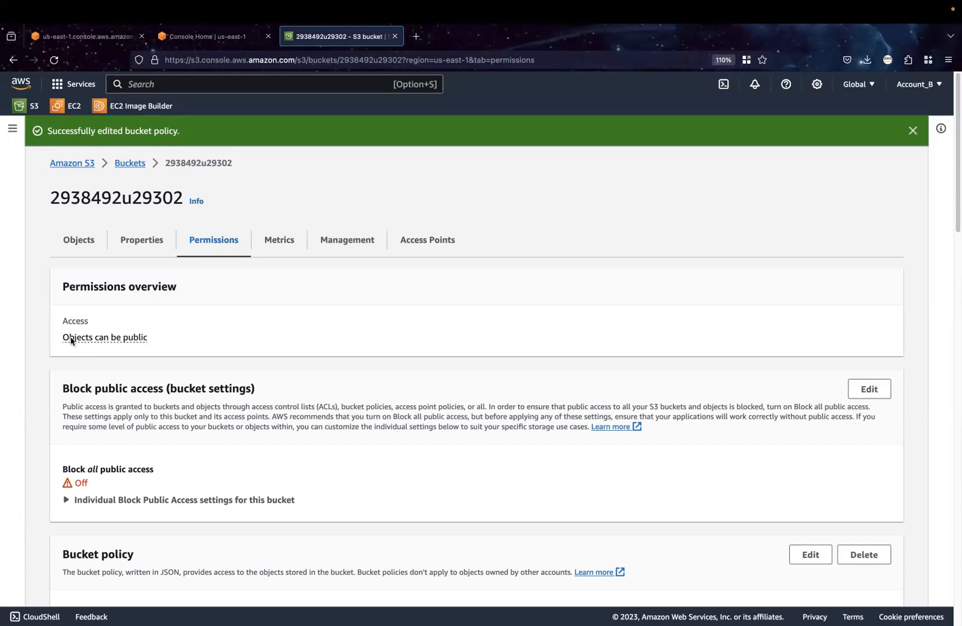
Open the Project Proposal PDF's permissions and examine the object access granted to Everyone in its ACL
left_click(76, 246)
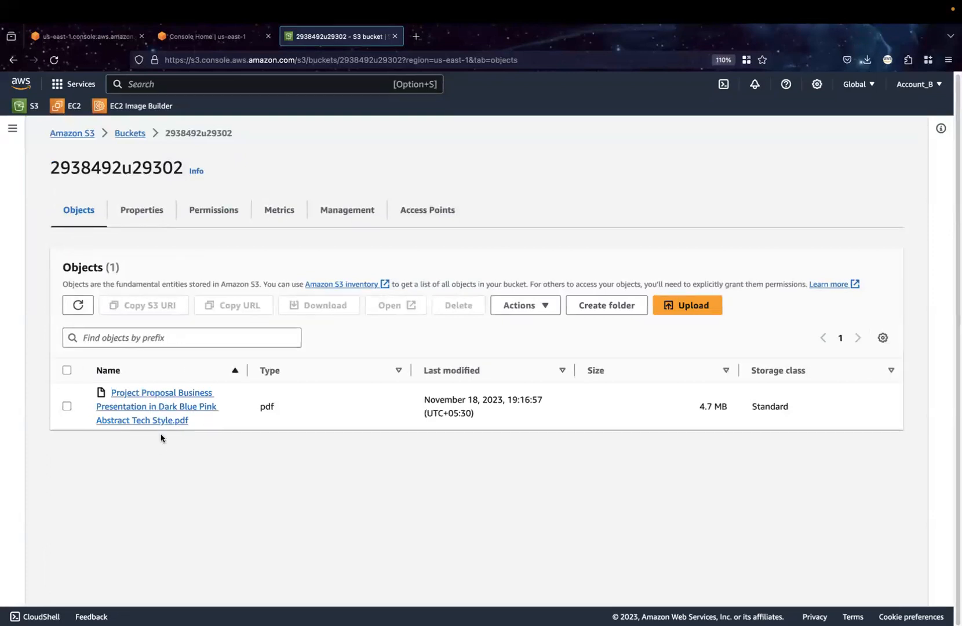
left_click(148, 408)
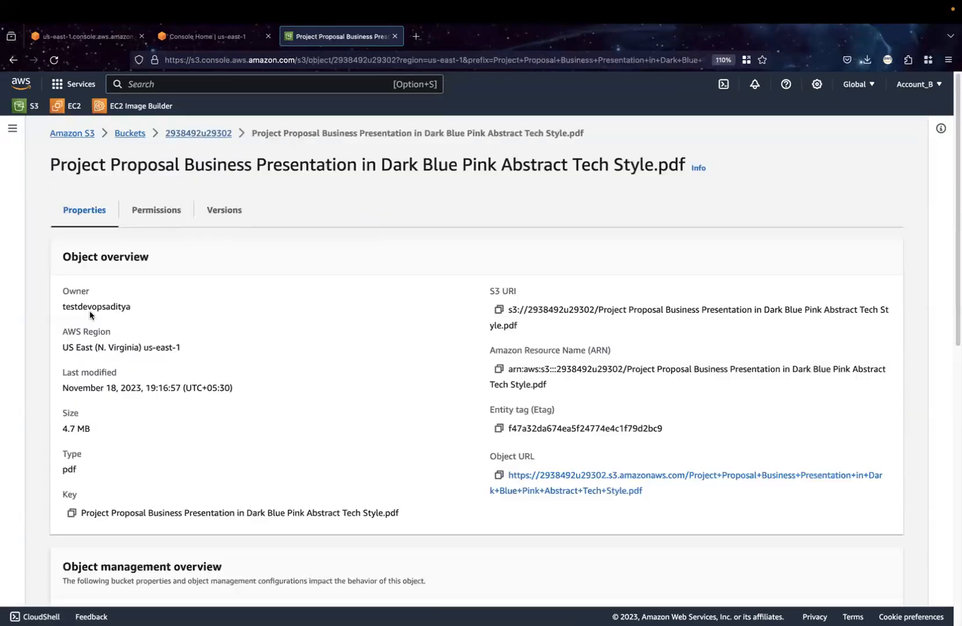
left_click(162, 228)
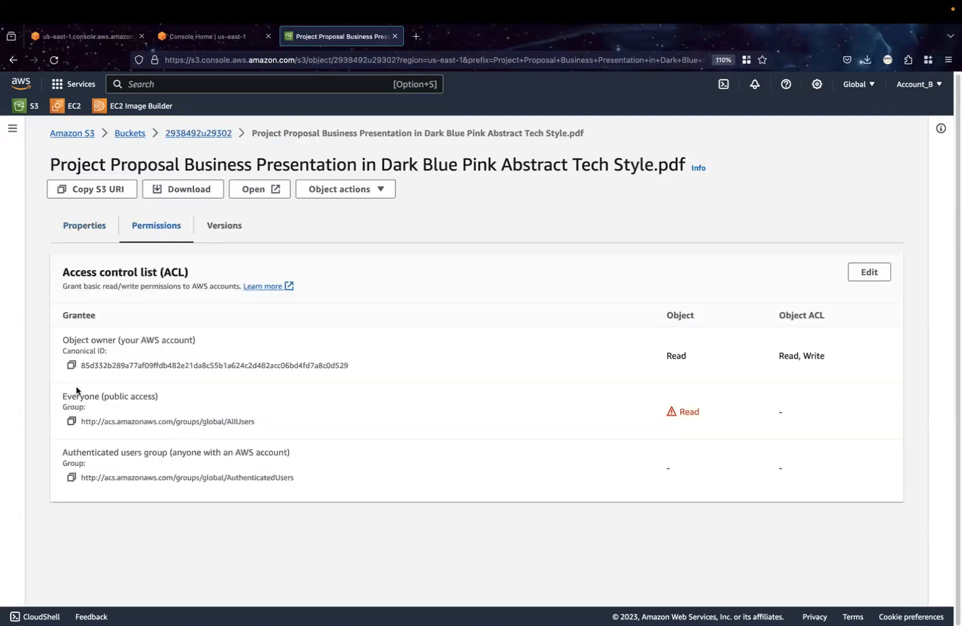
left_click_drag(719, 411, 655, 415)
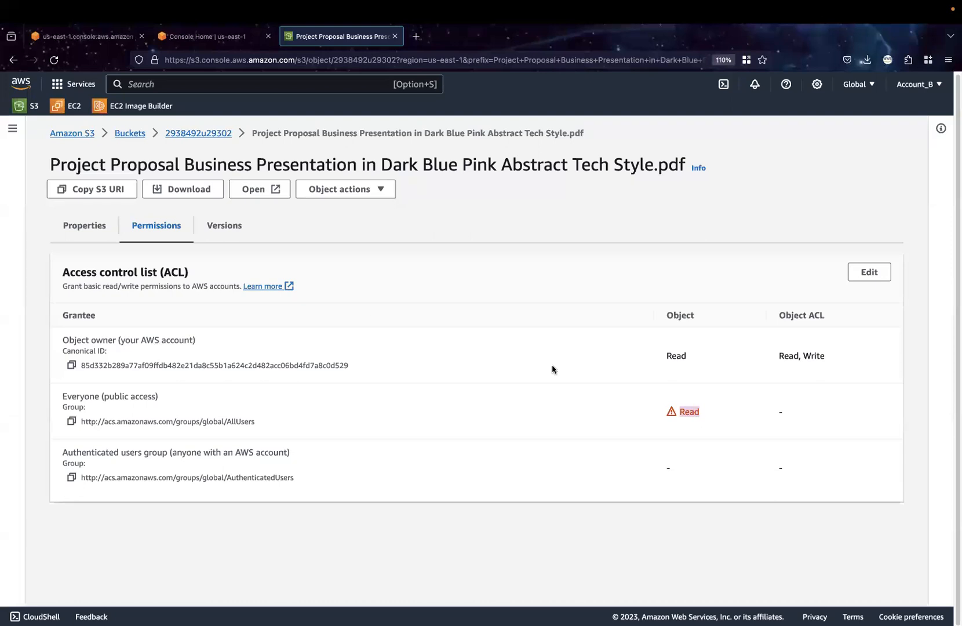
Return to bucket 2938492u29302 and upload the file ansible.pem from the Downloads folder
left_click(137, 133)
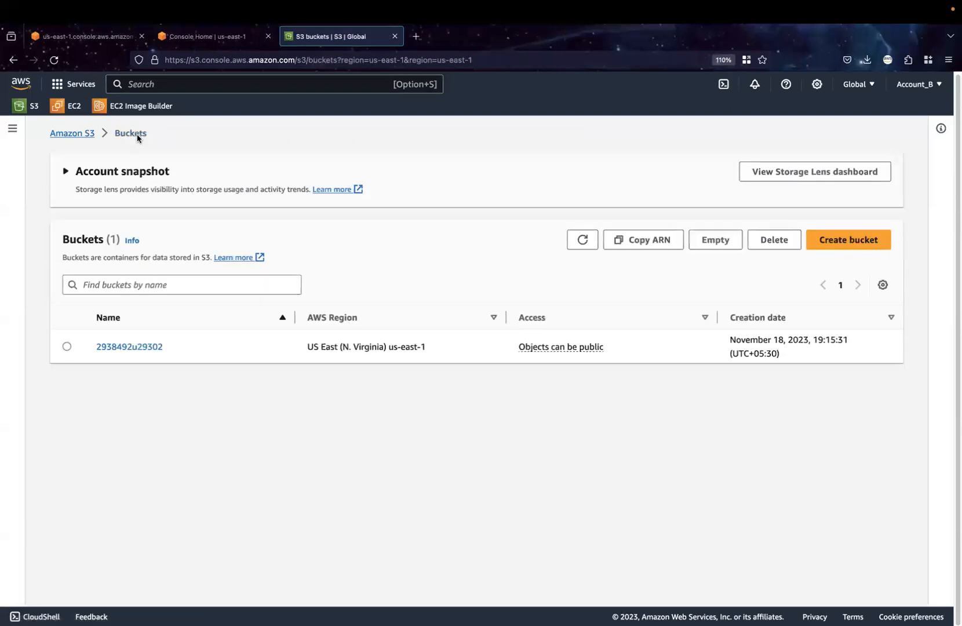
left_click(119, 346)
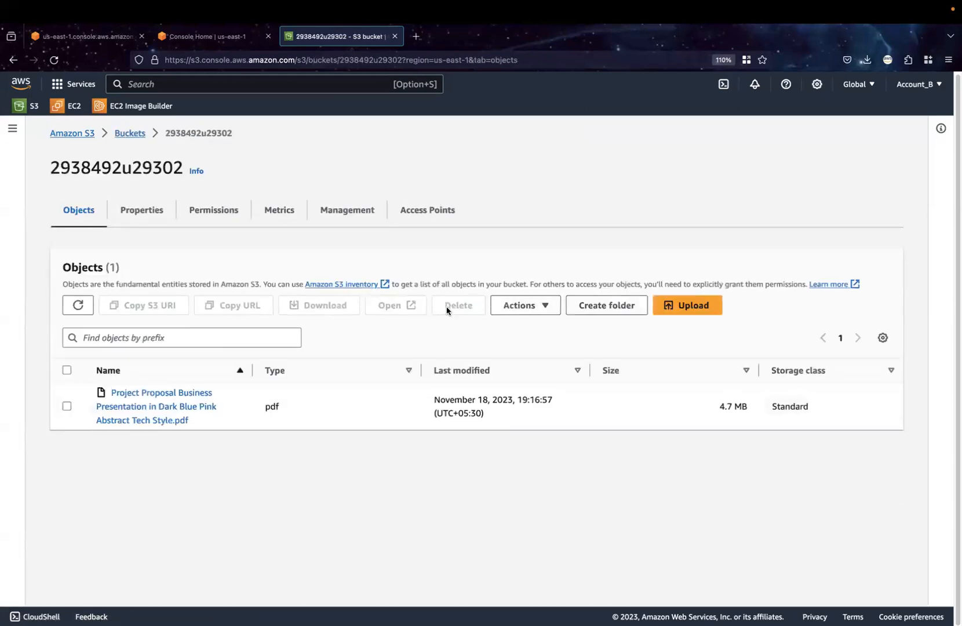
left_click(680, 312)
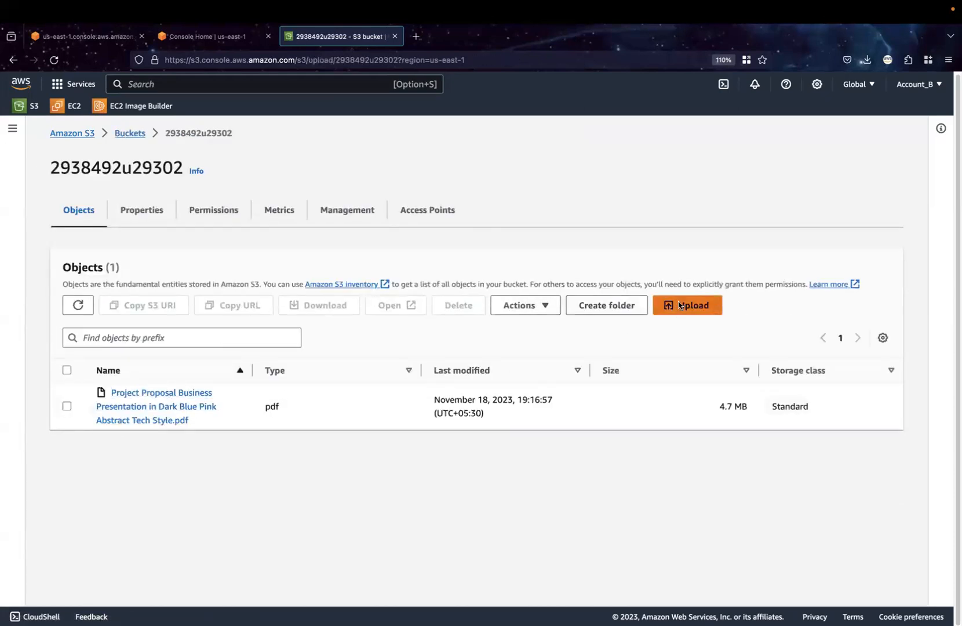
left_click(455, 306)
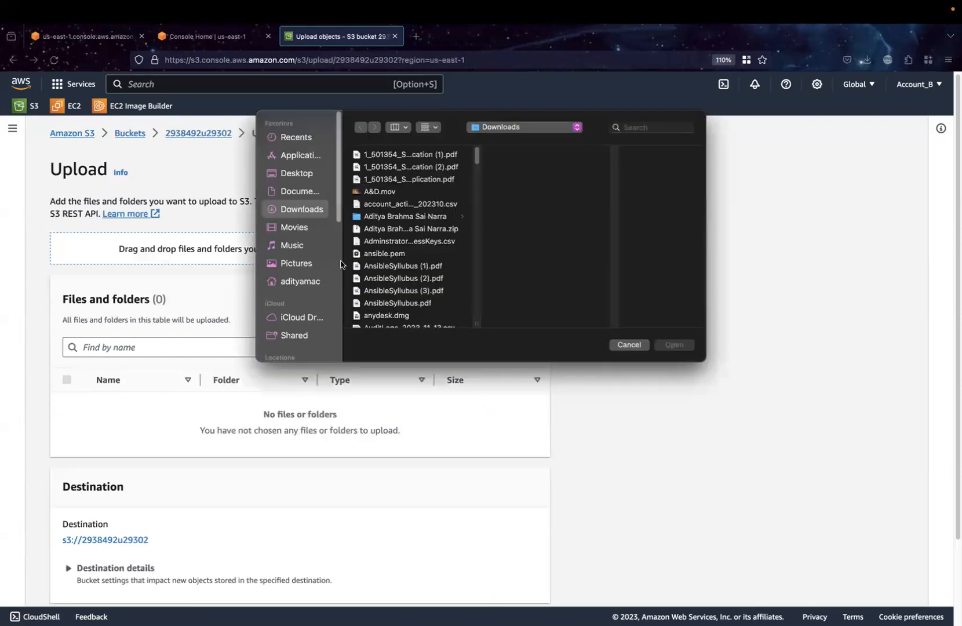
left_click(394, 255)
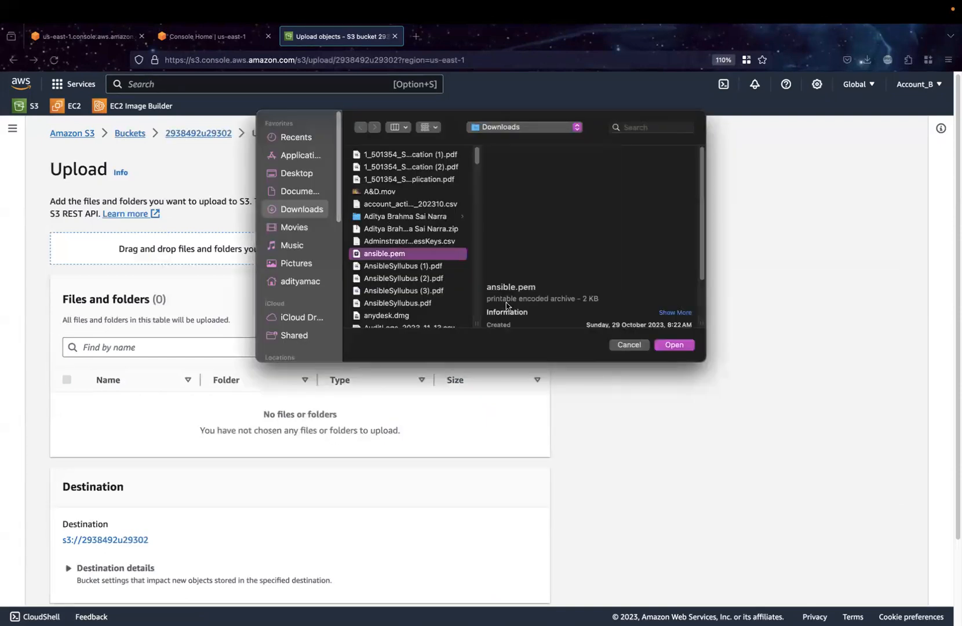
left_click(686, 345)
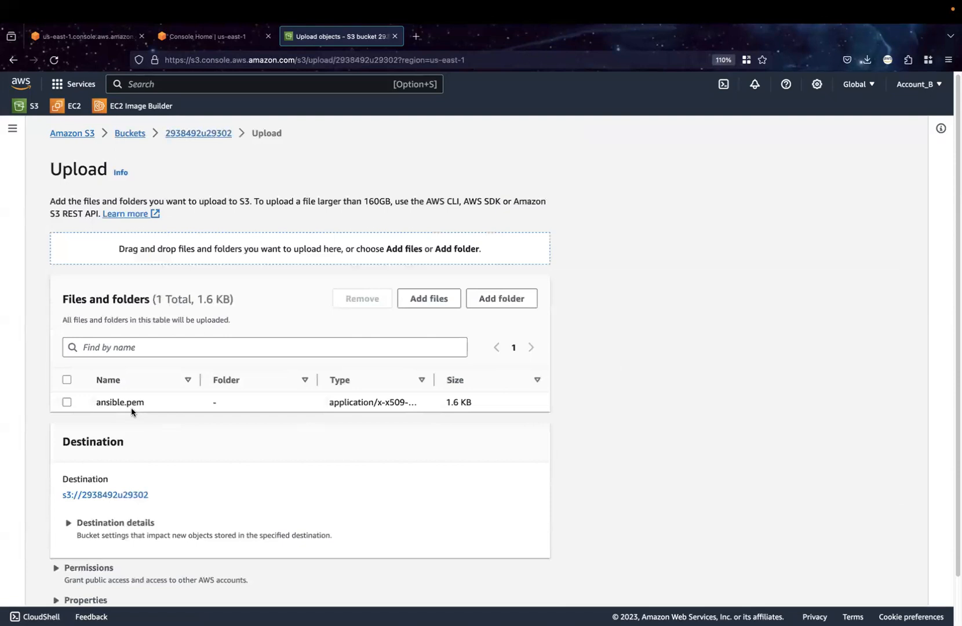
scroll(281, 457, "down", 2)
left_click(514, 581)
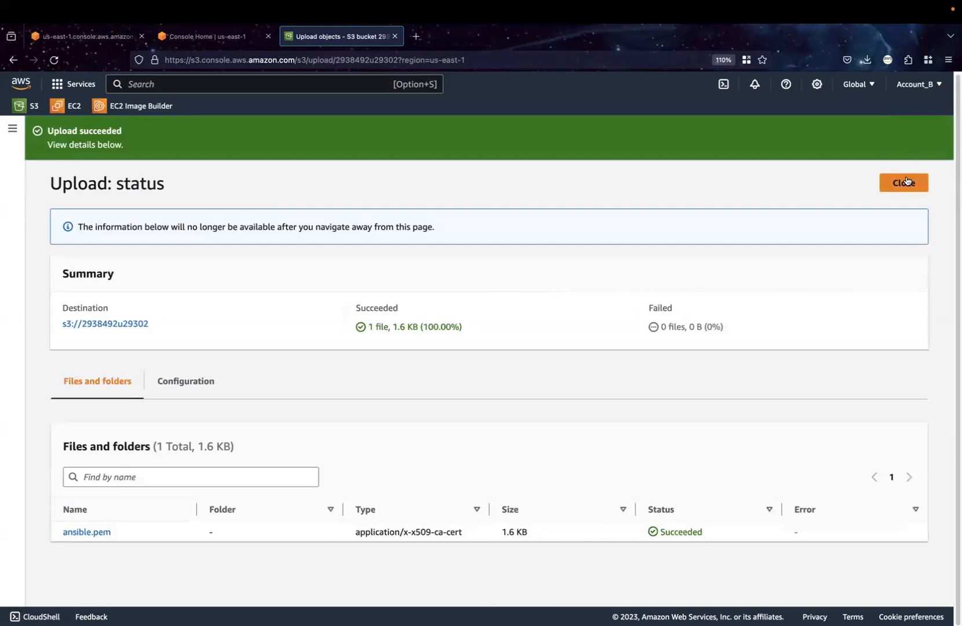
left_click(901, 182)
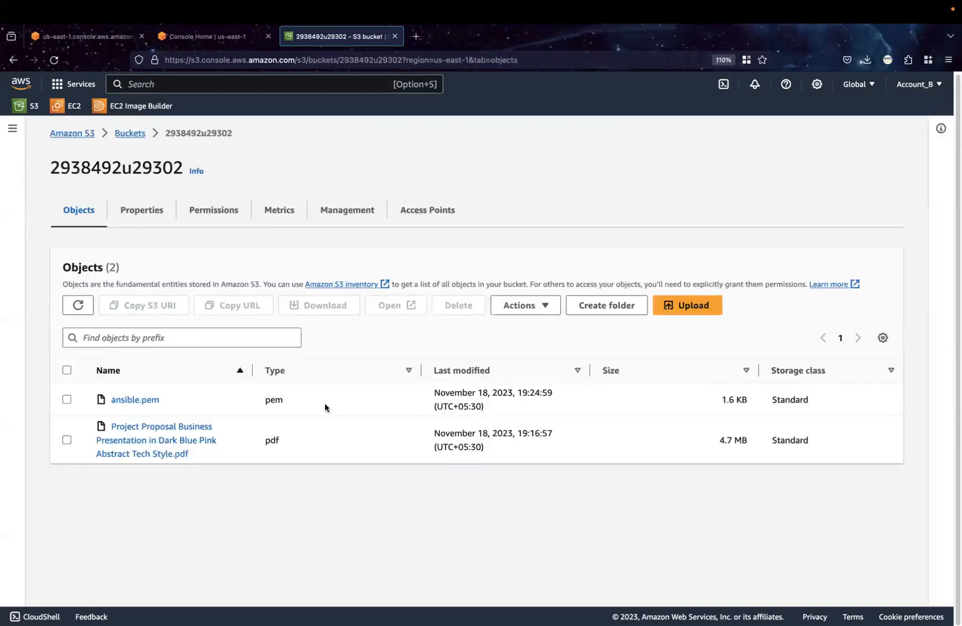
Copy the object URL of the Project Proposal PDF and open it in a new browser tab
left_click(134, 443)
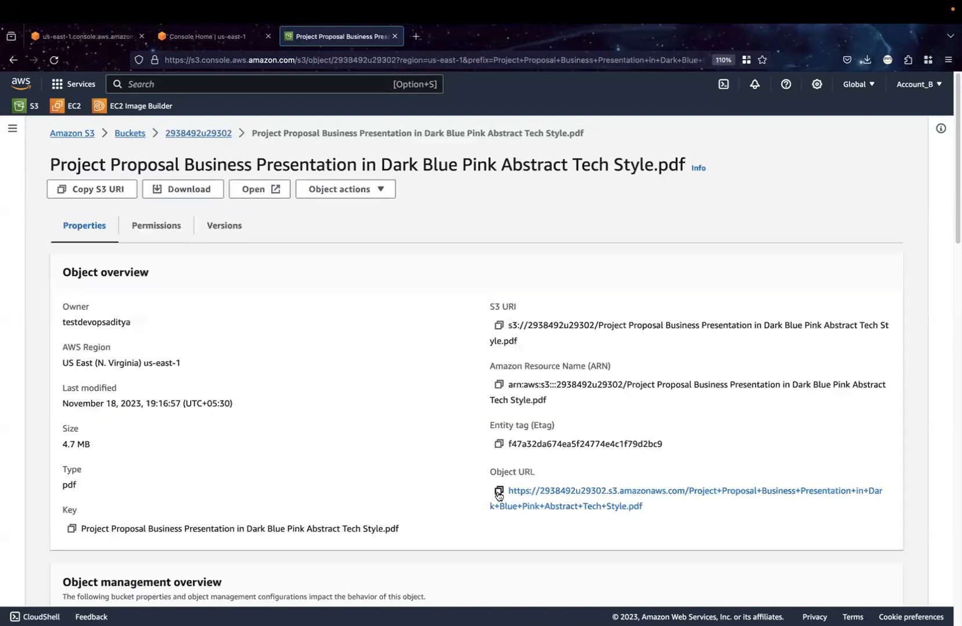
left_click(498, 490)
left_click(416, 39)
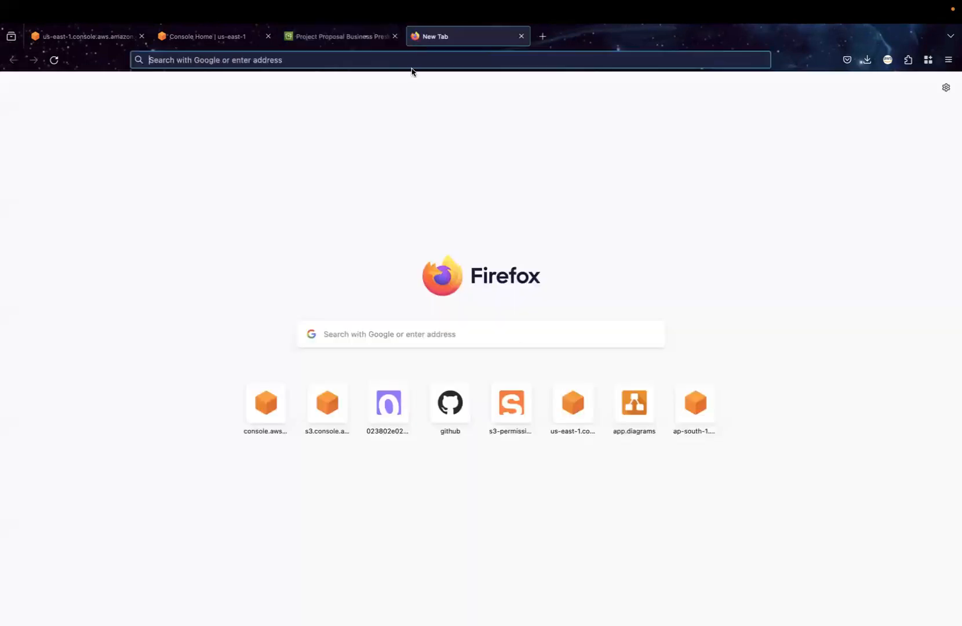
left_click(412, 60)
key("super+v")
key("Return")
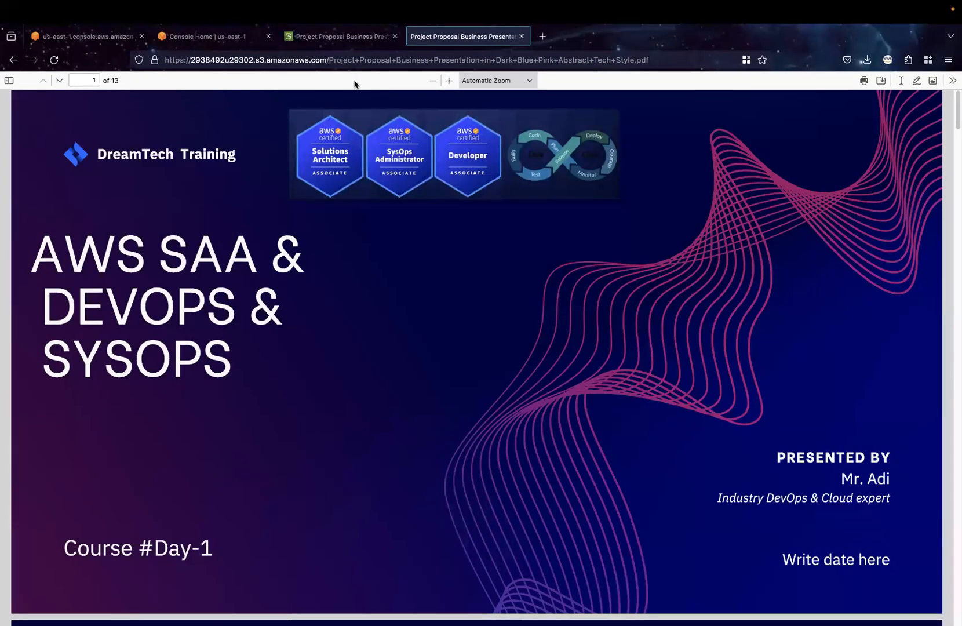
Return to bucket 2938492u29302, copy the object URL of ansible.pem and load it in a new browser tab
left_click(323, 39)
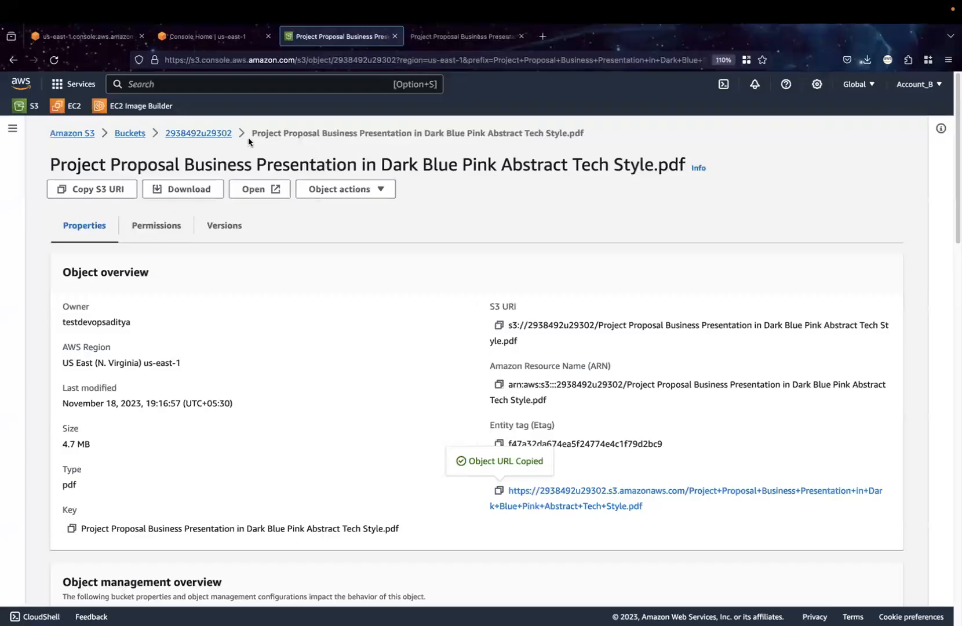
left_click(203, 135)
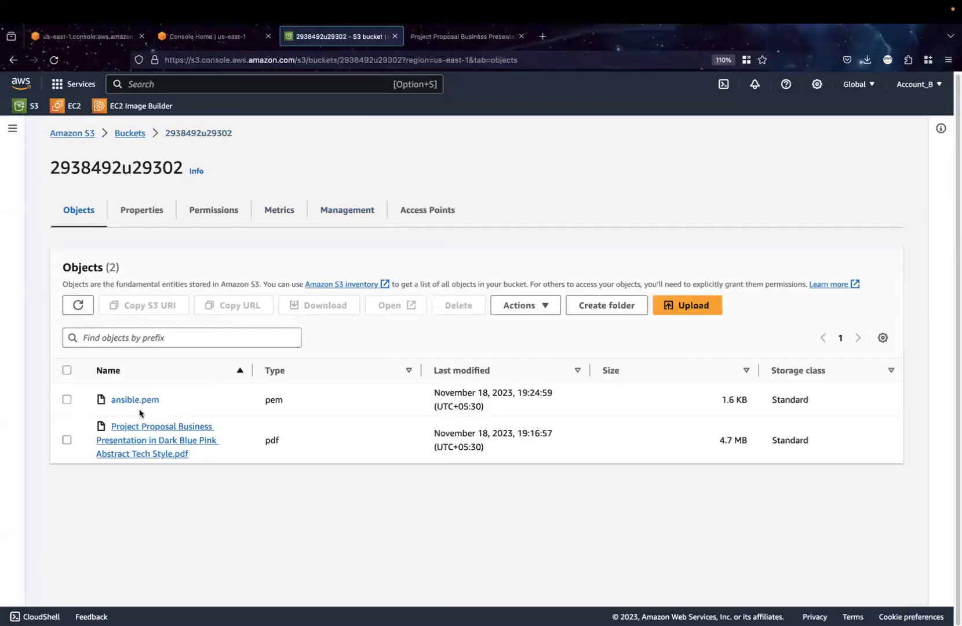
left_click(67, 399)
left_click(113, 400)
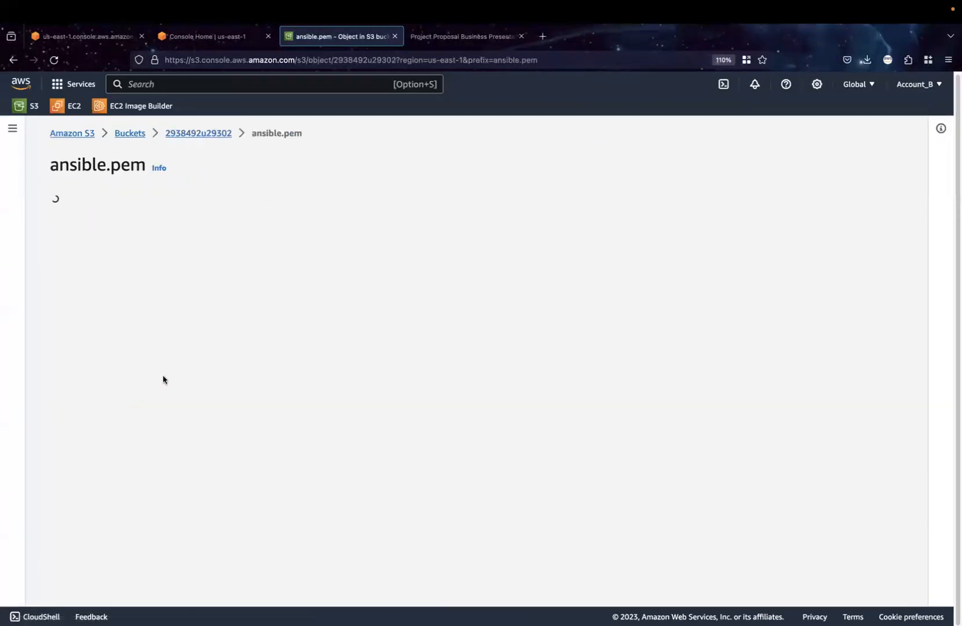
left_click(497, 448)
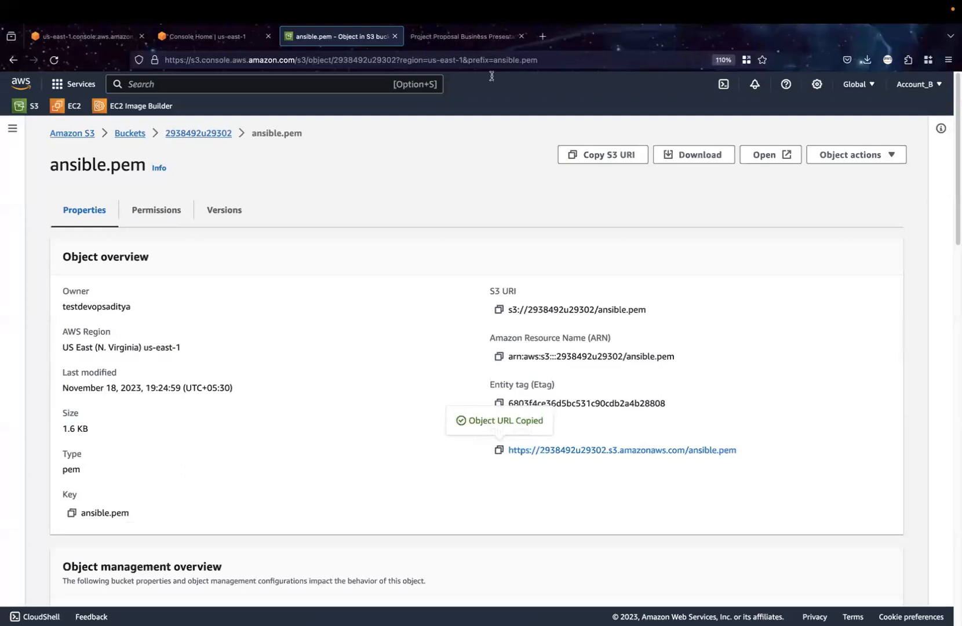
left_click(543, 36)
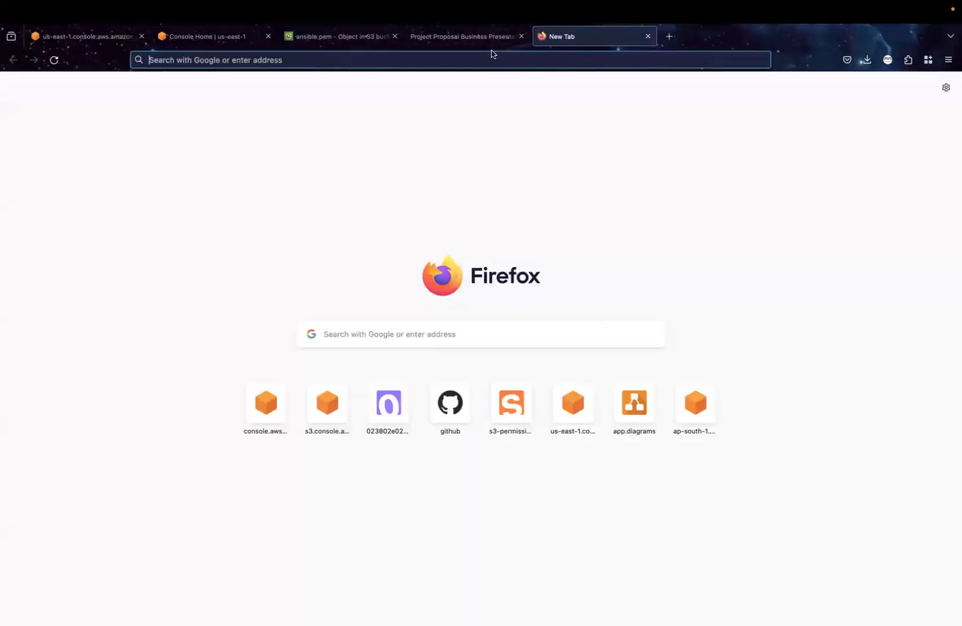
left_click(492, 55)
key("super+v")
key("Return")
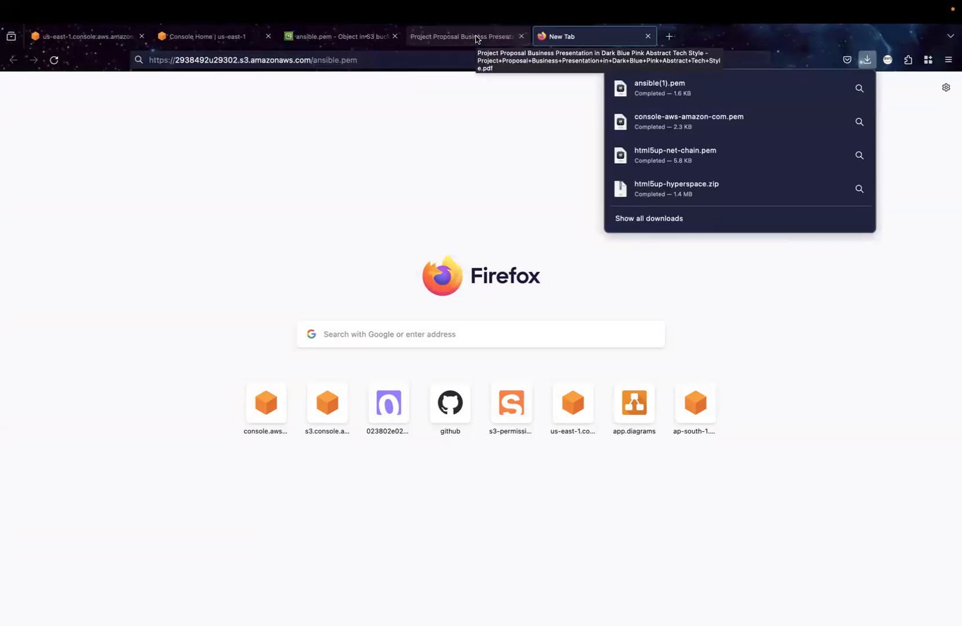
Examine the ACL of ansible.pem in its permissions, including the Everyone (public access) entry
left_click(354, 39)
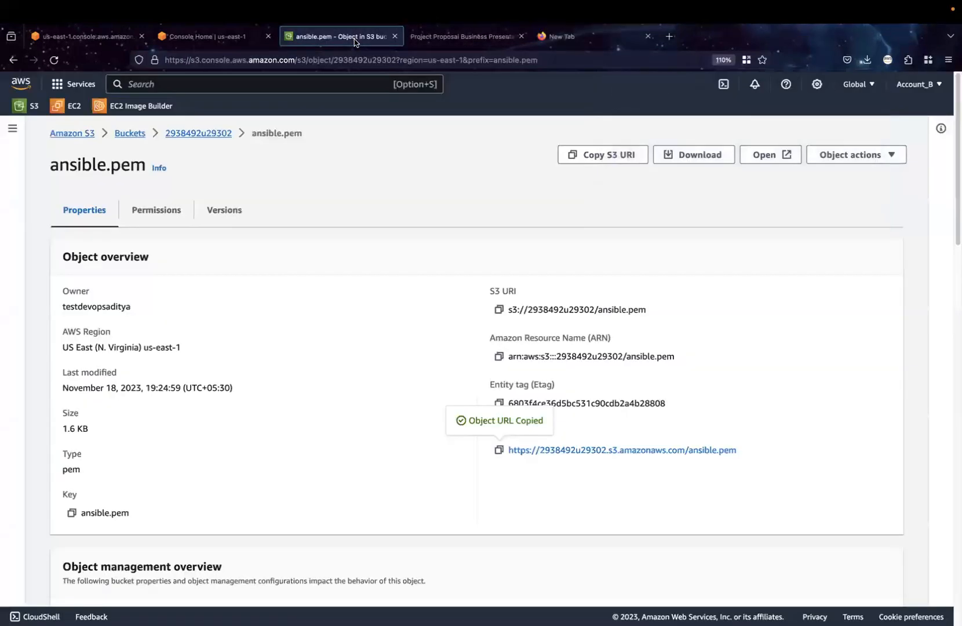
left_click(171, 212)
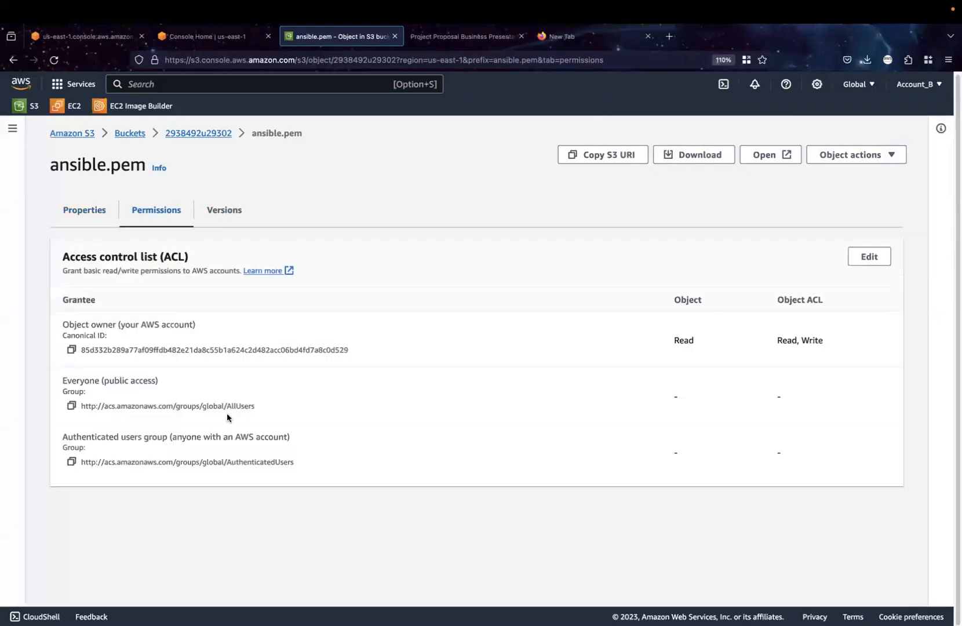
left_click(86, 213)
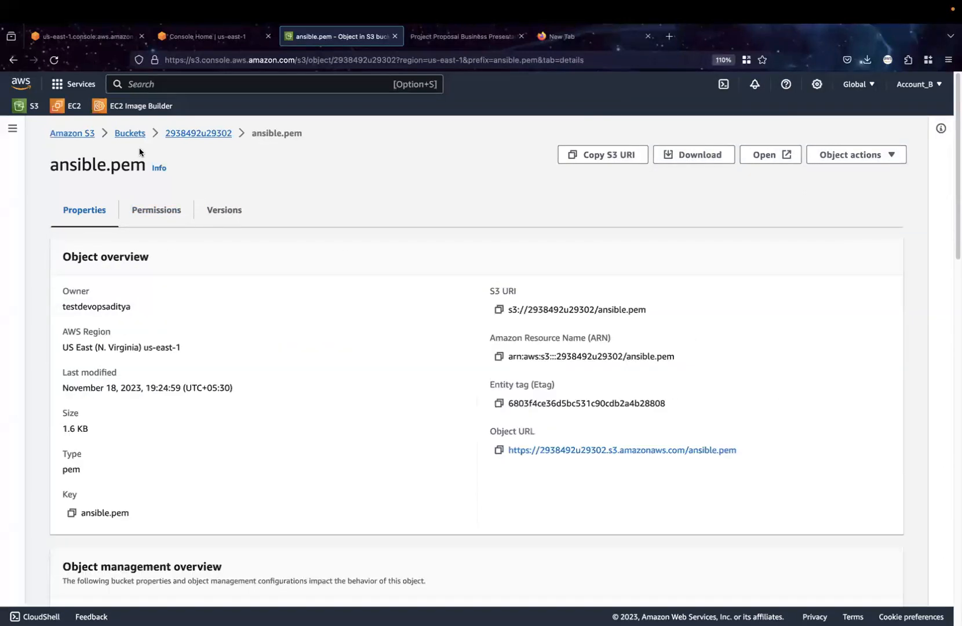
Return to the permissions of bucket 2938492u29302 and highlight the Resource line in the bucket policy
left_click(175, 134)
left_click(212, 211)
scroll(273, 452, "down", 4)
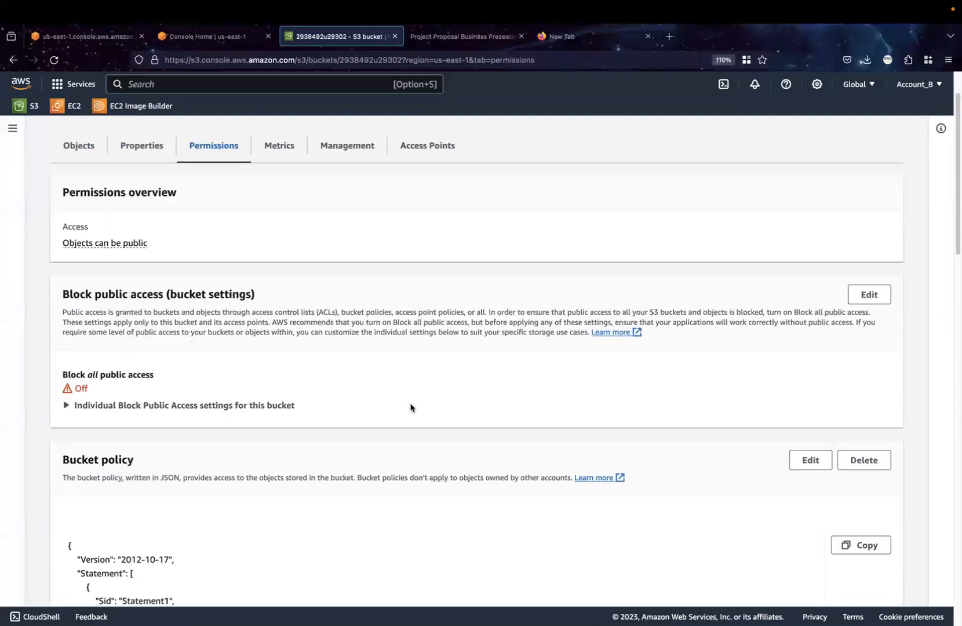
left_click_drag(271, 508, 89, 506)
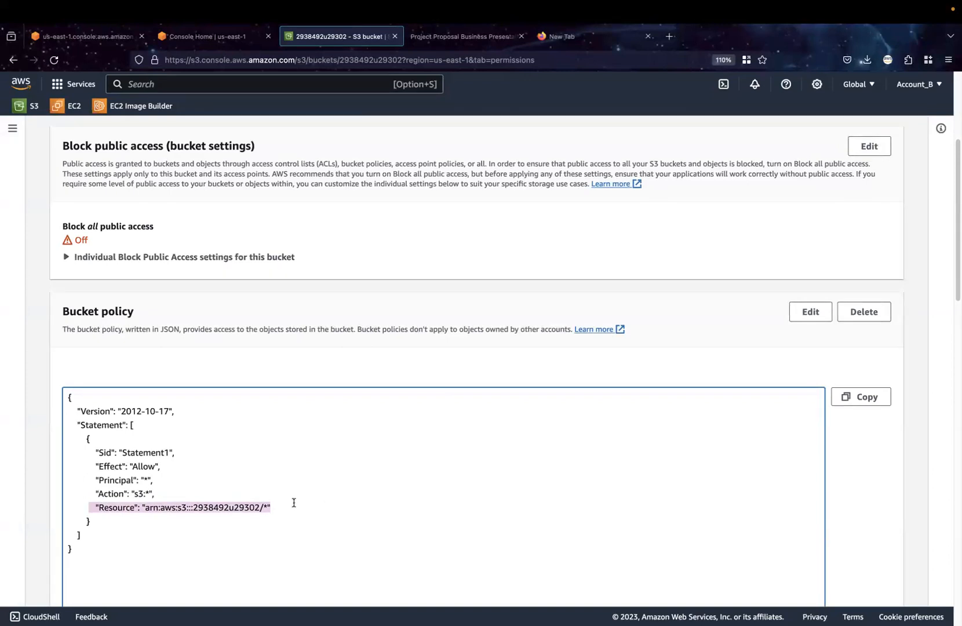
Check the opened Project Proposal PDF and the browser's recent downloads, then return to the bucket's permissions
left_click(464, 40)
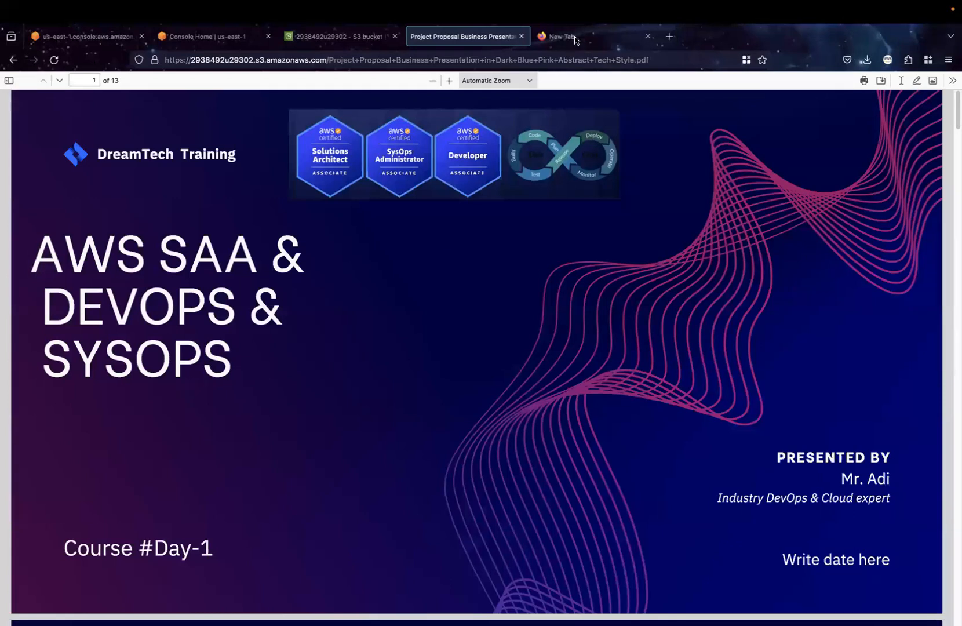
left_click(867, 60)
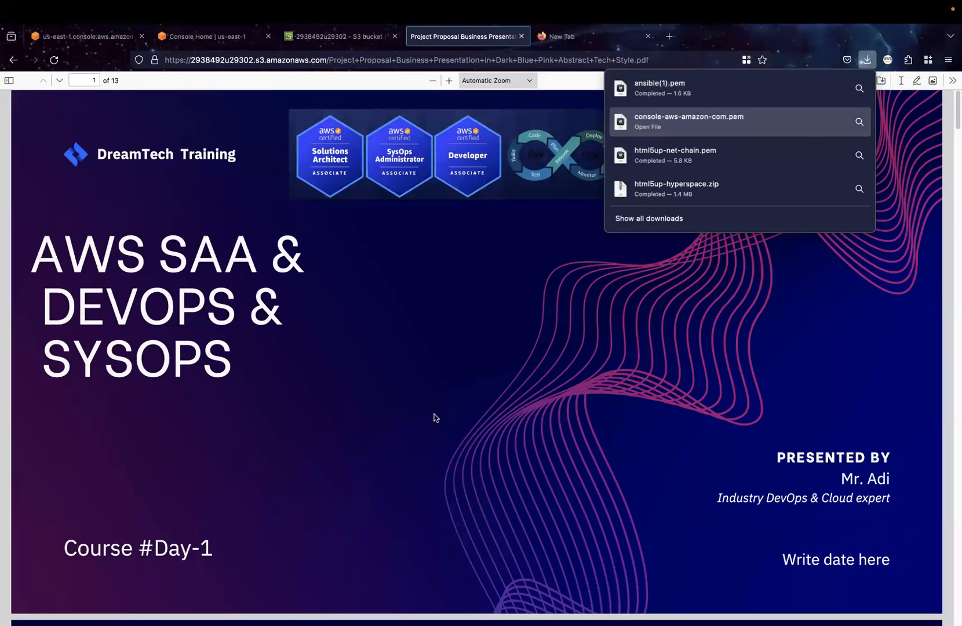
left_click(366, 325)
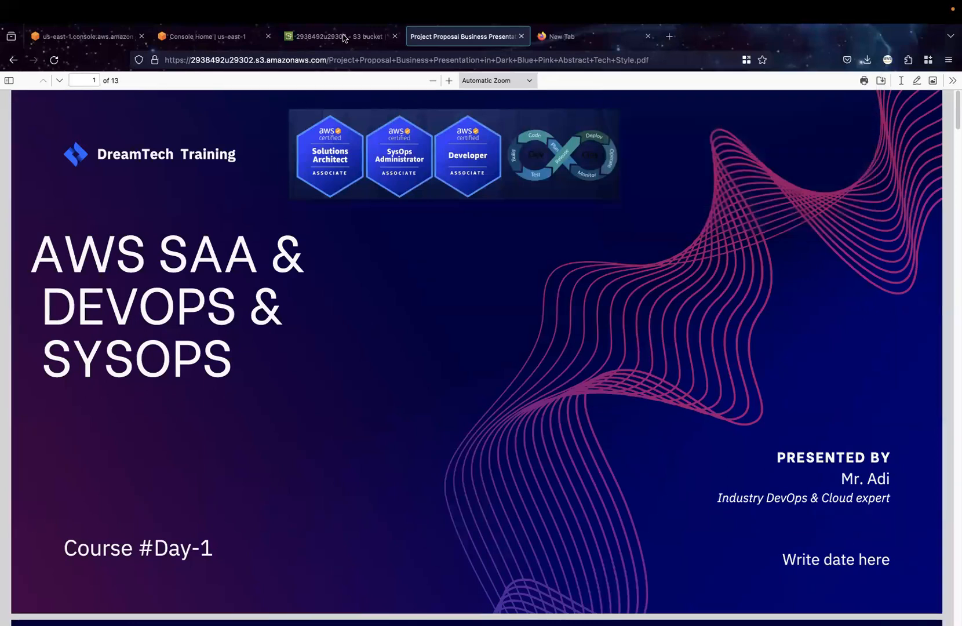
key("ctrl+shift+Tab")
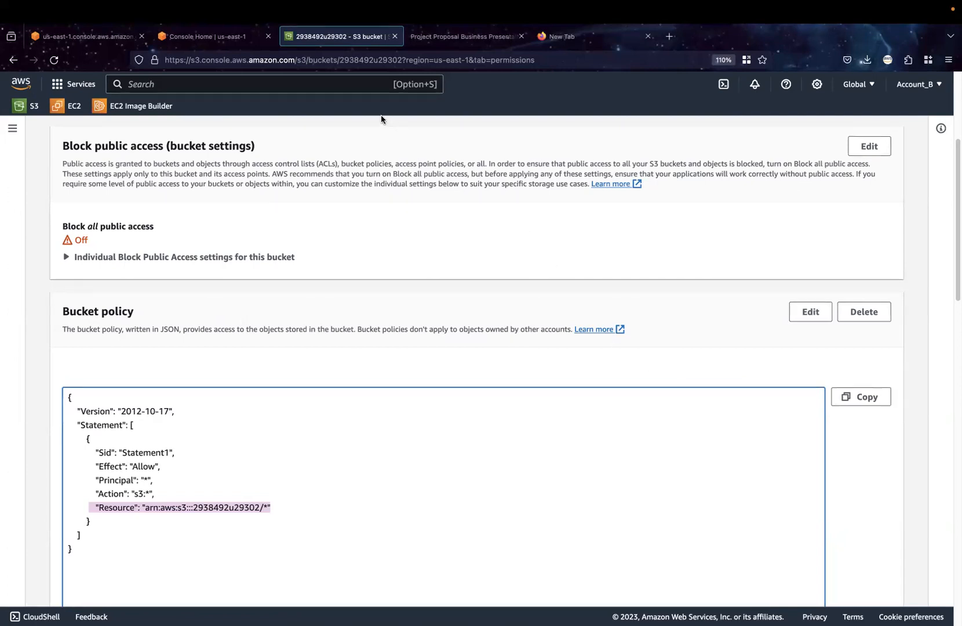
Change the bucket's Object Ownership to Object writer with ACLs enabled and save the change
scroll(322, 298, "down", 5)
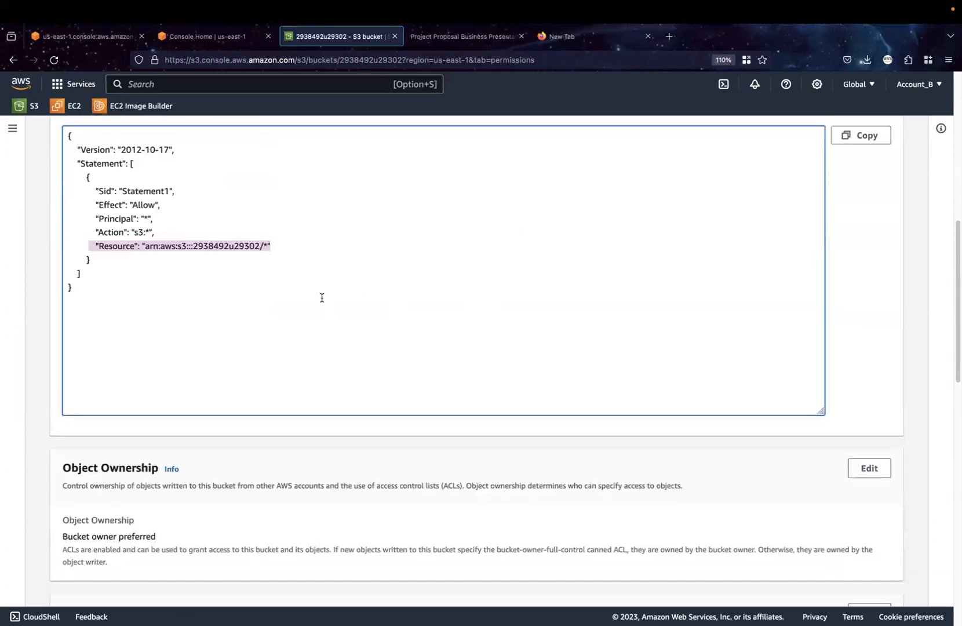
scroll(321, 299, "up", 10)
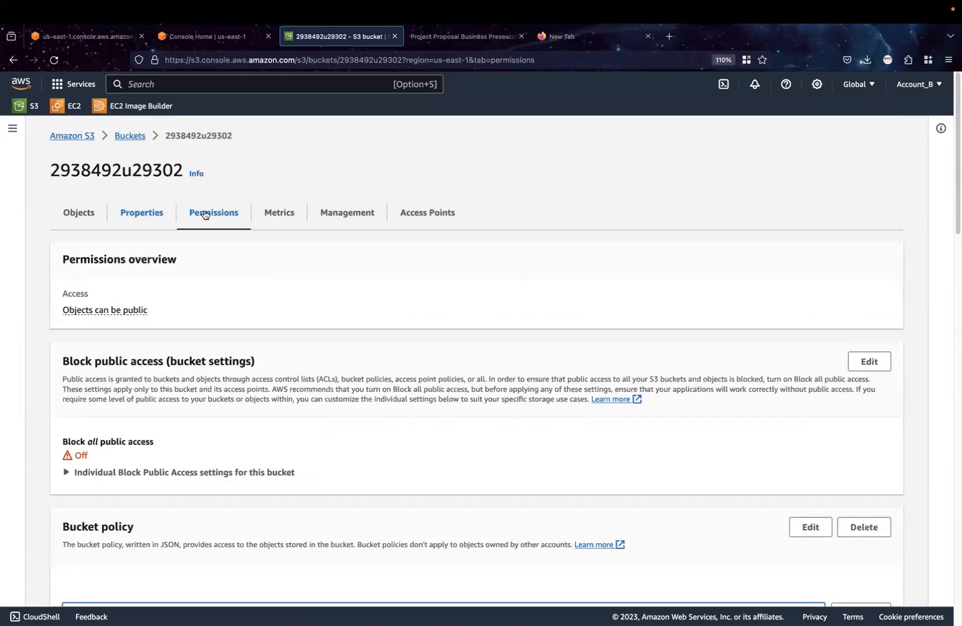
scroll(559, 391, "down", 5)
scroll(558, 391, "down", 7)
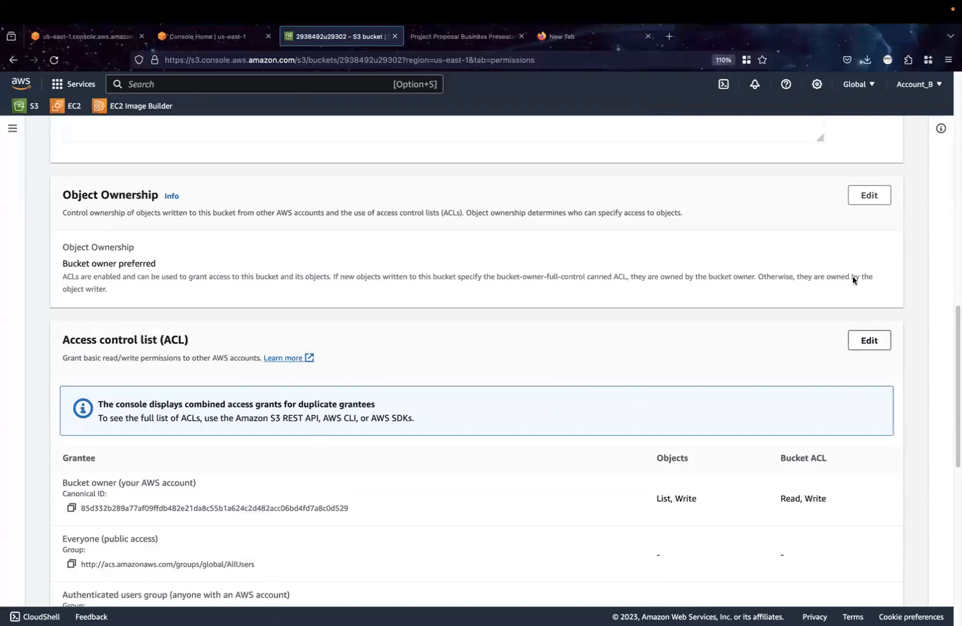
left_click(869, 196)
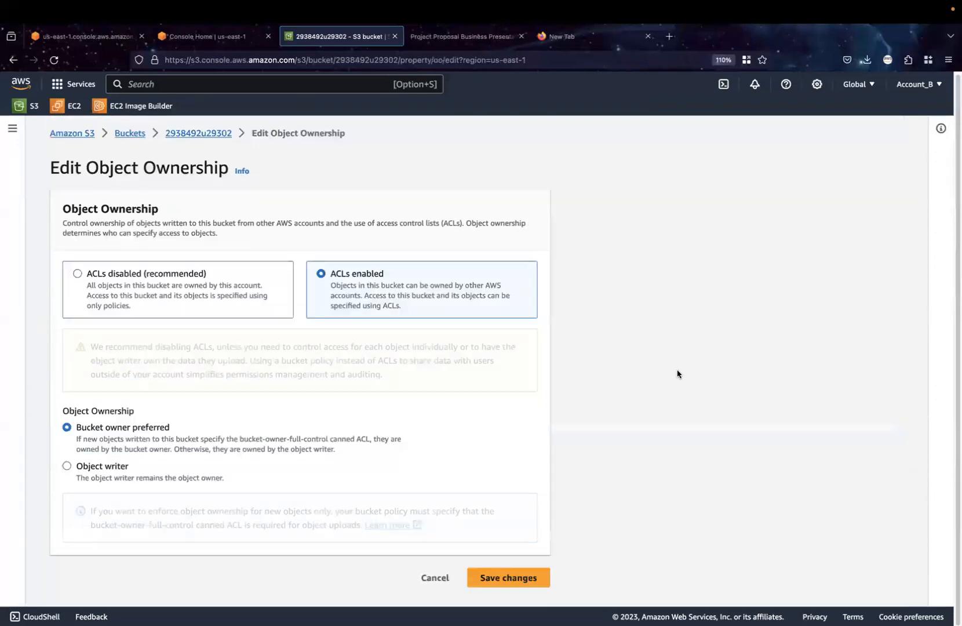
left_click(67, 468)
left_click(491, 525)
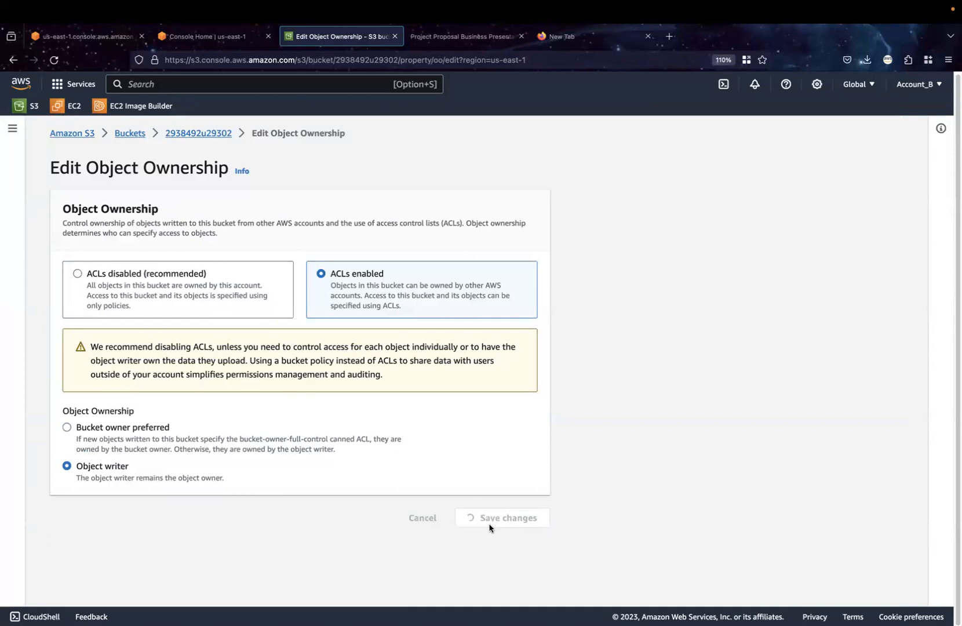
scroll(102, 398, "down", 2)
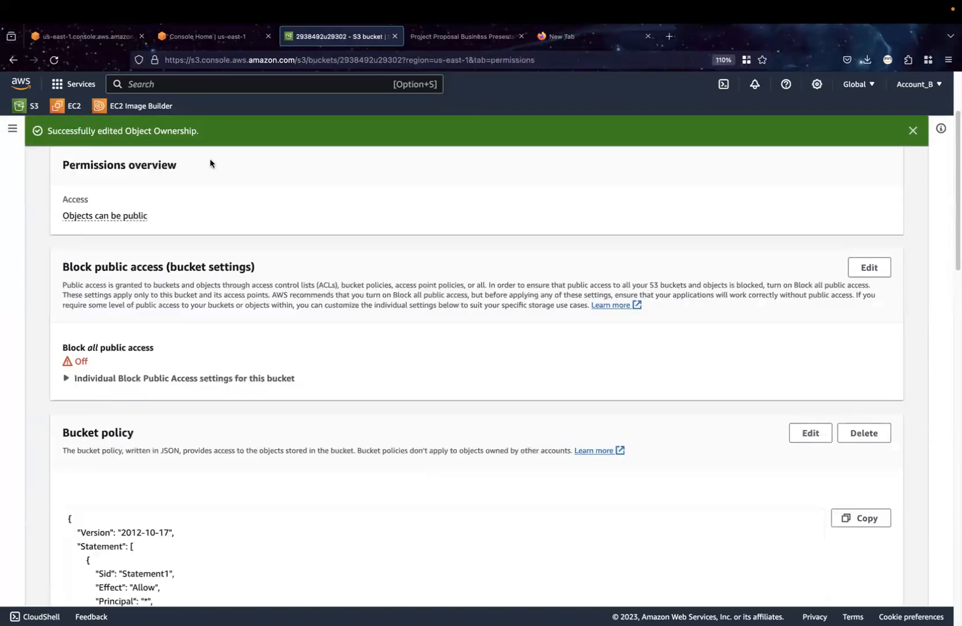
left_click_drag(200, 134, 109, 128)
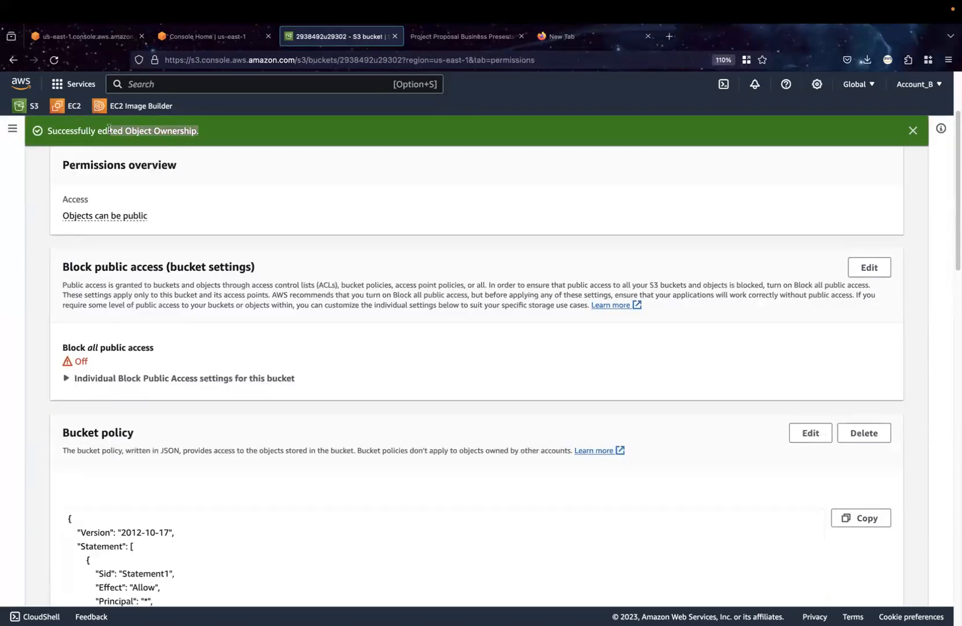
scroll(365, 481, "up", 2)
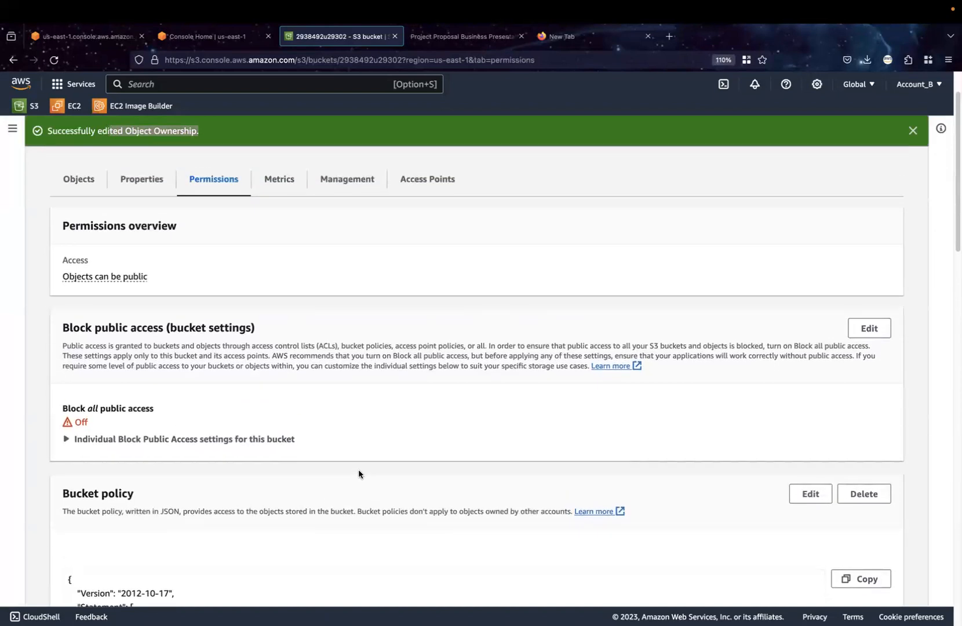
Upload account_activities_202310.csv from the Downloads folder to bucket 2938492u29302 and return to its object list
left_click(68, 250)
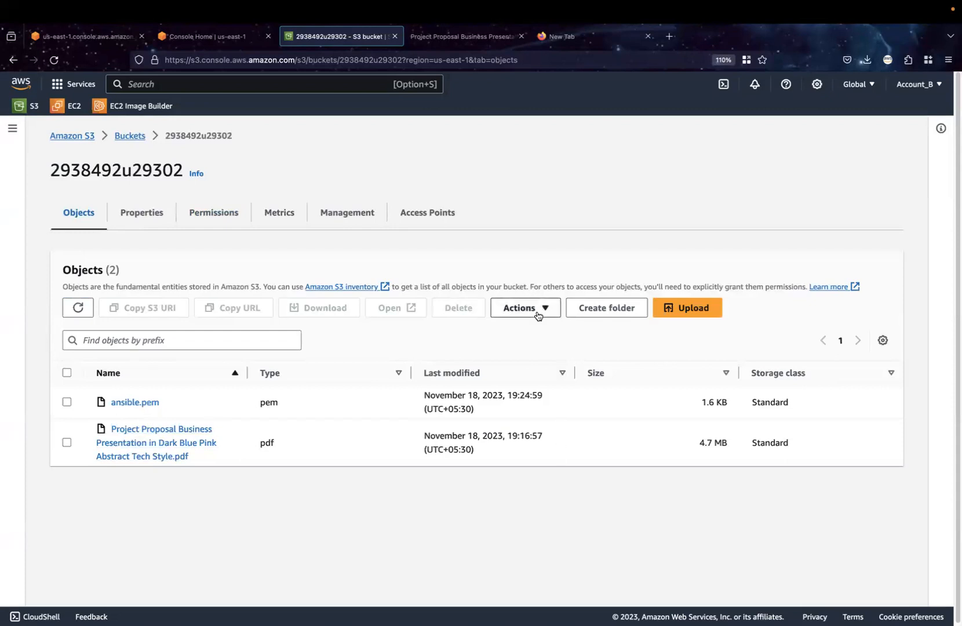
left_click(684, 308)
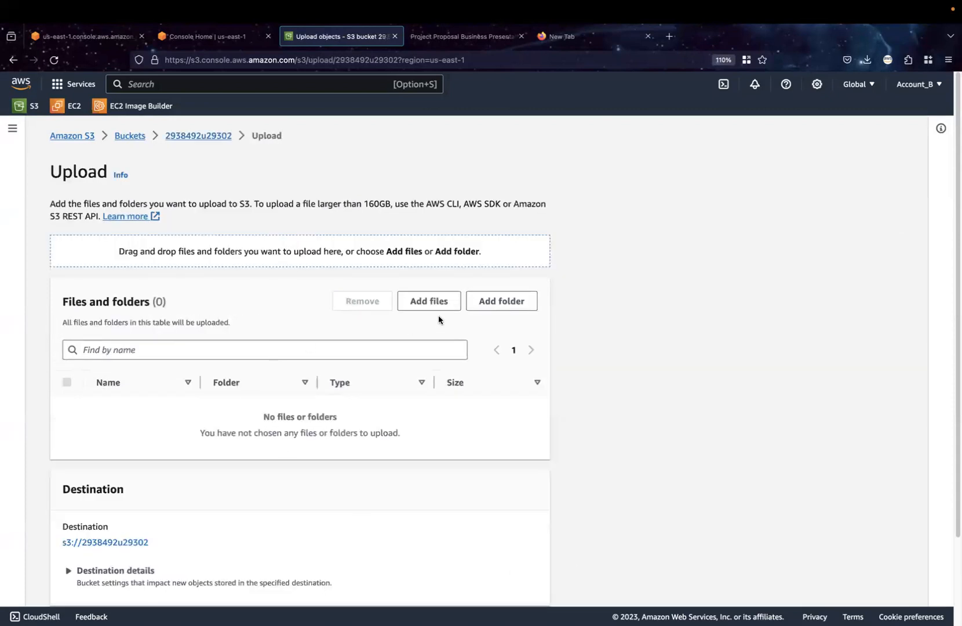
left_click(434, 311)
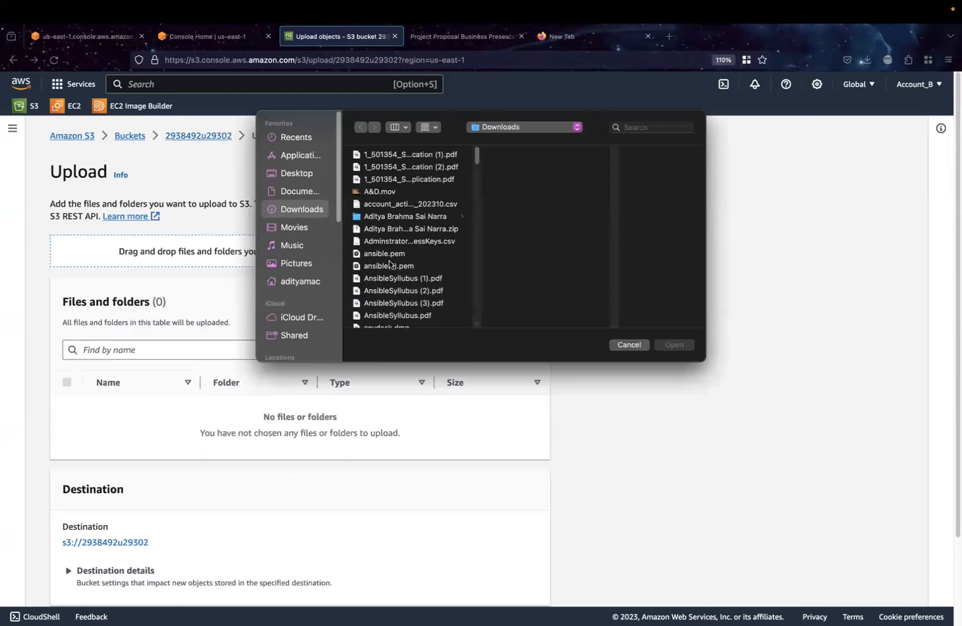
left_click(403, 204)
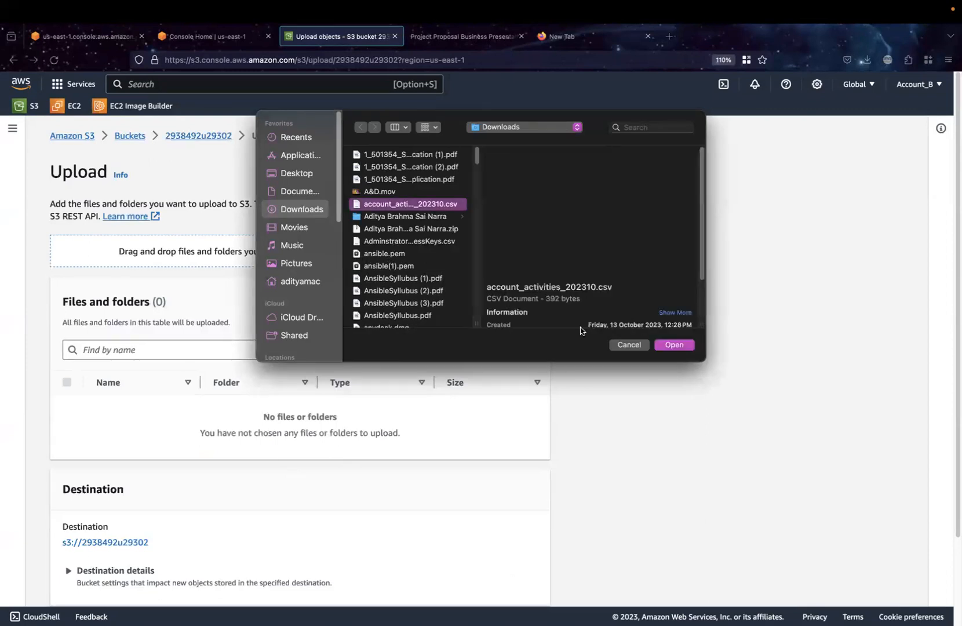
left_click(677, 346)
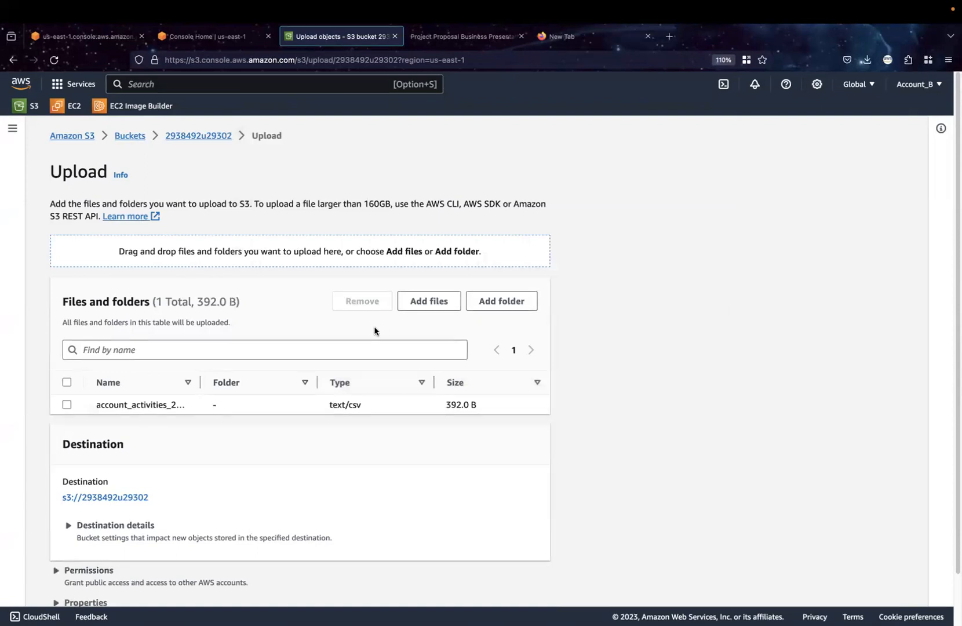
scroll(588, 530, "down", 2)
left_click(535, 589)
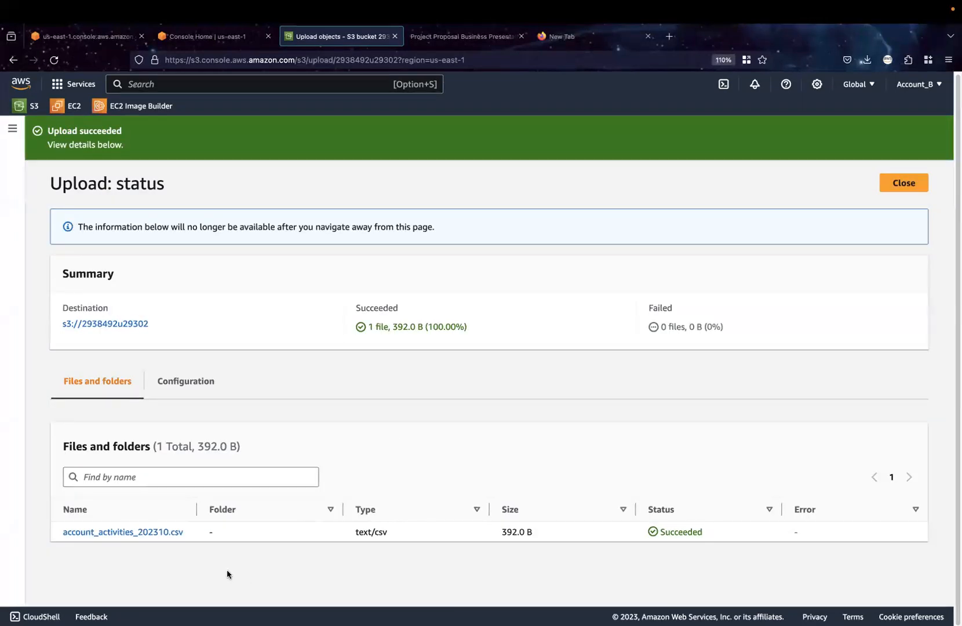
left_click(906, 183)
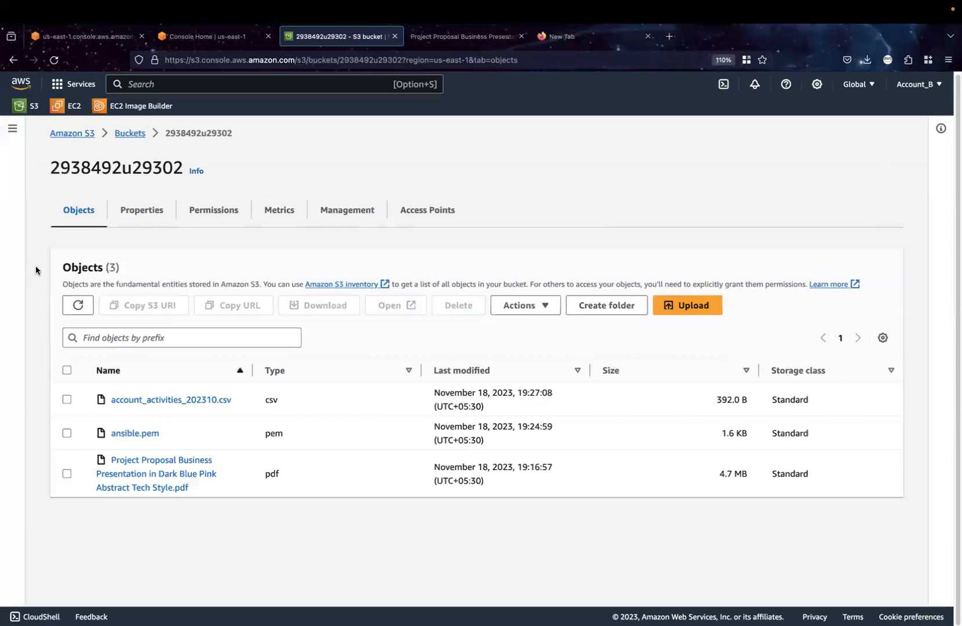
Turn on Block all public access for bucket 2938492u29302 and save the change, entering "confirm" as the confirmation
left_click(67, 400)
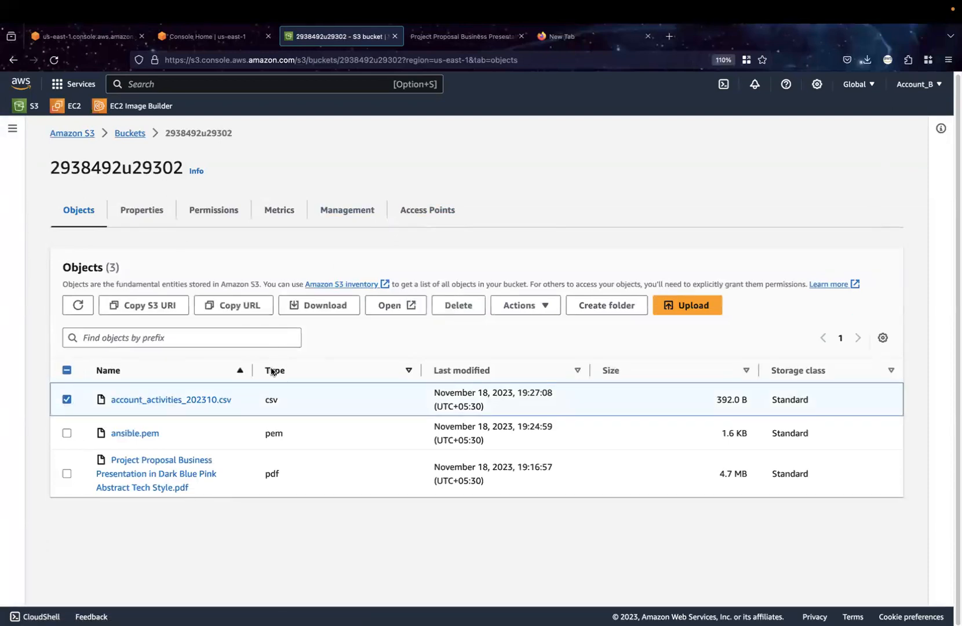
left_click(215, 220)
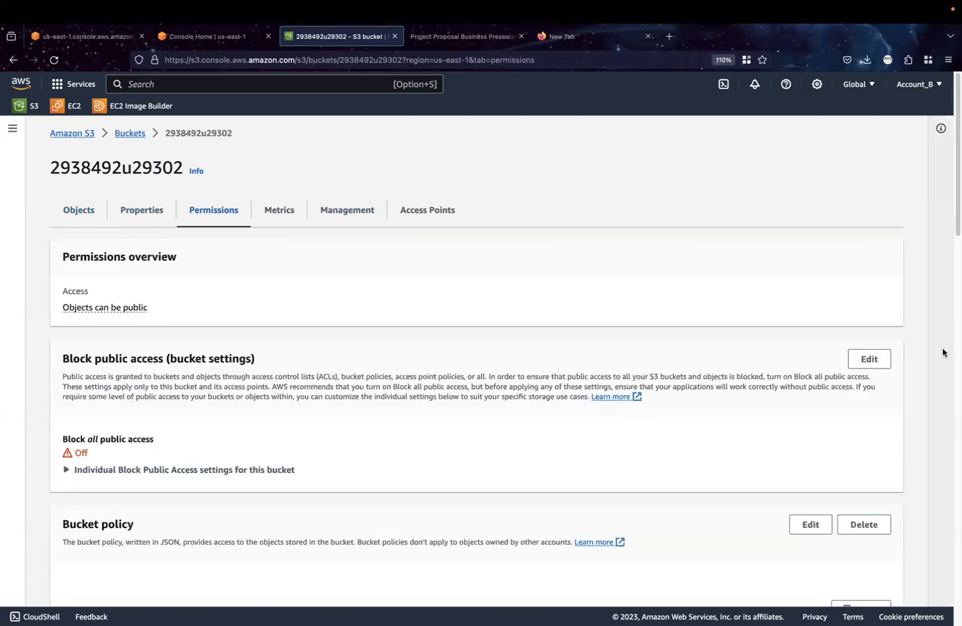
left_click(870, 358)
left_click(67, 306)
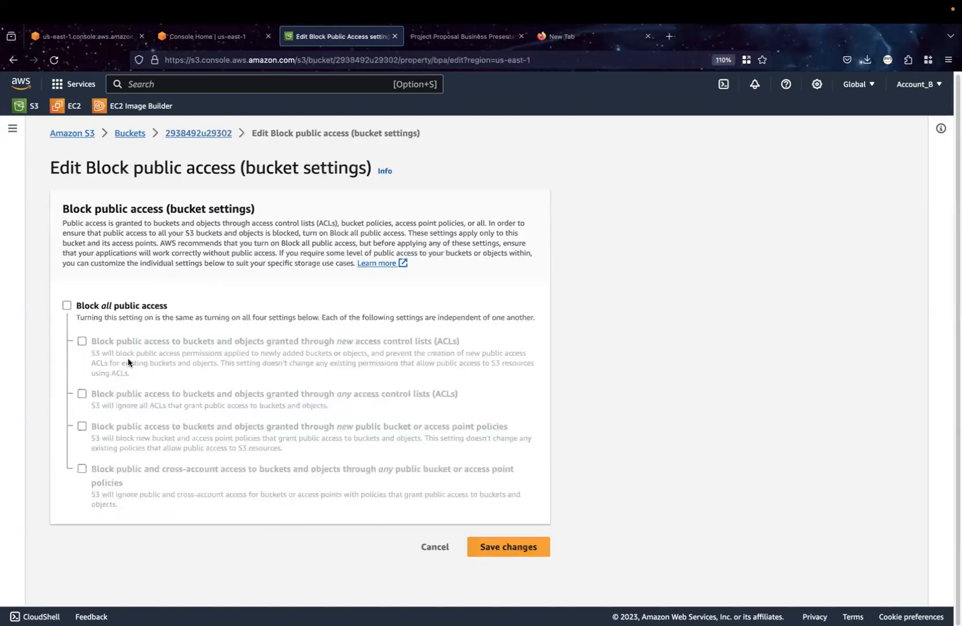
left_click(509, 547)
left_click(382, 384)
type("confr")
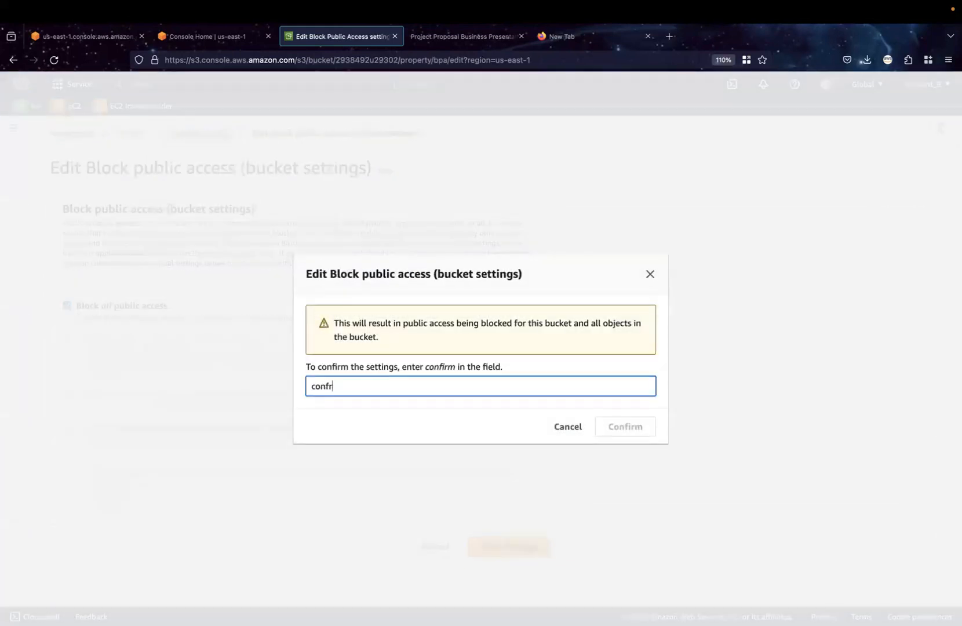
key("BackSpace")
type("irm")
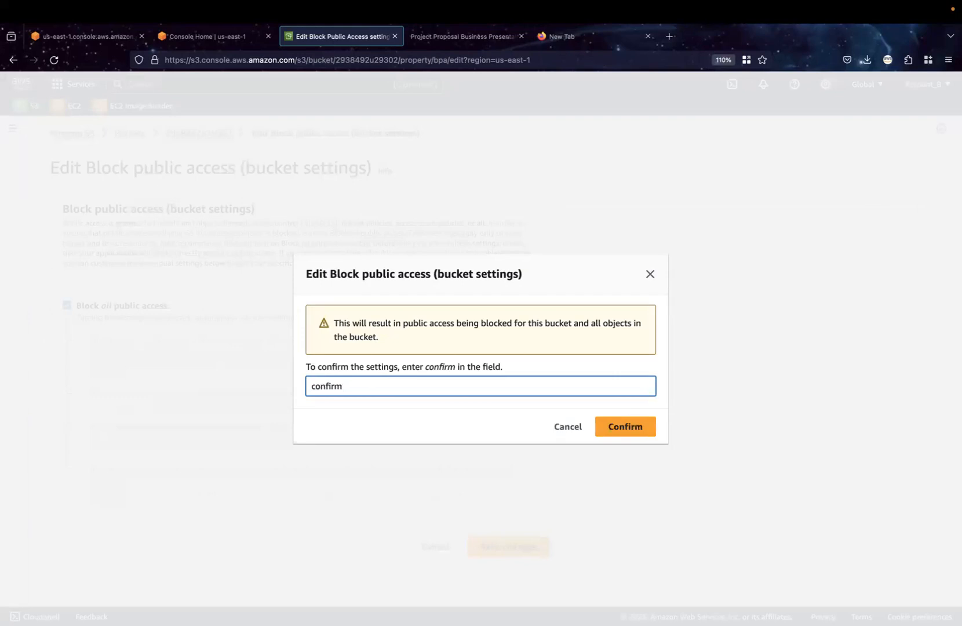
left_click(609, 429)
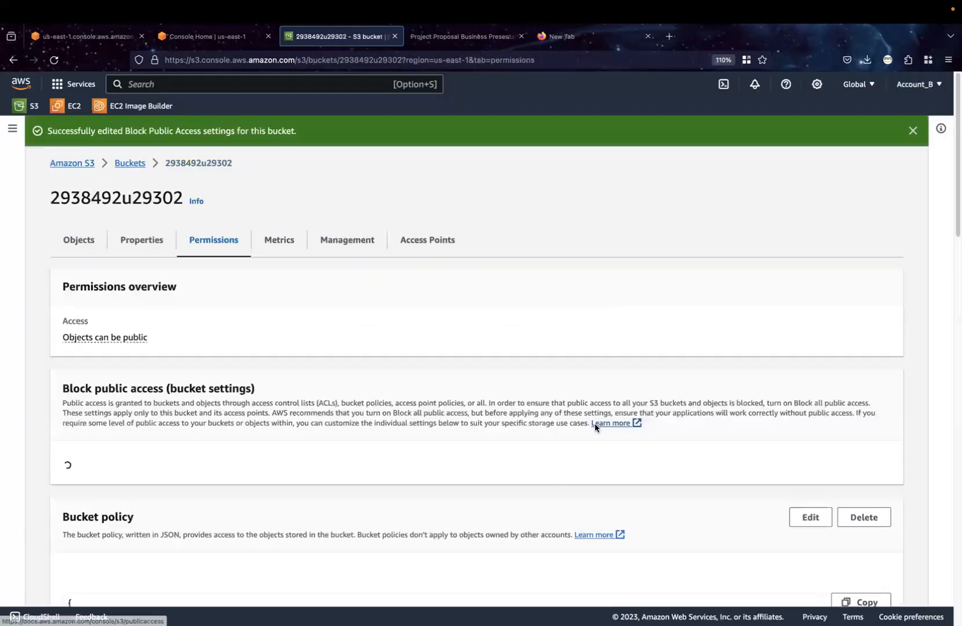
Copy the object URL of account_activities_202310.csv, load it in a new browser tab to test public access, and highlight the response
left_click(75, 241)
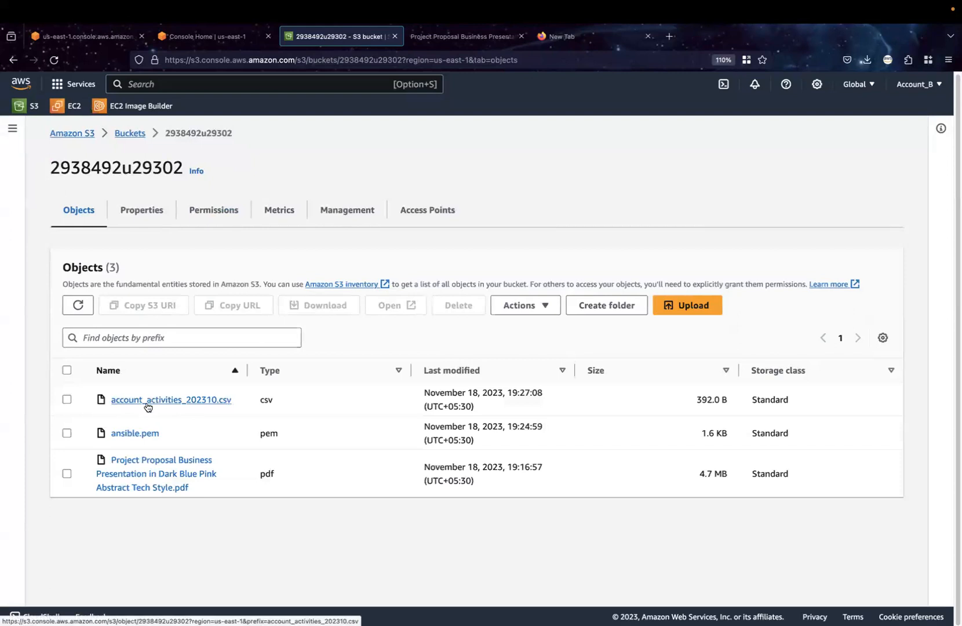
left_click(129, 400)
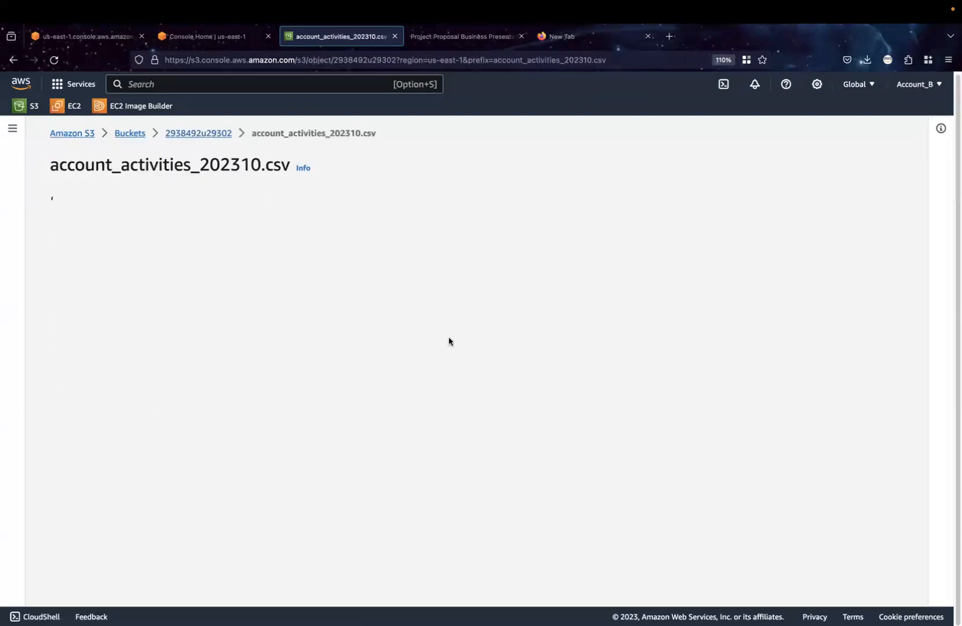
left_click(498, 450)
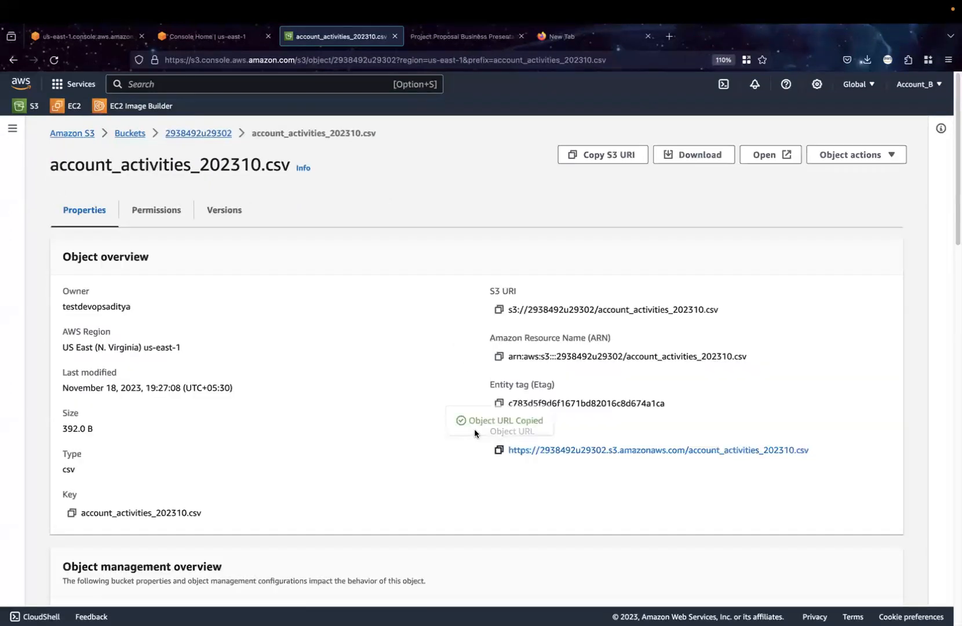
left_click(670, 36)
left_click(656, 61)
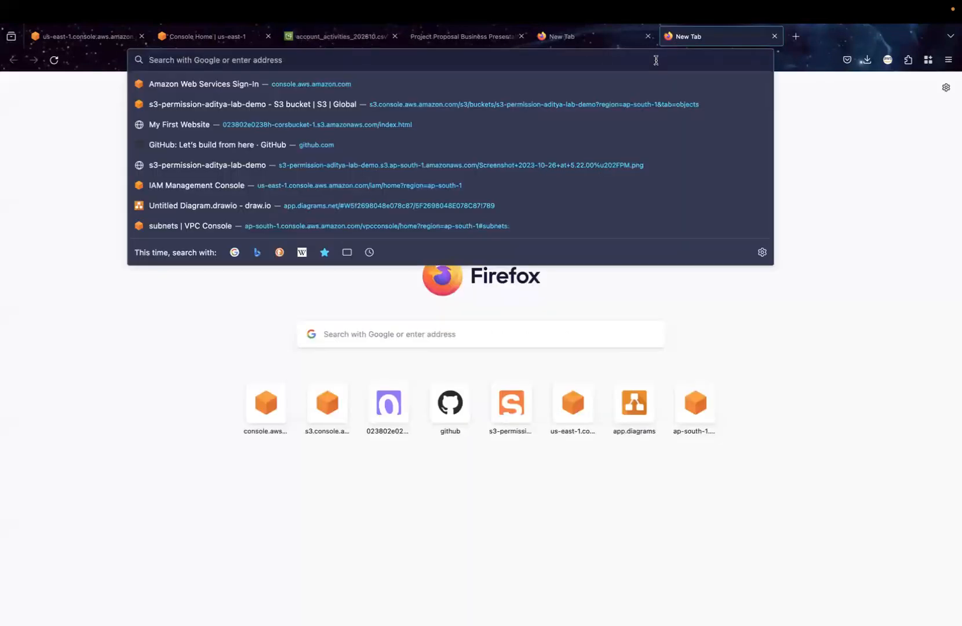
key("super+v")
key("Return")
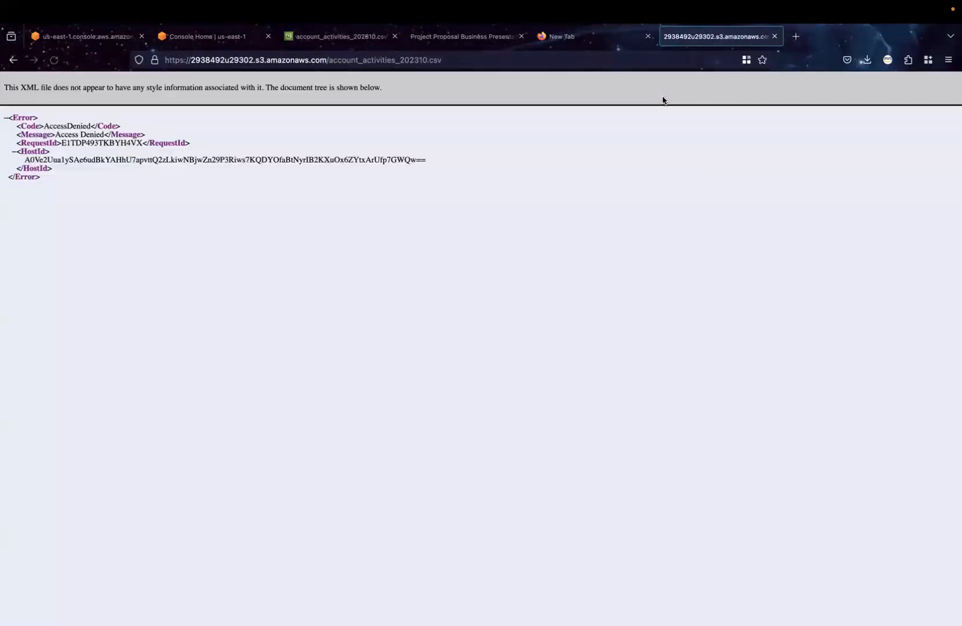
left_click_drag(187, 186, 172, 146)
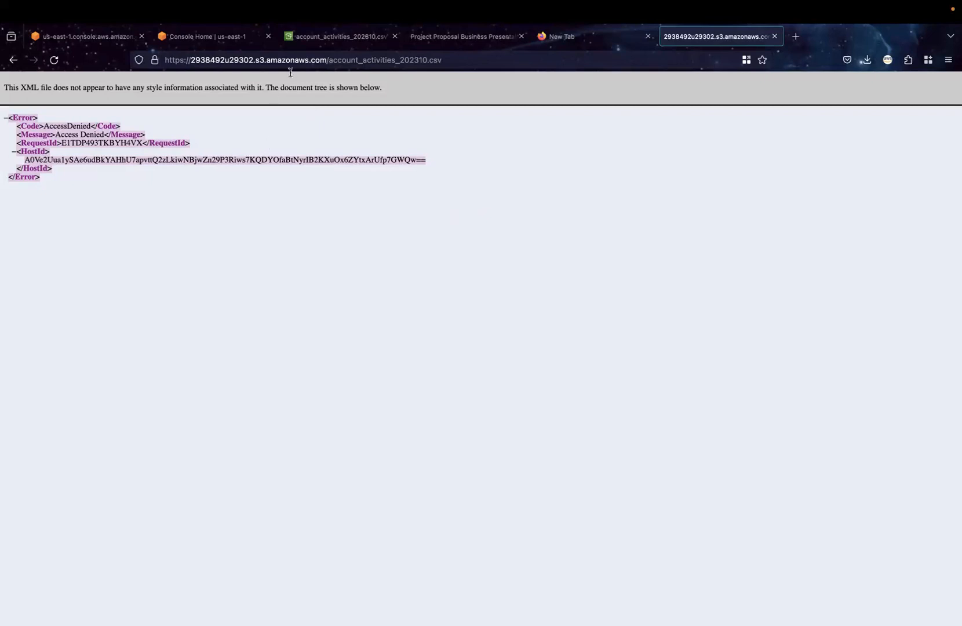
Return to bucket 2938492u29302 in the S3 console and look through its properties
left_click(339, 36)
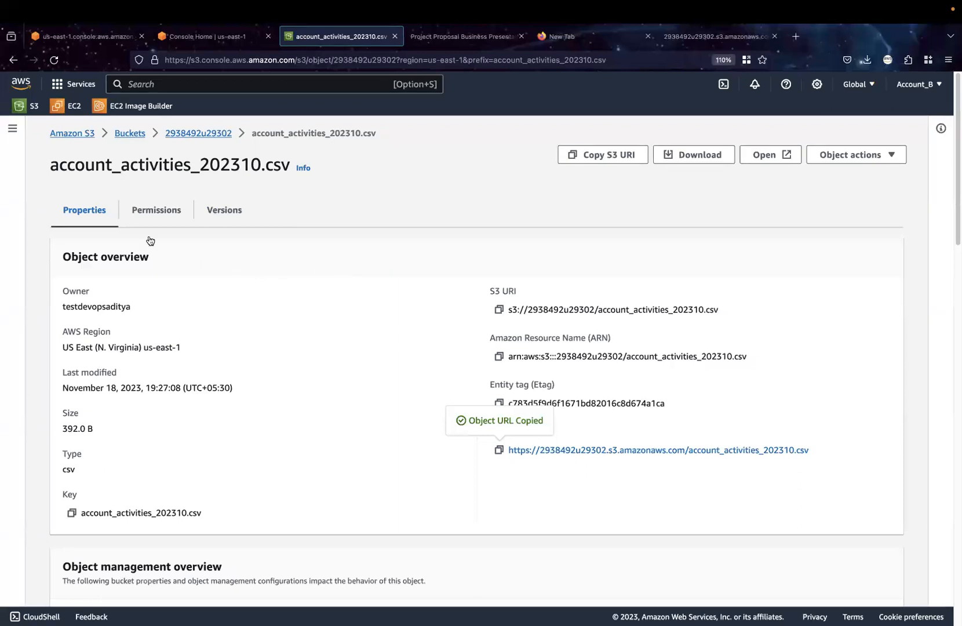
left_click(197, 135)
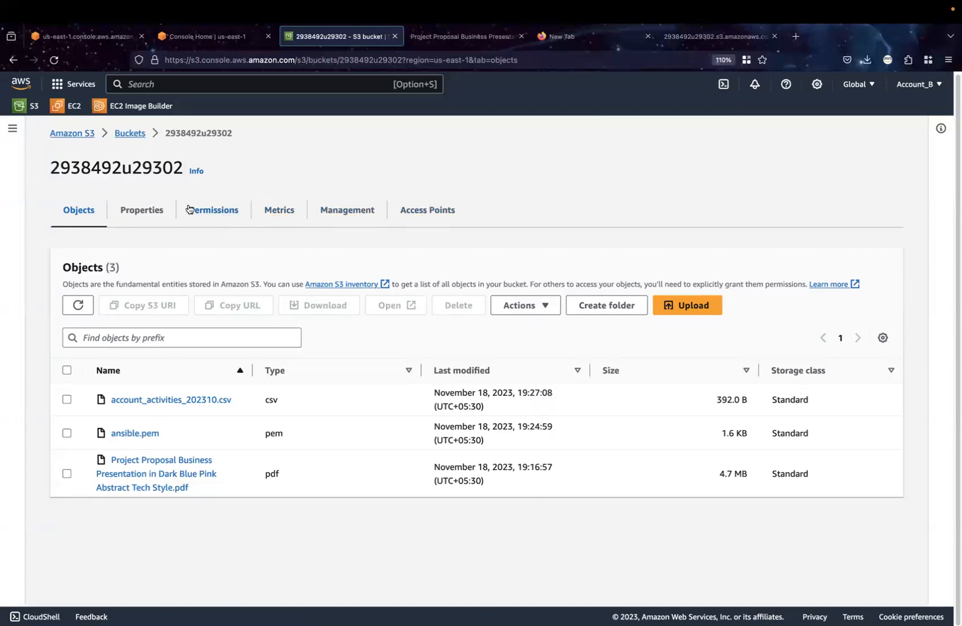
left_click(133, 210)
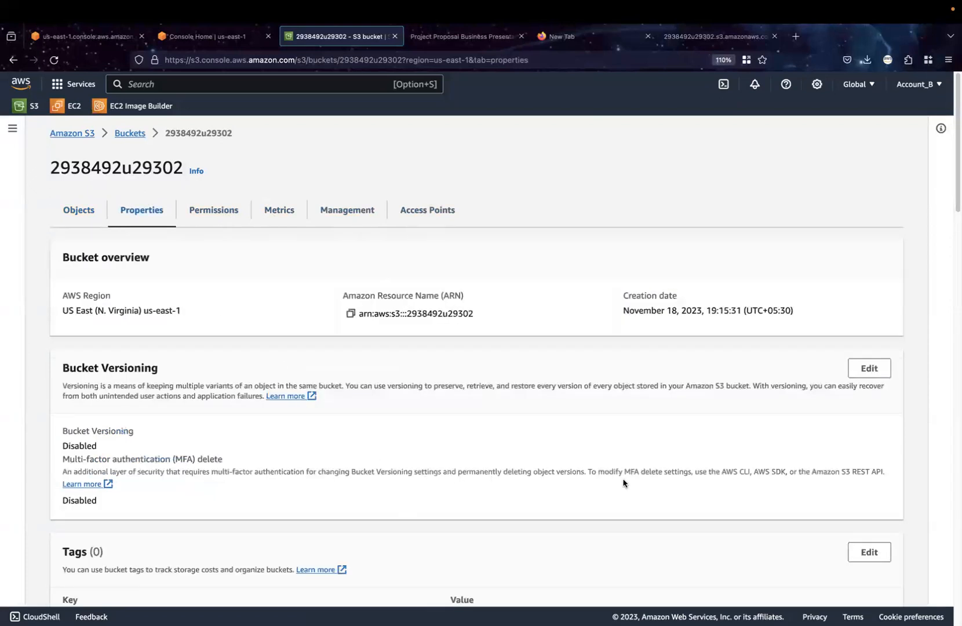
scroll(804, 438, "down", 7)
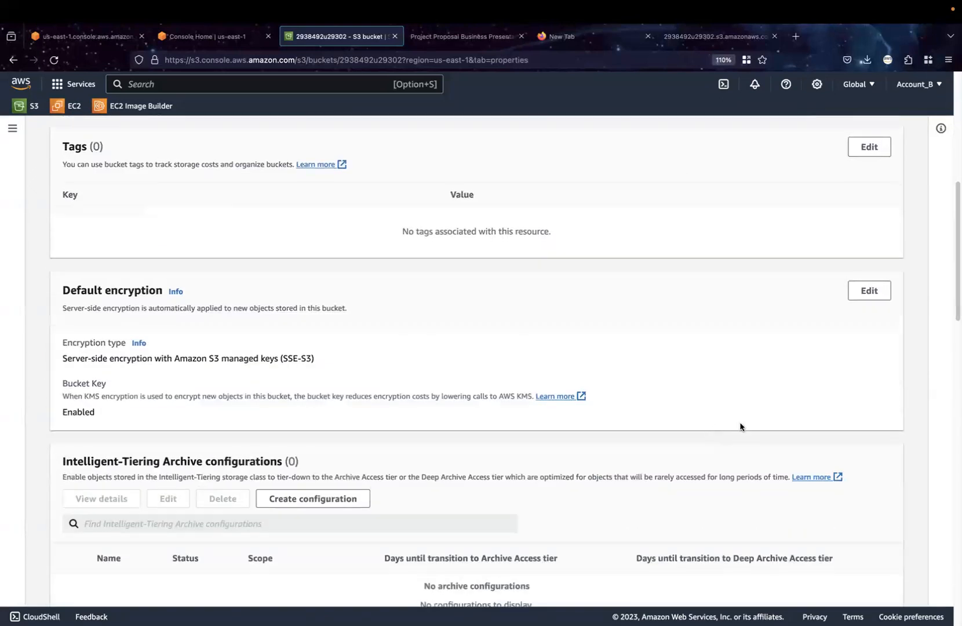
scroll(723, 430, "up", 10)
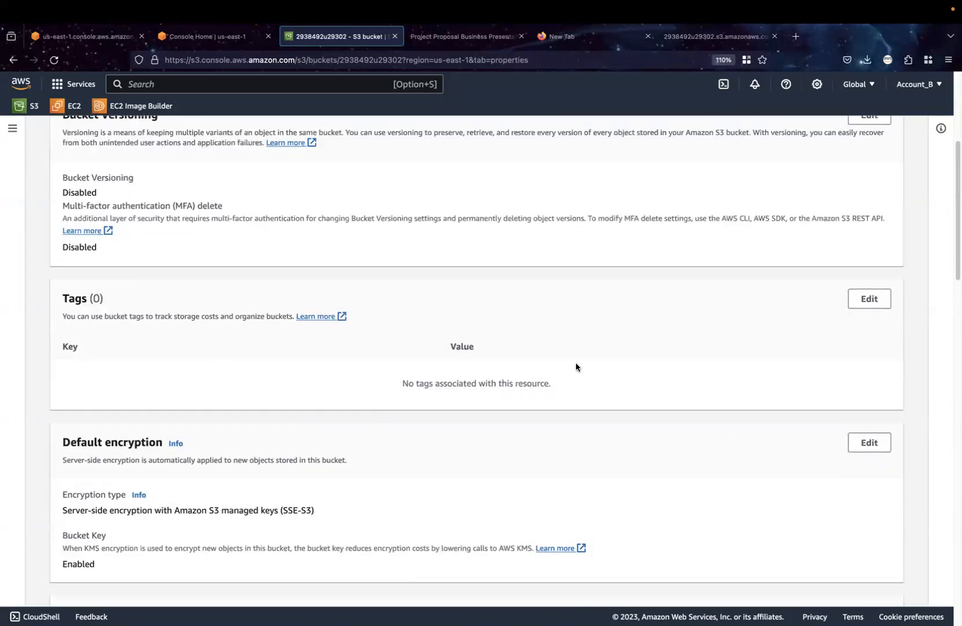
Review the Object Ownership setting in the bucket's permissions, highlighting the sentence about the object writer, and return to the bucket list
left_click(212, 156)
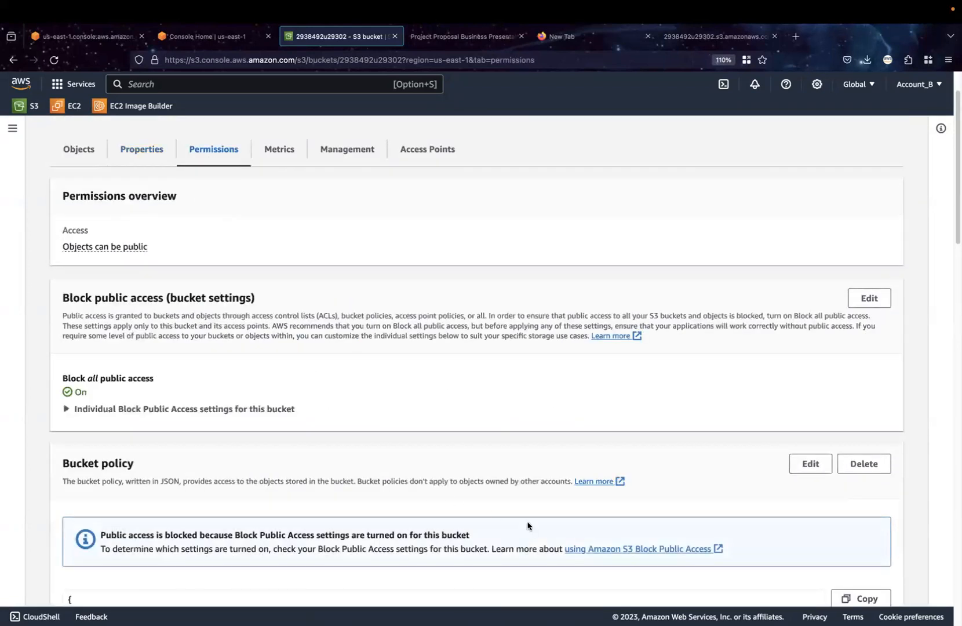
scroll(464, 516, "down", 3)
scroll(431, 511, "down", 7)
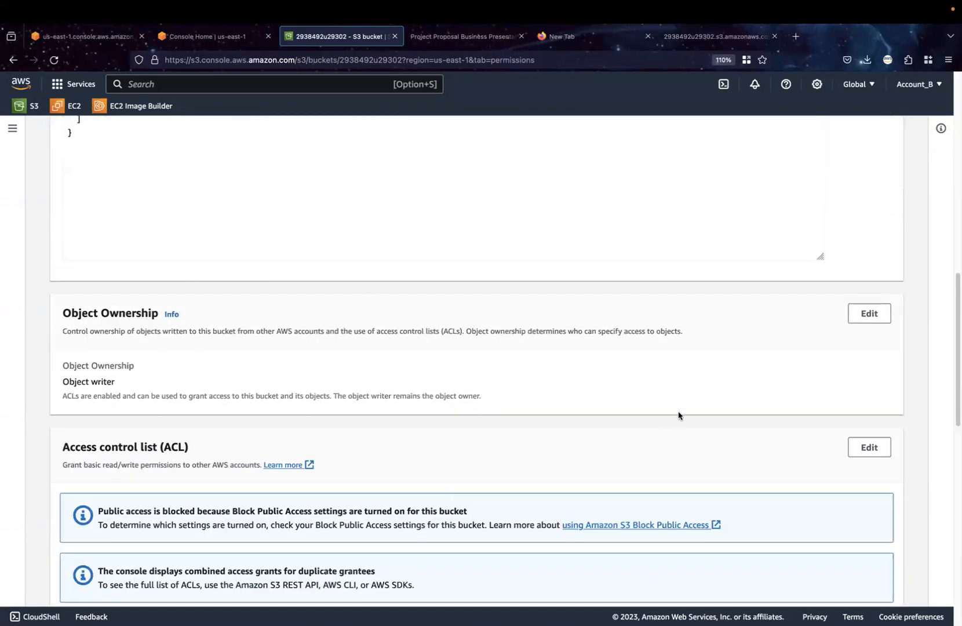
left_click_drag(156, 366, 70, 367)
left_click_drag(125, 385, 487, 403)
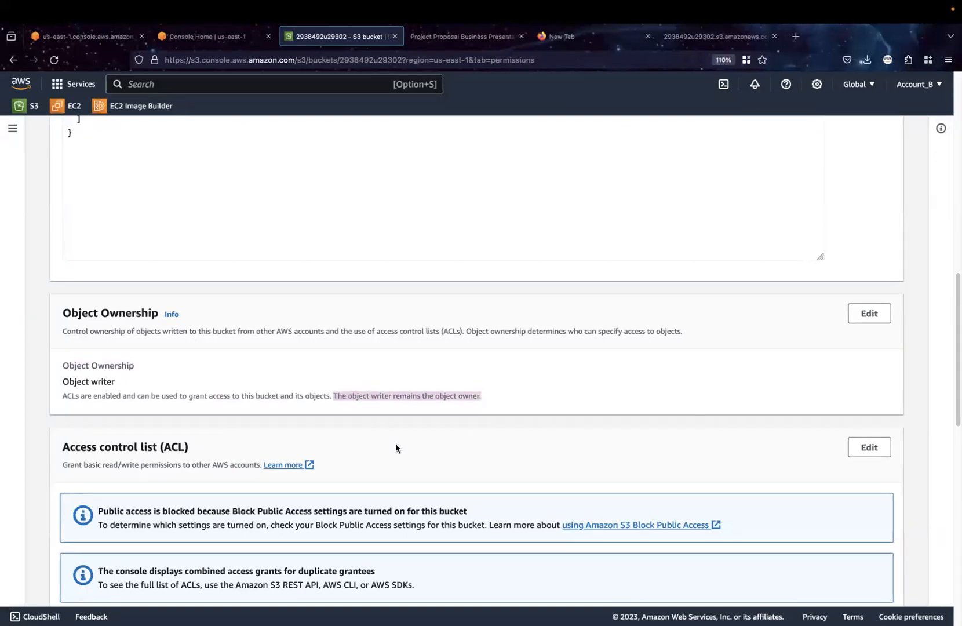
left_click(492, 400)
left_click_drag(485, 397, 334, 396)
scroll(328, 420, "up", 15)
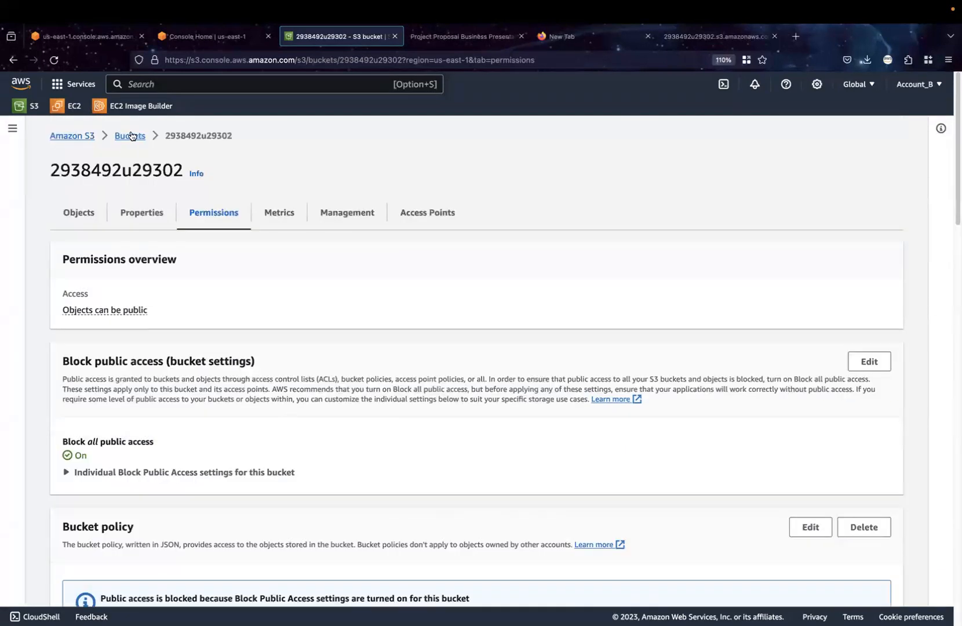
left_click(131, 136)
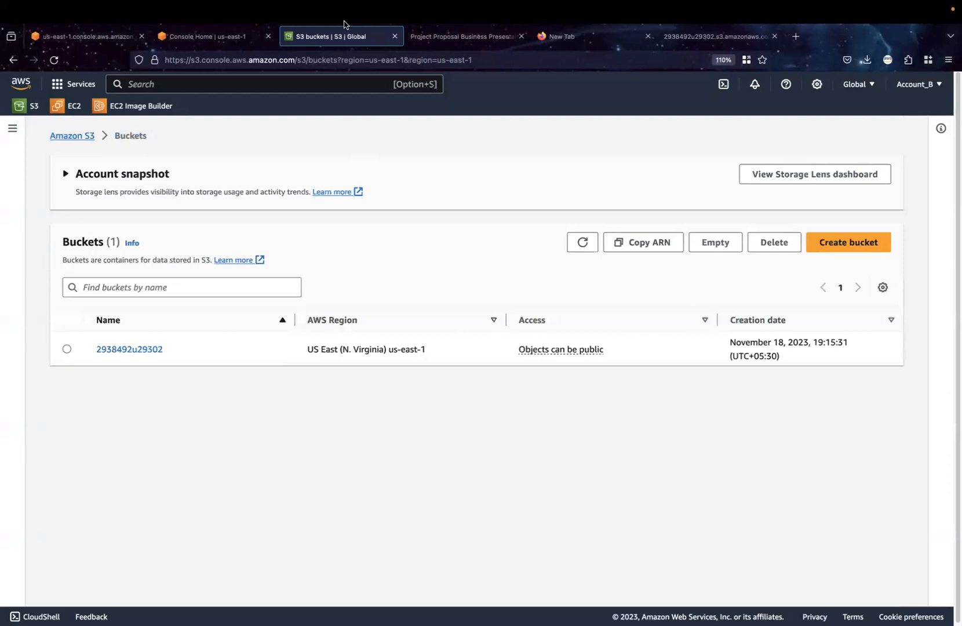
mouse_move(343, 20)
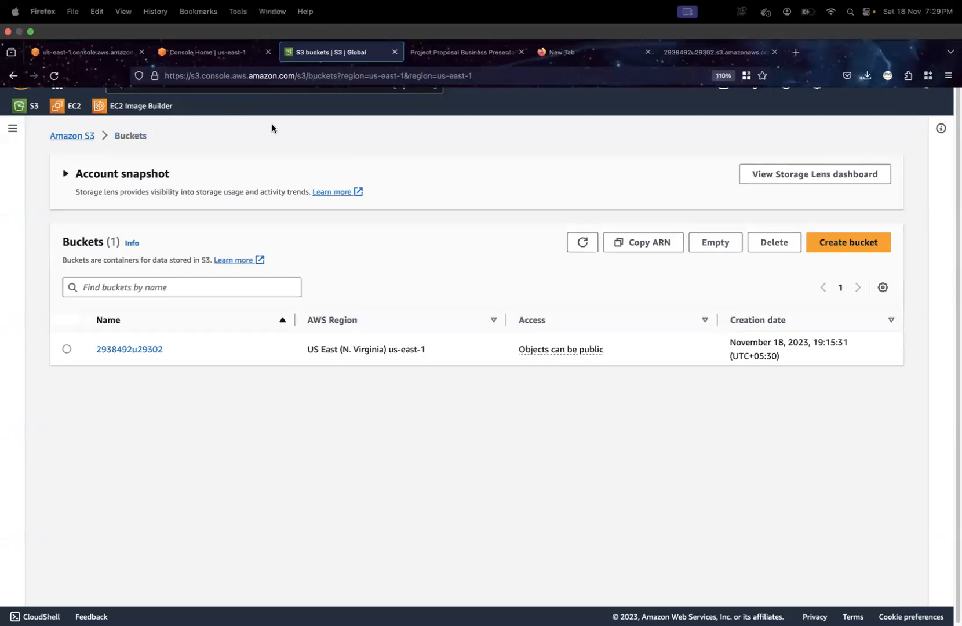
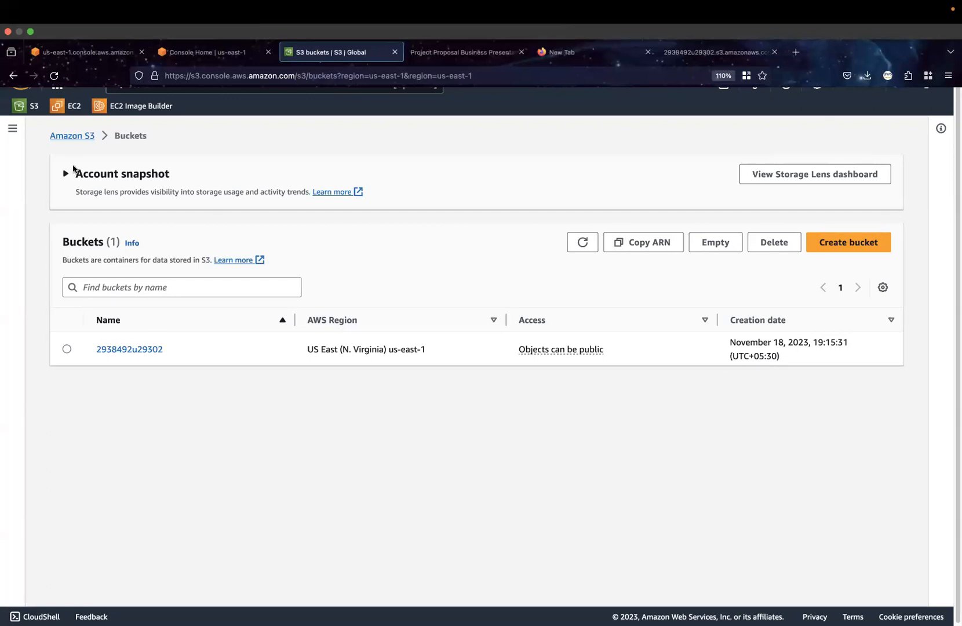
Reopen bucket 2938492u29302 from the S3 bucket list and review its Block public access and bucket policy settings
left_click(80, 137)
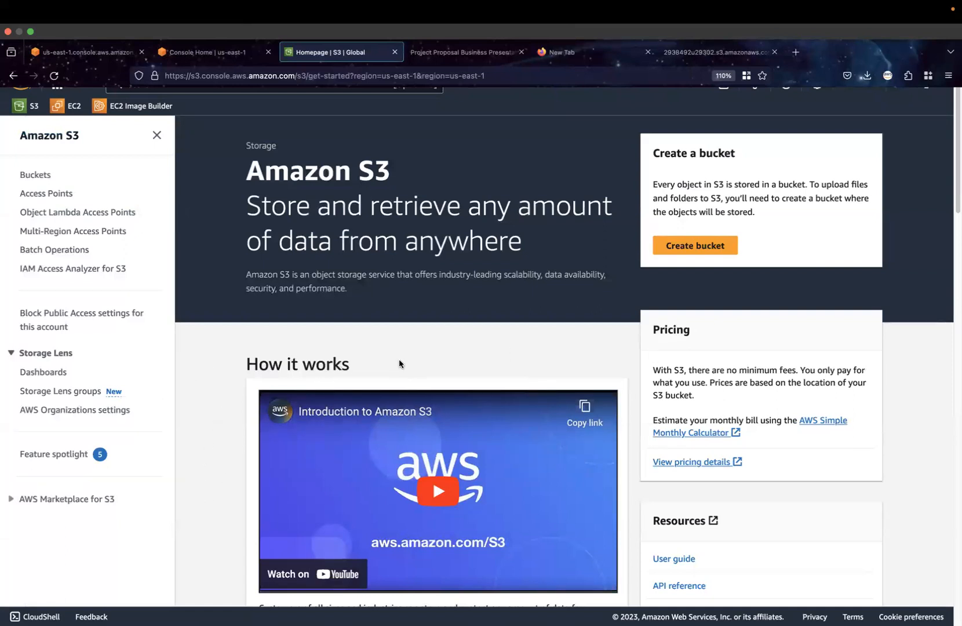
left_click(26, 106)
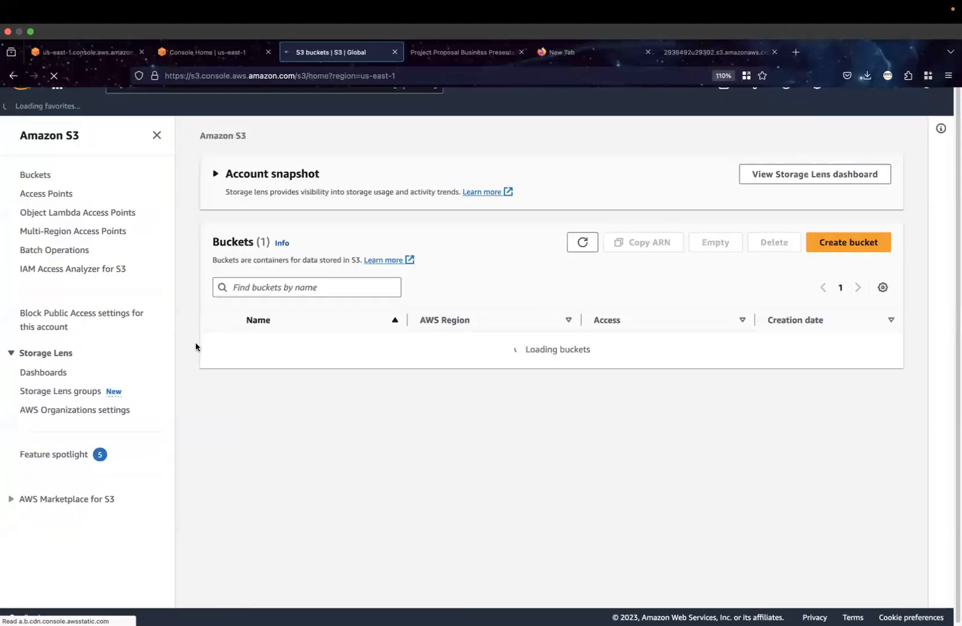
left_click(280, 350)
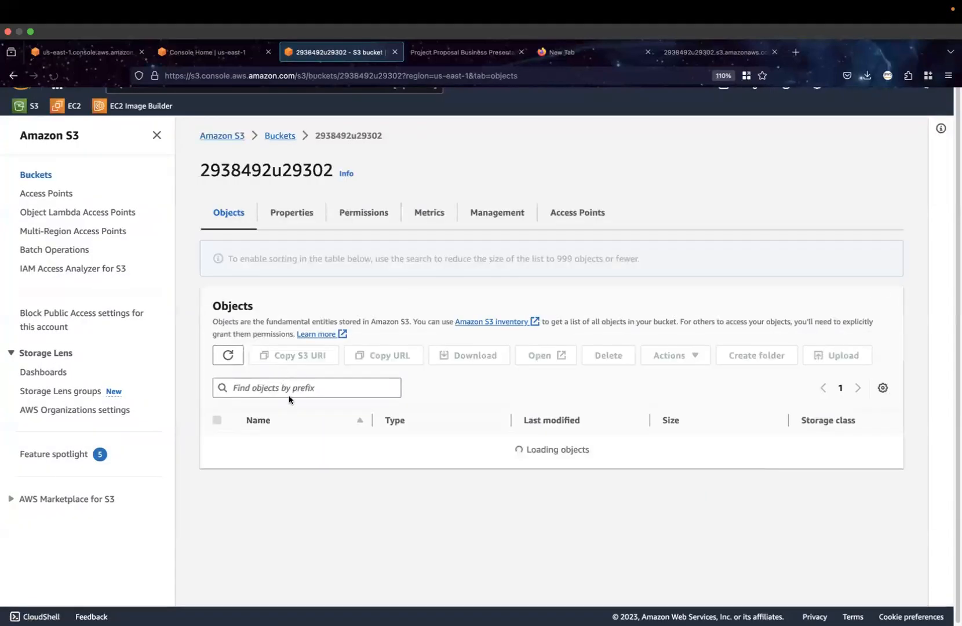
left_click(303, 214)
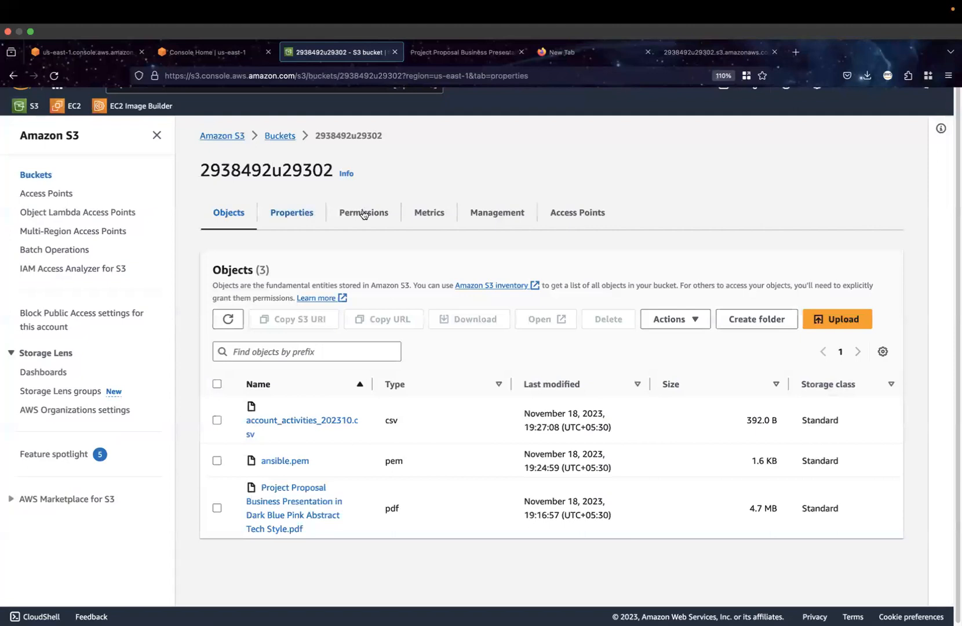
left_click(363, 214)
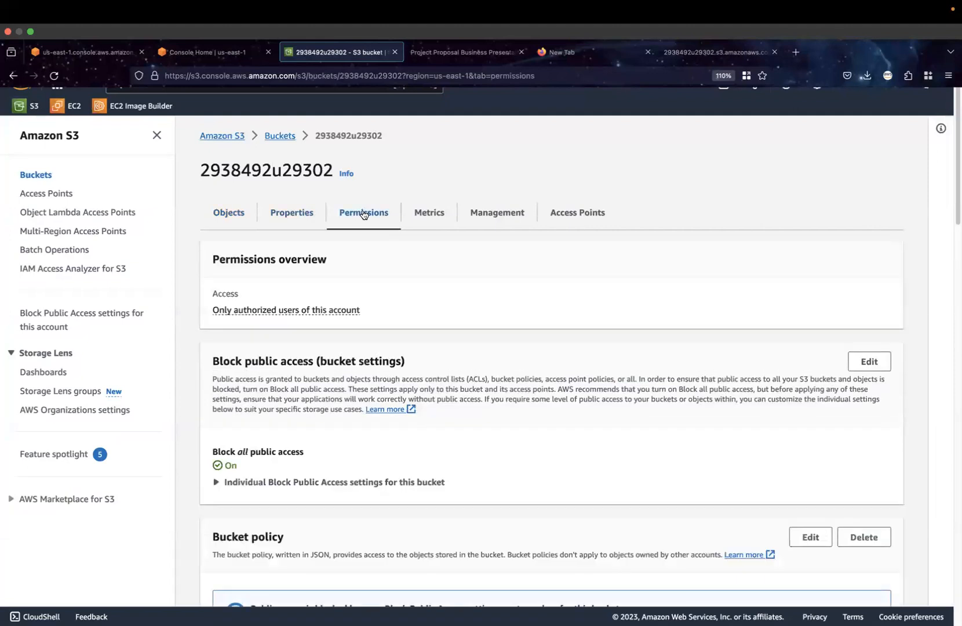
scroll(353, 463, "down", 3)
scroll(352, 464, "down", 3)
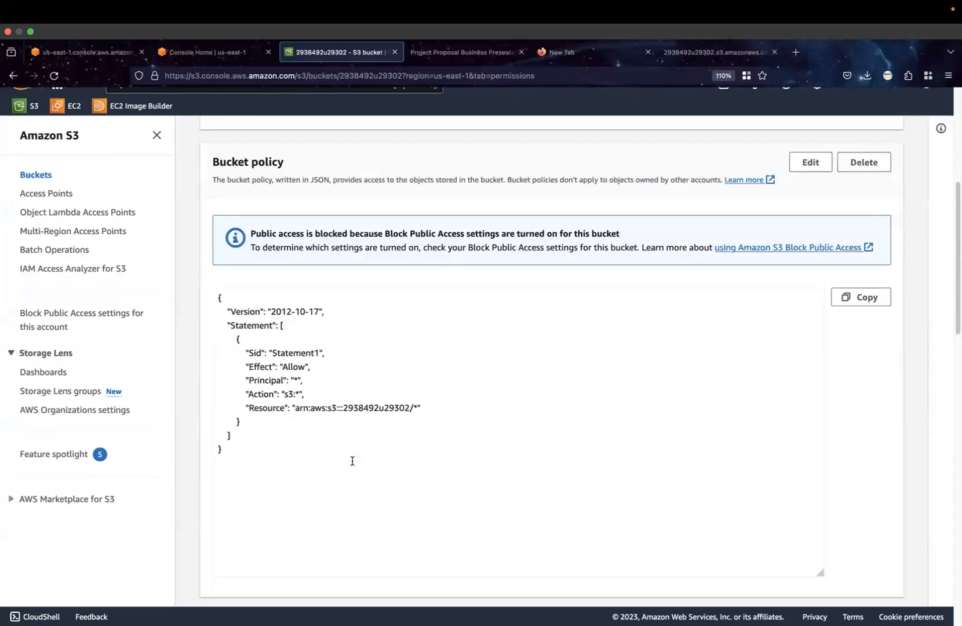
scroll(351, 449, "up", 5)
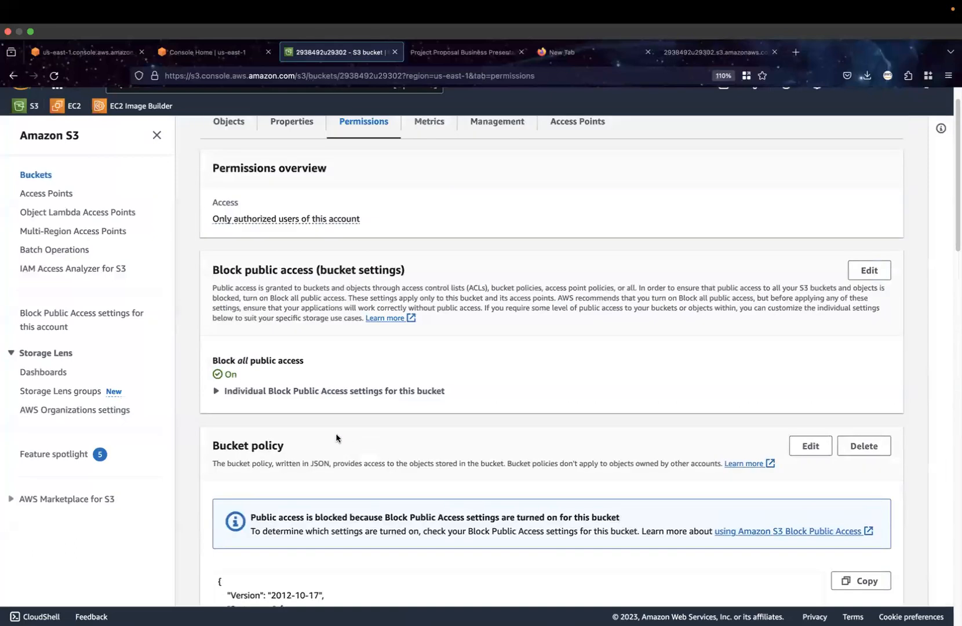
scroll(323, 363, "up", 2)
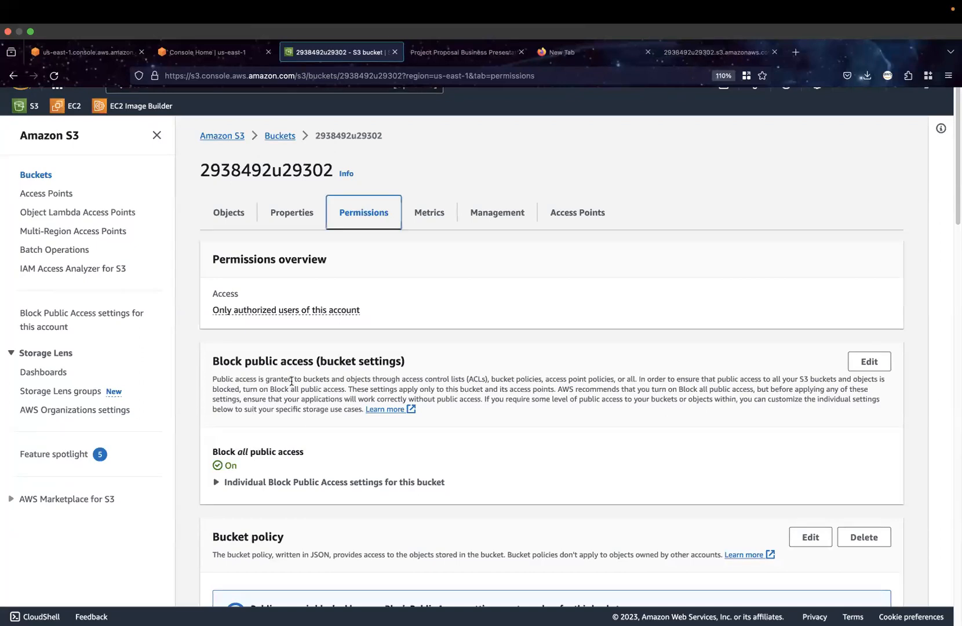
Switch to the OpenBoard whiteboard, clear the old diagram and sketch two bucket shapes side by side
key("super+Tab")
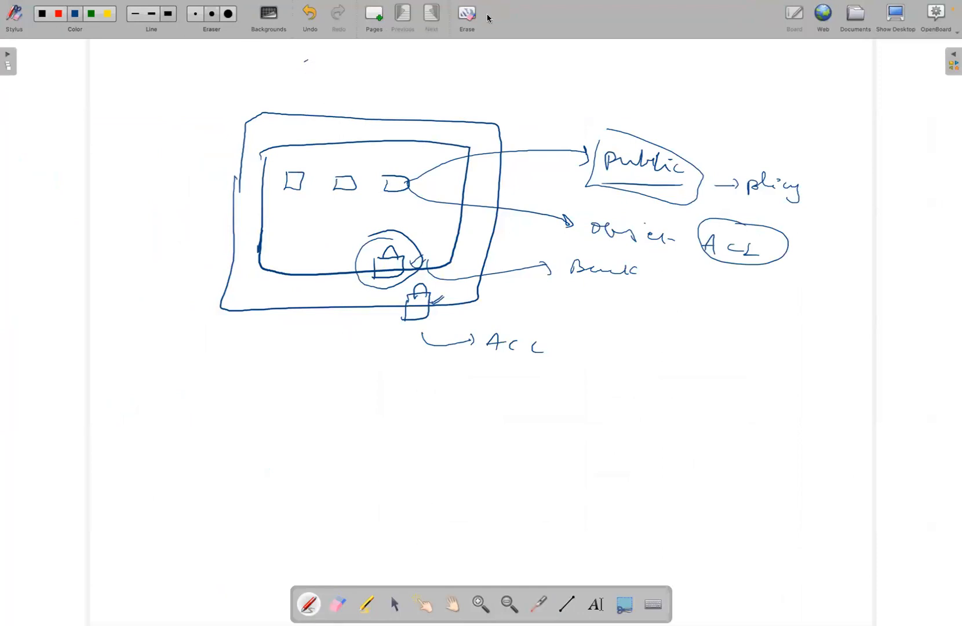
left_click(467, 23)
mouse_move(182, 196)
left_mouse_down()
mouse_move(186, 294)
mouse_move(323, 230)
mouse_move(312, 166)
left_mouse_up()
mouse_move(172, 217)
left_mouse_down()
mouse_move(299, 181)
mouse_move(158, 171)
mouse_move(293, 168)
left_mouse_up()
left_click_drag(501, 185, 589, 169)
mouse_move(483, 202)
left_mouse_down()
mouse_move(493, 296)
mouse_move(587, 180)
left_mouse_up()
left_click_drag(481, 199, 589, 169)
left_click_drag(469, 196, 518, 185)
Draw a downward arrow below the first bucket and handwrite a "Static W hosting" label under it
mouse_move(284, 307)
left_mouse_down()
mouse_move(288, 348)
mouse_move(296, 328)
left_mouse_up()
mouse_move(279, 371)
left_mouse_down()
mouse_move(276, 387)
mouse_move(296, 396)
mouse_move(307, 380)
left_mouse_up()
mouse_move(307, 374)
left_mouse_down()
mouse_move(316, 390)
mouse_move(337, 378)
left_mouse_up()
mouse_move(352, 372)
left_mouse_down()
mouse_move(343, 382)
mouse_move(394, 336)
left_mouse_up()
left_click_drag(394, 355, 445, 332)
left_click_drag(438, 323, 467, 331)
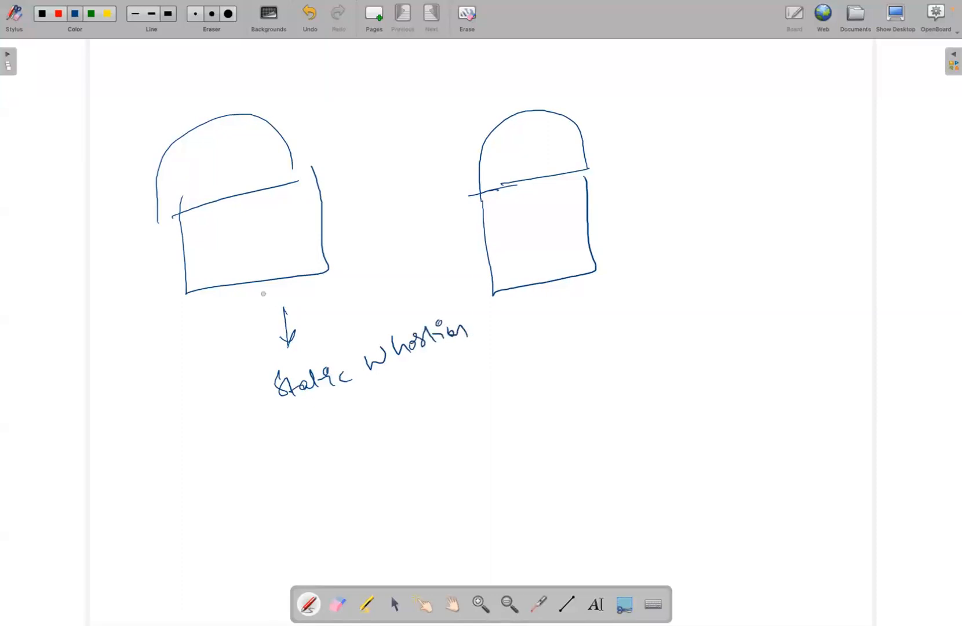
Handwrite "index.html" inside the first bucket and underline it
mouse_move(216, 255)
left_mouse_down()
mouse_move(244, 234)
mouse_move(254, 251)
left_mouse_up()
left_click_drag(255, 250, 273, 232)
left_click_drag(279, 228, 292, 239)
mouse_move(290, 233)
left_mouse_down()
mouse_move(298, 238)
mouse_move(314, 222)
left_mouse_up()
left_click_drag(221, 267, 292, 244)
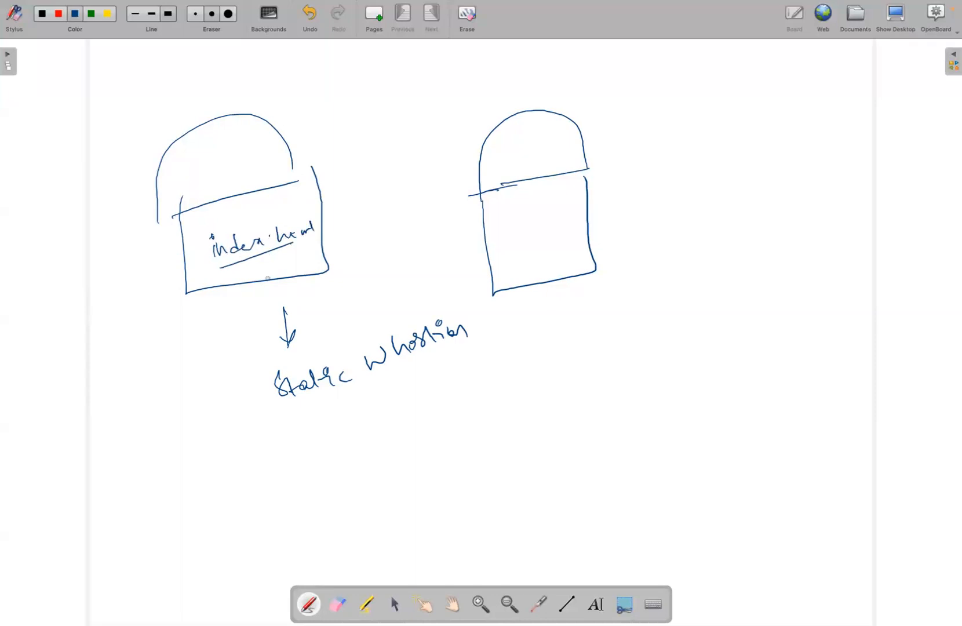
Handwrite a circled "html" beside the second bucket and draw a downward arrow beneath it
left_click_drag(662, 124, 673, 140)
left_click_drag(677, 142, 684, 133)
mouse_move(689, 125)
left_mouse_down()
mouse_move(700, 138)
mouse_move(718, 137)
left_mouse_up()
left_click_drag(659, 154, 689, 200)
mouse_move(678, 194)
left_mouse_down()
mouse_move(703, 191)
mouse_move(688, 210)
left_mouse_up()
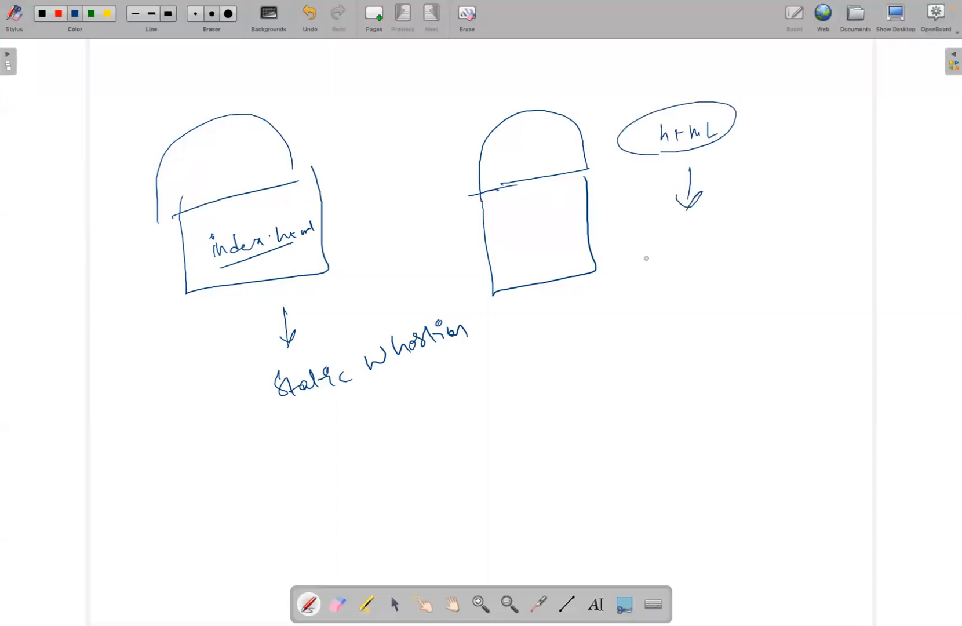
Handwrite a circled "Web" below the html arrow and sketch a small box containing a circled "UI" beside it
mouse_move(635, 248)
left_mouse_down()
mouse_move(653, 270)
mouse_move(687, 261)
left_mouse_up()
mouse_move(674, 253)
left_mouse_down()
mouse_move(682, 265)
mouse_move(629, 287)
mouse_move(643, 244)
left_mouse_up()
mouse_move(765, 158)
left_mouse_down()
mouse_move(823, 213)
mouse_move(803, 156)
left_mouse_up()
mouse_move(776, 196)
left_mouse_down()
mouse_move(776, 204)
mouse_move(796, 204)
left_mouse_up()
left_click_drag(803, 189, 800, 168)
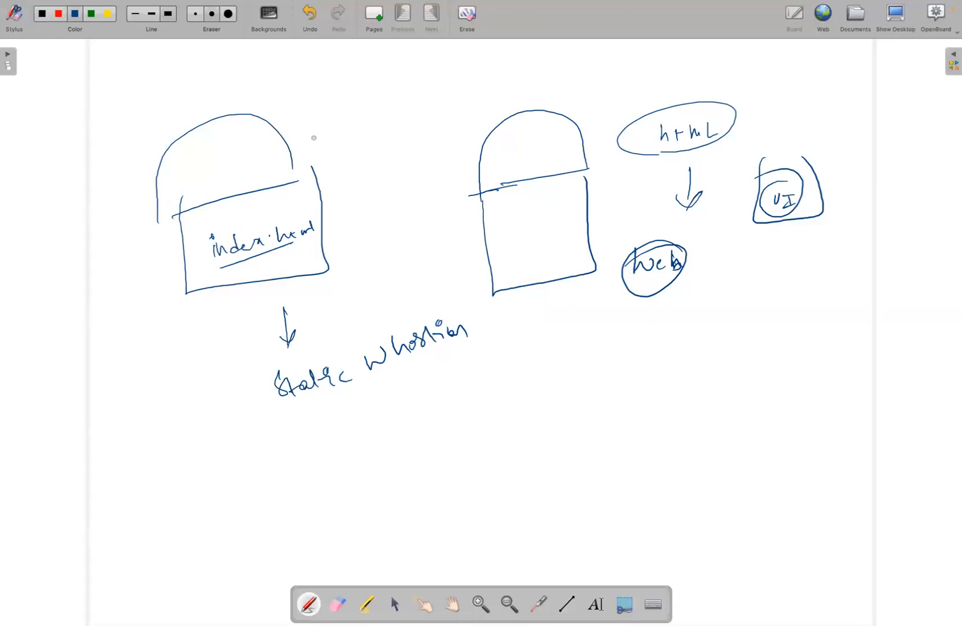
Circle "index.html" in the first bucket and handwrite a fetch call with an underlined HTML file name below the second bucket
mouse_move(223, 268)
left_mouse_down()
mouse_move(299, 237)
mouse_move(198, 261)
mouse_move(319, 229)
mouse_move(280, 222)
left_mouse_up()
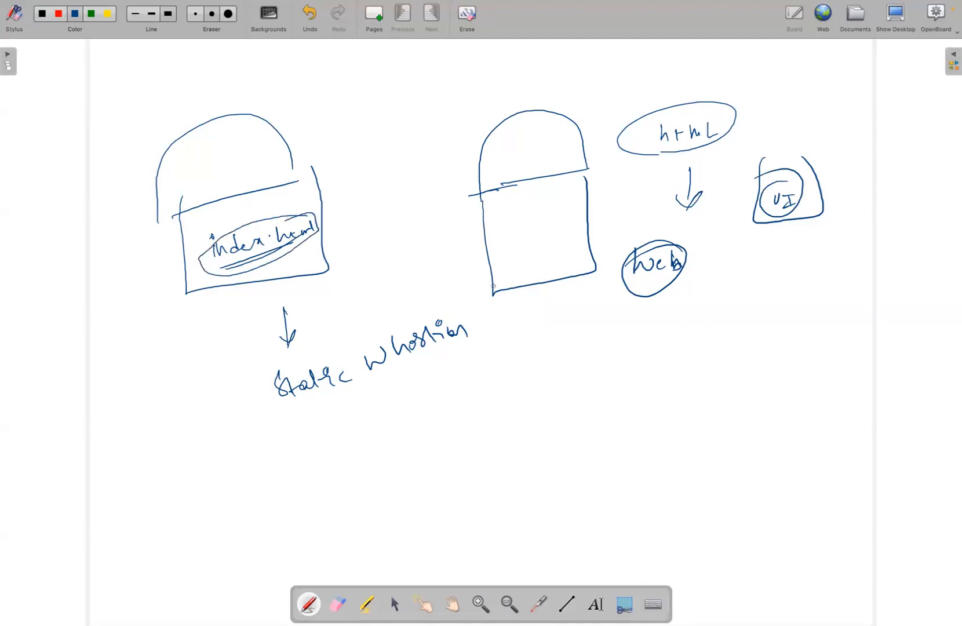
mouse_move(566, 350)
left_mouse_down()
mouse_move(560, 388)
mouse_move(666, 373)
left_mouse_up()
left_click_drag(732, 315, 751, 346)
left_click_drag(665, 362, 751, 328)
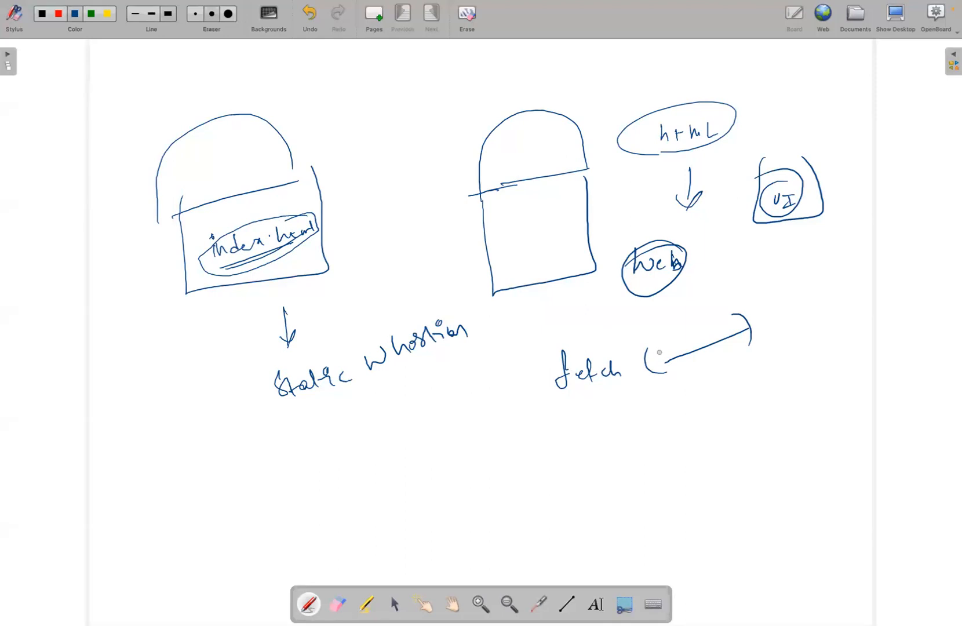
mouse_move(666, 341)
left_mouse_down()
mouse_move(673, 348)
mouse_move(692, 332)
mouse_move(734, 324)
left_mouse_up()
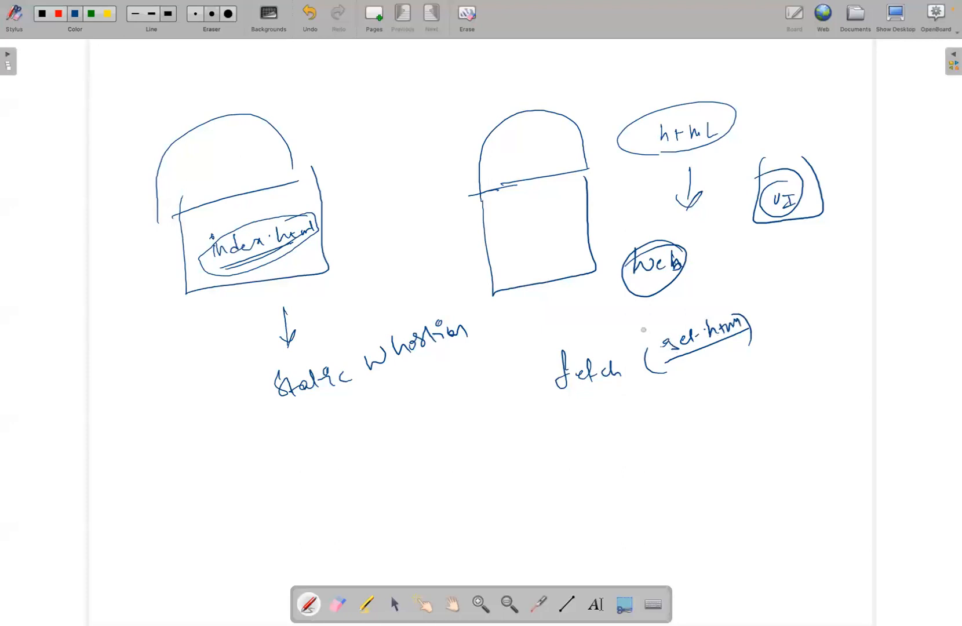
left_click_drag(739, 290, 737, 296)
Clear the board and sketch two boxes labelled f1 and f2, joined by an arrow from f1 to f2
left_click(474, 30)
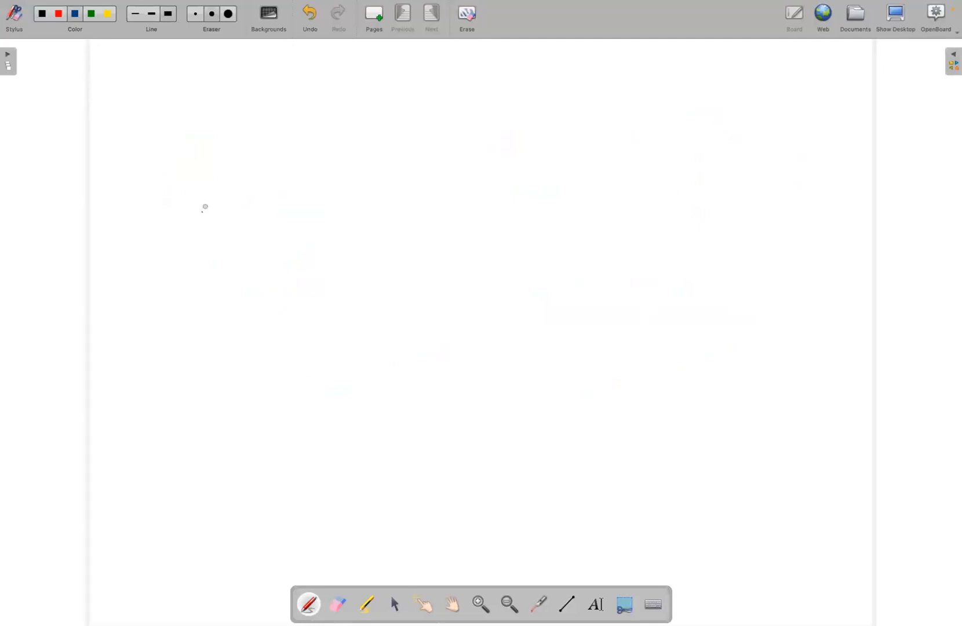
mouse_move(259, 184)
left_mouse_down()
mouse_move(308, 182)
mouse_move(253, 184)
left_mouse_up()
mouse_move(495, 220)
left_mouse_down()
mouse_move(550, 177)
mouse_move(495, 221)
left_mouse_up()
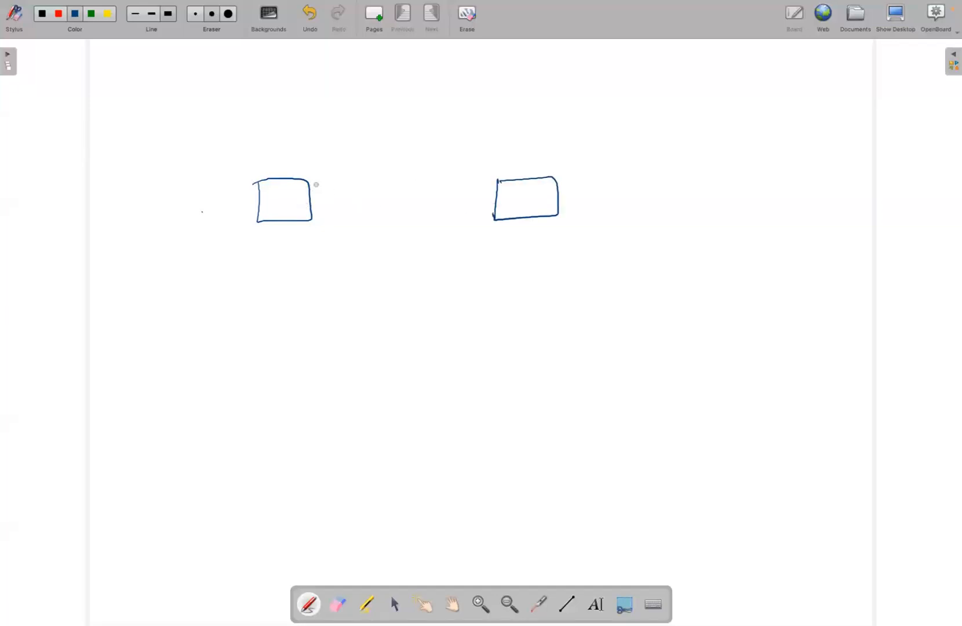
left_click_drag(276, 263, 279, 271)
left_click_drag(288, 265, 289, 271)
mouse_move(532, 253)
left_mouse_down()
mouse_move(521, 268)
mouse_move(553, 276)
left_mouse_up()
mouse_move(283, 199)
left_mouse_down()
mouse_move(477, 195)
mouse_move(528, 201)
mouse_move(520, 209)
left_mouse_up()
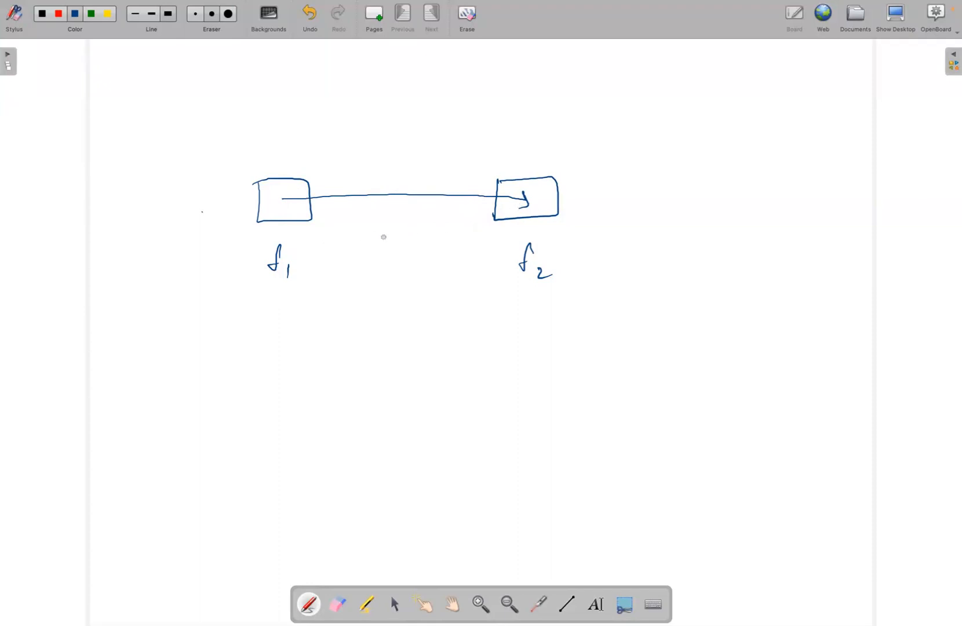
Draw an inner box inside f2 and handwrite "Origin" with a check mark above f1
mouse_move(514, 189)
left_mouse_down()
mouse_move(549, 214)
mouse_move(542, 190)
left_mouse_up()
left_click_drag(275, 148, 301, 137)
mouse_move(245, 116)
left_mouse_down()
mouse_move(268, 117)
mouse_move(283, 134)
left_mouse_up()
left_click(271, 116)
left_click(271, 123)
left_click(296, 112)
mouse_move(295, 120)
left_mouse_down()
mouse_move(297, 127)
mouse_move(309, 115)
left_mouse_up()
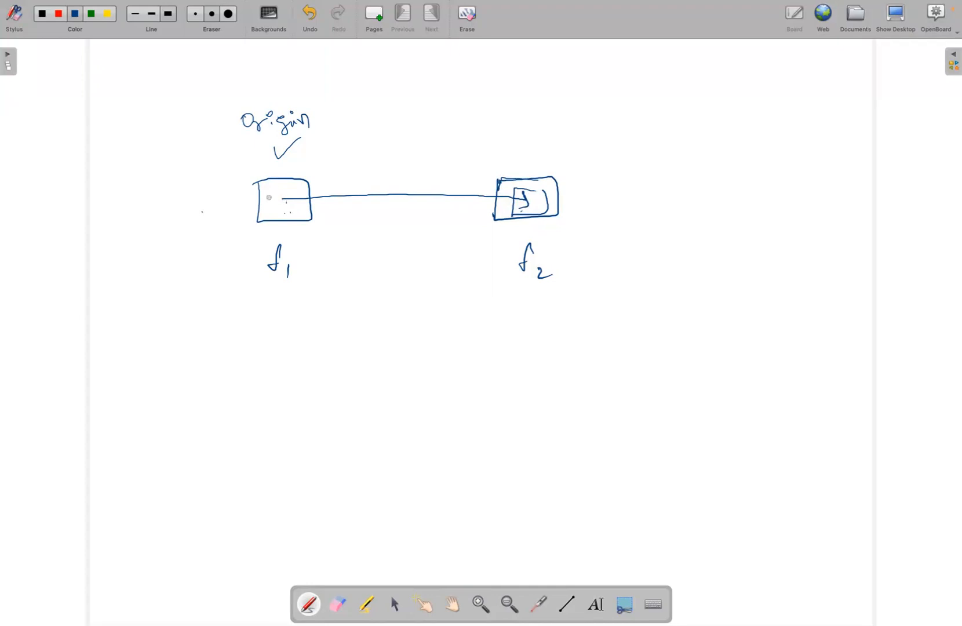
Handwrite and circle the index file name inside f1, and add two small boxes with an HTML label above f2
left_click_drag(276, 204, 301, 200)
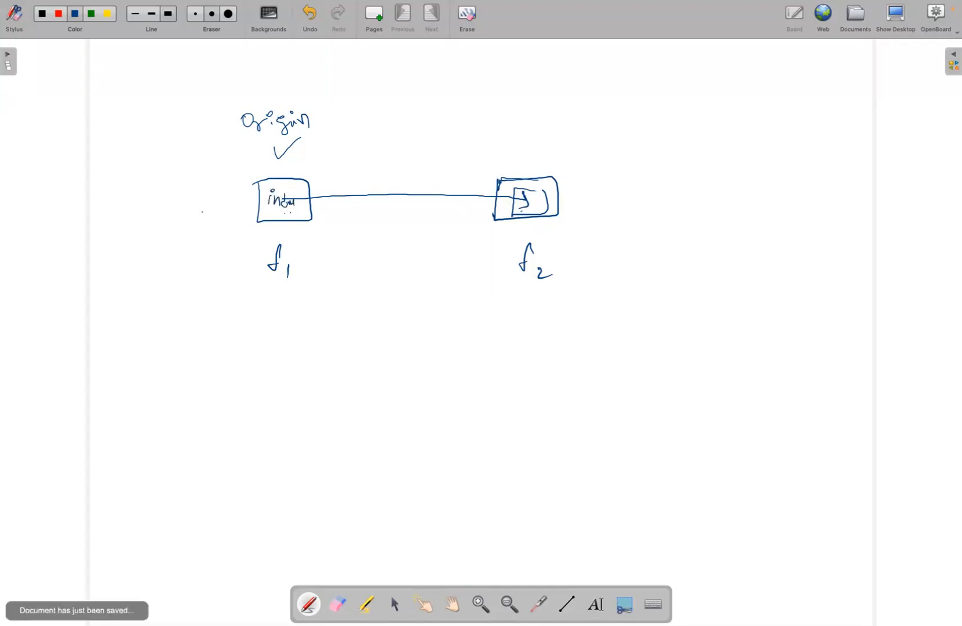
mouse_move(474, 128)
left_mouse_down()
mouse_move(472, 150)
mouse_move(469, 124)
left_mouse_up()
mouse_move(416, 102)
left_mouse_down()
mouse_move(412, 127)
mouse_move(427, 98)
mouse_move(412, 101)
left_mouse_up()
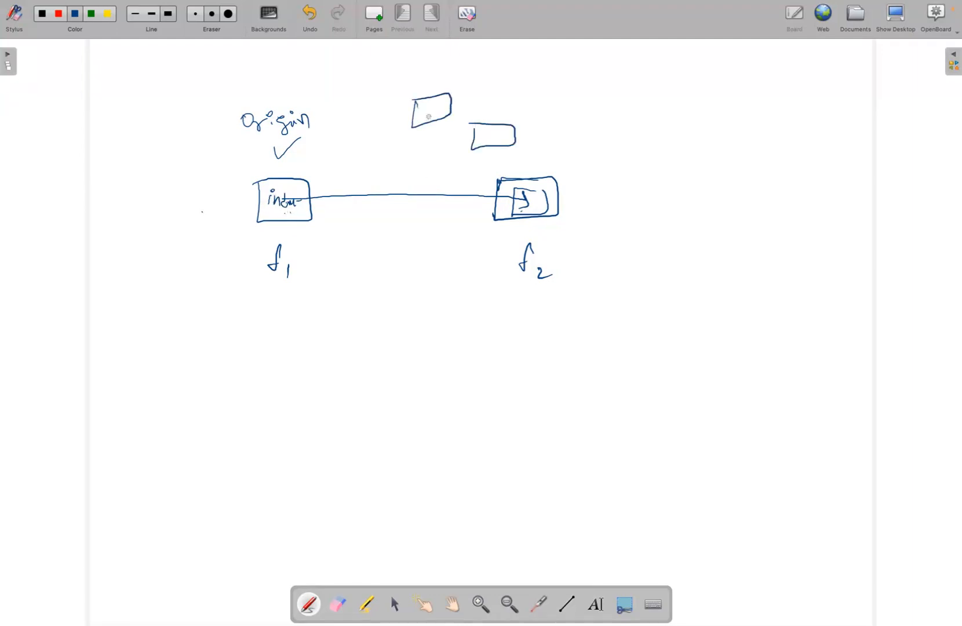
left_click_drag(470, 108, 533, 103)
mouse_move(290, 193)
left_mouse_down()
mouse_move(266, 189)
mouse_move(305, 184)
left_mouse_up()
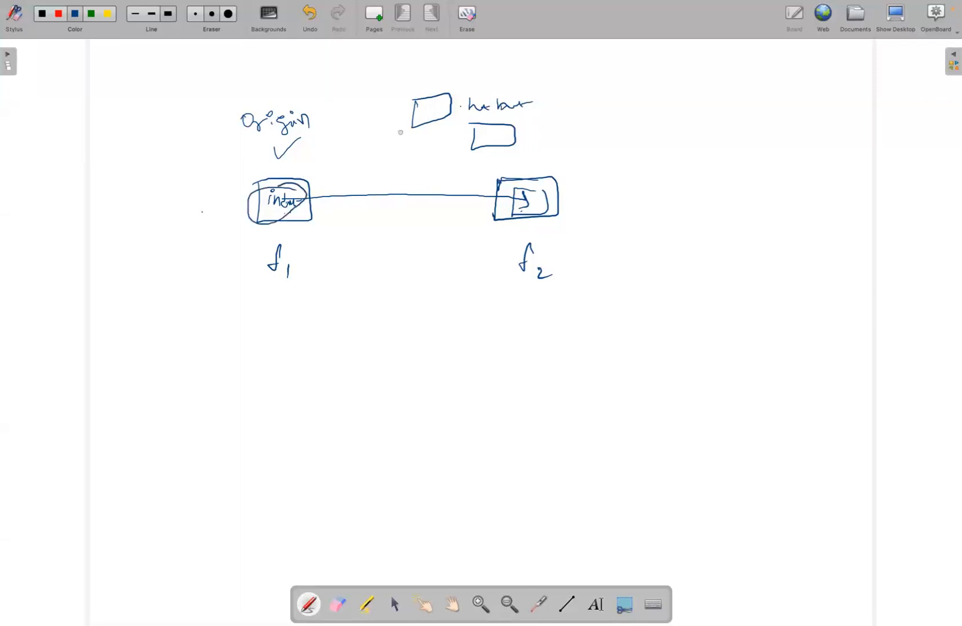
Draw connecting lines from the additional boxes and f2 back to f1
left_click_drag(417, 132, 320, 191)
left_click_drag(472, 164, 313, 198)
left_click_drag(492, 230, 326, 213)
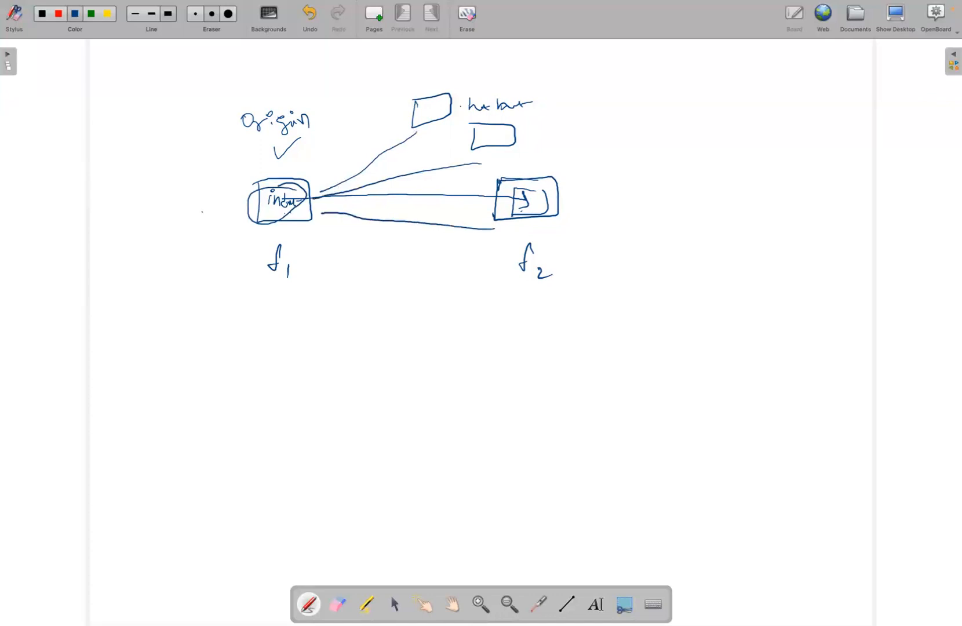
Sketch a large rounded box beside f2, handwrite an abbreviated static website label in it and underline the label
left_click_drag(599, 139, 589, 196)
mouse_move(594, 119)
left_mouse_down()
mouse_move(777, 232)
mouse_move(600, 138)
mouse_move(644, 140)
left_mouse_up()
mouse_move(657, 136)
left_mouse_down()
mouse_move(655, 152)
mouse_move(664, 144)
left_mouse_up()
left_click_drag(671, 143, 693, 146)
left_click_drag(704, 142, 740, 149)
left_click_drag(747, 153, 752, 152)
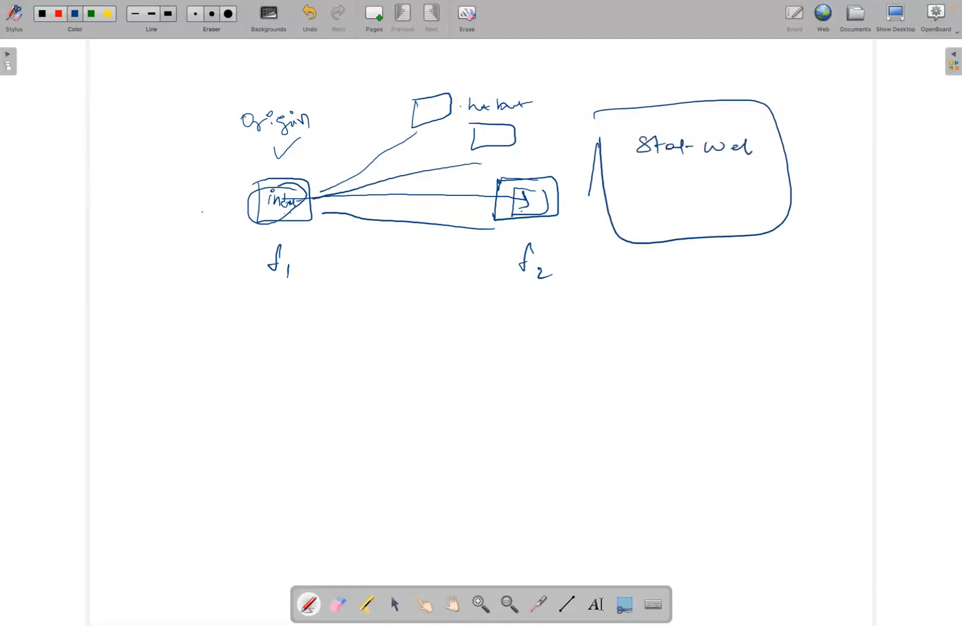
left_click_drag(657, 167, 757, 170)
Clear the board and sketch a bucket marked "origin" and "resource", containing a small box labelled "object"
left_click(467, 17)
left_click_drag(190, 190, 185, 246)
mouse_move(191, 186)
left_mouse_down()
mouse_move(207, 185)
mouse_move(207, 262)
mouse_move(176, 222)
mouse_move(267, 125)
mouse_move(300, 197)
left_mouse_up()
mouse_move(198, 308)
left_mouse_down()
mouse_move(237, 318)
mouse_move(298, 307)
left_mouse_up()
mouse_move(214, 219)
left_mouse_down()
mouse_move(211, 229)
mouse_move(250, 218)
left_mouse_up()
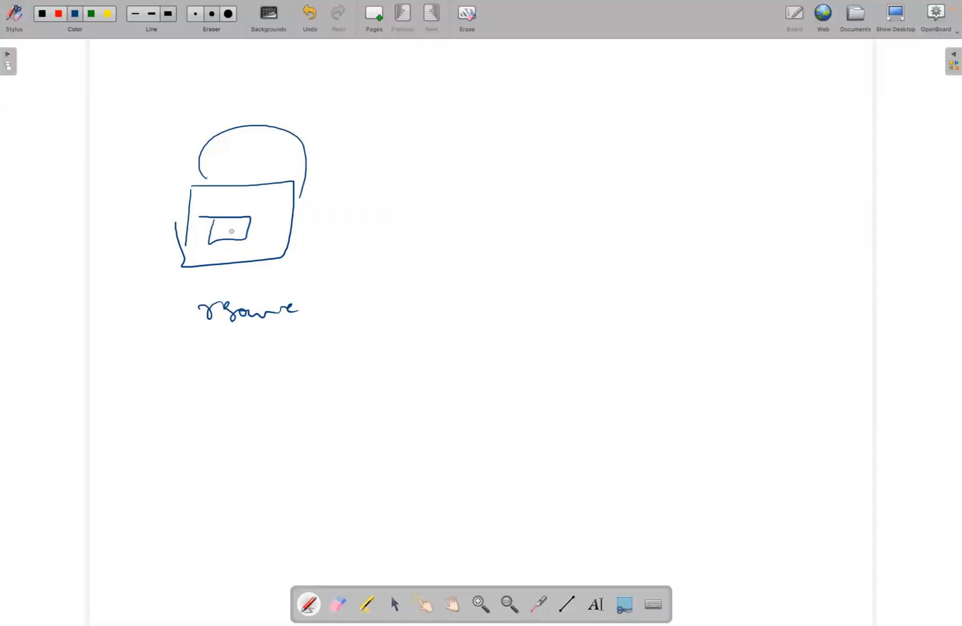
mouse_move(213, 221)
left_mouse_down()
mouse_move(170, 206)
mouse_move(146, 183)
mouse_move(163, 187)
mouse_move(182, 171)
left_mouse_up()
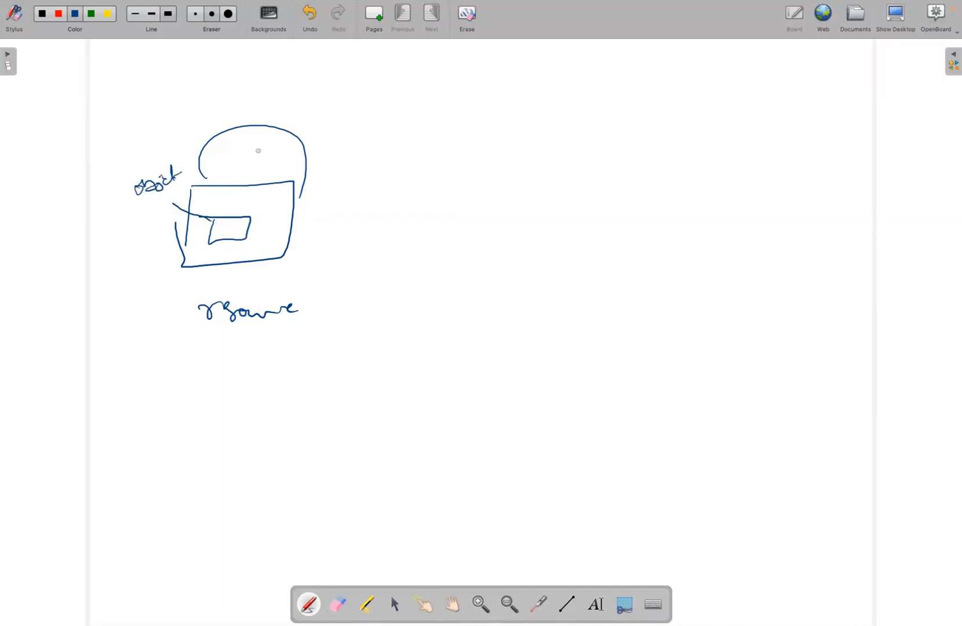
mouse_move(263, 98)
left_mouse_down()
mouse_move(268, 108)
mouse_move(296, 107)
mouse_move(296, 92)
left_mouse_up()
left_click_drag(311, 99, 339, 100)
Sketch a second bucket holding index.html, with an arrow running from the object in the first bucket to it
mouse_move(362, 393)
left_mouse_down()
mouse_move(365, 437)
mouse_move(454, 441)
mouse_move(366, 449)
mouse_move(458, 372)
mouse_move(455, 385)
left_mouse_up()
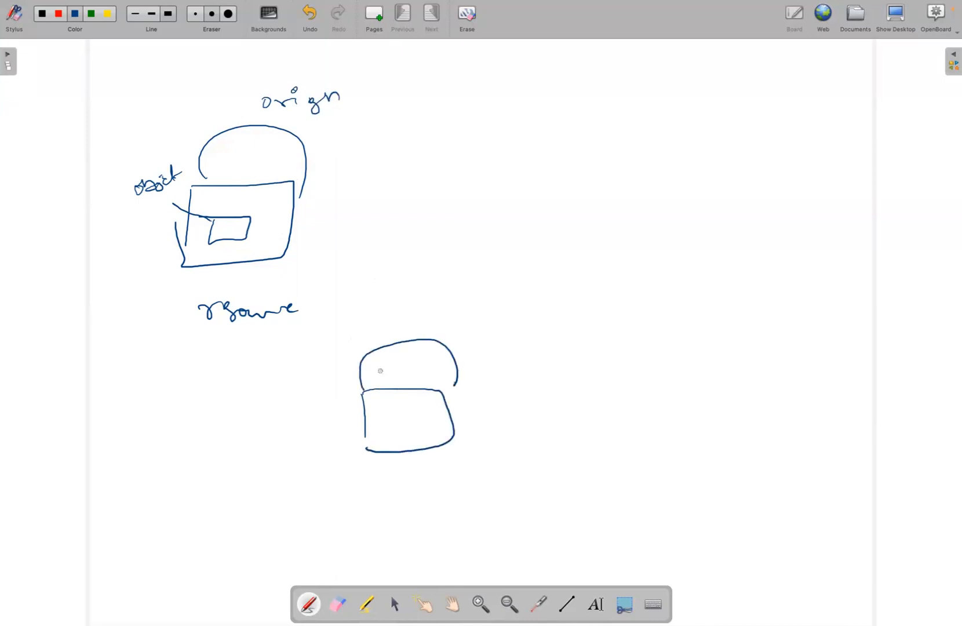
mouse_move(246, 234)
left_mouse_down()
mouse_move(348, 325)
mouse_move(393, 416)
mouse_move(404, 405)
mouse_move(407, 445)
mouse_move(502, 446)
left_mouse_up()
left_click(407, 427)
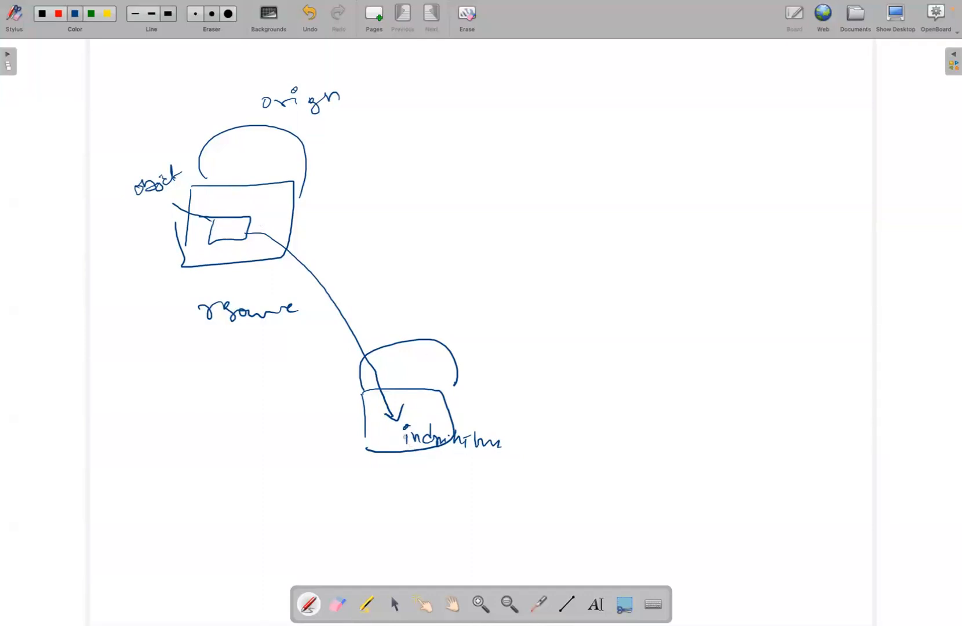
Label the two buckets B1 and B2
left_click_drag(321, 203, 338, 218)
mouse_move(489, 381)
left_mouse_down()
mouse_move(498, 383)
mouse_move(493, 397)
mouse_move(544, 401)
left_mouse_up()
left_click(523, 398)
Handwrite "CORS" beside the origin bucket, circle it and underline its letters
mouse_move(466, 117)
left_mouse_down()
mouse_move(467, 133)
mouse_move(479, 123)
mouse_move(511, 135)
left_mouse_up()
mouse_move(527, 113)
left_mouse_down()
mouse_move(521, 139)
mouse_move(511, 93)
left_mouse_up()
left_click_drag(465, 142, 532, 147)
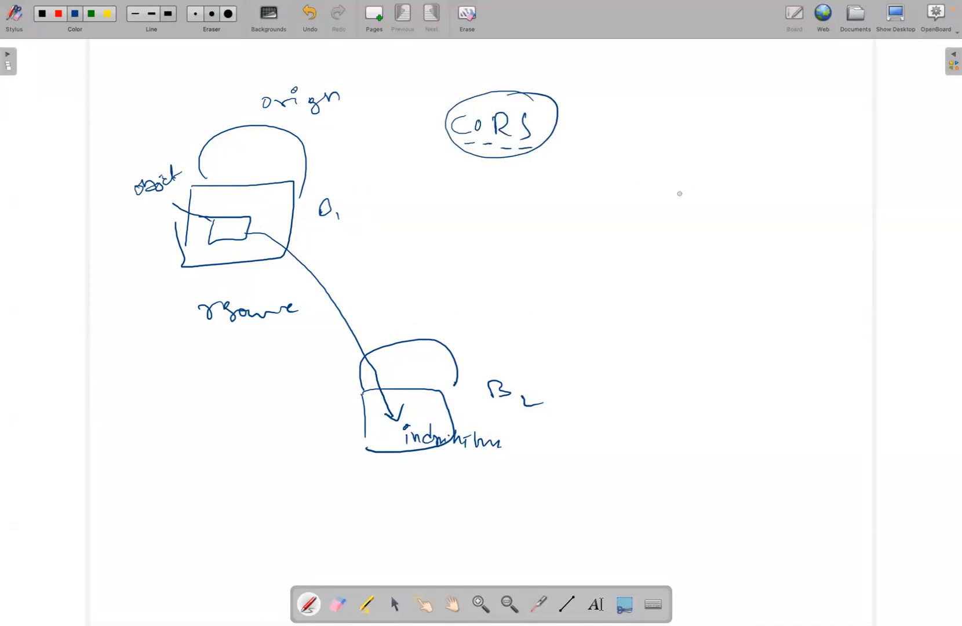
Sketch three more buckets below the CORS label and draw an arrow from each of them to bucket B2
mouse_move(410, 190)
left_mouse_down()
mouse_move(487, 189)
mouse_move(410, 176)
mouse_move(480, 187)
left_mouse_up()
mouse_move(561, 196)
left_mouse_down()
mouse_move(632, 214)
mouse_move(554, 187)
mouse_move(613, 207)
left_mouse_up()
mouse_move(686, 216)
left_mouse_down()
mouse_move(766, 239)
mouse_move(706, 213)
mouse_move(753, 212)
left_mouse_up()
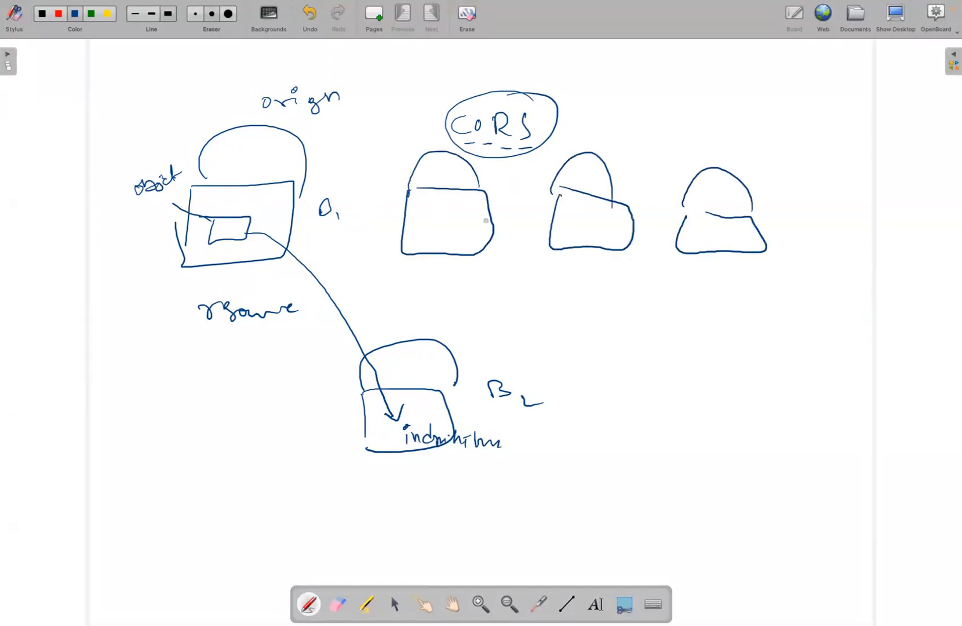
left_click_drag(460, 219, 415, 382)
left_click_drag(589, 235, 417, 413)
mouse_move(719, 239)
left_mouse_down()
mouse_move(623, 319)
mouse_move(439, 415)
mouse_move(431, 370)
left_mouse_up()
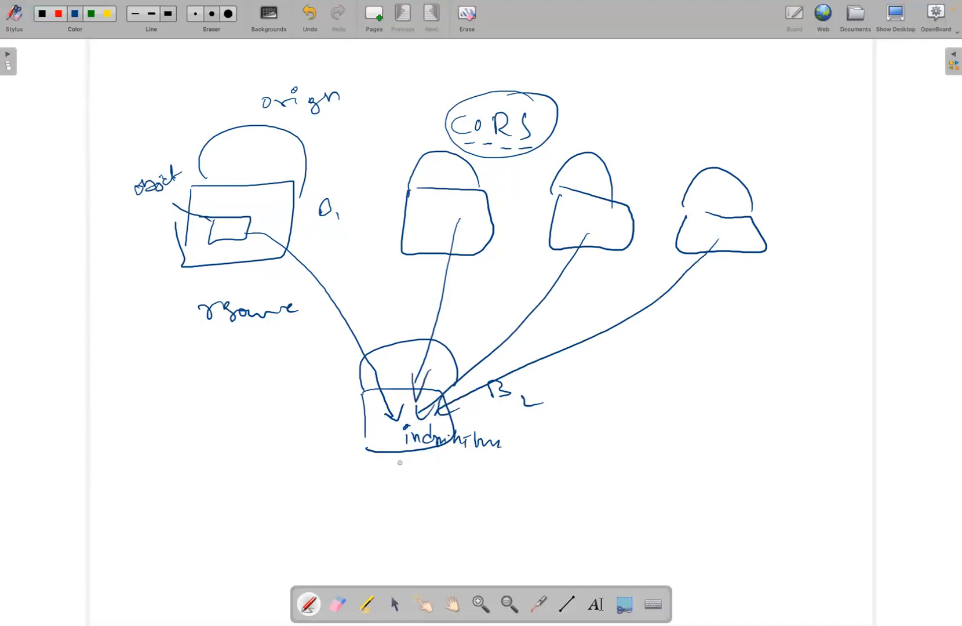
Draw an arrow out of bucket B2 to a handwritten URL pattern of bucket name, region and ".com/", enclosed in curly braces
left_click_drag(458, 423, 586, 427)
left_click_drag(610, 415, 694, 421)
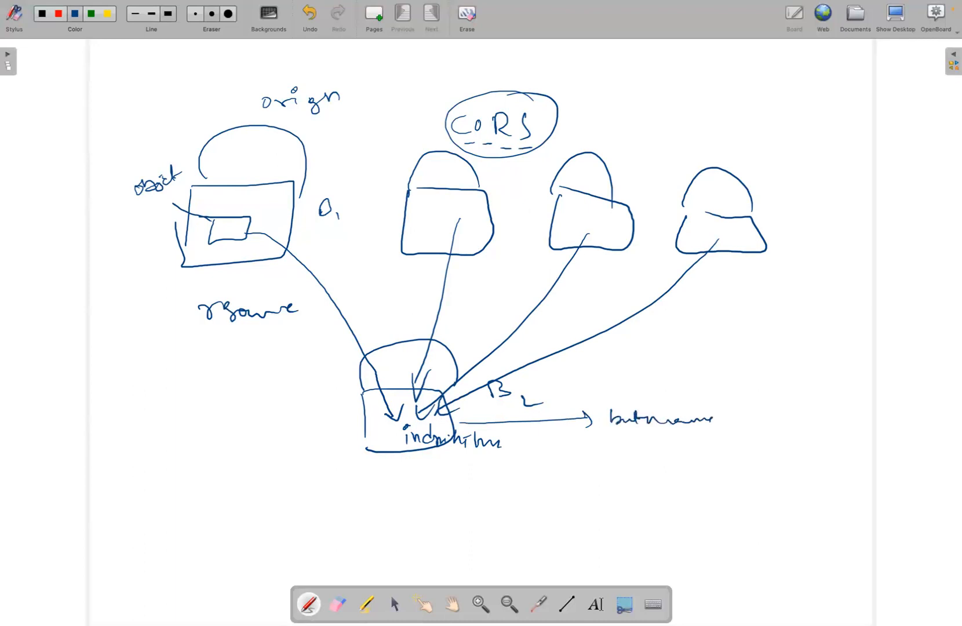
mouse_move(754, 410)
left_mouse_down()
mouse_move(919, 422)
mouse_move(927, 432)
left_mouse_up()
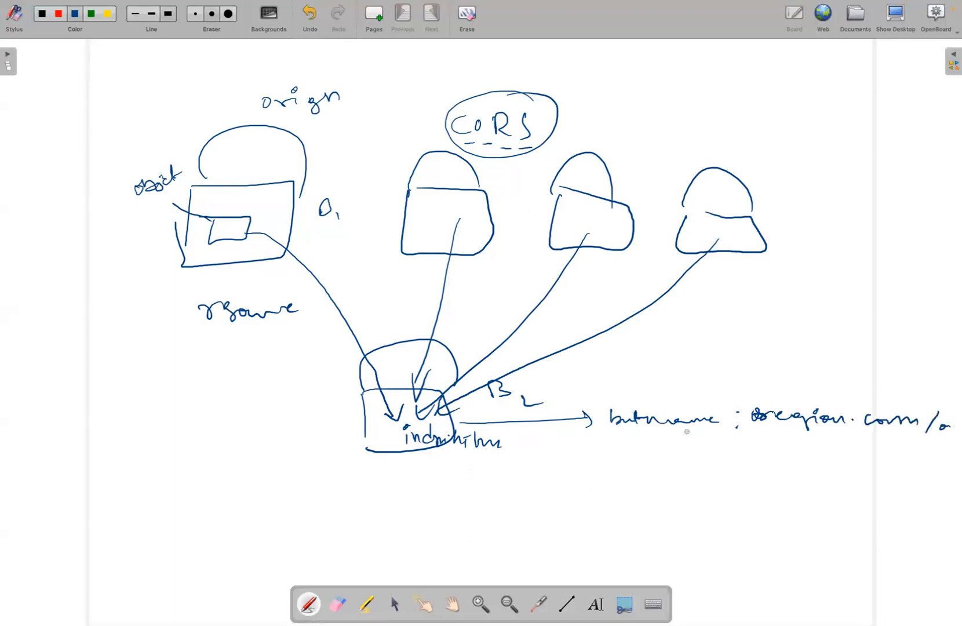
mouse_move(611, 397)
left_mouse_down()
mouse_move(598, 436)
mouse_move(605, 455)
left_mouse_up()
mouse_move(943, 399)
left_mouse_down()
mouse_move(950, 428)
mouse_move(934, 458)
left_mouse_up()
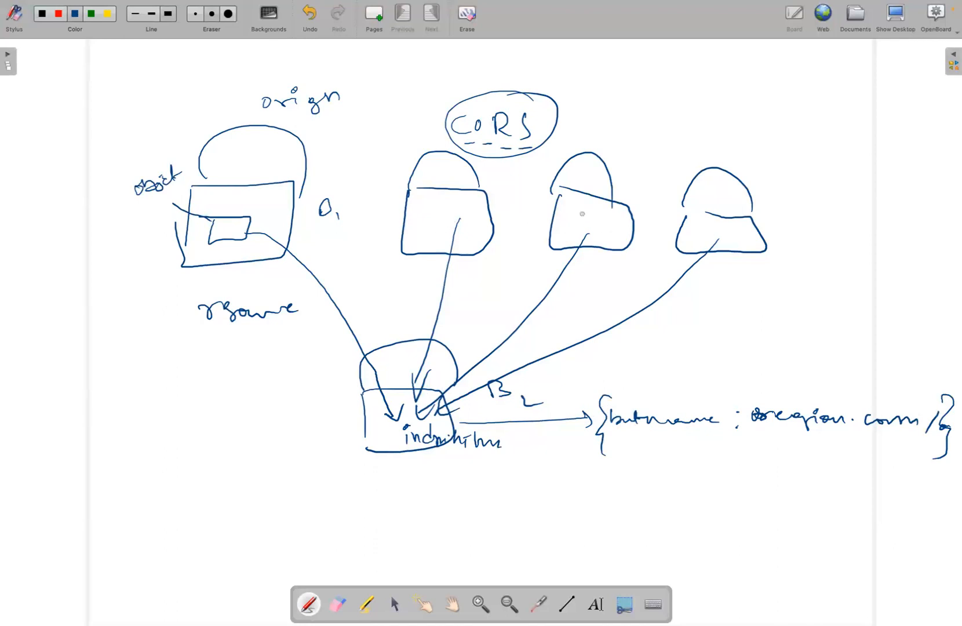
Circle the index.html label in bucket B2, underline the CORS label and clear the whole board
mouse_move(417, 414)
left_mouse_down()
mouse_move(406, 416)
mouse_move(526, 456)
mouse_move(438, 417)
left_mouse_up()
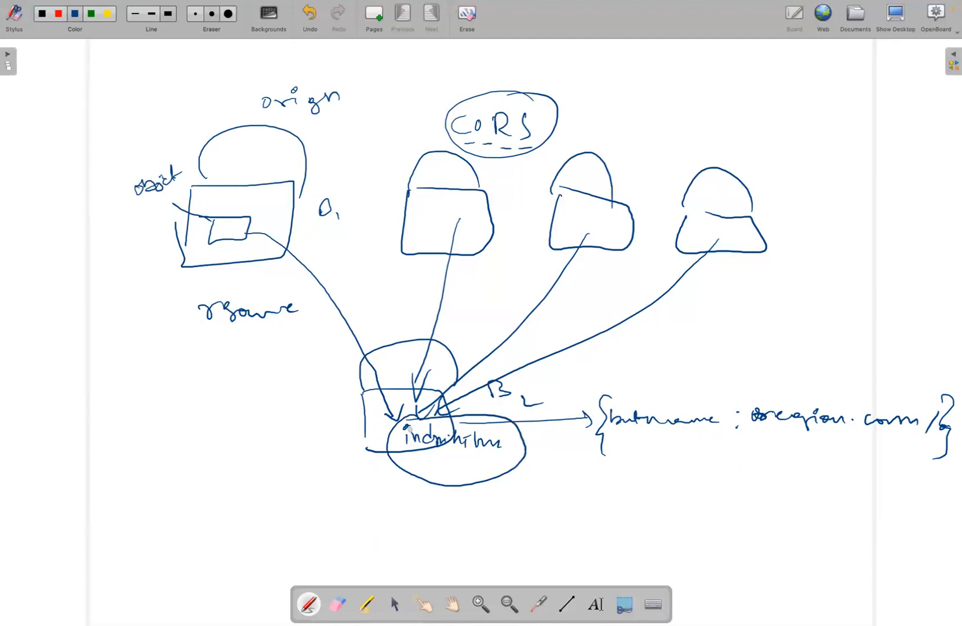
left_click_drag(463, 149, 534, 149)
left_click(468, 35)
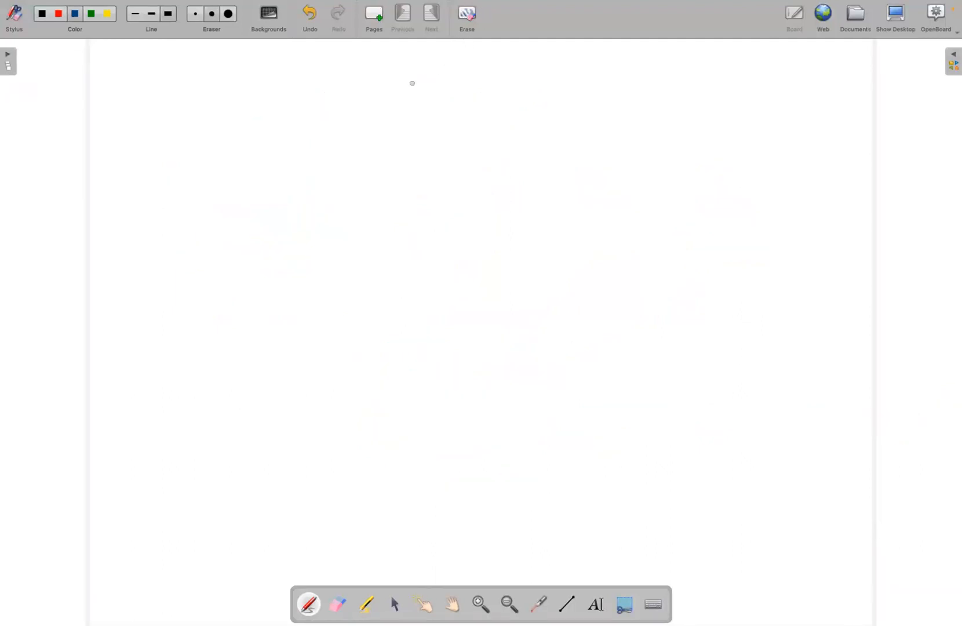
Handwrite "CORS" on the blank board with branch lines beside it to HTML, CSS, JS and JQ
mouse_move(164, 82)
left_mouse_down()
mouse_move(152, 101)
mouse_move(169, 92)
mouse_move(212, 103)
left_mouse_up()
mouse_move(294, 102)
left_mouse_down()
mouse_move(367, 84)
mouse_move(449, 90)
left_mouse_up()
left_click_drag(316, 124, 410, 146)
mouse_move(419, 136)
left_mouse_down()
mouse_move(414, 147)
mouse_move(428, 149)
left_mouse_up()
left_click_drag(334, 161, 384, 204)
mouse_move(383, 185)
left_mouse_down()
mouse_move(402, 185)
mouse_move(397, 204)
left_mouse_up()
left_click_drag(299, 178, 345, 267)
mouse_move(343, 237)
left_mouse_down()
mouse_move(371, 235)
mouse_move(378, 262)
left_mouse_up()
Group the four technologies with a curly brace and draw an arrow from it to a circled "UI"
left_click_drag(494, 98, 419, 274)
left_click_drag(527, 186, 590, 152)
left_click_drag(563, 131, 587, 177)
left_click_drag(642, 133, 656, 132)
left_click_drag(667, 129, 676, 146)
left_click_drag(681, 109, 686, 130)
left_click_drag(634, 97, 684, 113)
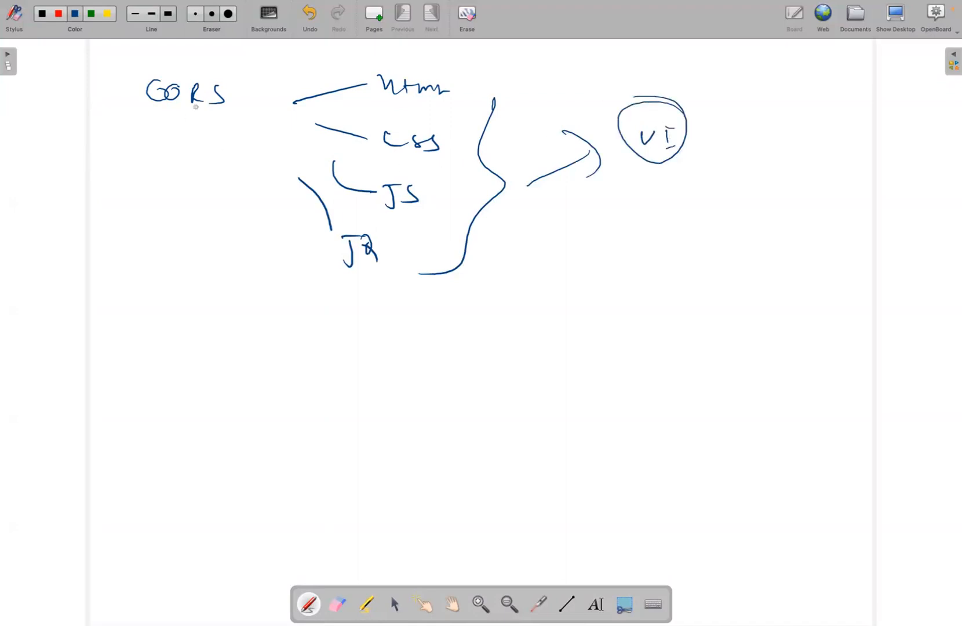
Circle CORS, draw an arrow down to a handwritten "developer module", and add a line to an underlined "full stack"
mouse_move(230, 81)
left_mouse_down()
mouse_move(107, 88)
mouse_move(164, 78)
left_mouse_up()
mouse_move(177, 186)
left_mouse_down()
mouse_move(177, 255)
mouse_move(186, 255)
left_mouse_up()
mouse_move(143, 332)
left_mouse_down()
mouse_move(144, 347)
mouse_move(181, 333)
mouse_move(236, 350)
mouse_move(273, 325)
mouse_move(427, 334)
left_mouse_up()
mouse_move(508, 316)
left_mouse_down()
mouse_move(629, 268)
mouse_move(634, 286)
left_mouse_up()
mouse_move(663, 266)
left_mouse_down()
mouse_move(647, 285)
mouse_move(737, 267)
left_mouse_up()
left_click_drag(619, 306, 706, 297)
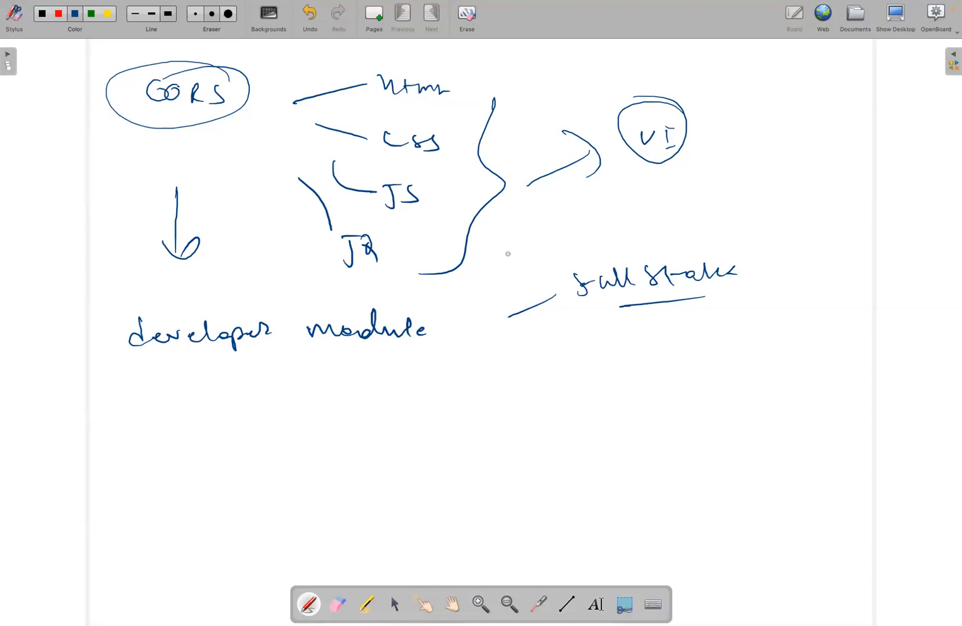
key("ctrl+Right")
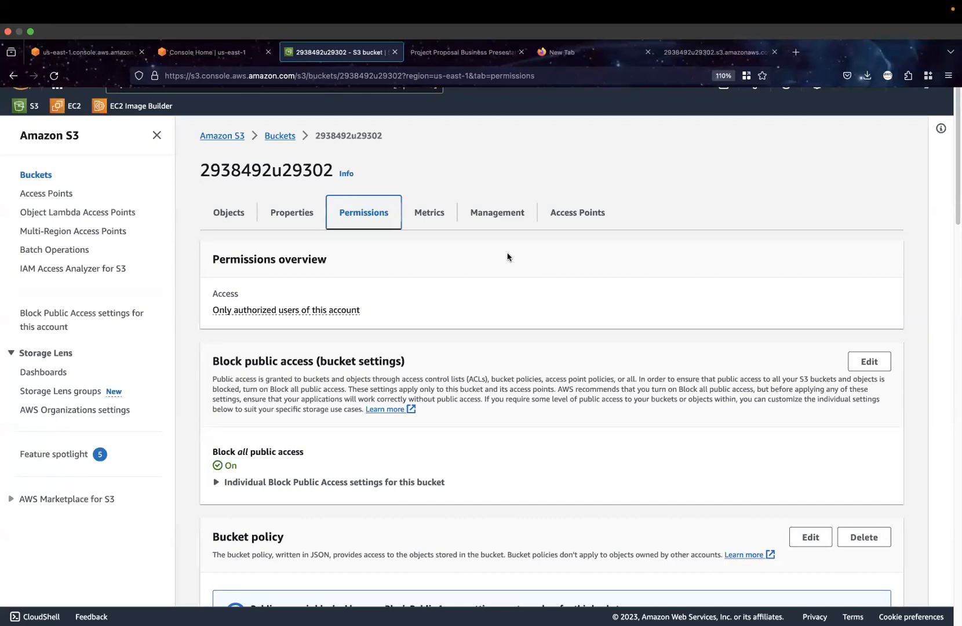
key("ctrl+Left")
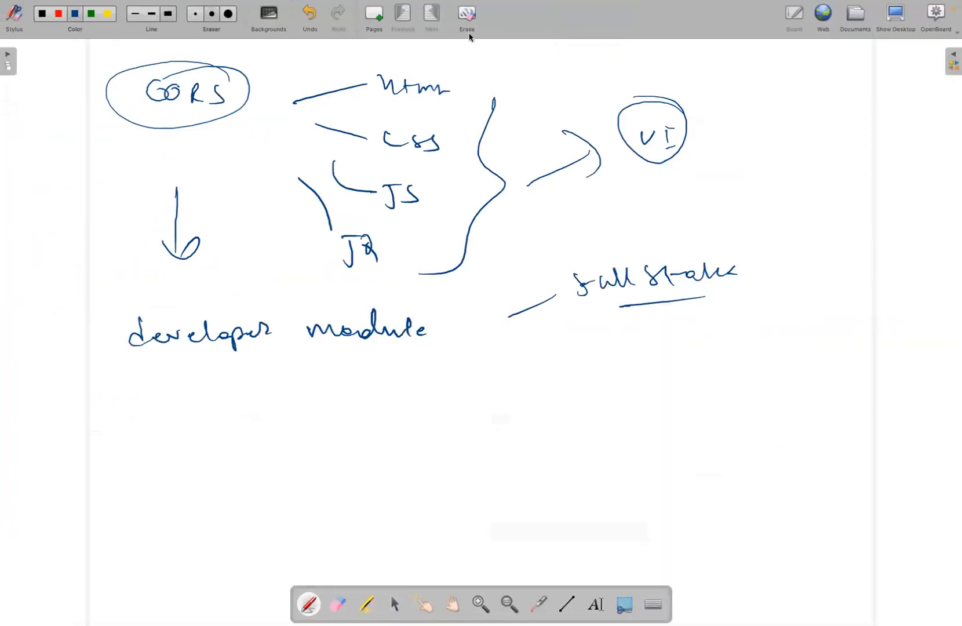
Clear the board and sketch two buckets side by side, each a box with a curved handle
left_click(470, 35)
mouse_move(131, 191)
left_mouse_down()
mouse_move(128, 267)
mouse_move(238, 188)
left_mouse_up()
left_click_drag(132, 194, 251, 188)
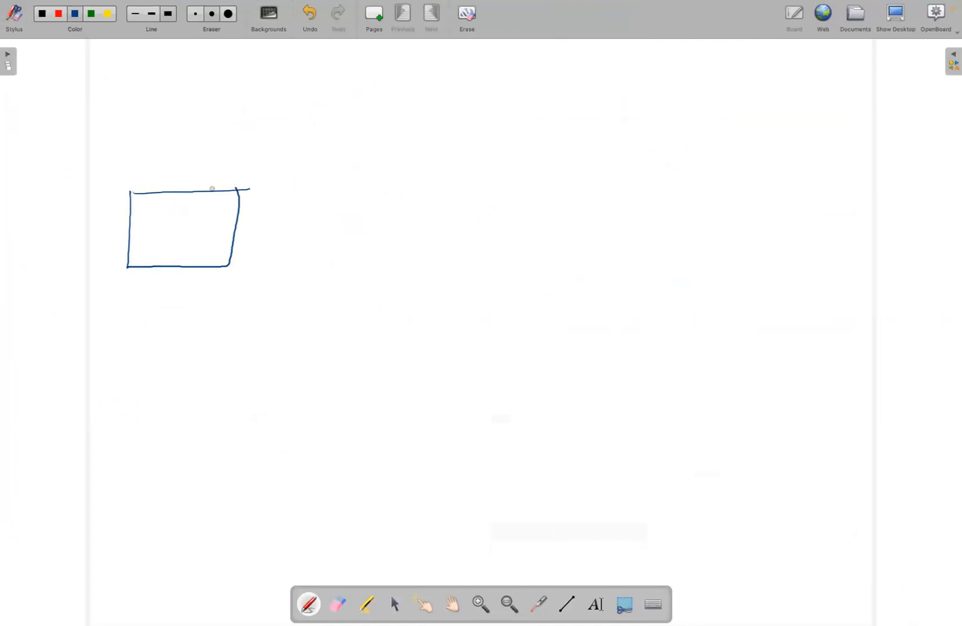
mouse_move(134, 192)
left_mouse_down()
mouse_move(256, 163)
mouse_move(255, 191)
left_mouse_up()
mouse_move(490, 200)
left_mouse_down()
mouse_move(486, 264)
mouse_move(609, 218)
mouse_move(499, 269)
mouse_move(541, 270)
mouse_move(592, 166)
mouse_move(596, 211)
left_mouse_up()
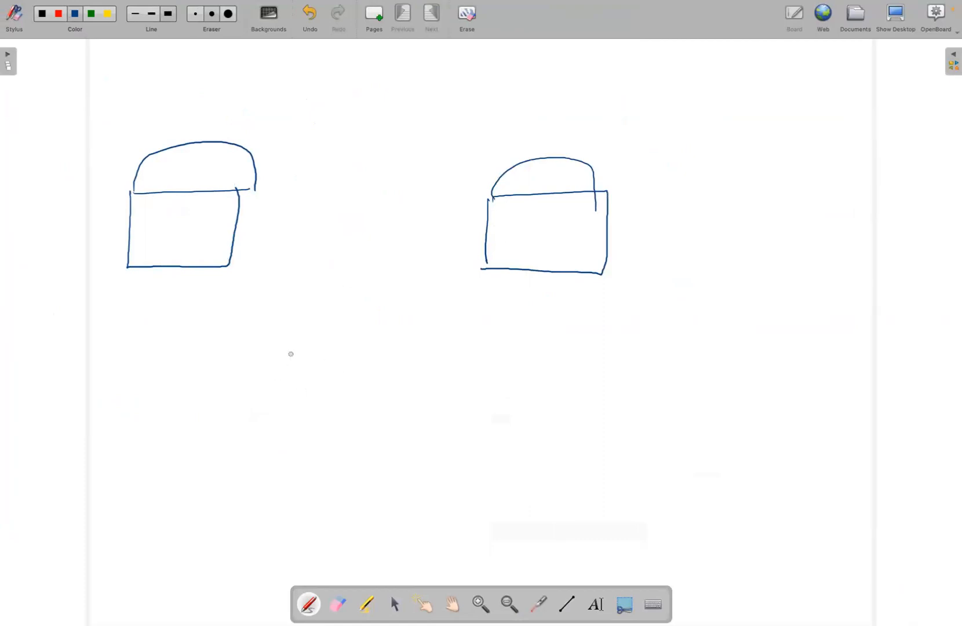
Handwrite "index.html" inside the first bucket and an underlined "get.html" inside the second
mouse_move(141, 231)
left_mouse_down()
mouse_move(140, 246)
mouse_move(173, 243)
left_mouse_up()
left_click_drag(171, 236, 205, 248)
left_click(181, 242)
left_click_drag(199, 238, 224, 246)
mouse_move(521, 231)
left_mouse_down()
mouse_move(516, 249)
mouse_move(534, 234)
left_mouse_up()
left_click_drag(537, 227, 540, 240)
left_click_drag(539, 236, 572, 243)
left_click_drag(575, 231, 578, 243)
left_click_drag(573, 234, 597, 237)
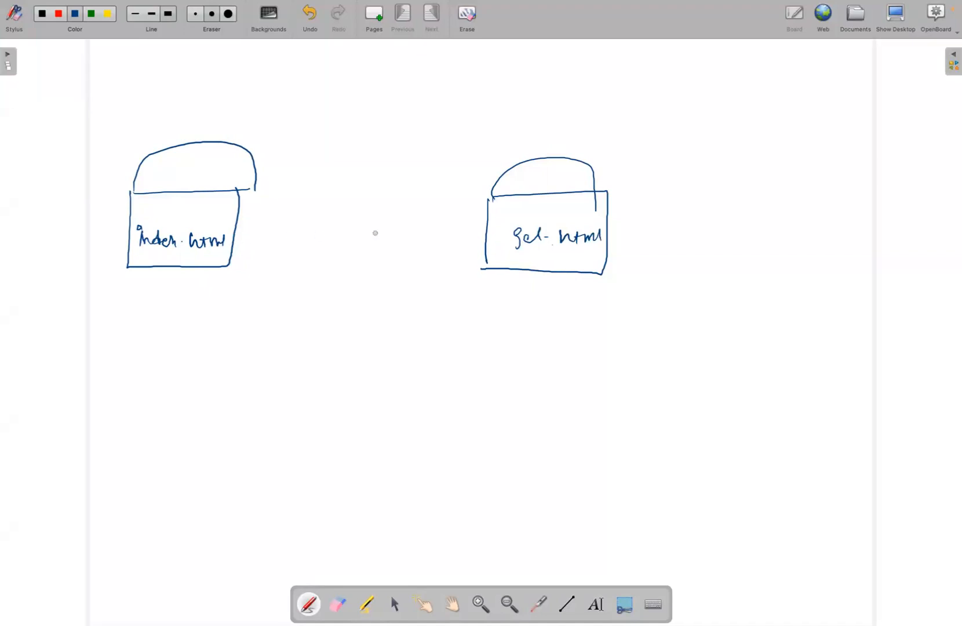
left_click_drag(525, 255, 588, 254)
Draw a line from each bucket converging on a handwritten "CORS policy" label below them
left_click_drag(243, 250, 354, 322)
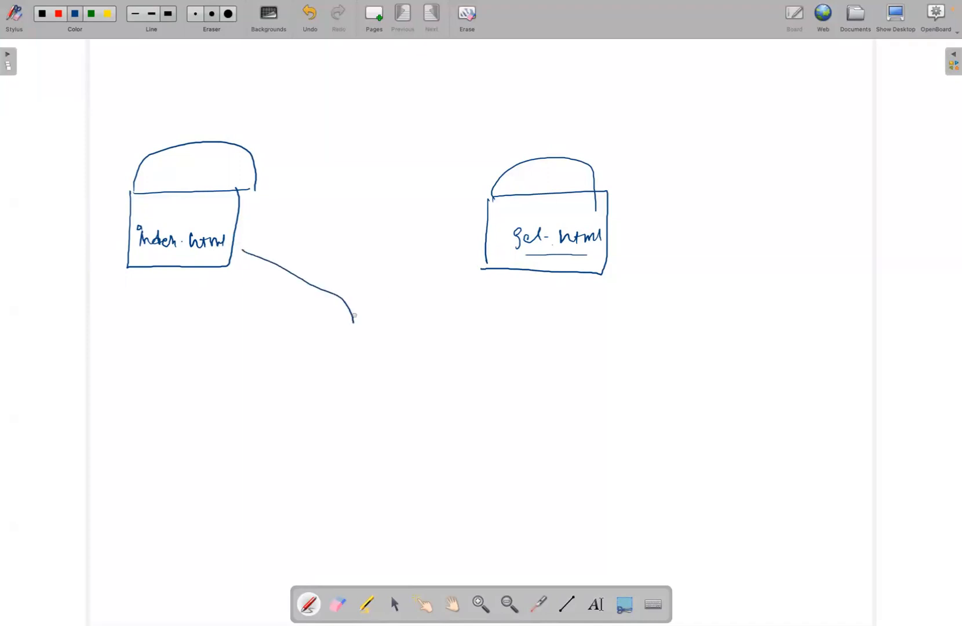
left_click_drag(472, 269, 379, 319)
mouse_move(308, 348)
left_mouse_down()
mouse_move(309, 372)
mouse_move(327, 359)
left_mouse_up()
mouse_move(339, 369)
left_mouse_down()
mouse_move(346, 353)
mouse_move(351, 369)
left_mouse_up()
mouse_move(370, 355)
left_mouse_down()
mouse_move(359, 371)
mouse_move(416, 355)
left_mouse_up()
mouse_move(425, 344)
left_mouse_down()
mouse_move(430, 362)
mouse_move(448, 362)
left_mouse_up()
mouse_move(455, 356)
left_mouse_down()
mouse_move(465, 377)
mouse_move(455, 378)
left_mouse_up()
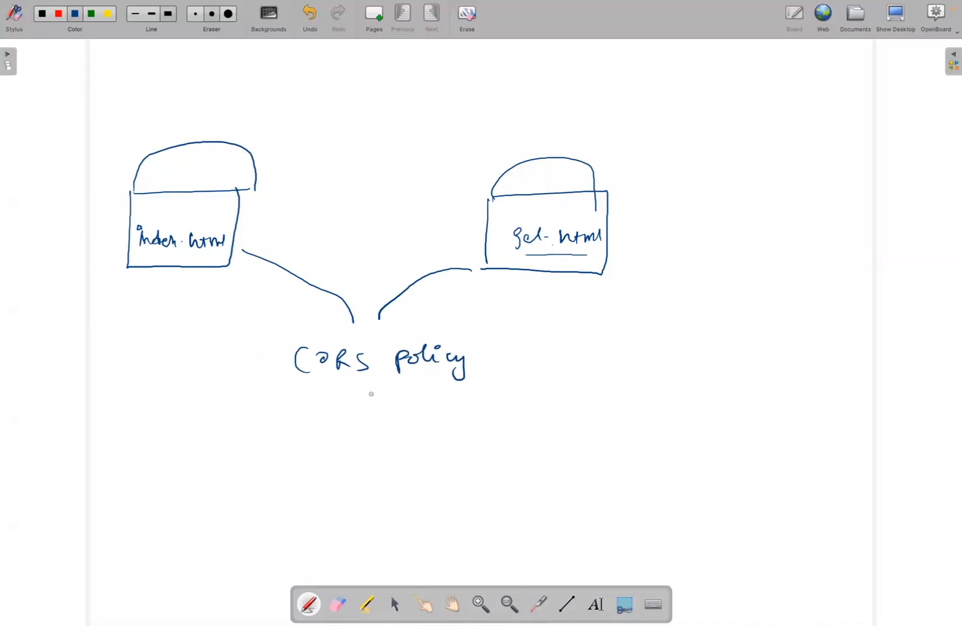
Draw an arrow down from CORS policy to "URL", with a second arrow leading to a circled "web"
left_click_drag(374, 396, 377, 435)
left_click_drag(367, 427, 389, 429)
left_click_drag(305, 471, 342, 482)
left_click_drag(351, 470, 511, 456)
left_click_drag(495, 461, 525, 460)
left_click_drag(467, 430, 493, 427)
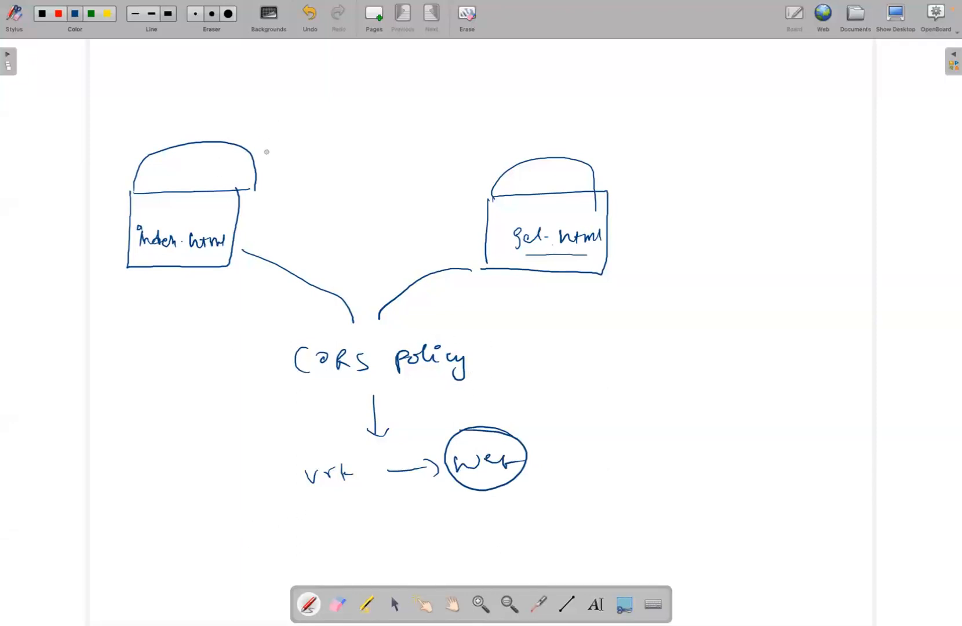
Handwrite the numbered notes 1 "Public" and 2 "Static web" between the buckets and close them with a curly brace
mouse_move(285, 156)
left_mouse_down()
mouse_move(290, 168)
mouse_move(289, 150)
left_mouse_up()
mouse_move(330, 153)
left_mouse_down()
mouse_move(358, 166)
mouse_move(364, 152)
mouse_move(371, 171)
left_mouse_up()
mouse_move(286, 193)
left_mouse_down()
mouse_move(288, 203)
mouse_move(273, 196)
mouse_move(323, 210)
mouse_move(338, 197)
mouse_move(353, 213)
mouse_move(401, 197)
mouse_move(435, 209)
left_mouse_up()
left_click_drag(449, 167, 439, 223)
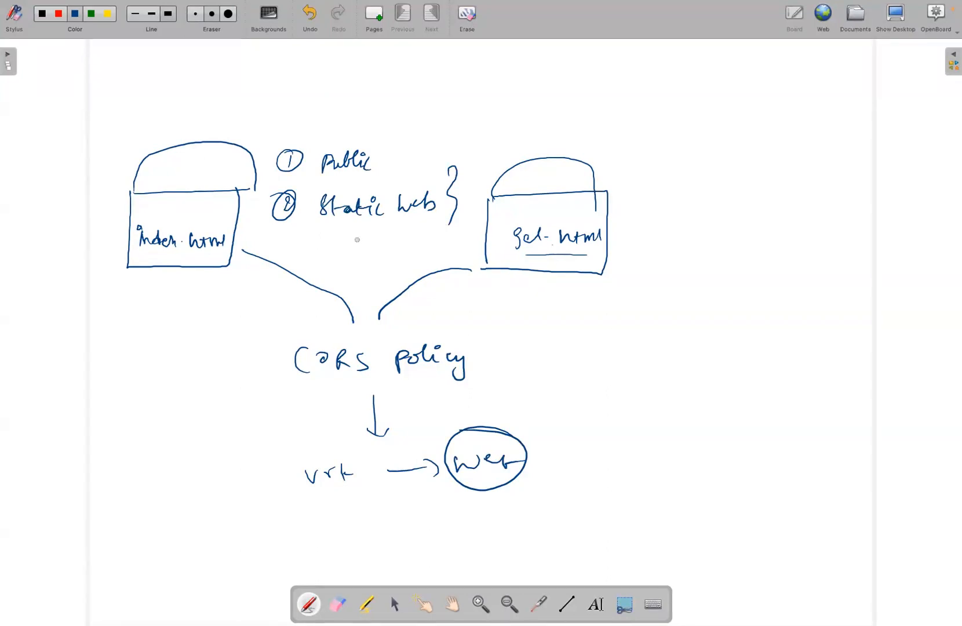
Switch to the S3 console in the browser and start a new bucket named origin-bucket-nabs
key("ctrl+Right")
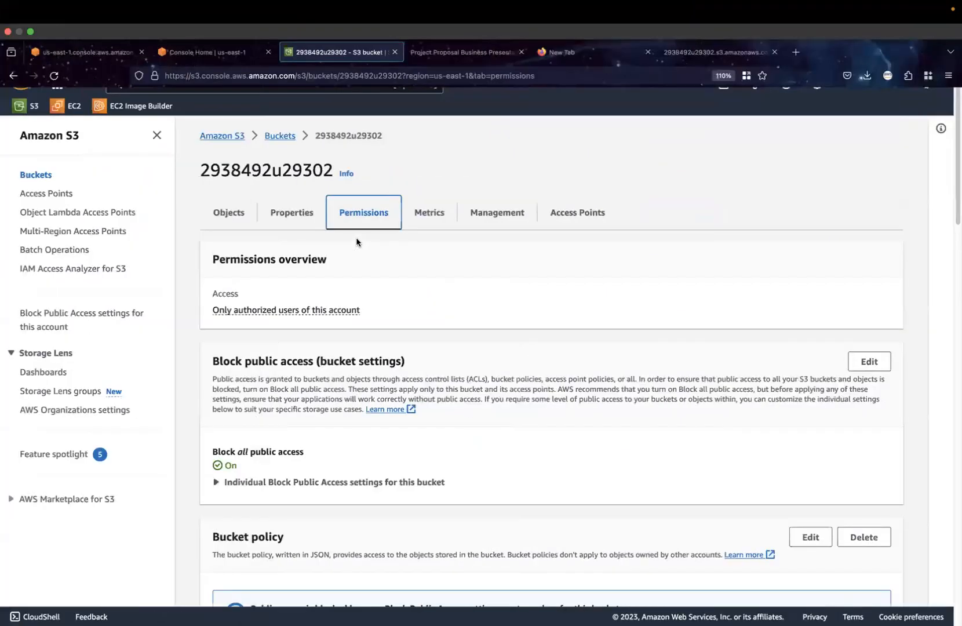
left_click(280, 136)
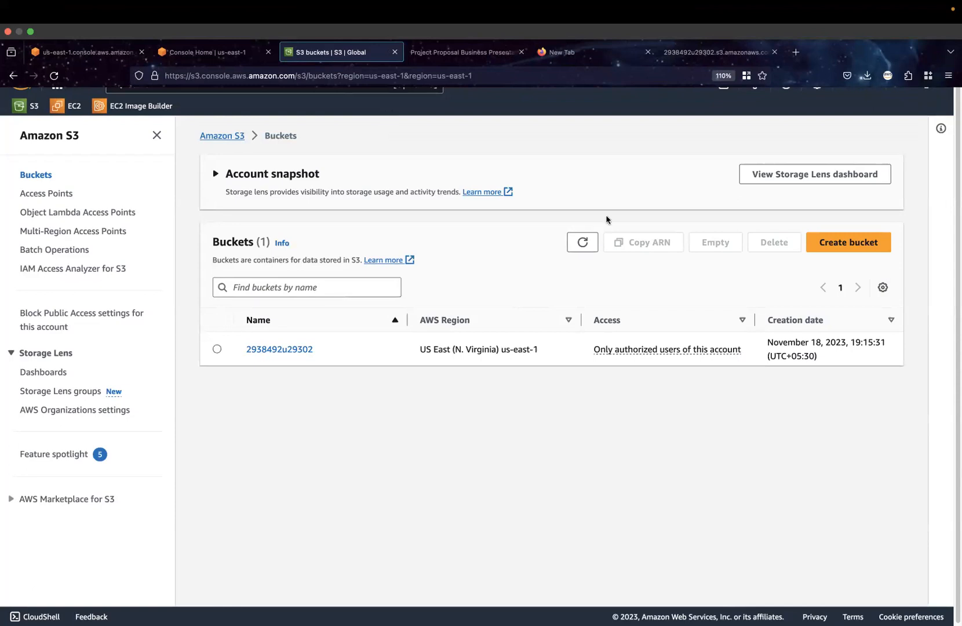
left_click(857, 253)
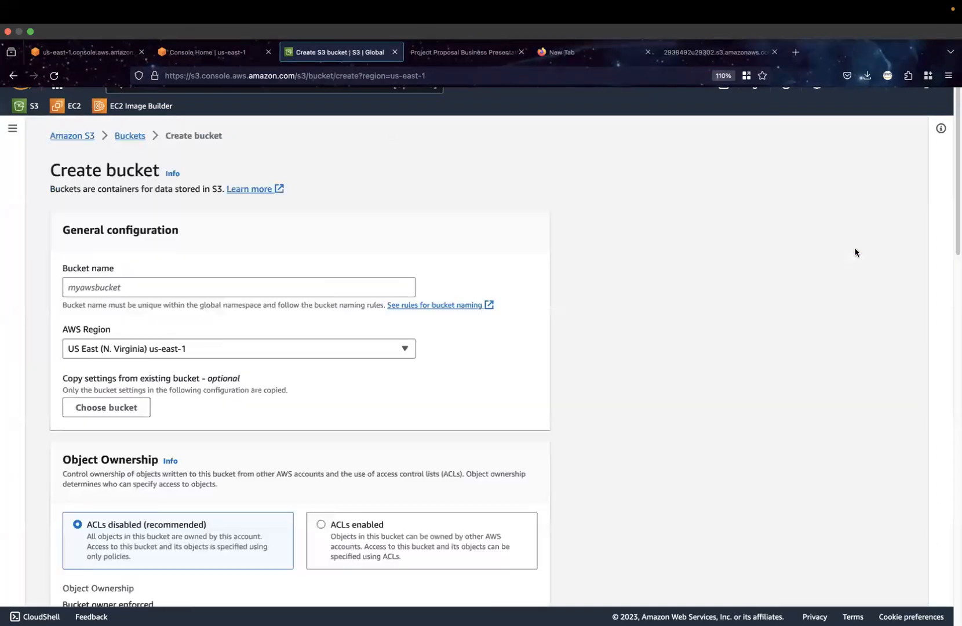
left_click(174, 281)
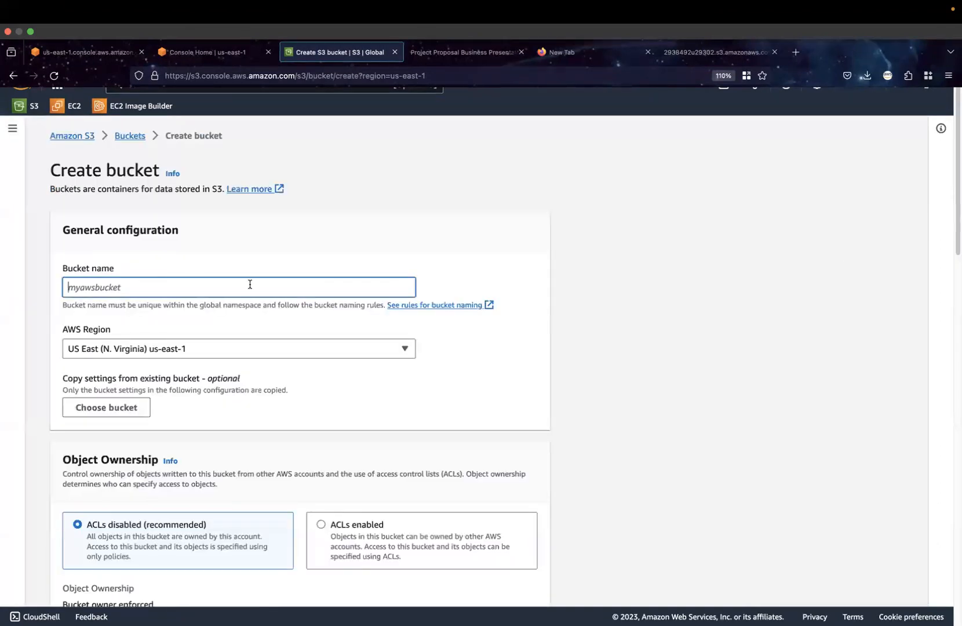
type("origin-bucket-nabs")
Turn off Block all public access for the new bucket, acknowledge the public access warning and create the bucket
scroll(300, 393, "down", 4)
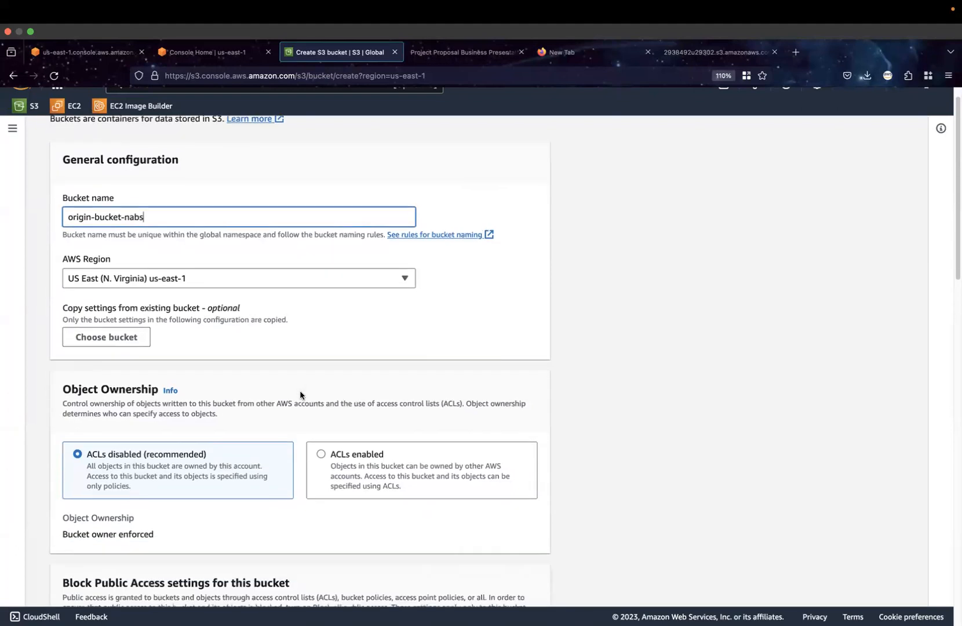
scroll(244, 490, "down", 2)
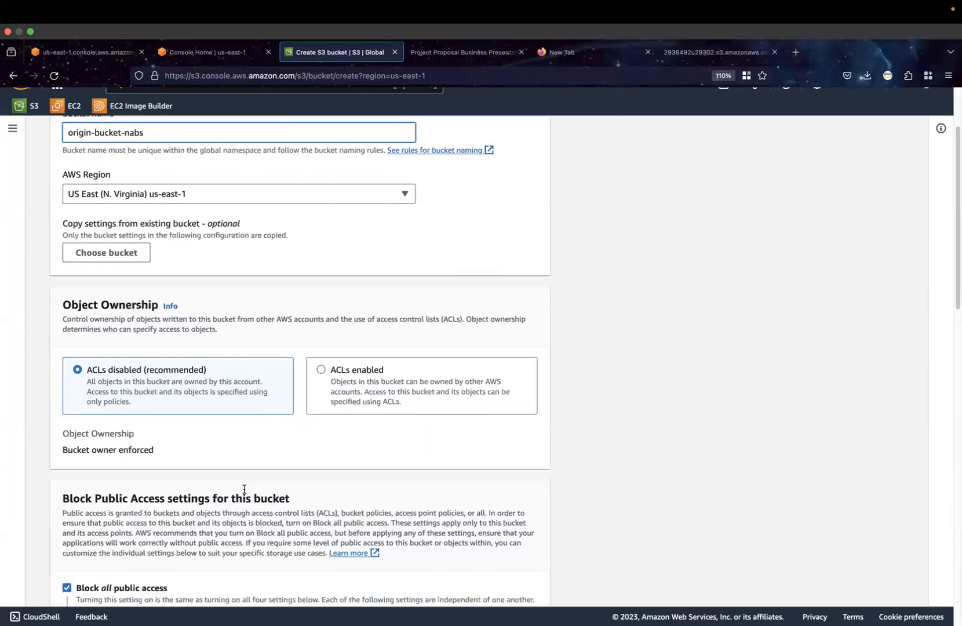
scroll(328, 393, "down", 10)
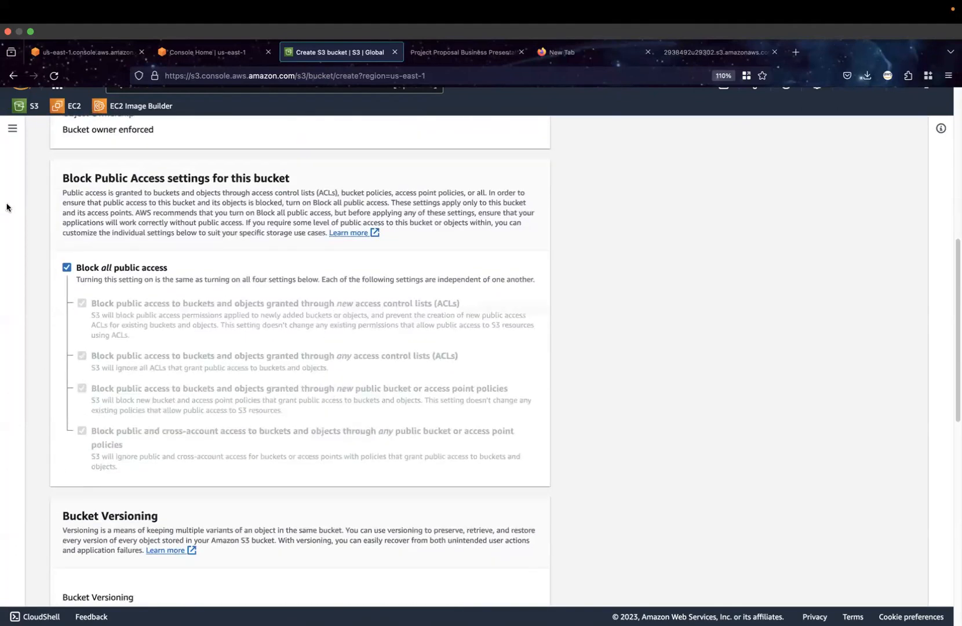
left_click(67, 268)
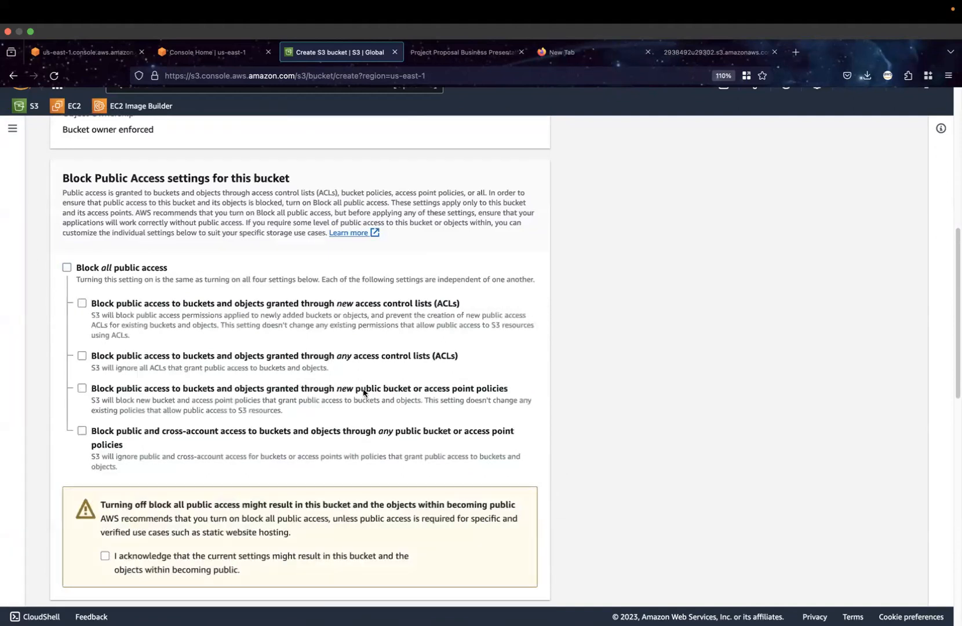
scroll(365, 392, "down", 12)
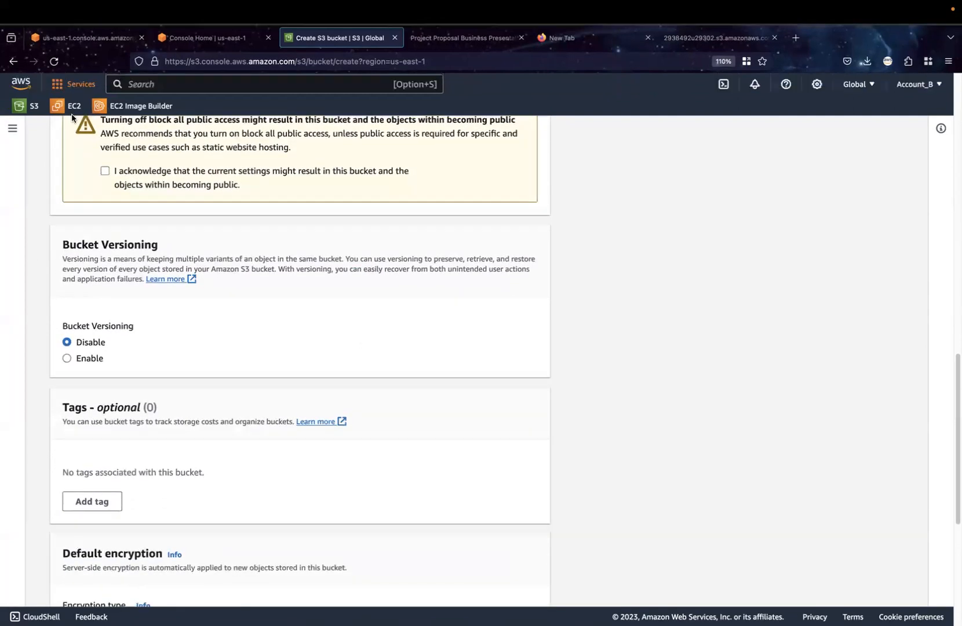
left_click(105, 171)
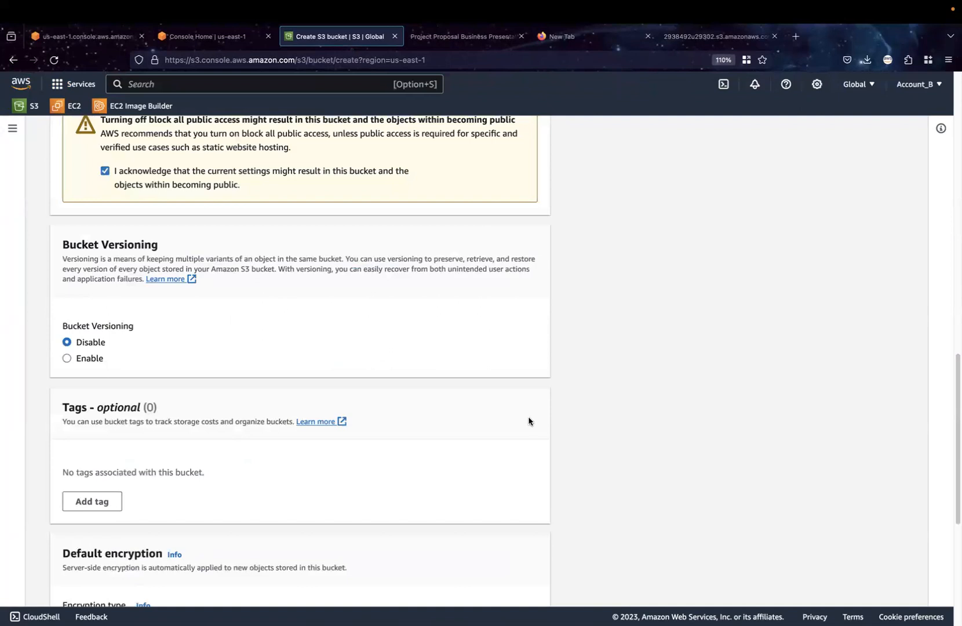
scroll(528, 420, "down", 5)
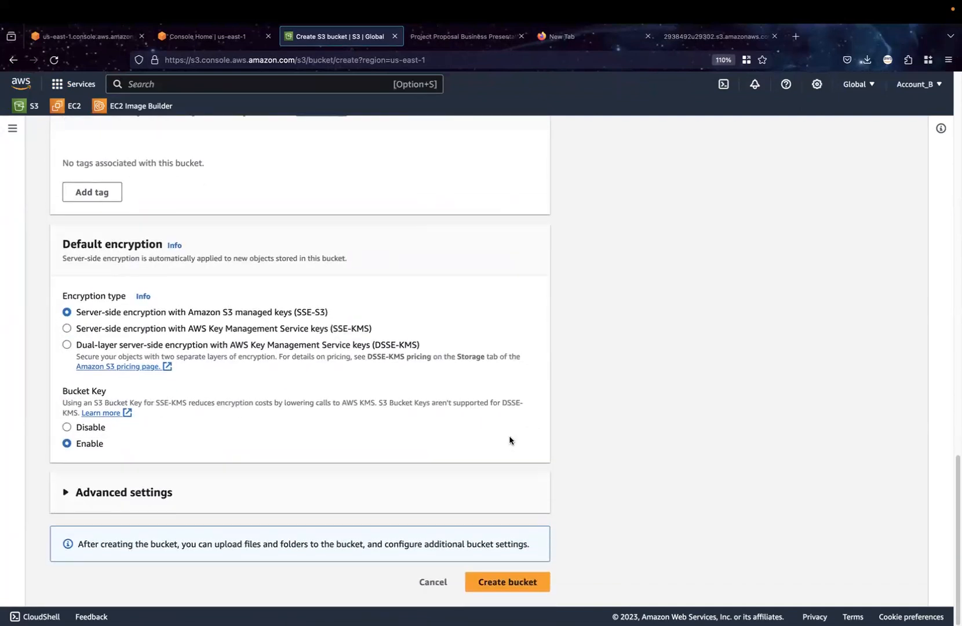
left_click(491, 582)
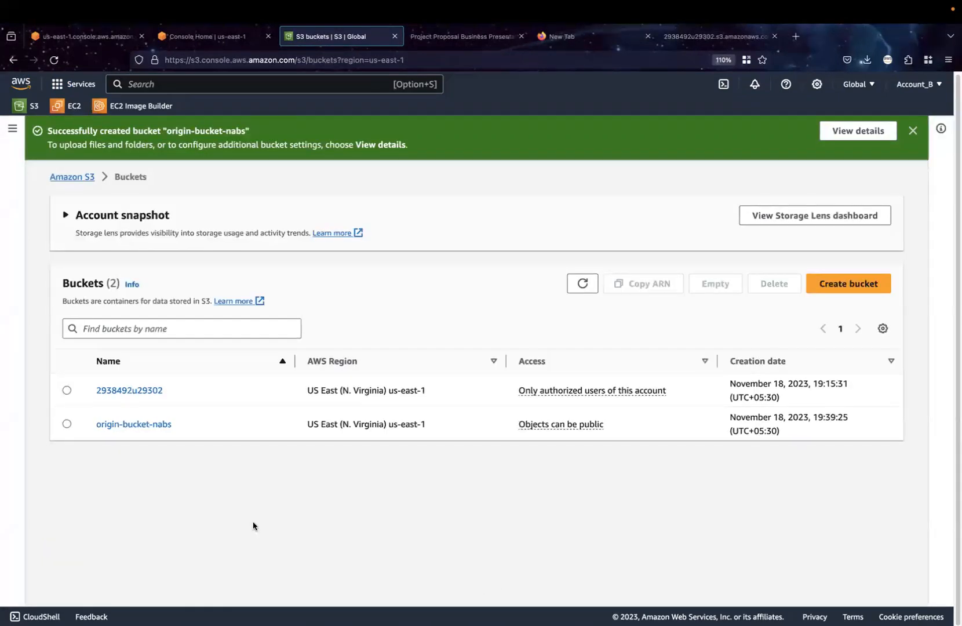
Enable static website hosting on origin-bucket-nabs with index.html as the index document and save the changes
left_click(146, 428)
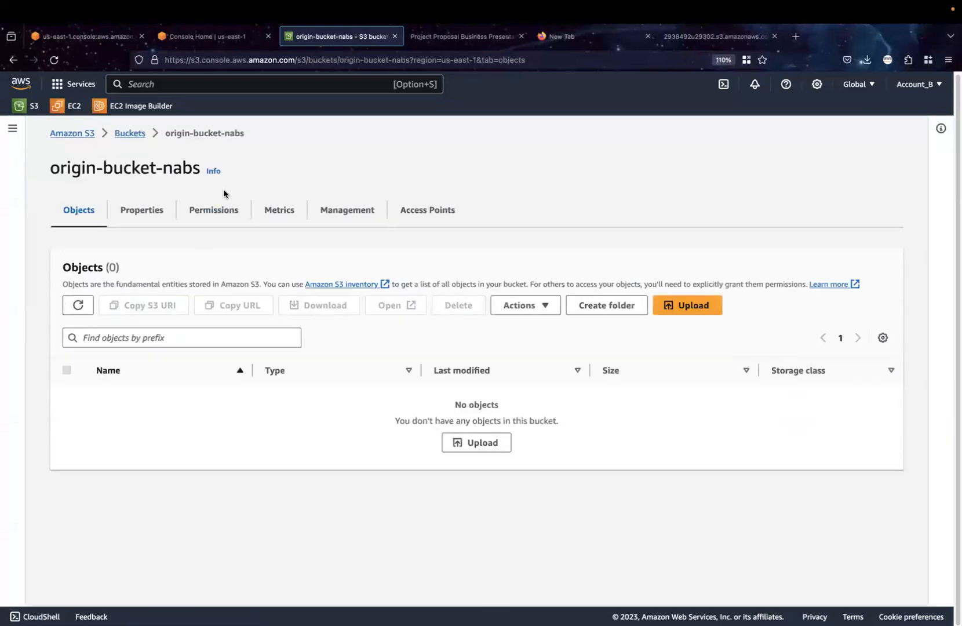
left_click(148, 218)
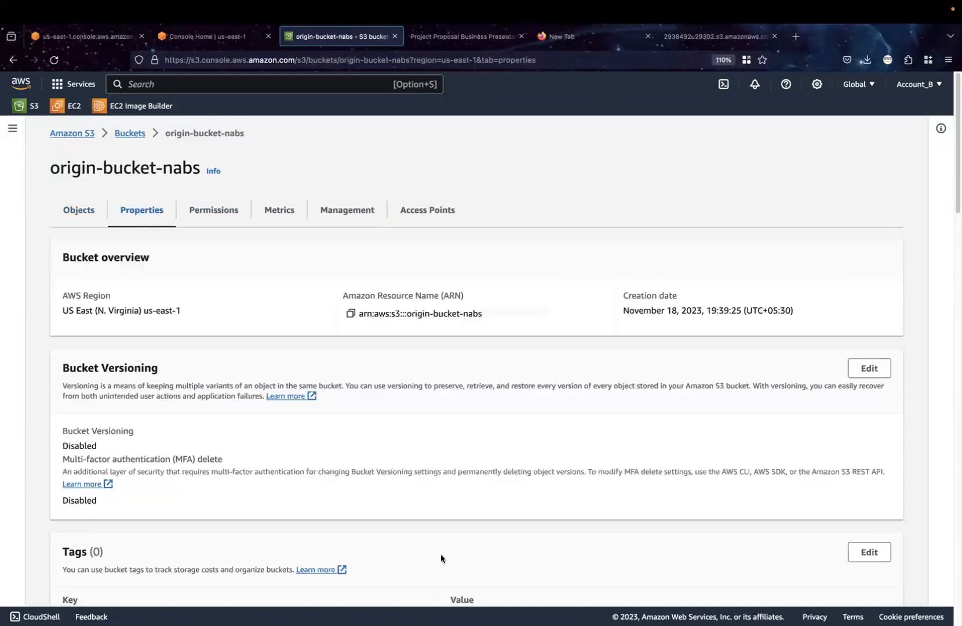
scroll(442, 559, "down", 1)
scroll(443, 560, "down", 15)
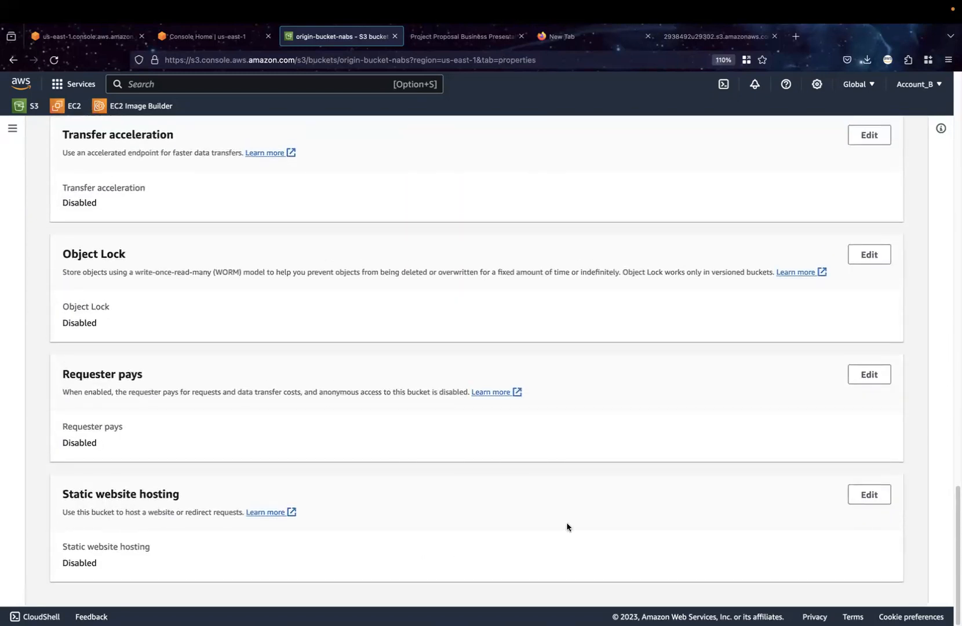
left_click(874, 494)
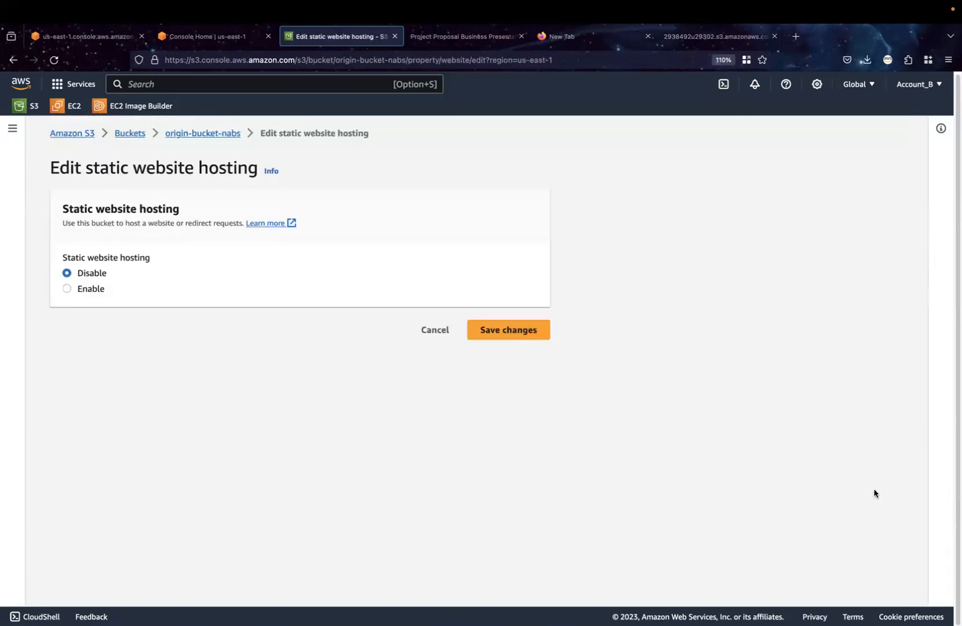
left_click(67, 289)
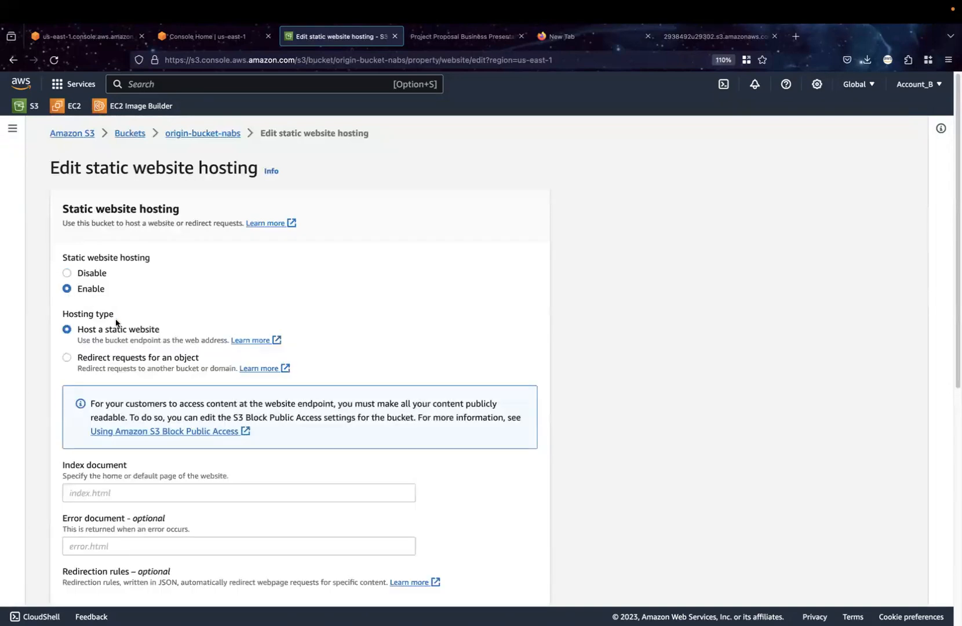
left_click(199, 494)
type("ind")
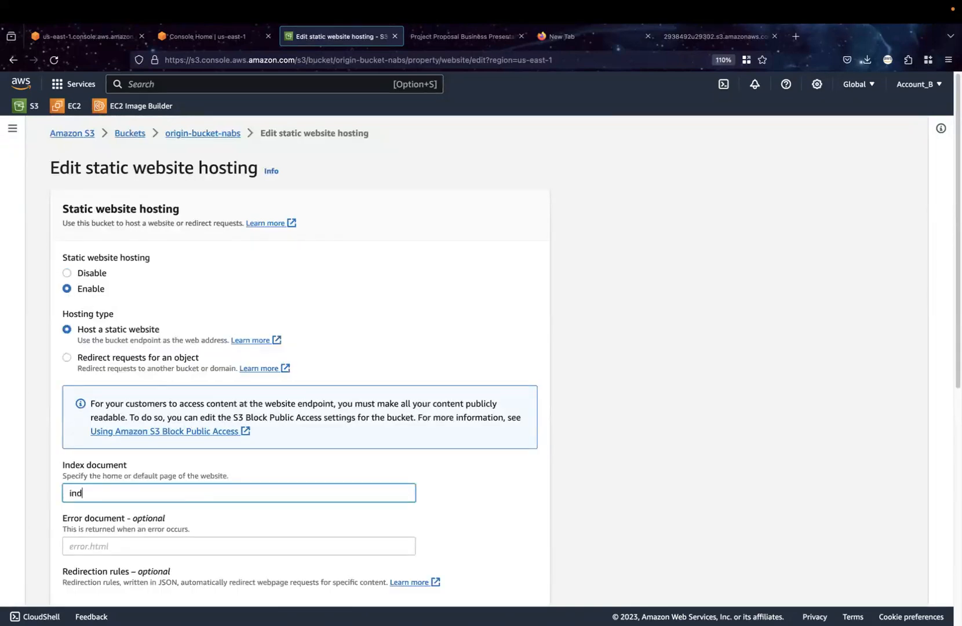
type("ex.html")
scroll(176, 514, "down", 6)
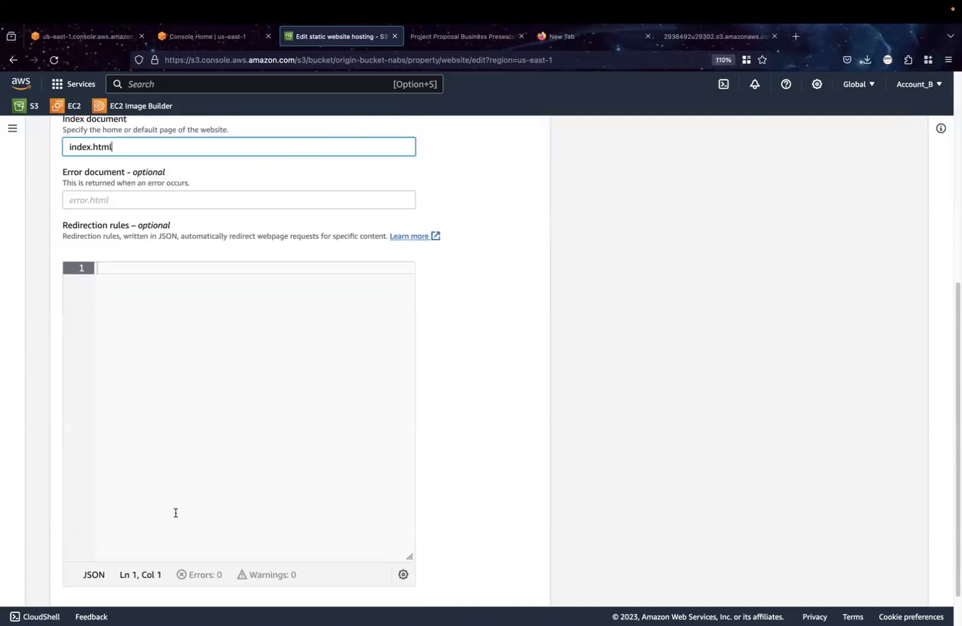
scroll(177, 513, "down", 2)
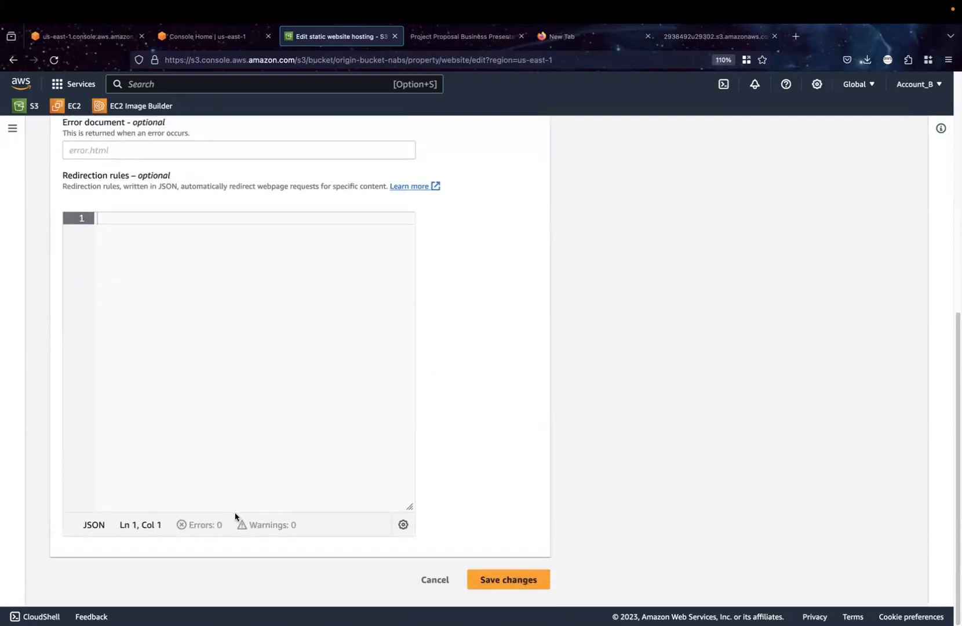
left_click(490, 577)
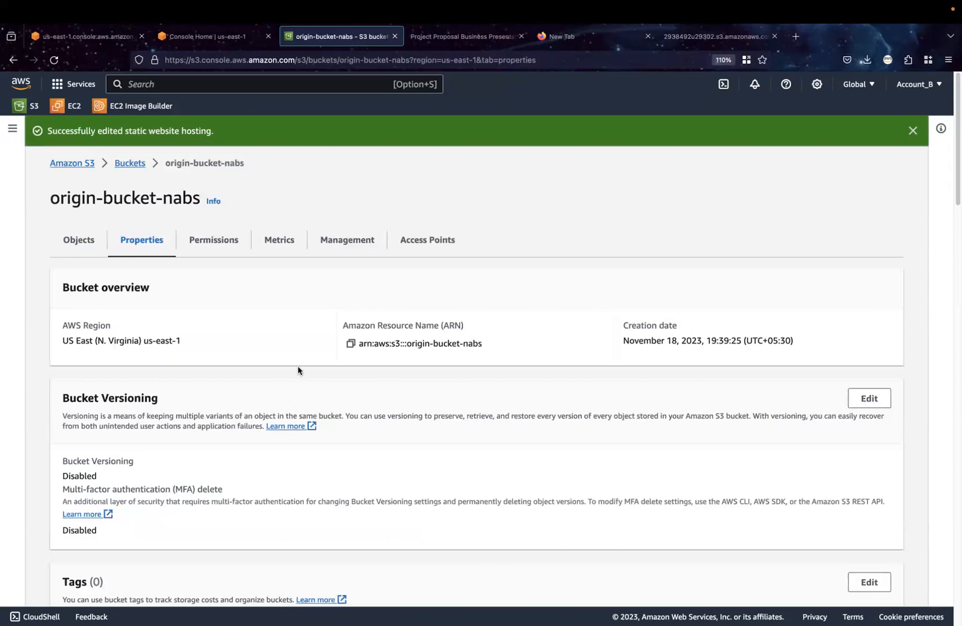
Start a bucket policy for origin-bucket-nabs with a new Allow statement and set its Principal to "*"
left_click(228, 240)
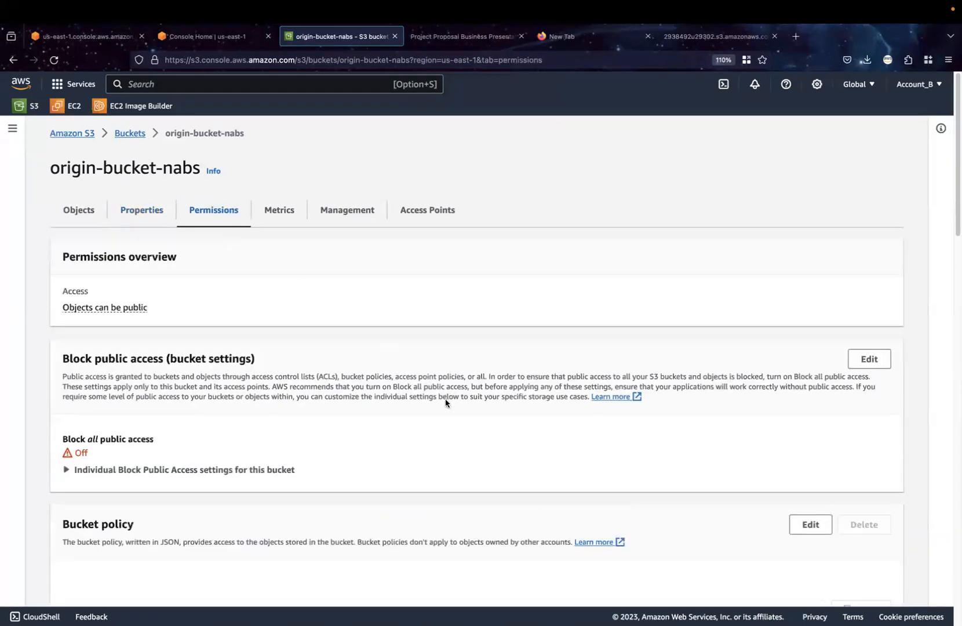
scroll(807, 509, "down", 1)
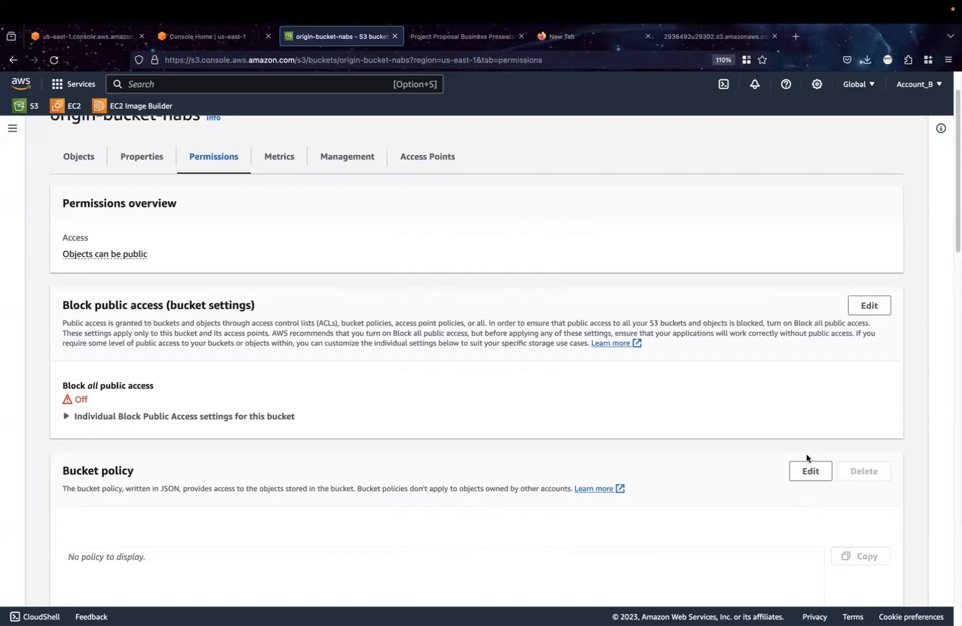
left_click(811, 472)
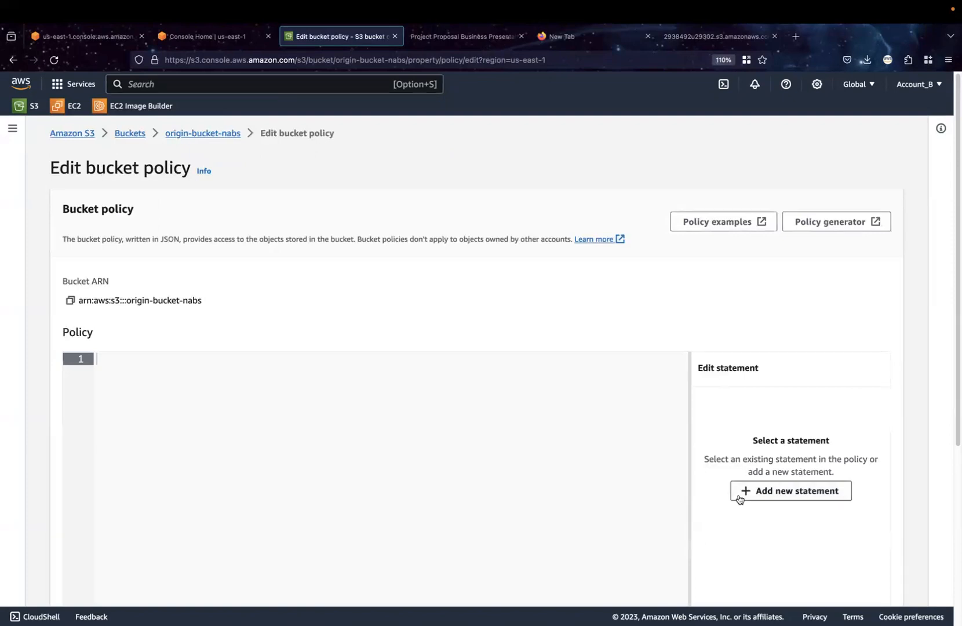
left_click(771, 490)
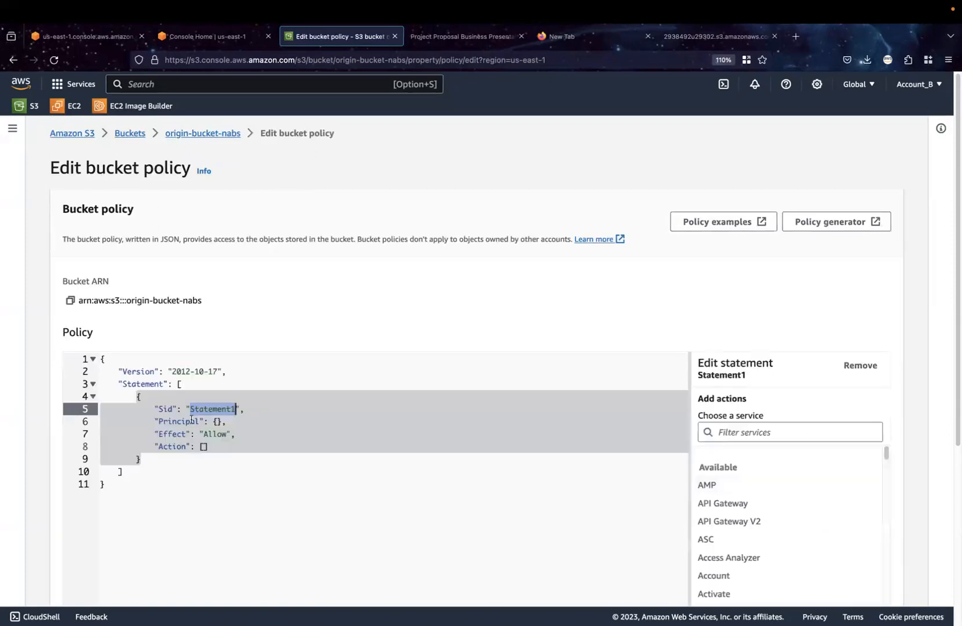
left_click(217, 422)
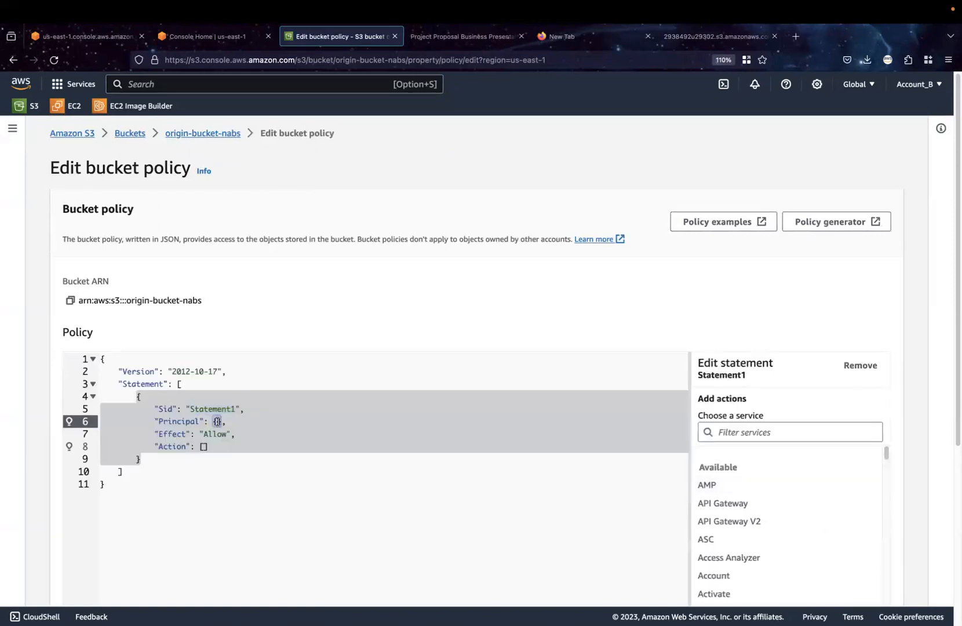
type("\"")
key("BackSpace")
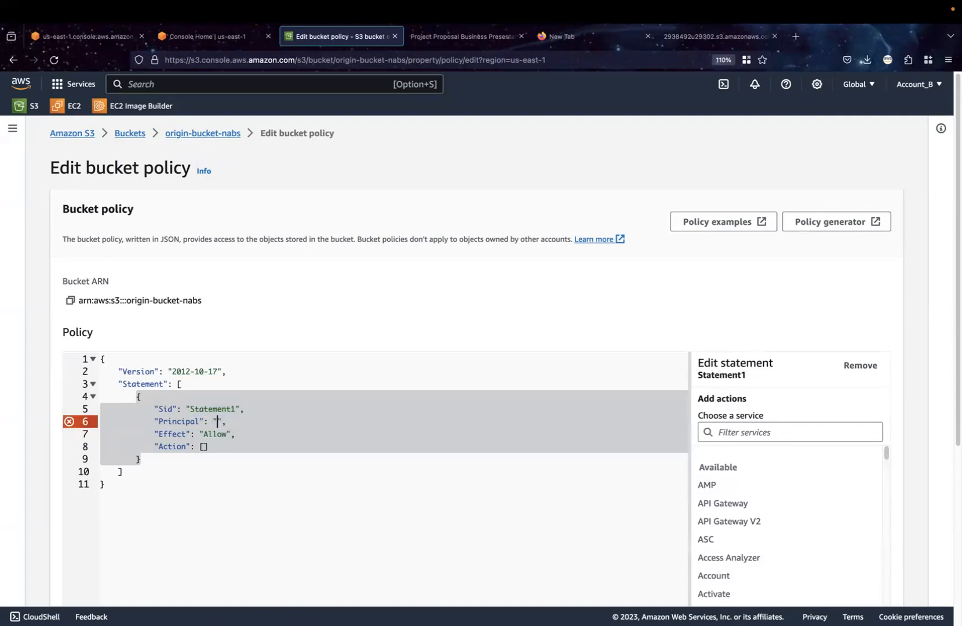
type("*")
Set the policy statement's Action to ["s3:GetObject"]
left_click(204, 447)
type("\"")
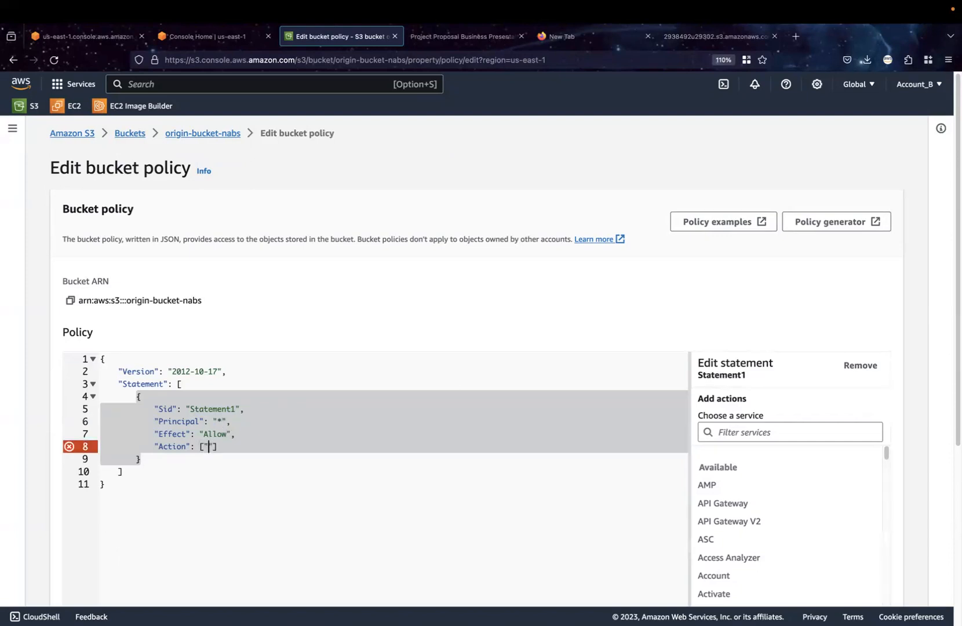
type("s3")
type(":GetO")
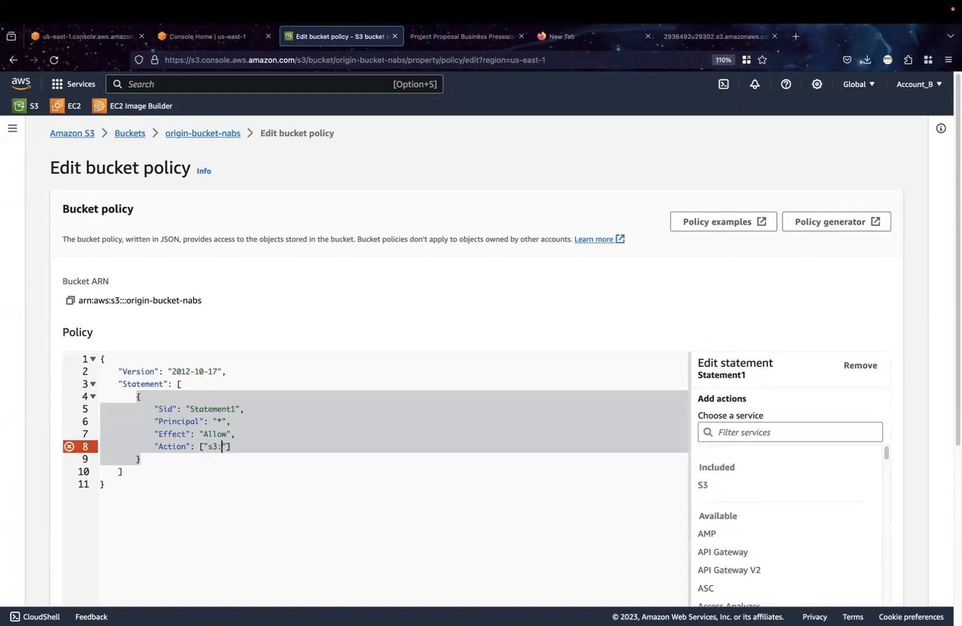
type("bject")
key("Right")
key("Right")
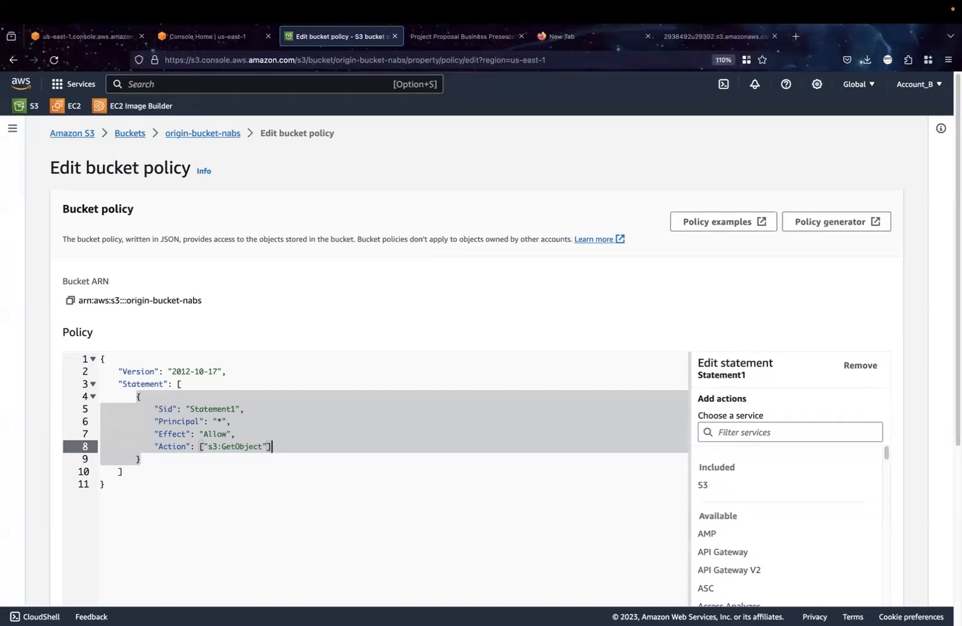
Add a "Resource" element with an empty string value below the Action in the policy statement
type(",")
key("Return")
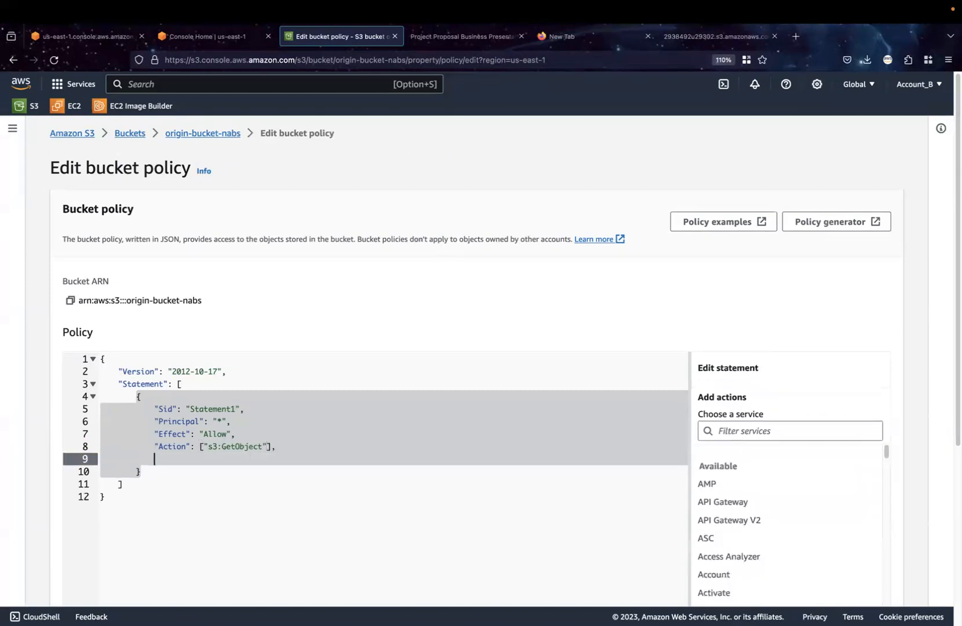
type("\"Resoruce")
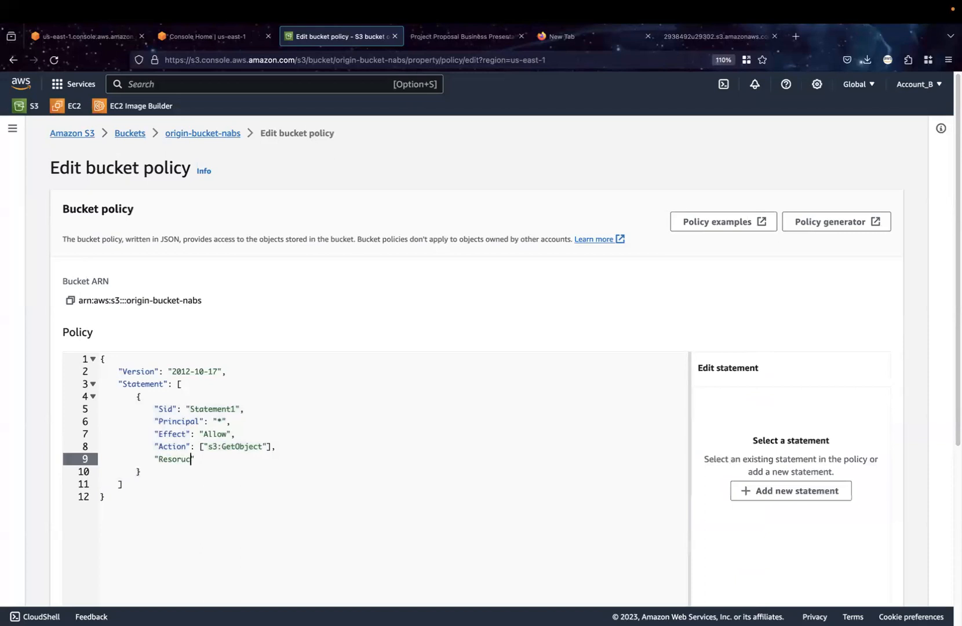
key("BackSpace")
key("BackSpace")
key("BackSpace")
key("BackSpace")
key("BackSpace")
type("ource\": \"")
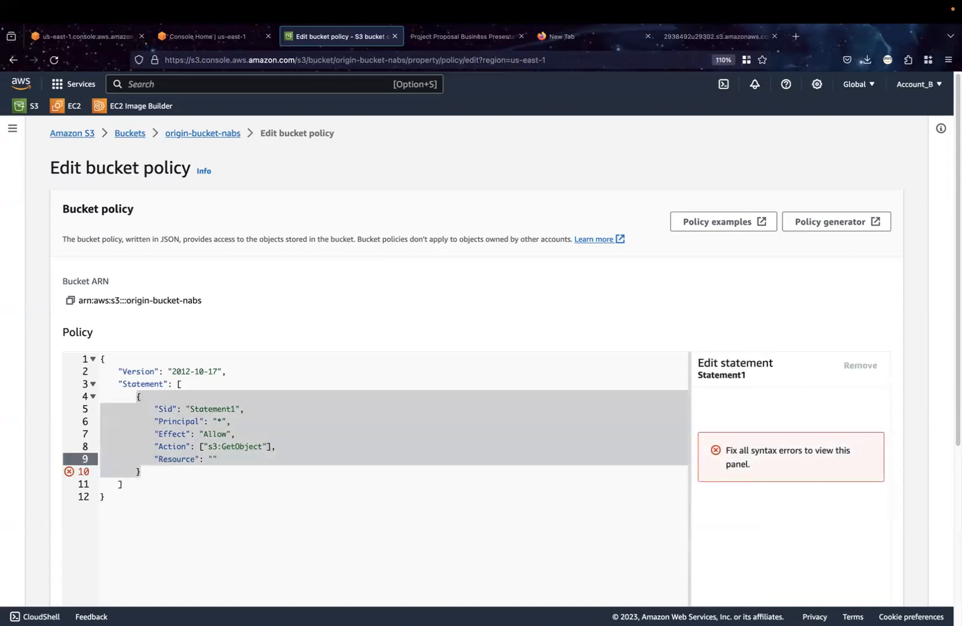
Fill the Resource with the copied bucket ARN followed by /*, giving arn:aws:s3:::origin-bucket-nabs/*, and save the bucket policy
left_click(70, 301)
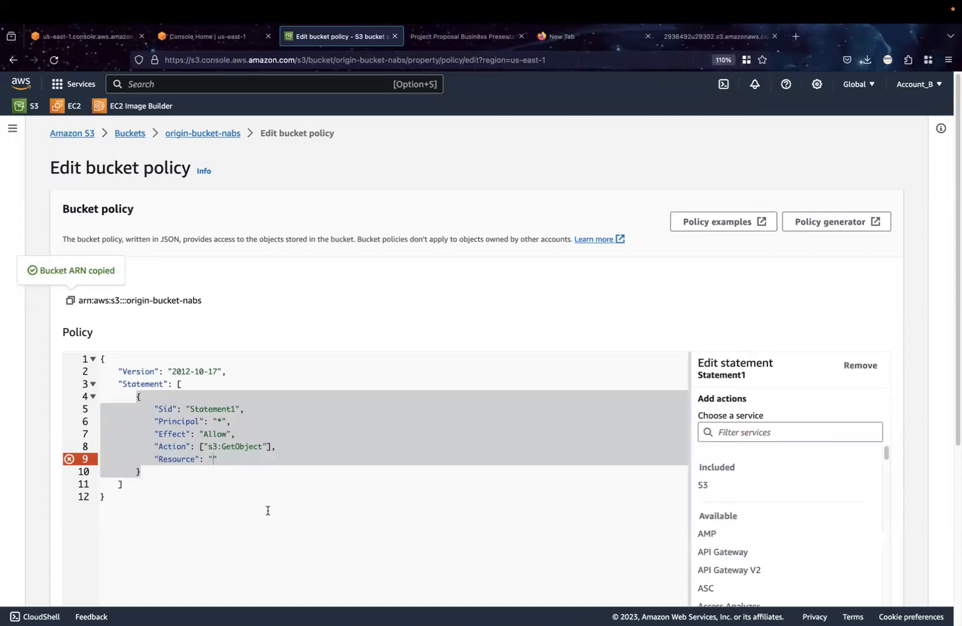
left_click(214, 460)
key("Left")
key("super+v")
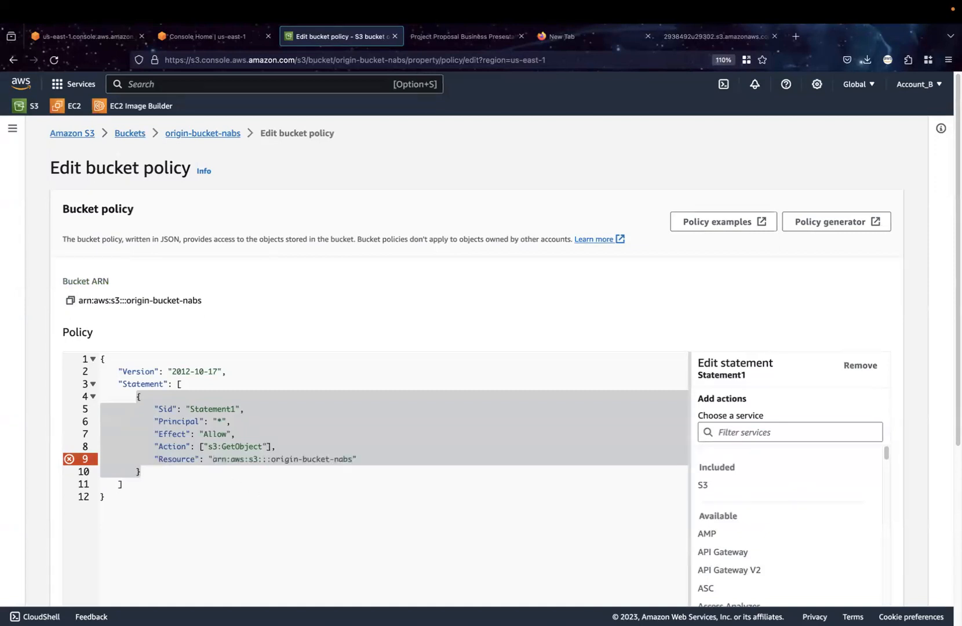
type("/*")
scroll(403, 532, "down", 5)
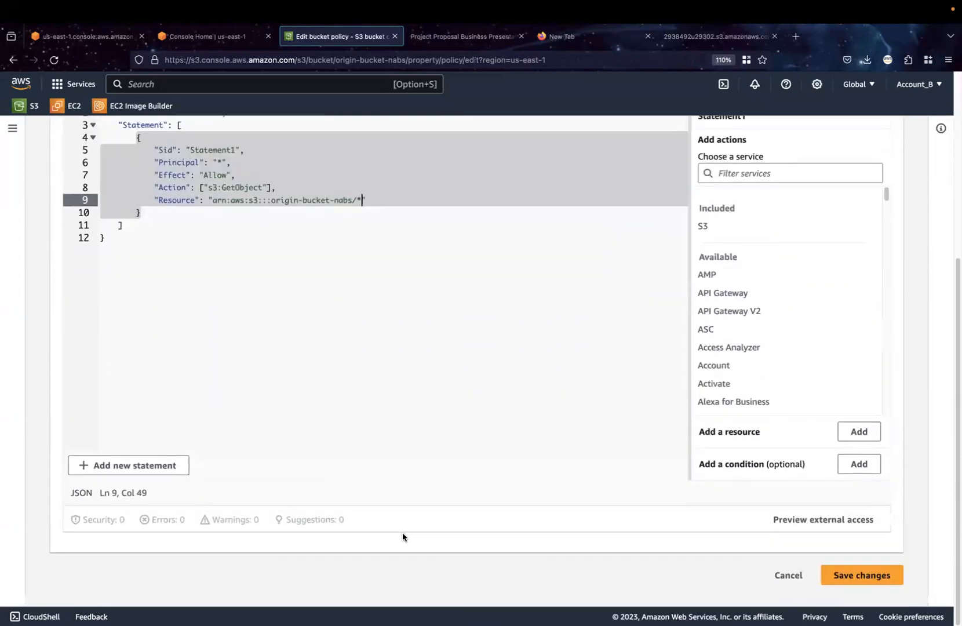
left_click(861, 582)
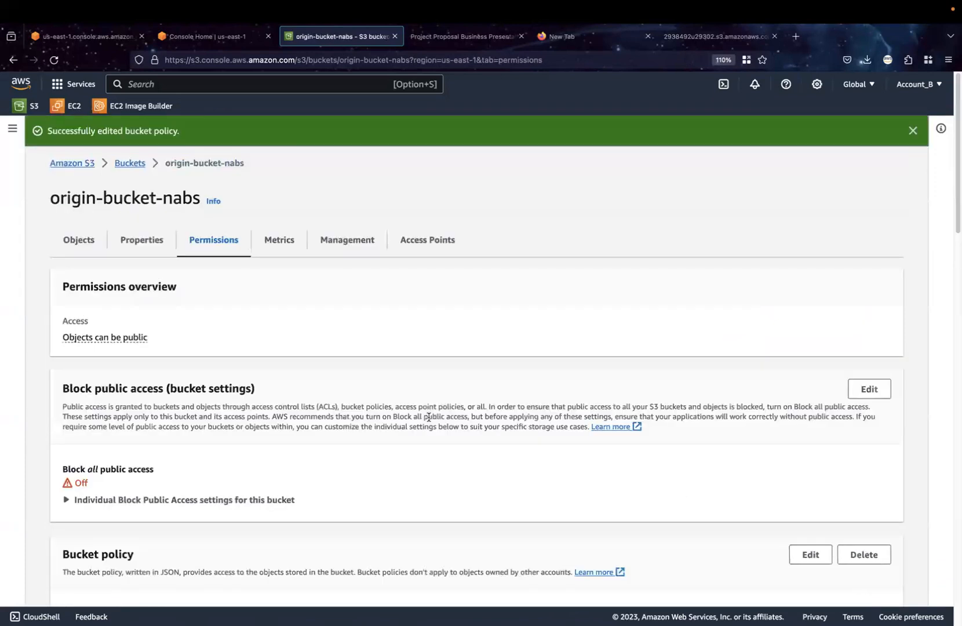
Show the bucket's objects, switch to Visual Studio Code and replace the fetch URL in index.html with get.html, saving the file
left_click(66, 245)
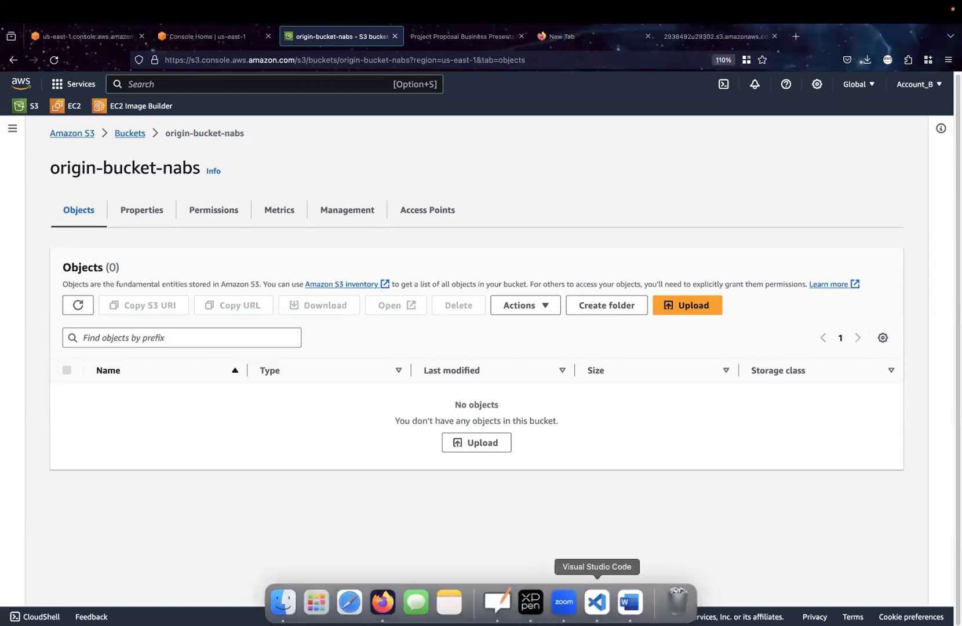
left_click(594, 602)
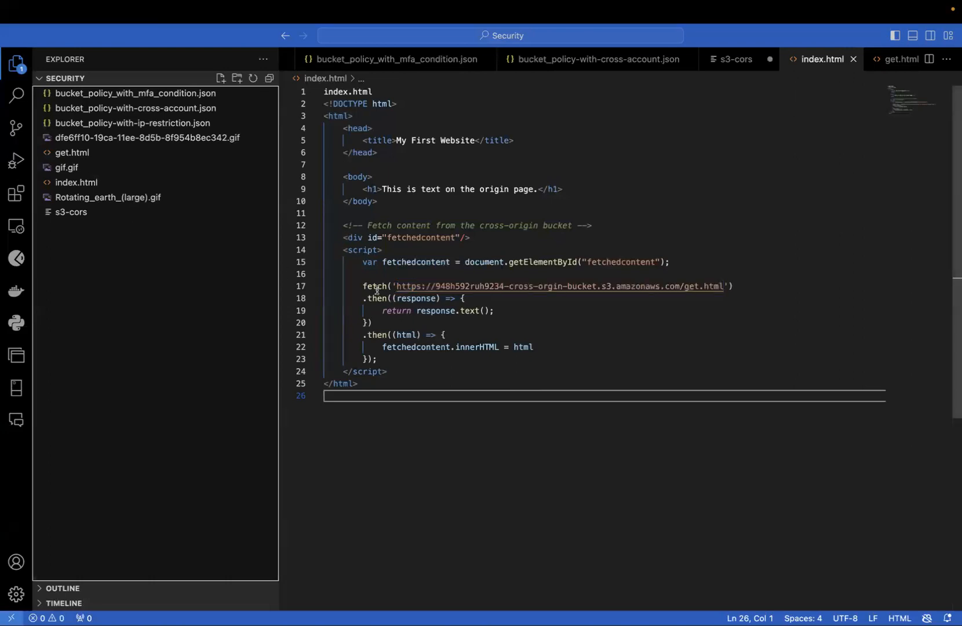
mouse_move(374, 288)
left_click(726, 287)
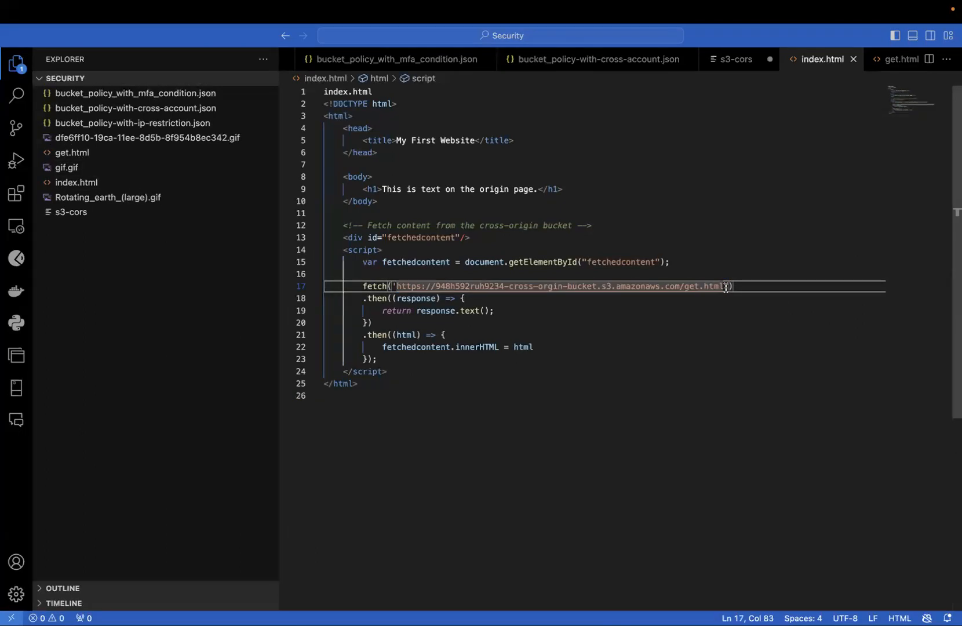
left_click_drag(724, 287, 397, 281)
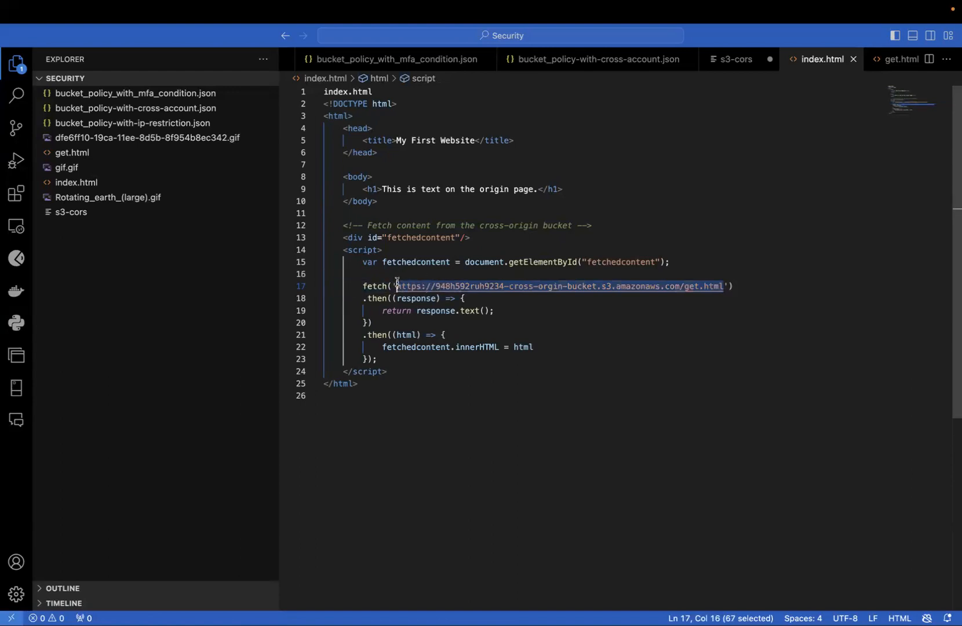
key("BackSpace")
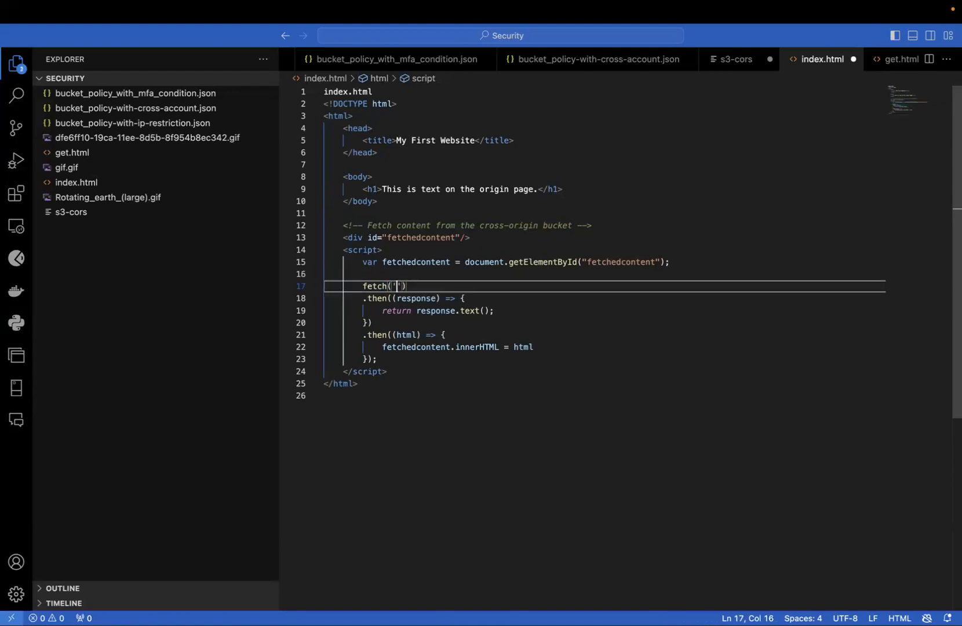
type("get.html")
key("super+s")
key("ctrl+Right")
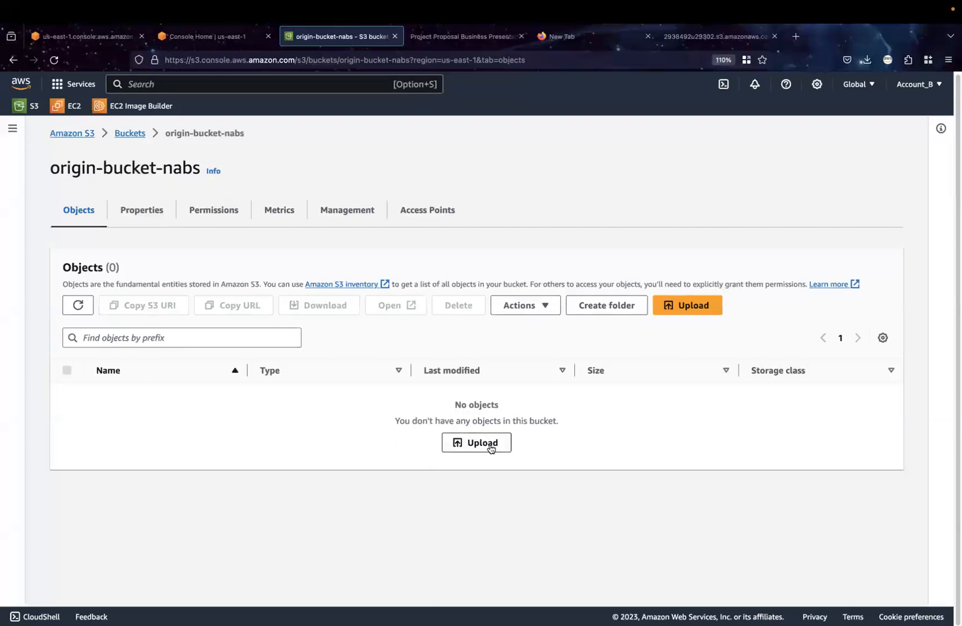
Start an upload to origin-bucket-nabs and browse to the Security folder in Downloads to add files
left_click(490, 443)
left_click(416, 299)
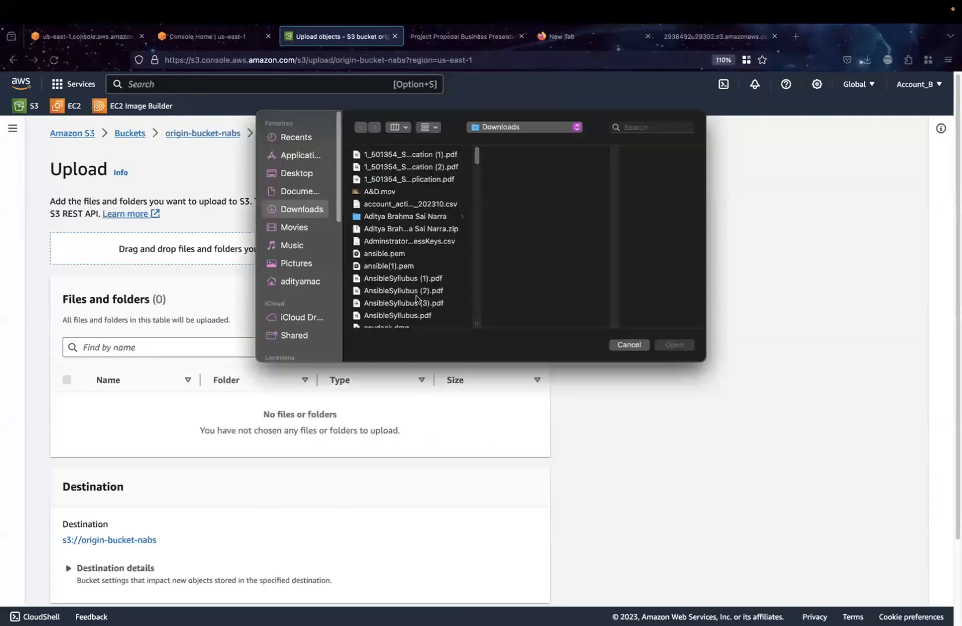
scroll(430, 256, "down", 15)
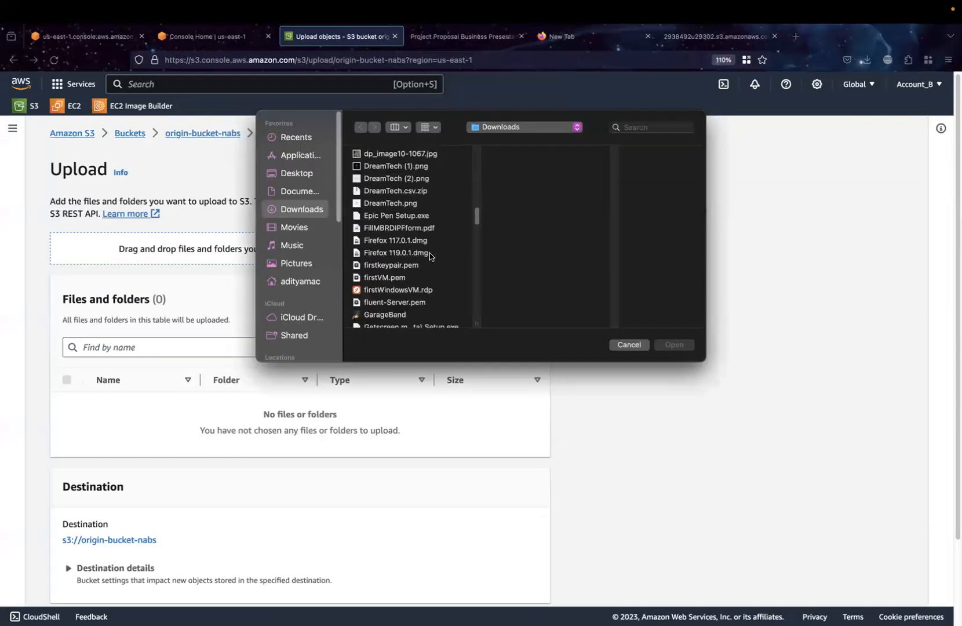
scroll(430, 256, "down", 20)
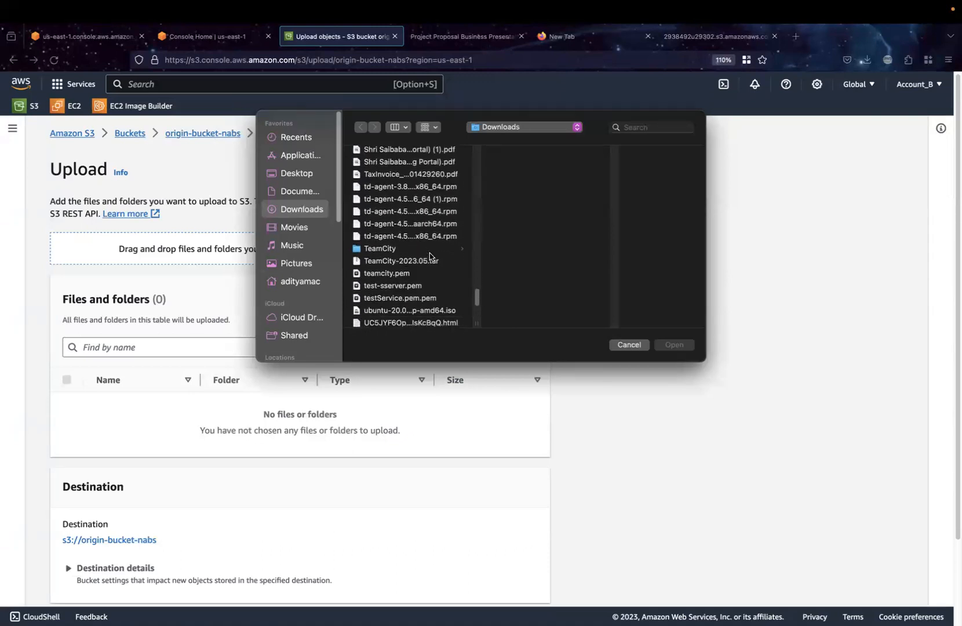
left_click(294, 174)
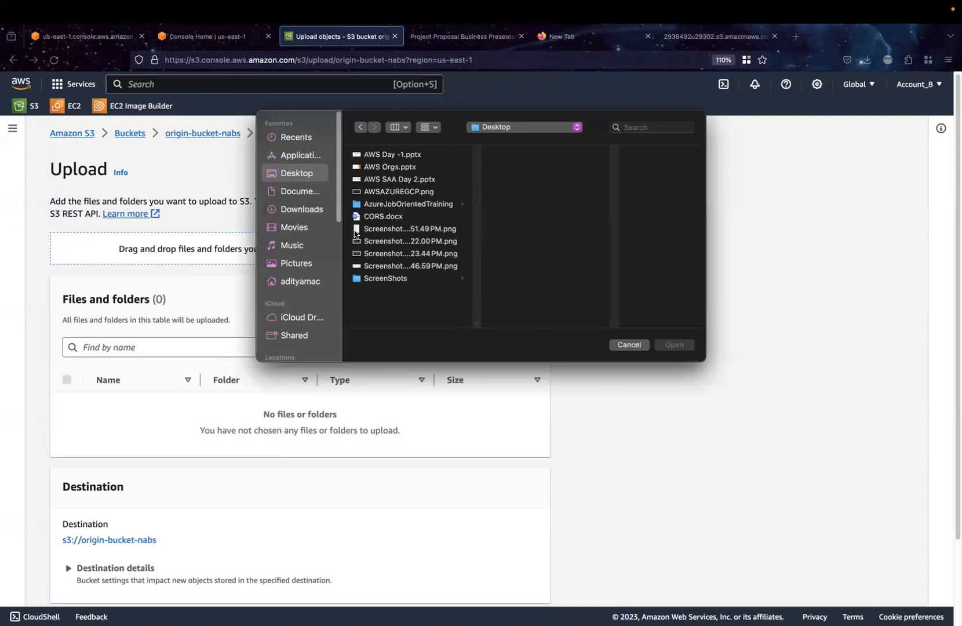
left_click(304, 209)
scroll(413, 240, "down", 20)
scroll(414, 241, "up", 10)
scroll(413, 240, "up", 3)
left_click(413, 187)
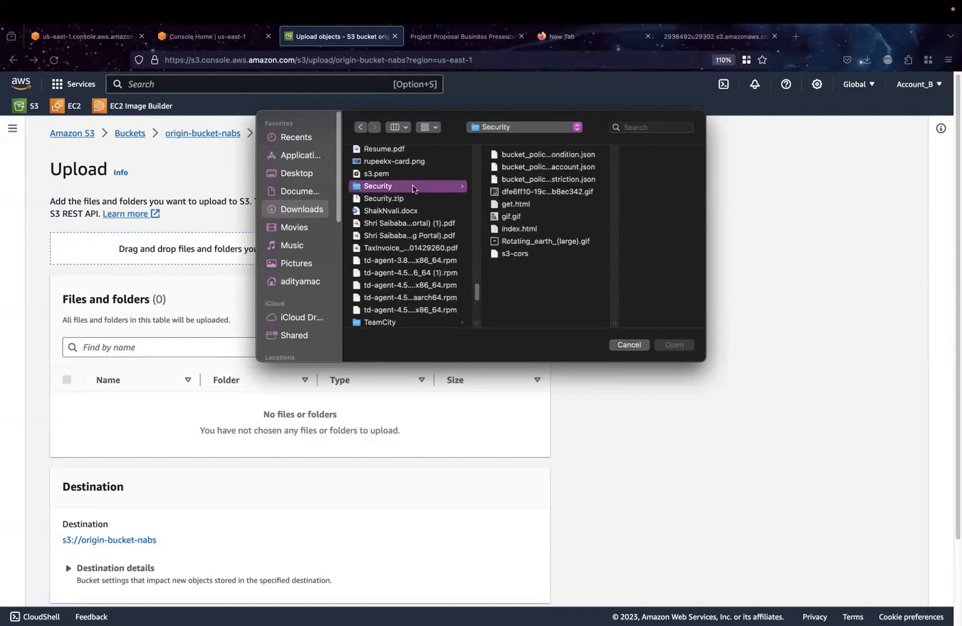
Try to upload get.html and index.html to origin-bucket-nabs, and cancel the running transfer
left_click(530, 230)
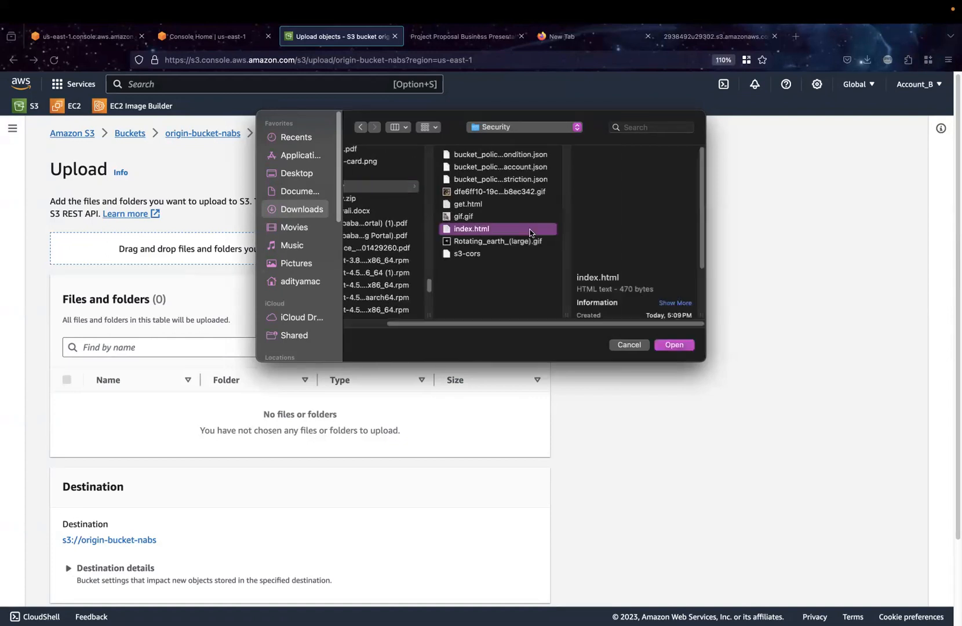
left_click(496, 208, "super")
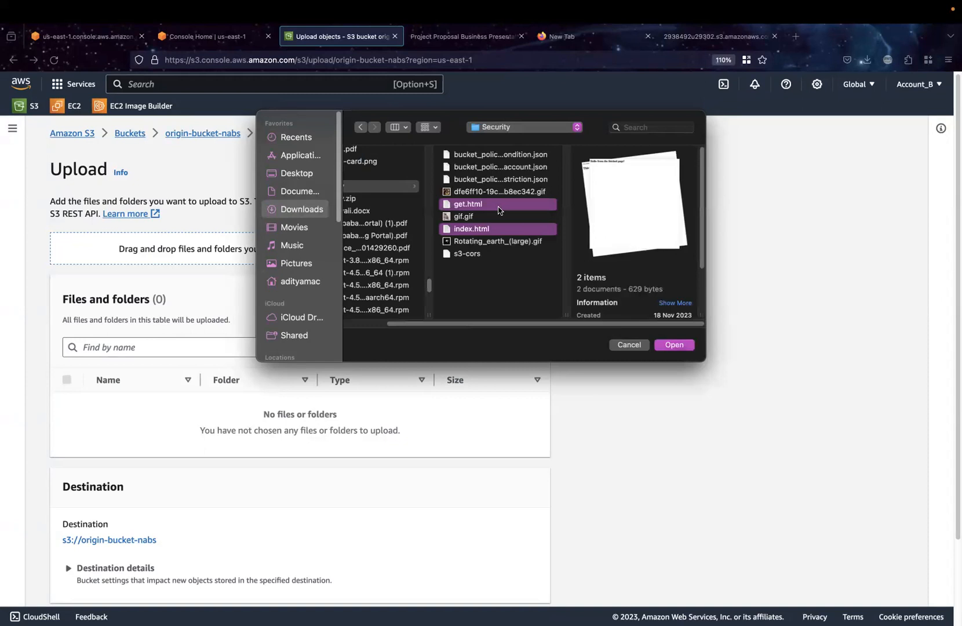
left_click(675, 345)
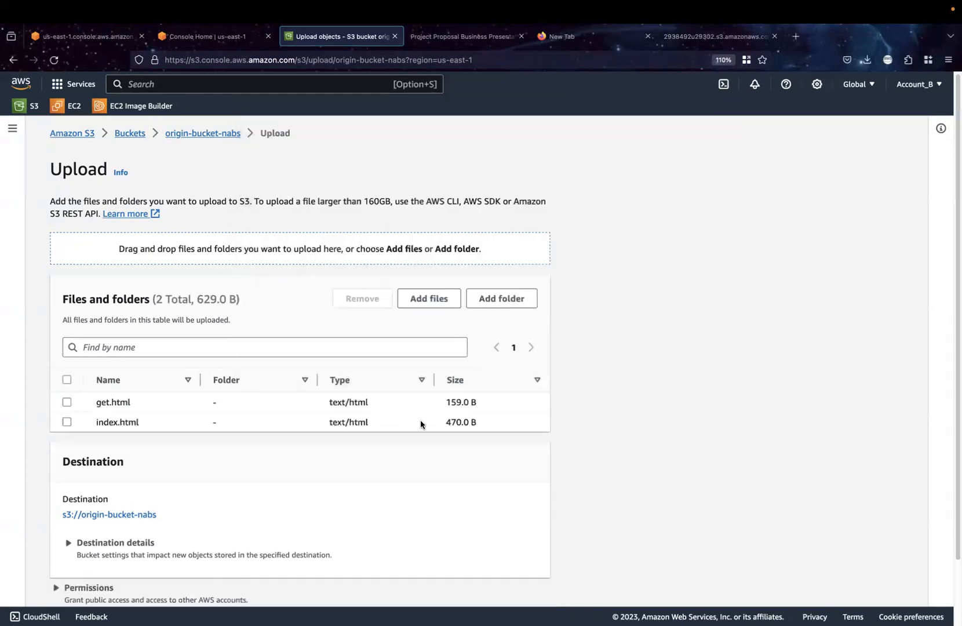
scroll(395, 434, "down", 3)
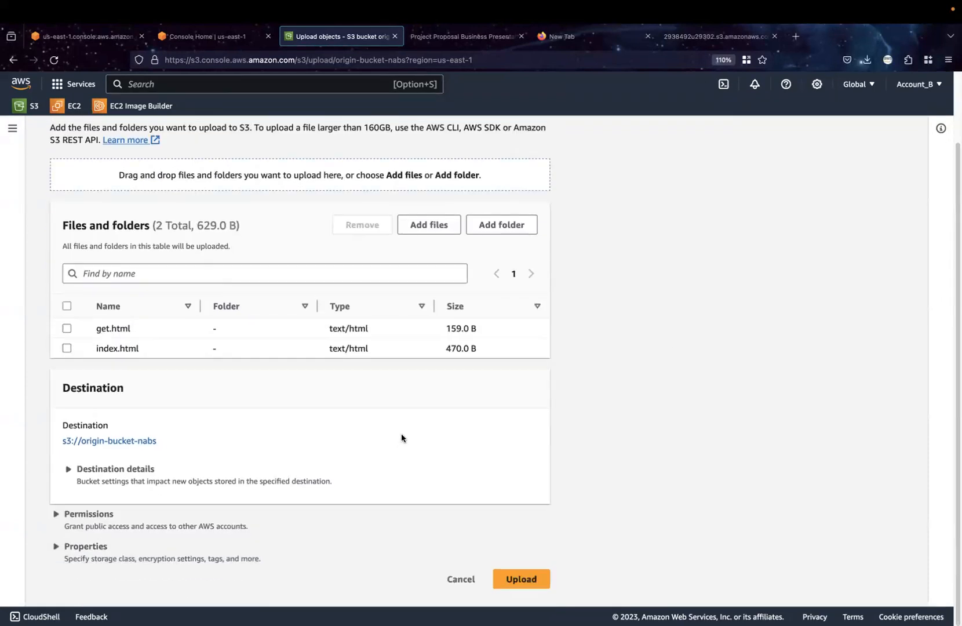
left_click(533, 582)
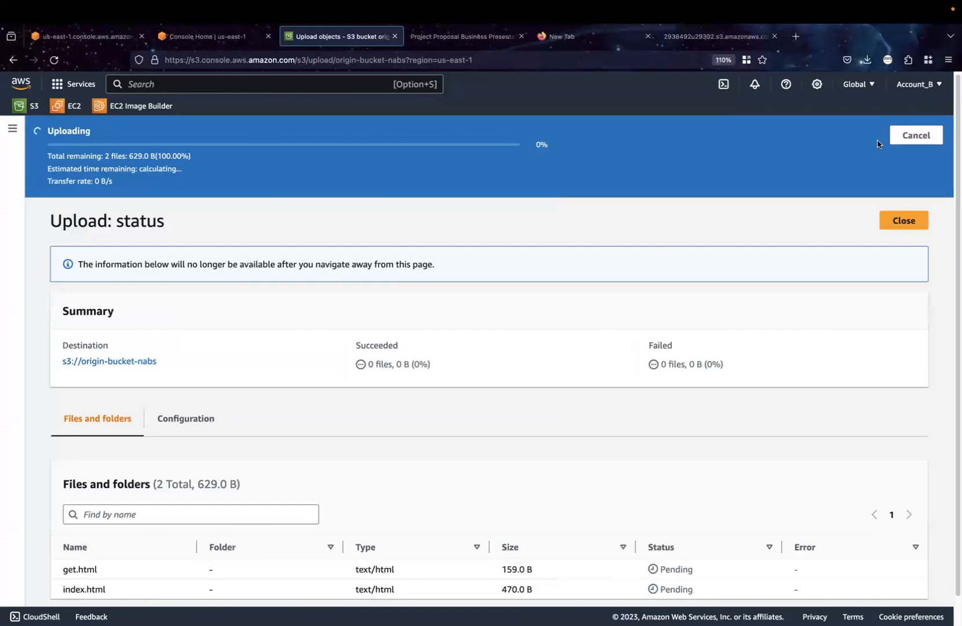
left_click(909, 136)
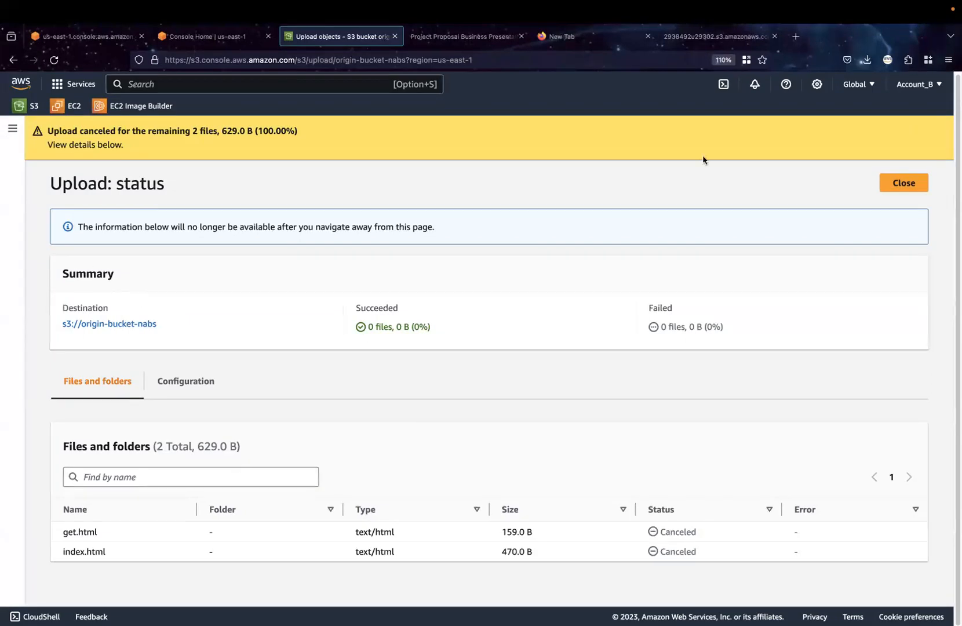
left_click(896, 194)
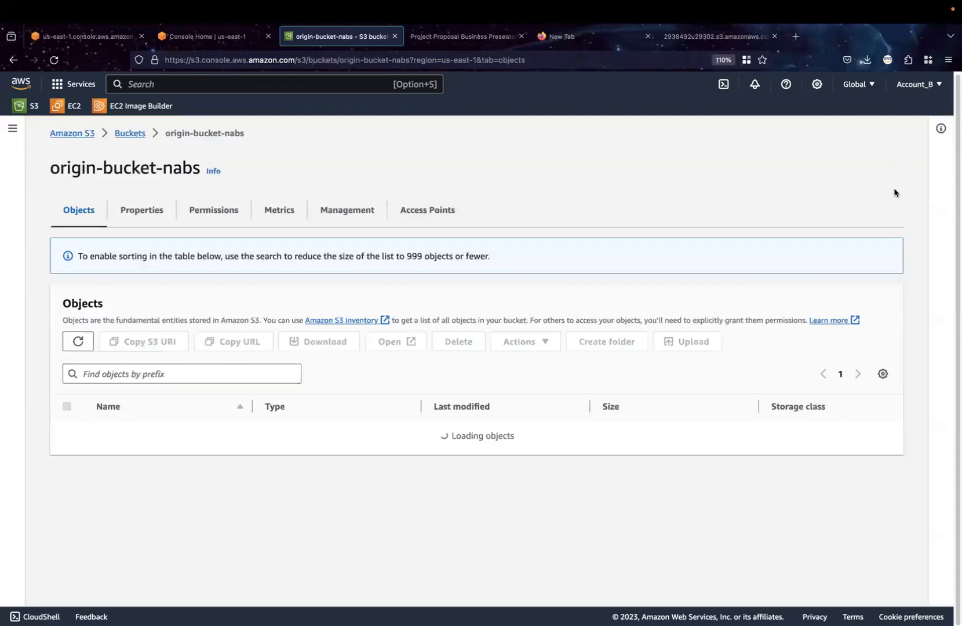
Start a new upload to origin-bucket-nabs and add index.html and get.html from the Security folder
left_click(489, 450)
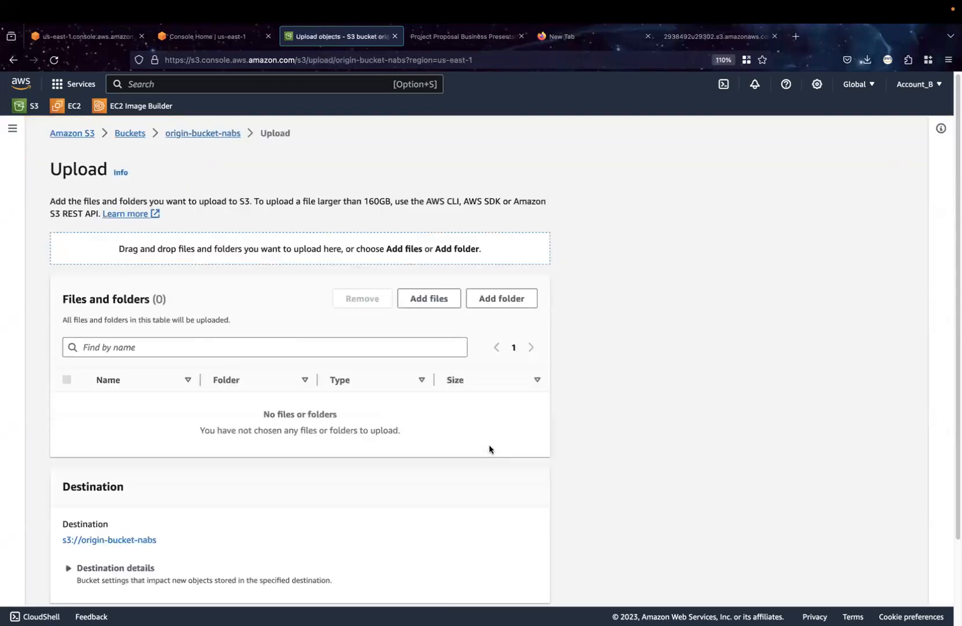
left_click(451, 298)
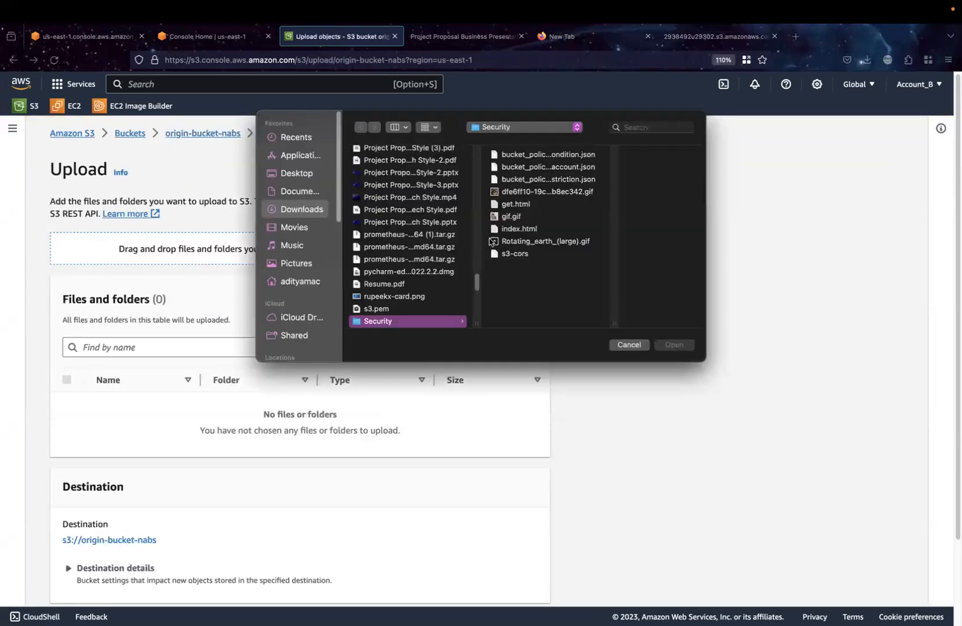
left_click(510, 229)
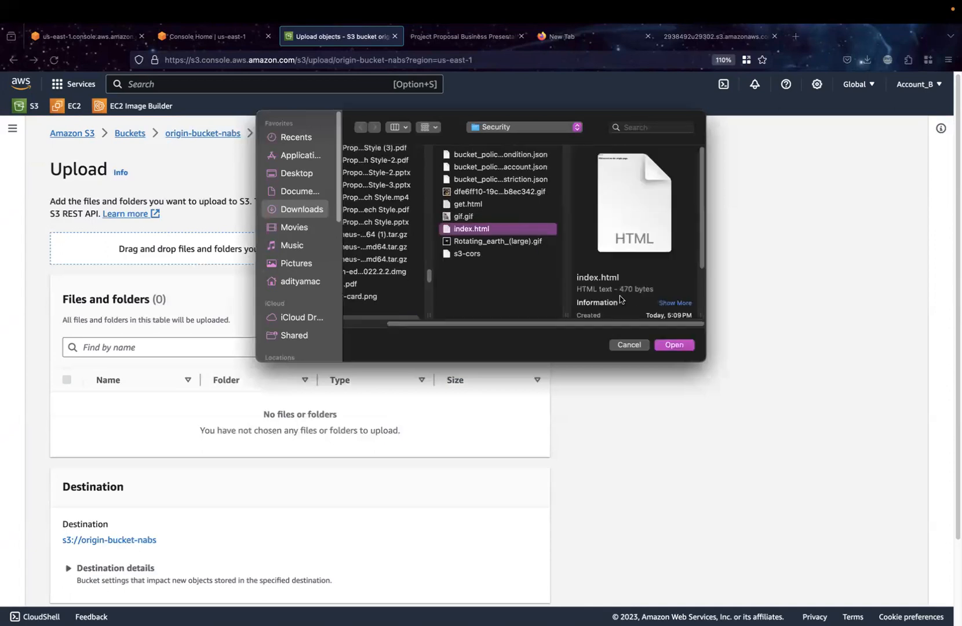
left_click(668, 344)
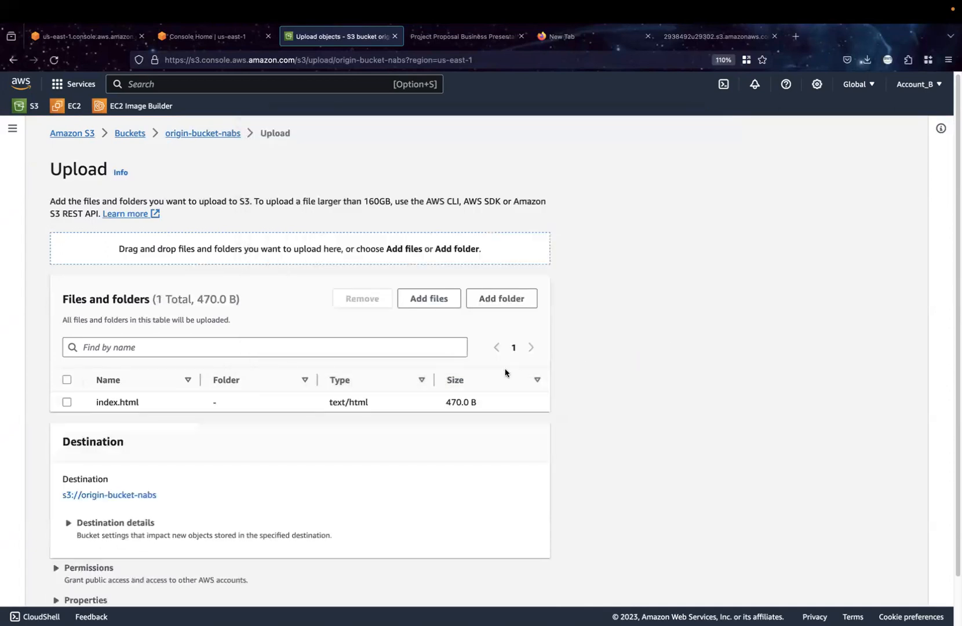
left_click(436, 304)
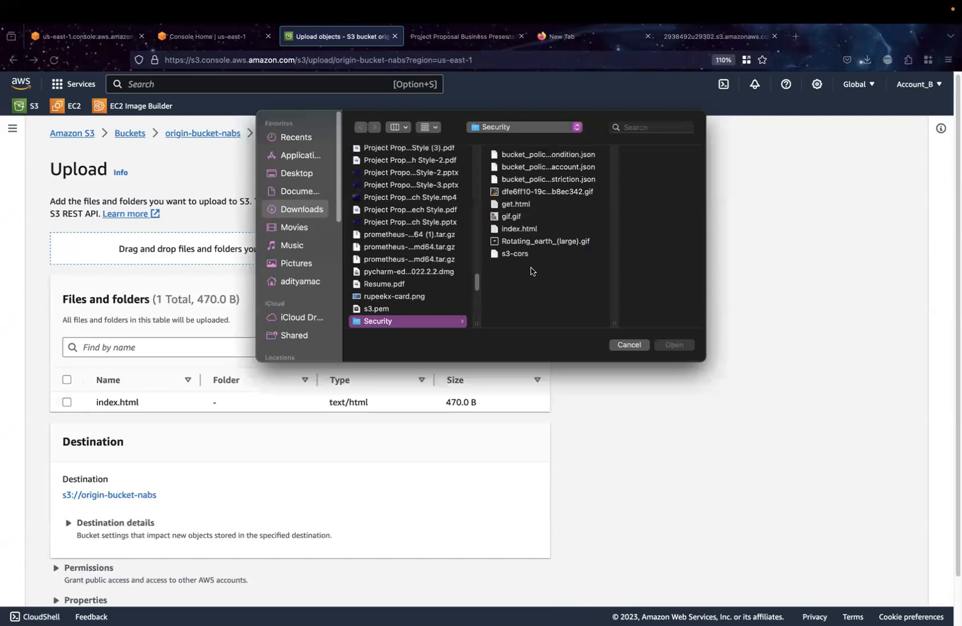
left_click(522, 205)
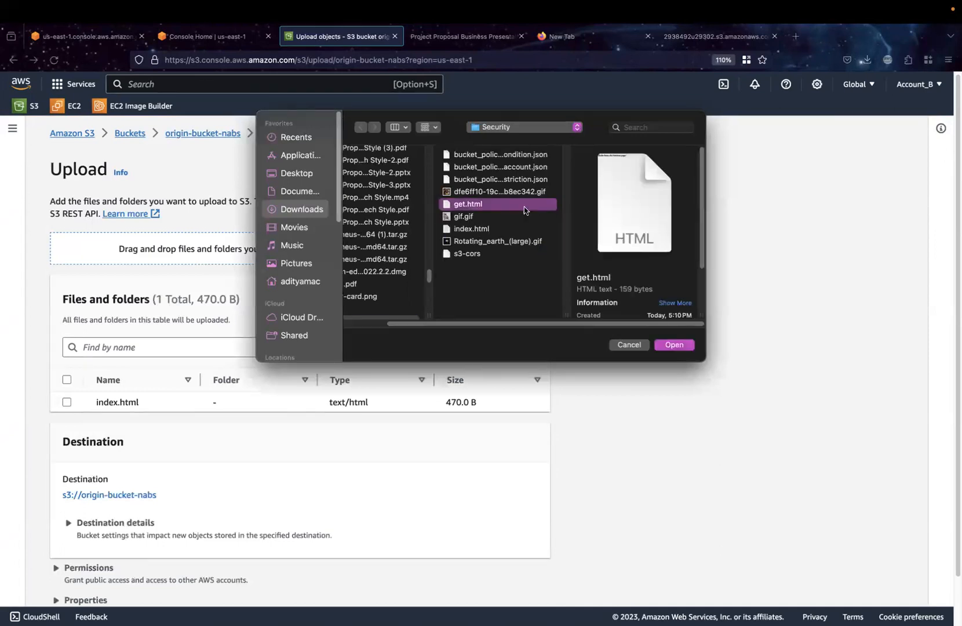
left_click(674, 345)
Upload the two added HTML files to the bucket and close the upload status once the transfer finishes
scroll(612, 436, "down", 2)
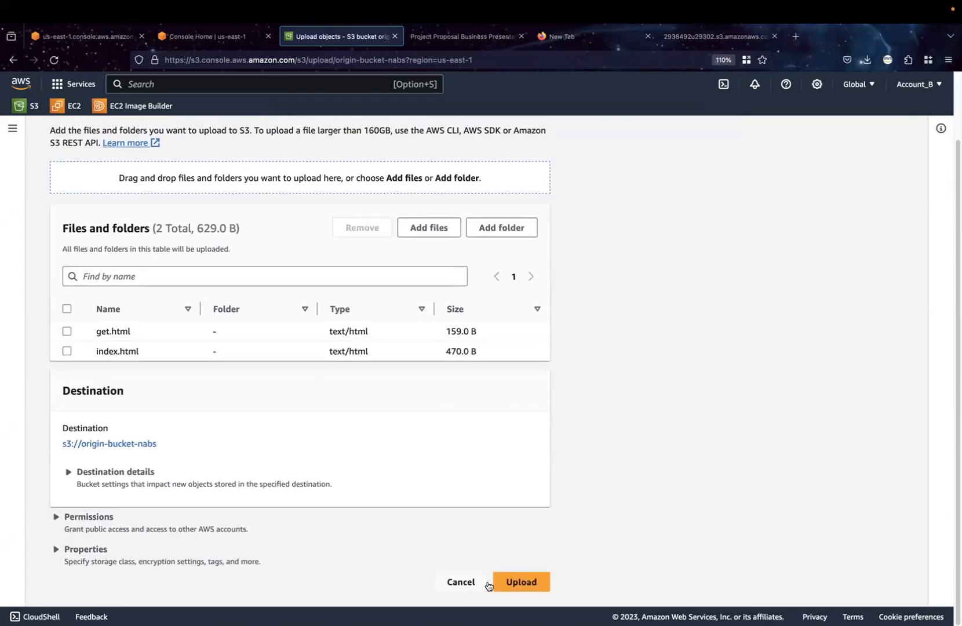
left_click(510, 582)
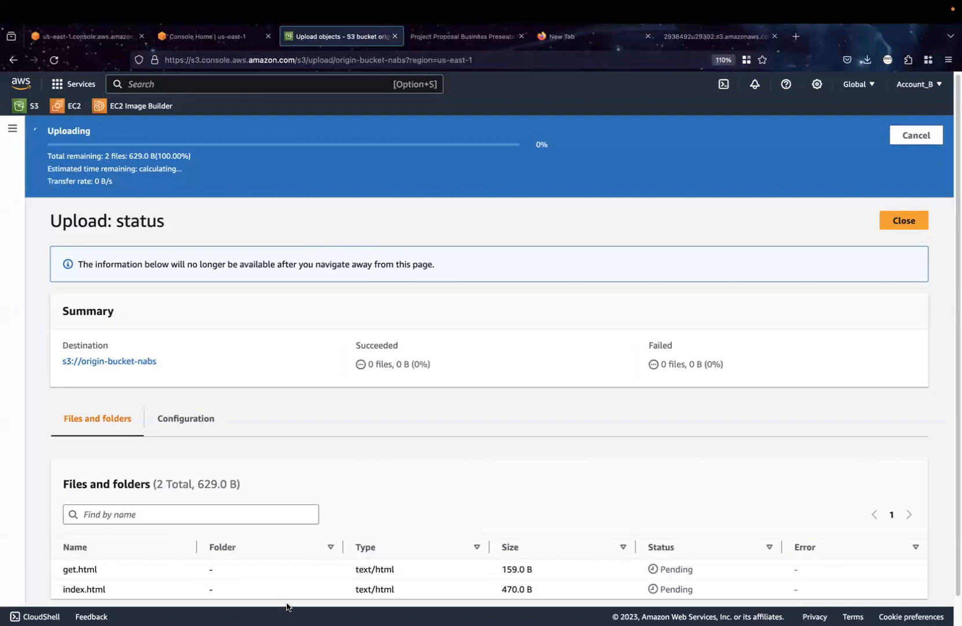
mouse_move(396, 4)
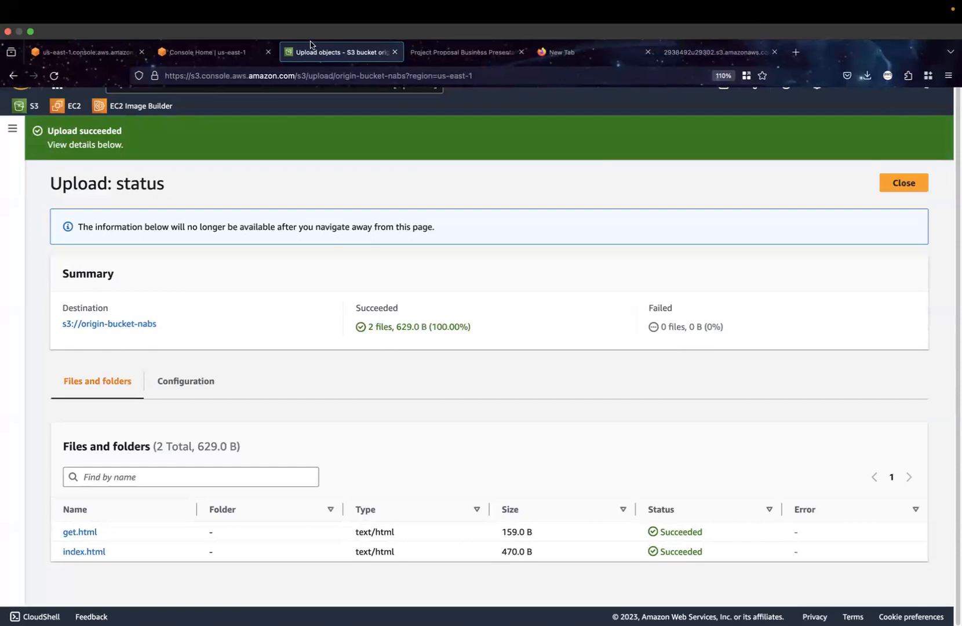
left_click(911, 187)
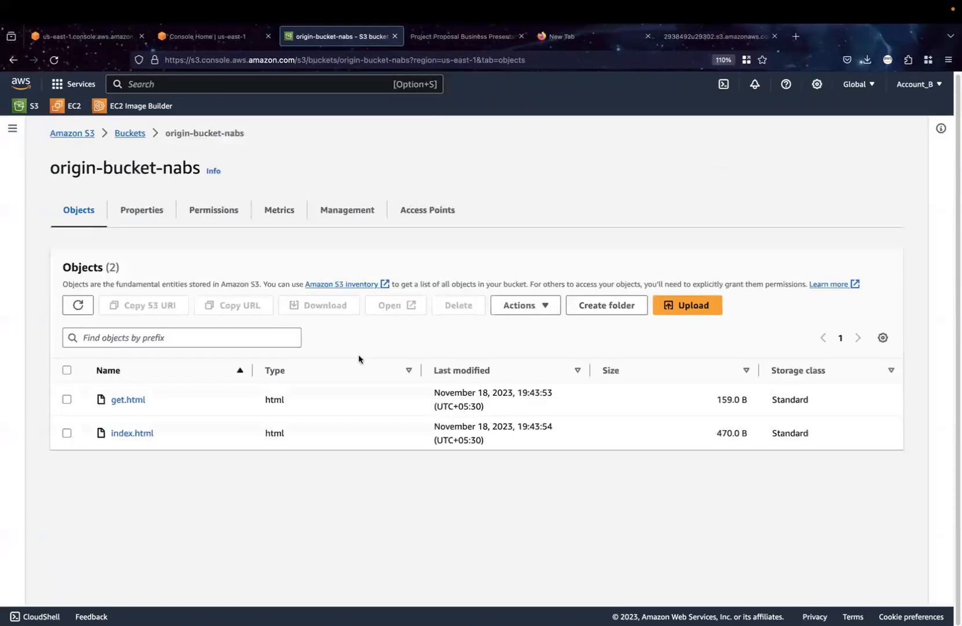
left_click(66, 400)
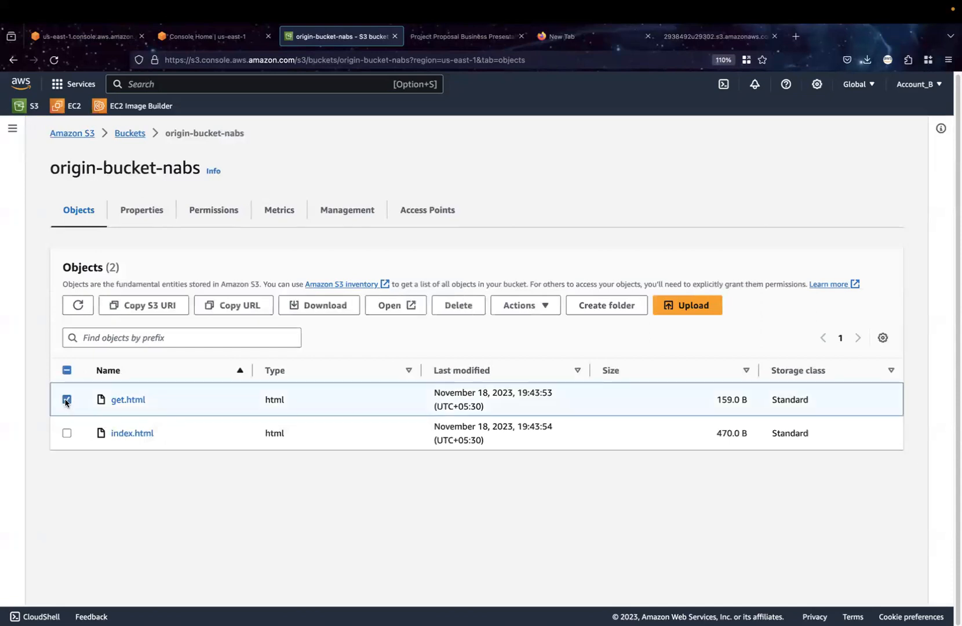
left_click(67, 433)
left_click(528, 306)
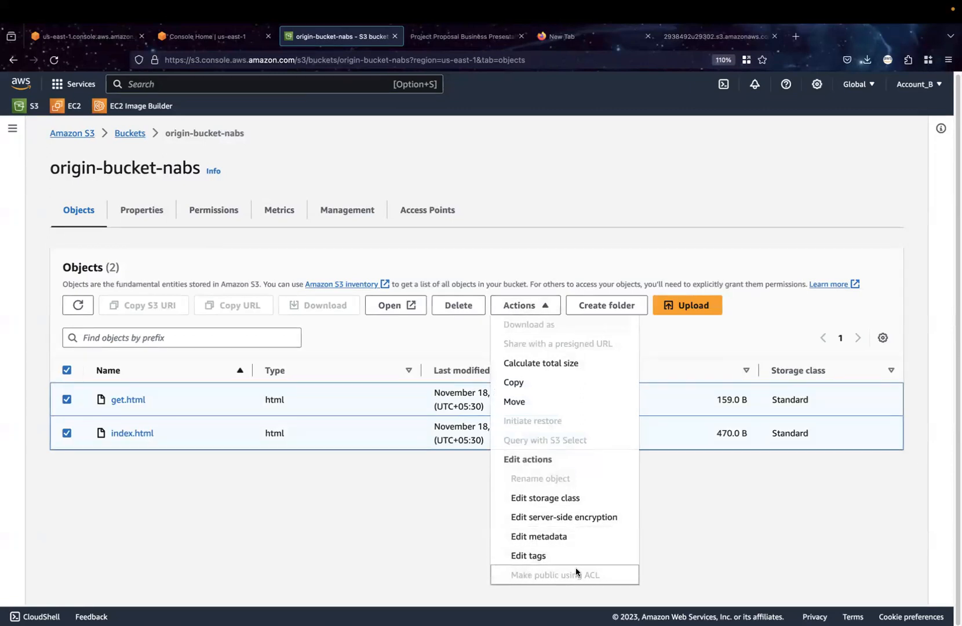
left_click(394, 522)
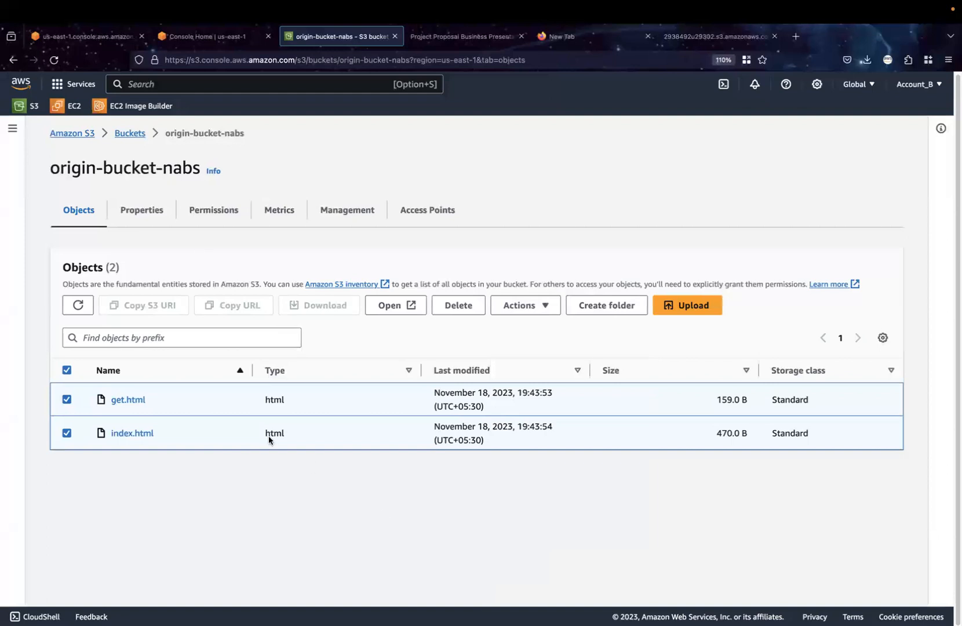
Enable ACLs in the bucket's Object Ownership settings with Bucket owner preferred, acknowledge that ACLs will be restored, and save
left_click(200, 211)
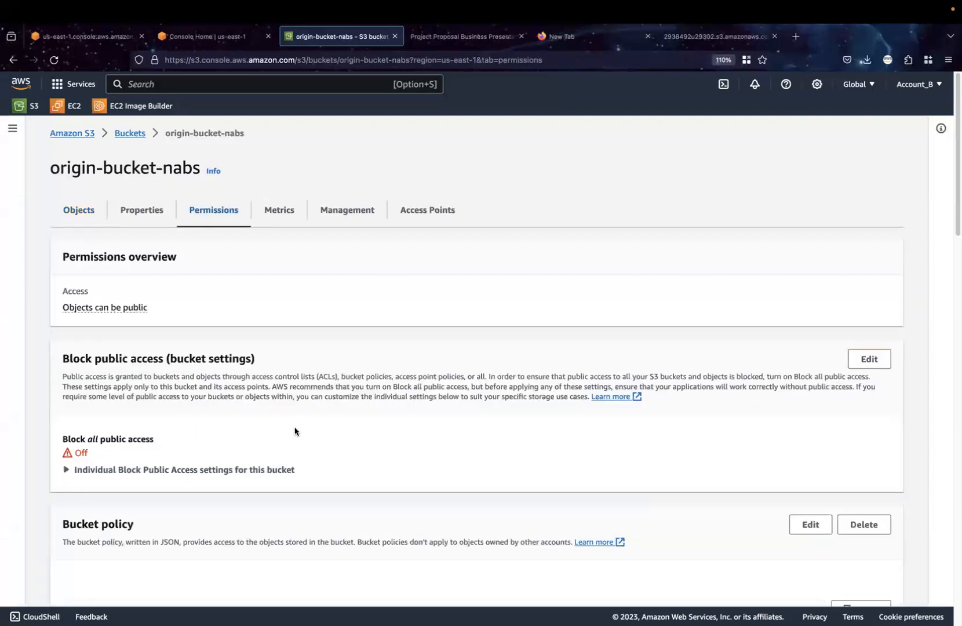
scroll(294, 432, "down", 10)
scroll(295, 431, "down", 3)
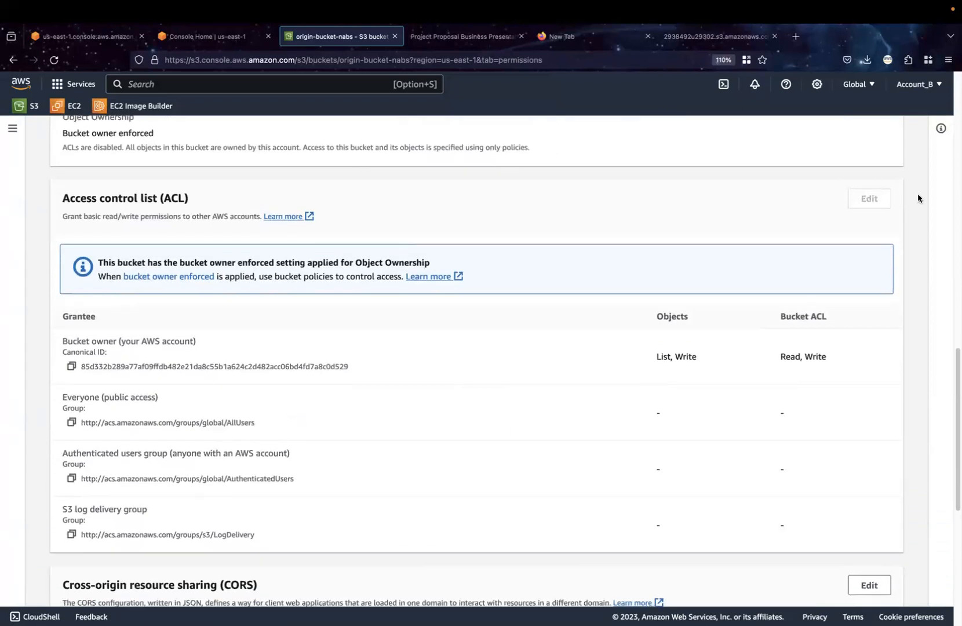
scroll(671, 185, "up", 2)
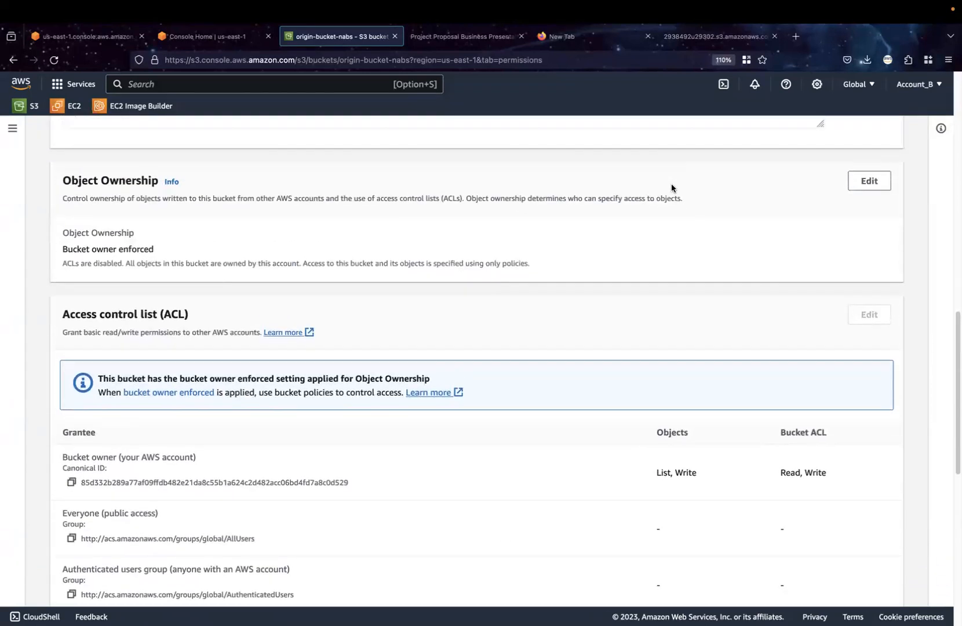
left_click(870, 182)
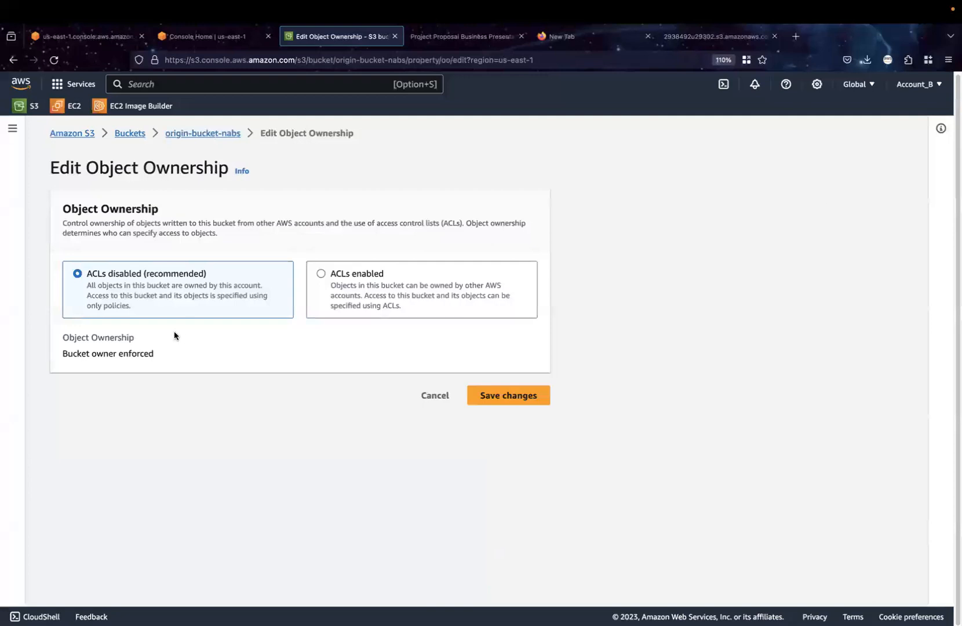
left_click(324, 271)
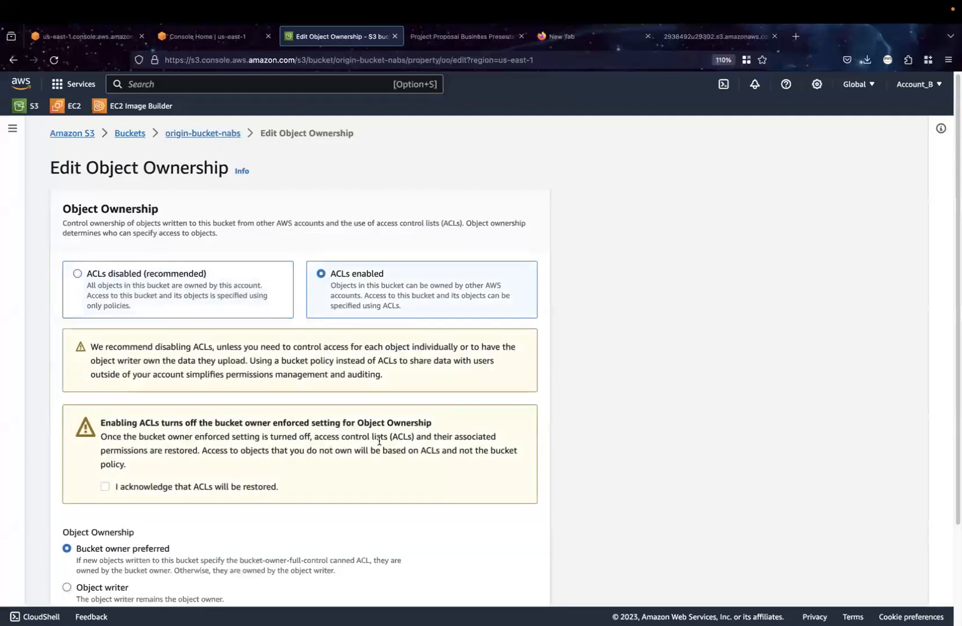
scroll(163, 424, "down", 2)
left_click(105, 407)
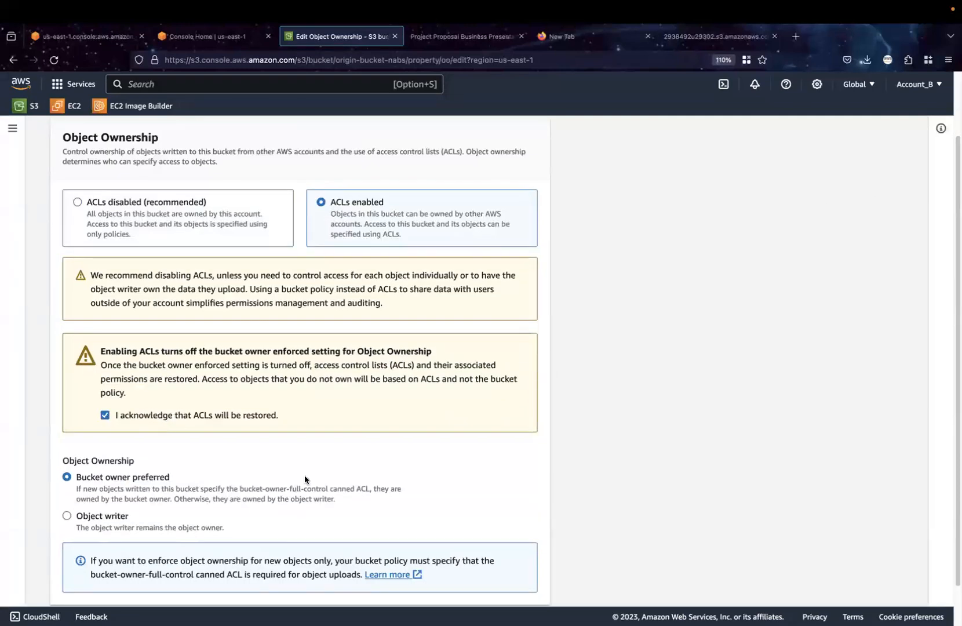
scroll(313, 484, "down", 1)
left_click(487, 577)
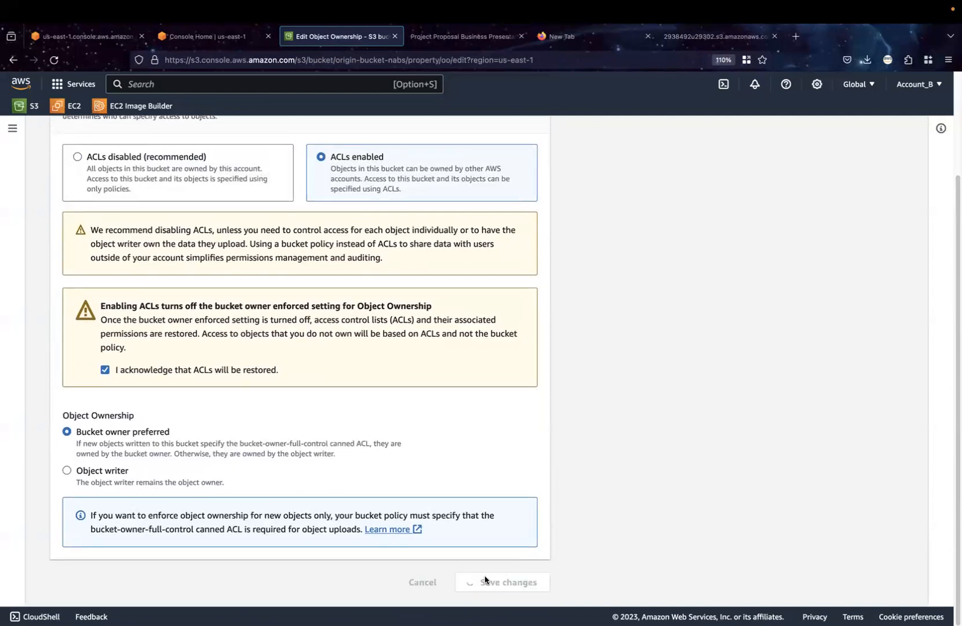
scroll(666, 424, "down", 1)
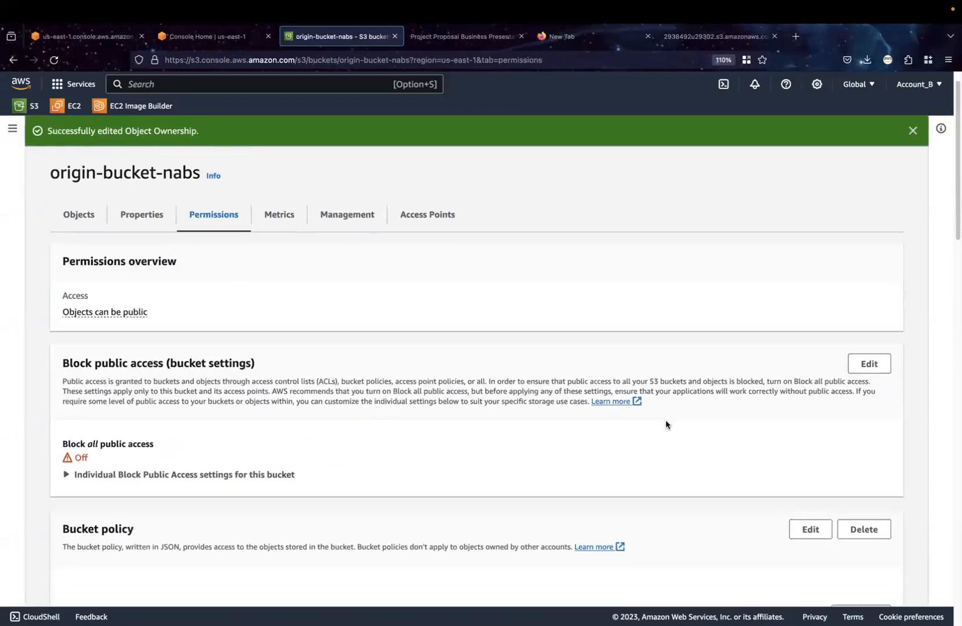
Make get.html and index.html public using ACL and close the status page
left_click(67, 226)
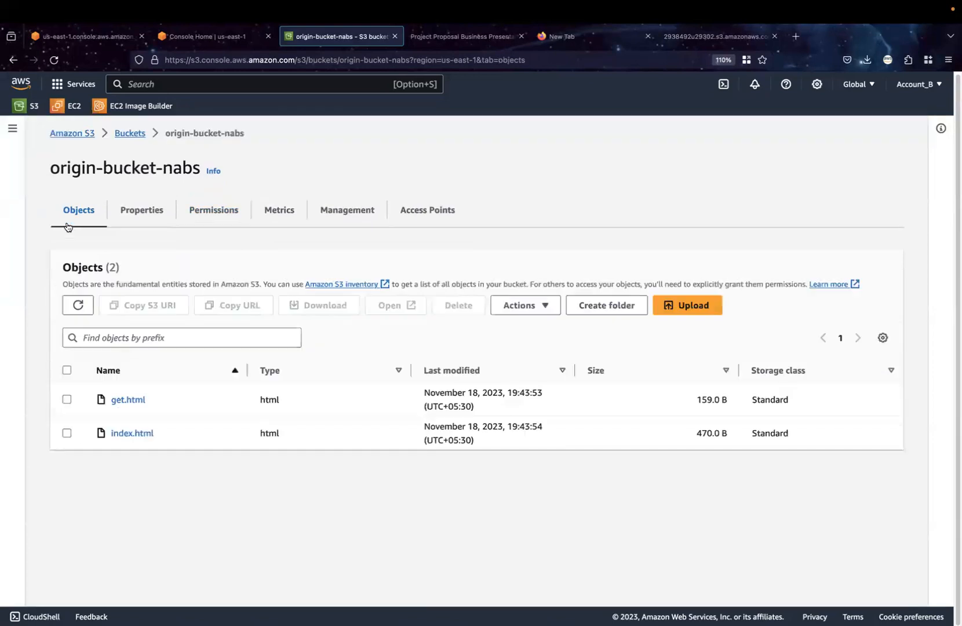
left_click(66, 370)
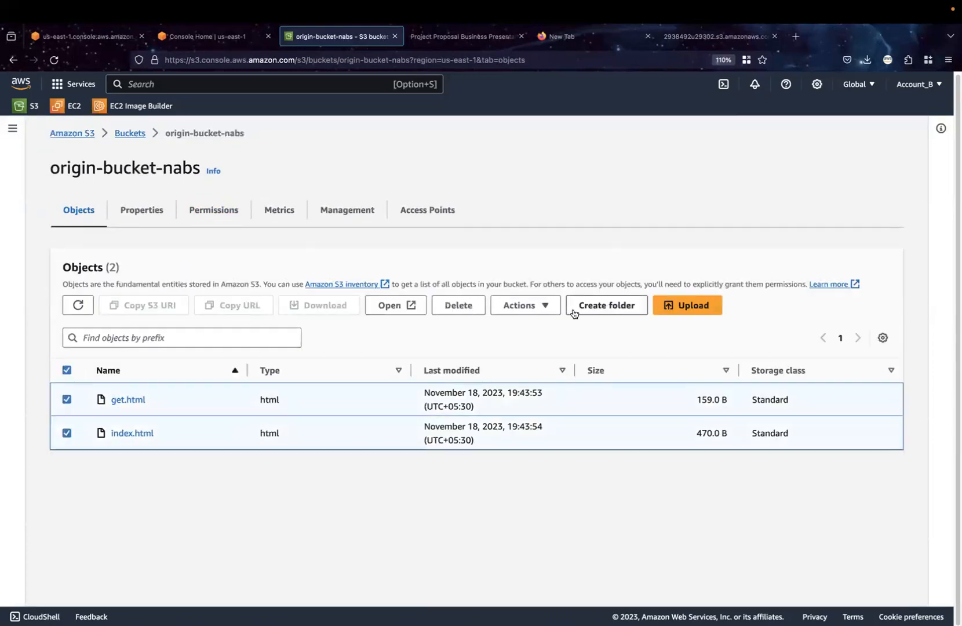
left_click(542, 307)
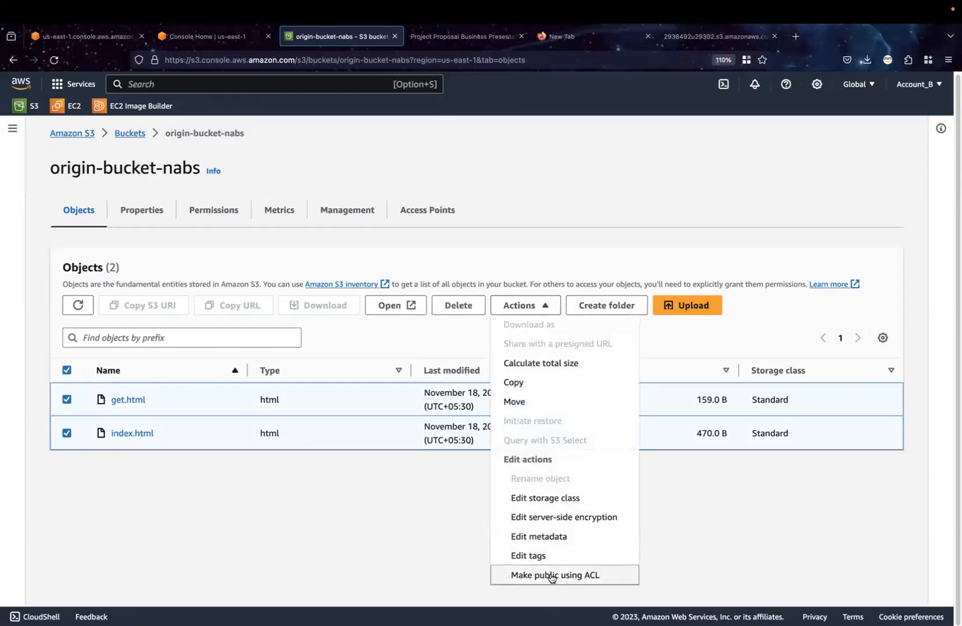
left_click(552, 575)
left_click(504, 444)
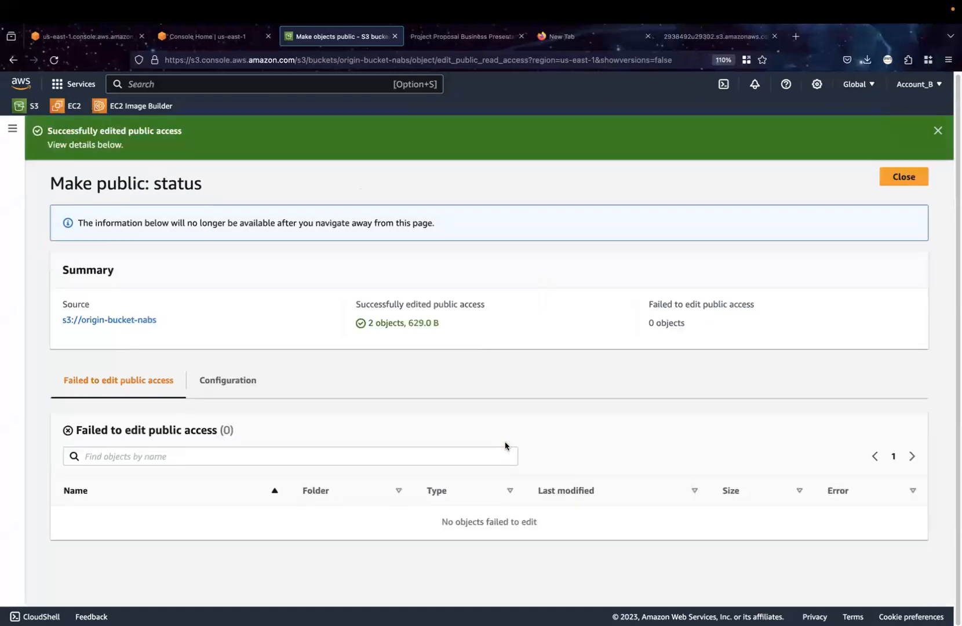
left_click(938, 132)
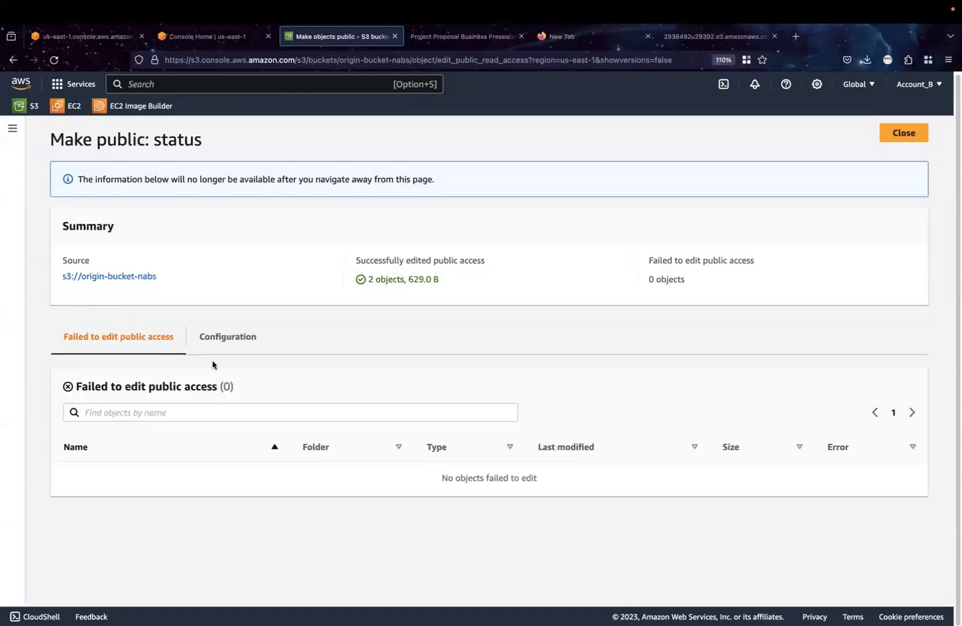
left_click(908, 135)
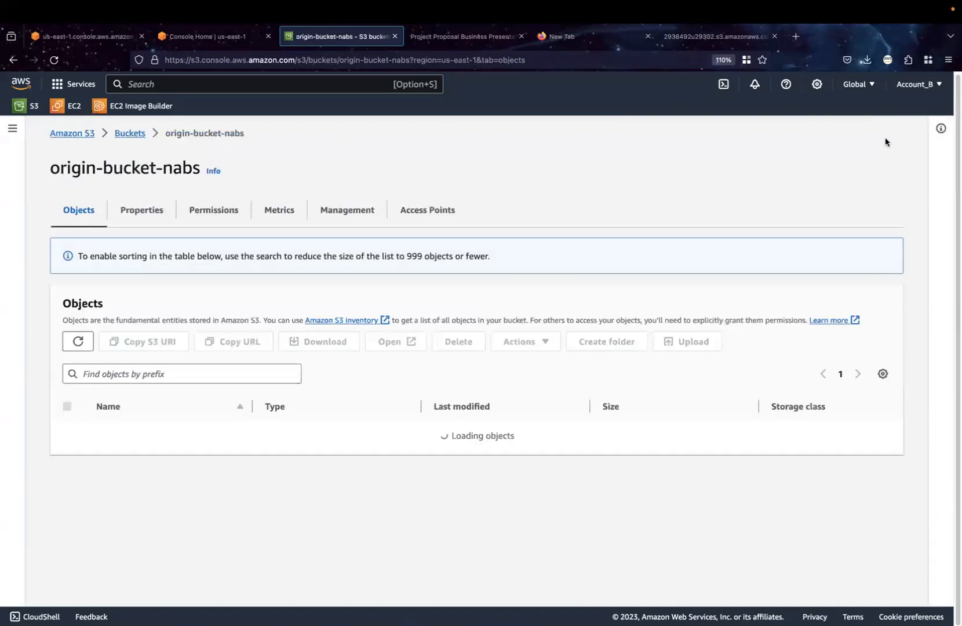
Review the bucket's permissions, checking the public access block, bucket policy, Object Ownership and access control list
left_click(225, 209)
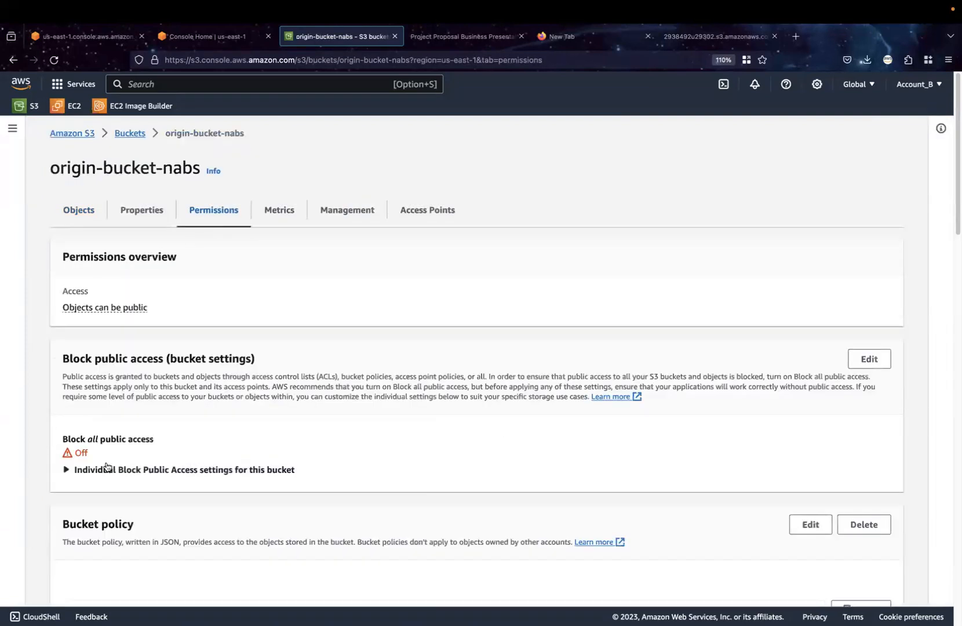
scroll(94, 446, "down", 4)
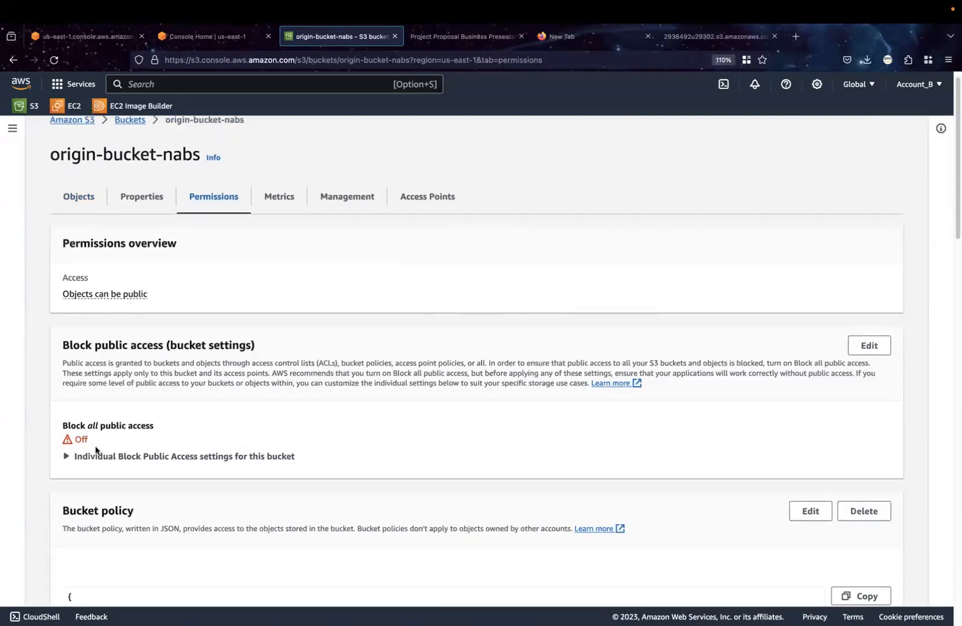
scroll(95, 445, "down", 1)
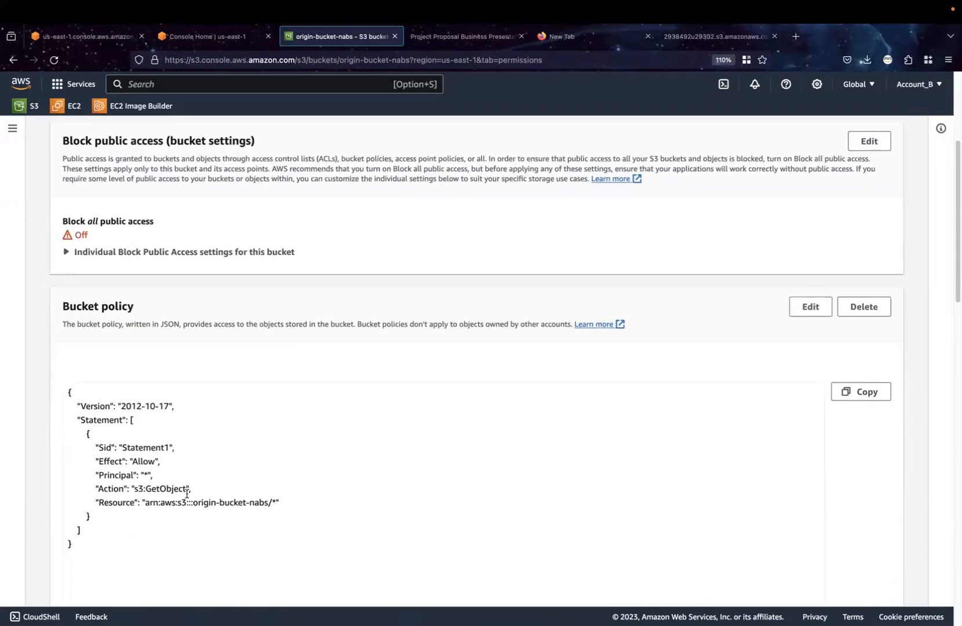
scroll(306, 510, "down", 10)
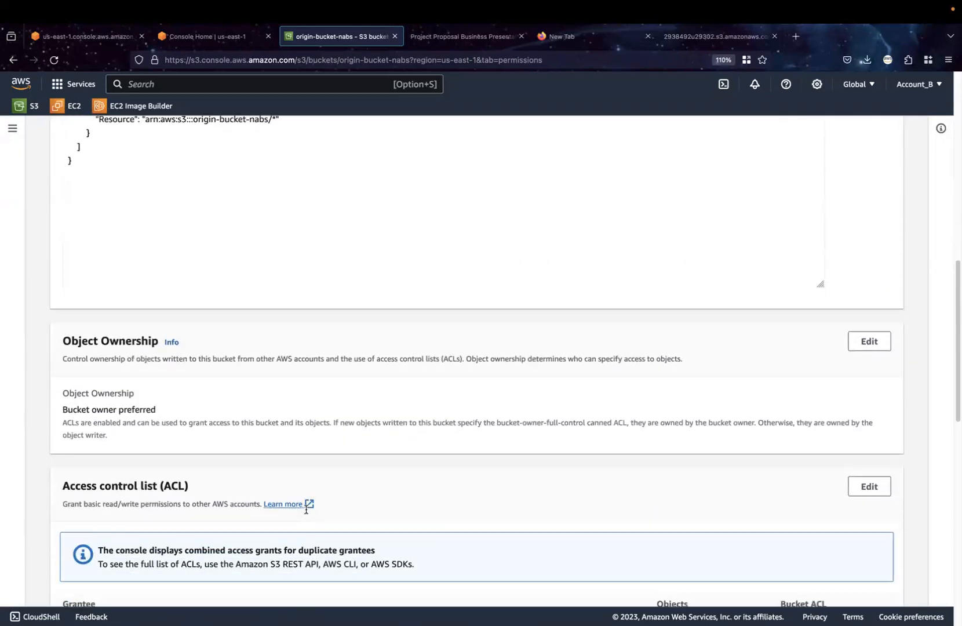
scroll(306, 513, "down", 2)
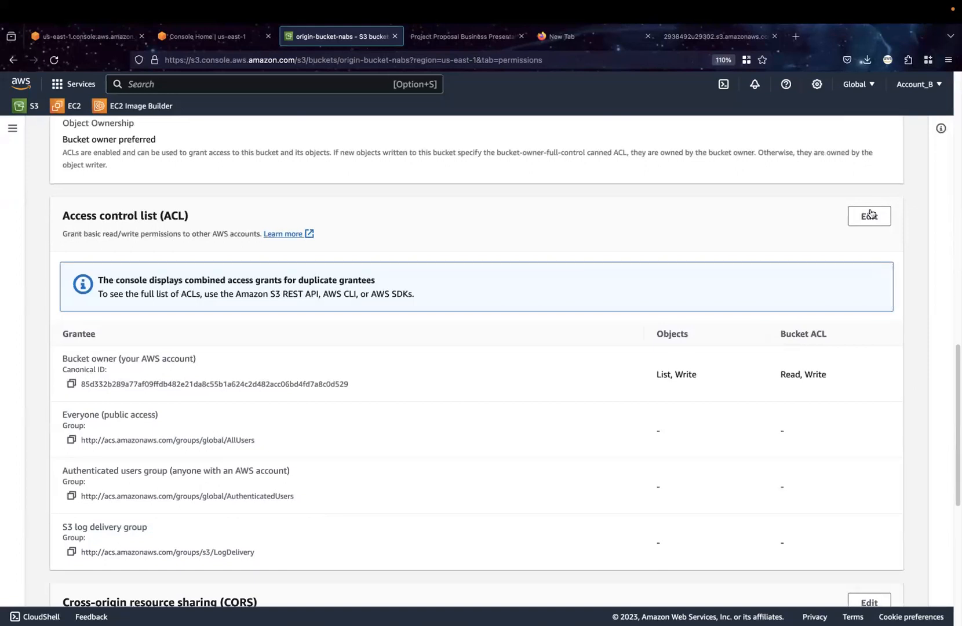
scroll(486, 252, "up", 1)
scroll(486, 252, "up", 15)
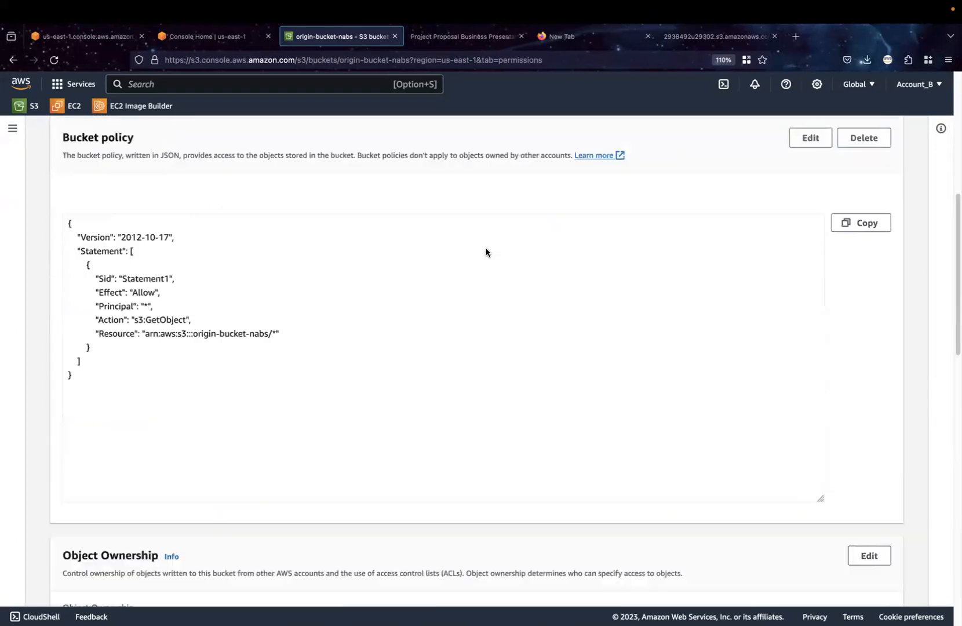
Return to the bucket's objects and open the details of index.html
left_click(85, 211)
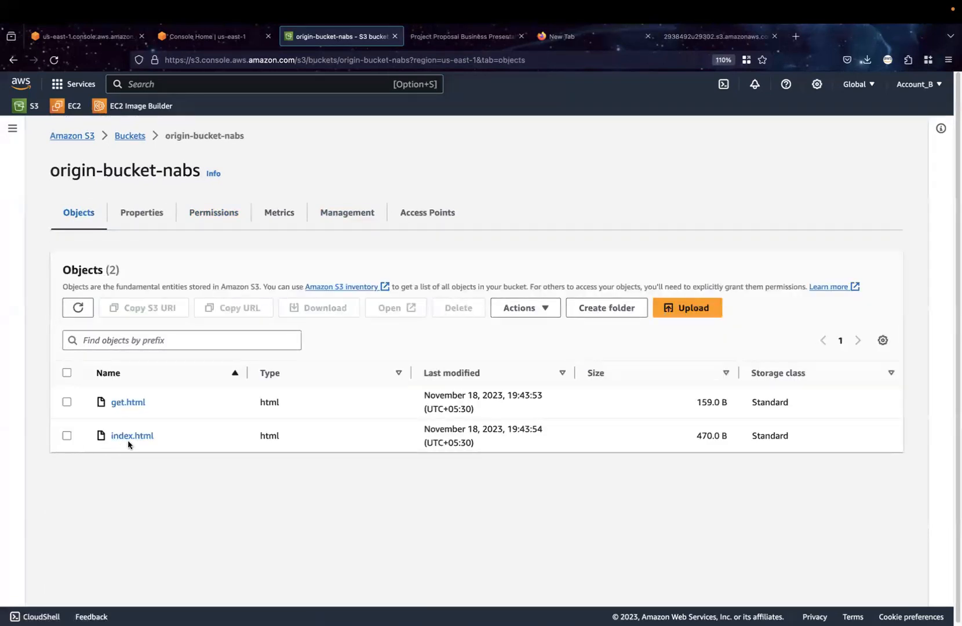
left_click(131, 436)
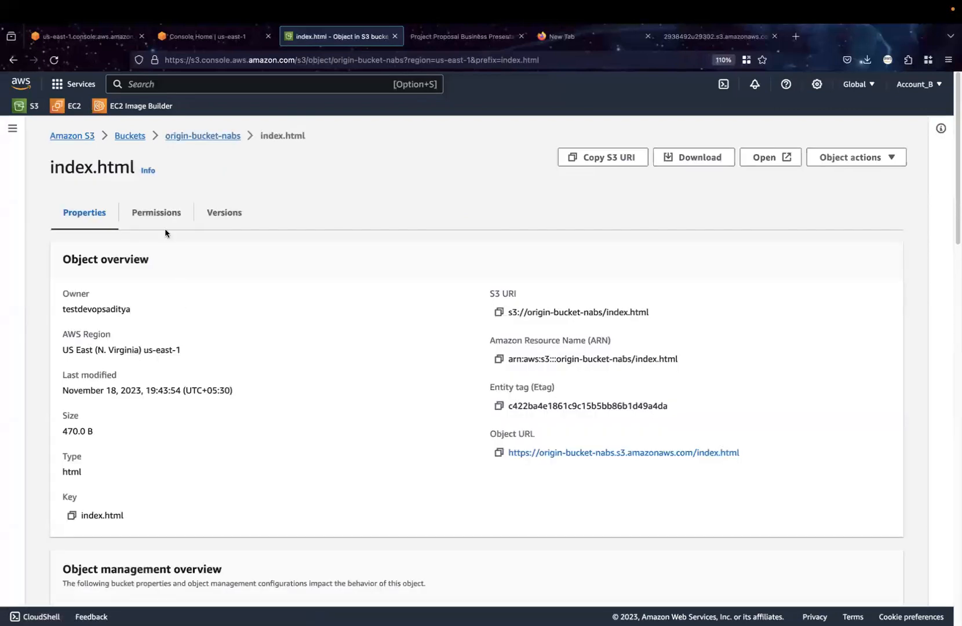
Check the access control list of index.html, then go back through origin-bucket-nabs to the object's details
left_click(158, 214)
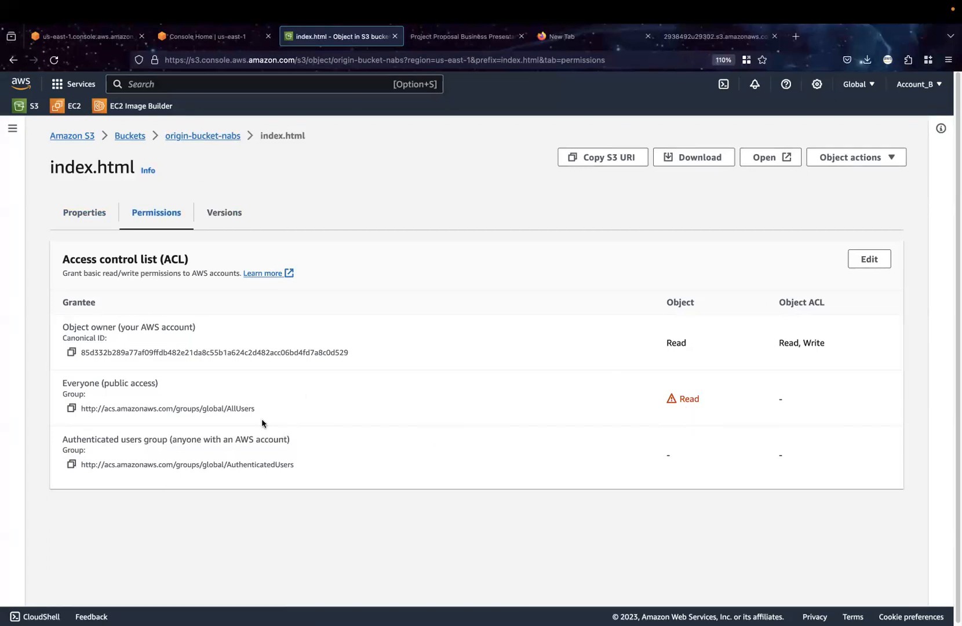
left_click(180, 137)
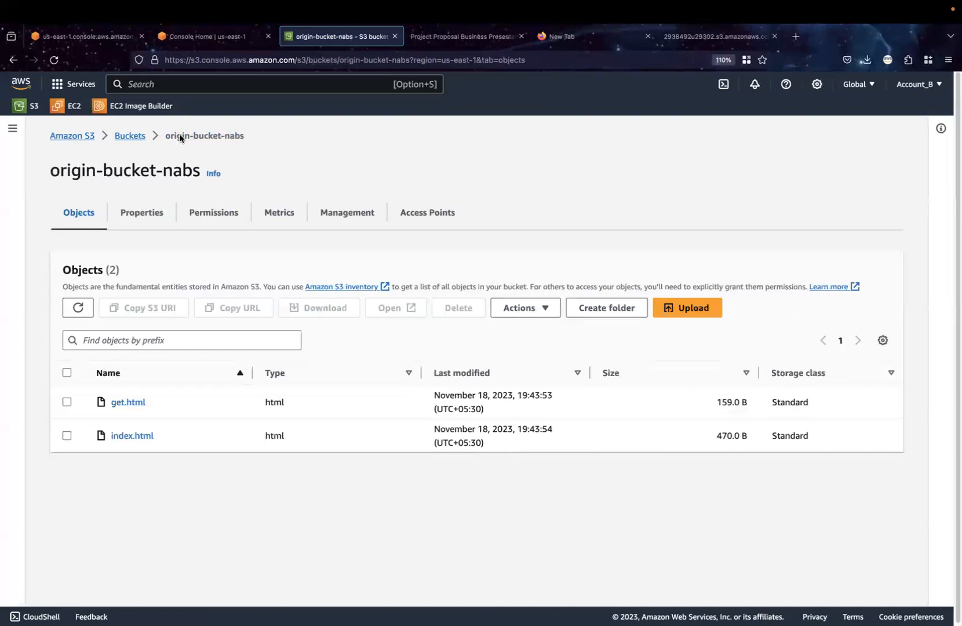
left_click(129, 435)
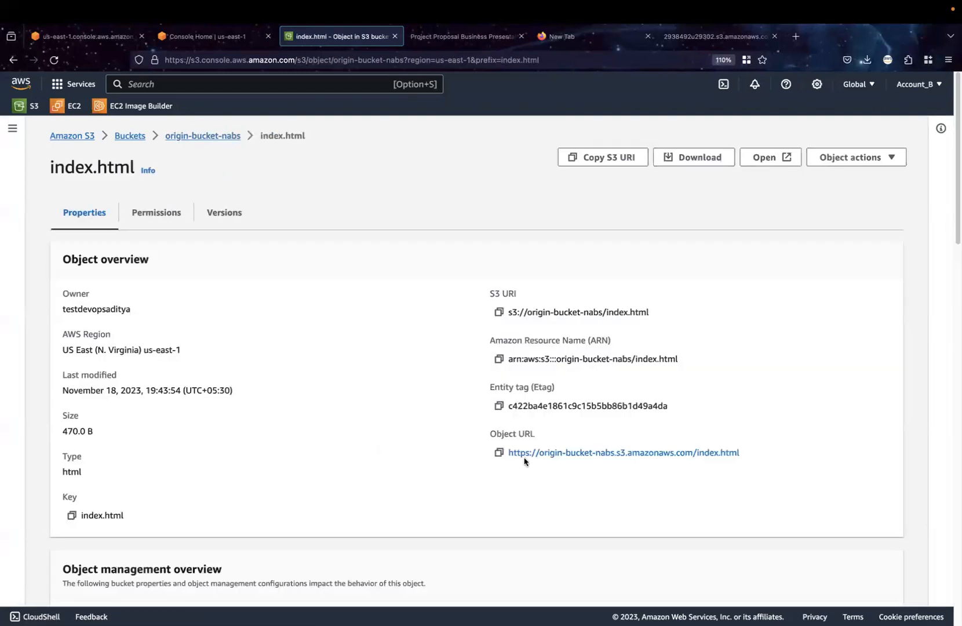
Copy the object URL of index.html and load it in the blank browser tab
left_click(499, 453)
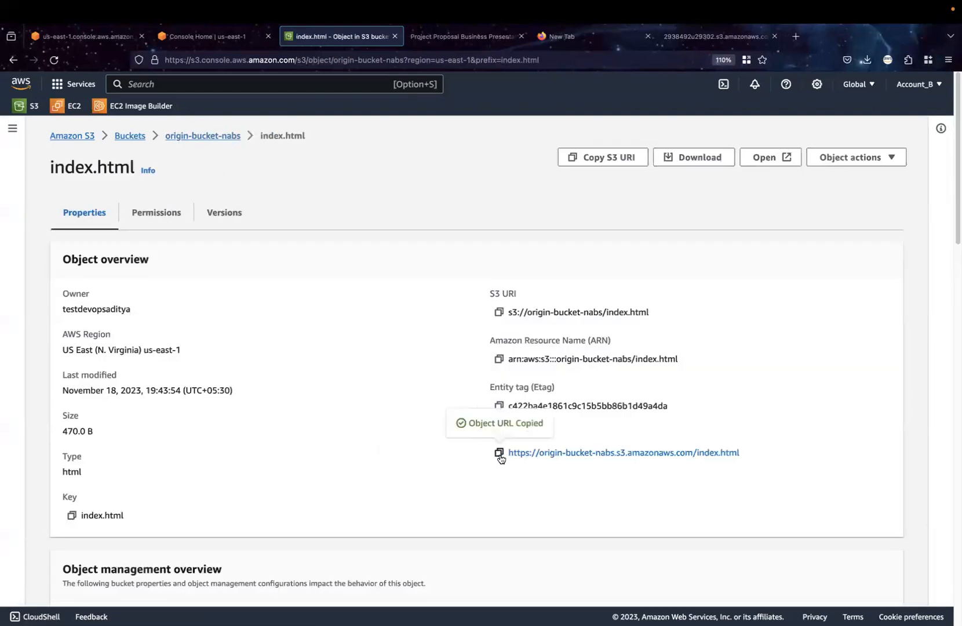
left_click(561, 42)
left_click(555, 57)
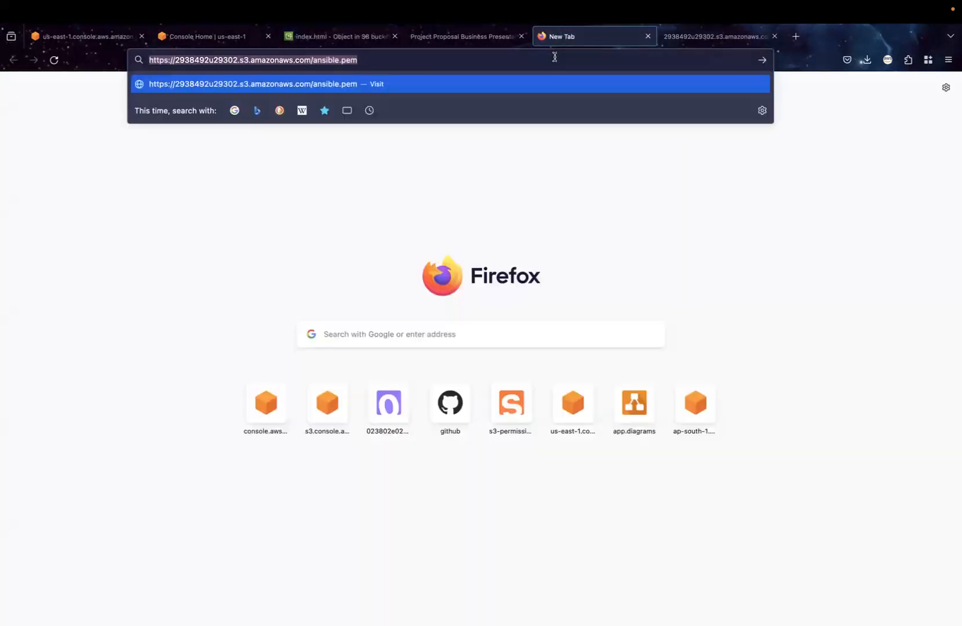
key("ctrl+v")
key("Return")
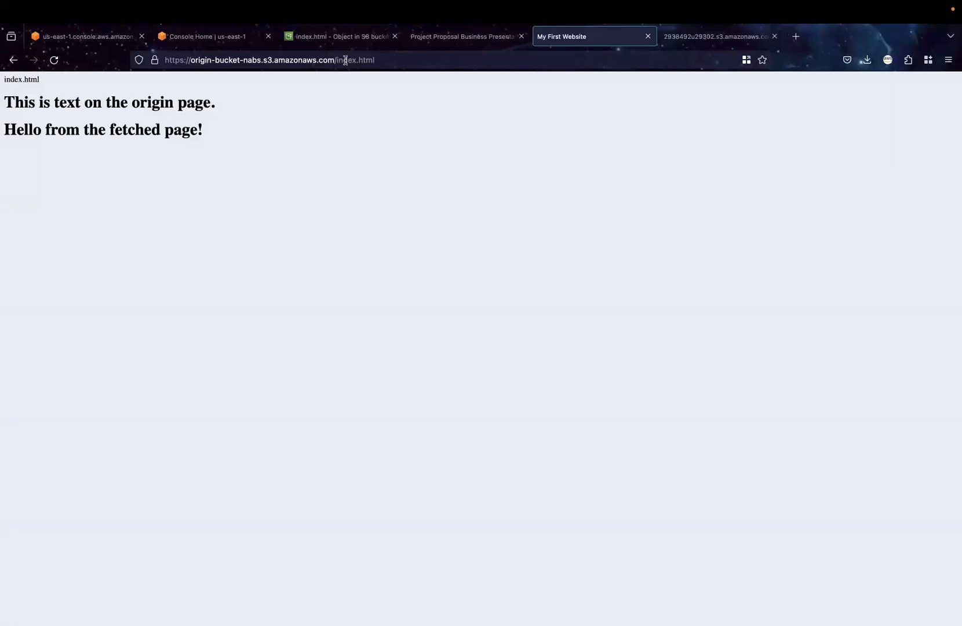
Permanently delete get.html from origin-bucket-nabs, confirming with "permanently delete", then close the status page and refresh the object list
left_click(339, 41)
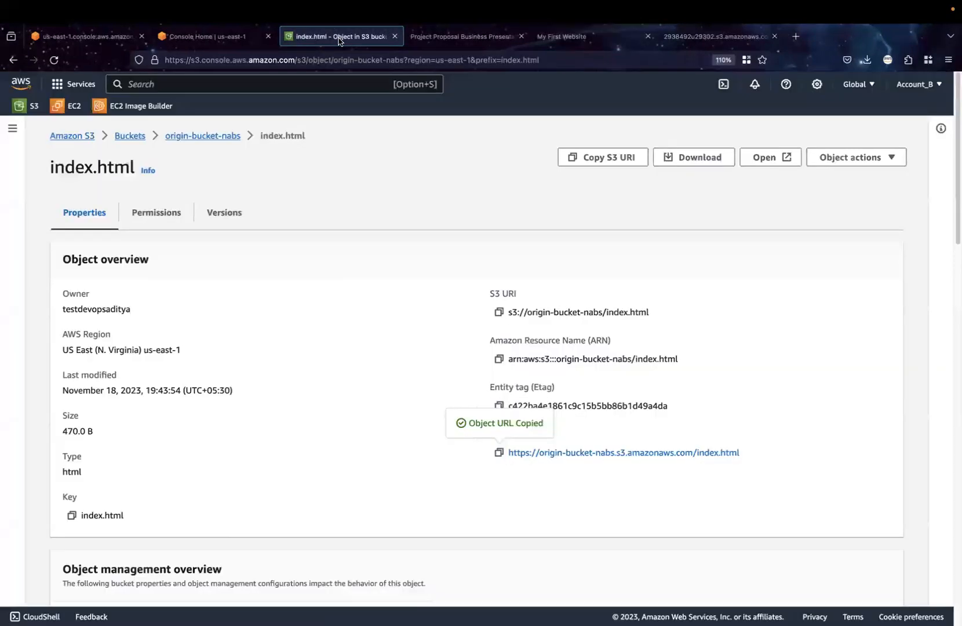
left_click(134, 136)
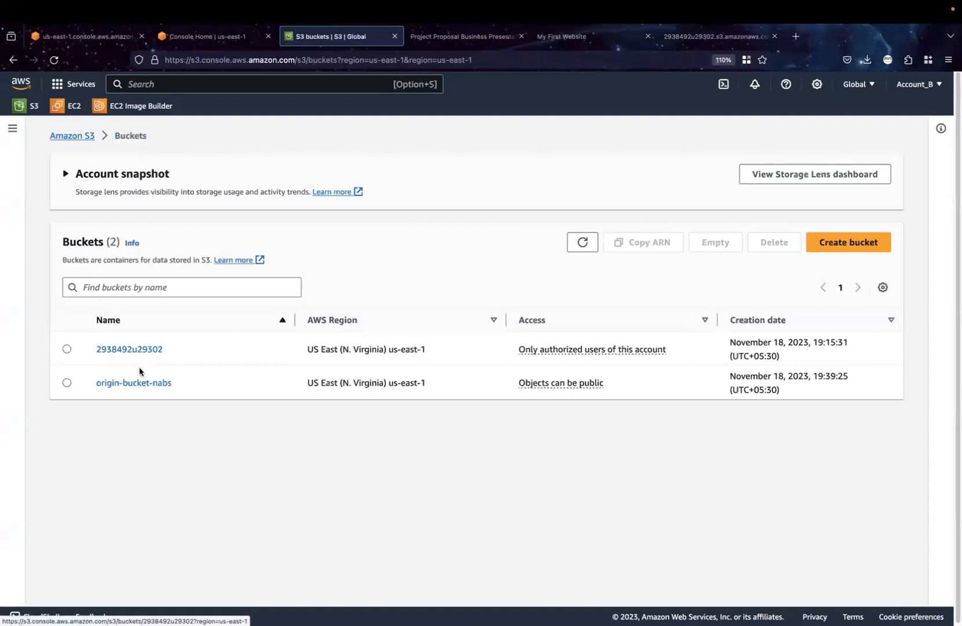
left_click(138, 382)
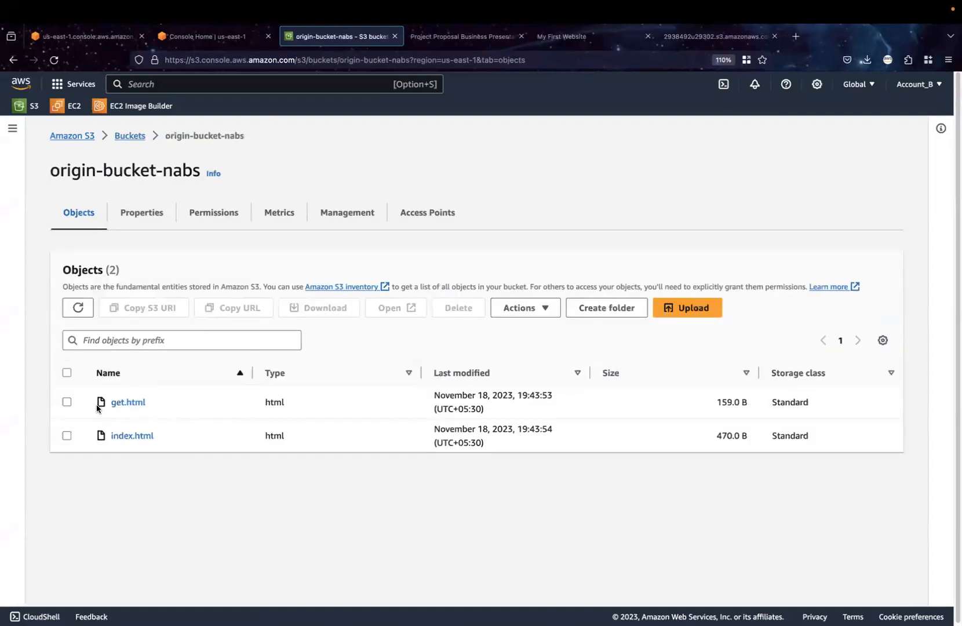
left_click(66, 403)
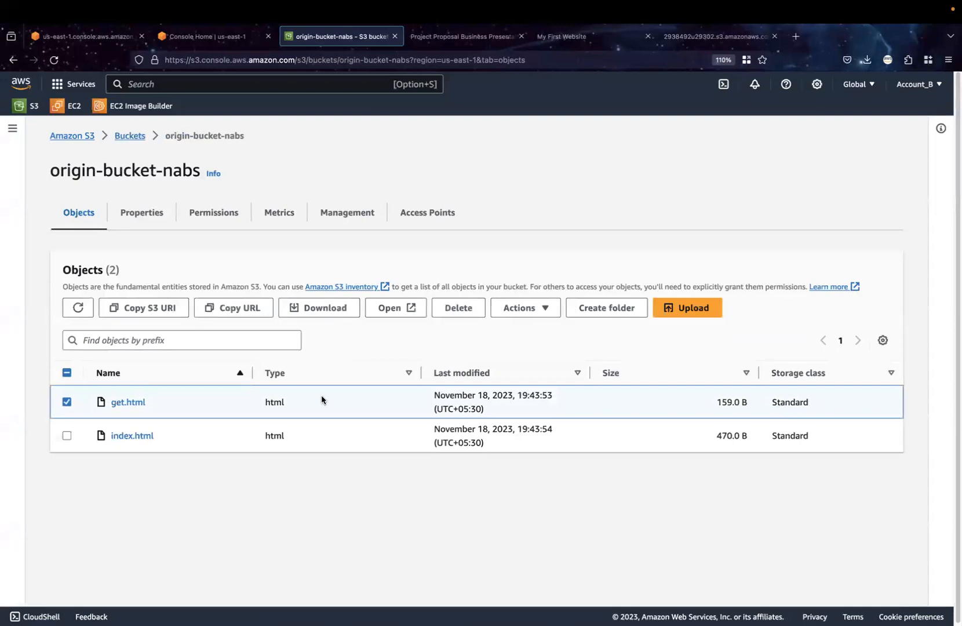
left_click(525, 312)
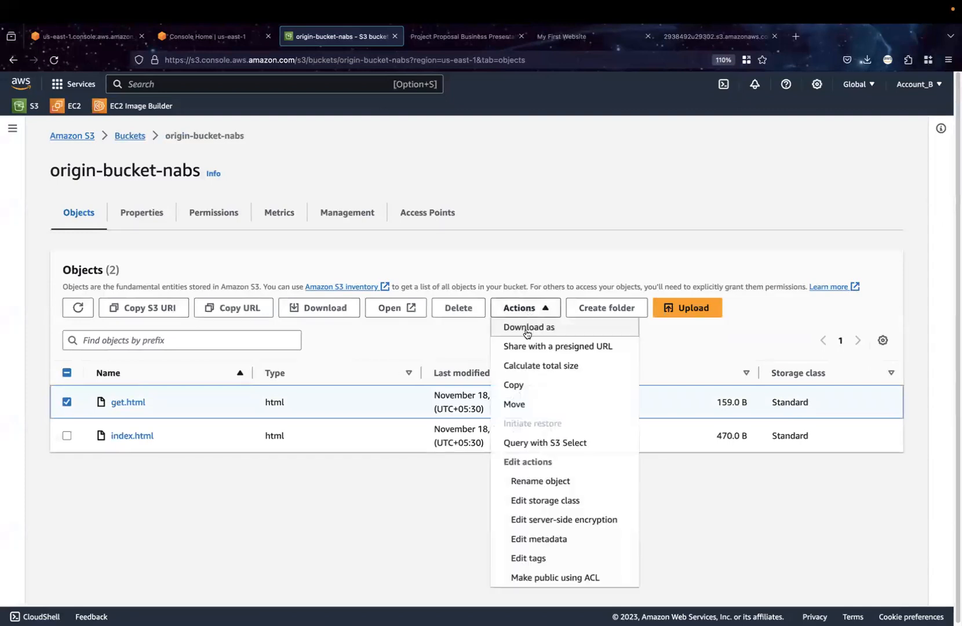
left_click(449, 316)
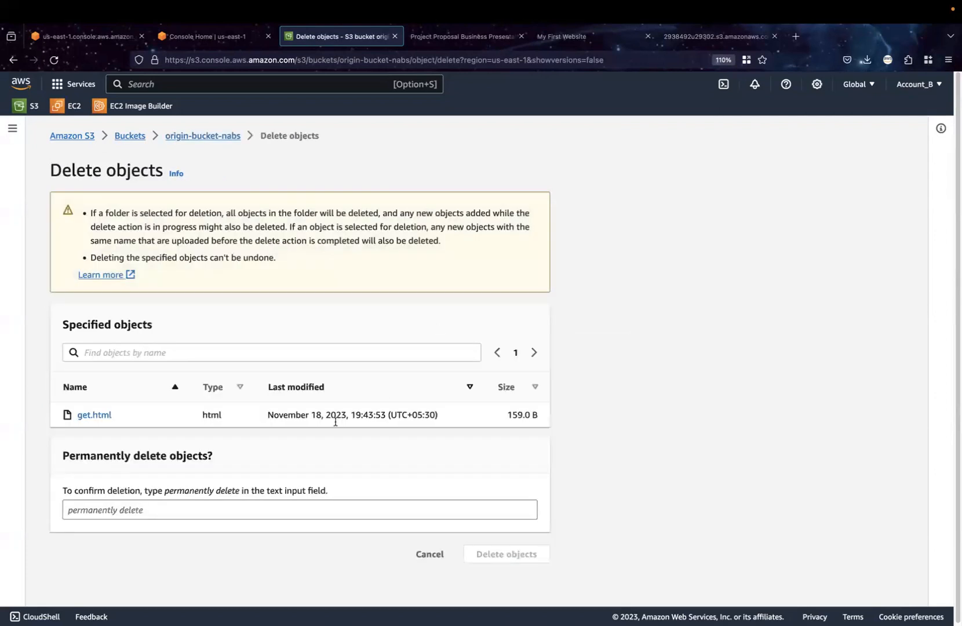
left_click(265, 506)
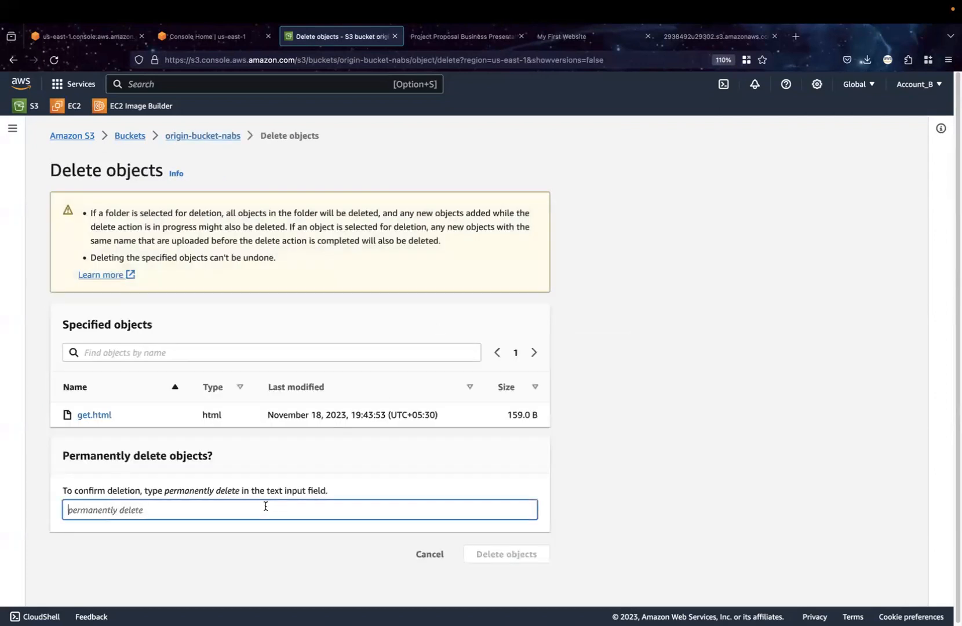
left_click_drag(165, 493, 240, 492)
key("super+c")
left_click(232, 508)
key("super+v")
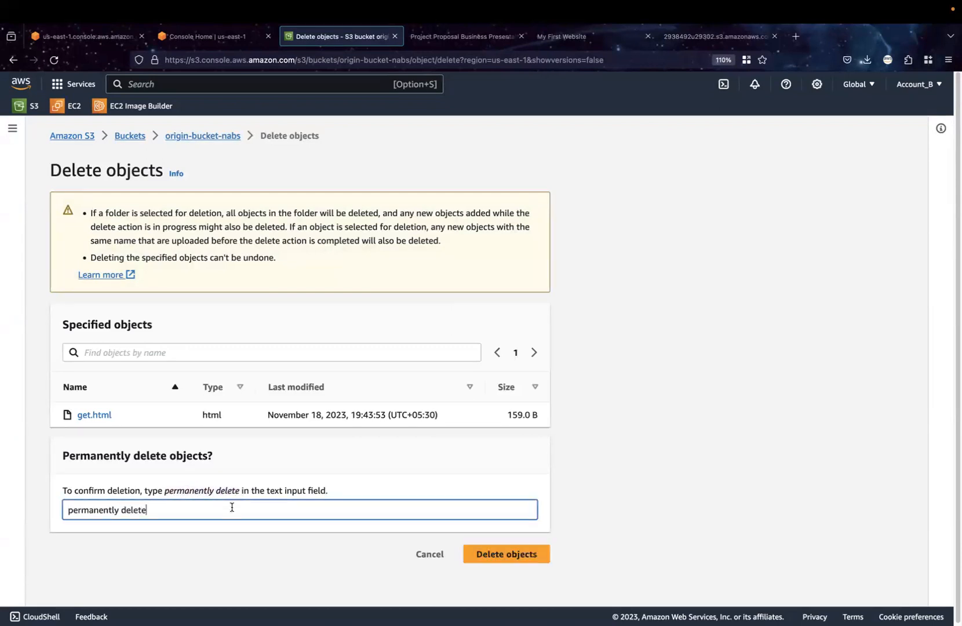
left_click(490, 555)
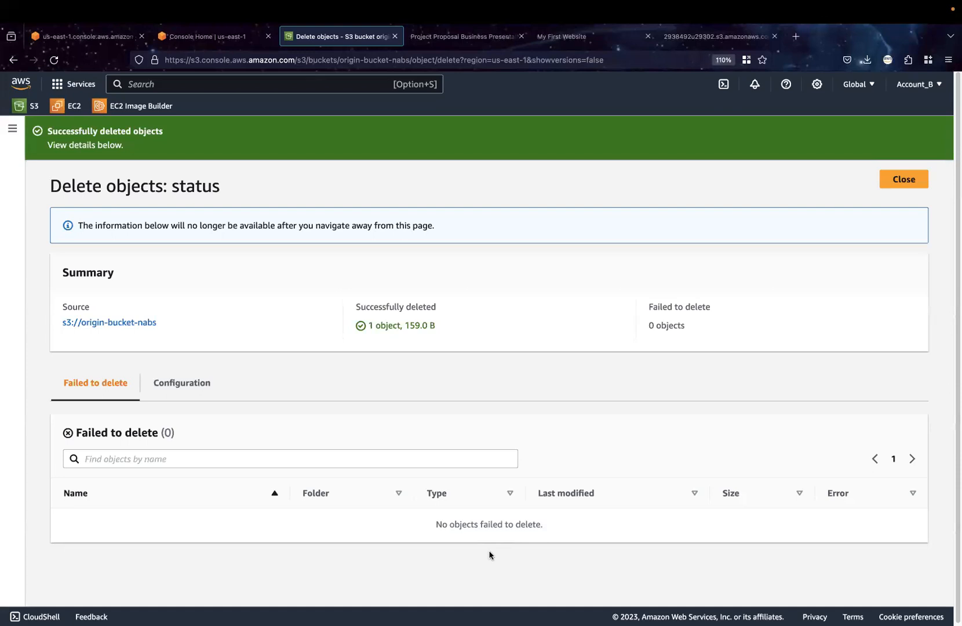
left_click(889, 184)
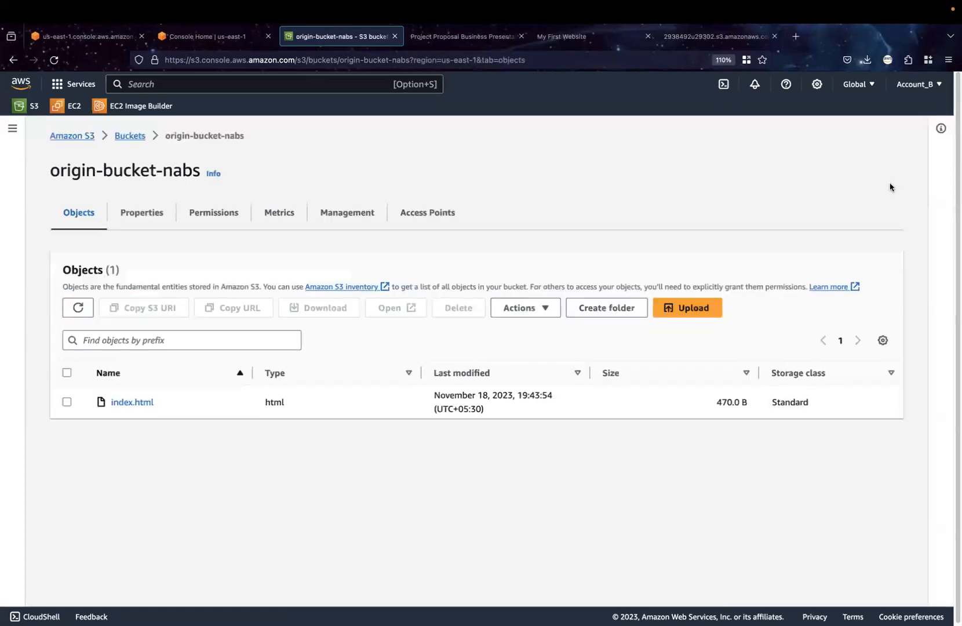
left_click(75, 309)
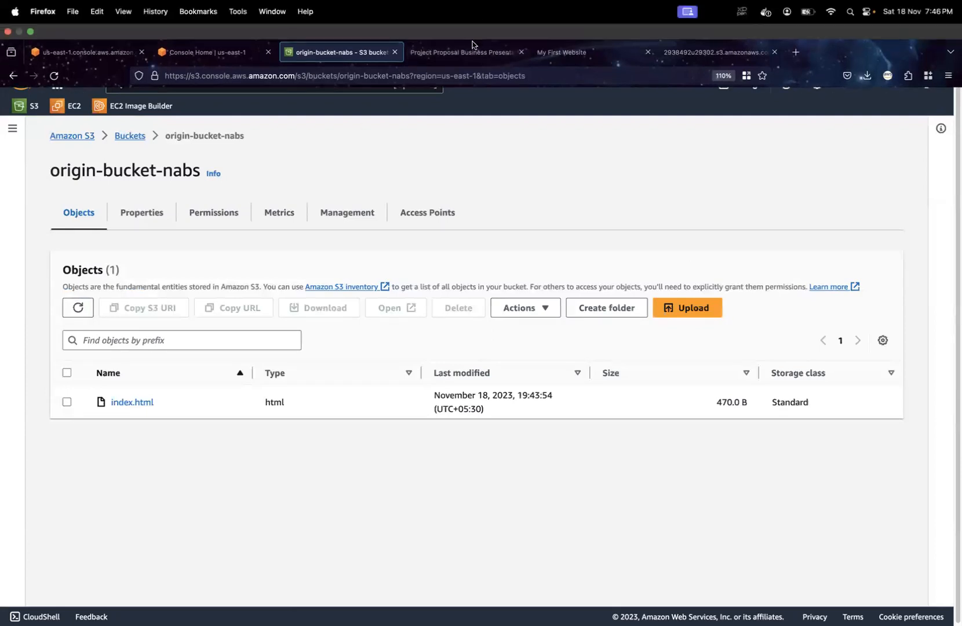
Reload the hosted index.html page to test it without get.html, and check the fetch('get.html') call in its code in Visual Studio Code
left_click(692, 37)
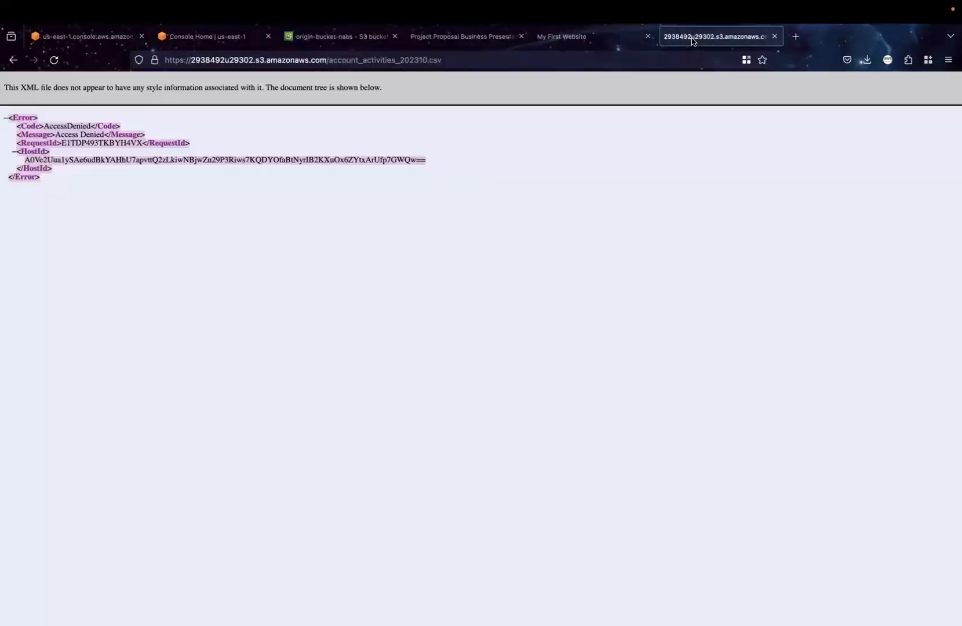
left_click(588, 42)
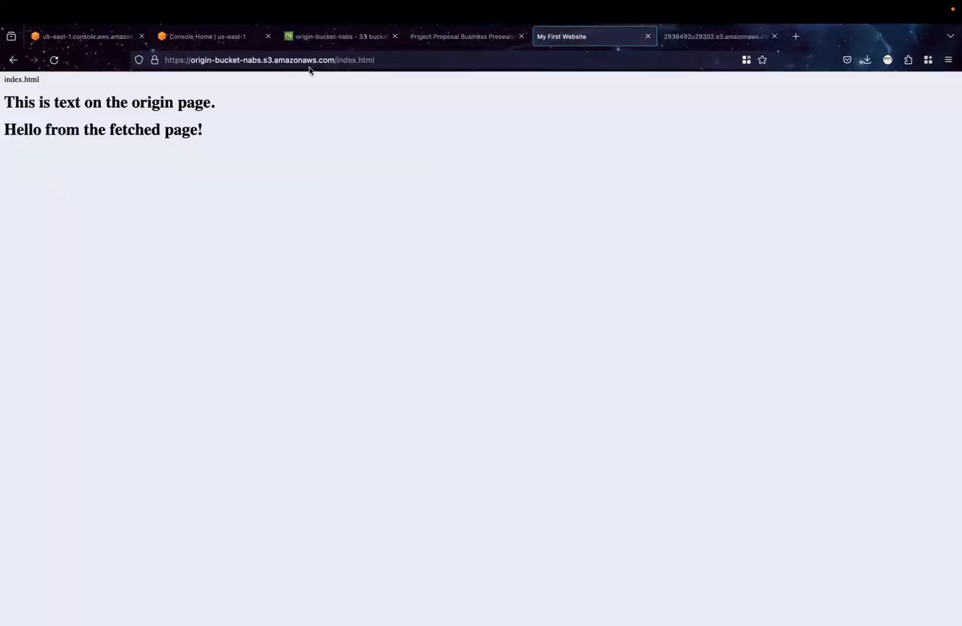
left_click(52, 60)
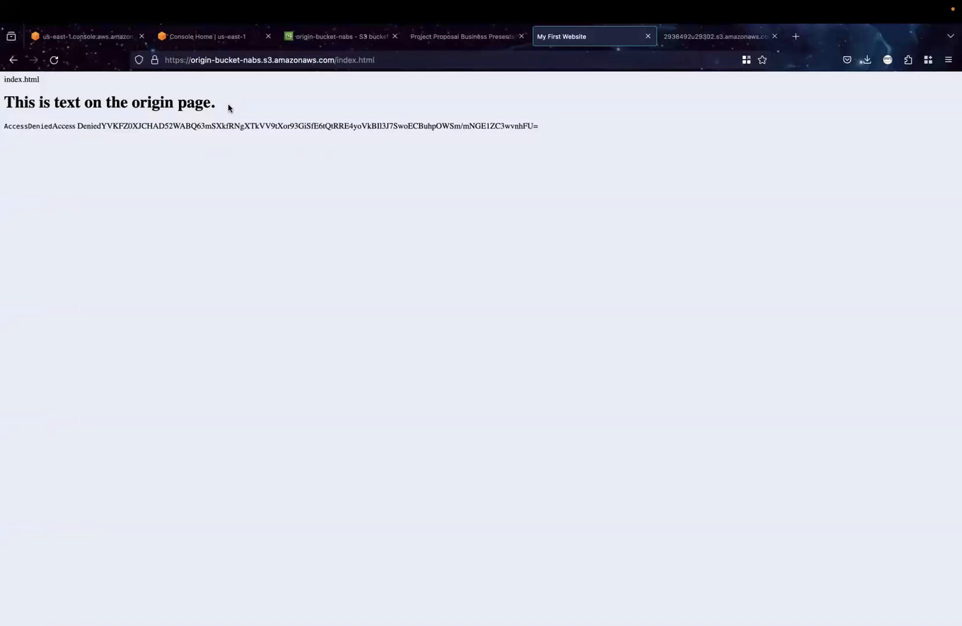
left_click_drag(217, 105, 6, 108)
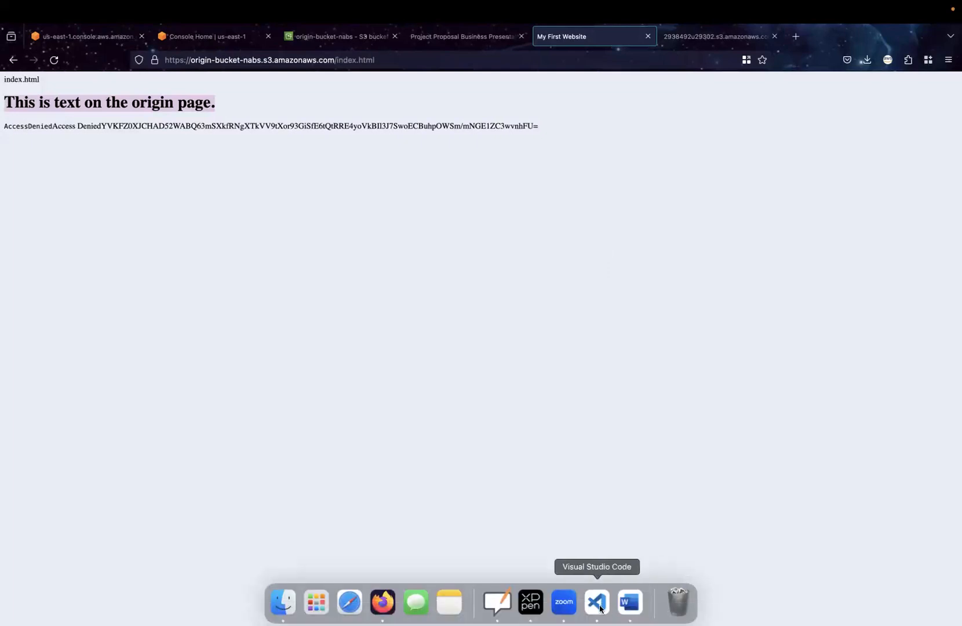
left_click(601, 609)
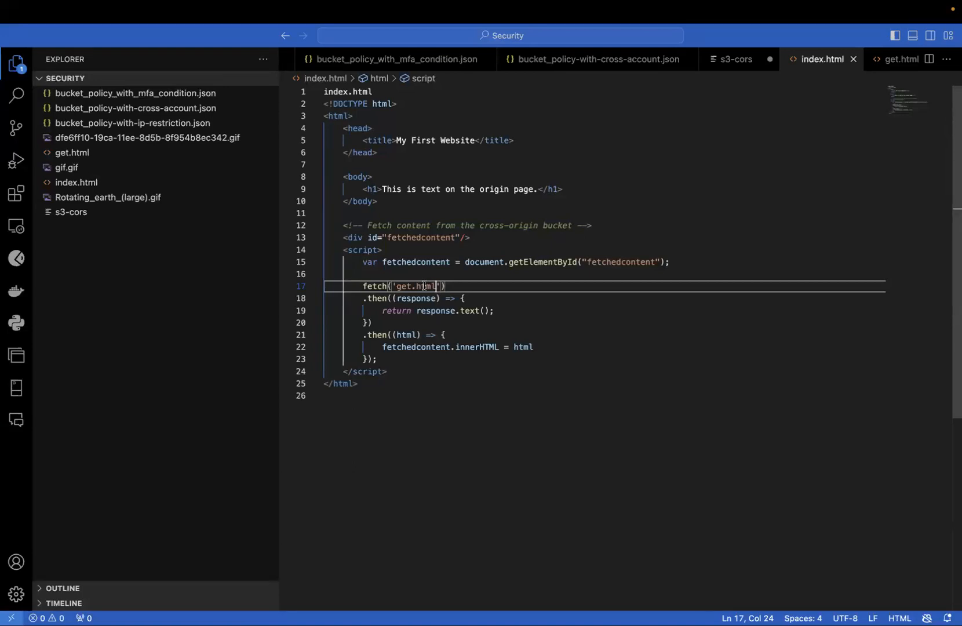
key("ctrl+Right")
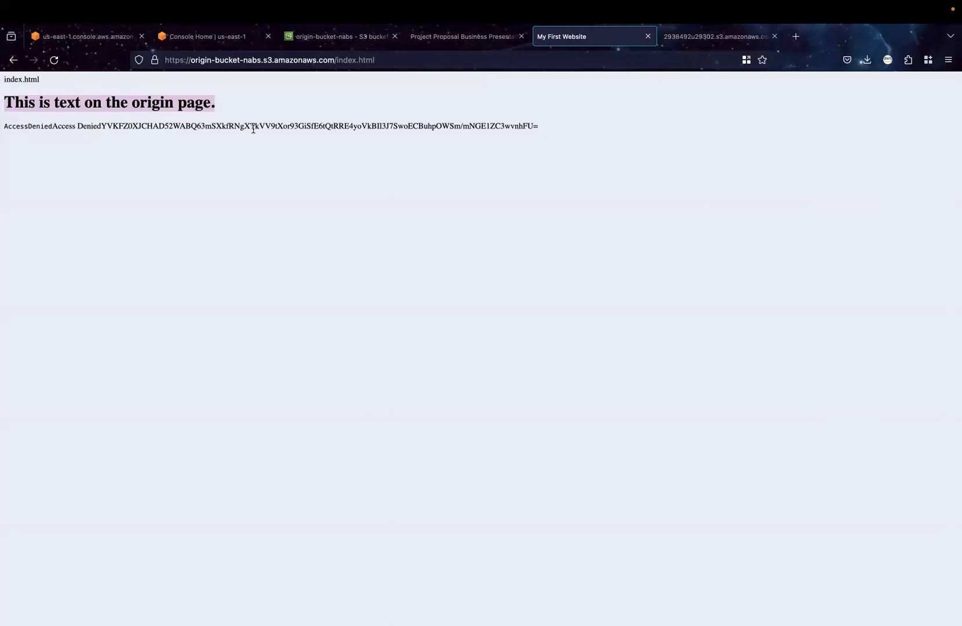
Upload get.html from the Security folder to origin-bucket-nabs again and close the upload status page
left_click(344, 36)
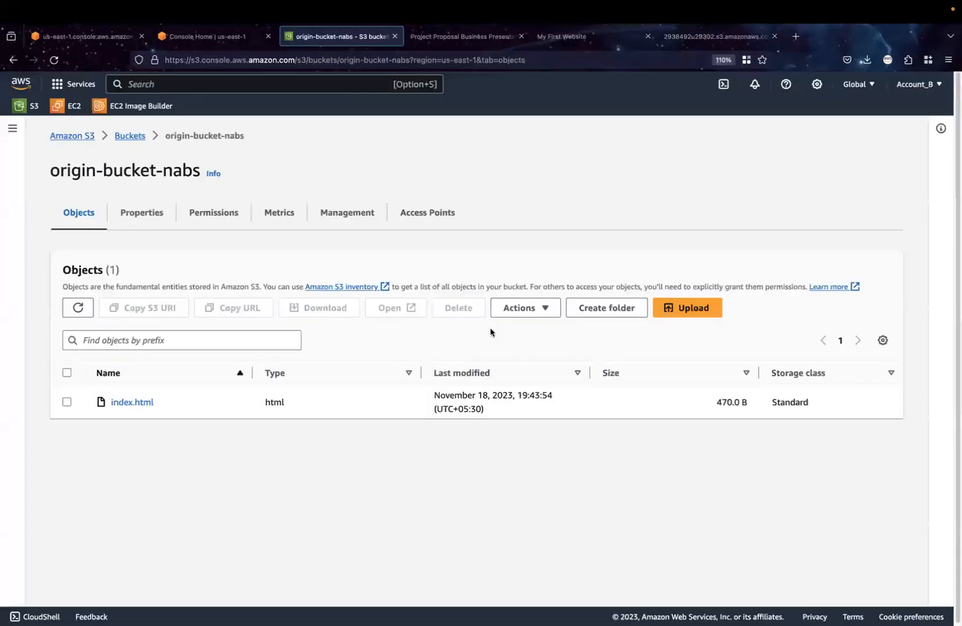
left_click(667, 314)
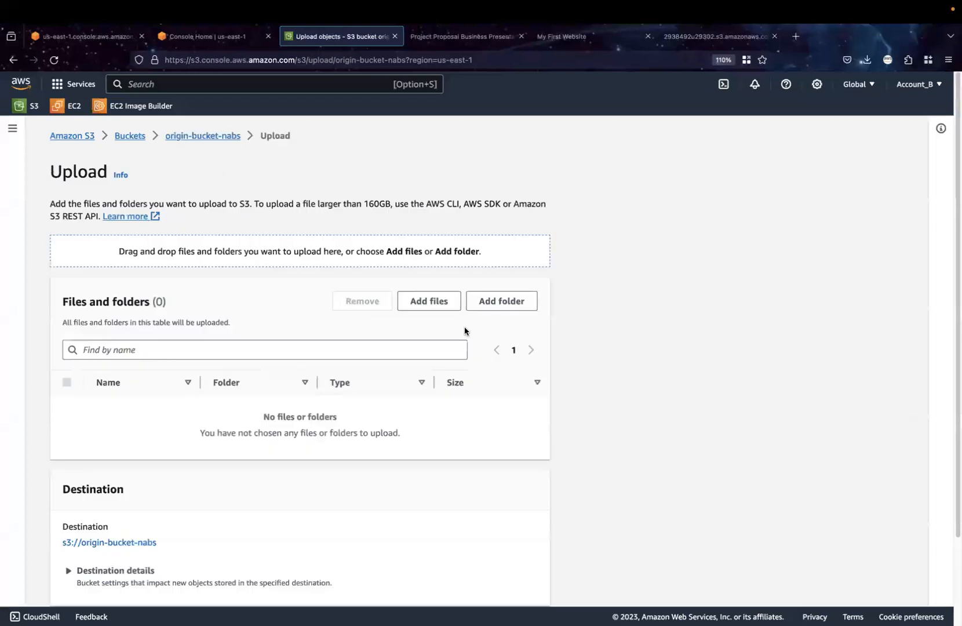
left_click(426, 300)
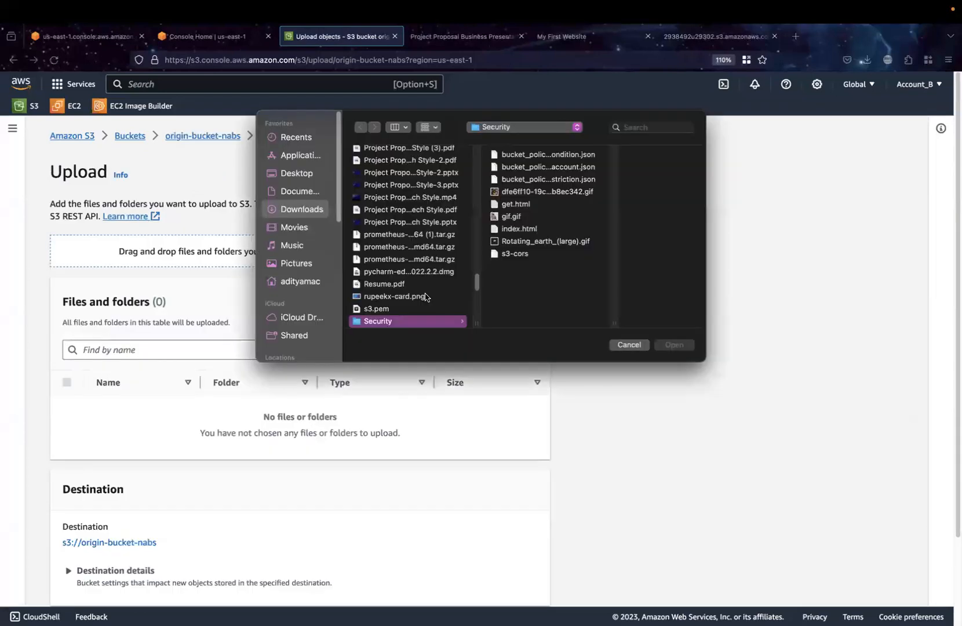
left_click(519, 204)
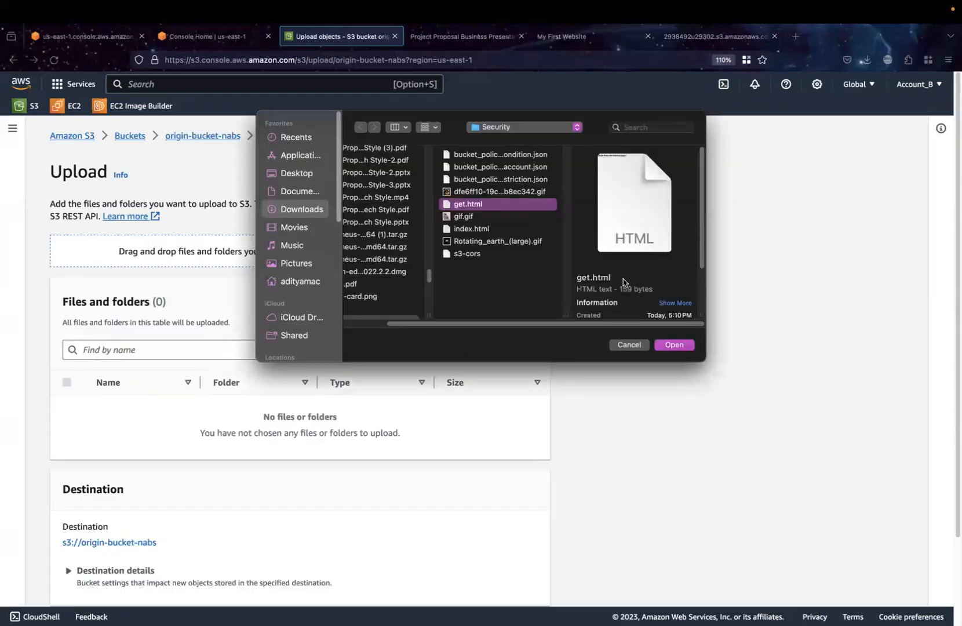
left_click(684, 346)
scroll(627, 431, "down", 2)
left_click(508, 580)
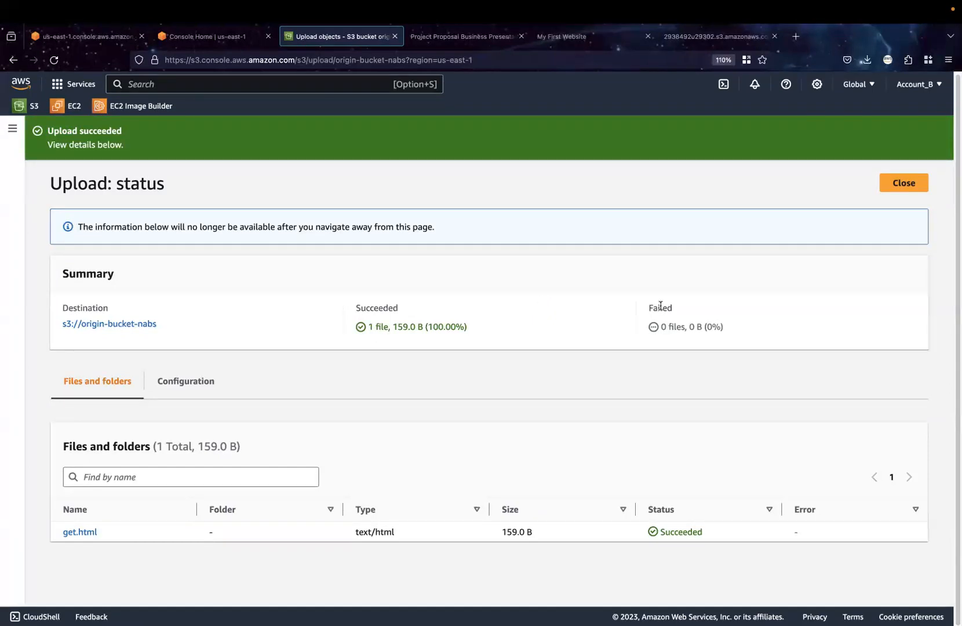
left_click(917, 182)
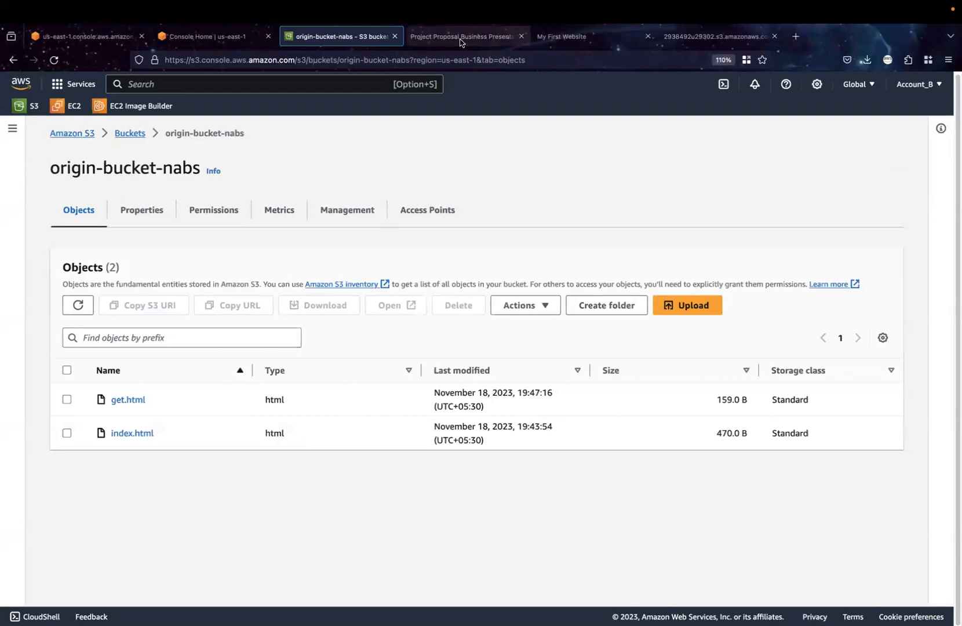
Make the newly uploaded get.html public using ACL
left_click(67, 399)
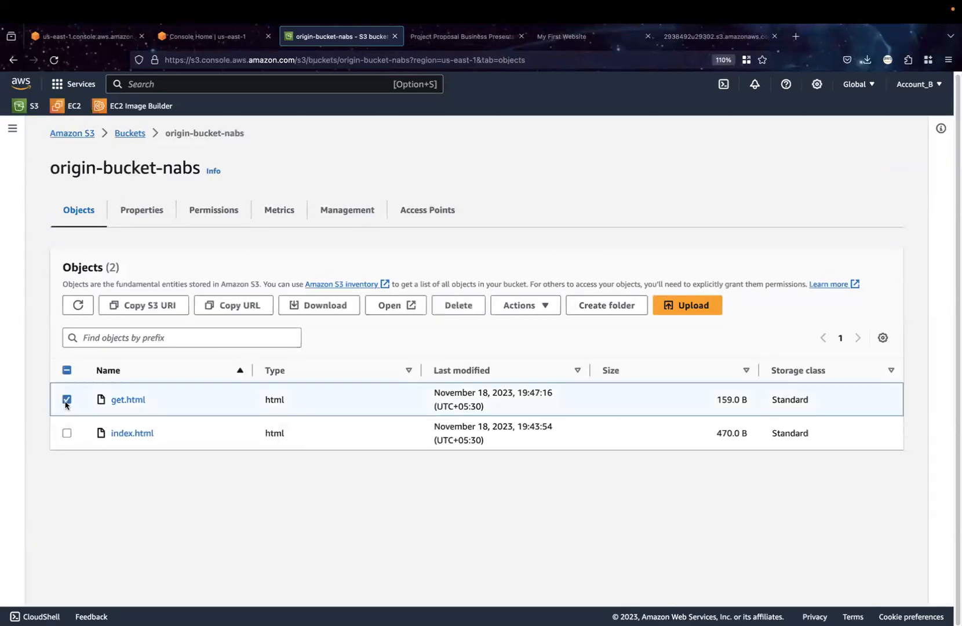
left_click(533, 311)
left_click(537, 574)
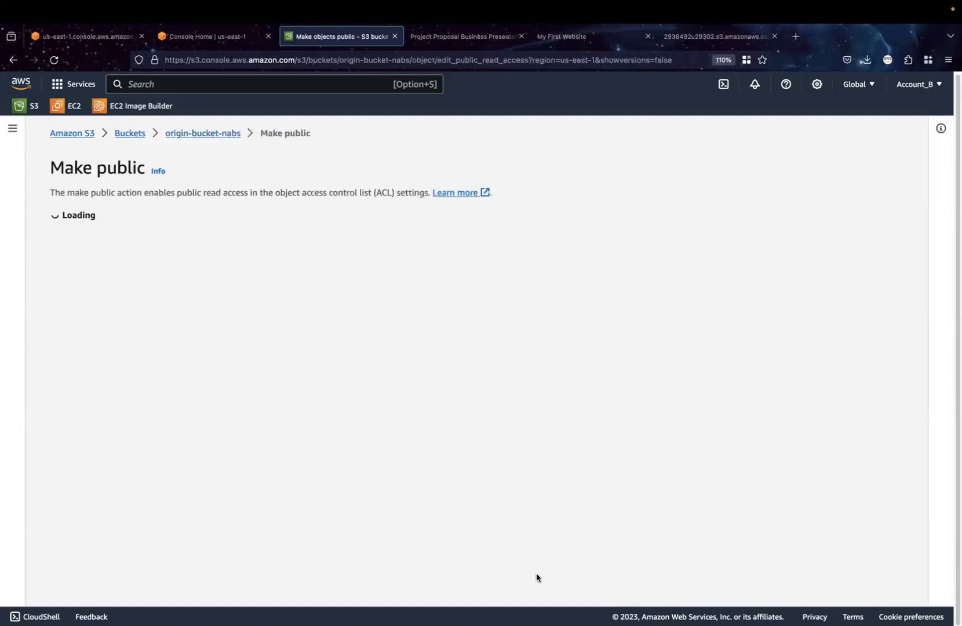
left_click(530, 411)
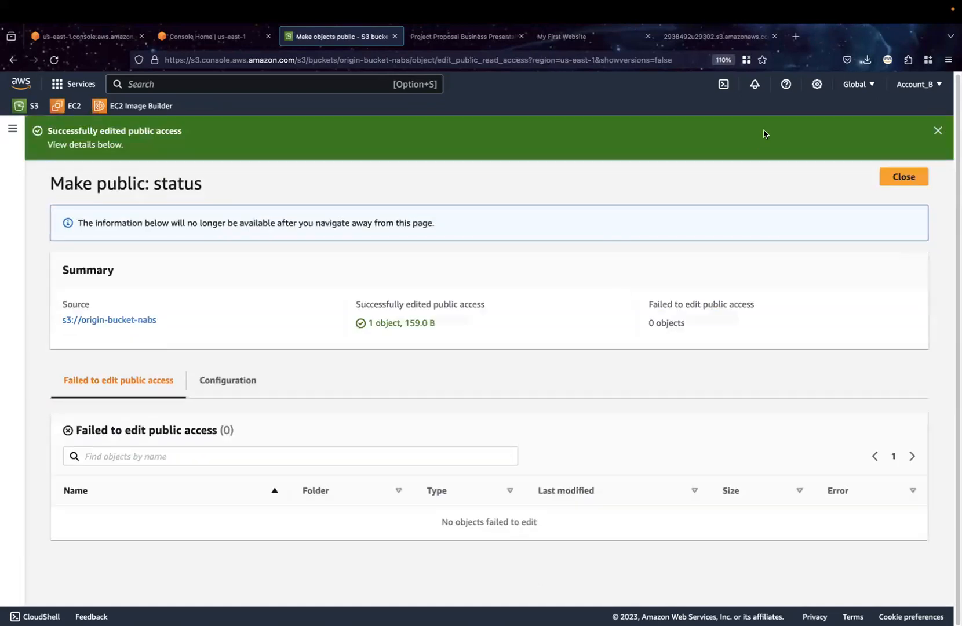
Reload the hosted index.html page to test whether it fetches the content of get.html
left_click(688, 38)
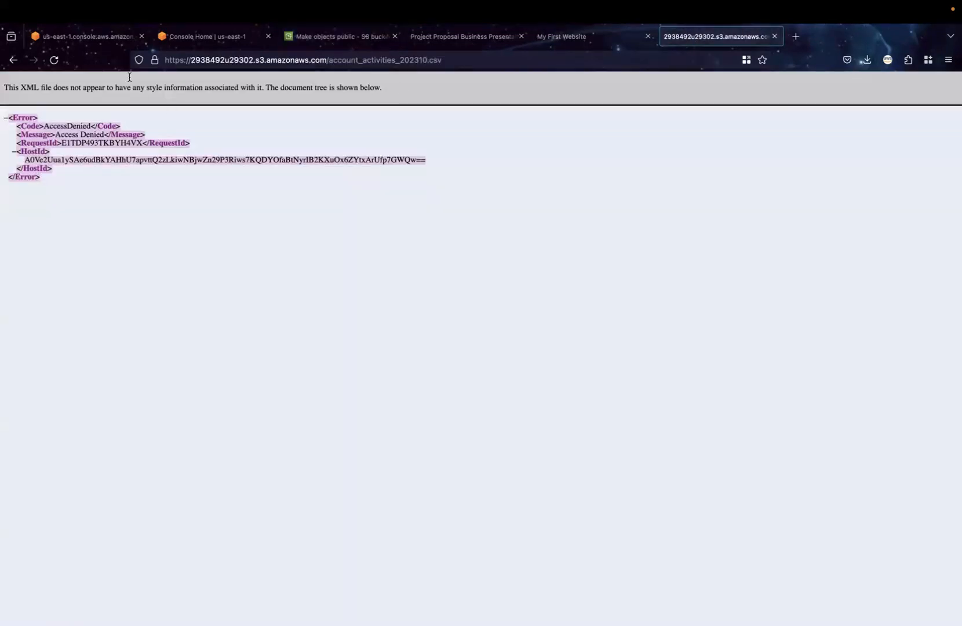
left_click(566, 39)
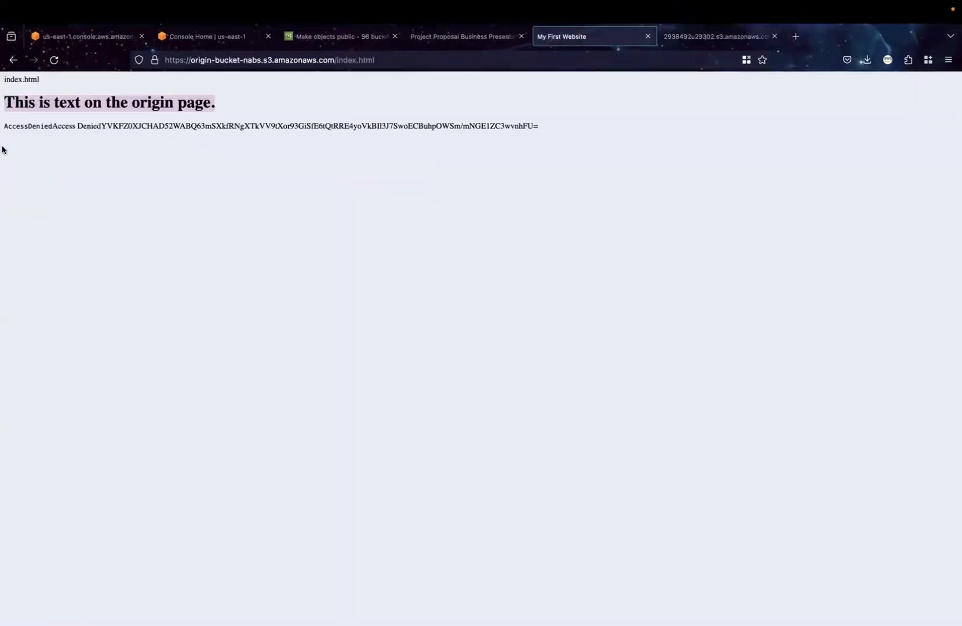
left_click(54, 60)
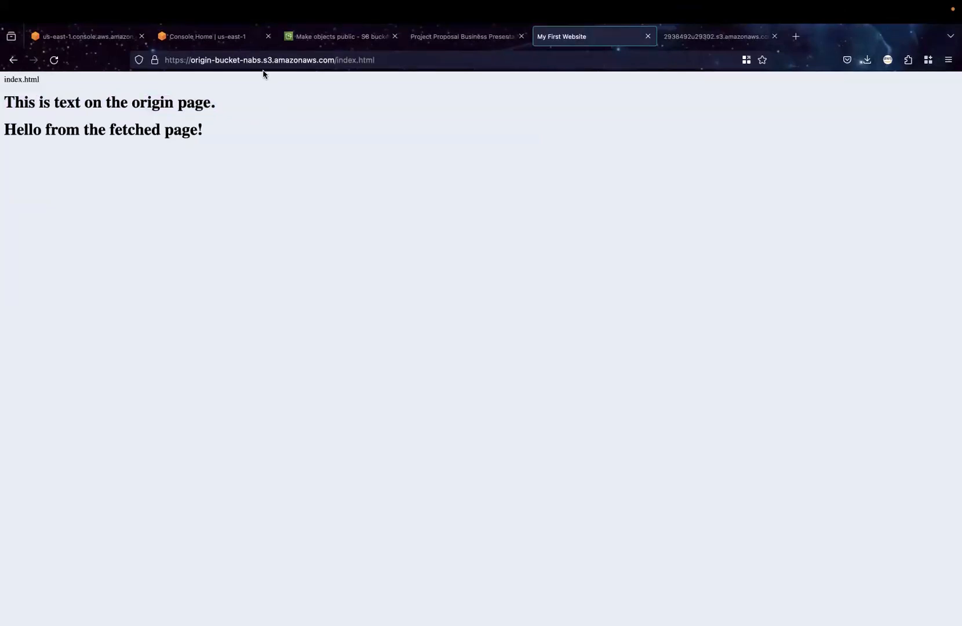
Return to the S3 bucket list and start creating a new bucket named cors-buket-nabs
left_click(211, 39)
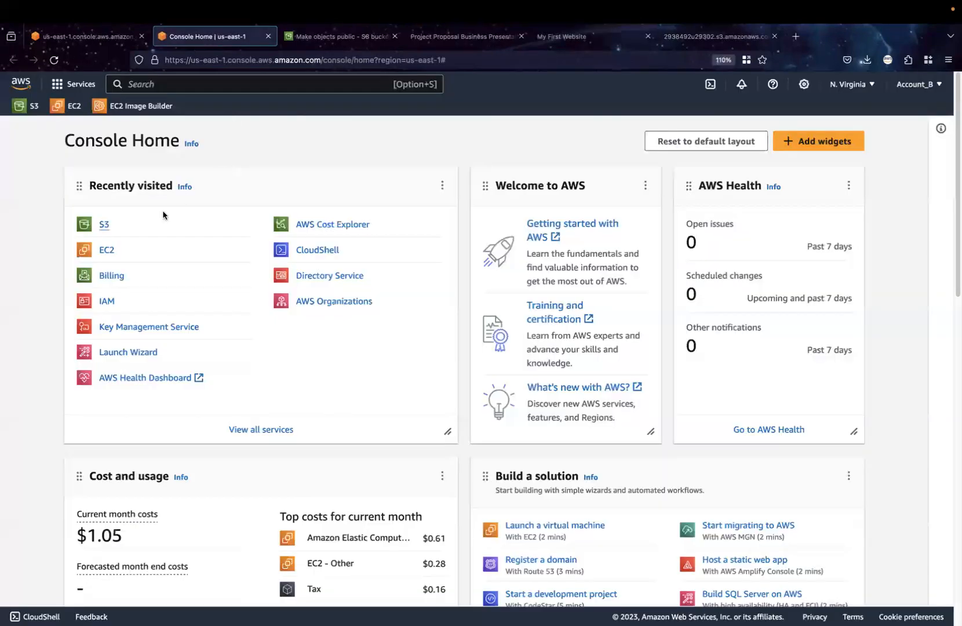
left_click(360, 39)
left_click(908, 183)
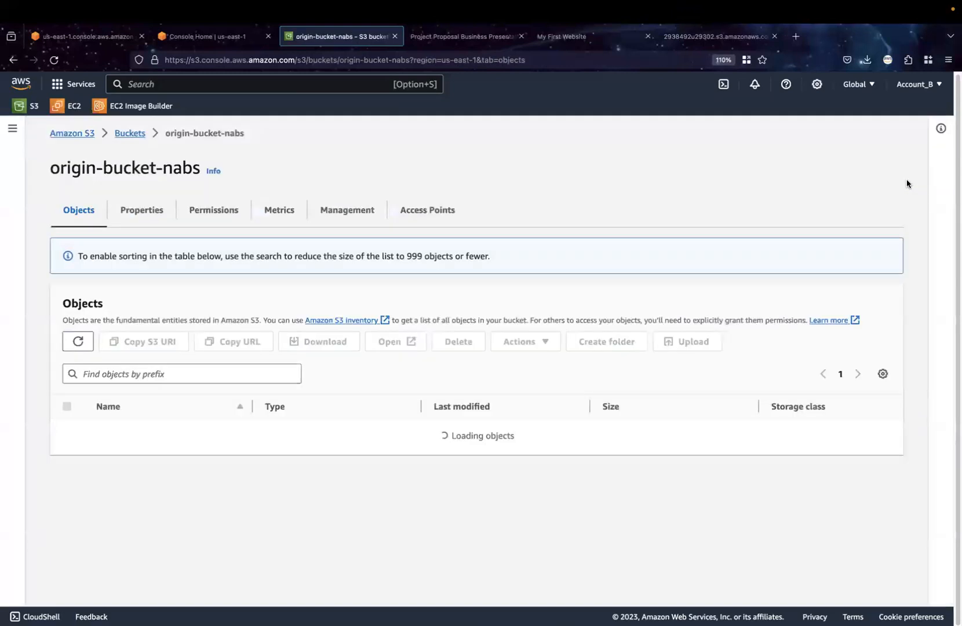
left_click(130, 134)
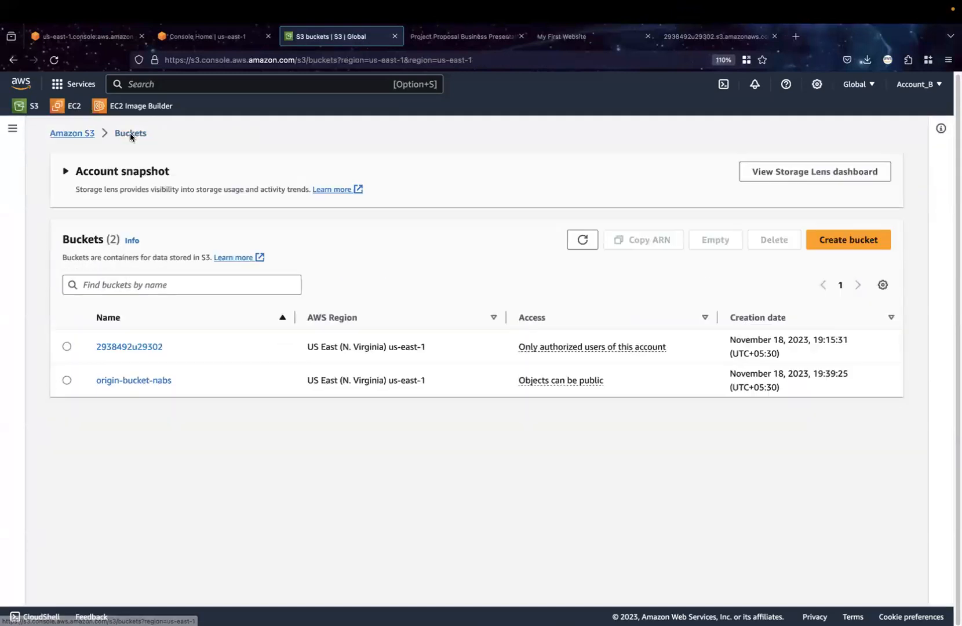
left_click(848, 246)
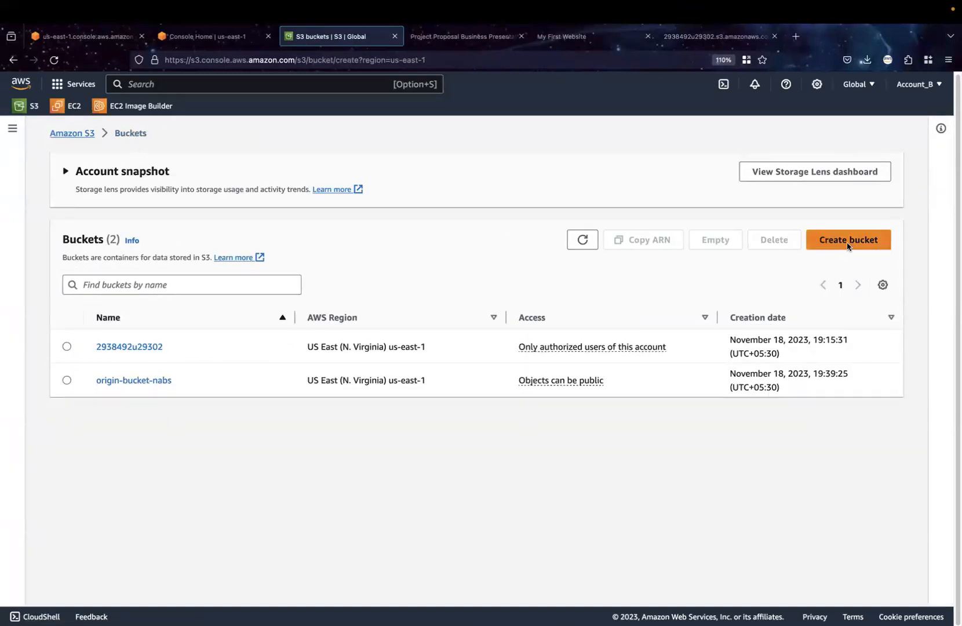
left_click(269, 287)
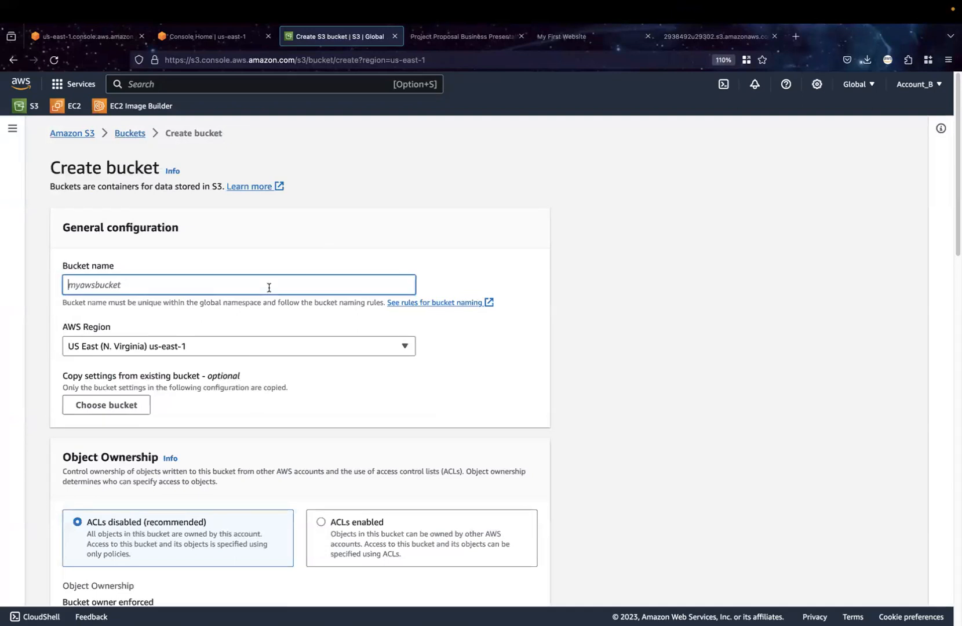
type("cords-bucet")
key("BackSpace")
type("ket-name")
Enable ACLs, turn off and acknowledge blocking of all public access, and create the bucket with the remaining default settings
scroll(406, 479, "down", 4)
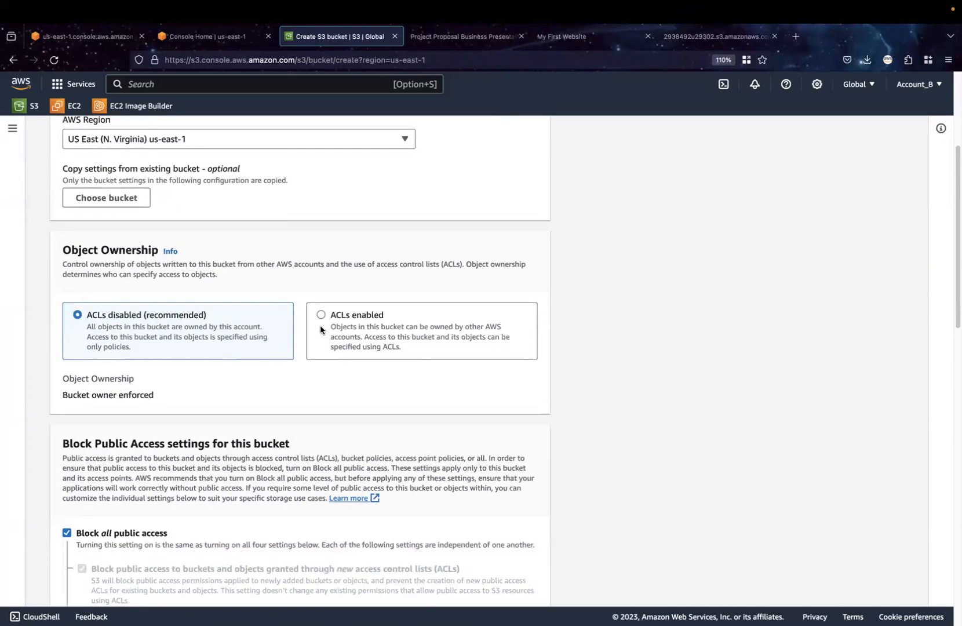
left_click(321, 317)
scroll(312, 510, "down", 4)
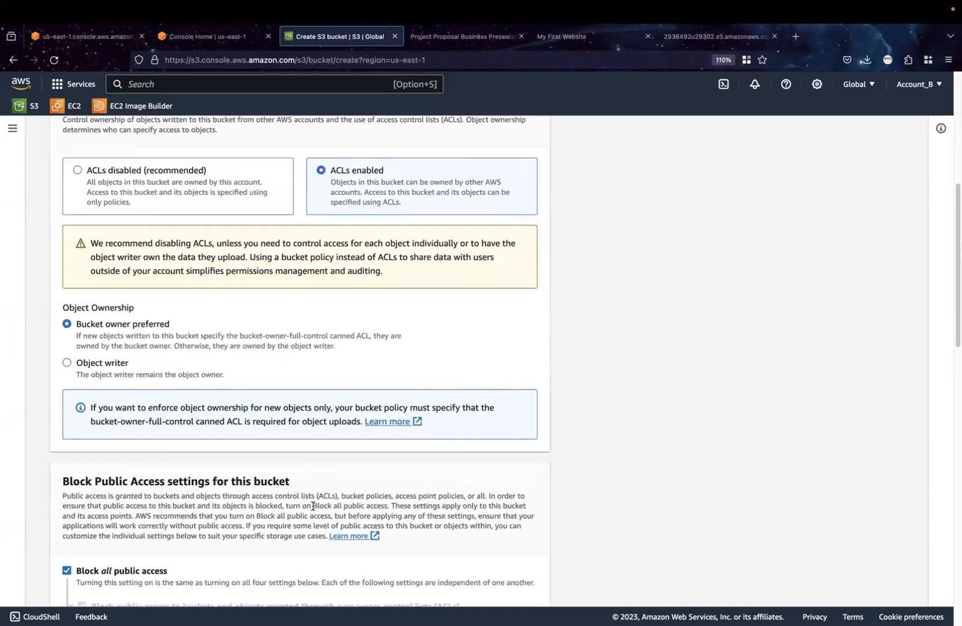
scroll(244, 452, "down", 2)
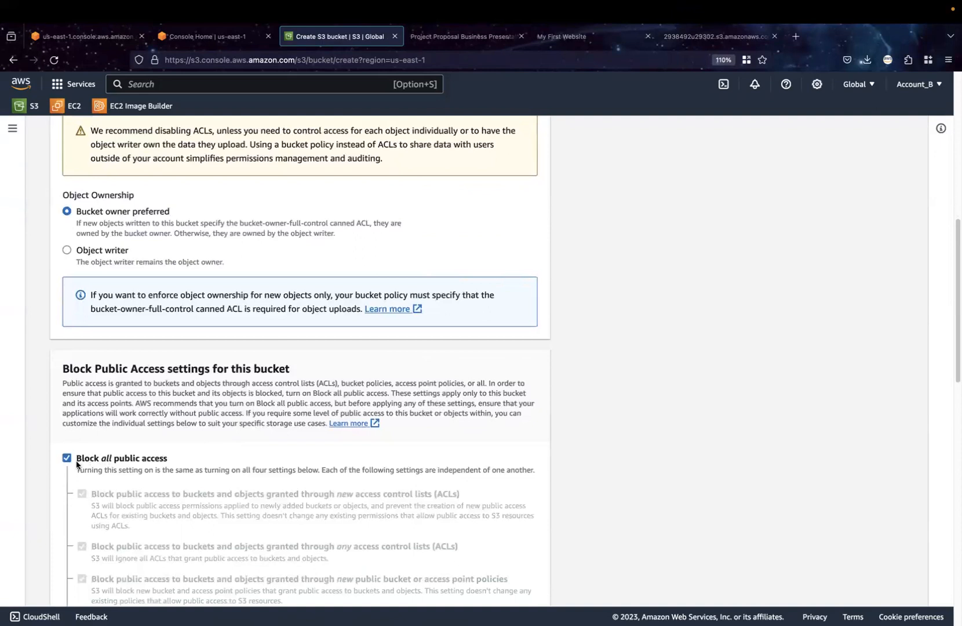
left_click(67, 459)
scroll(264, 459, "down", 7)
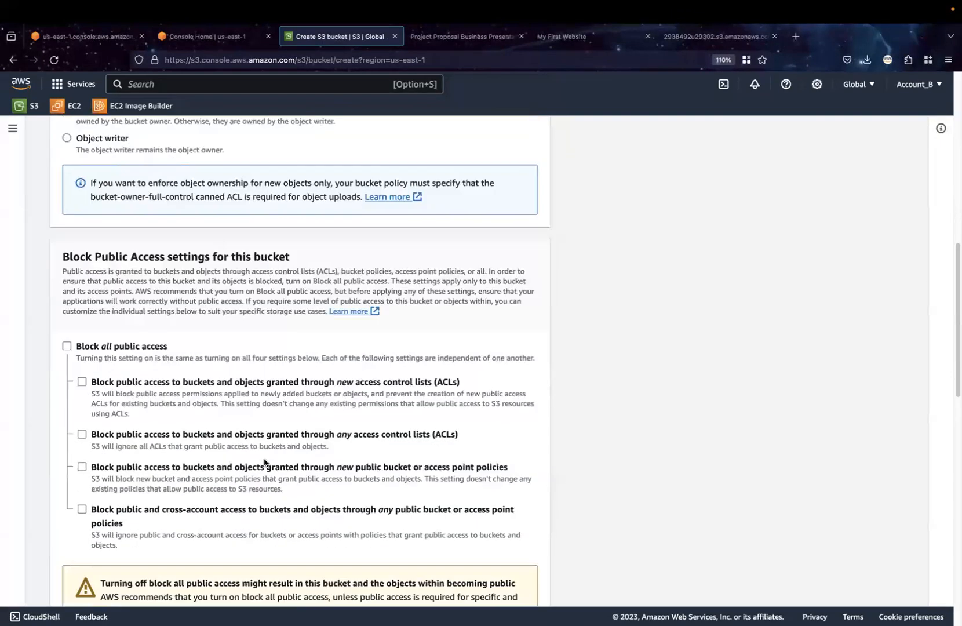
left_click(105, 417)
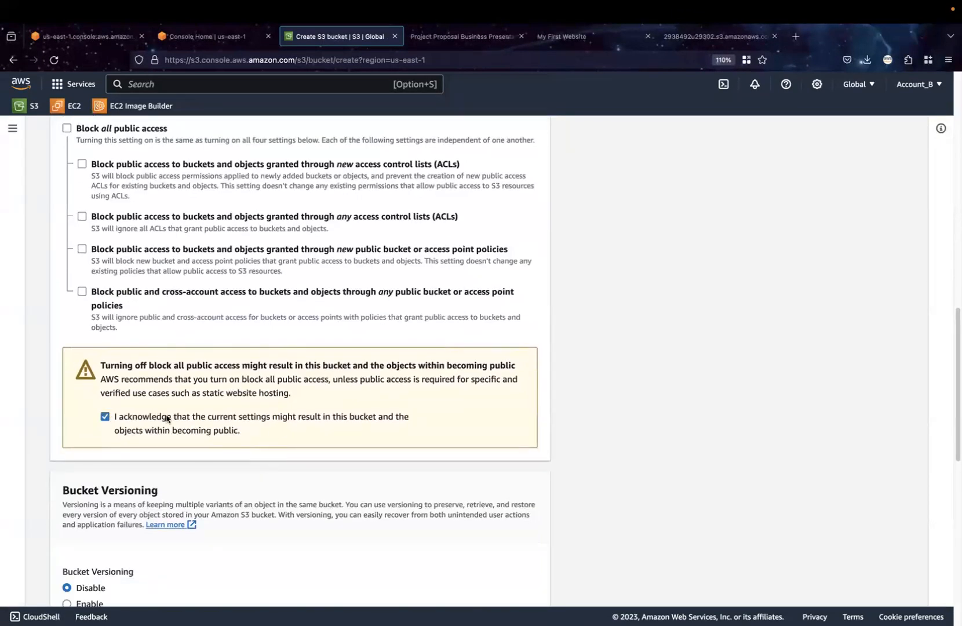
scroll(319, 463, "down", 12)
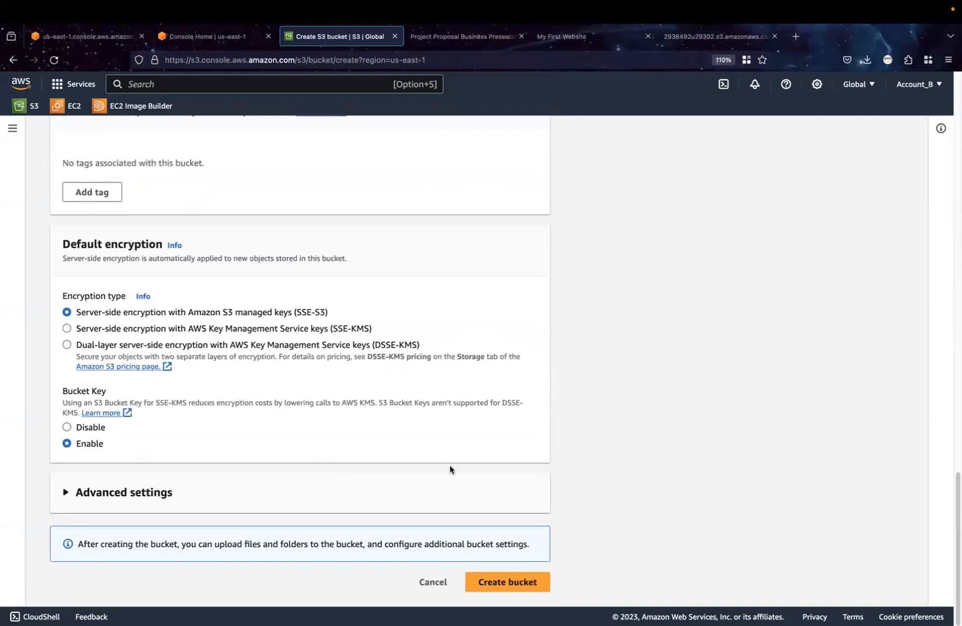
left_click(496, 582)
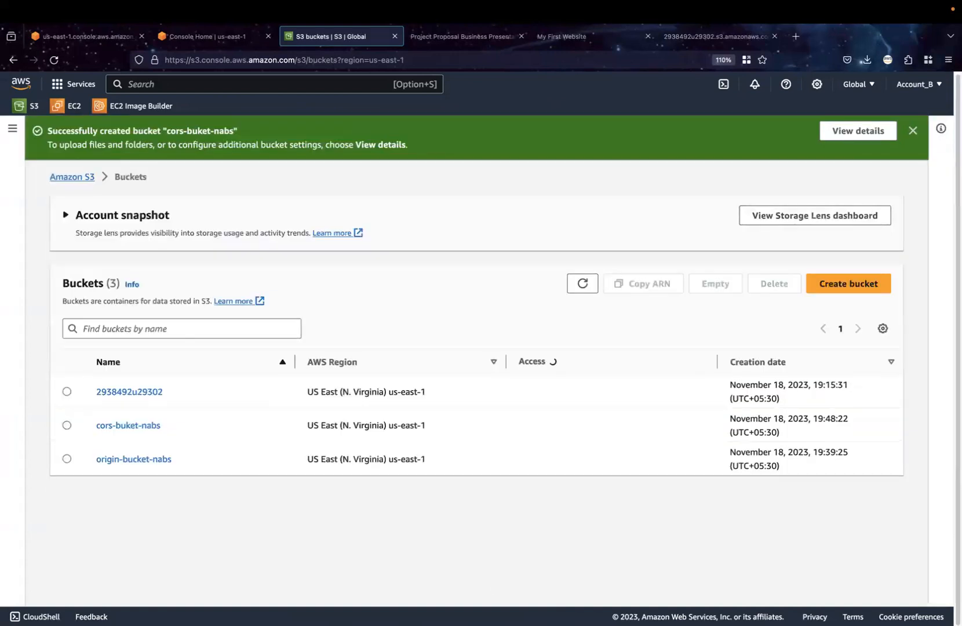
Enable static website hosting for cors-buket-nabs with get.html as the index document and save the changes
left_click(852, 131)
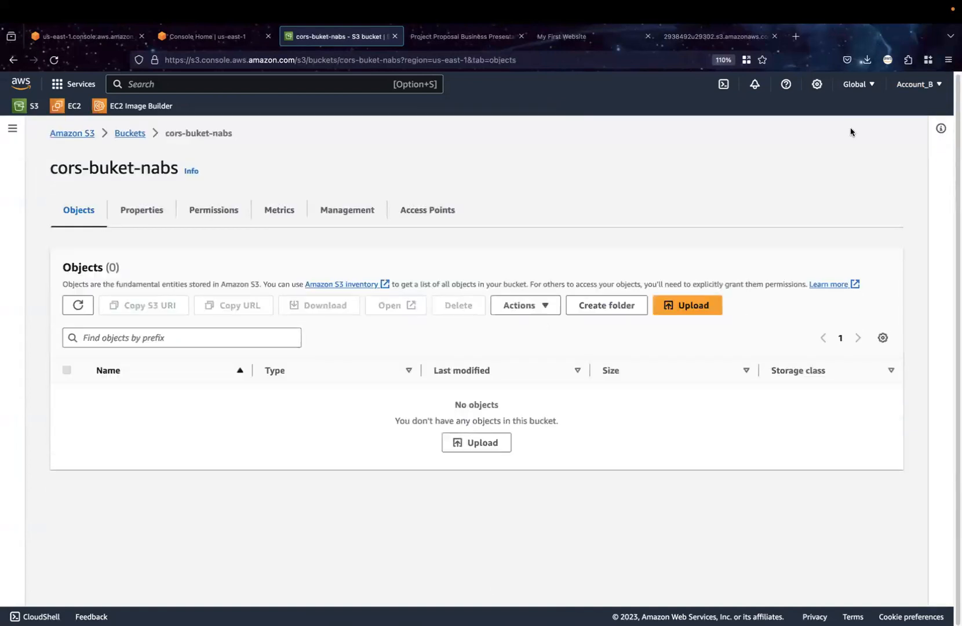
left_click(131, 209)
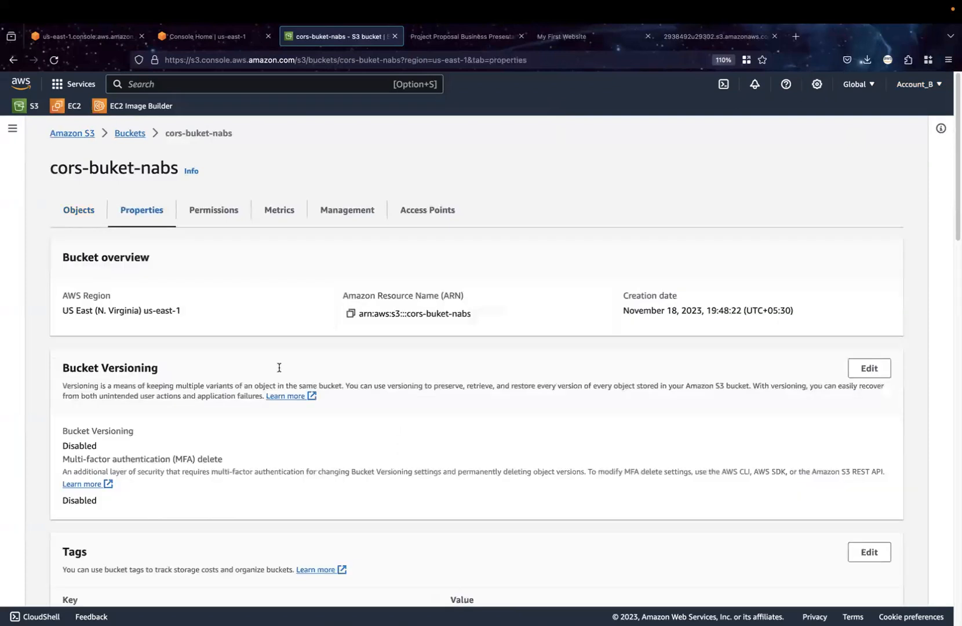
scroll(404, 555, "down", 1)
scroll(404, 555, "down", 15)
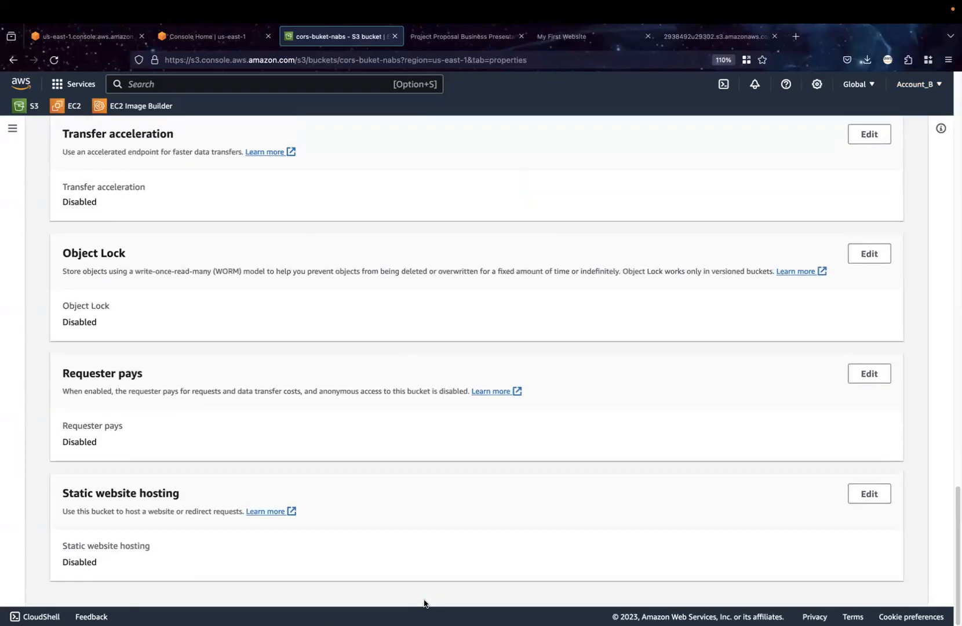
left_click(870, 495)
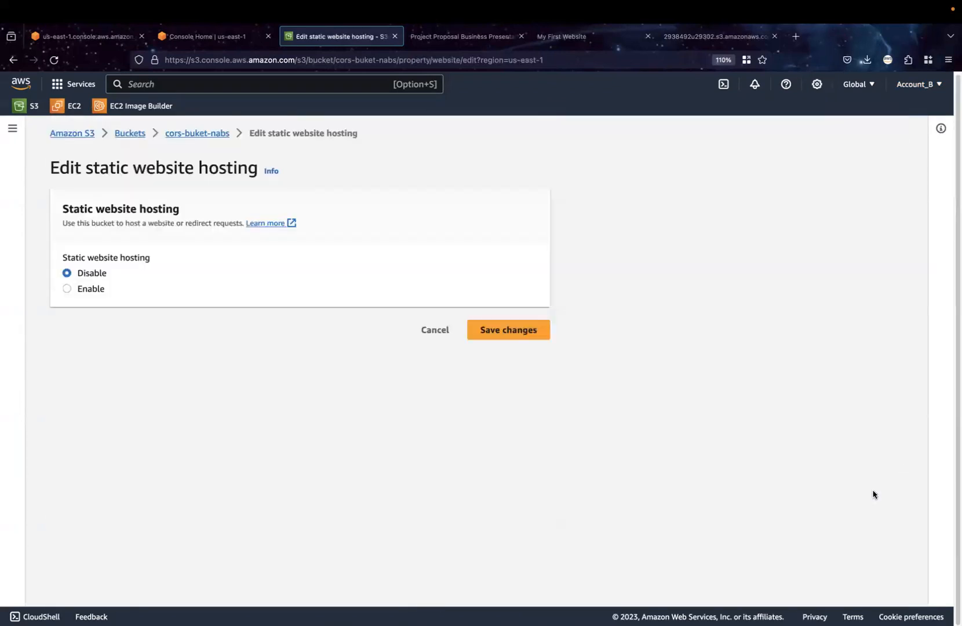
left_click(67, 289)
left_click(175, 497)
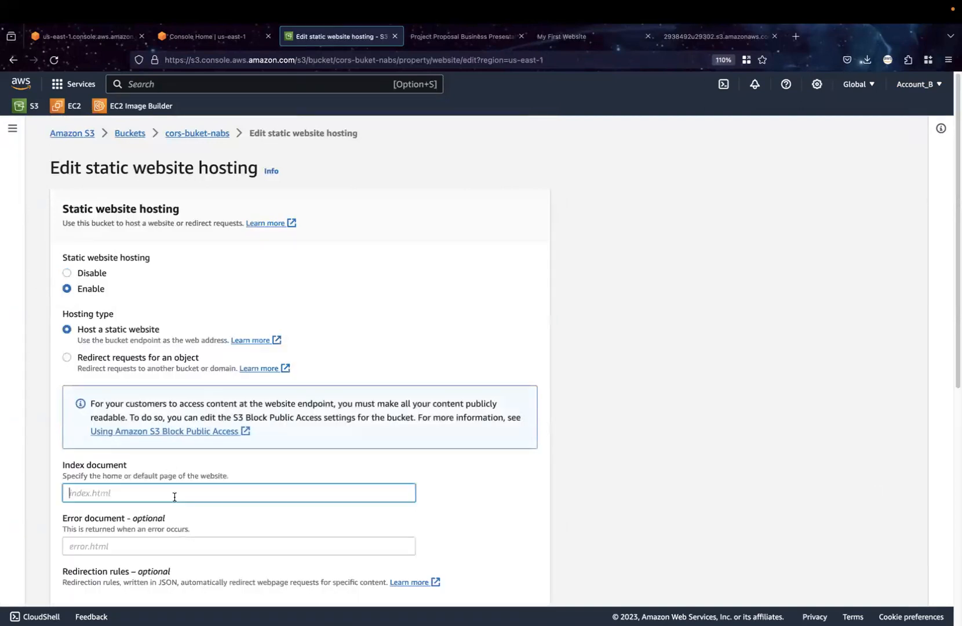
type("get.html")
scroll(221, 532, "down", 10)
left_click(509, 582)
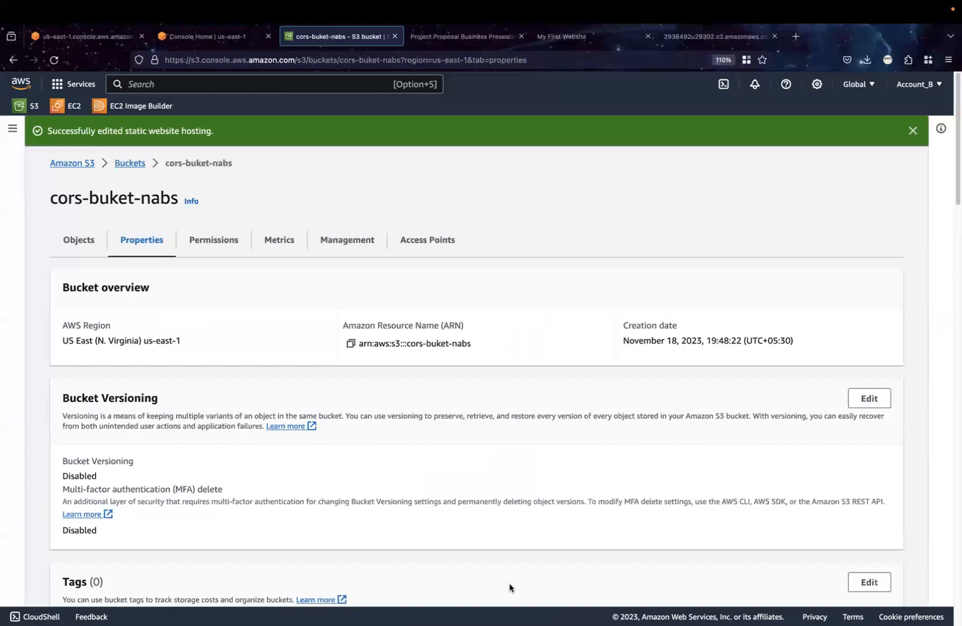
Copy the website endpoint of cors-buket-nabs and load it in a new browser tab to test access
scroll(538, 528, "down", 15)
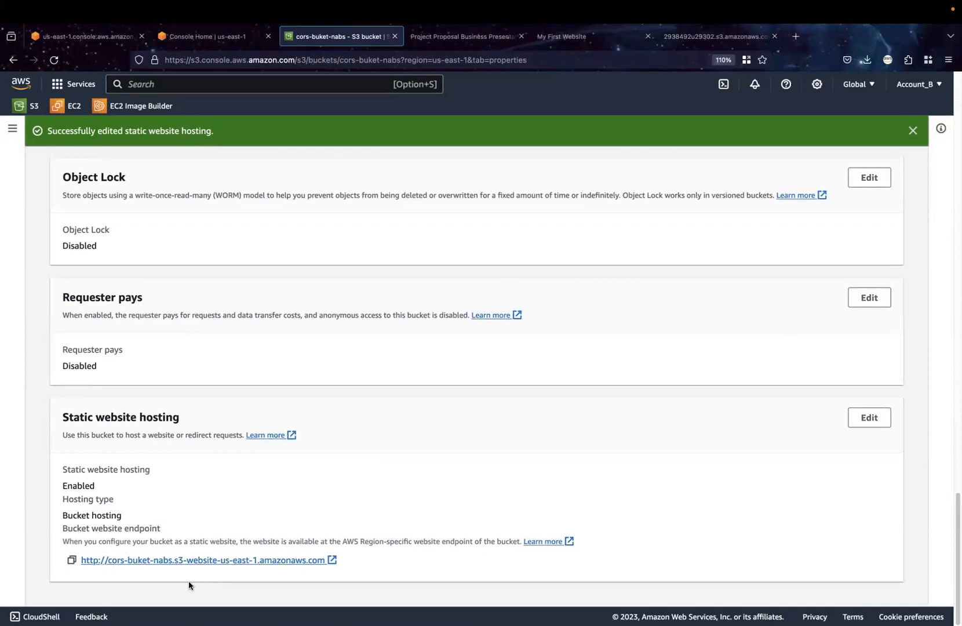
left_click(71, 560)
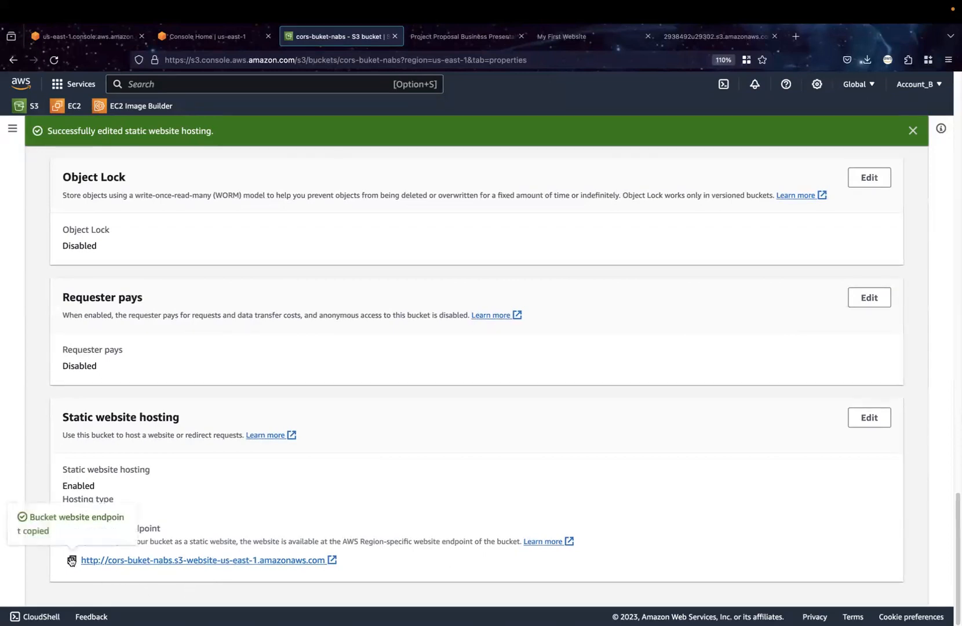
left_click(796, 36)
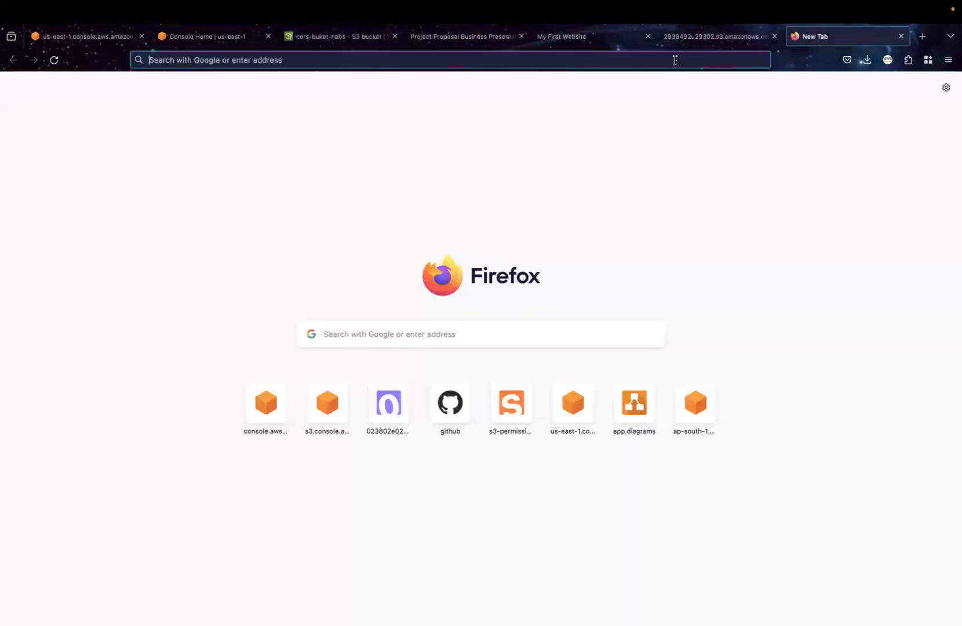
left_click(676, 59)
key("super+v")
key("Return")
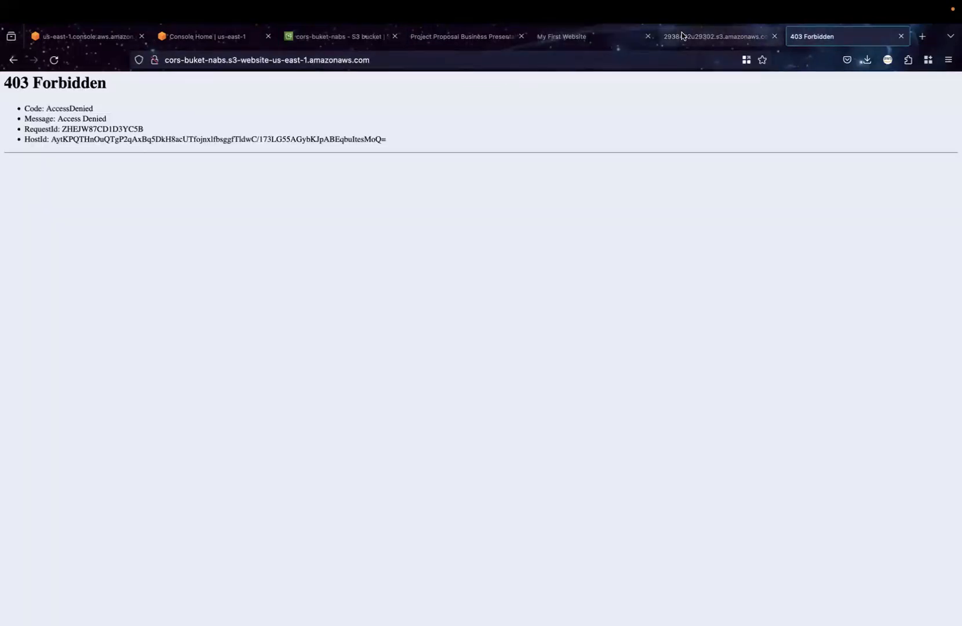
Open the bucket policy of cors-buket-nabs for editing and add a new statement
left_click(331, 35)
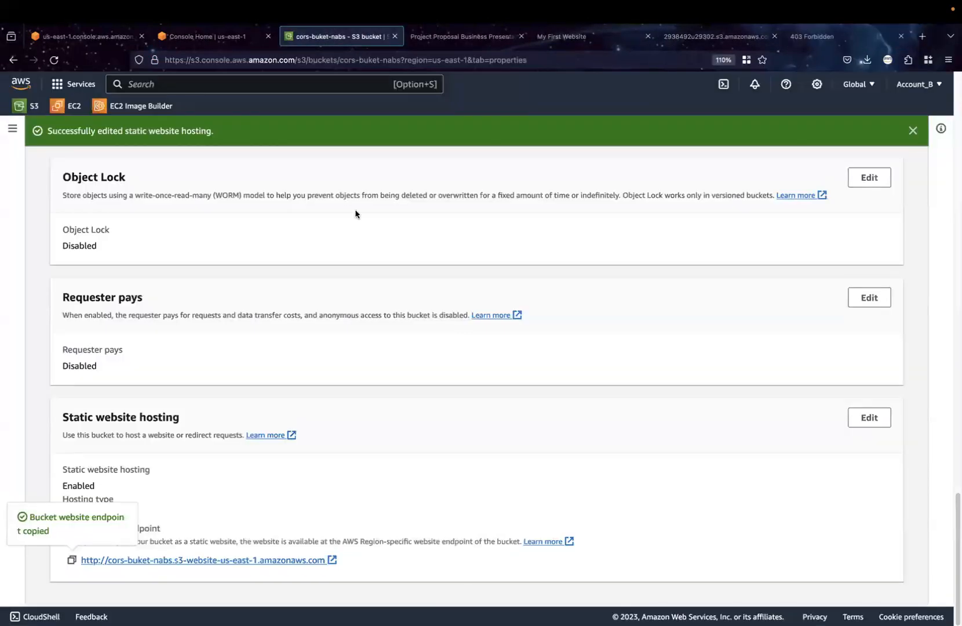
scroll(356, 214, "up", 15)
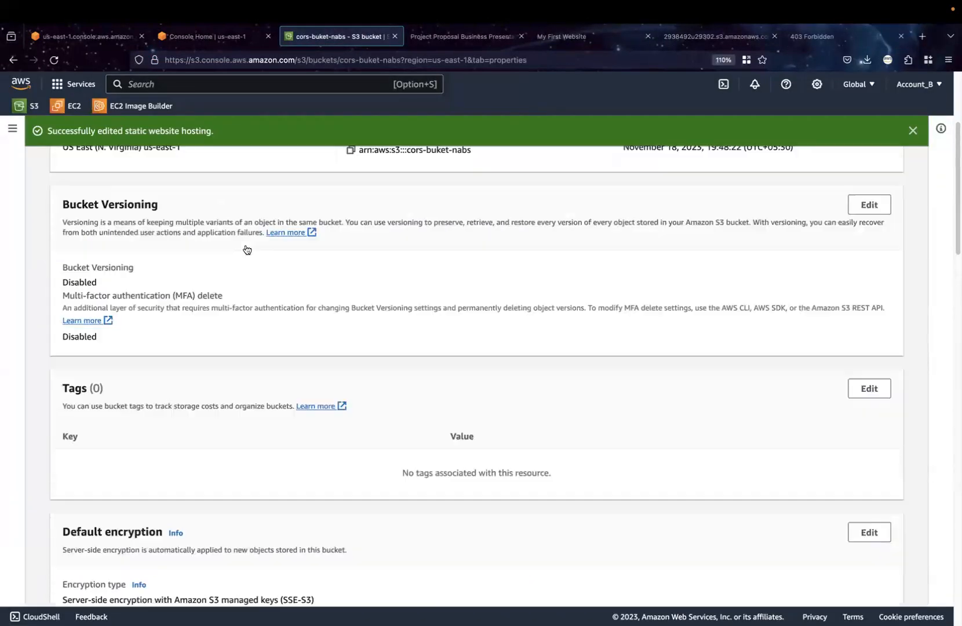
scroll(247, 250, "up", 5)
left_click(226, 247)
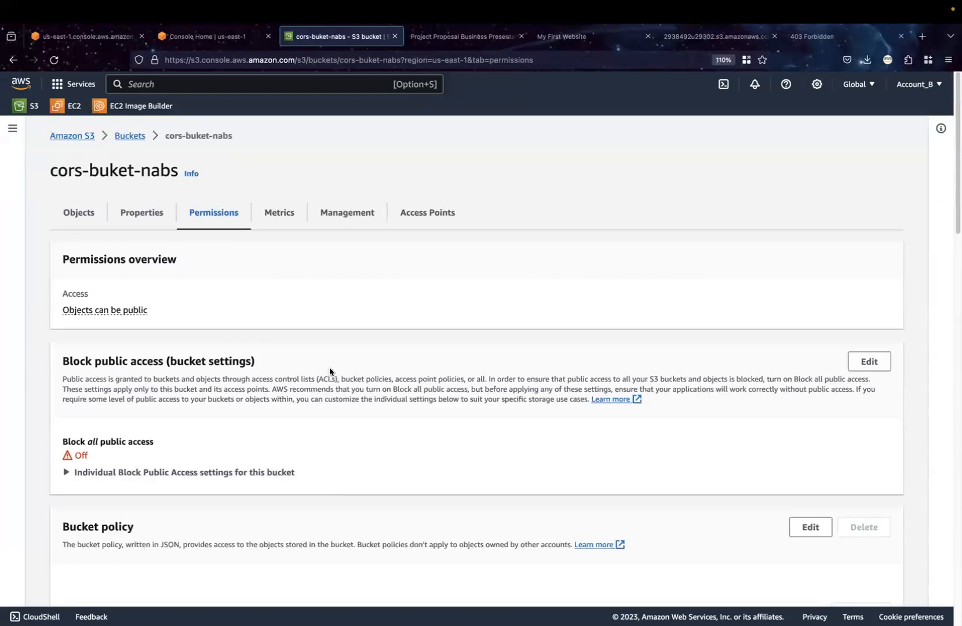
scroll(252, 460, "down", 1)
scroll(252, 462, "down", 3)
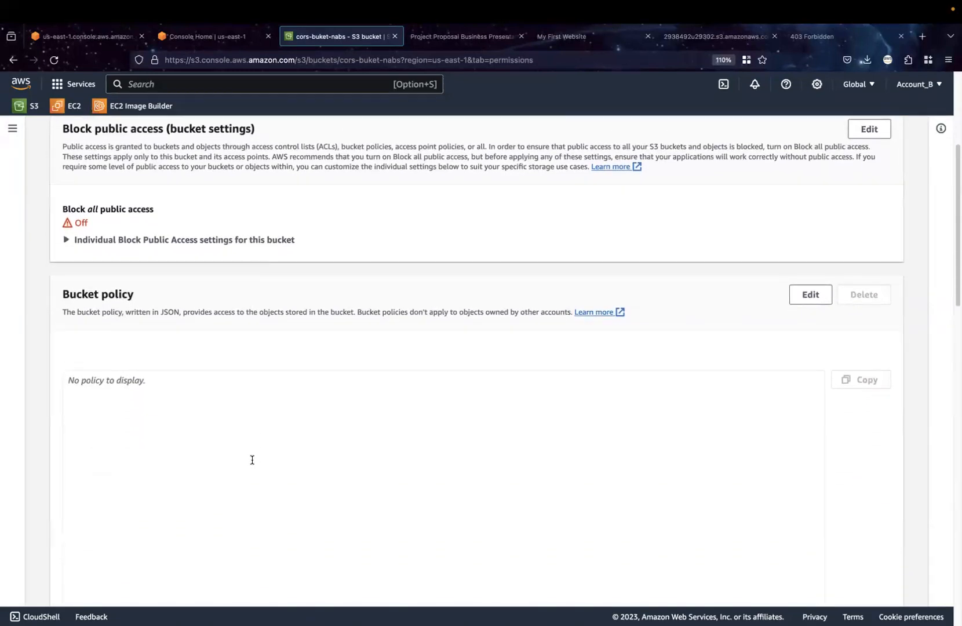
left_click(817, 294)
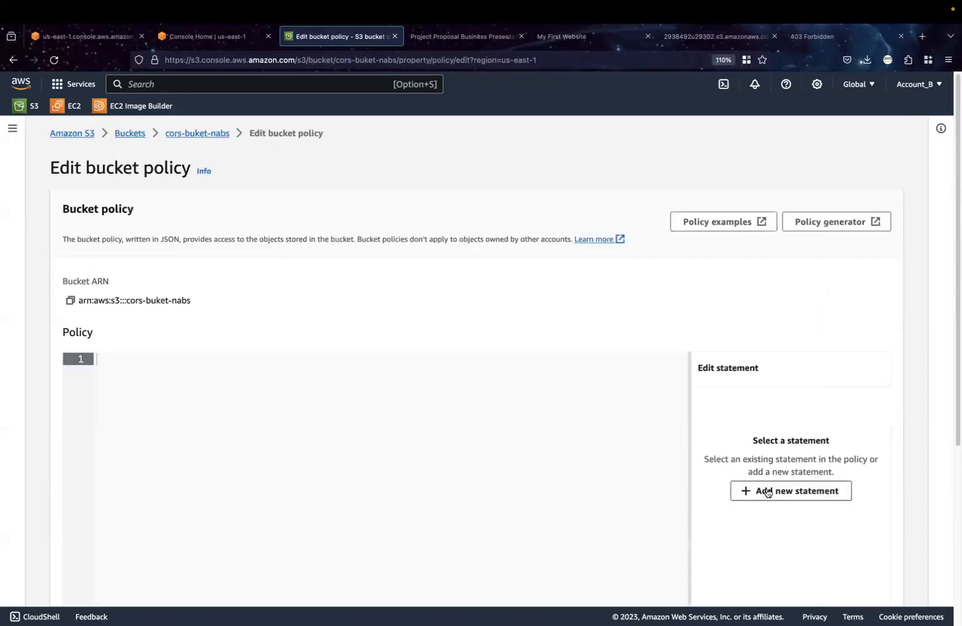
left_click(767, 492)
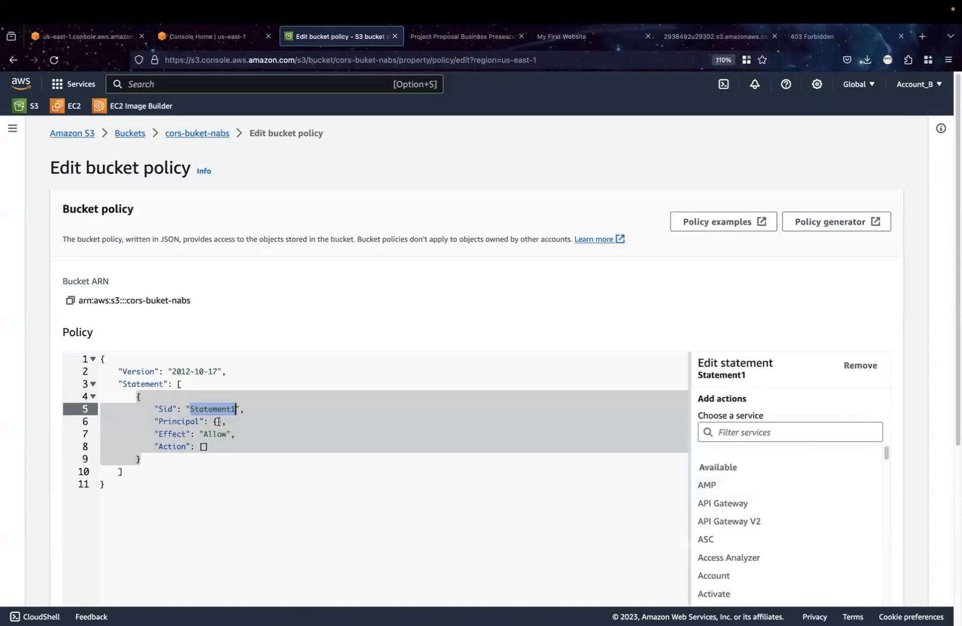
Set the policy statement's Principal to "*"
double_click(218, 421)
type("\"")
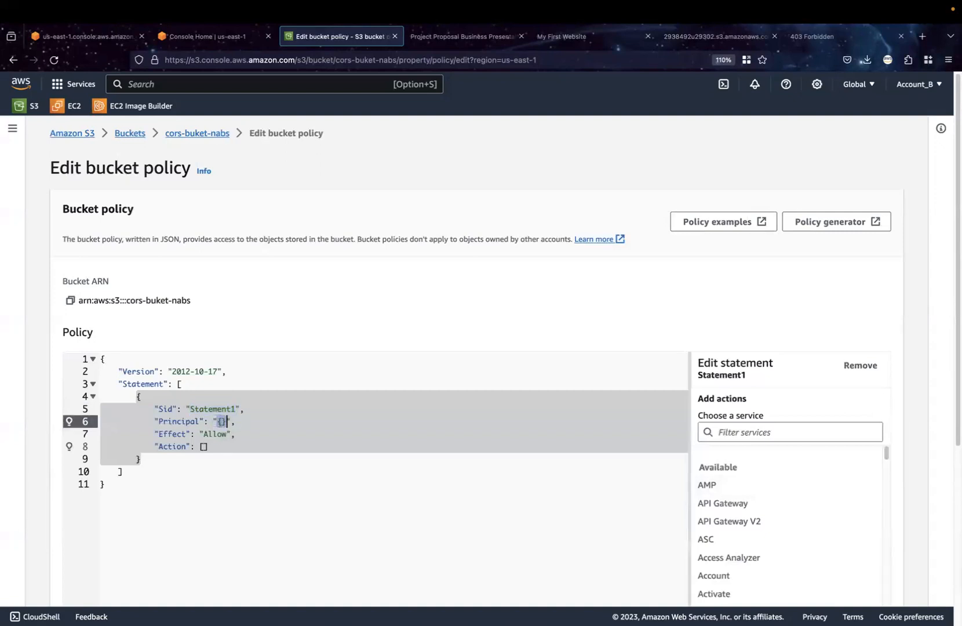
key("BackSpace")
type("*")
Set the policy statement's Action to ["s3:GetObject"] and add a comma and an empty line after it
left_click(204, 446)
type("s3")
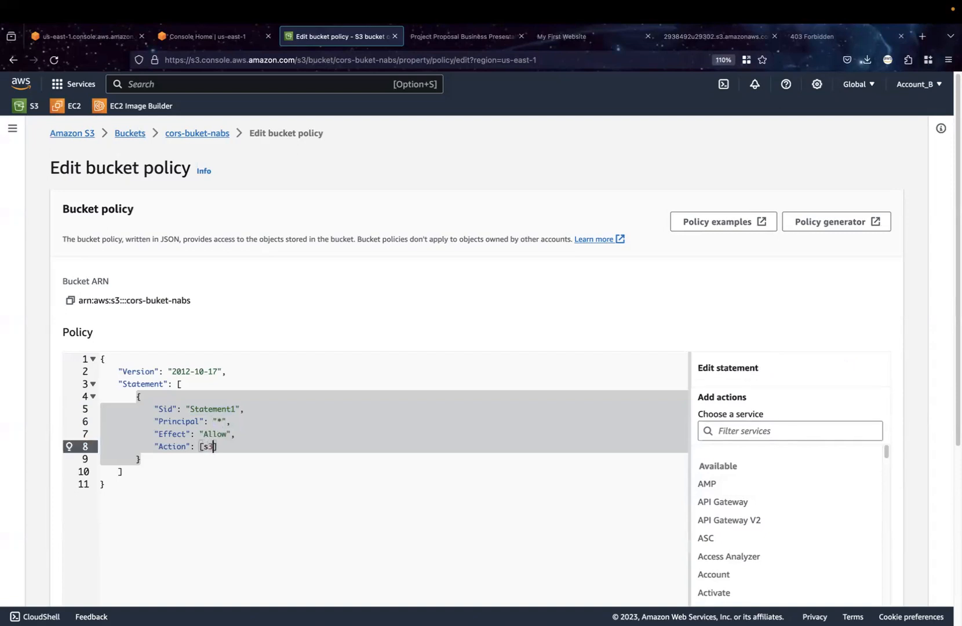
key("BackSpace")
key("BackSpace")
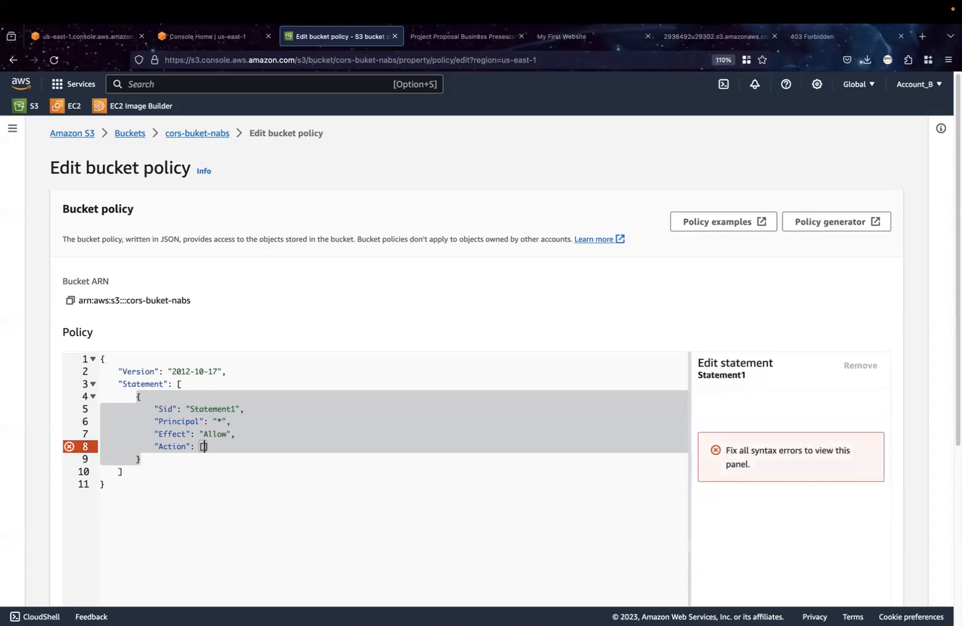
type("\"")
type("s3:")
type("Get")
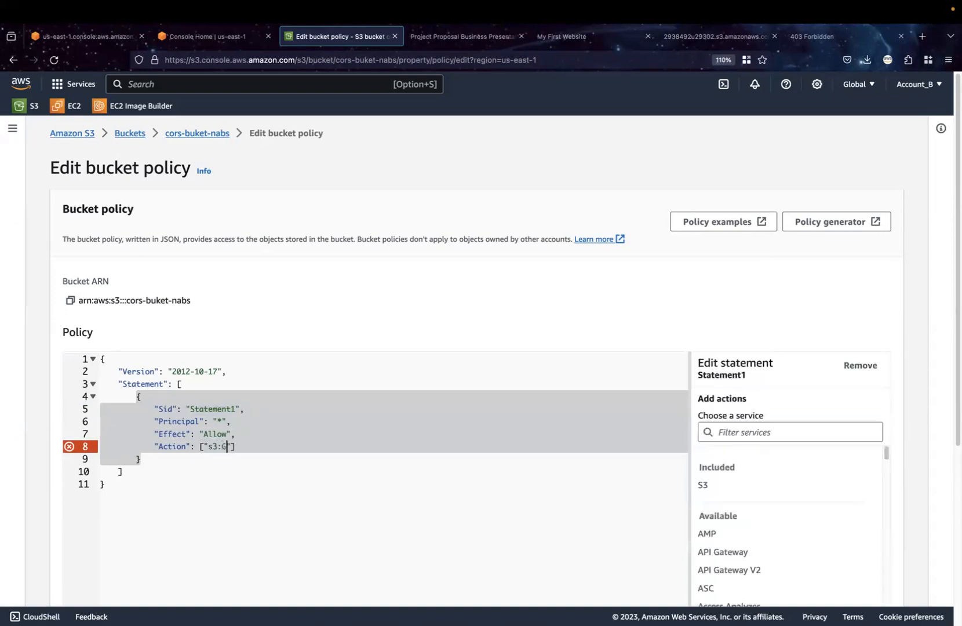
type("Object")
key("Right")
key("Right")
type(",")
key("Return")
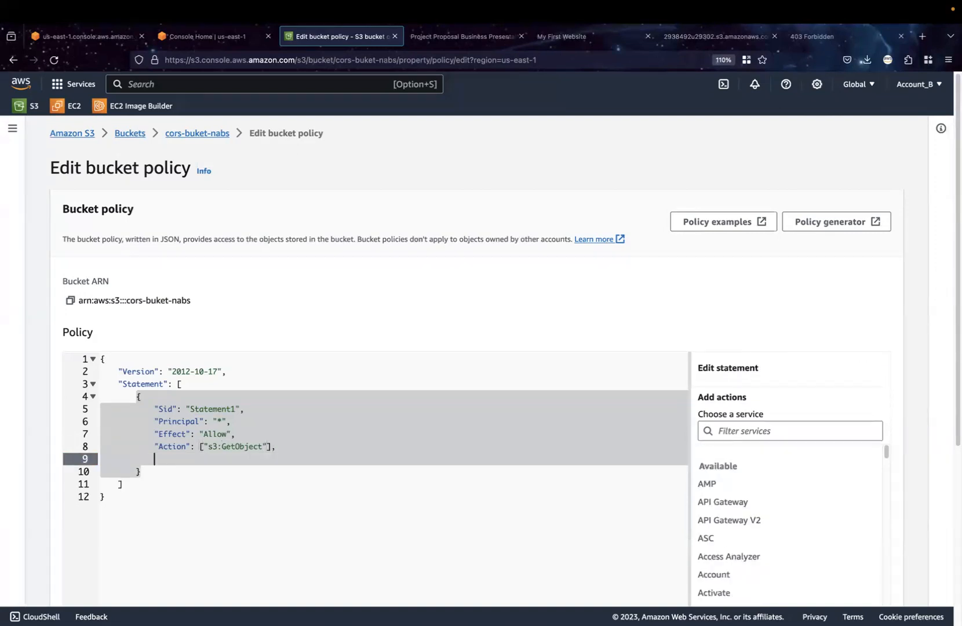
scroll(325, 501, "down", 5)
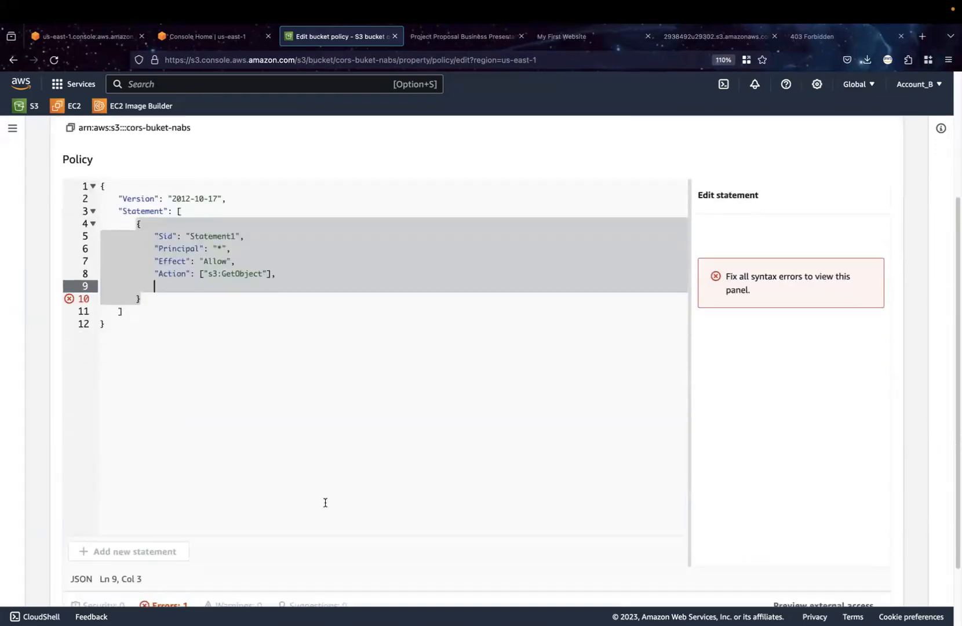
scroll(325, 503, "down", 2)
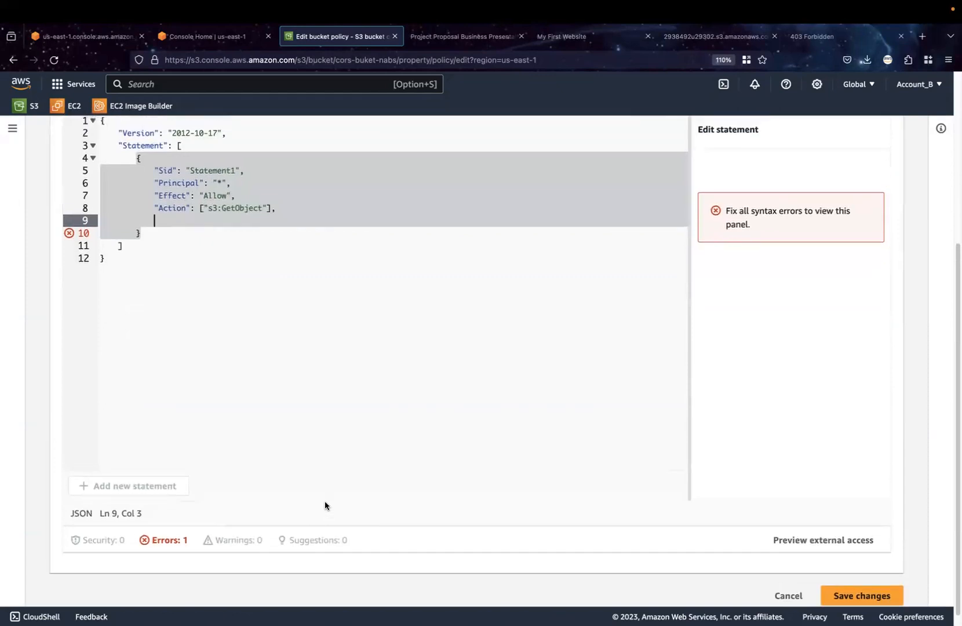
Remove the trailing comma after the Action entry and begin adding an S3 resource of type object to the policy statement
left_click(283, 212)
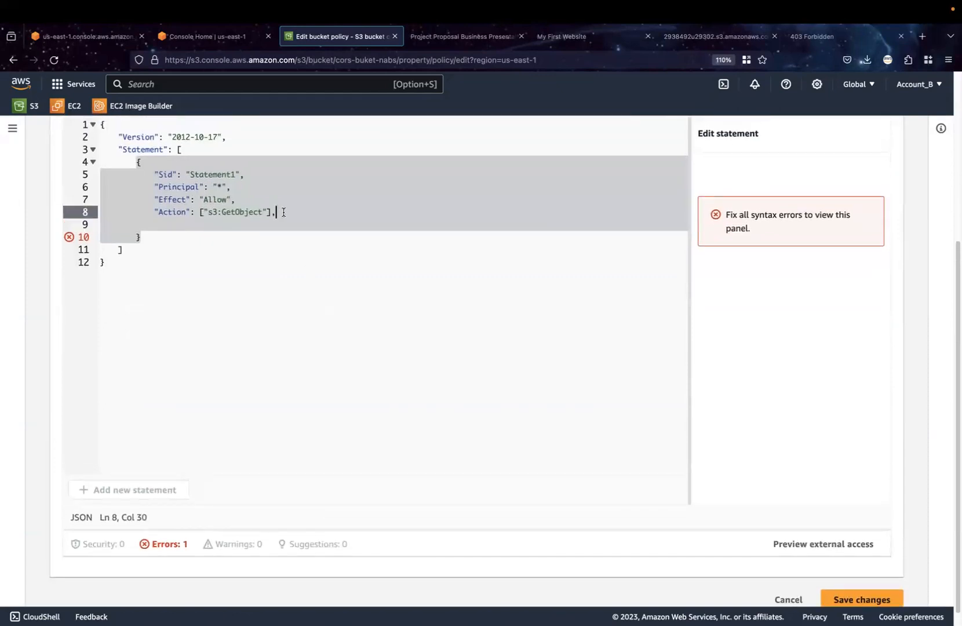
key("BackSpace")
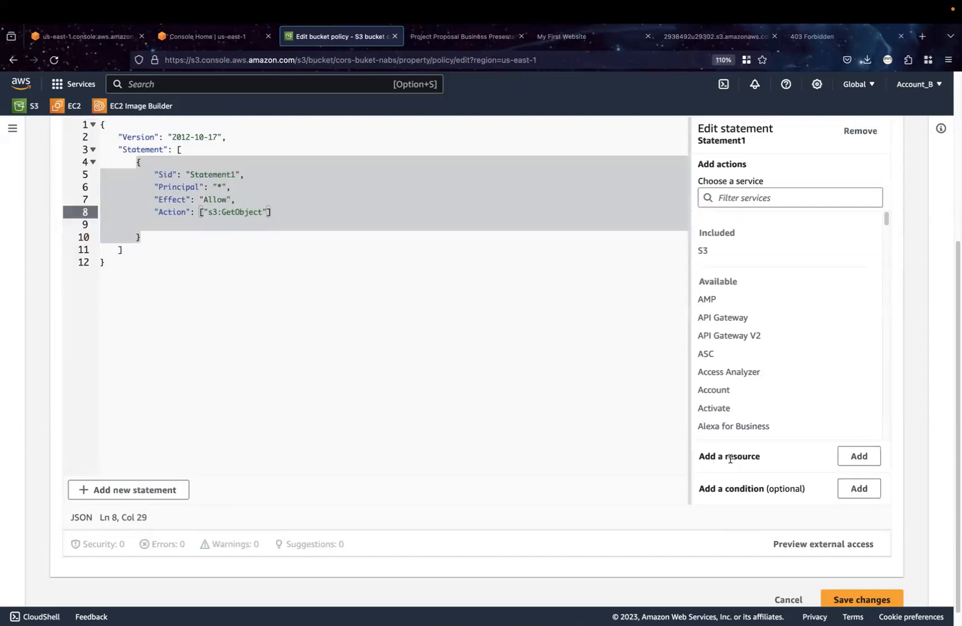
left_click(851, 458)
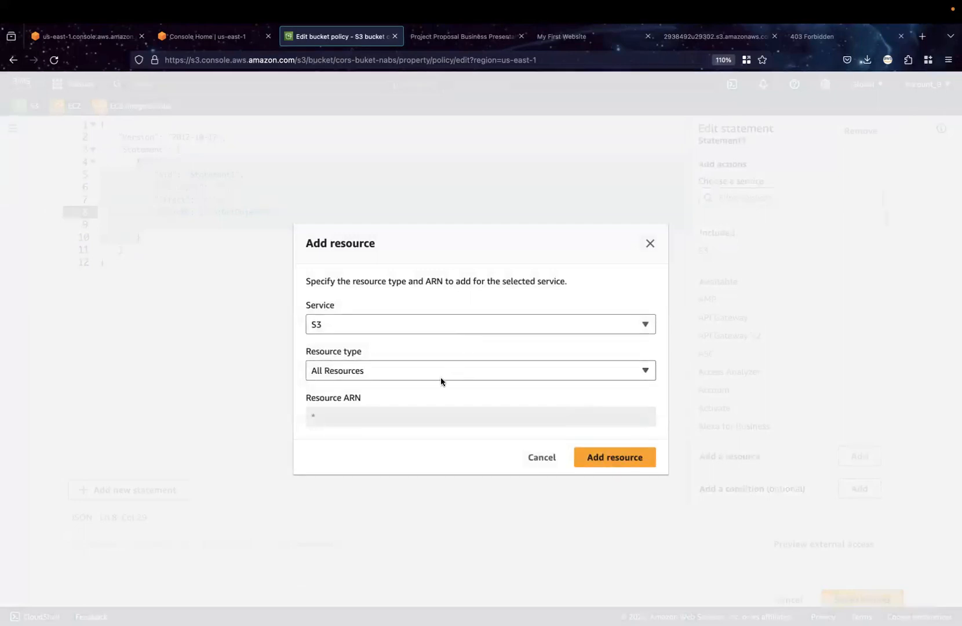
left_click(441, 376)
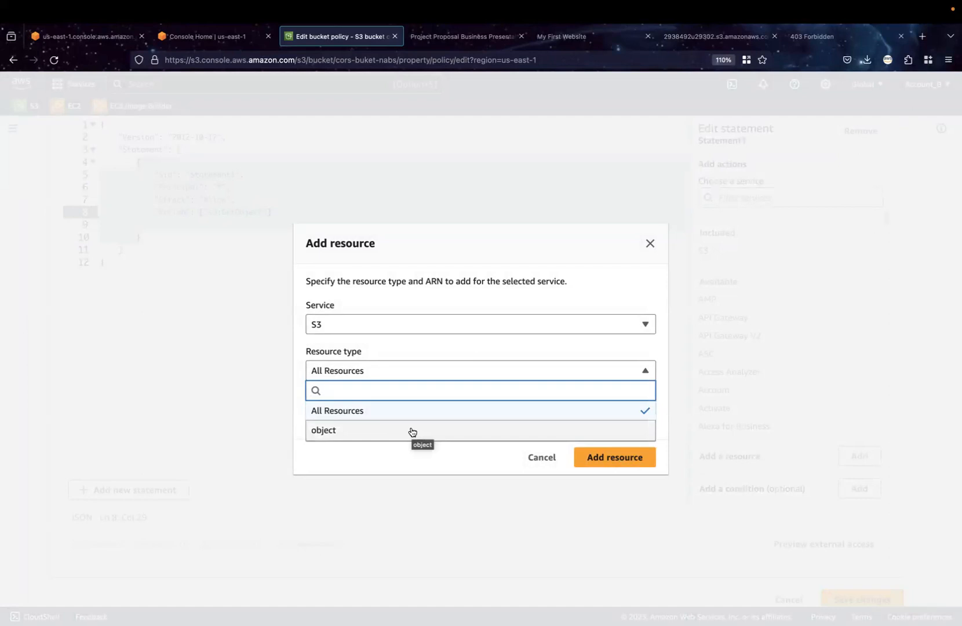
left_click(413, 431)
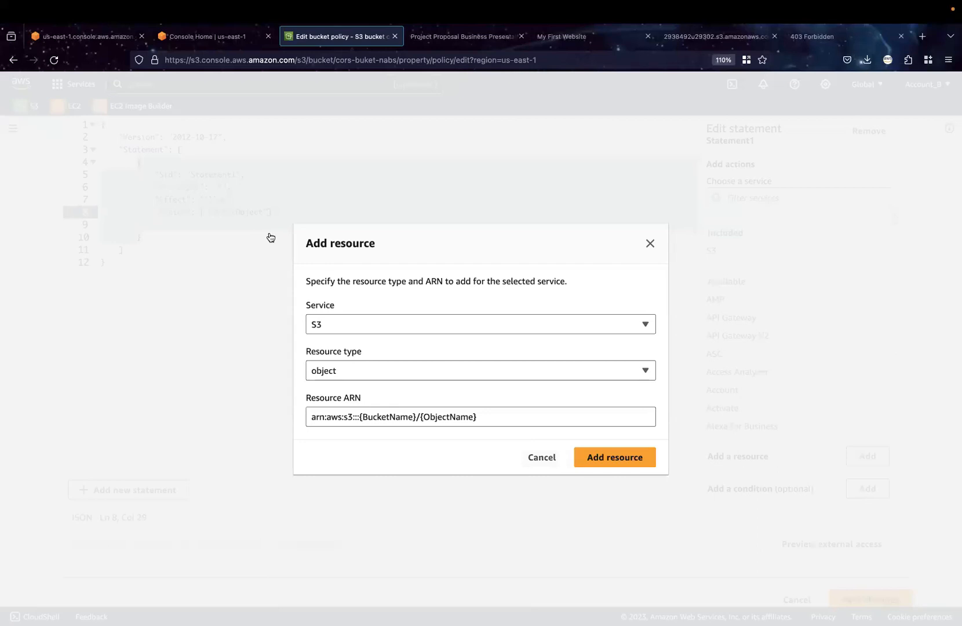
Set the Resource ARN to arn:aws:s3:::bucketname/* and add the resource to the statement
left_click(478, 417)
left_click_drag(438, 415, 362, 417)
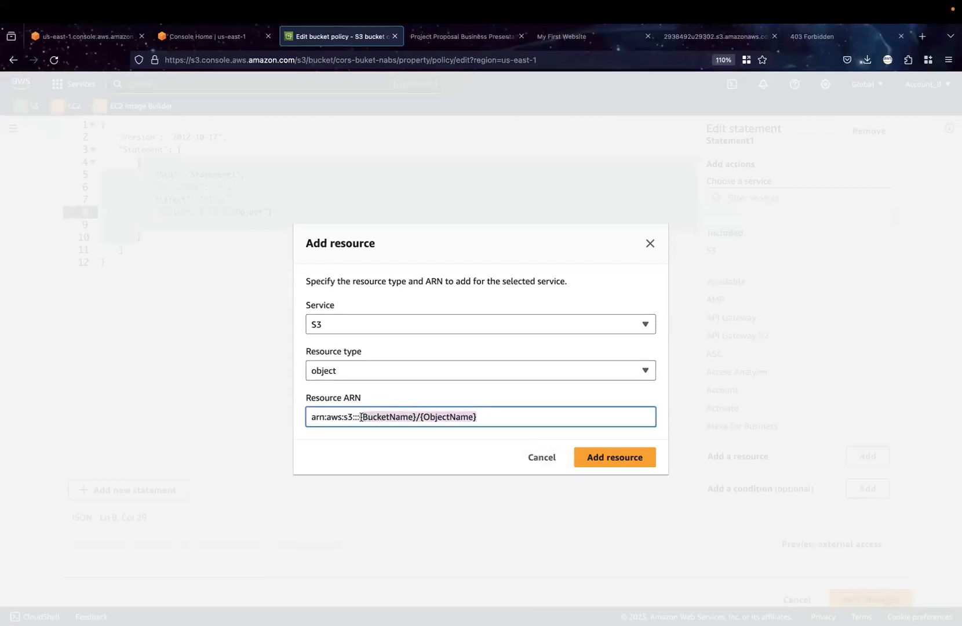
type("bucket")
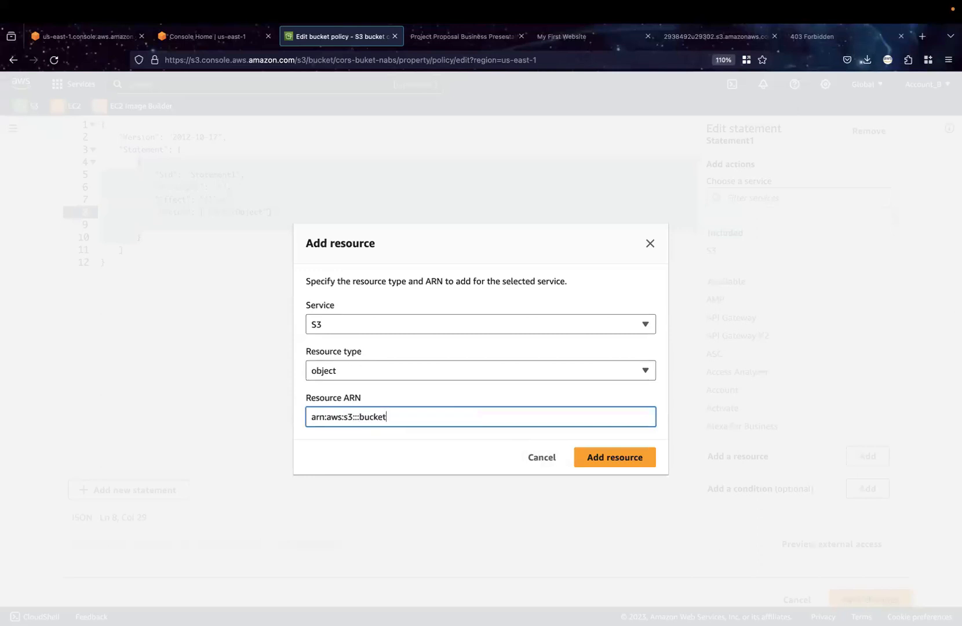
type("name/objec")
key("BackSpace")
key("BackSpace")
key("BackSpace")
key("BackSpace")
key("BackSpace")
left_click(608, 457)
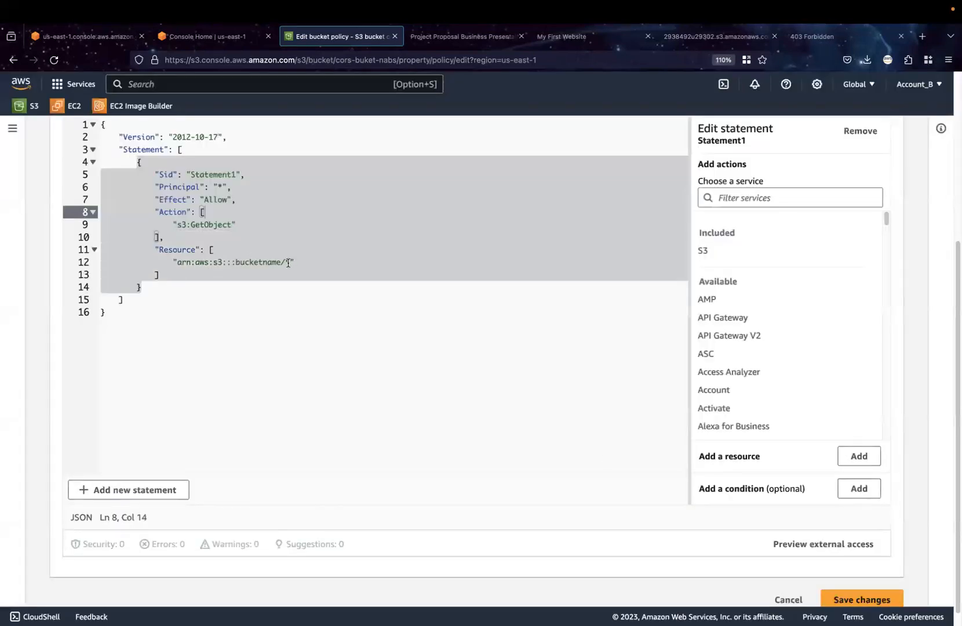
Replace bucketname in the policy's Resource ARN with cors-buket-nabs, copied from the Bucket ARN
scroll(292, 248, "up", 3)
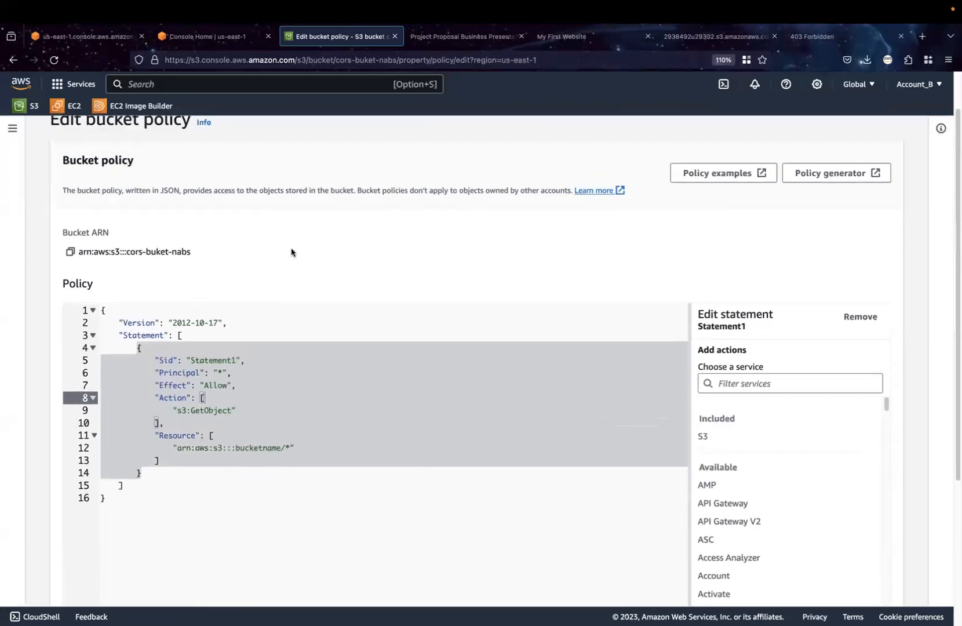
left_click_drag(128, 254, 156, 254)
left_click(129, 275)
left_click_drag(127, 255, 190, 255)
key("super+c")
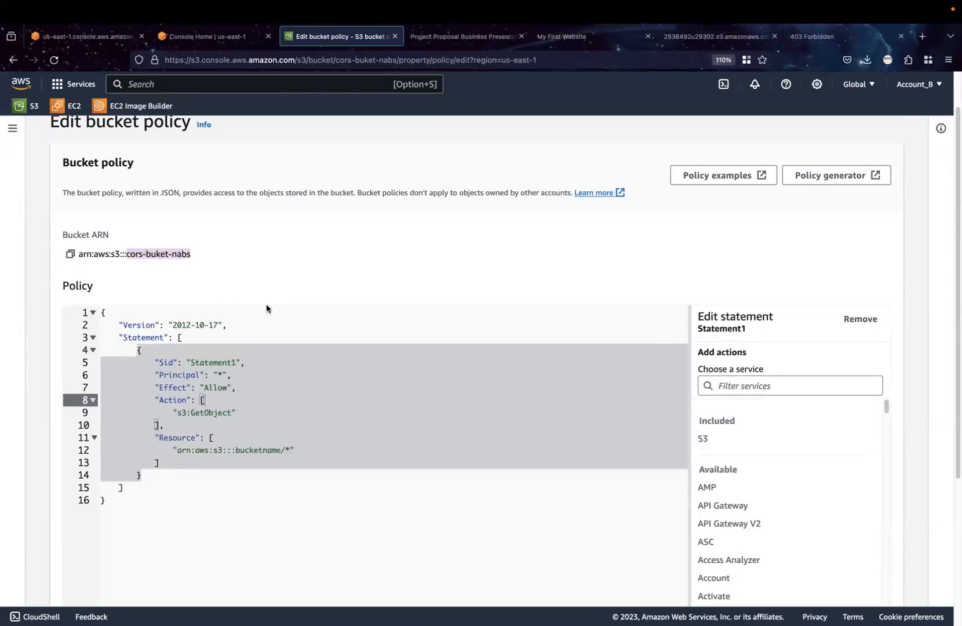
scroll(409, 431, "down", 2)
left_click(265, 351)
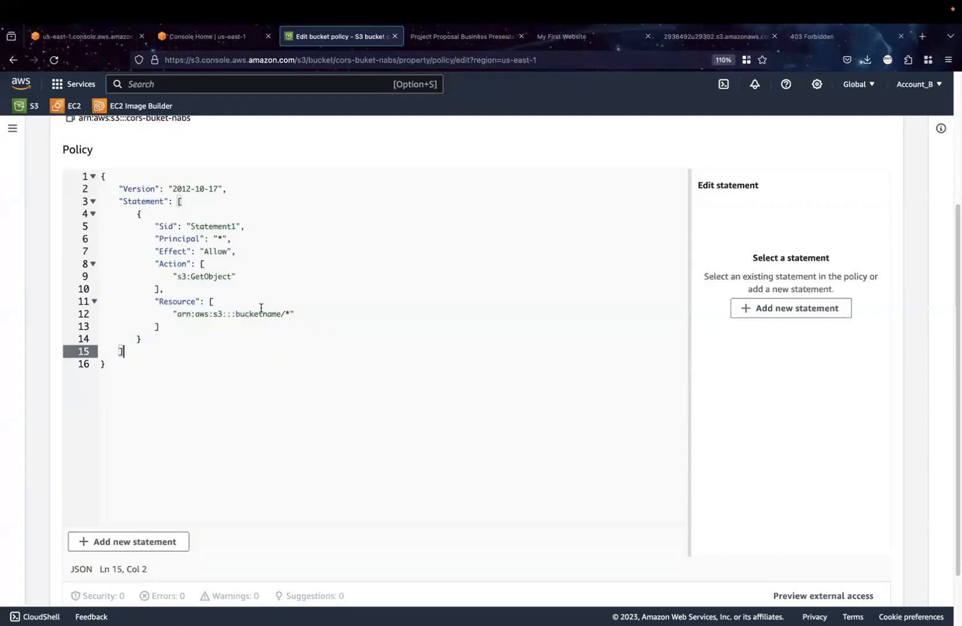
double_click(261, 314)
key("super+v")
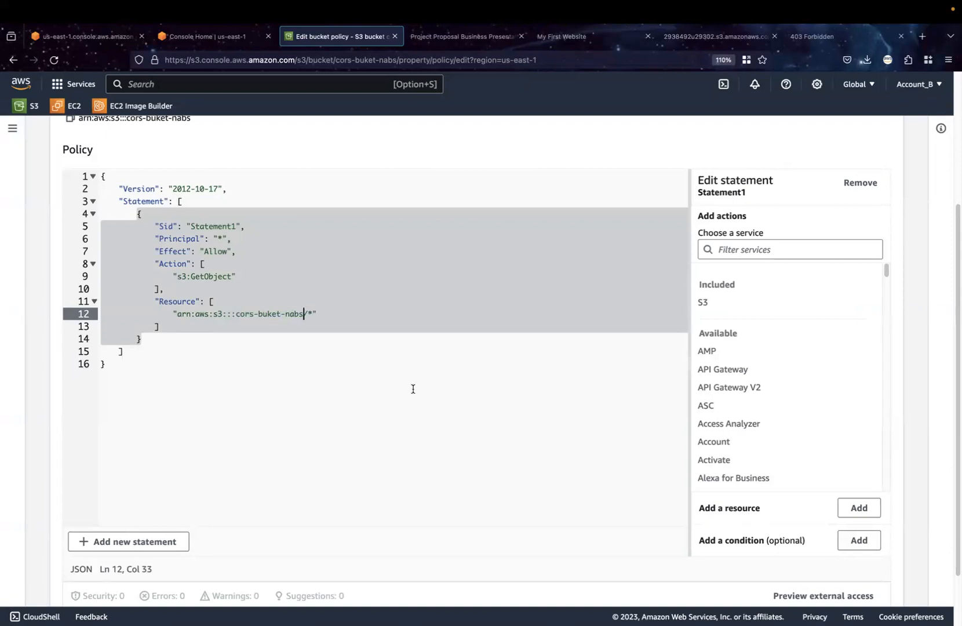
Save the bucket policy changes and review the bucket's permissions page
scroll(412, 388, "down", 3)
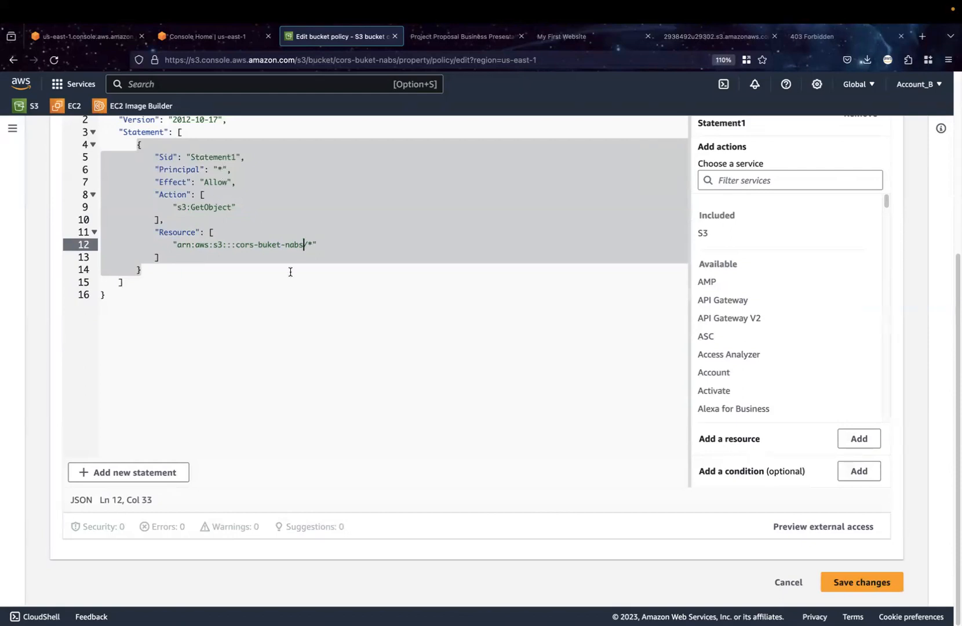
left_click(861, 584)
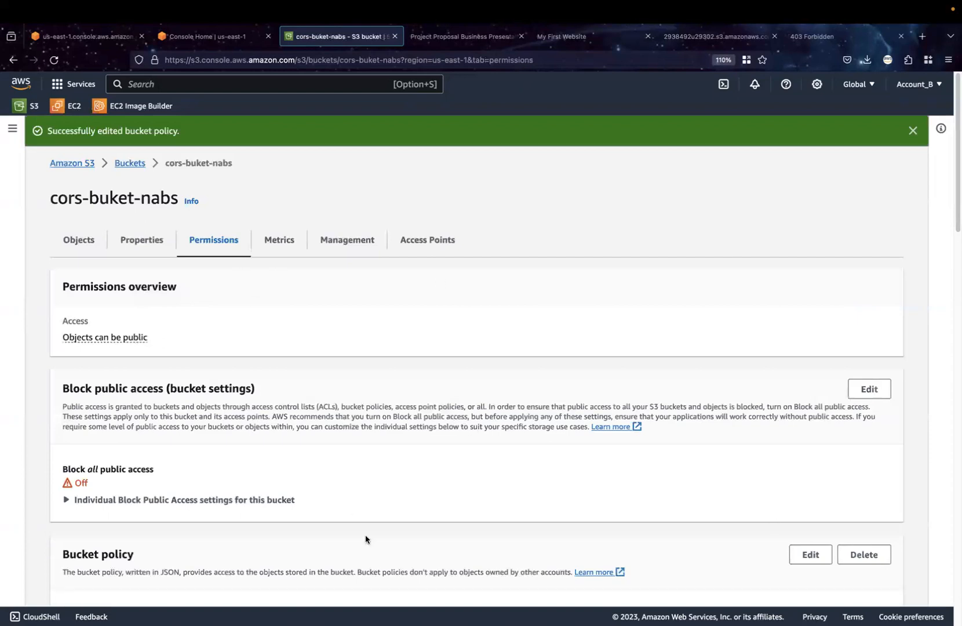
scroll(410, 436, "down", 5)
scroll(416, 433, "down", 6)
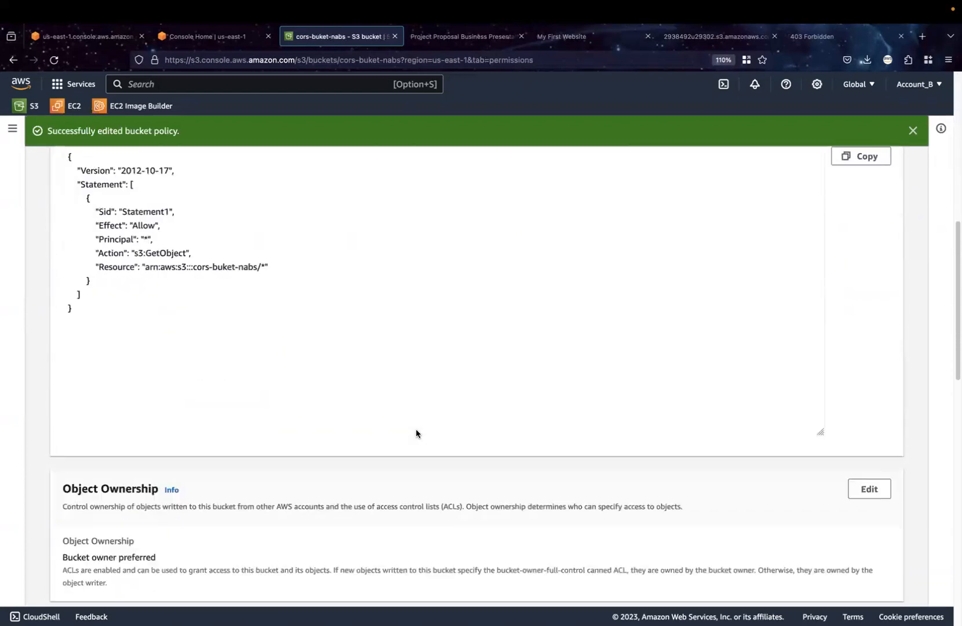
scroll(416, 432, "down", 1)
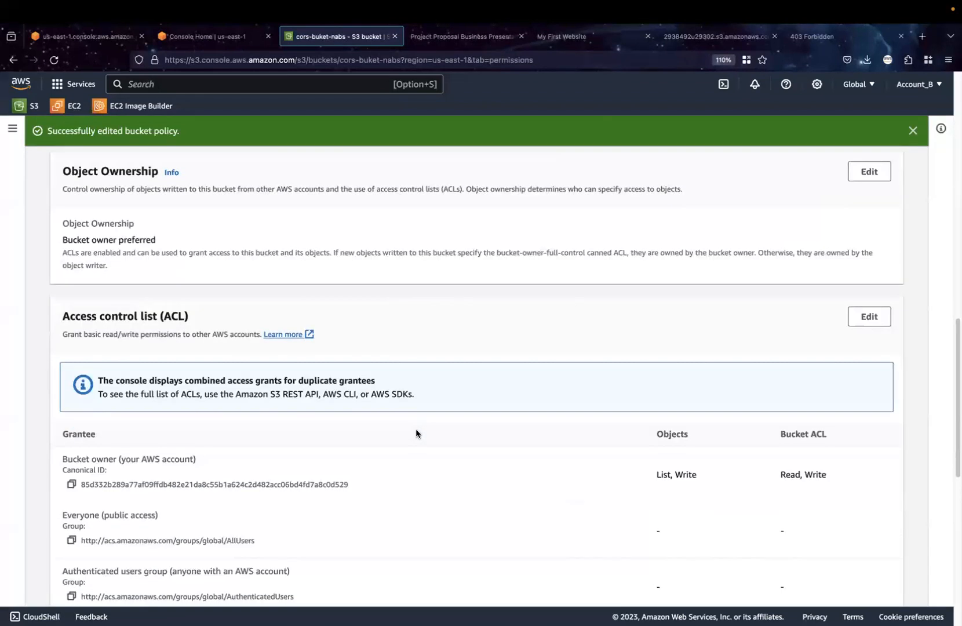
scroll(490, 443, "up", 4)
scroll(490, 443, "up", 9)
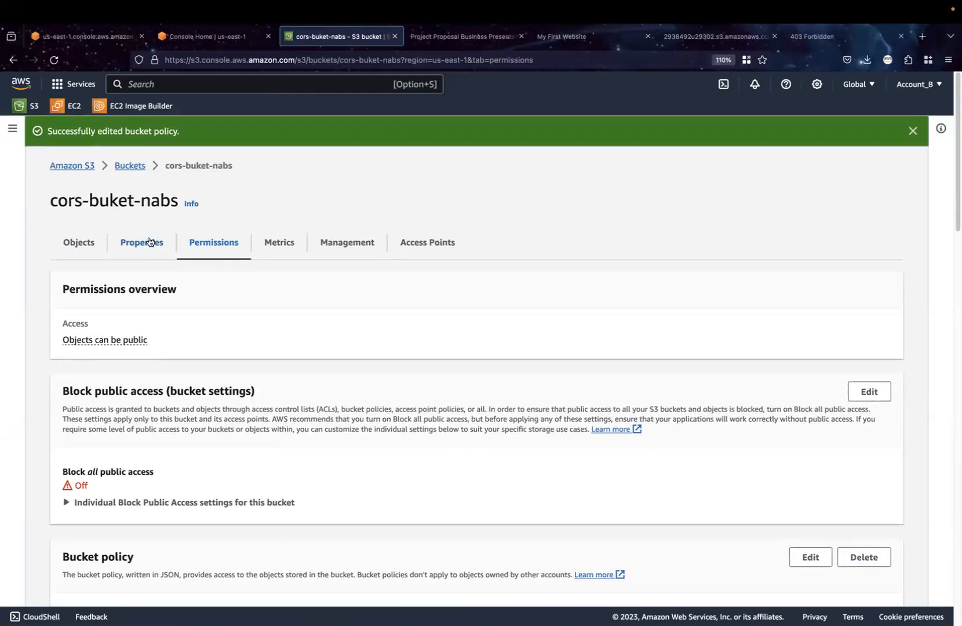
Upload get.html from the Security folder to cors-buket-nabs and close the upload status page
left_click(75, 244)
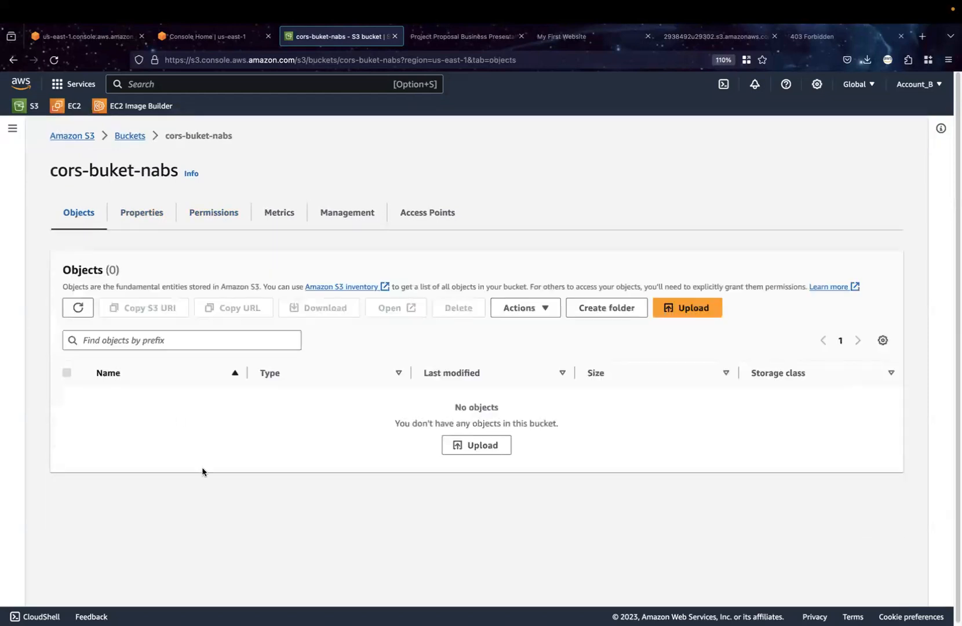
left_click(76, 311)
double_click(74, 320)
left_click(480, 447)
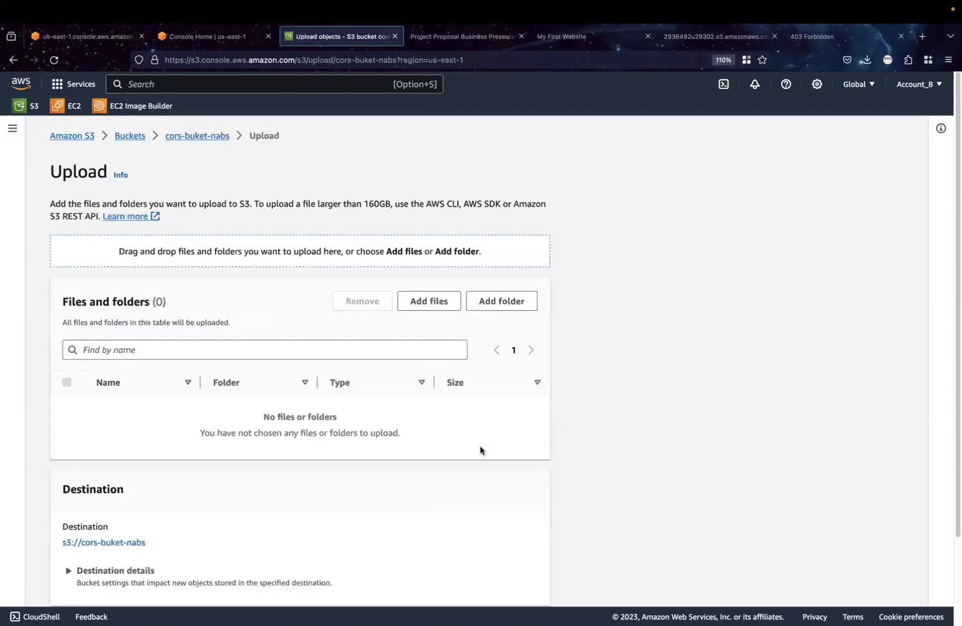
left_click(439, 311)
left_click(514, 205)
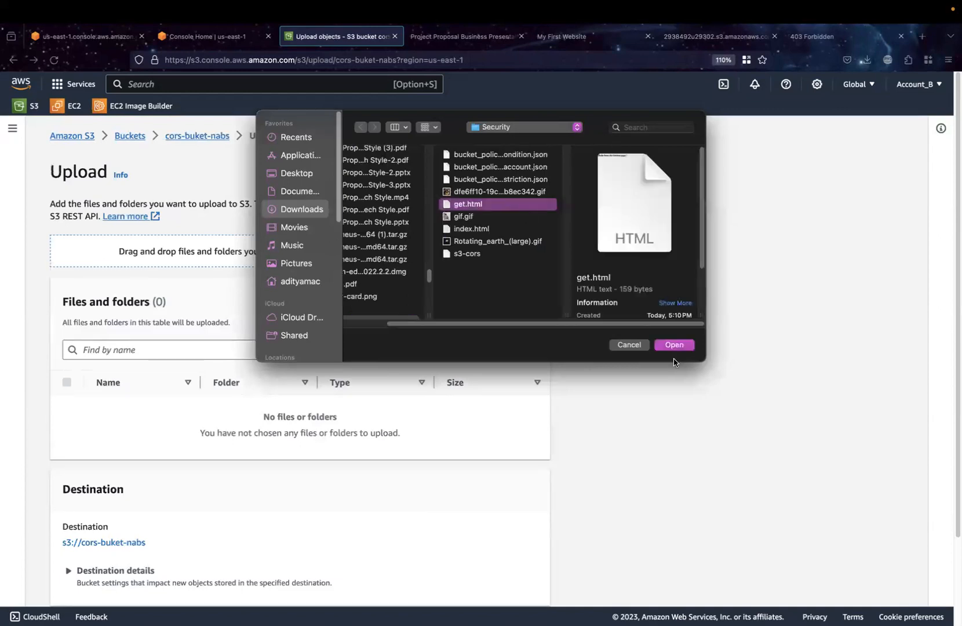
left_click(681, 347)
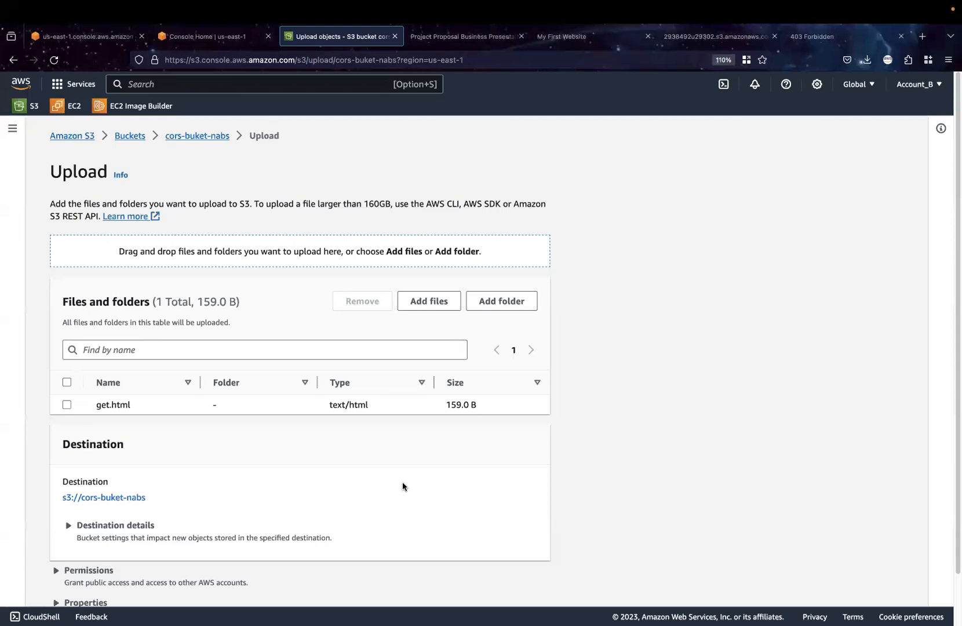
scroll(552, 493, "down", 2)
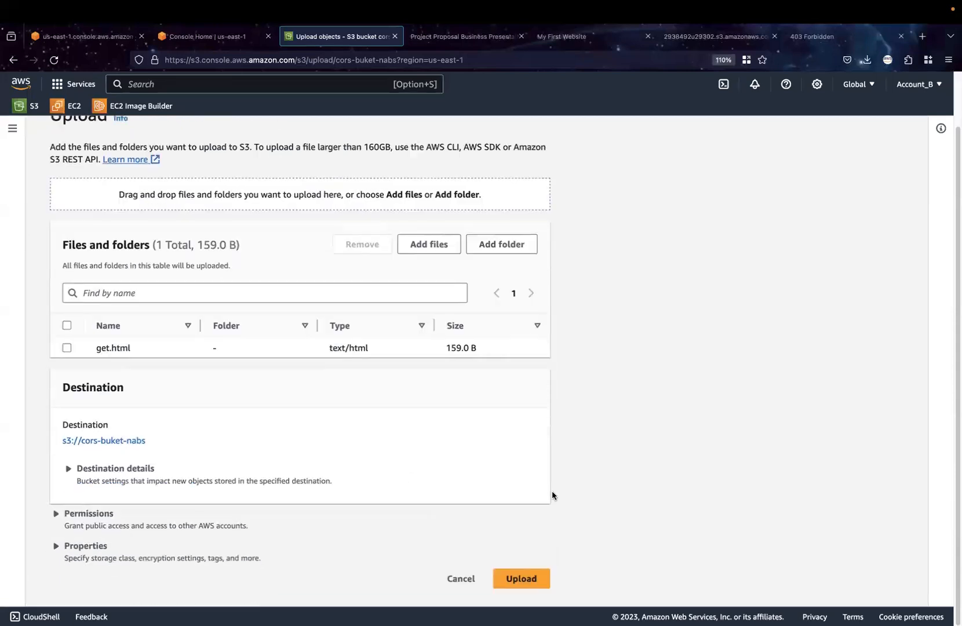
left_click(526, 580)
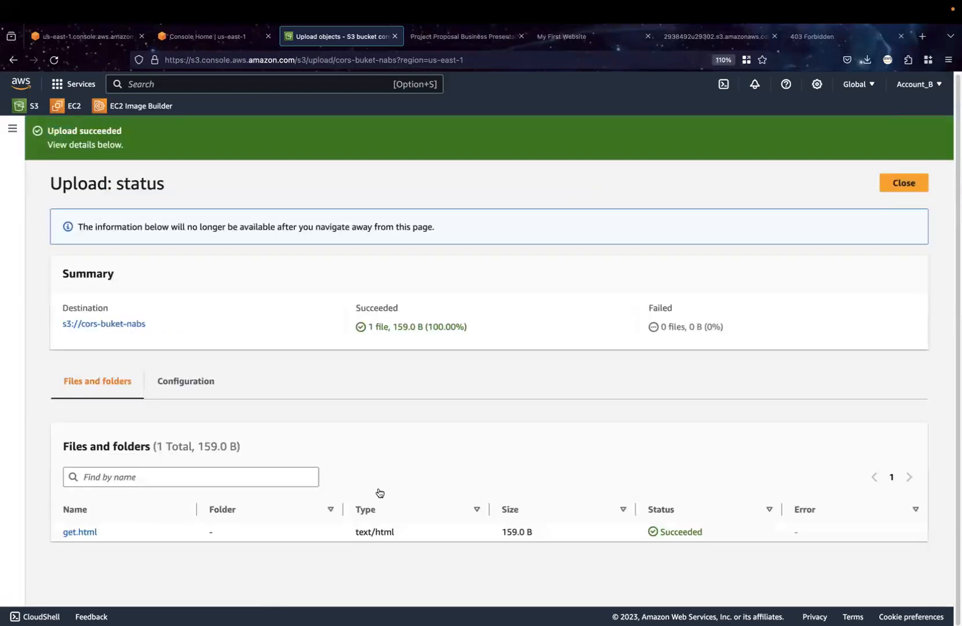
left_click(908, 183)
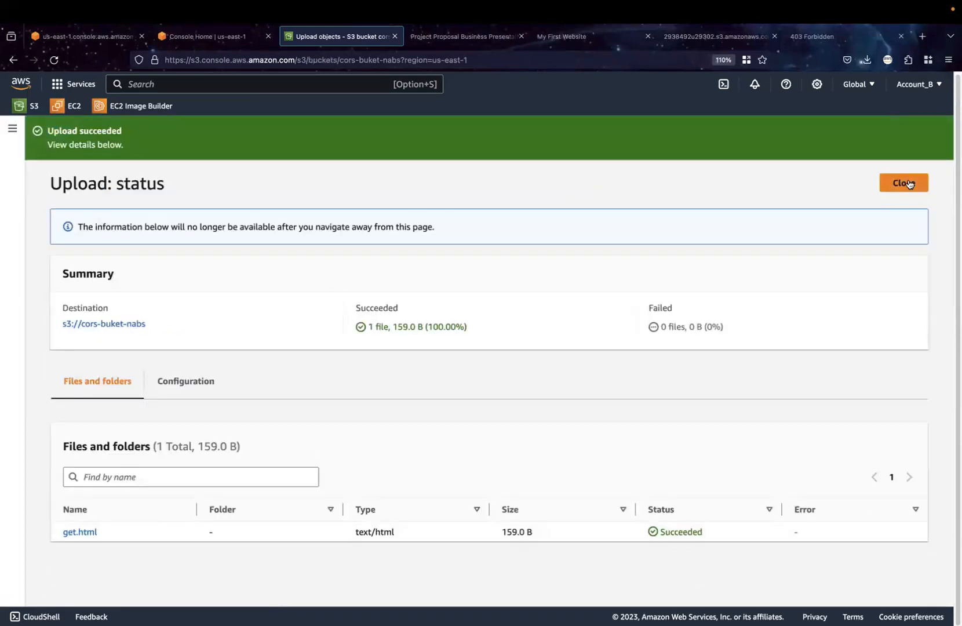
Copy the object URL of get.html from its details and load it in the 403 Forbidden browser tab
left_click(128, 398)
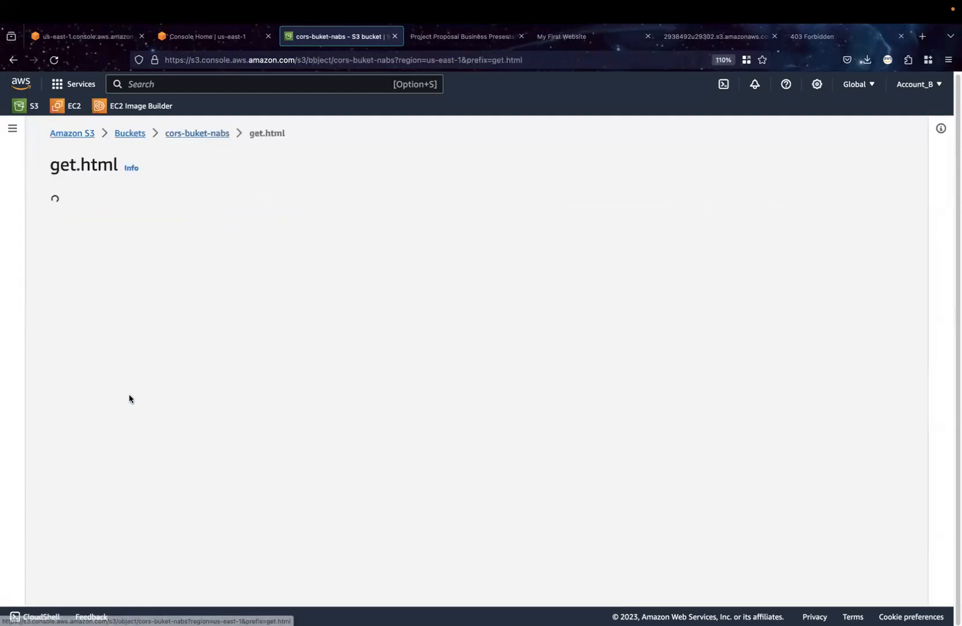
left_click(500, 451)
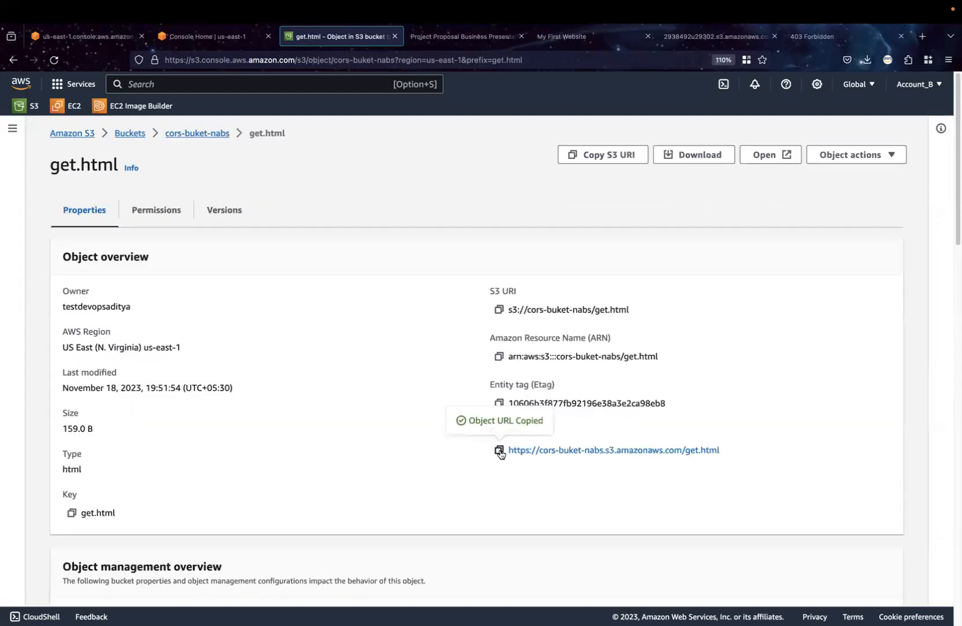
left_click(819, 39)
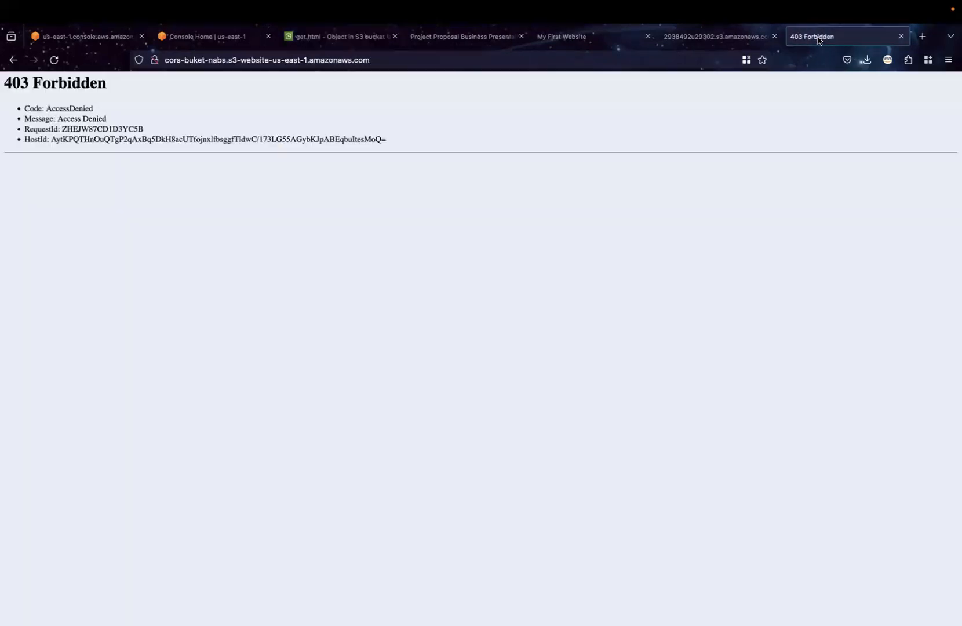
left_click(671, 66)
key("super+v")
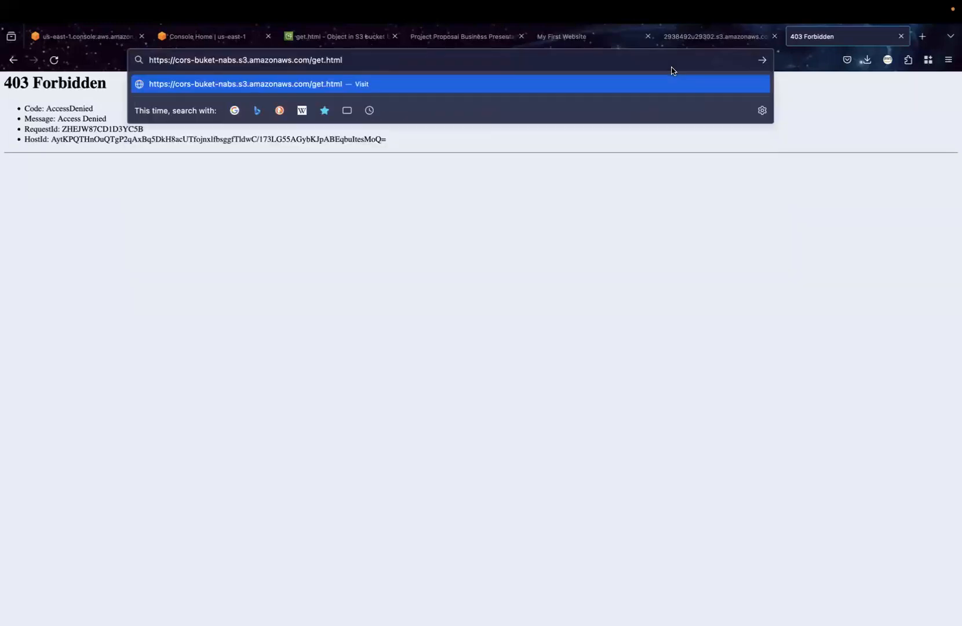
key("Return")
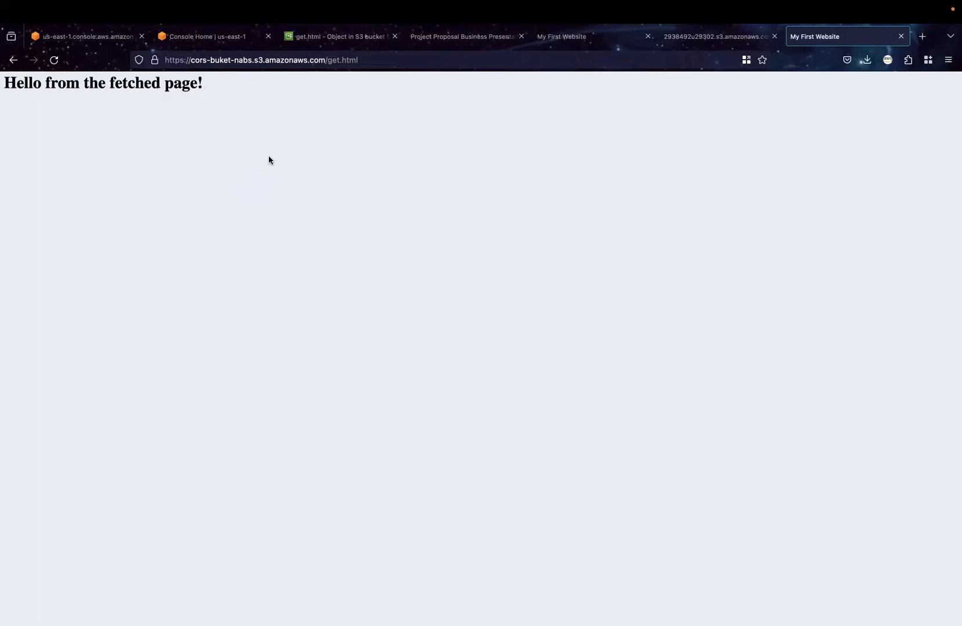
left_click_drag(324, 62, 165, 58)
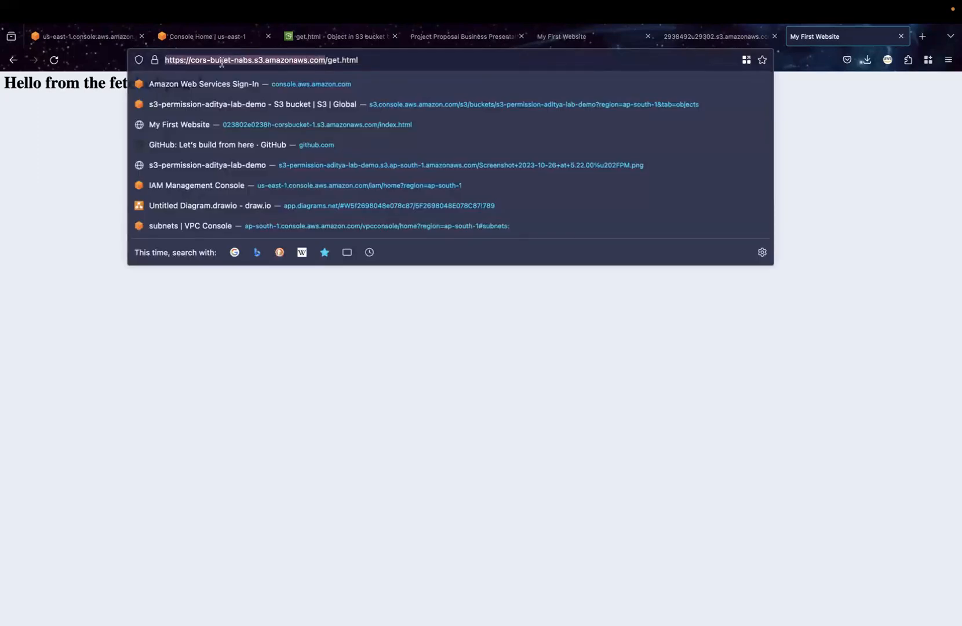
mouse_move(693, 625)
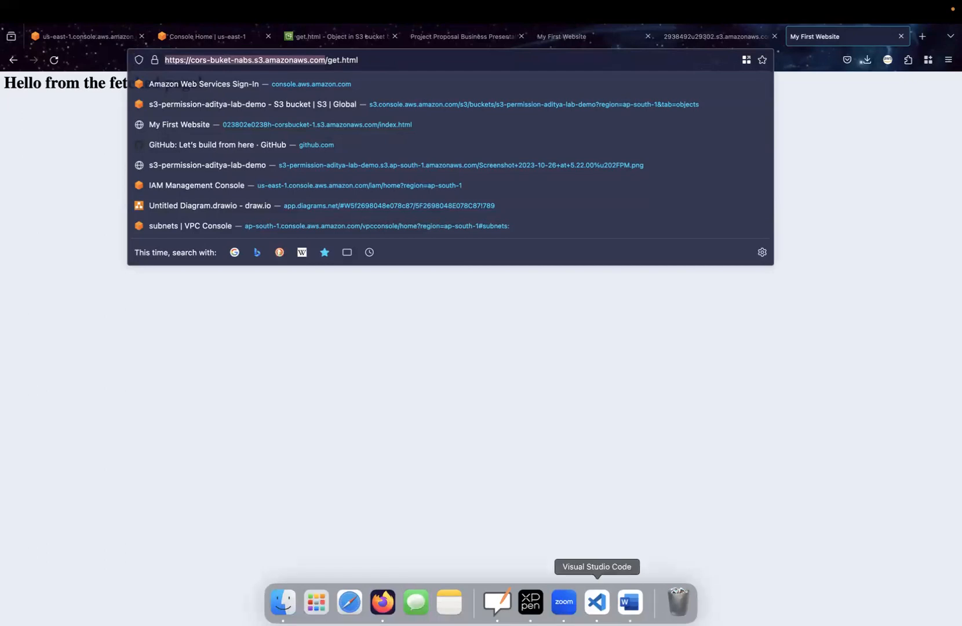
left_click(597, 603)
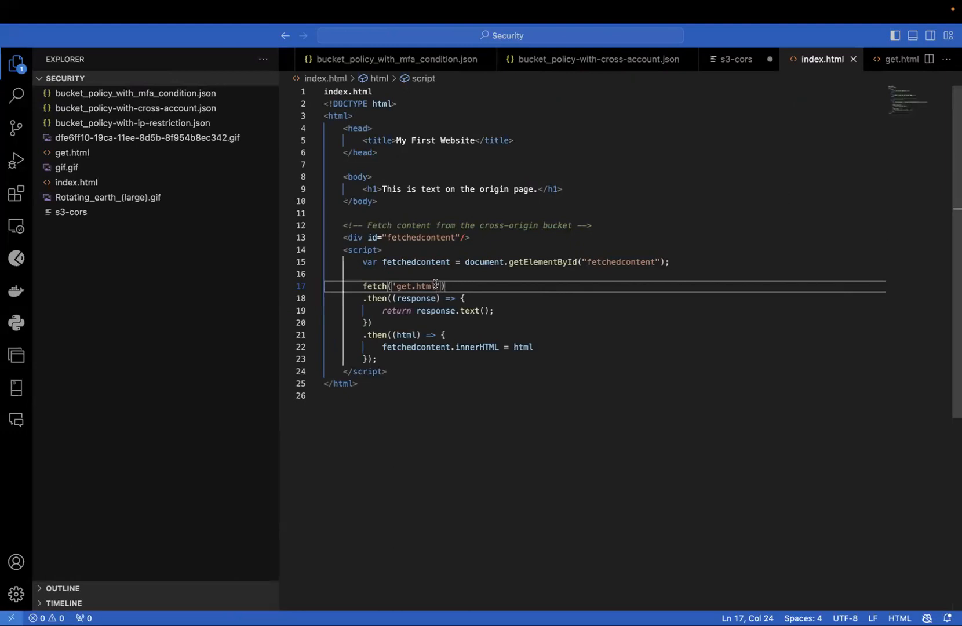
key("BackSpace")
key("BackSpace")
key("BackSpace")
key("BackSpace")
key("BackSpace")
key("BackSpace")
key("BackSpace")
key("BackSpace")
key("super+v")
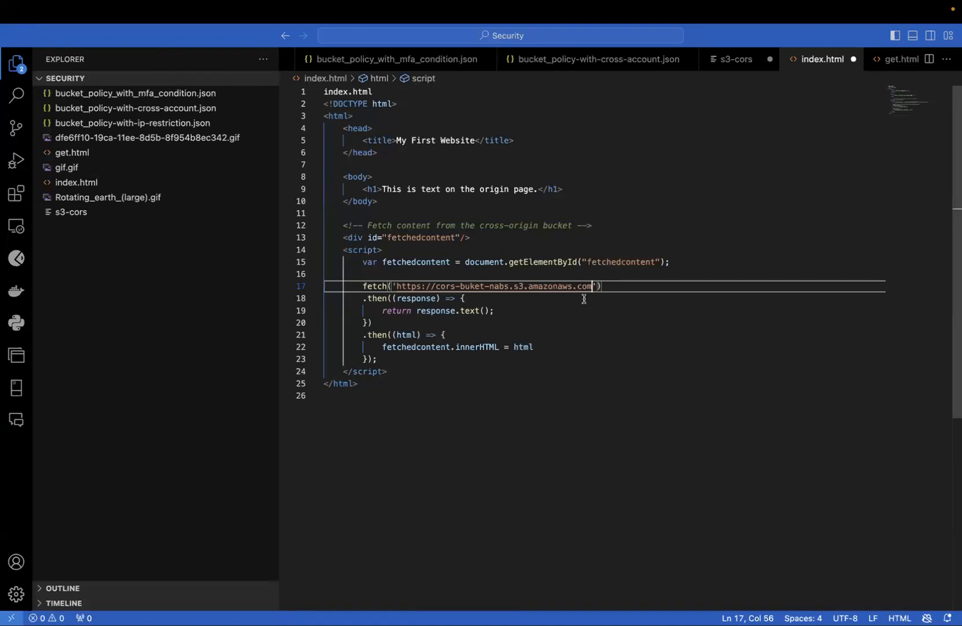
key("ctrl+s")
key("ctrl+Right")
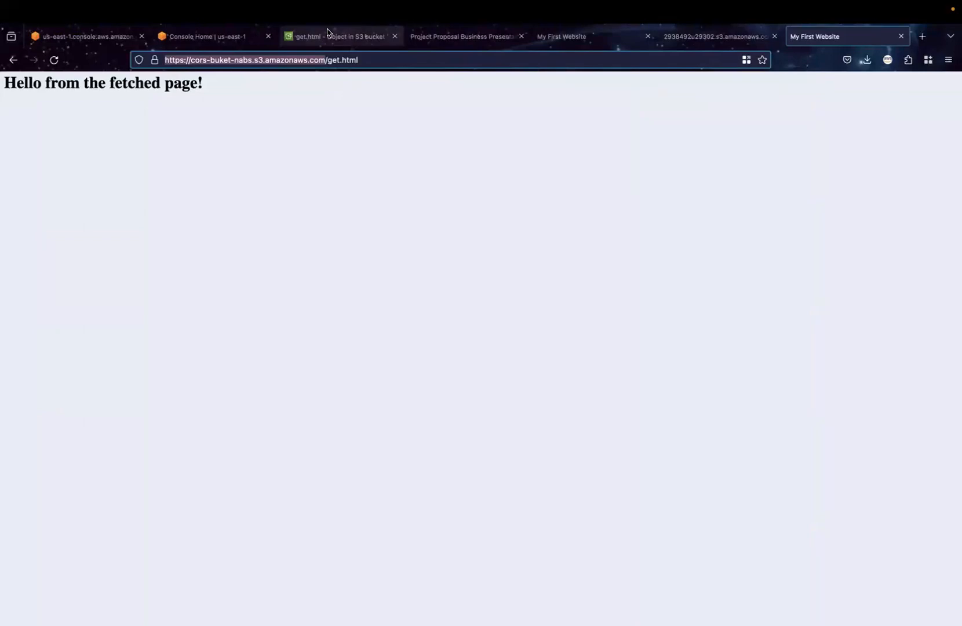
left_click(193, 37)
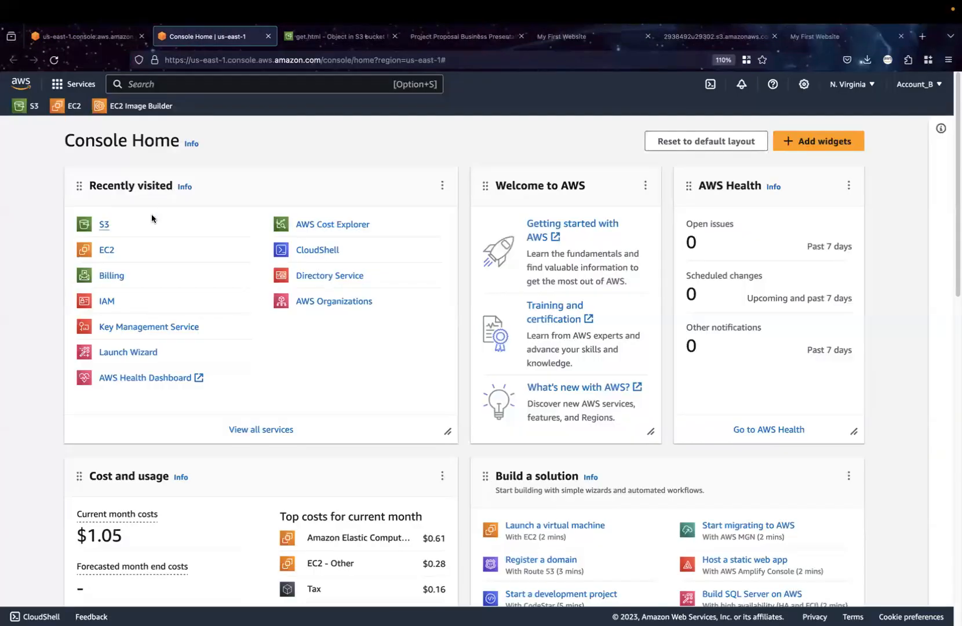
left_click(103, 225)
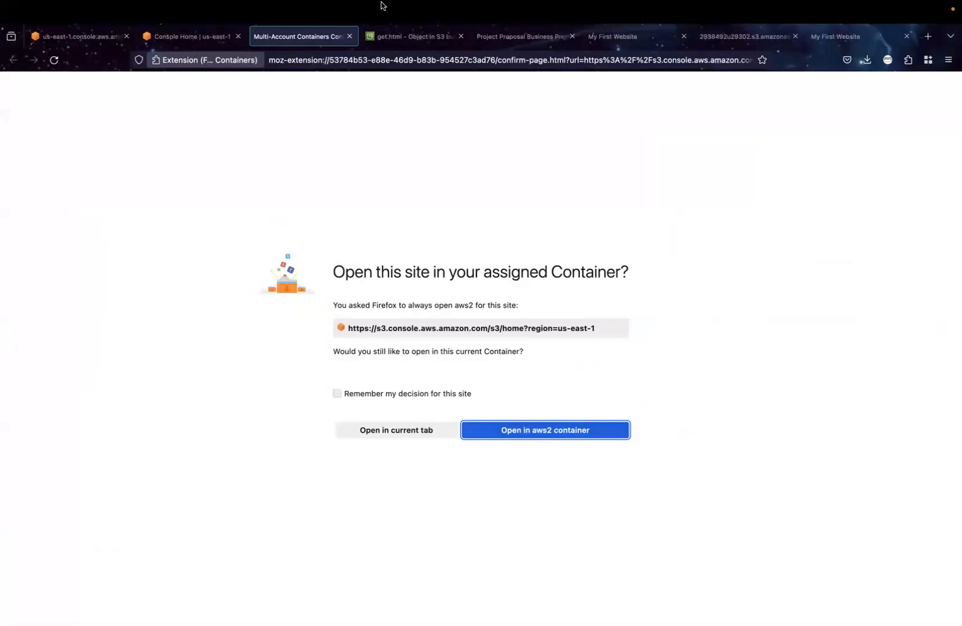
left_click(350, 37)
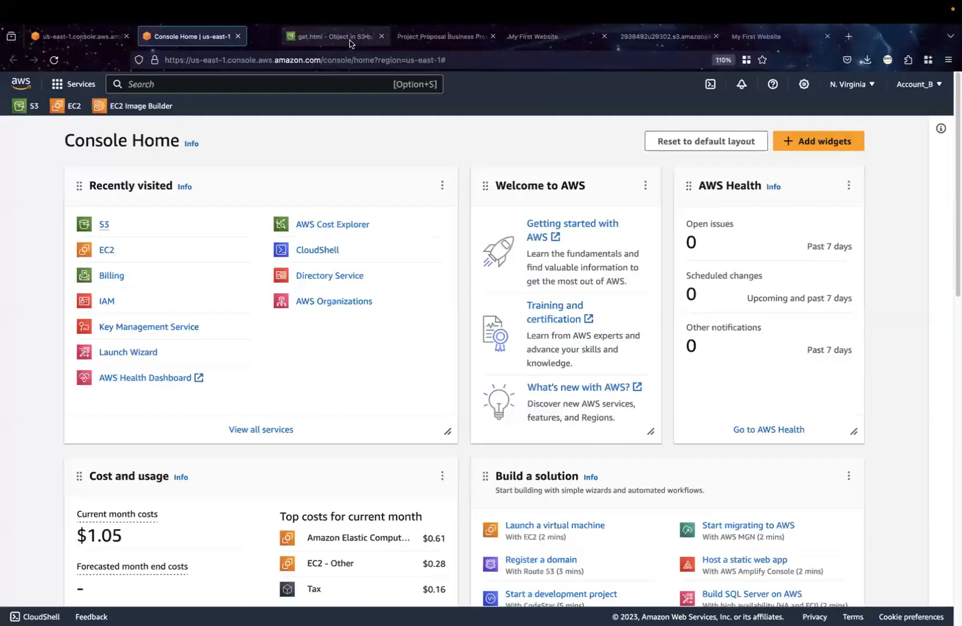
Return from the get.html object page to the S3 bucket list and open origin-bucket-nabs
left_click(317, 40)
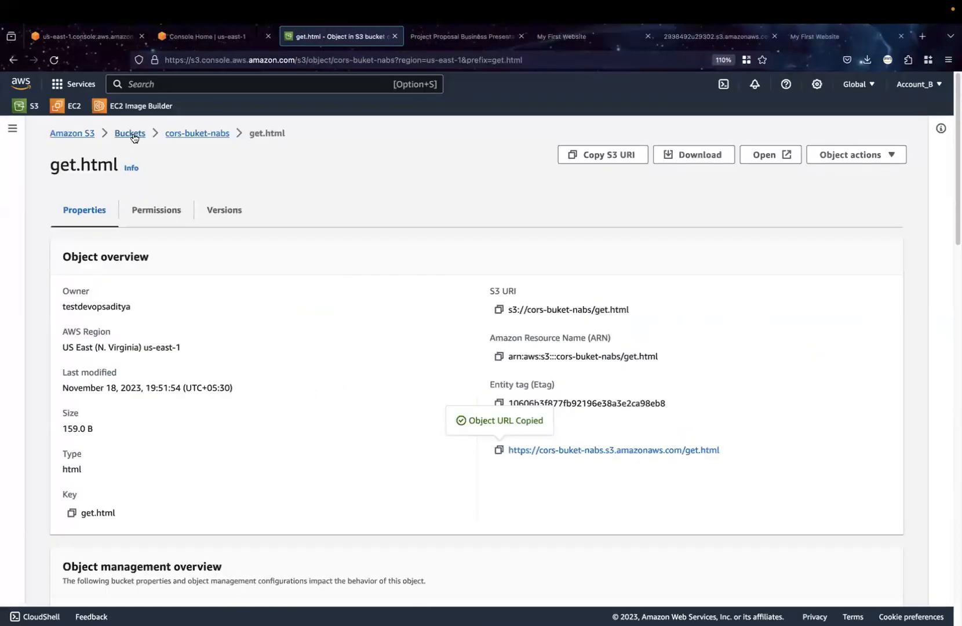
left_click(132, 133)
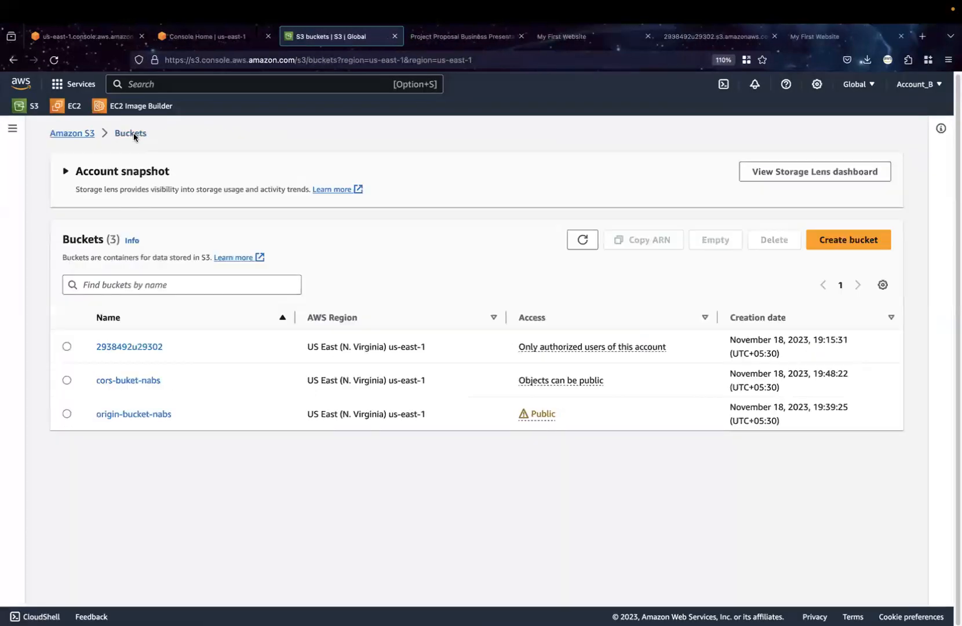
left_click(129, 414)
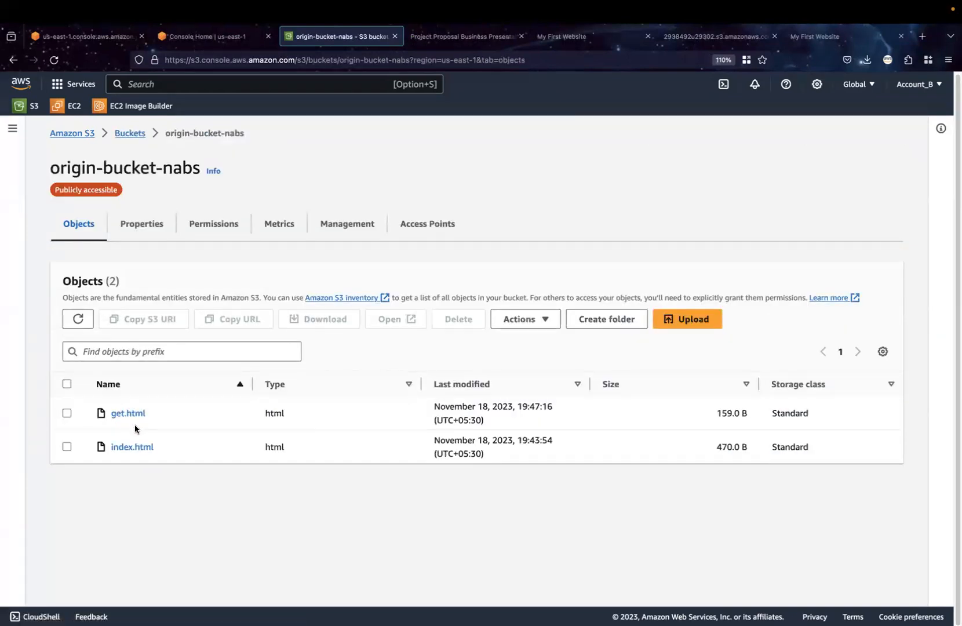
Permanently delete get.html from origin-bucket-nabs, confirming with "permanently delete", and close the deletion status page
left_click(67, 413)
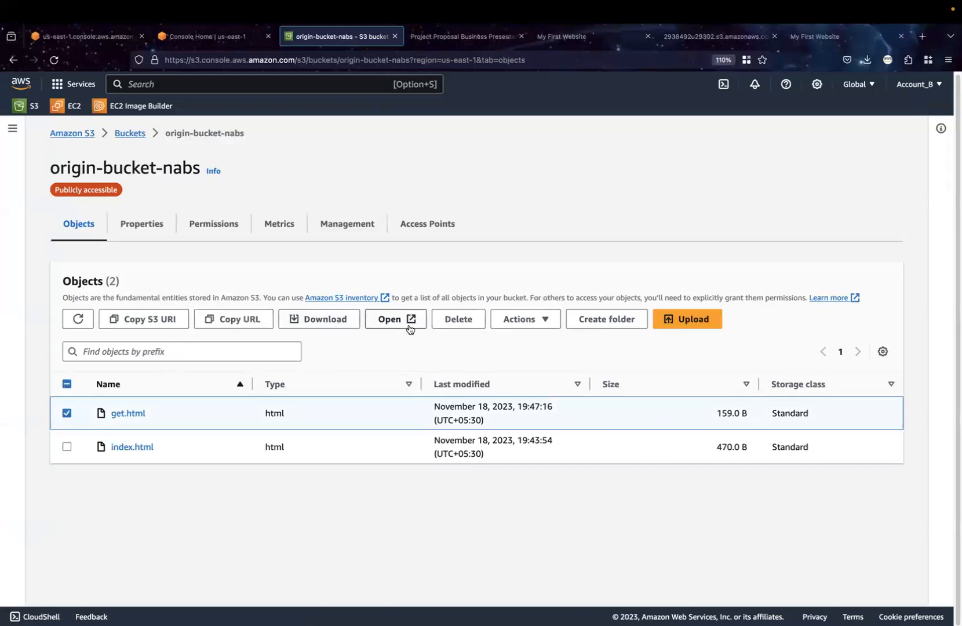
left_click(452, 316)
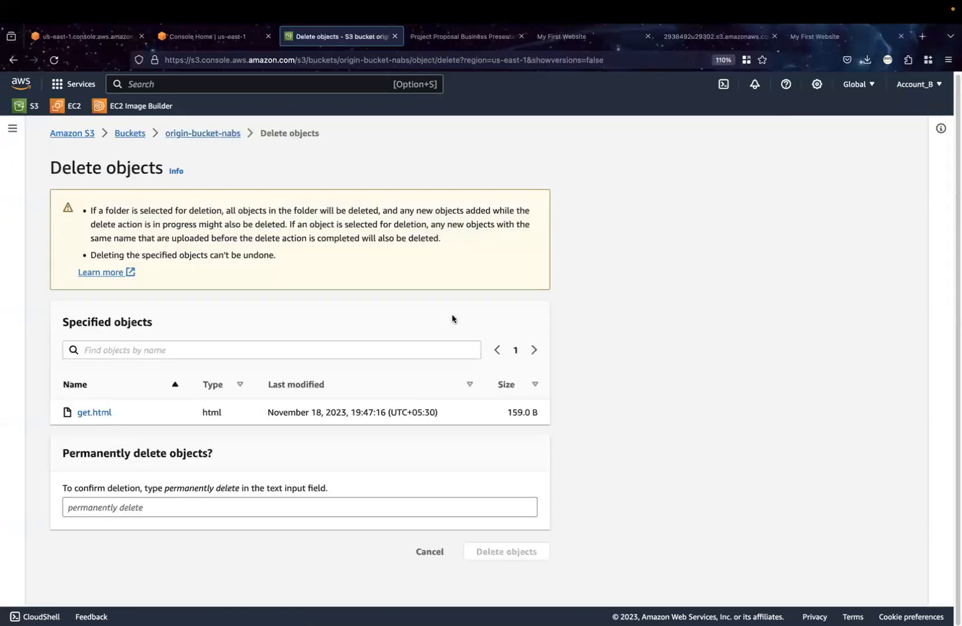
left_click(212, 506)
type("perme")
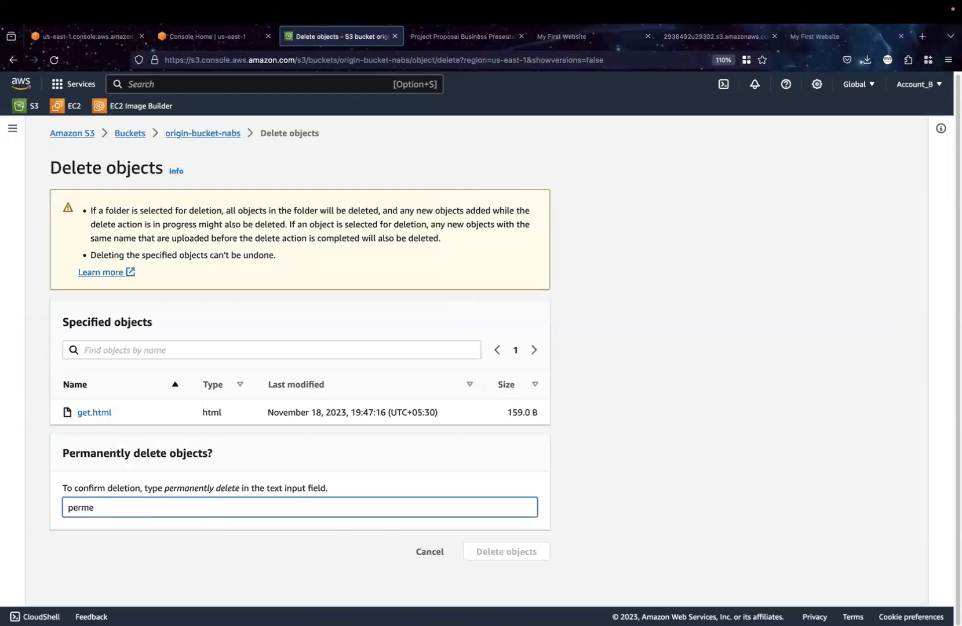
type("a")
key("BackSpace")
key("BackSpace")
type("anently dee")
key("BackSpace")
type("lete")
left_click(500, 551)
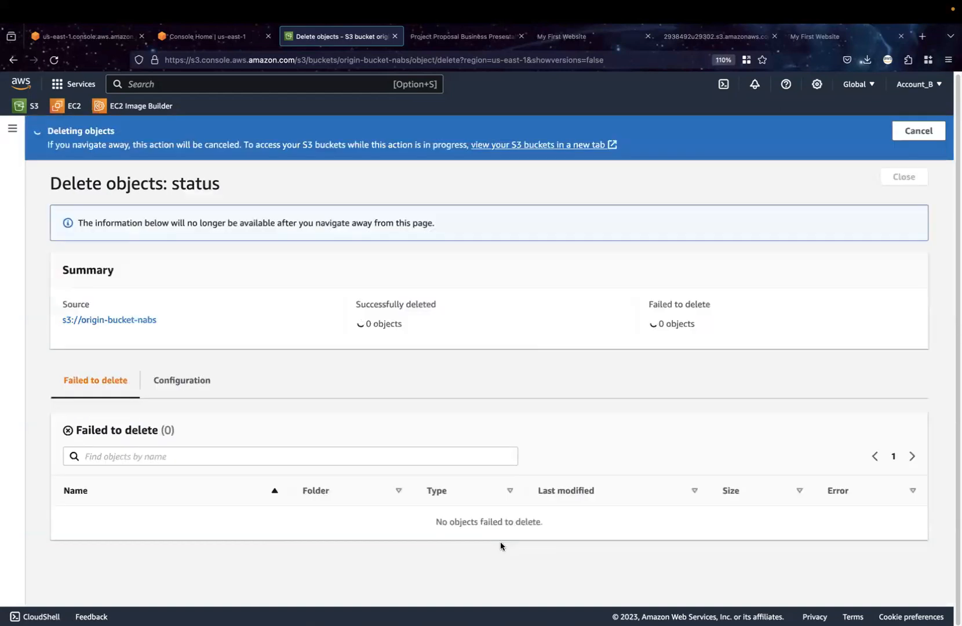
left_click(904, 177)
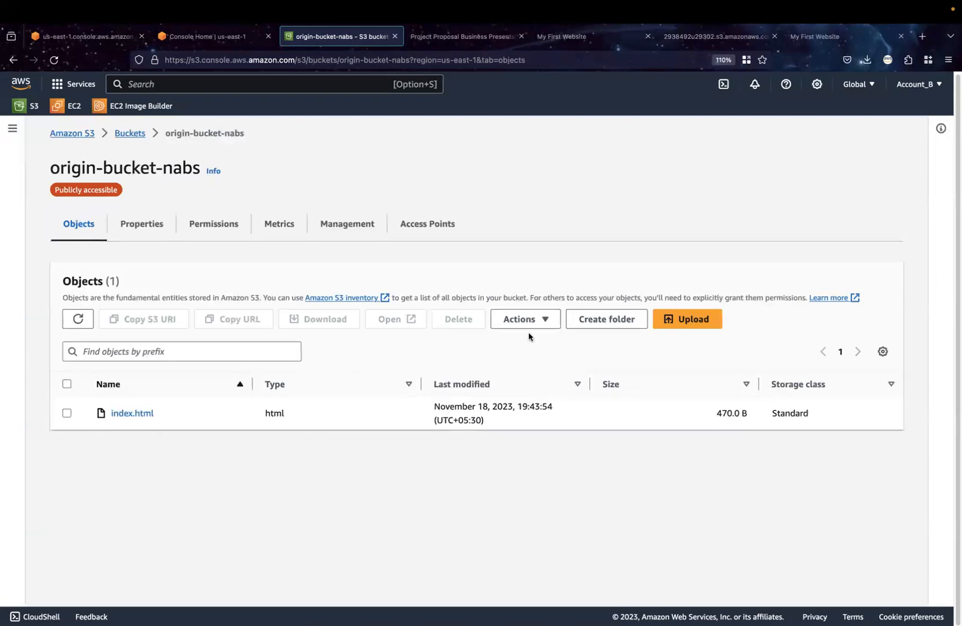
Upload the edited index.html from the Security folder to origin-bucket-nabs and close the upload status page
left_click(678, 325)
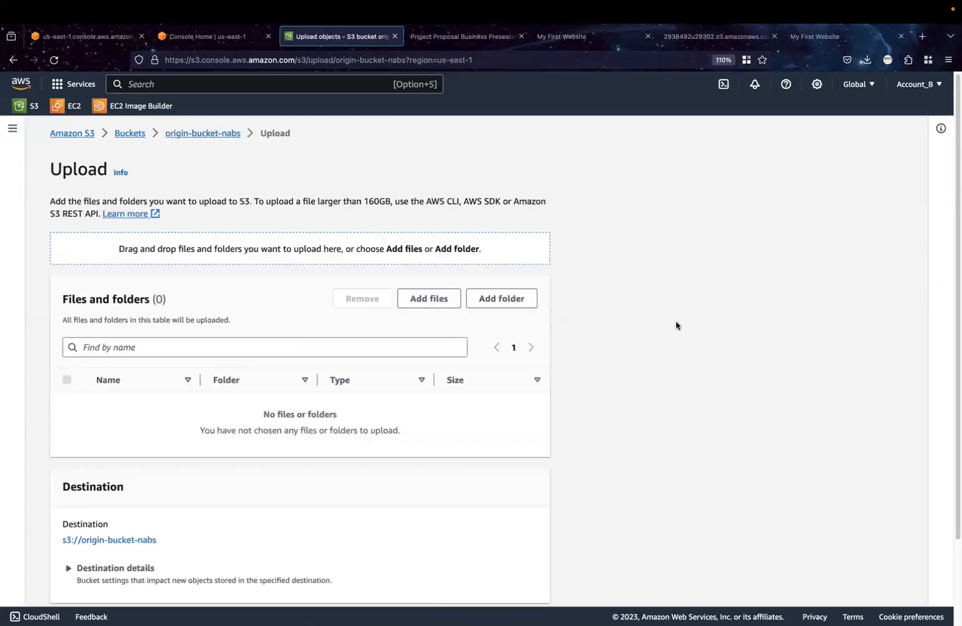
left_click(431, 297)
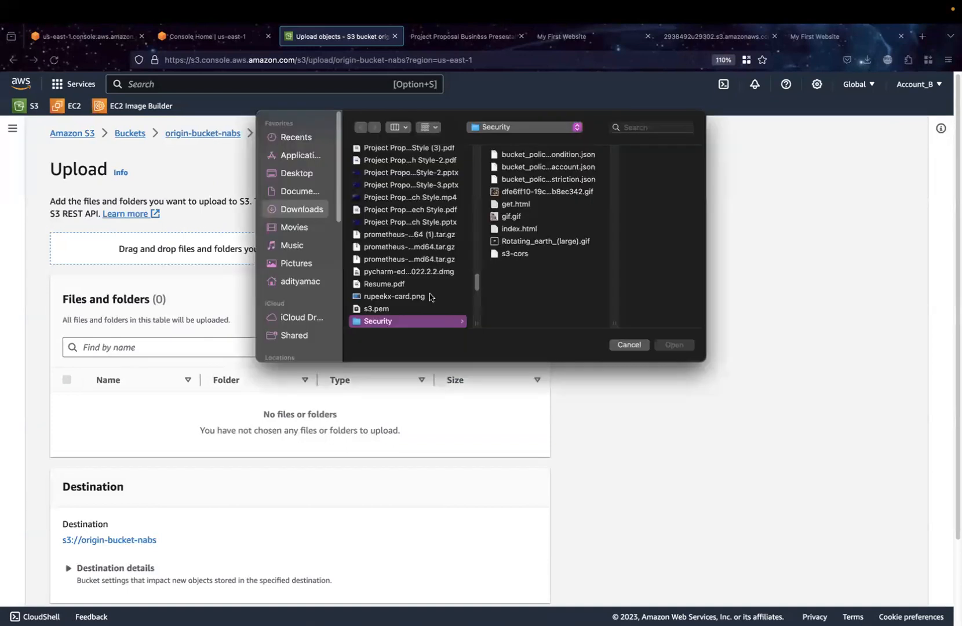
left_click(510, 229)
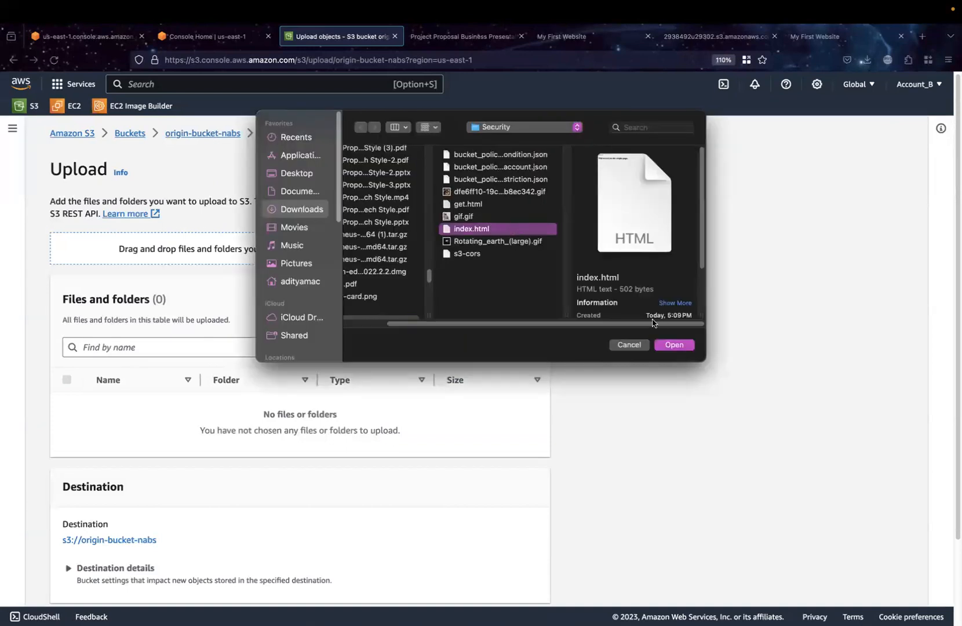
left_click(672, 345)
scroll(541, 477, "down", 2)
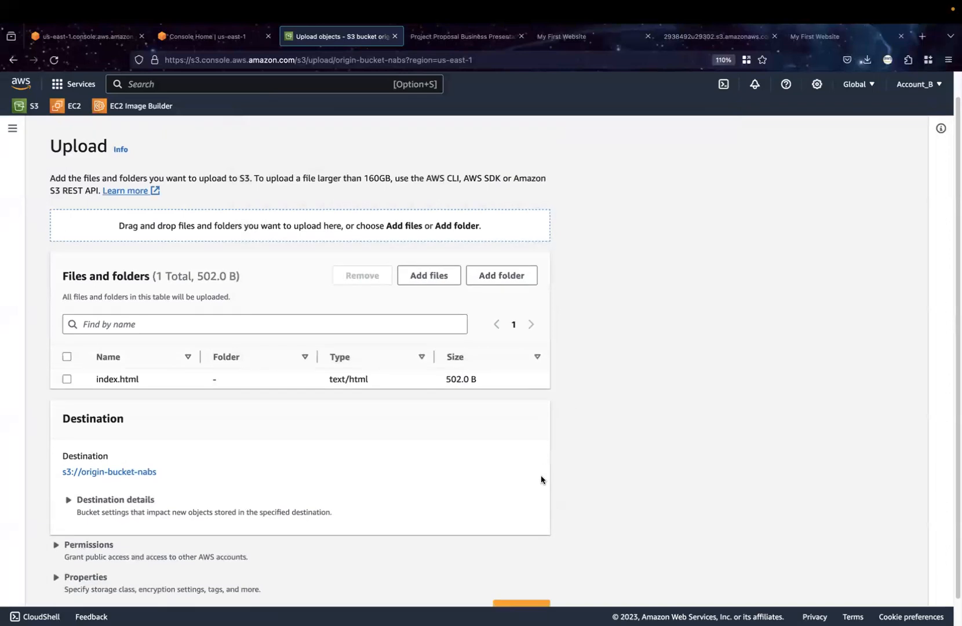
left_click(521, 582)
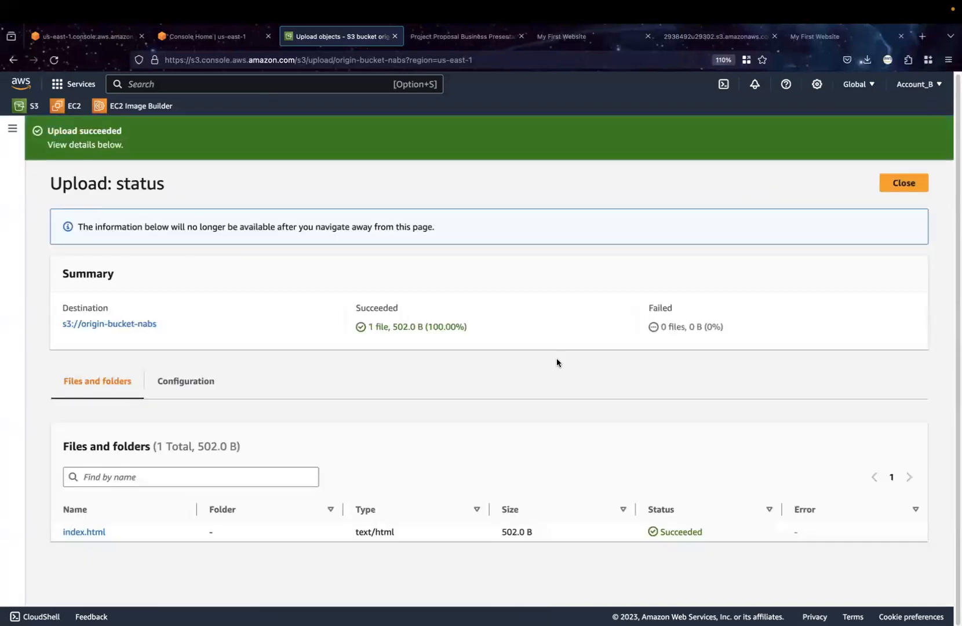
left_click(902, 184)
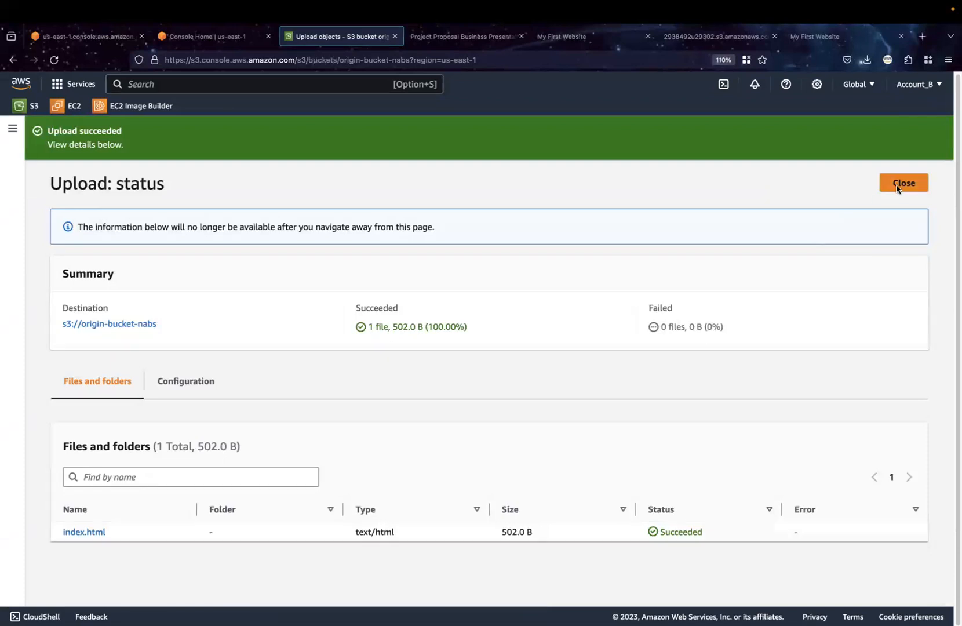
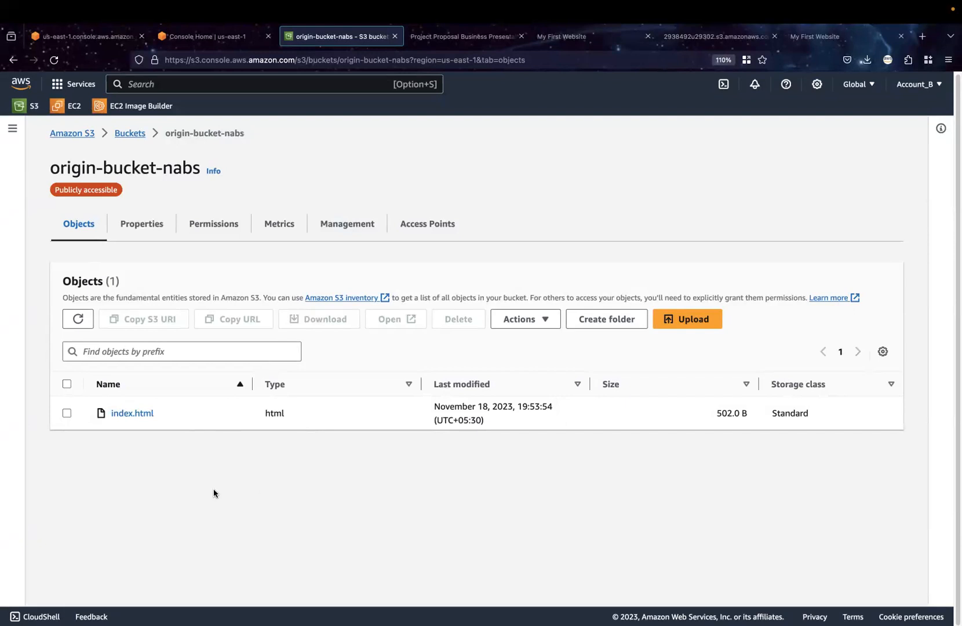
Copy the object URL of index.html in origin-bucket-nabs and load it in the already open My First Website page
left_click(66, 413)
left_click(131, 413)
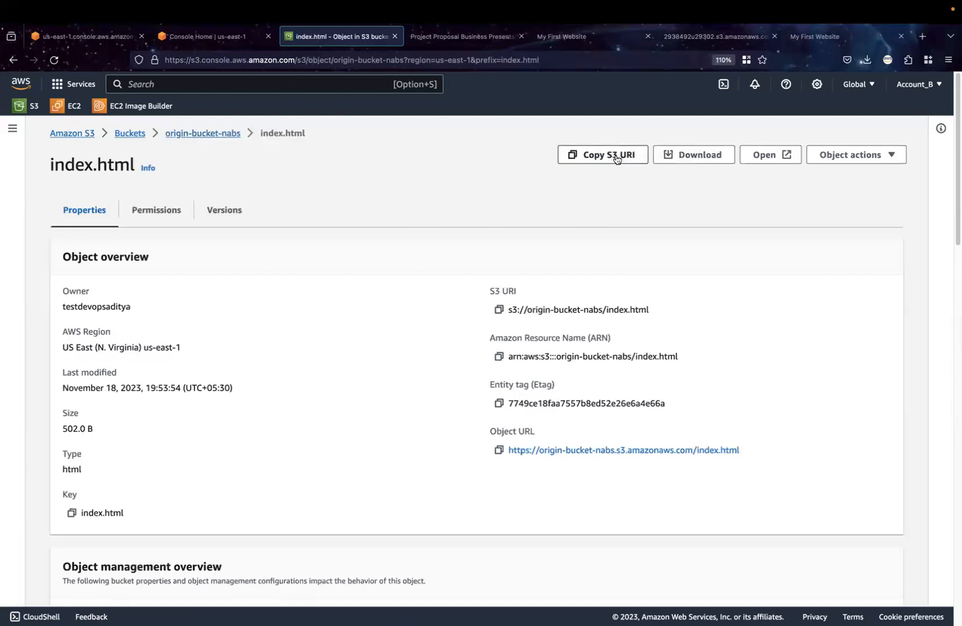
left_click(499, 450)
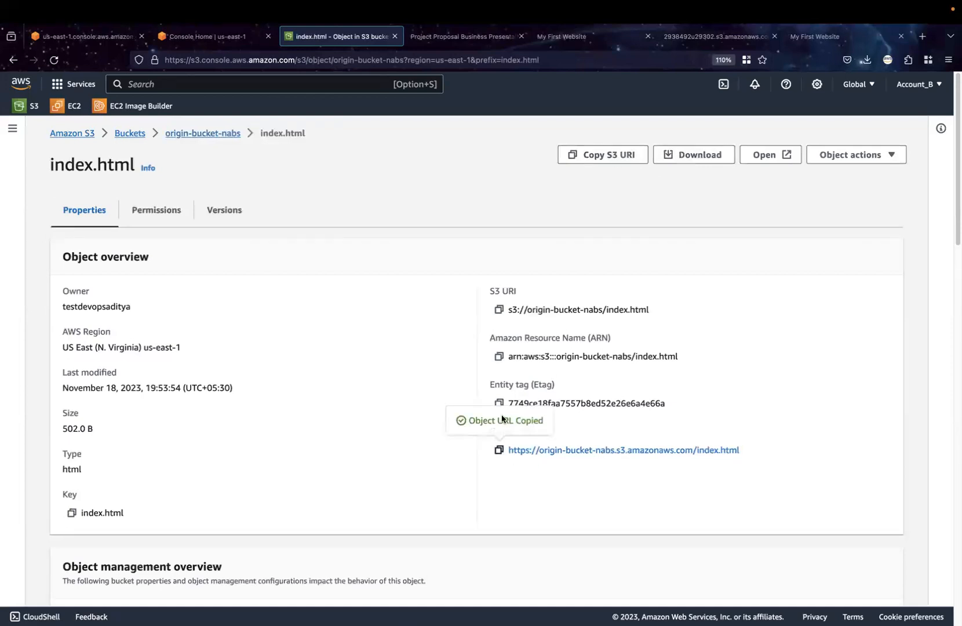
left_click(583, 37)
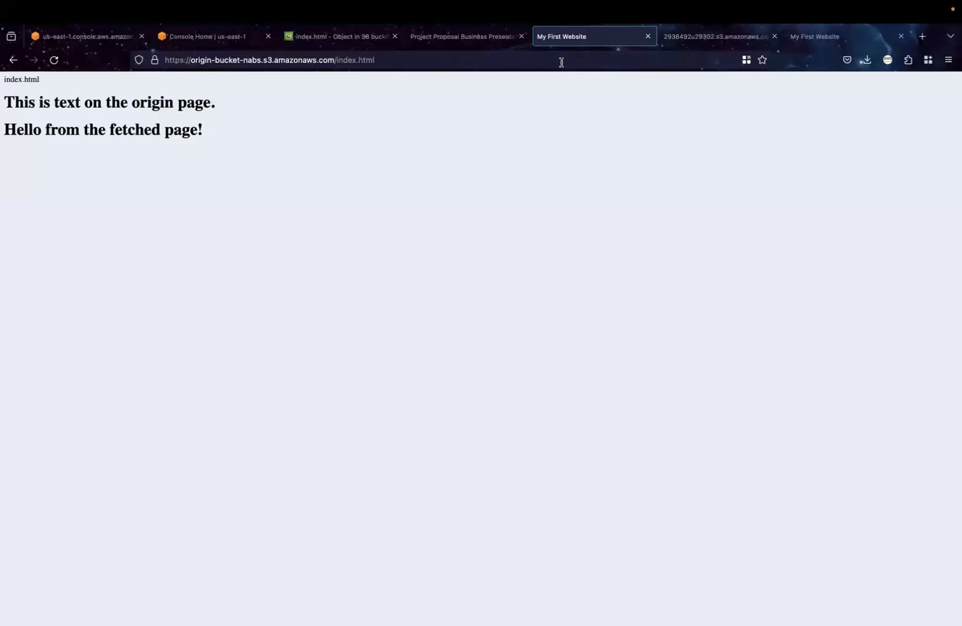
left_click(562, 60)
key("Return")
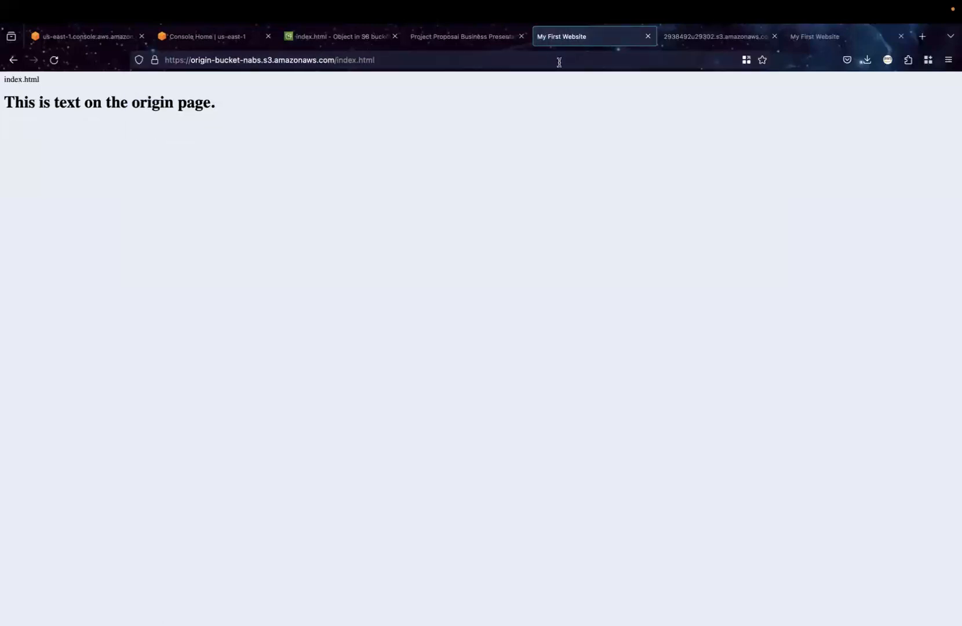
Reload the index.html page several times and highlight its heading to check whether the content of get.html is fetched
left_click(404, 64)
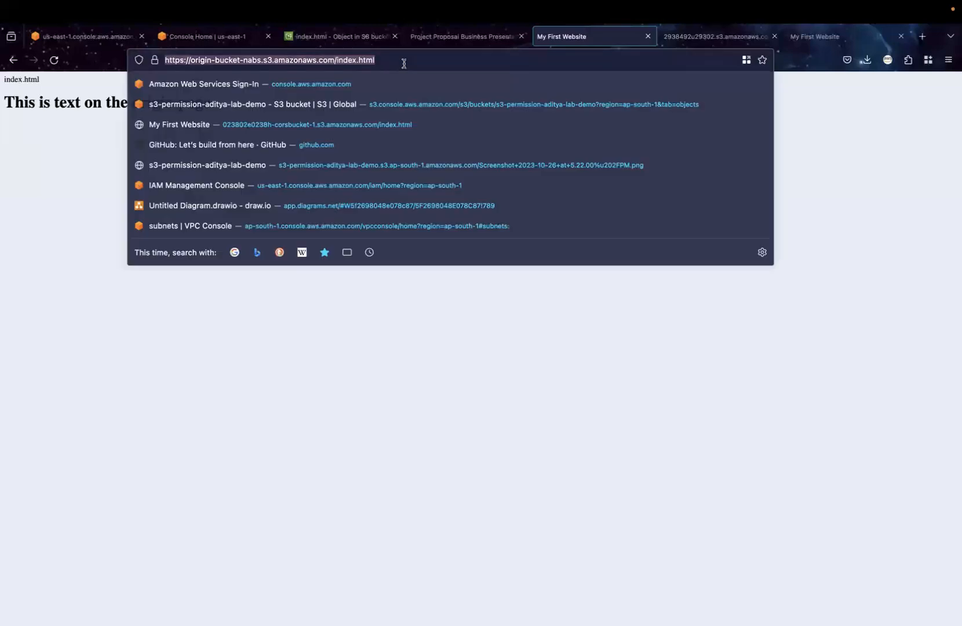
key("Return")
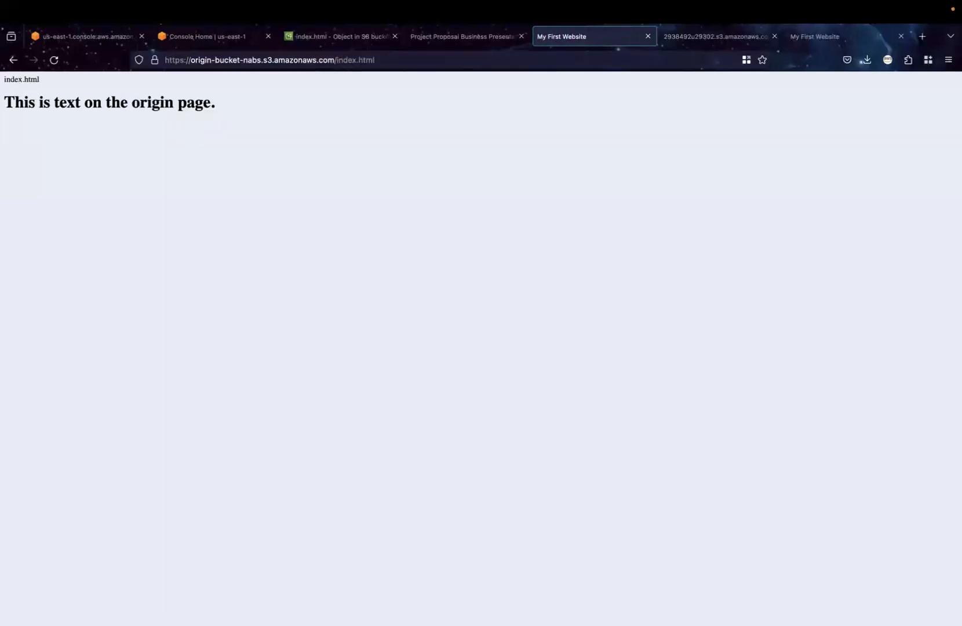
left_click(400, 63)
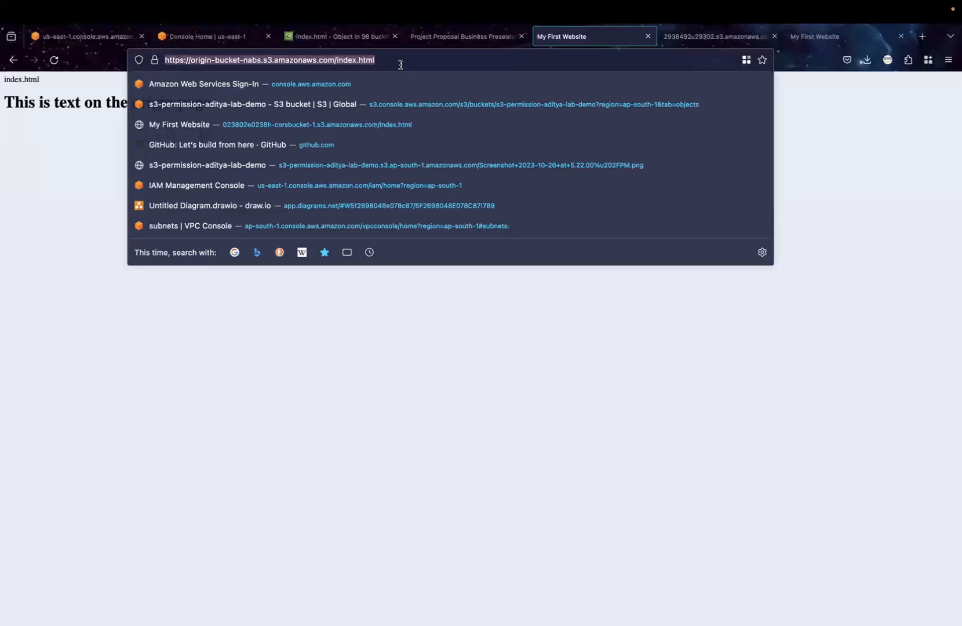
key("Return")
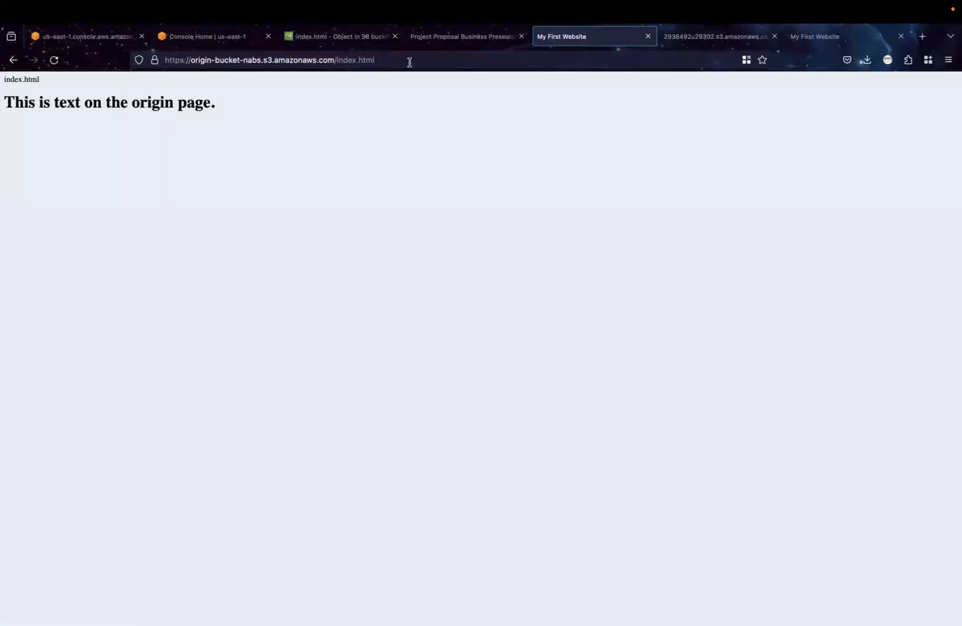
left_click(411, 61)
key("Return")
double_click(7, 102)
left_click(194, 92)
triple_click(228, 100)
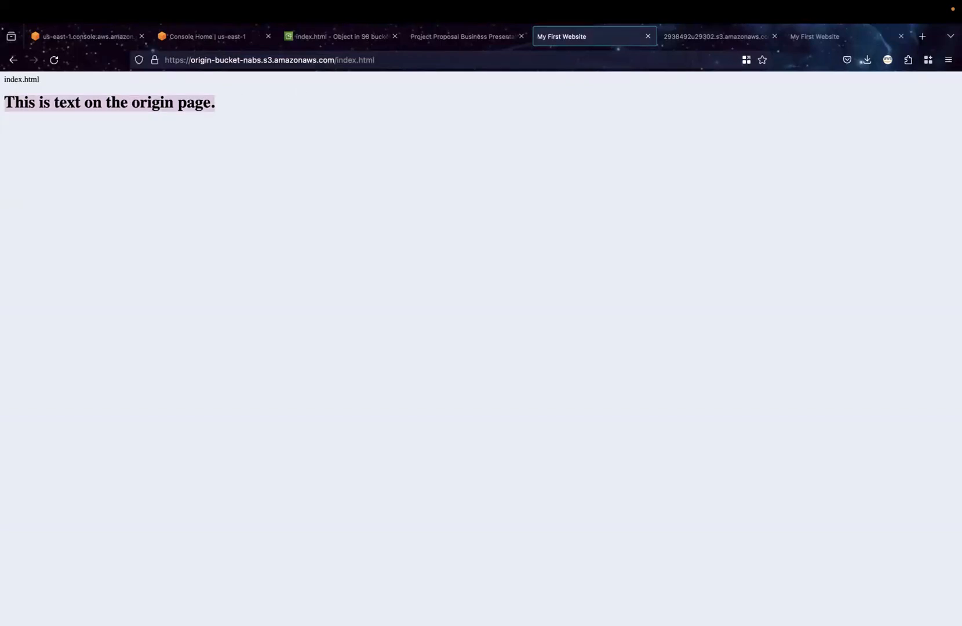
Open the Web Developer Tools console for the index.html page and enlarge its text to examine the fetch errors
left_click(949, 60)
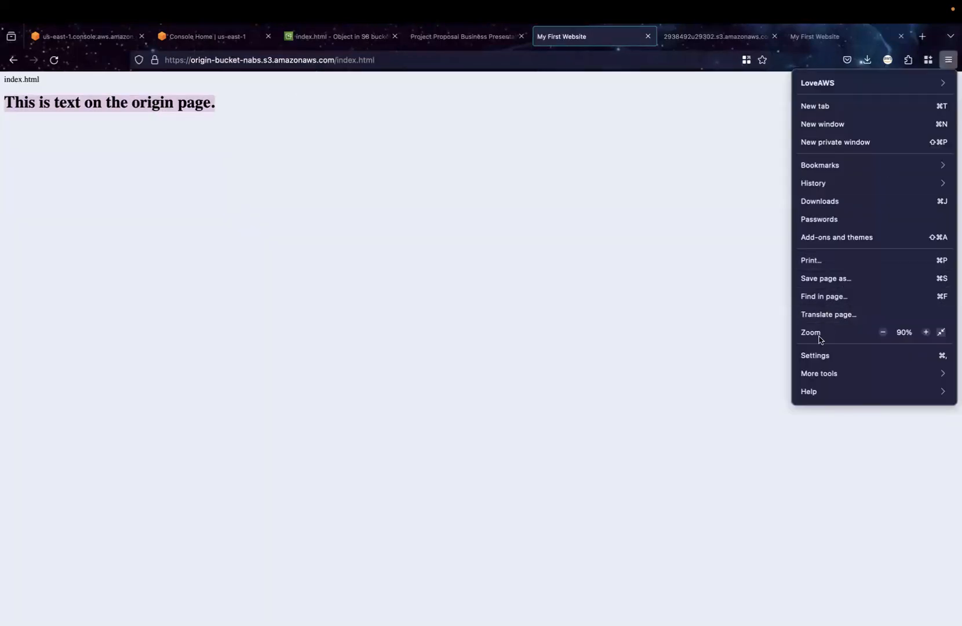
left_click(813, 374)
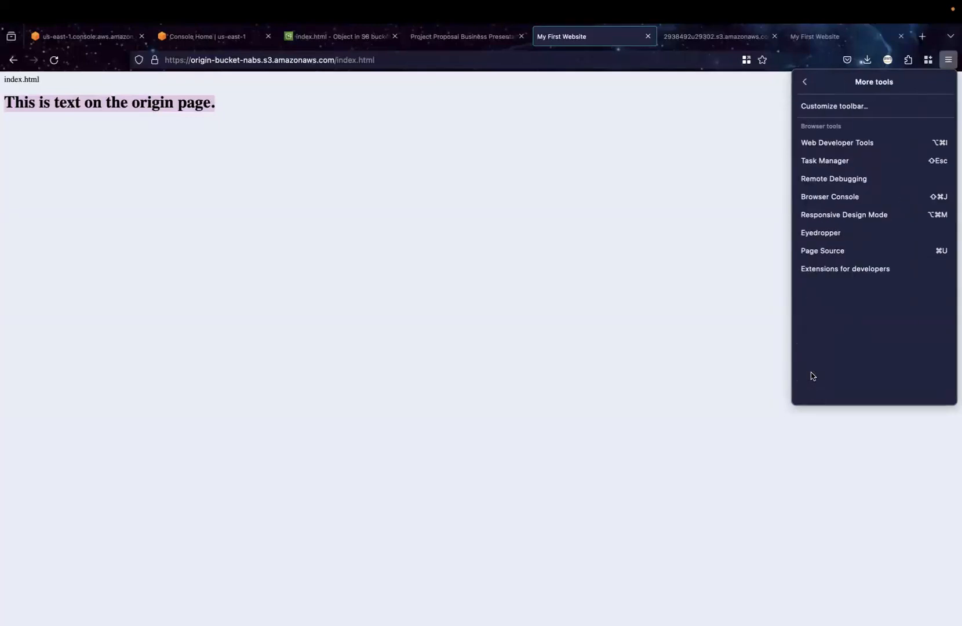
left_click(850, 142)
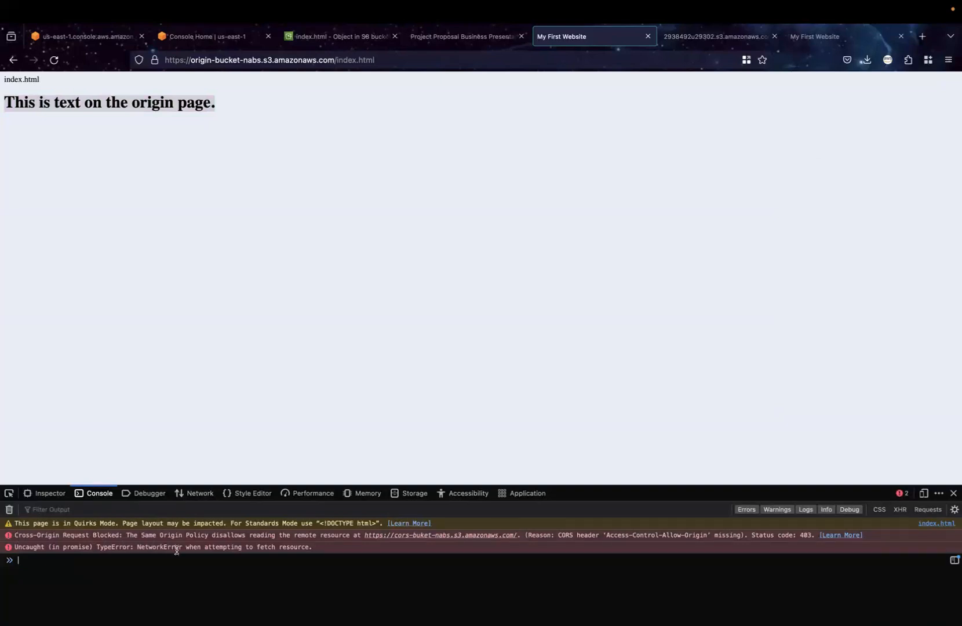
key("super+equal")
key("super+equal")
key("super+equal")
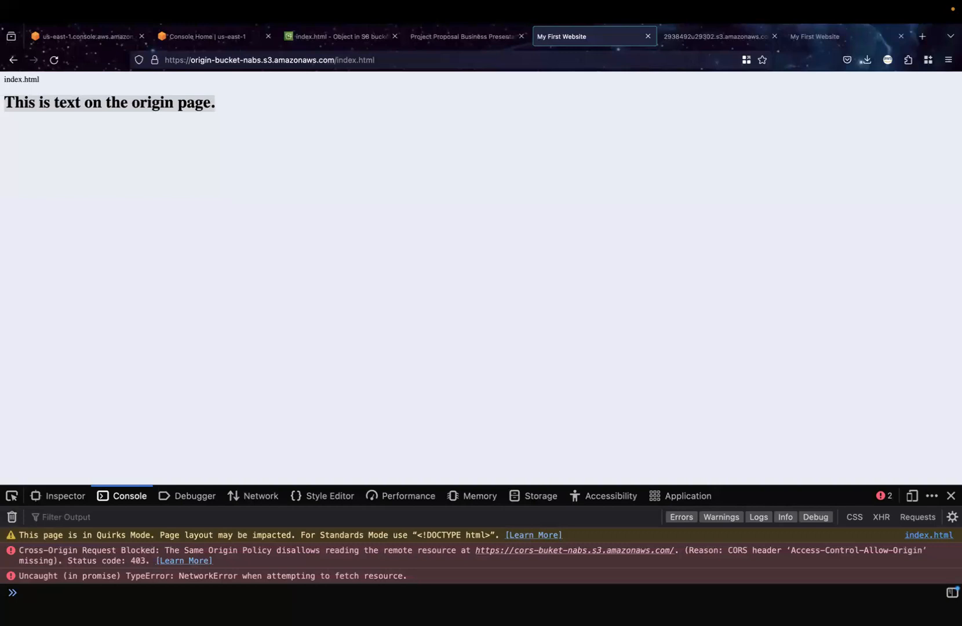
Switch to OpenBoard and handwrite the methods Get, Put, Post, Delete and Update beside the CORS diagram, grouping them with a brace
mouse_move(528, 609)
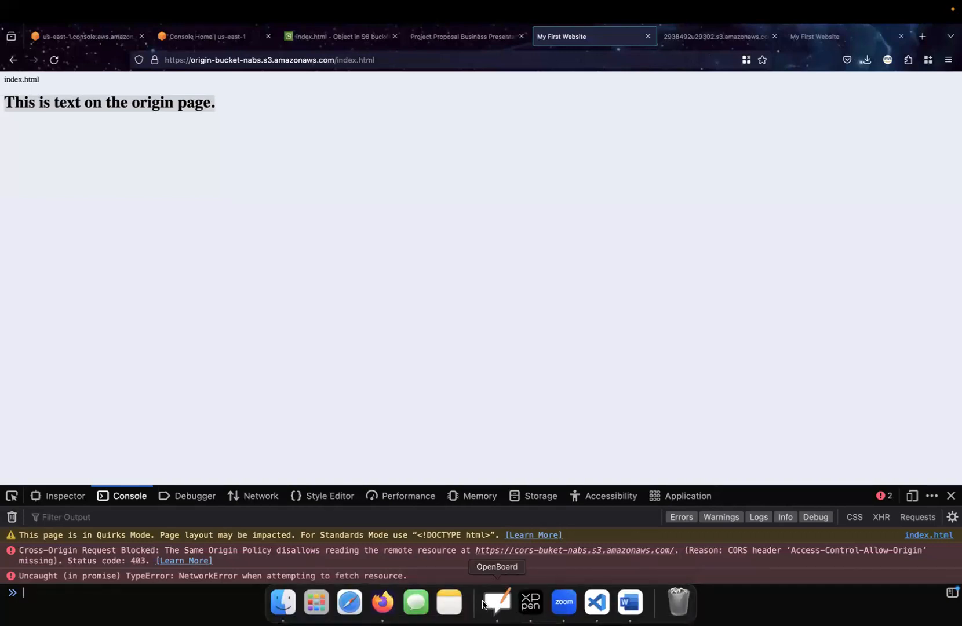
left_click(497, 601)
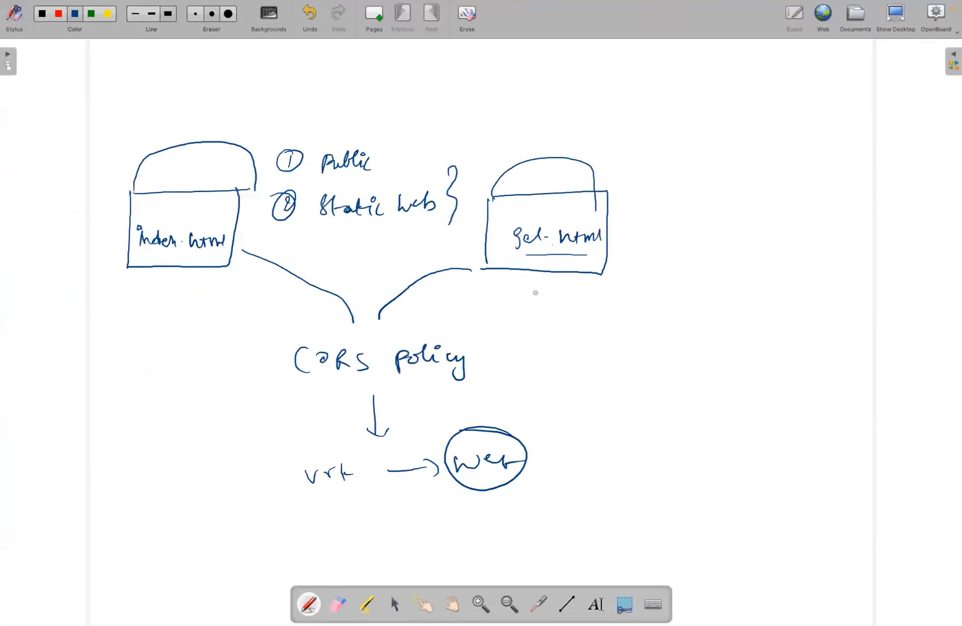
mouse_move(634, 99)
left_mouse_down()
mouse_move(634, 123)
mouse_move(636, 108)
left_mouse_up()
mouse_move(698, 88)
left_mouse_down()
mouse_move(699, 111)
mouse_move(732, 108)
left_mouse_up()
mouse_move(686, 152)
left_mouse_down()
mouse_move(686, 172)
mouse_move(729, 150)
left_mouse_up()
left_click_drag(726, 160, 742, 158)
mouse_move(683, 204)
left_mouse_down()
mouse_move(681, 226)
mouse_move(698, 212)
left_mouse_up()
left_click_drag(703, 206, 733, 218)
mouse_move(737, 200)
left_mouse_down()
mouse_move(743, 221)
mouse_move(753, 212)
left_mouse_up()
left_click_drag(683, 252, 683, 271)
left_click_drag(689, 267, 737, 274)
left_click_drag(741, 269, 757, 267)
left_click_drag(688, 314, 781, 334)
left_click_drag(809, 116, 797, 318)
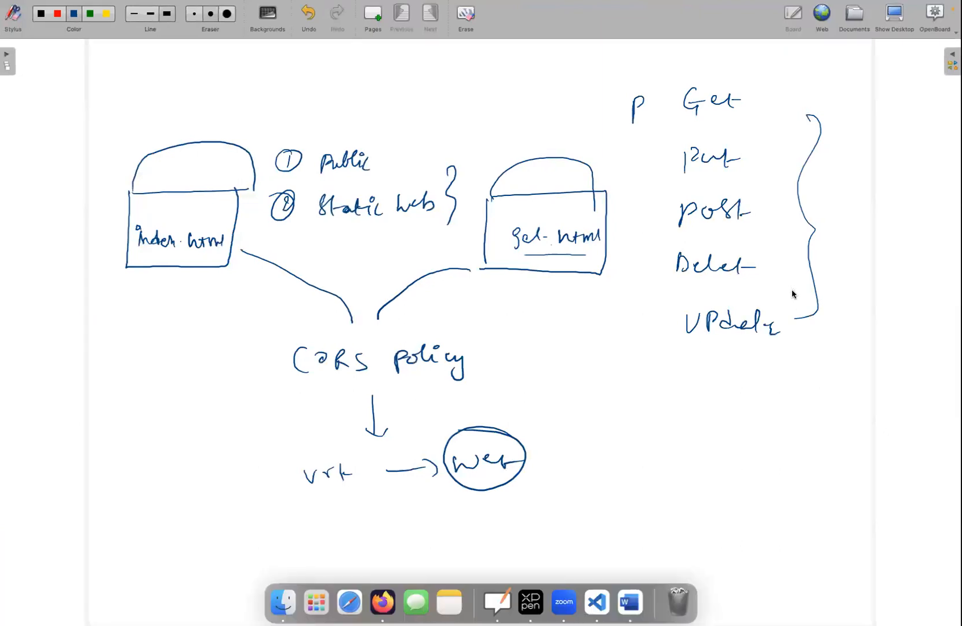
Return to the browser, open CloudShell from the AWS Console Home, dismiss its welcome dialog and close that page
key("ctrl+Right")
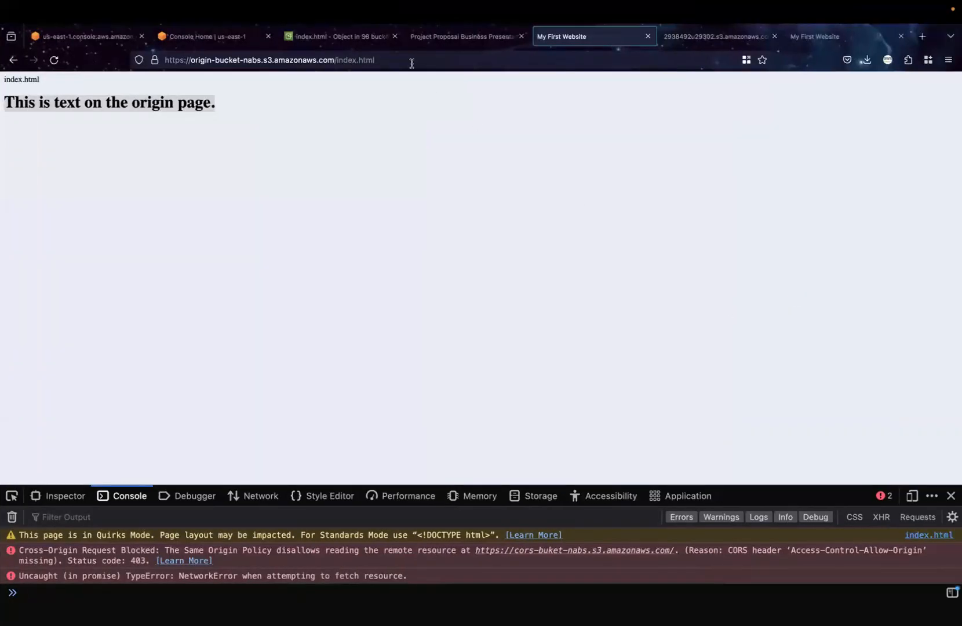
mouse_move(232, 1)
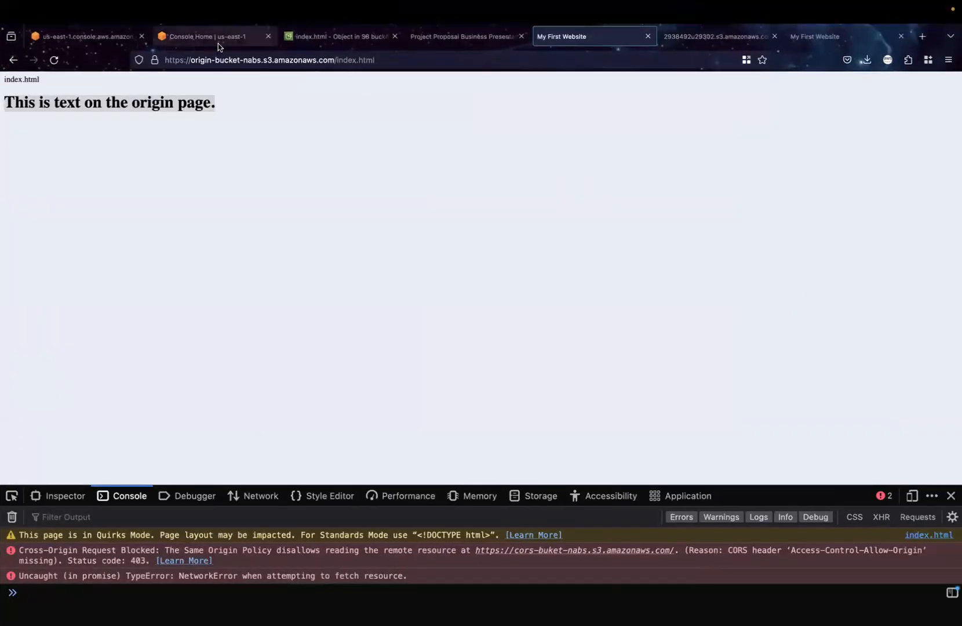
left_click(218, 45)
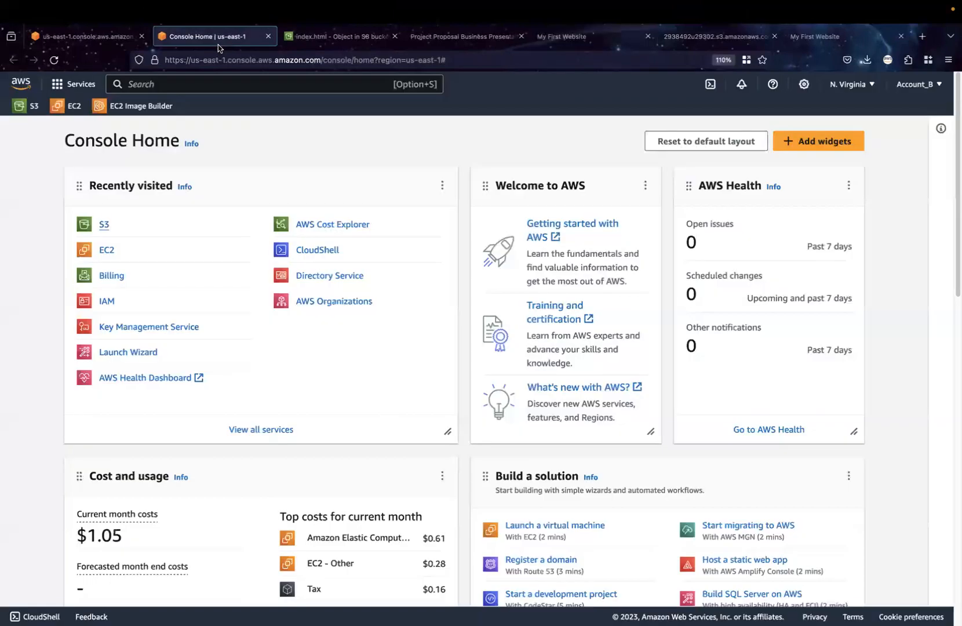
left_click(322, 253)
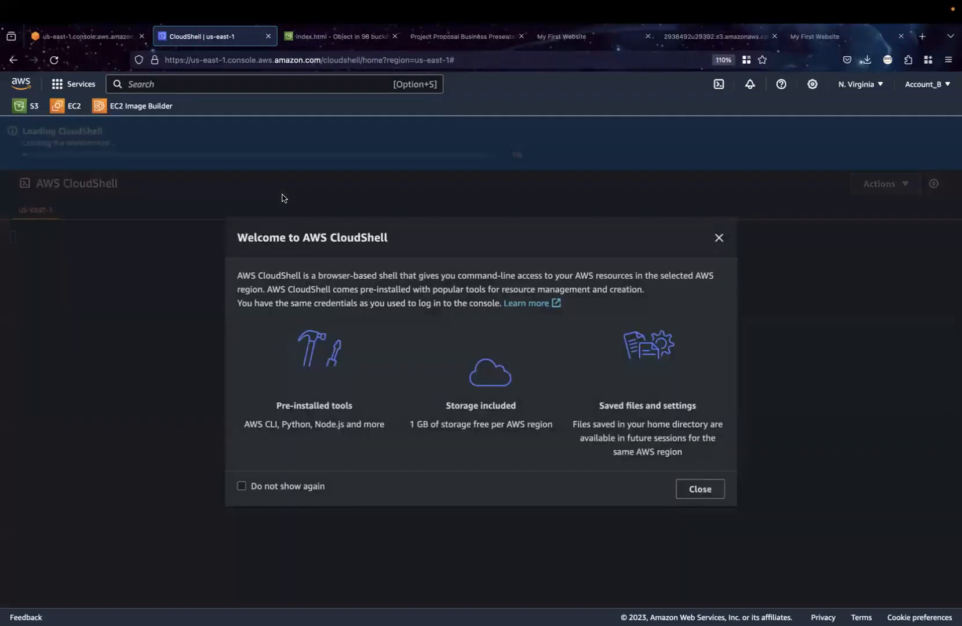
left_click(720, 239)
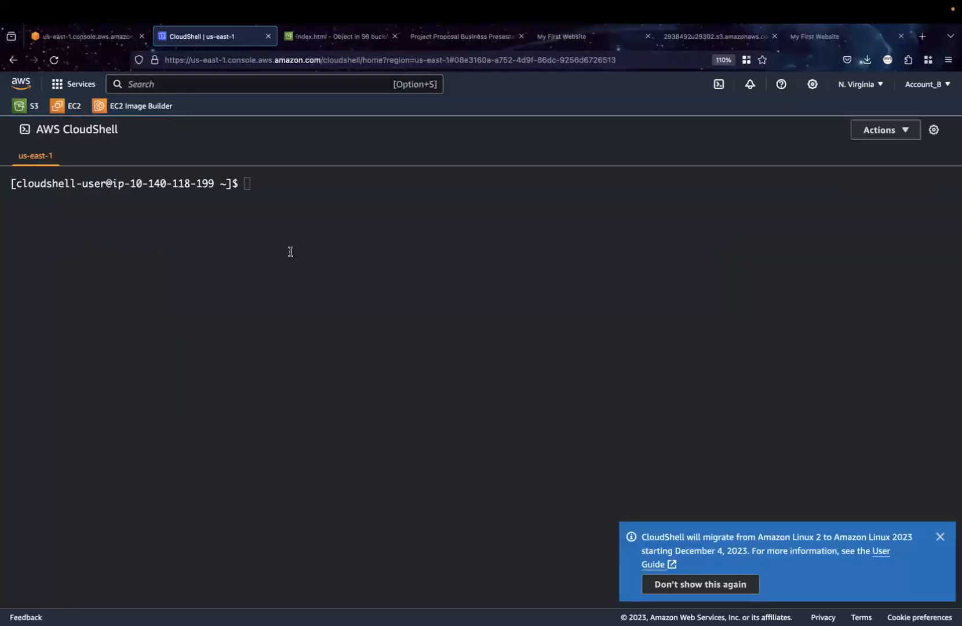
left_click(267, 37)
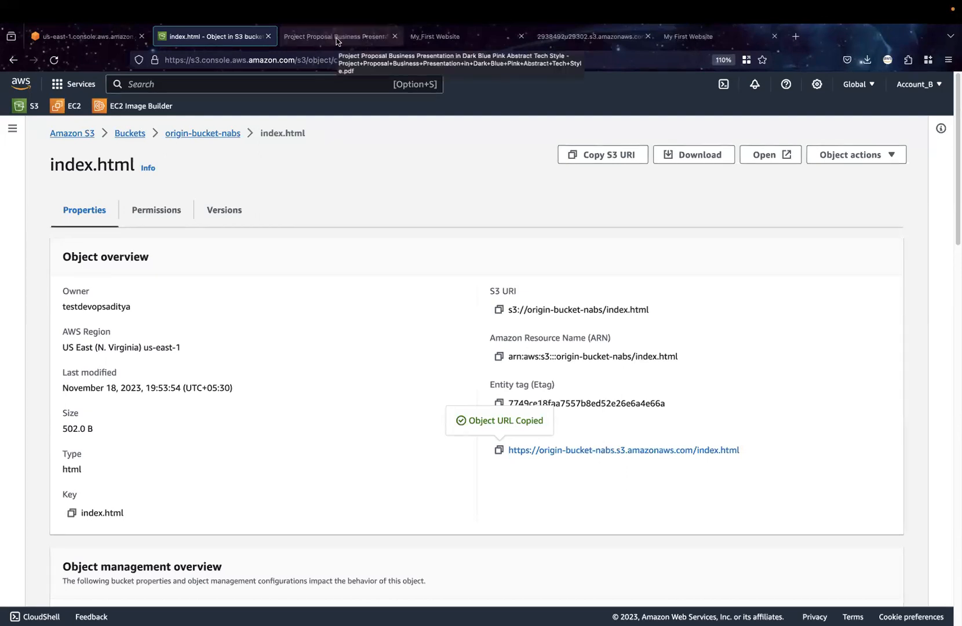
Close the developer tools on the website page and open the CORS configuration of origin-bucket-nabs for editing
left_click(467, 38)
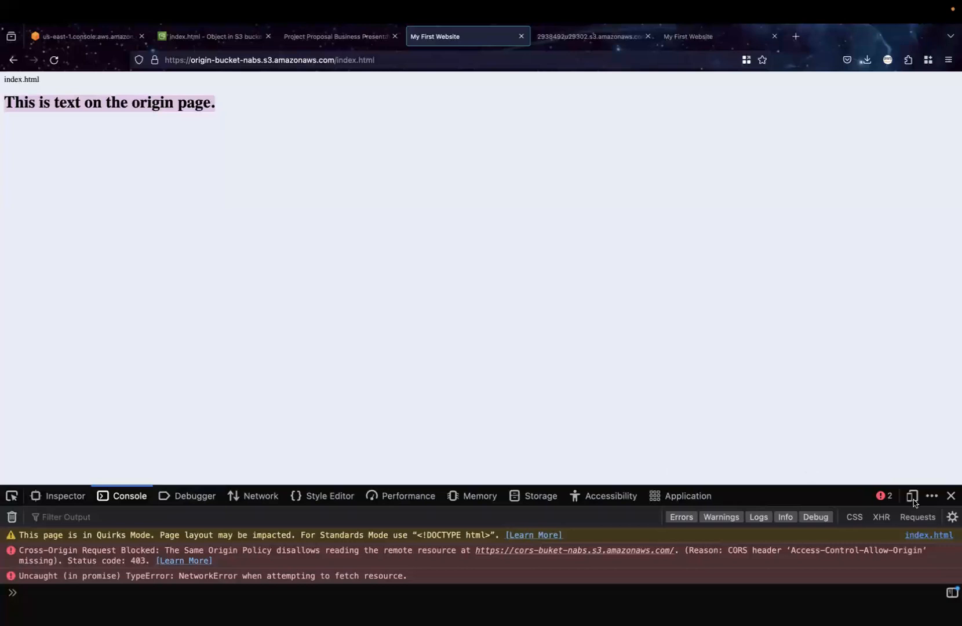
left_click(951, 496)
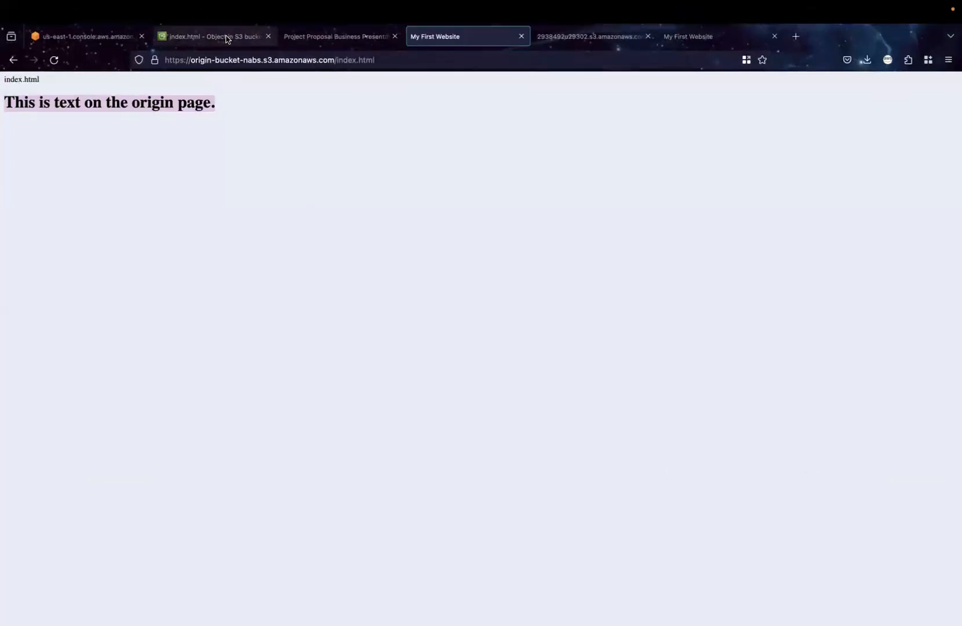
left_click(226, 37)
left_click(130, 134)
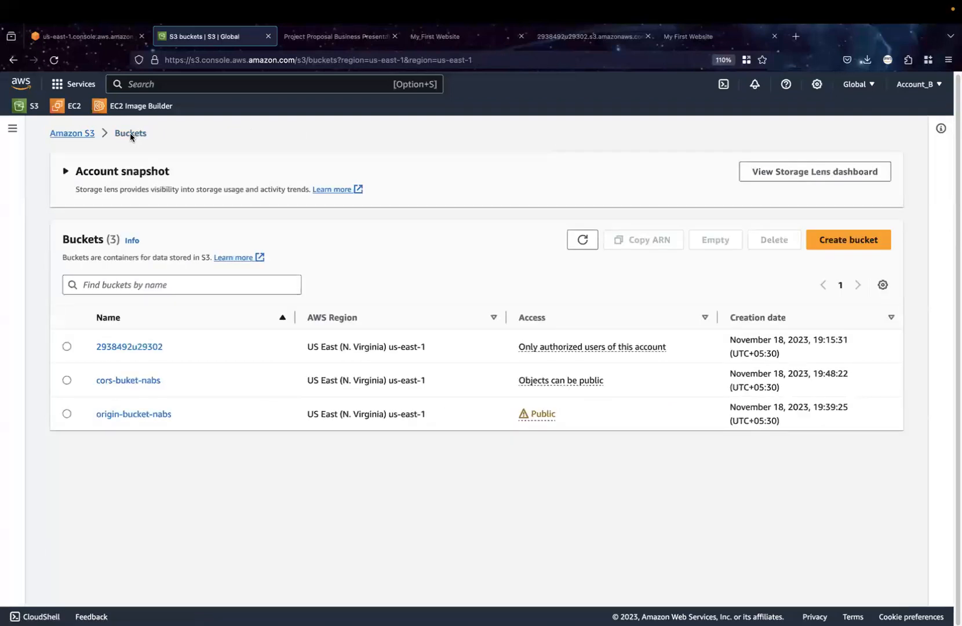
left_click(136, 417)
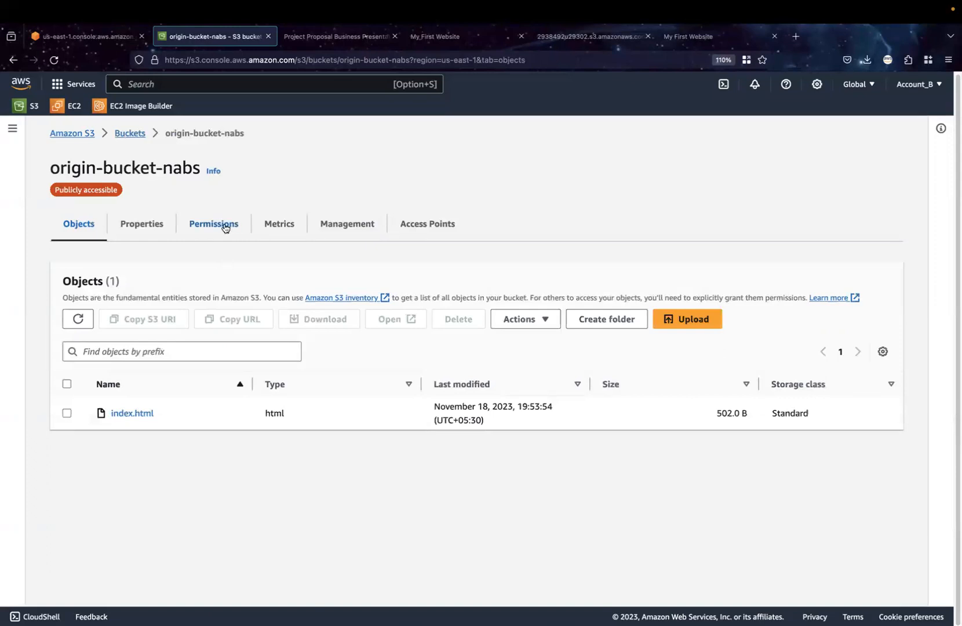
left_click(229, 230)
scroll(275, 466, "down", 5)
scroll(275, 469, "down", 15)
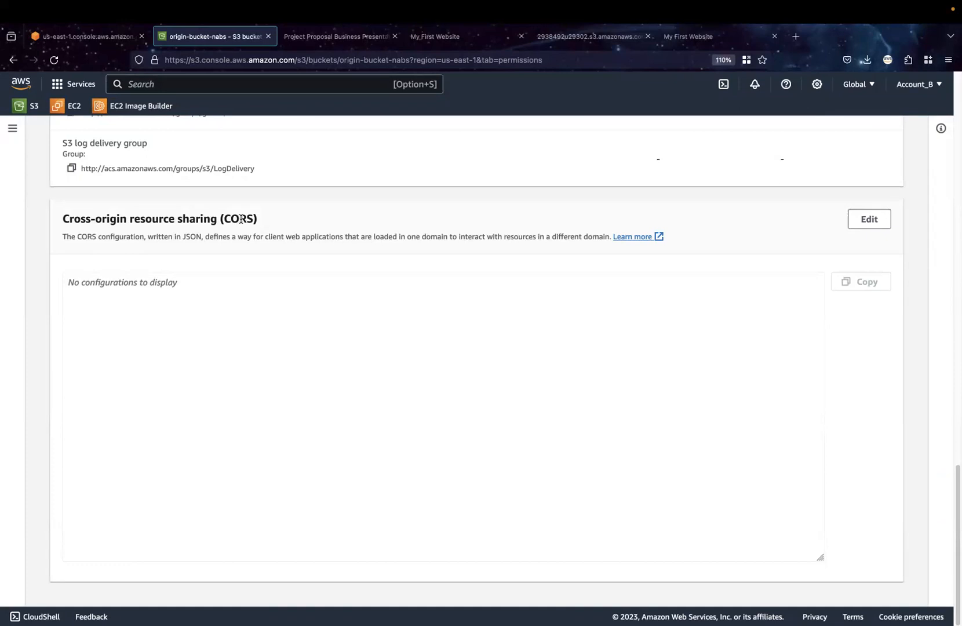
left_click(865, 222)
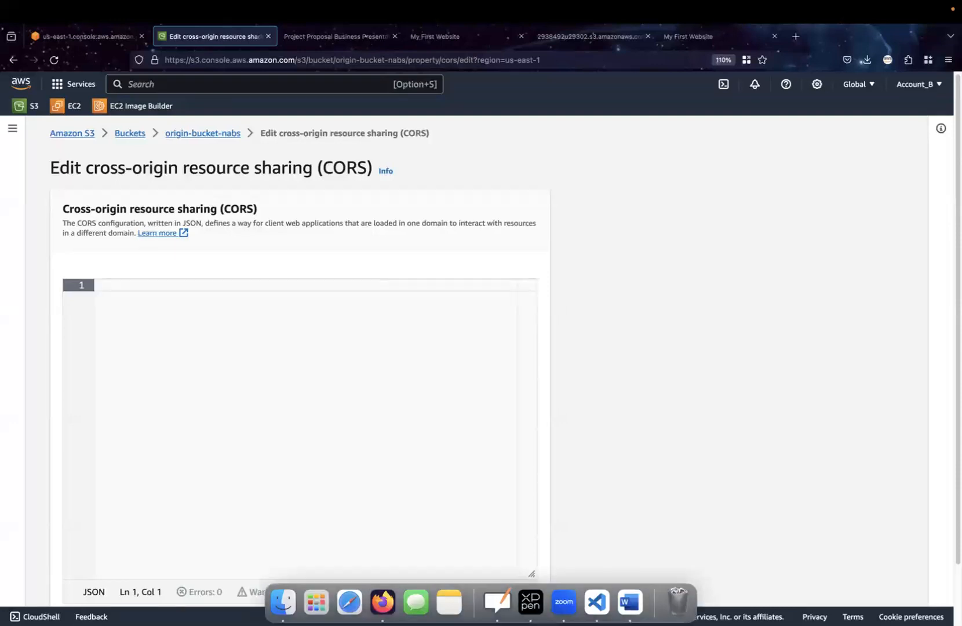
Copy the JSON CORS policy for the cross-origin bucket from the Word document CORS and paste it into the bucket's CORS editor
left_click(633, 606)
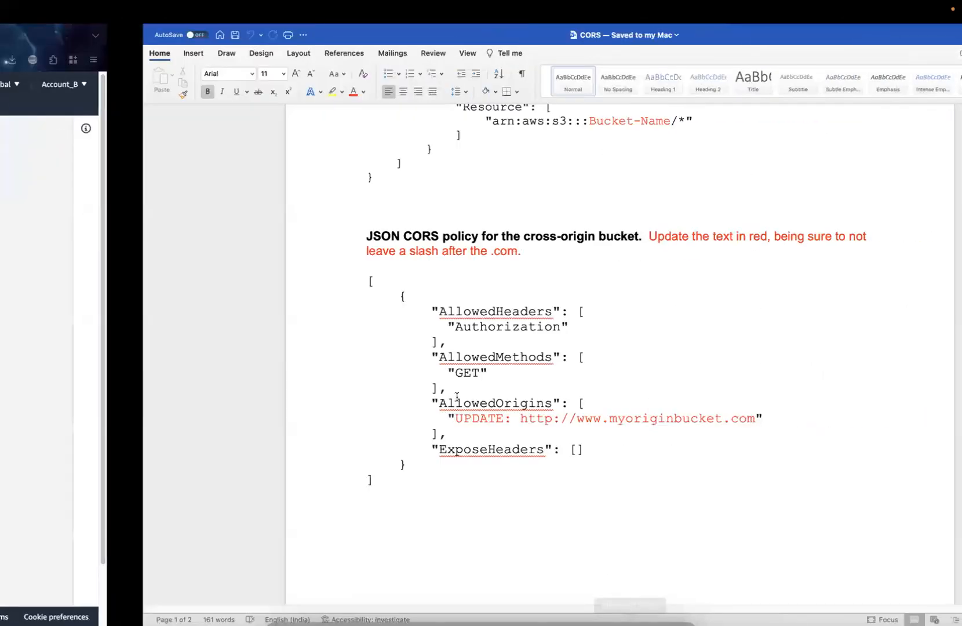
double_click(299, 313)
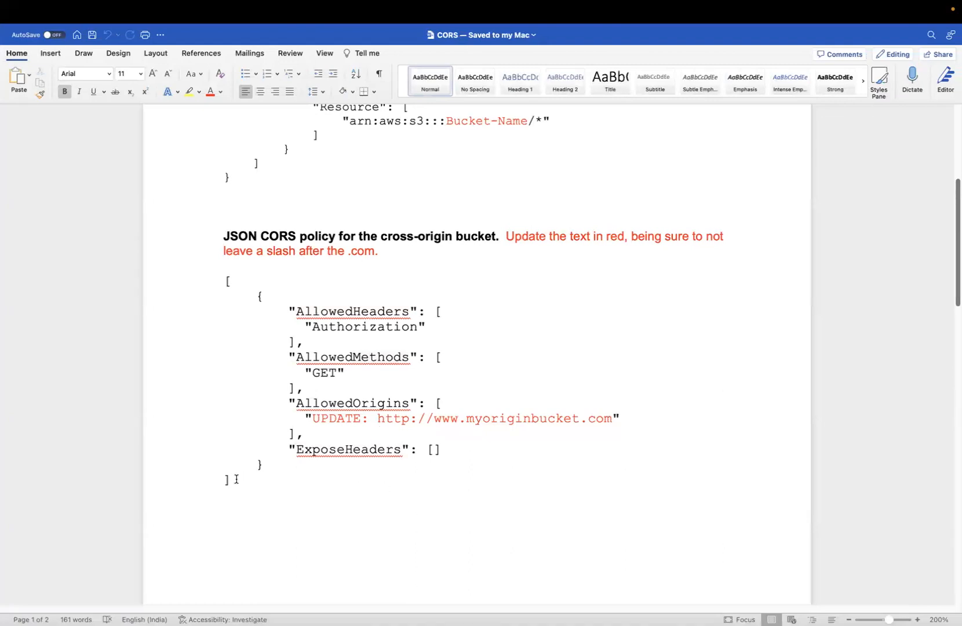
left_click_drag(229, 480, 201, 286)
key("super+c")
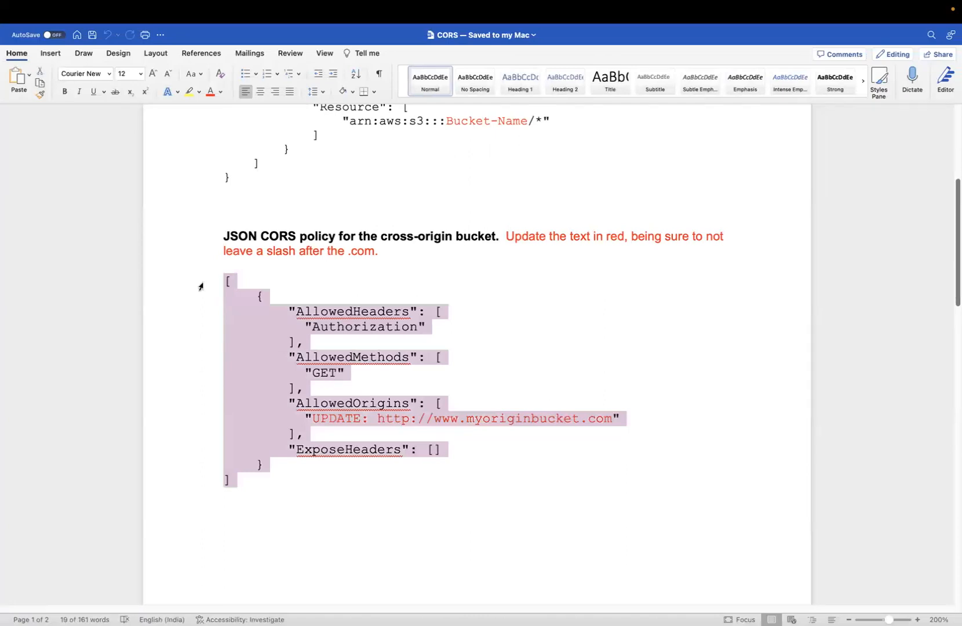
key("ctrl+Left")
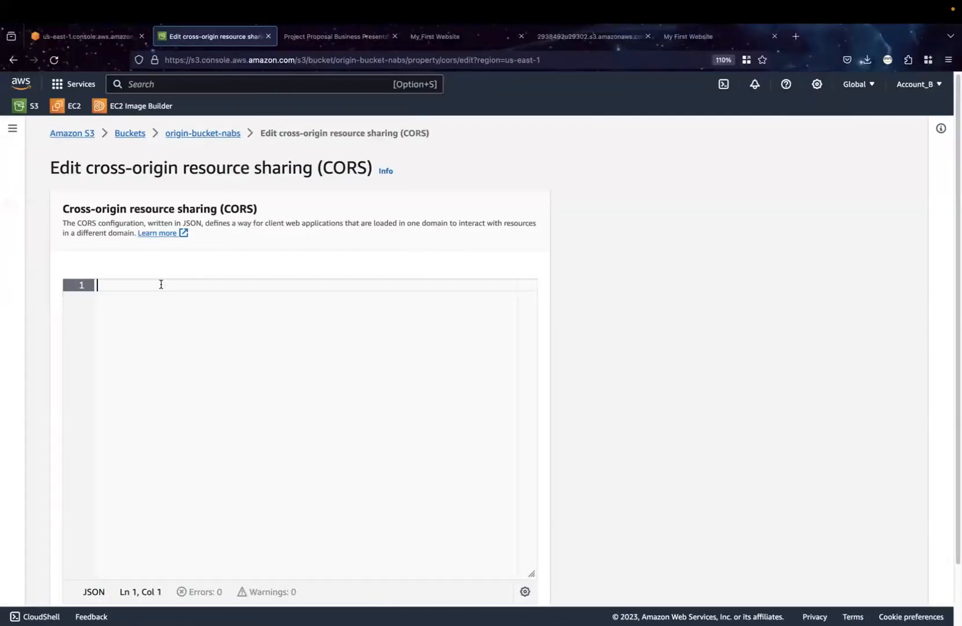
key("super+v")
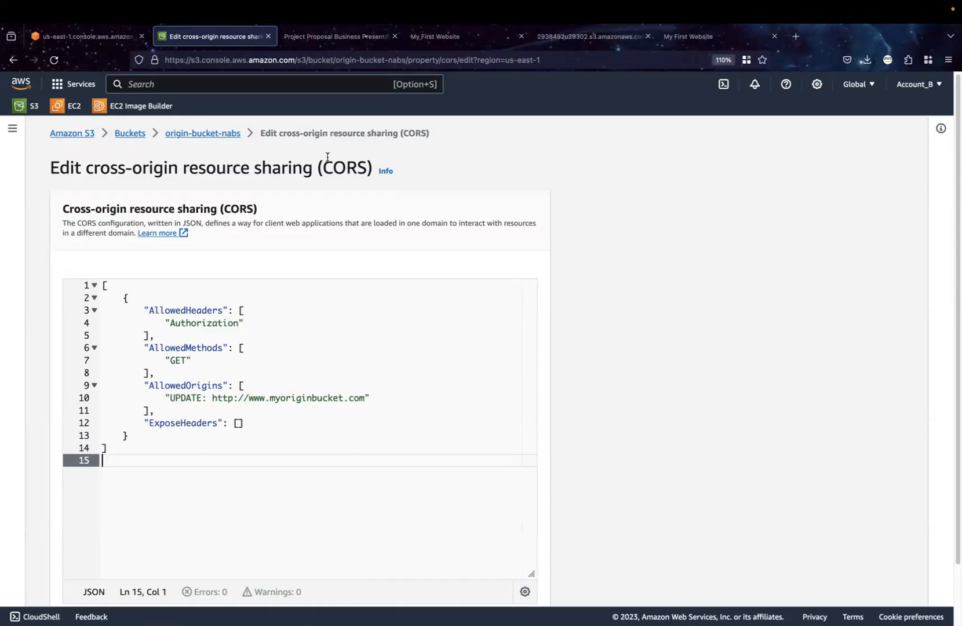
Reload the other AWS console page to get Console Home, and return to the CORS editor of origin-bucket-nabs
left_click(59, 47)
left_click(54, 60)
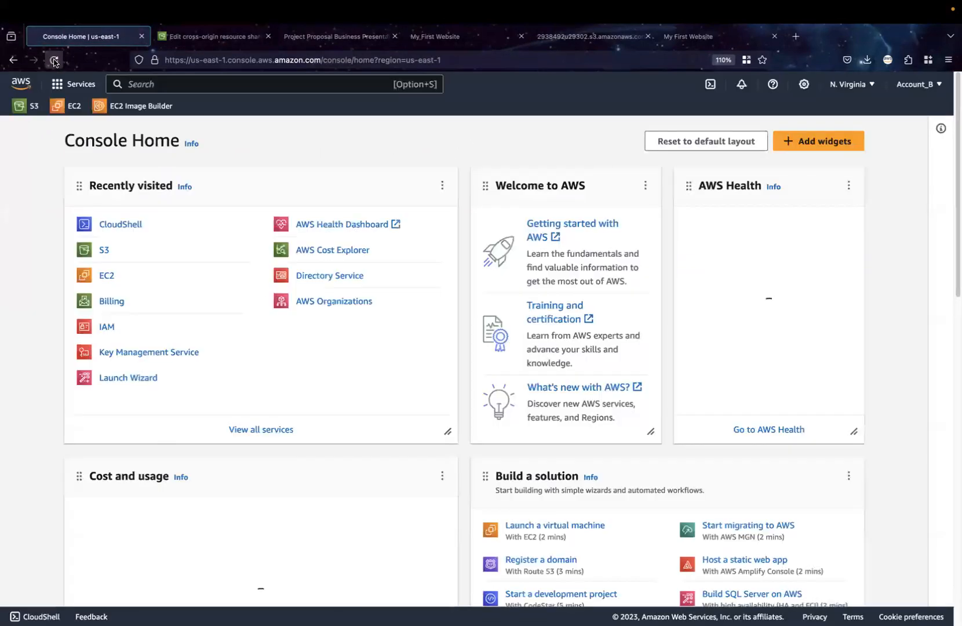
left_click(176, 37)
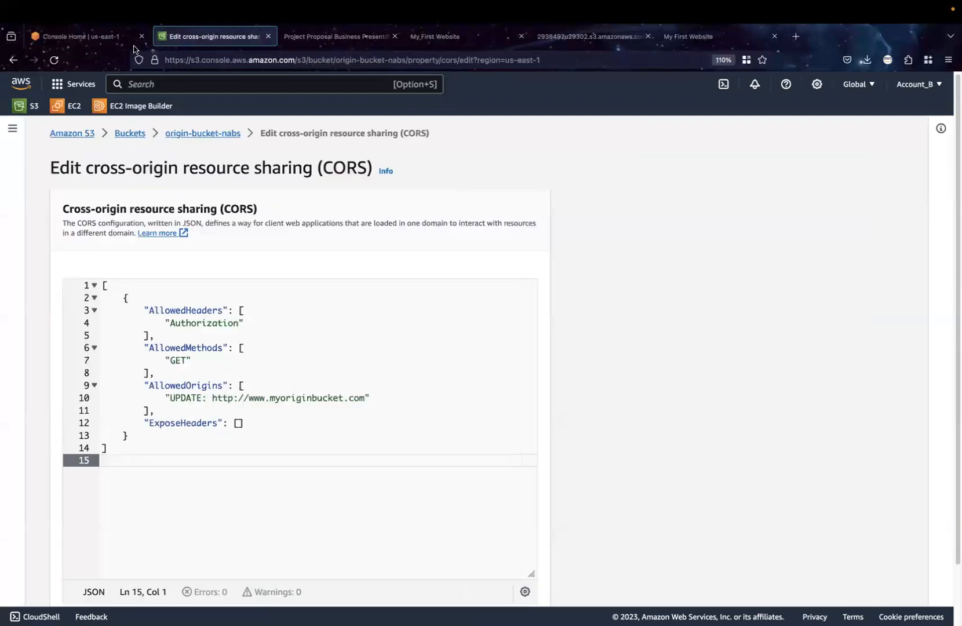
Open S3 from Console Home in the current container and show the details of get.html in the cors-buket-nabs bucket
left_click(90, 40)
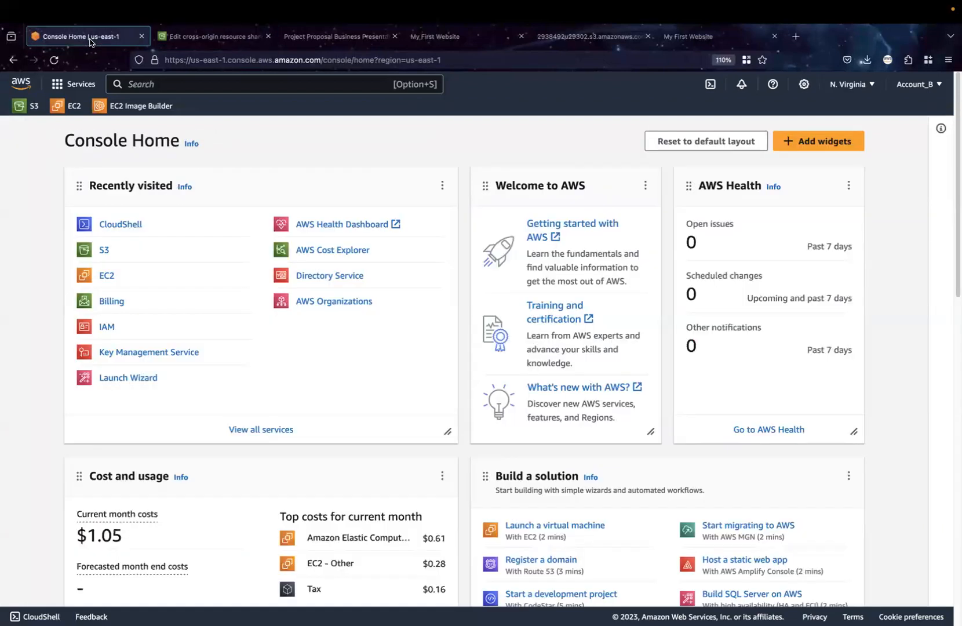
left_click(104, 253)
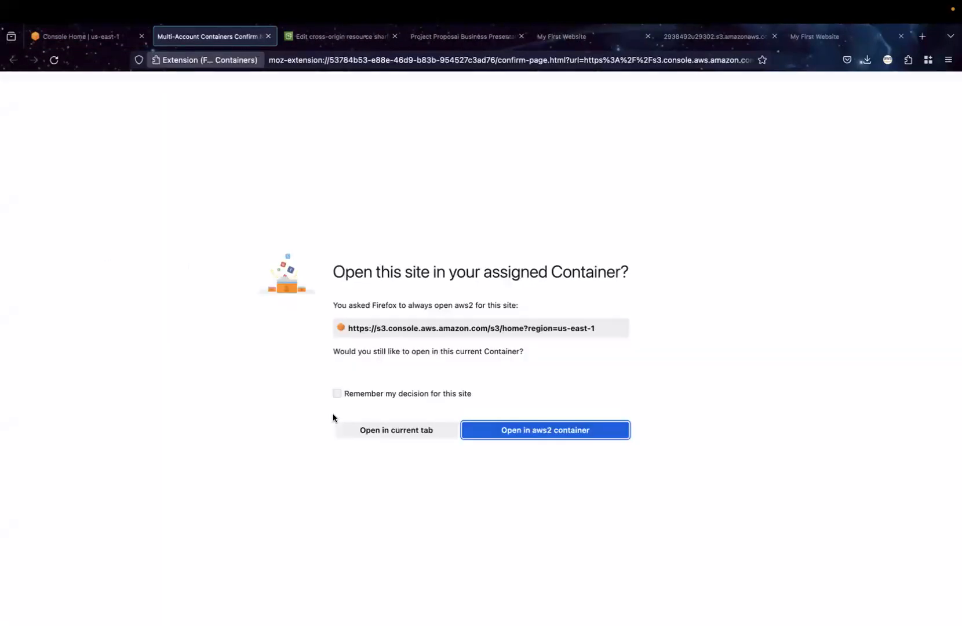
left_click(369, 433)
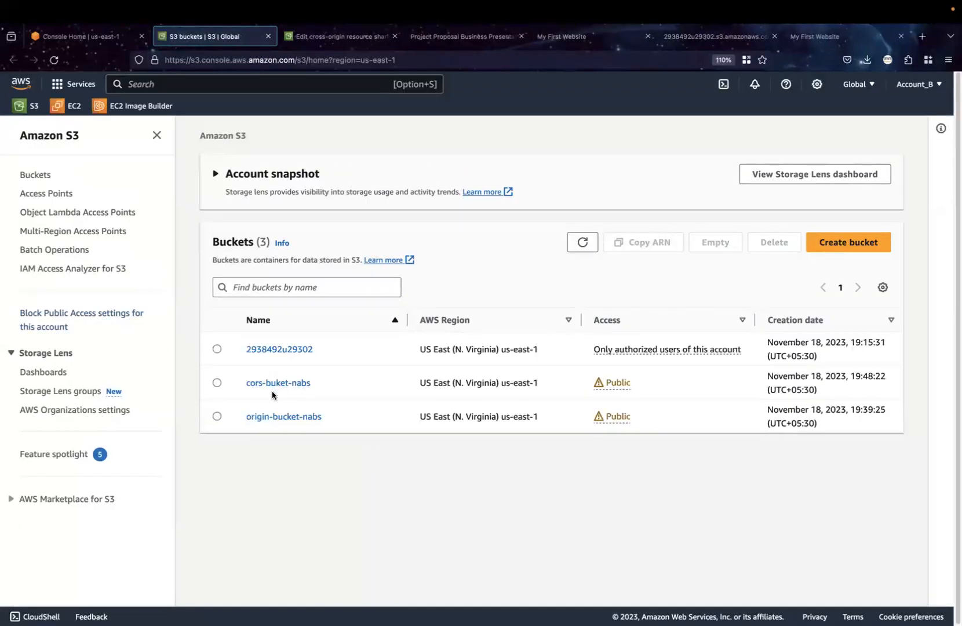
left_click(281, 384)
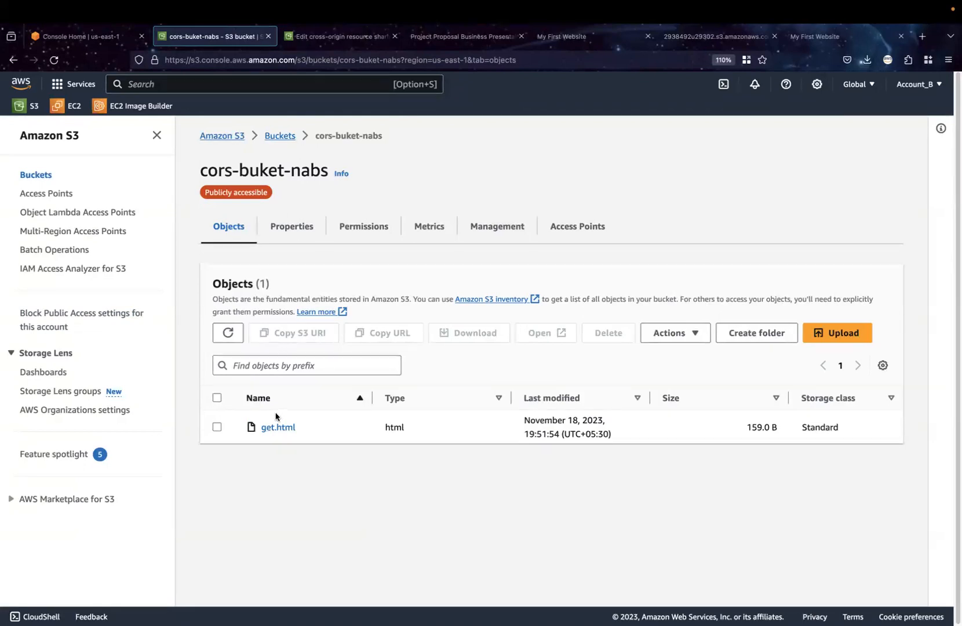
left_click(277, 427)
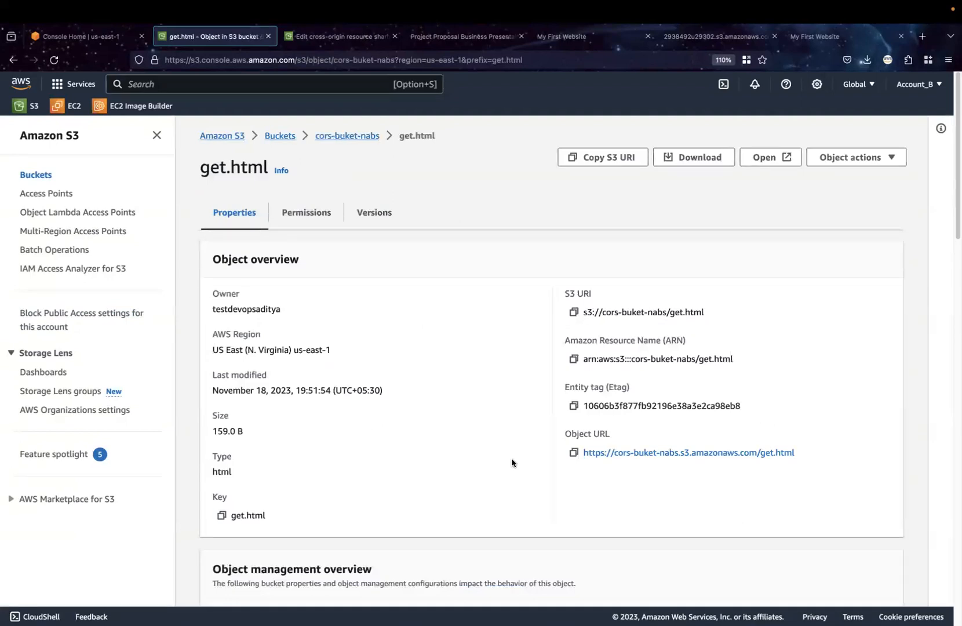
left_click(573, 453)
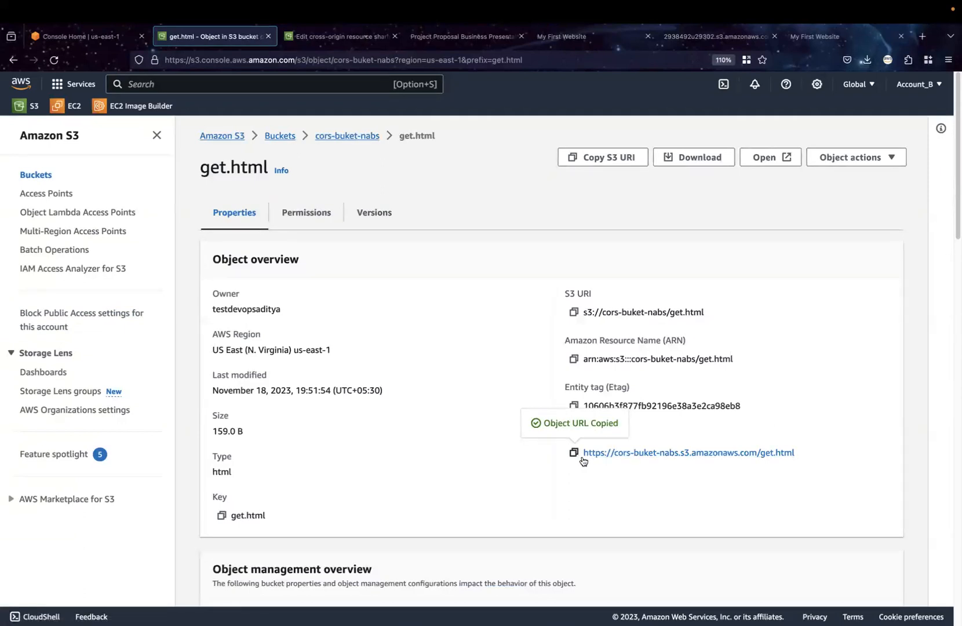
left_click(620, 459)
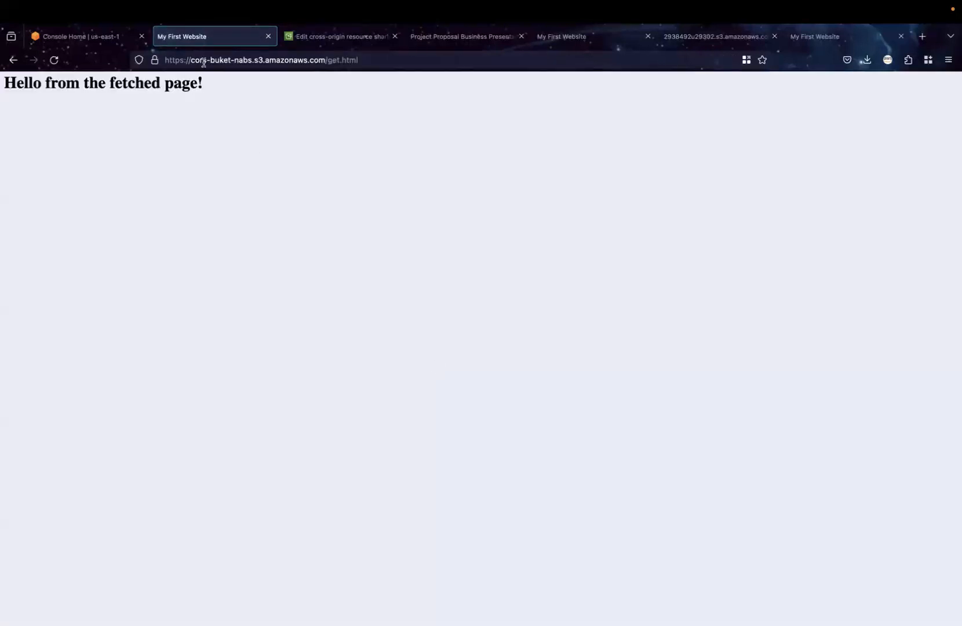
left_click_drag(167, 59, 325, 60)
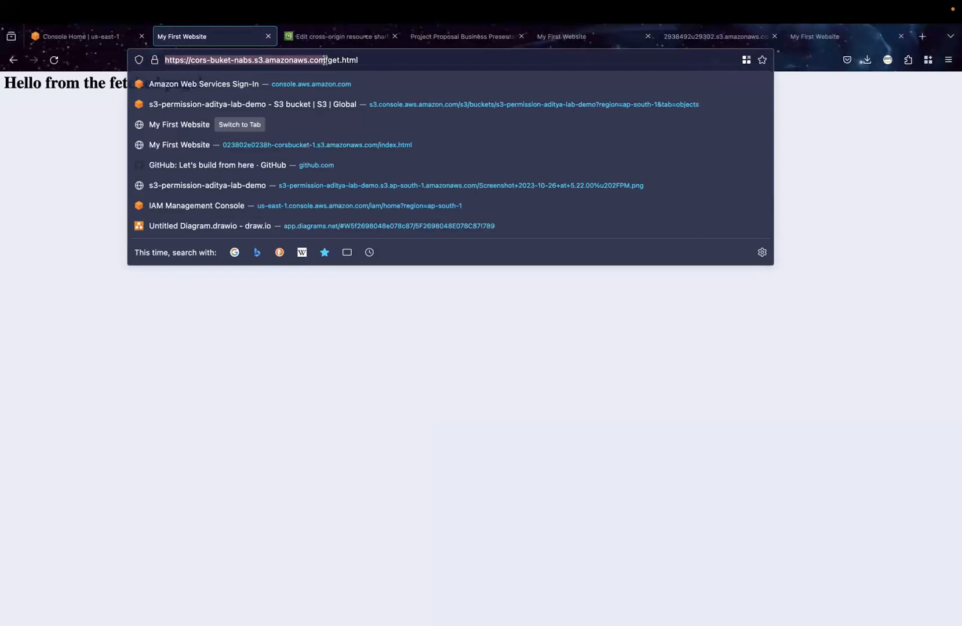
left_click(351, 38)
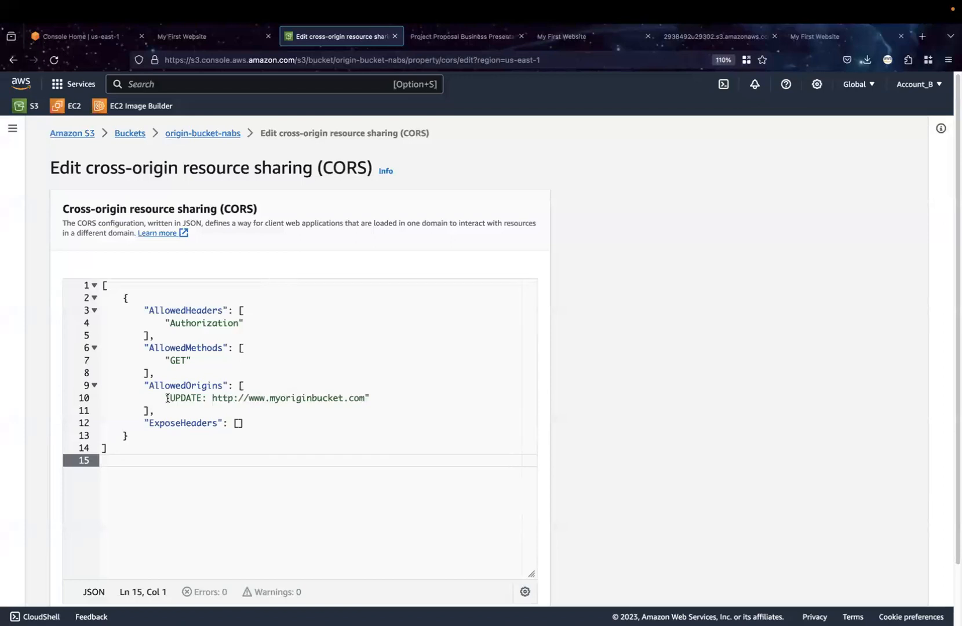
left_click_drag(170, 397, 365, 400)
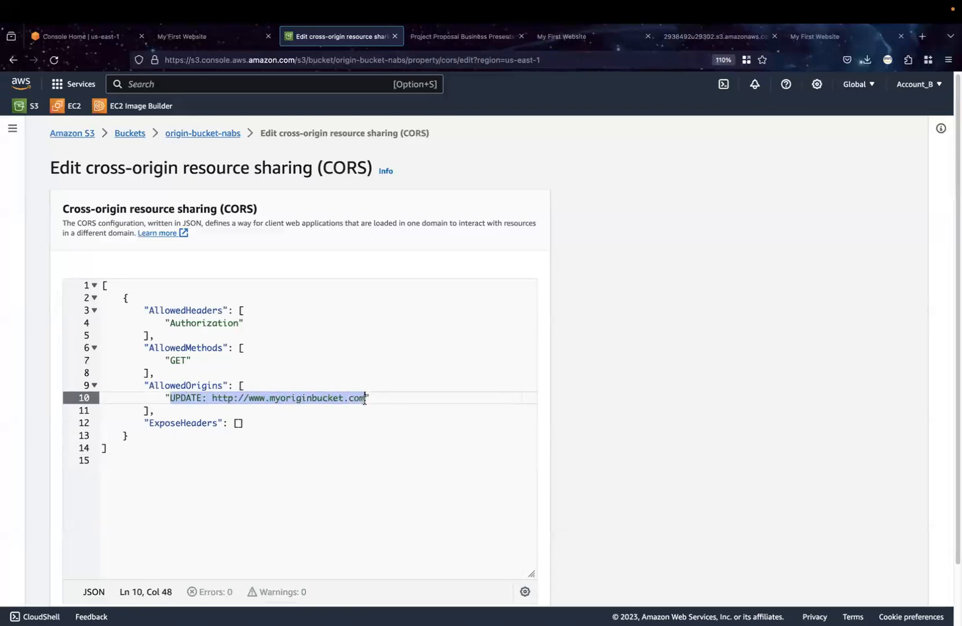
key("super+v")
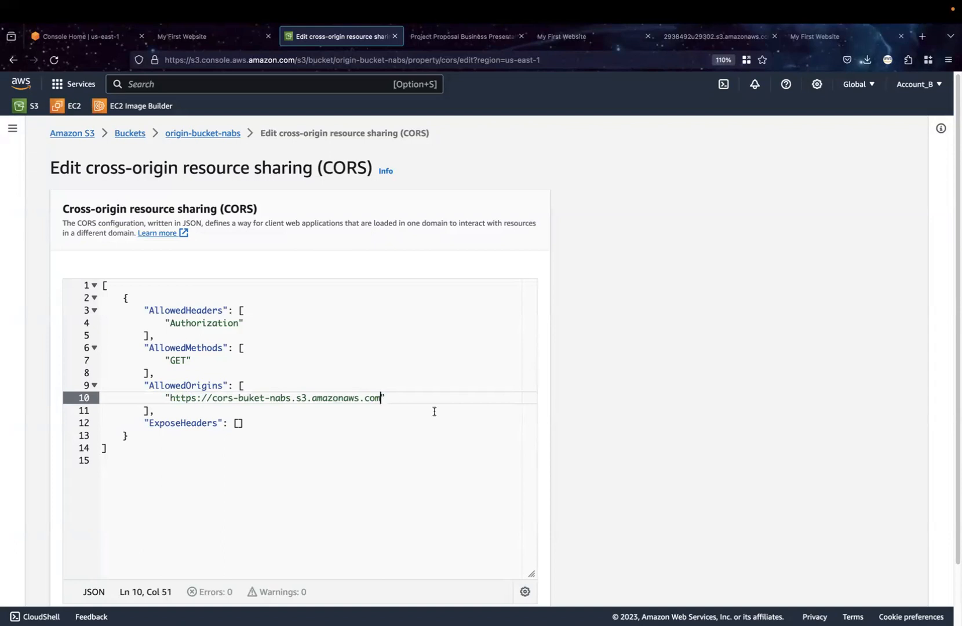
double_click(181, 359)
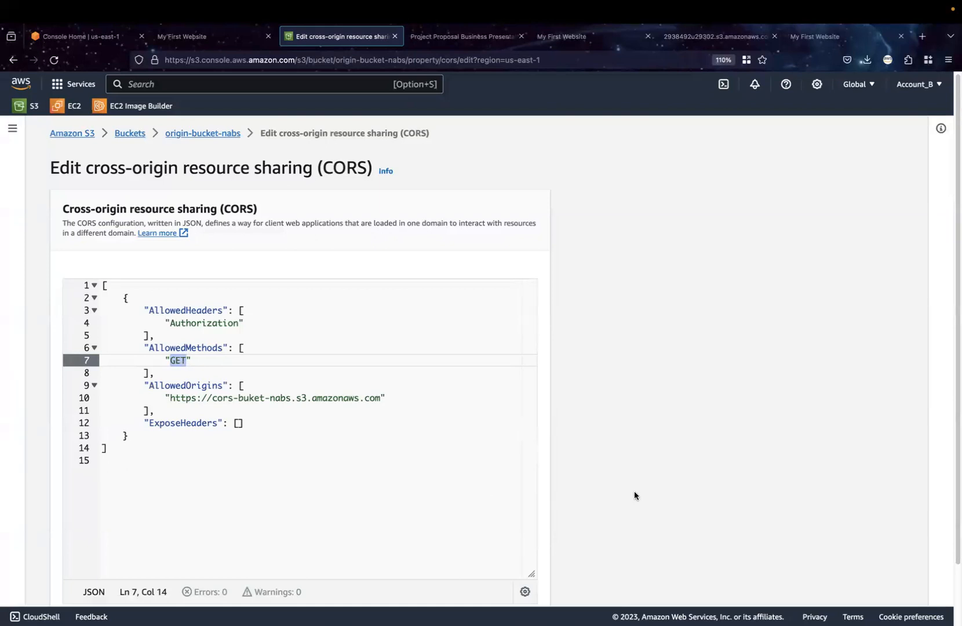
scroll(635, 491, "down", 2)
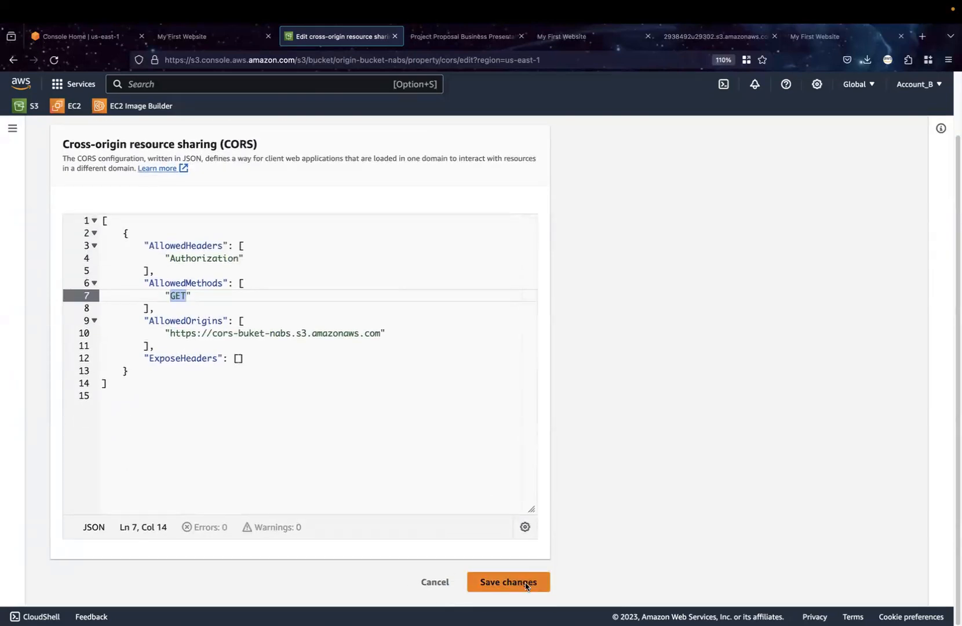
left_click(527, 587)
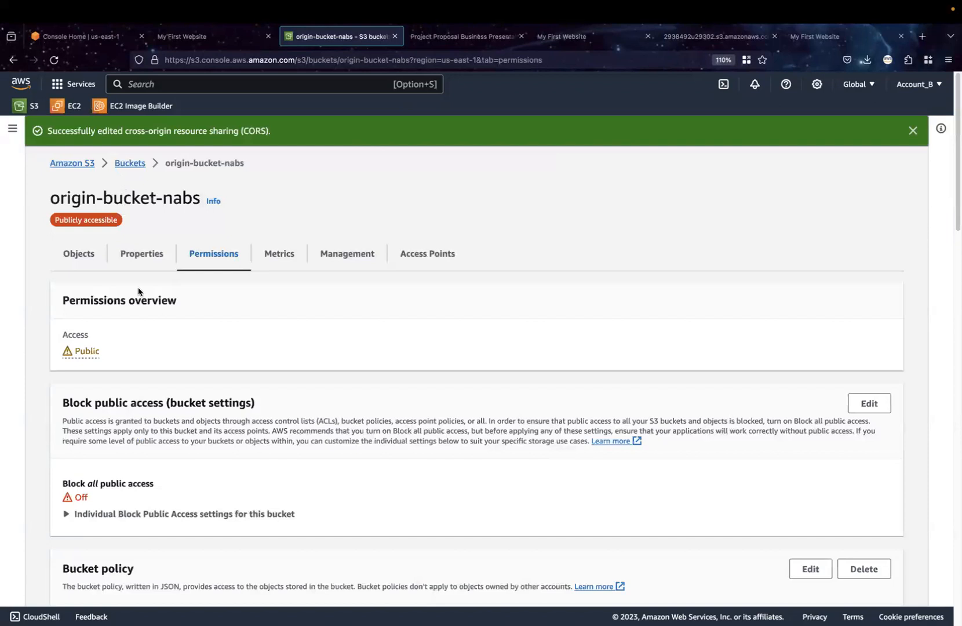
Copy the object URL of index.html in origin-bucket-nabs and load it on the already open website page
left_click(80, 257)
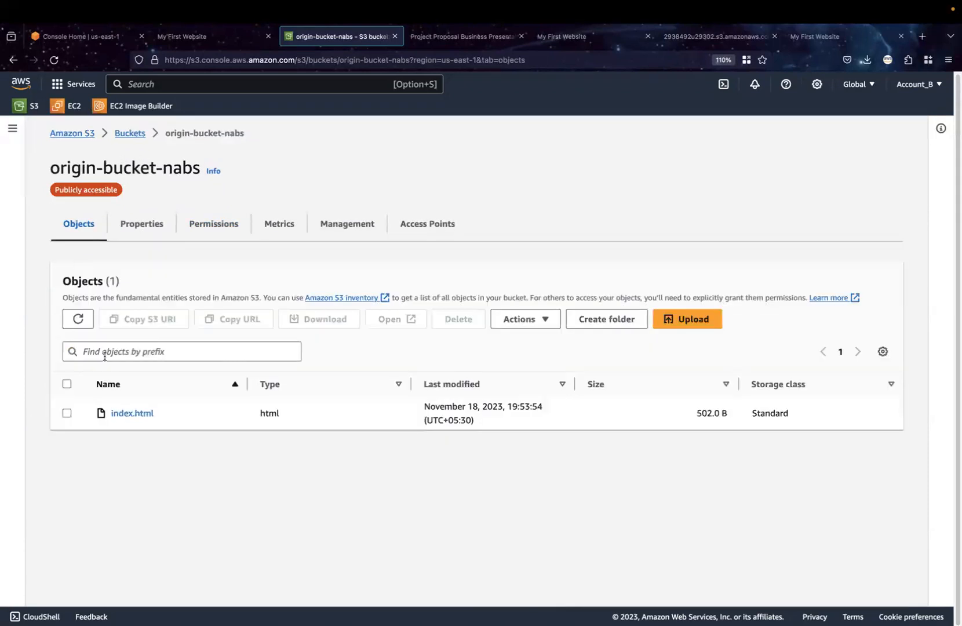
left_click(135, 413)
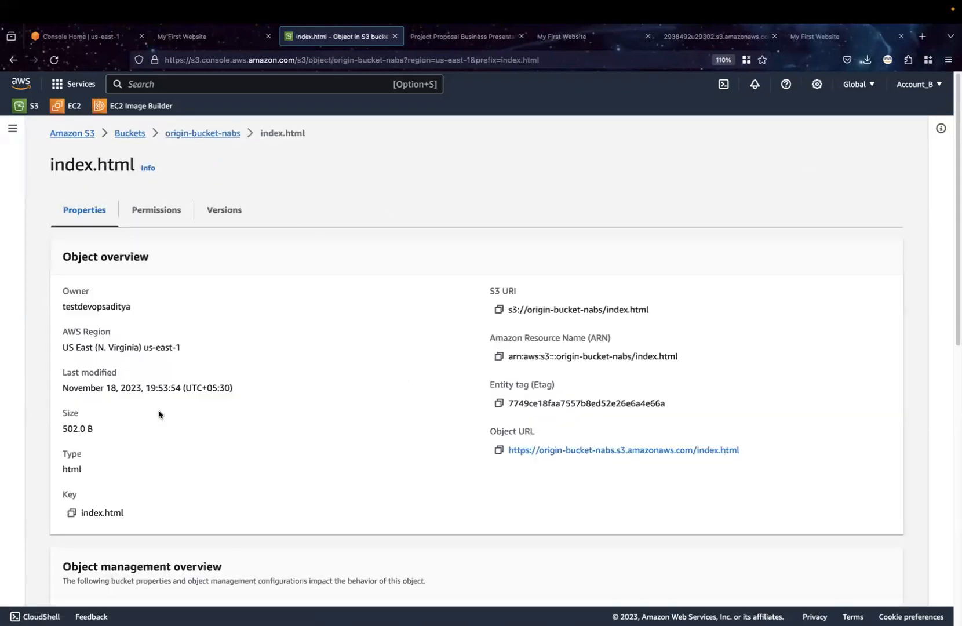
left_click(499, 451)
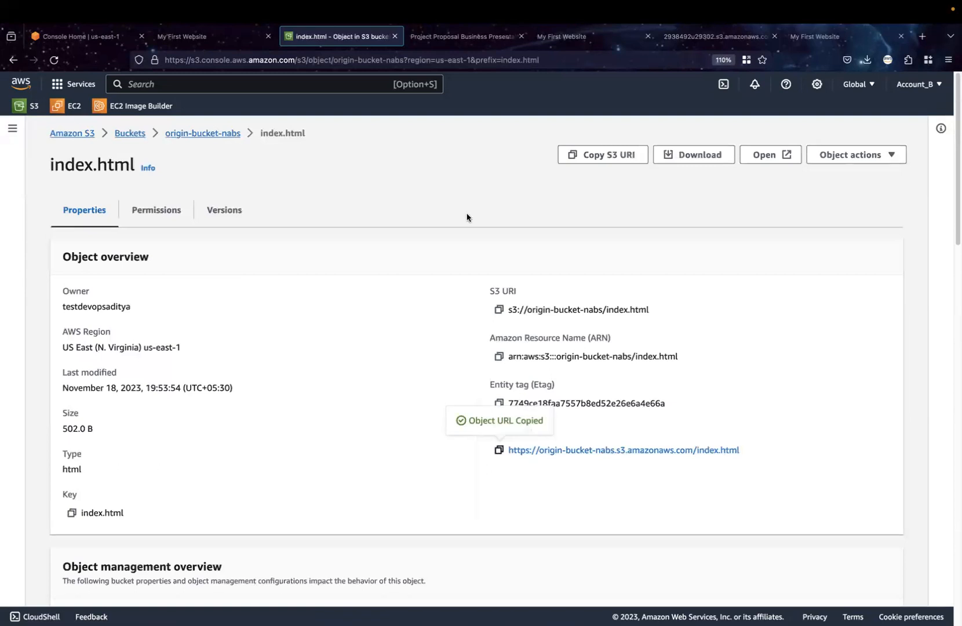
left_click(574, 36)
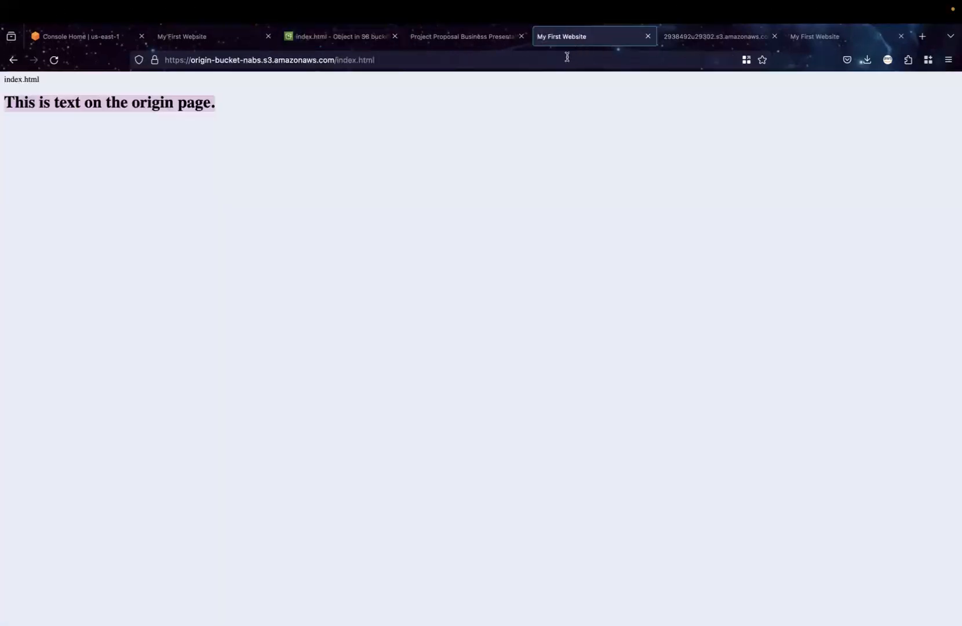
left_click(567, 58)
key("super+v")
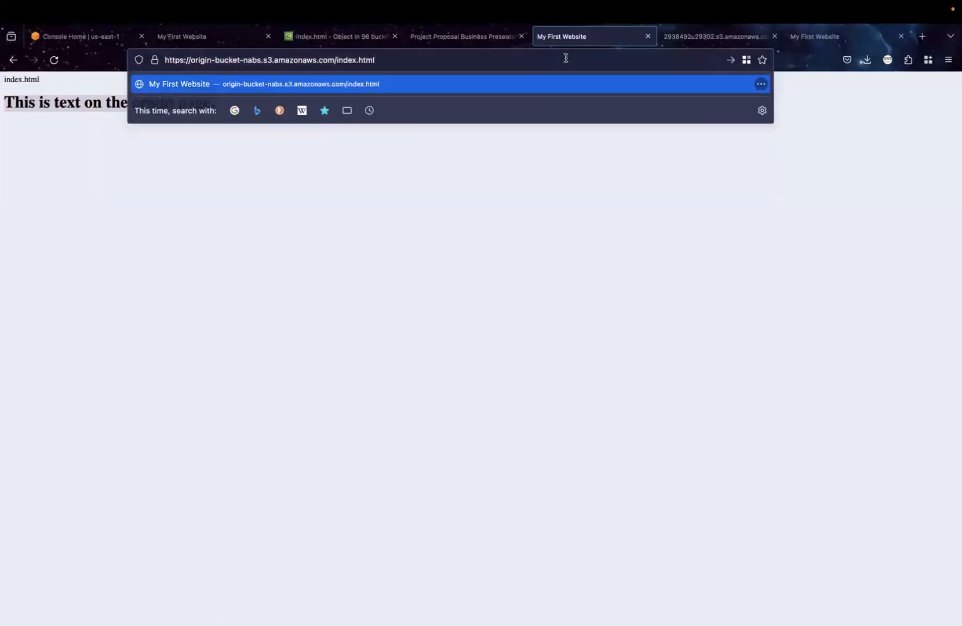
key("Return")
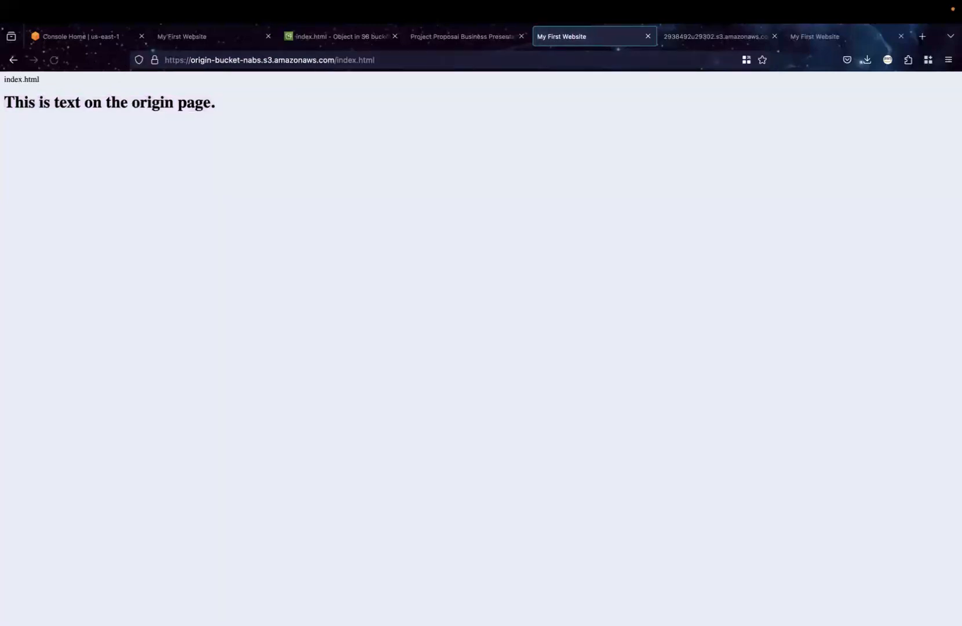
Load the origin bucket's index.html page two more times to recheck its fetched content
left_click(530, 61)
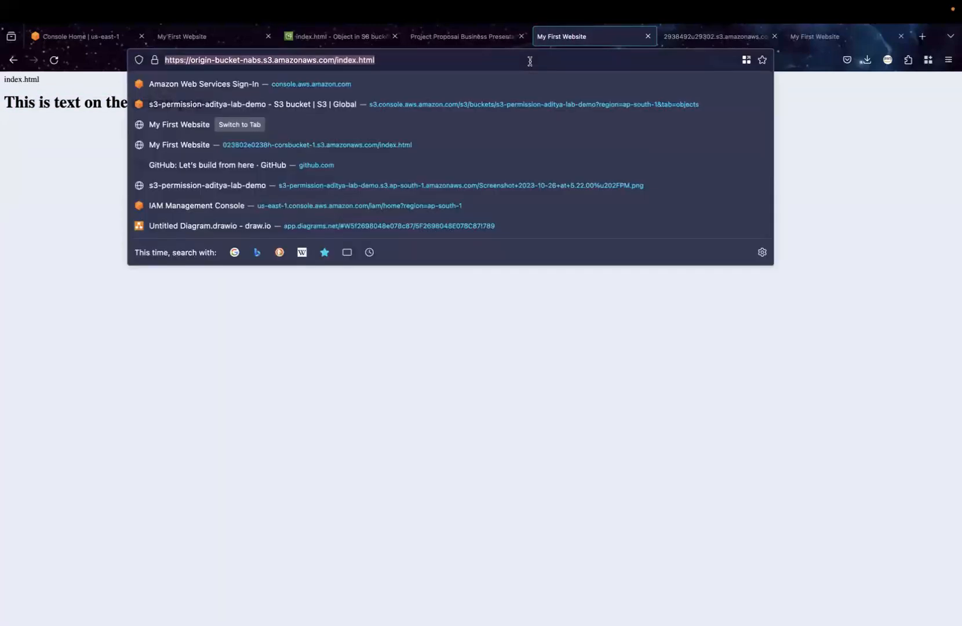
key("Return")
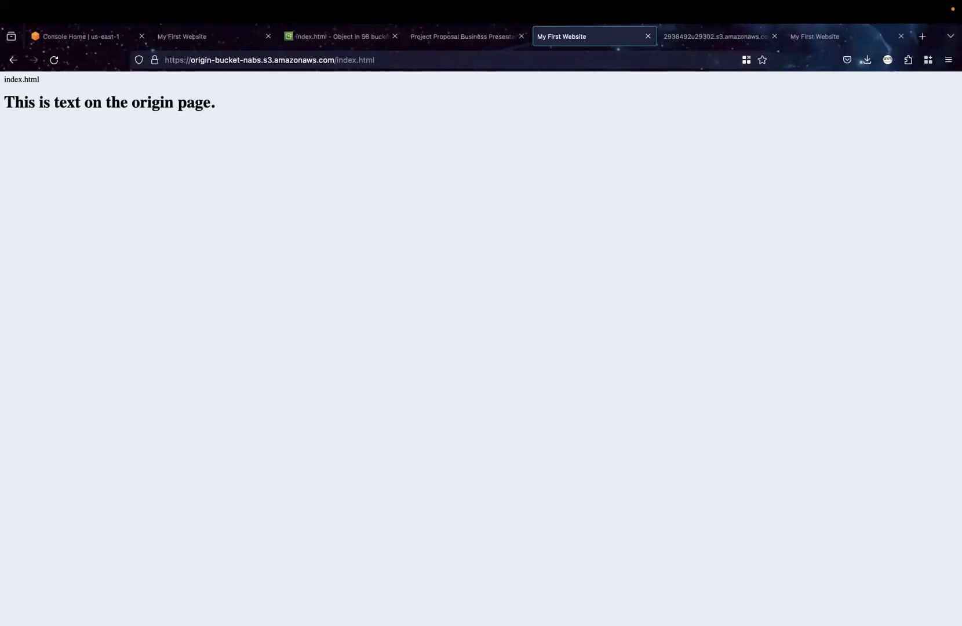
left_click(519, 60)
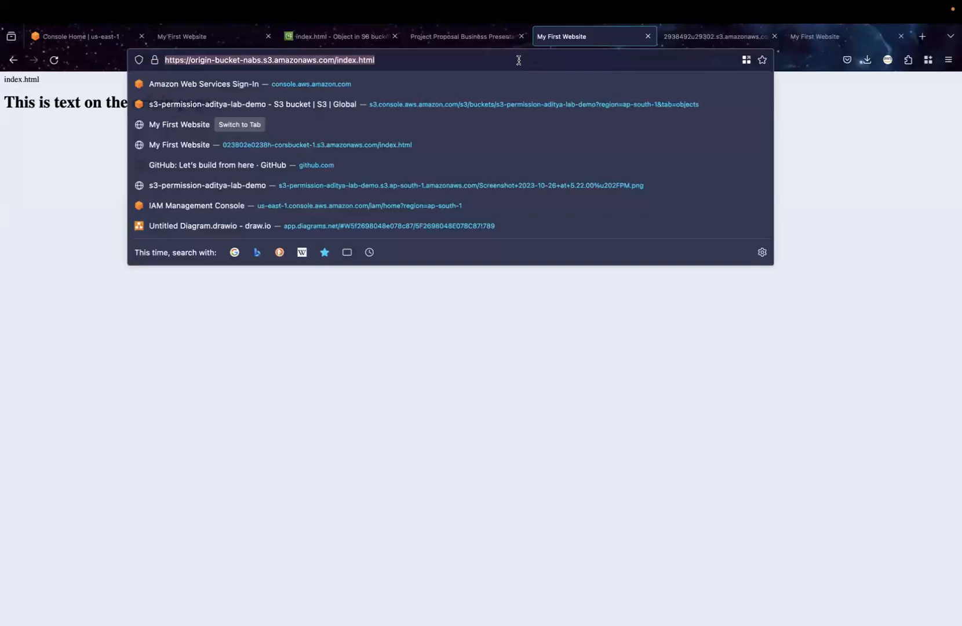
key("Return")
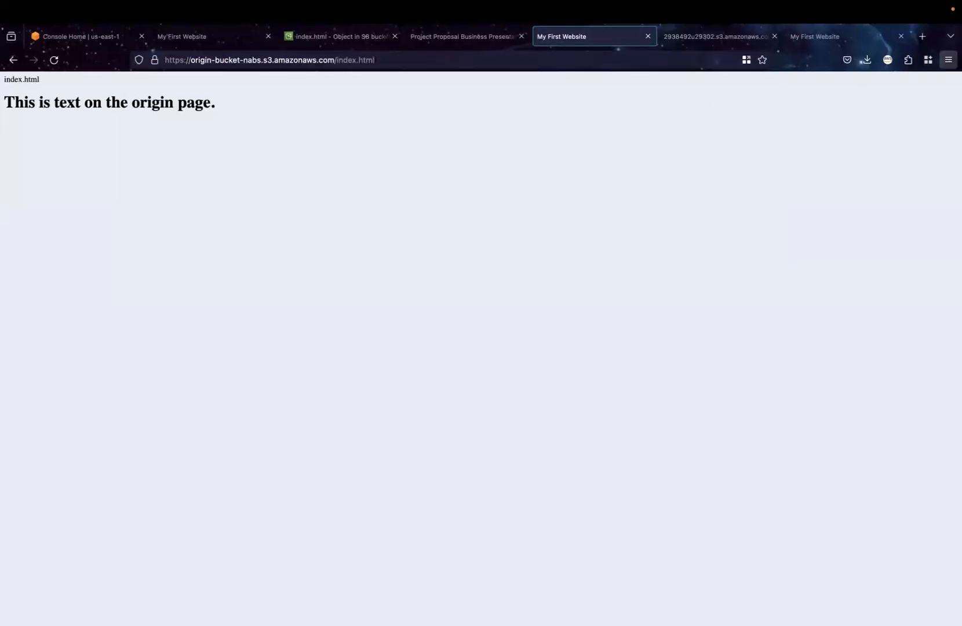
Check the console messages of the origin page in Web Developer Tools and close the tools
left_click(948, 60)
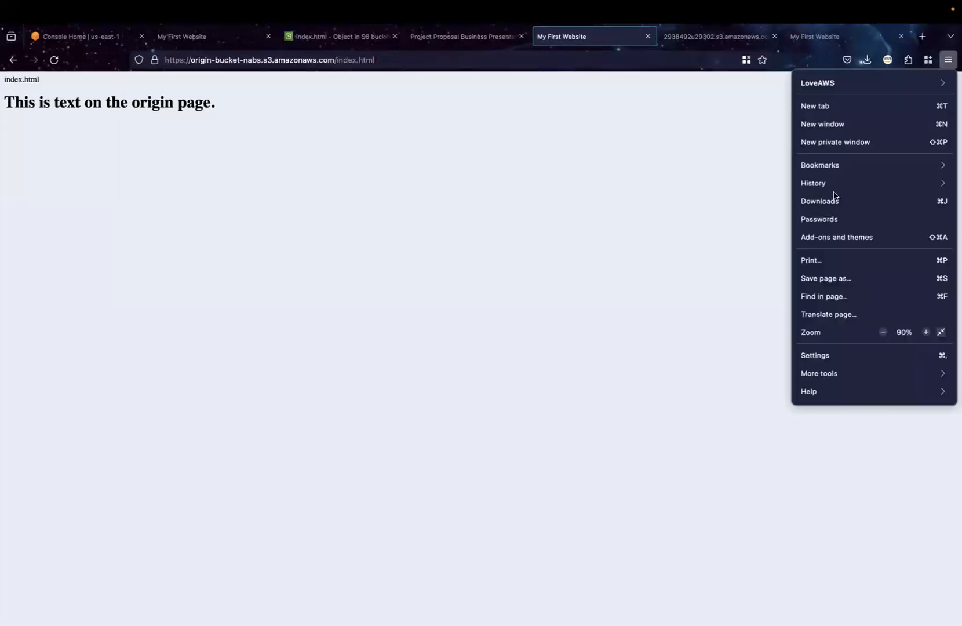
left_click(819, 373)
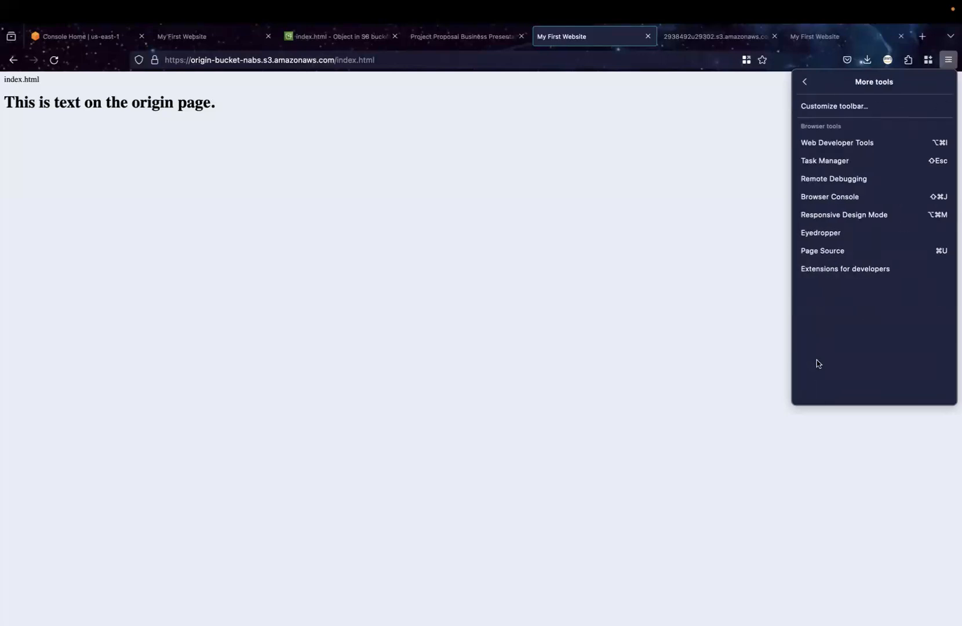
left_click(841, 148)
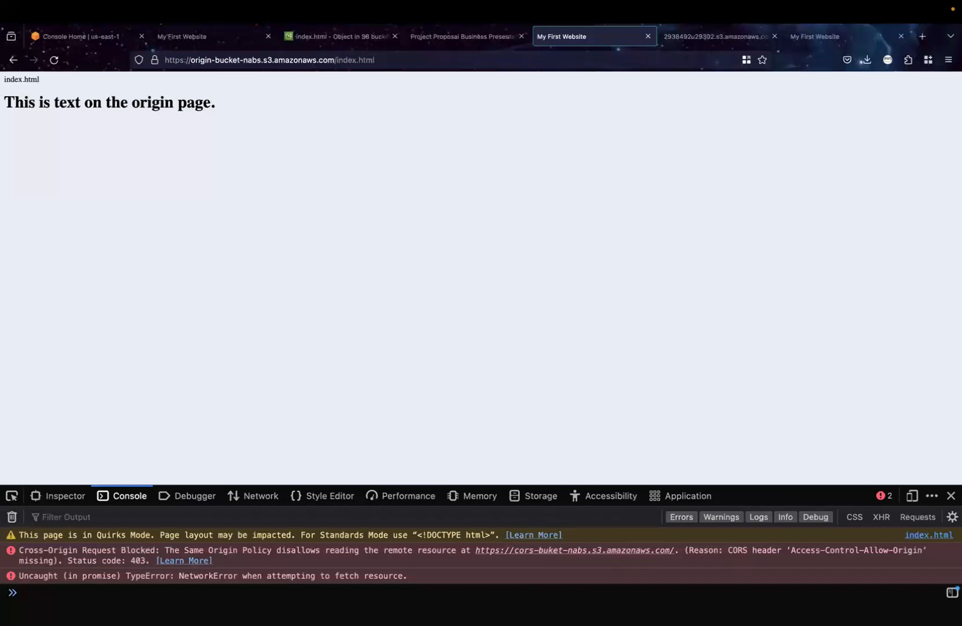
left_click(951, 495)
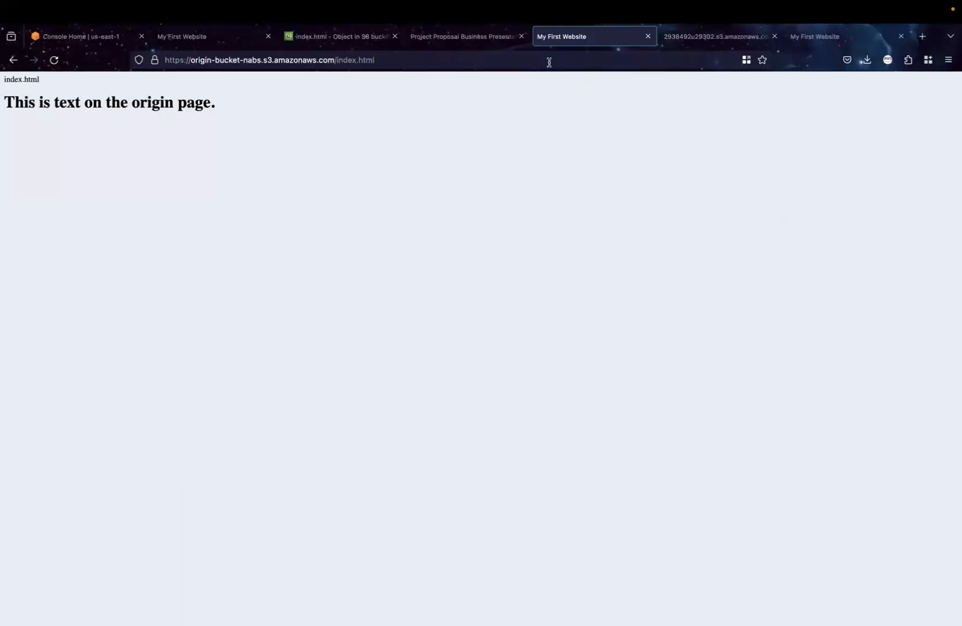
Return to the S3 bucket list, open the permissions of cors-buket-nabs and review its bucket policy and access control list
left_click(328, 44)
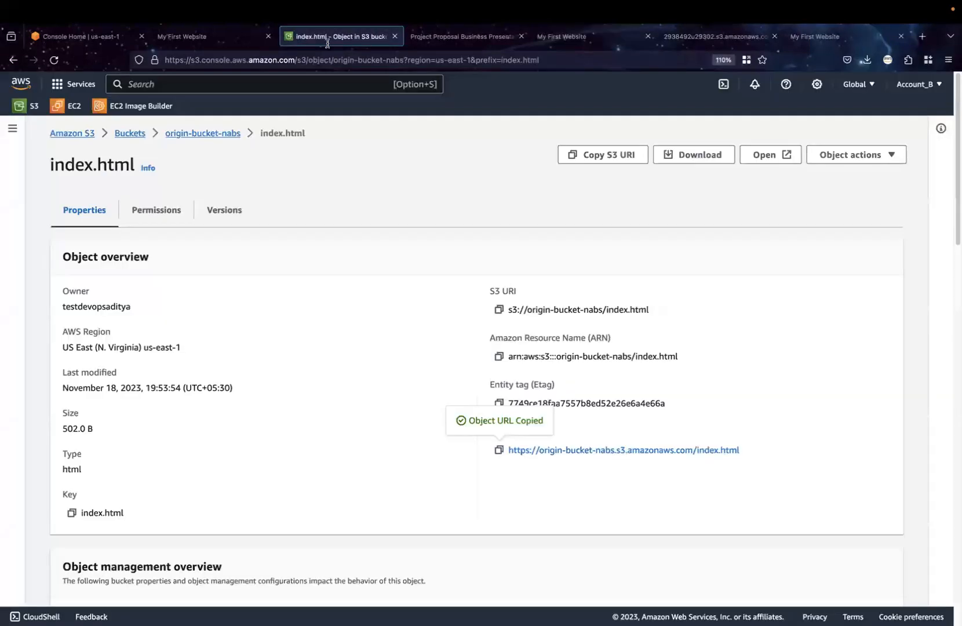
left_click(130, 138)
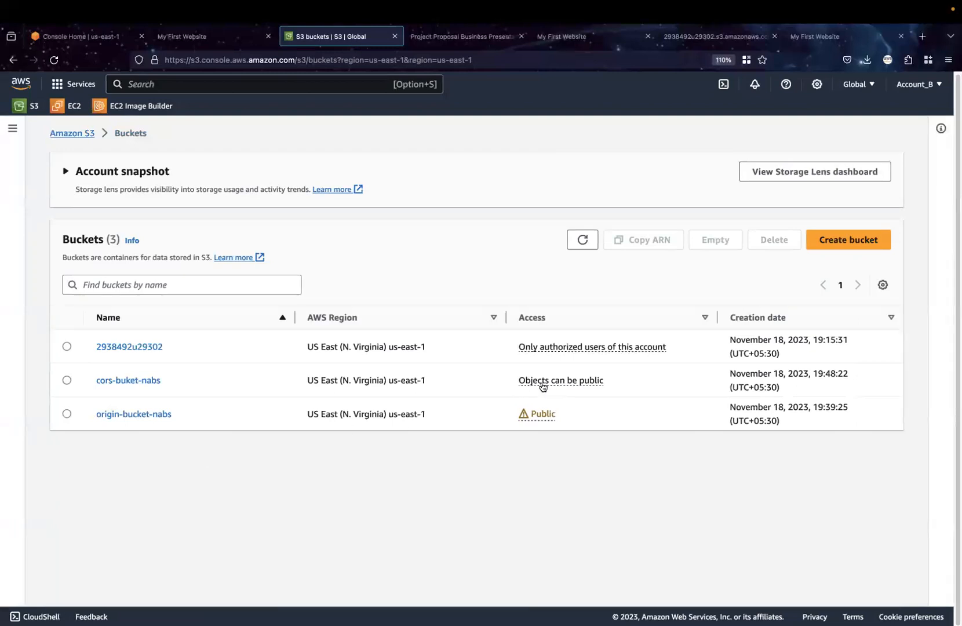
left_click(141, 380)
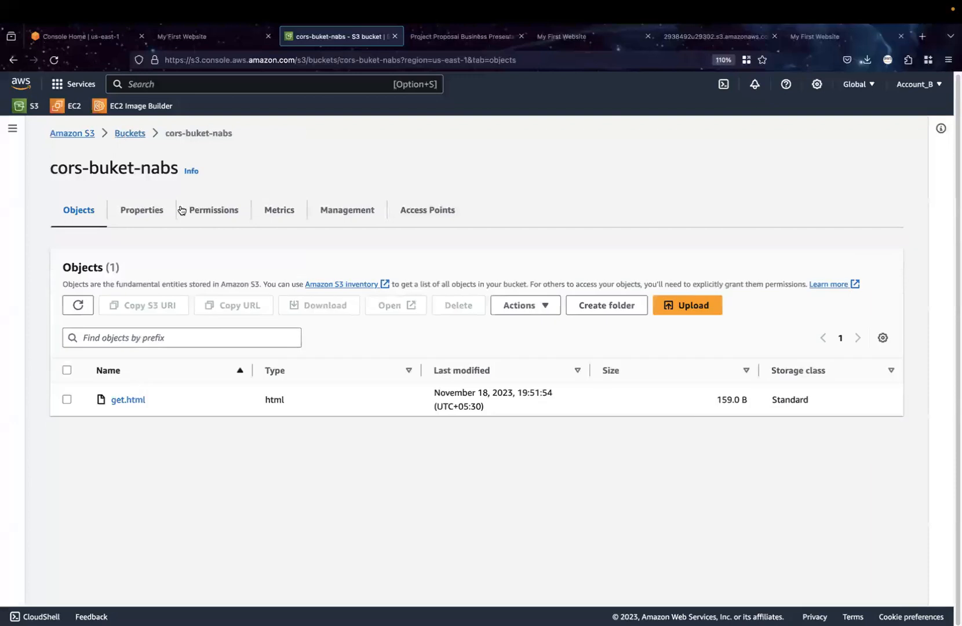
left_click(210, 212)
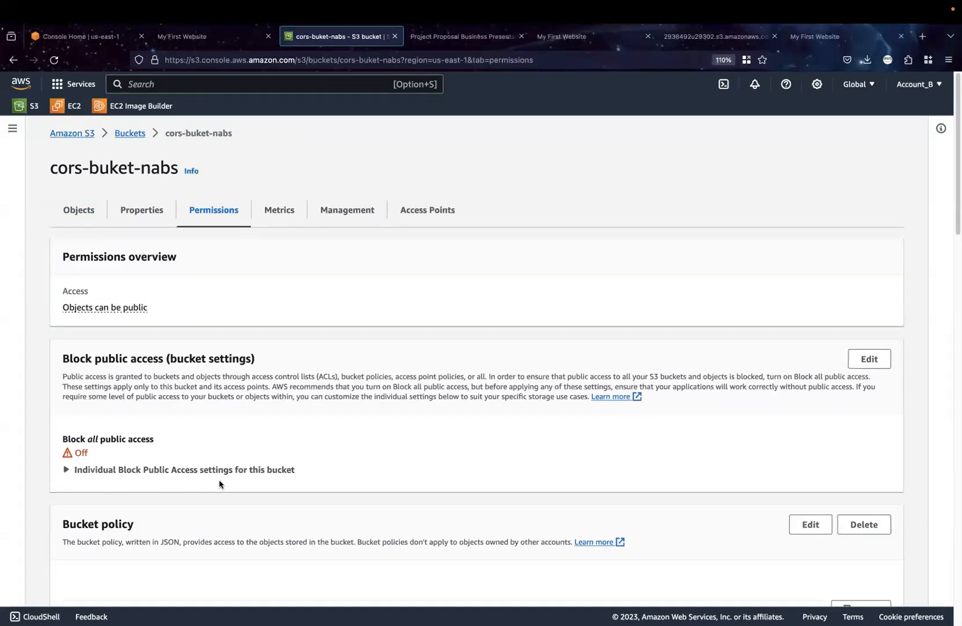
scroll(219, 481, "down", 5)
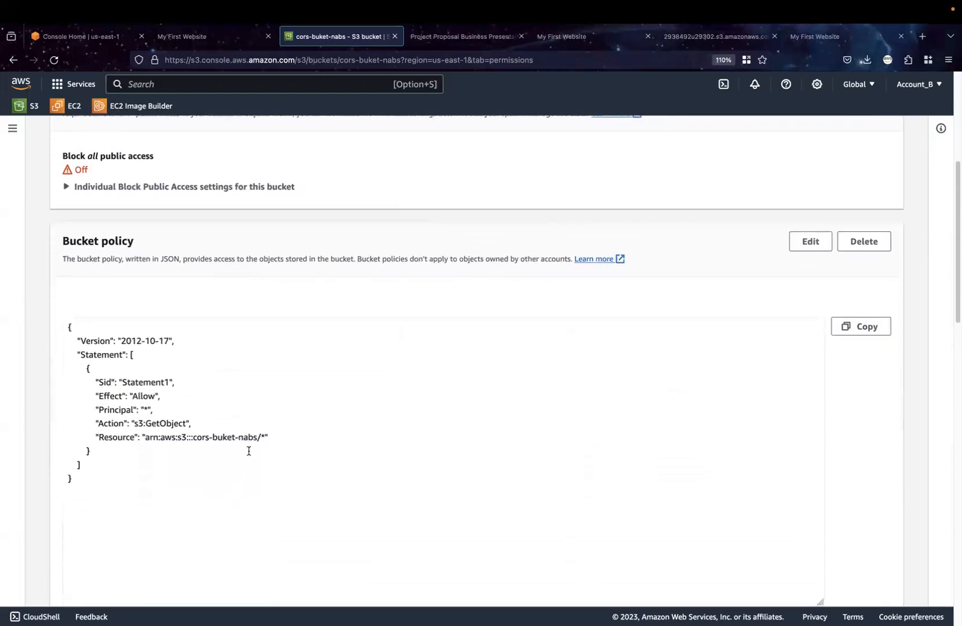
scroll(249, 451, "down", 10)
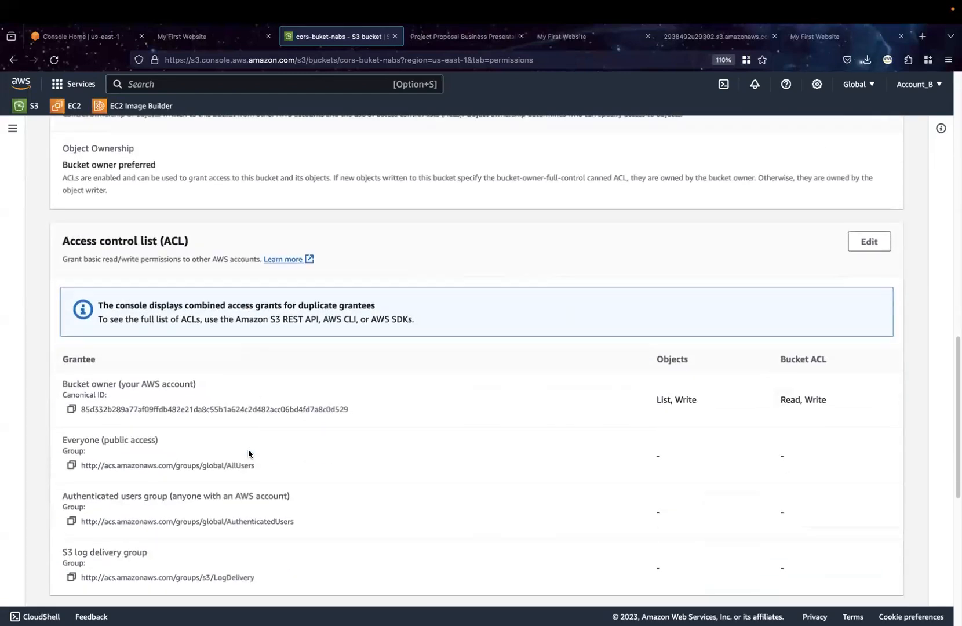
scroll(248, 454, "down", 2)
scroll(406, 361, "up", 15)
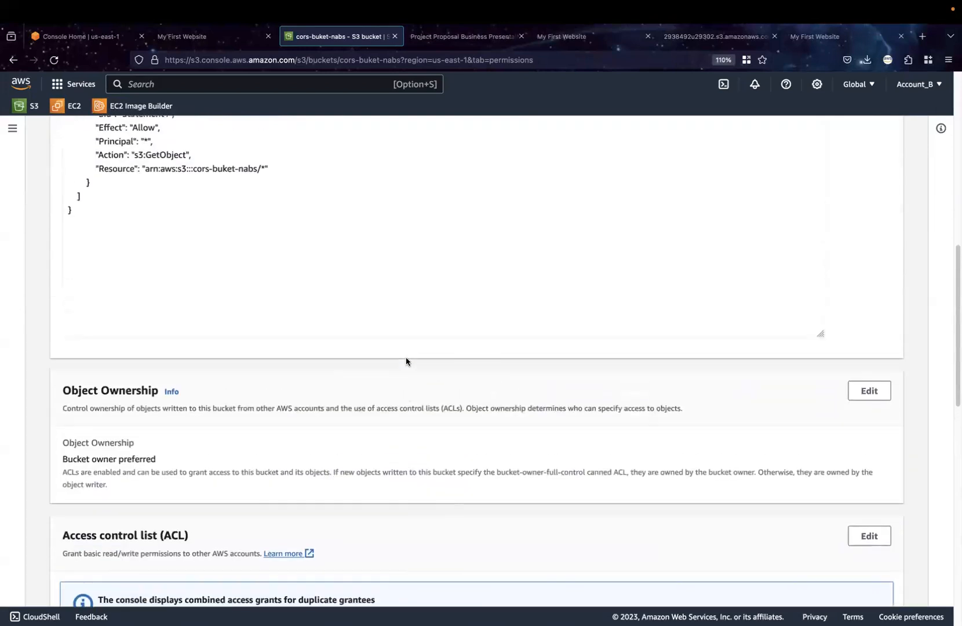
Make get.html in cors-buket-nabs publicly readable through its ACL and close the status report
scroll(256, 255, "up", 3)
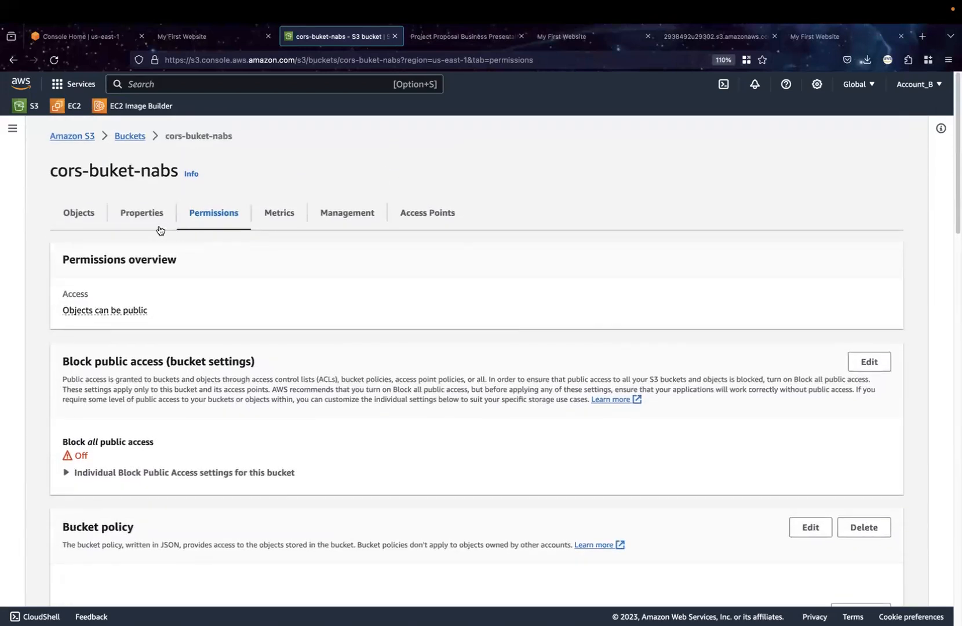
left_click(75, 219)
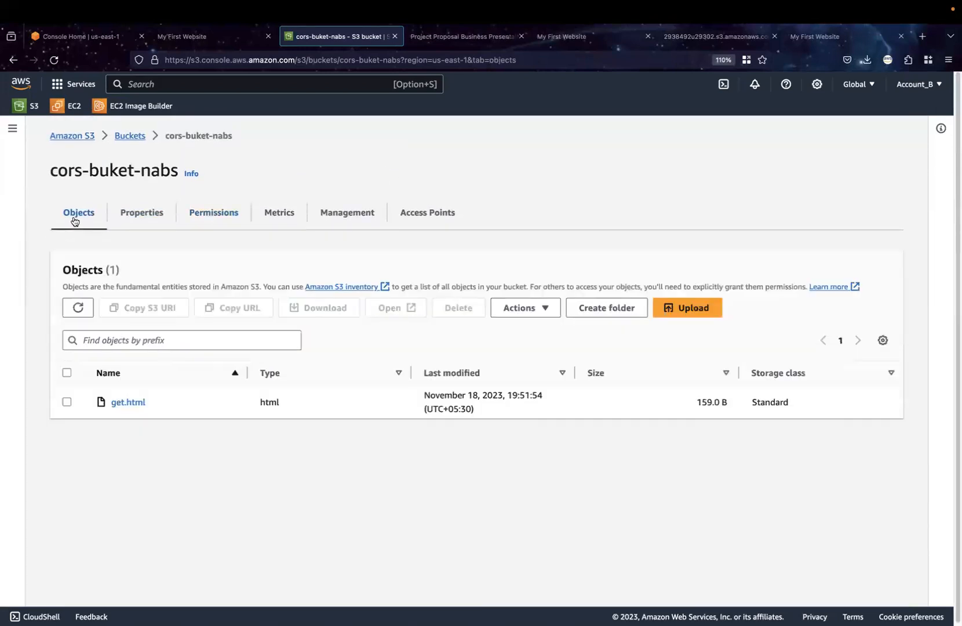
left_click(67, 402)
left_click(537, 309)
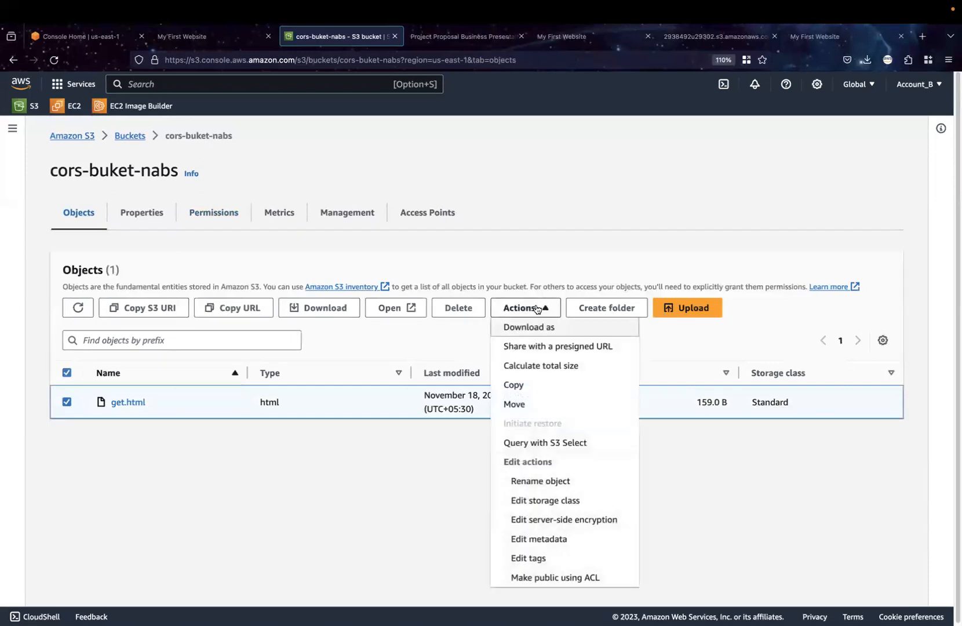
left_click(553, 579)
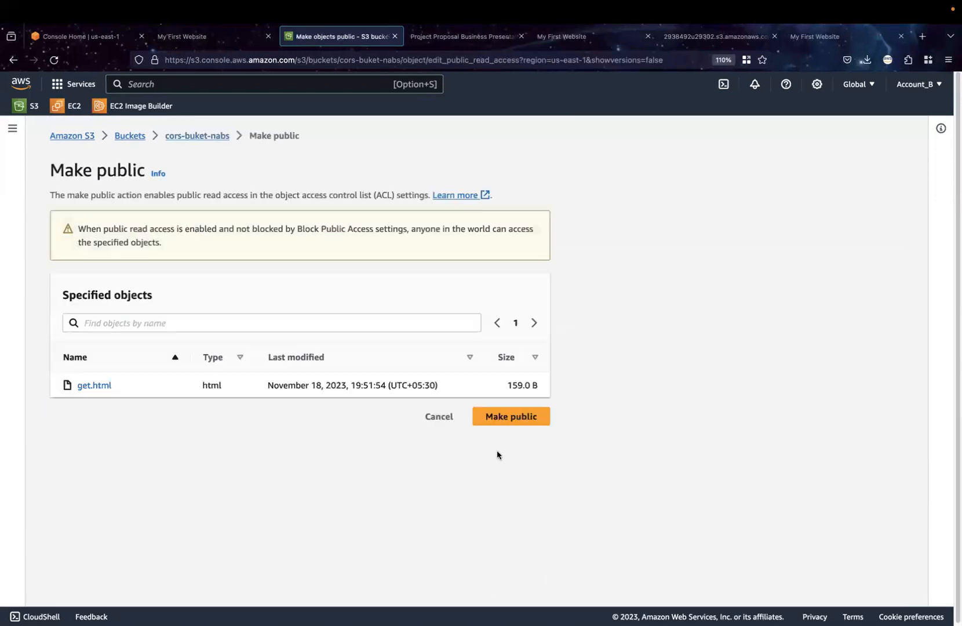
left_click(499, 418)
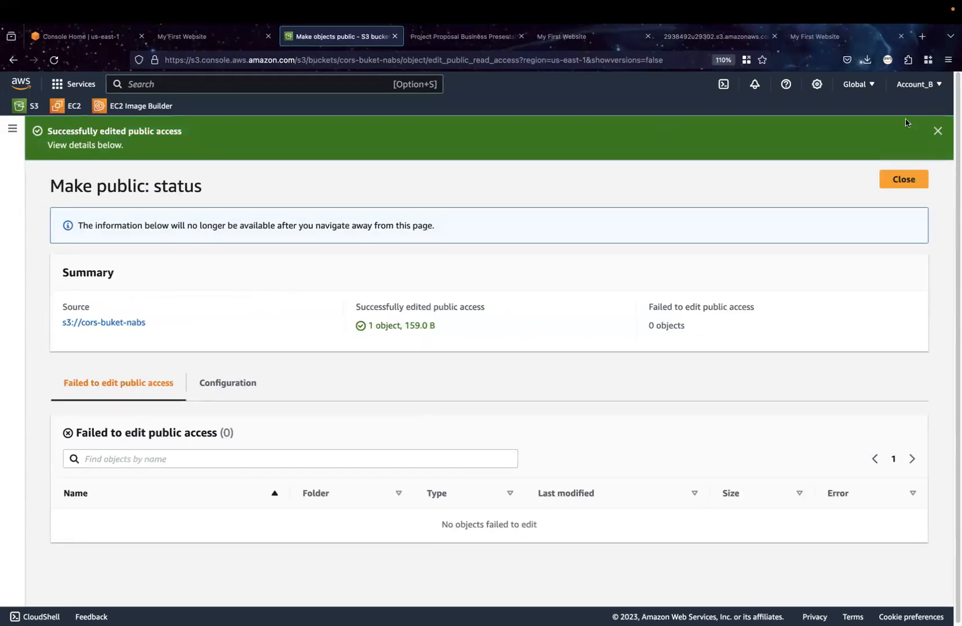
left_click(937, 132)
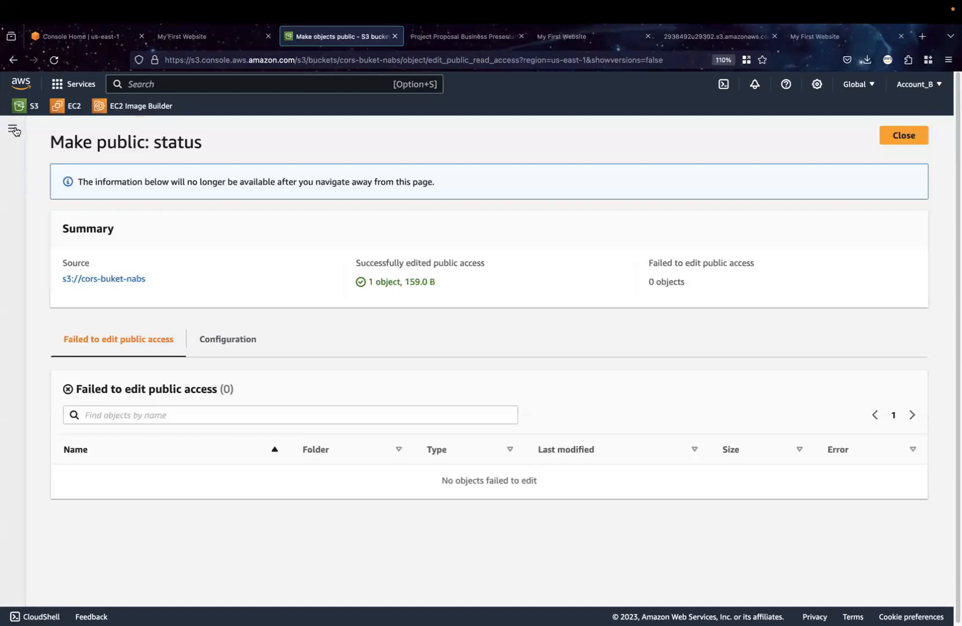
left_click(899, 144)
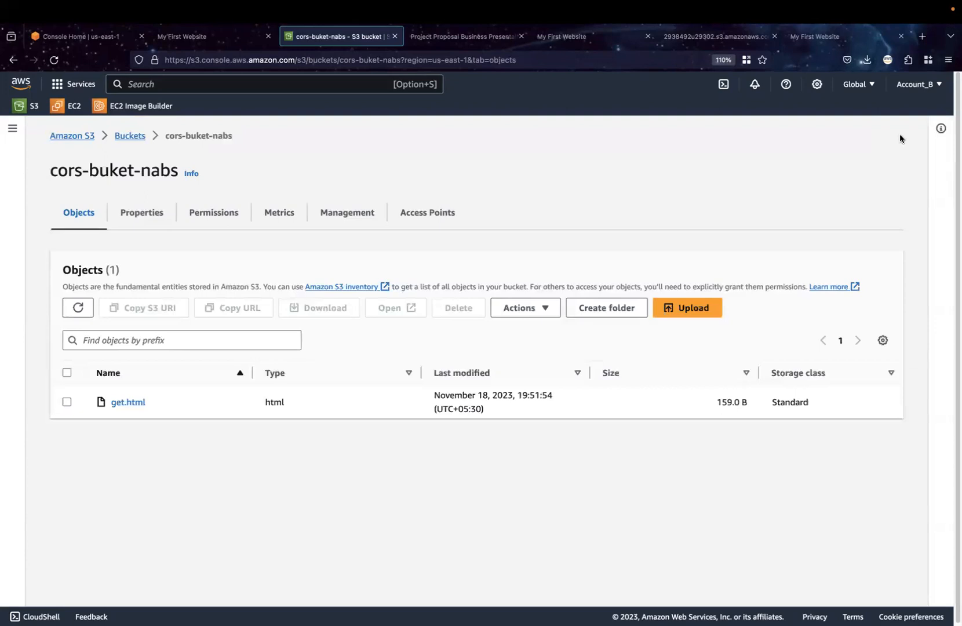
Refresh the S3 bucket list to recheck bucket access, and reload the get.html page of cors-buket-nabs several times
left_click(130, 135)
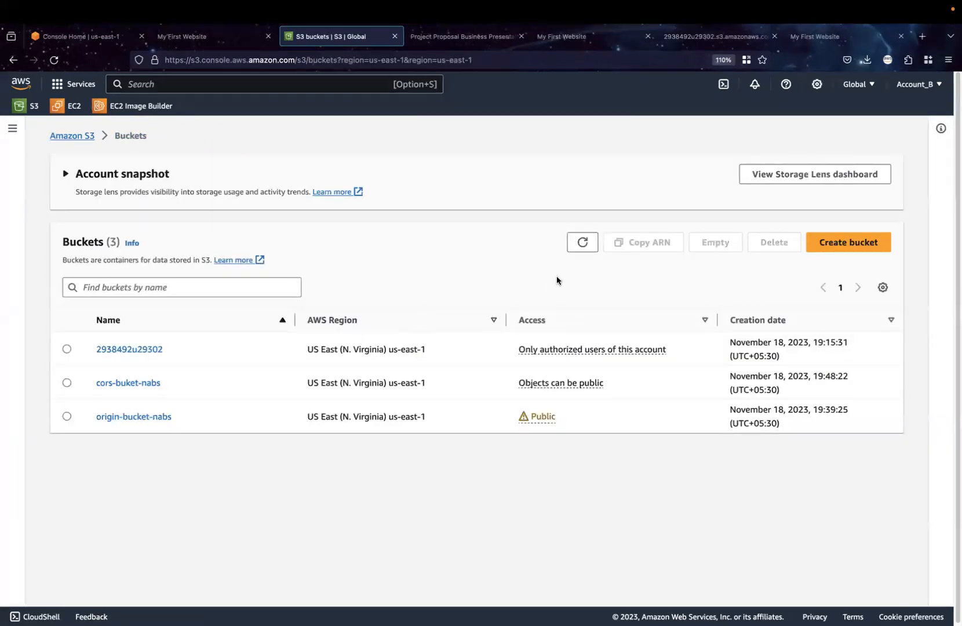
left_click(575, 251)
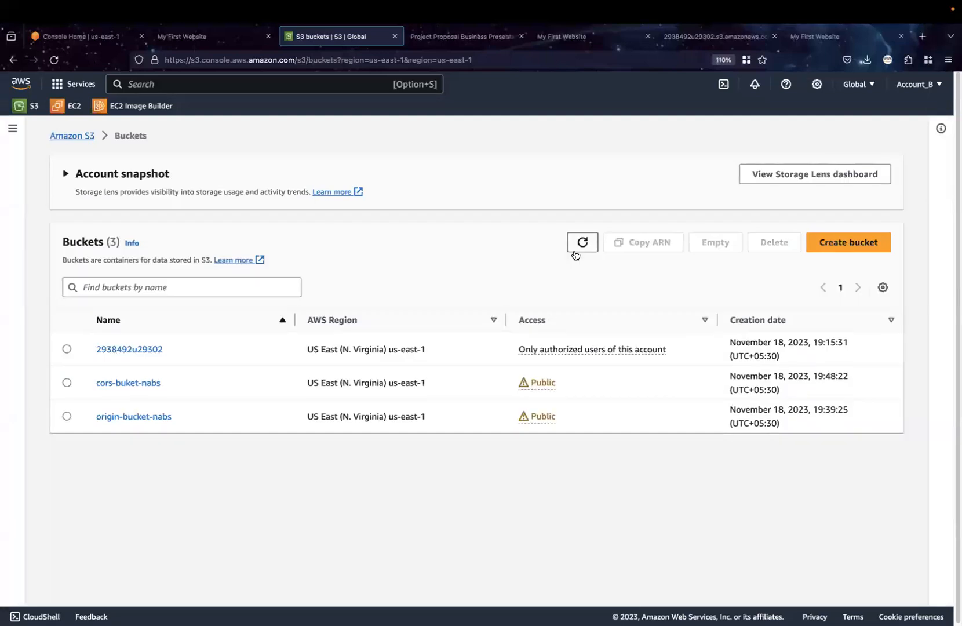
left_click(470, 38)
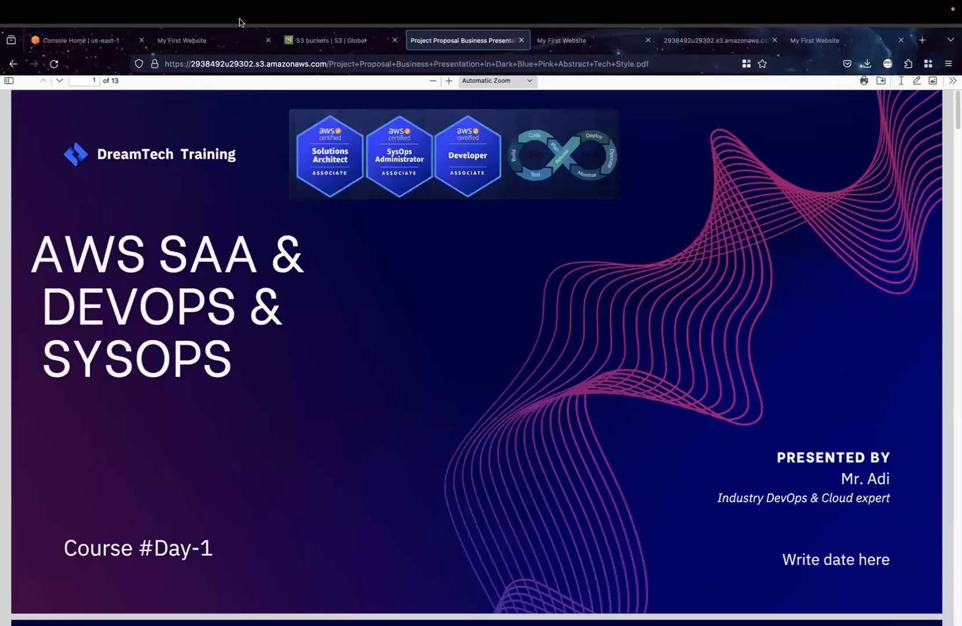
left_click(188, 38)
left_click(53, 60)
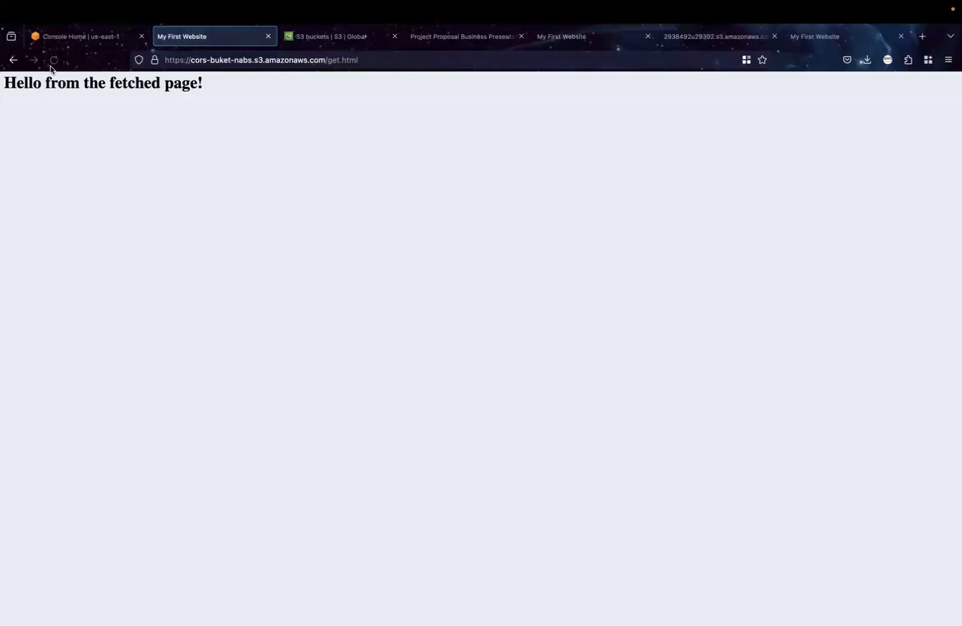
left_click(51, 66)
left_click(51, 67)
left_click(51, 68)
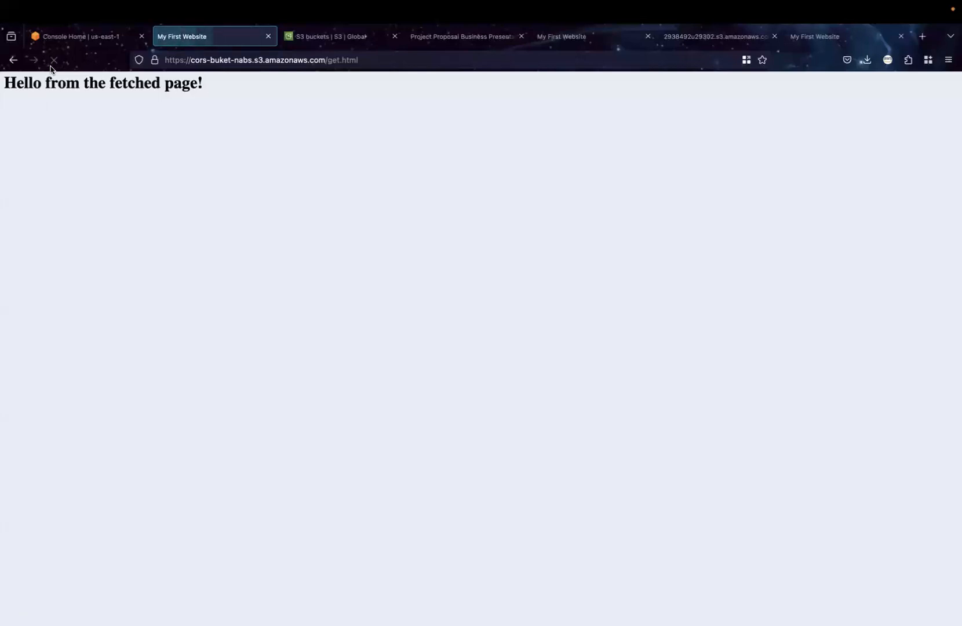
left_click(51, 67)
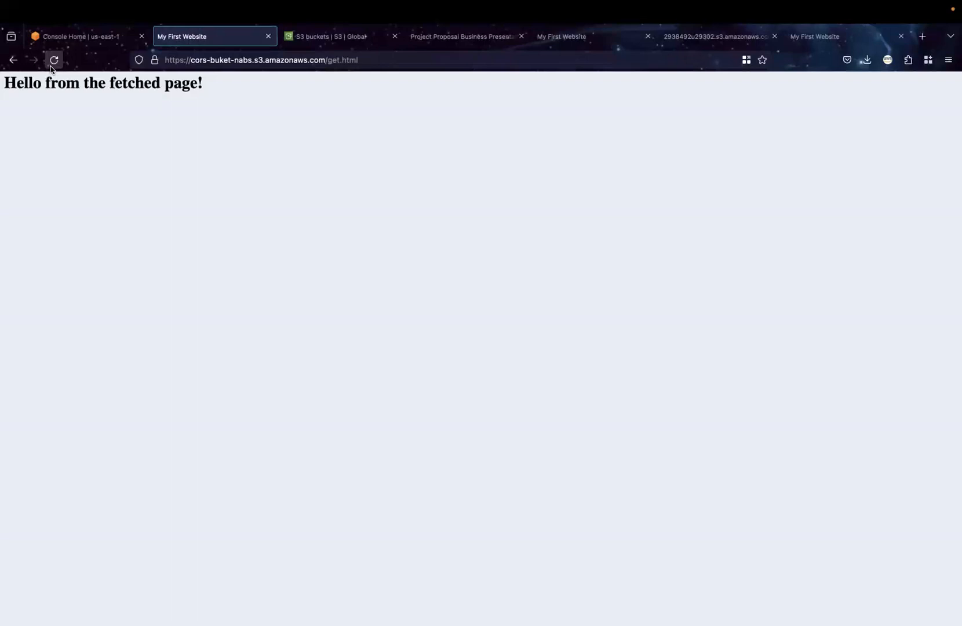
Check the JSON CORS policy template in the Word document and open the CORS configuration of cors-buket-nabs for editing
left_click(344, 48)
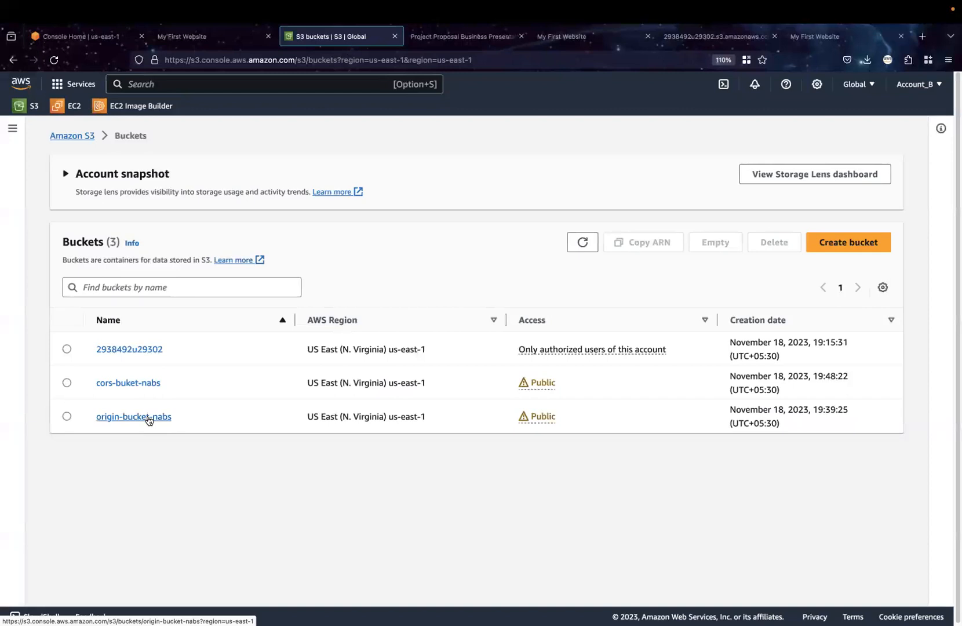
left_click(144, 385)
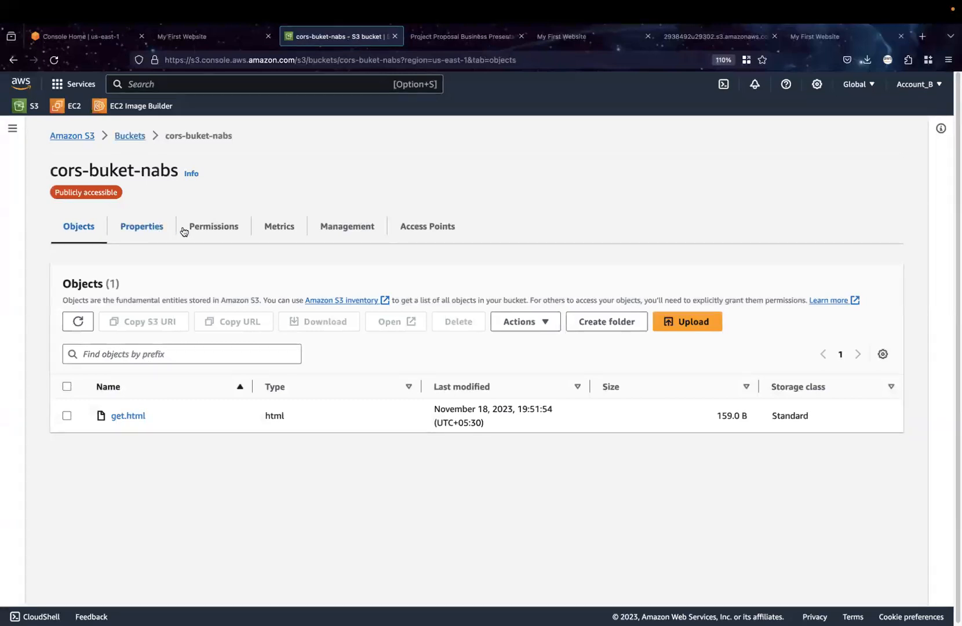
left_click(638, 608)
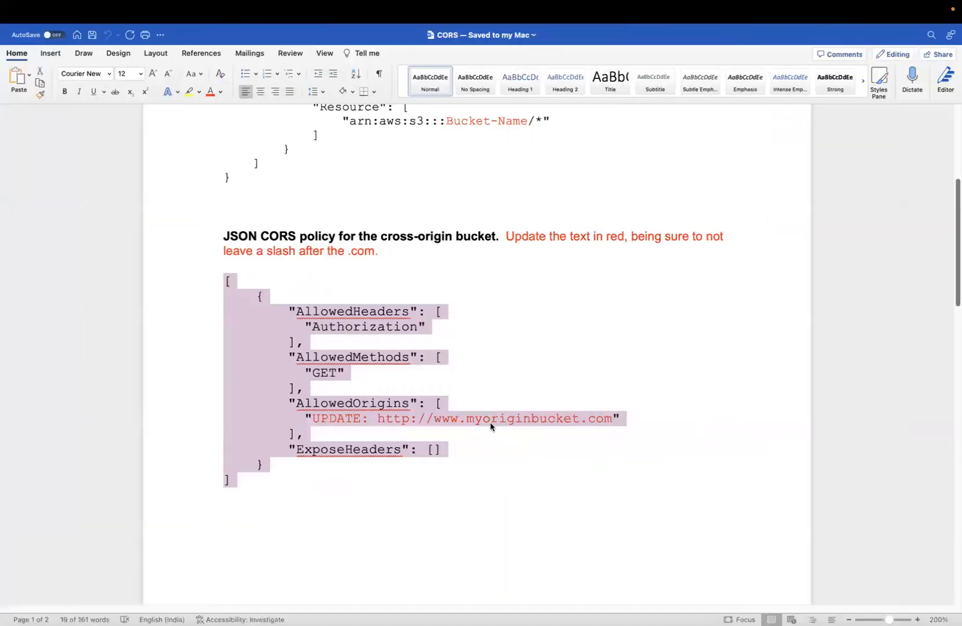
left_click(491, 419)
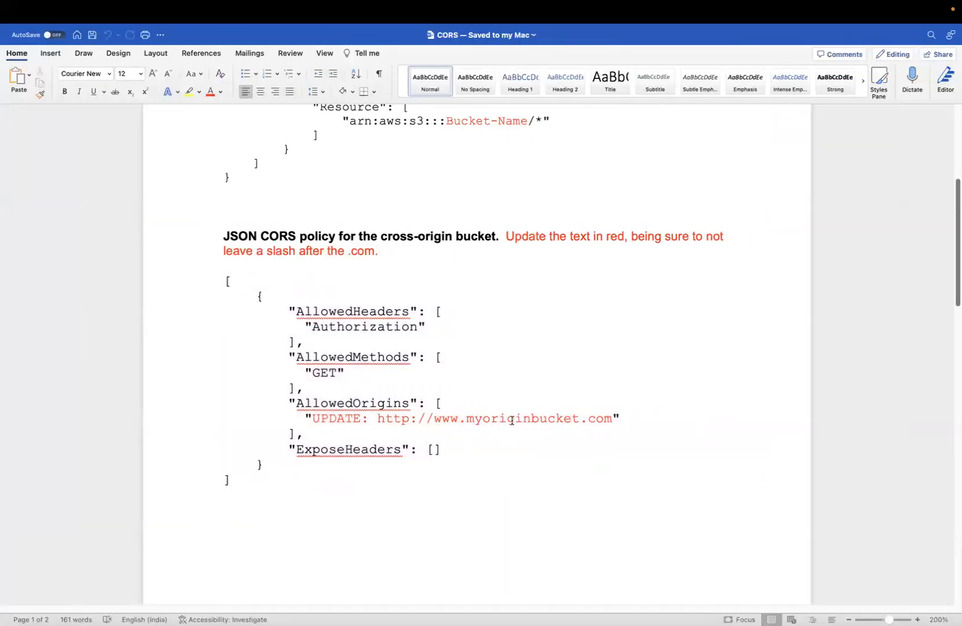
key("ctrl+Left")
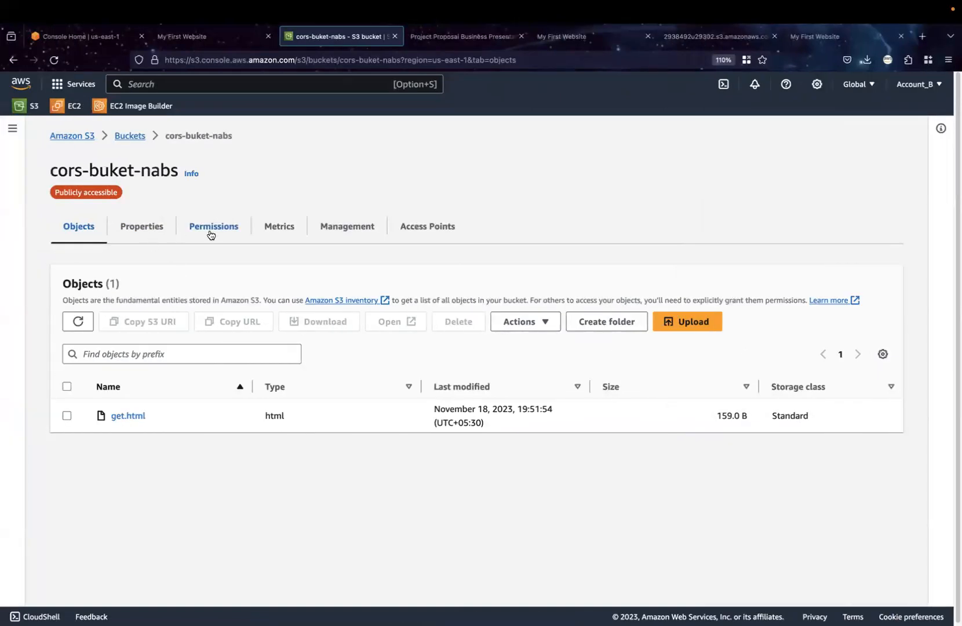
left_click(214, 230)
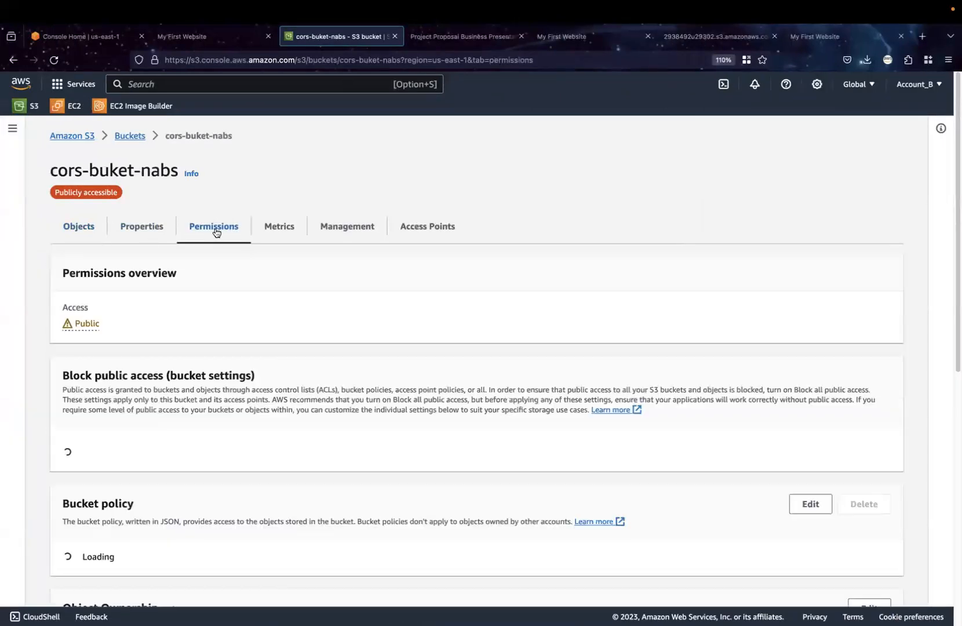
scroll(576, 491, "down", 15)
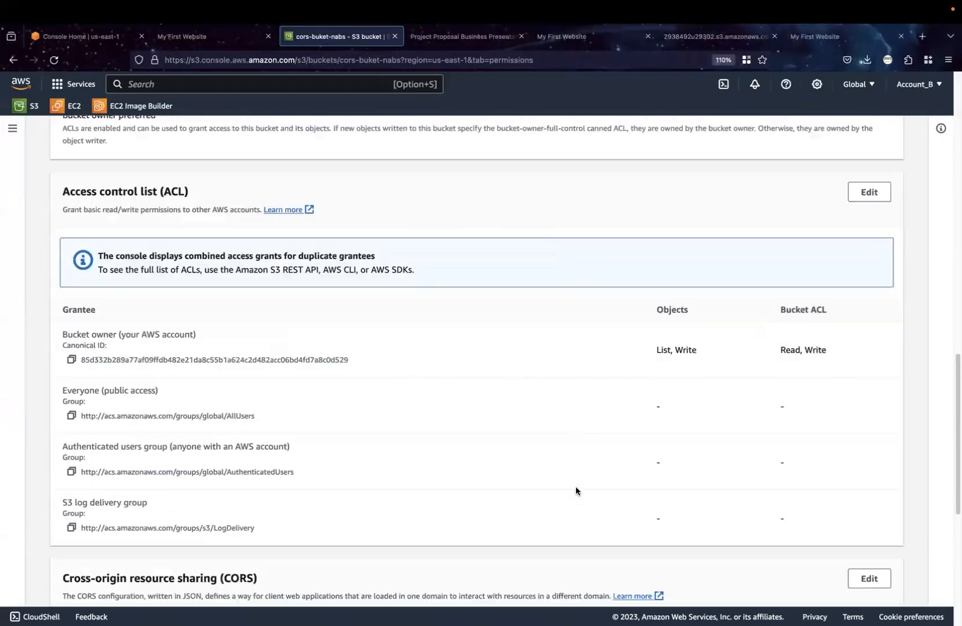
scroll(575, 490, "down", 5)
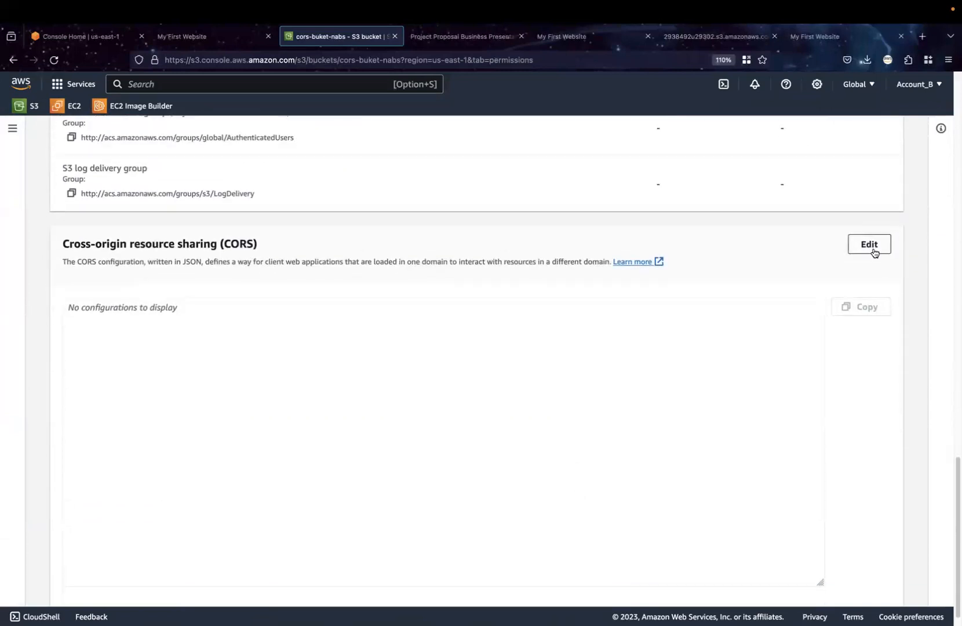
left_click(873, 250)
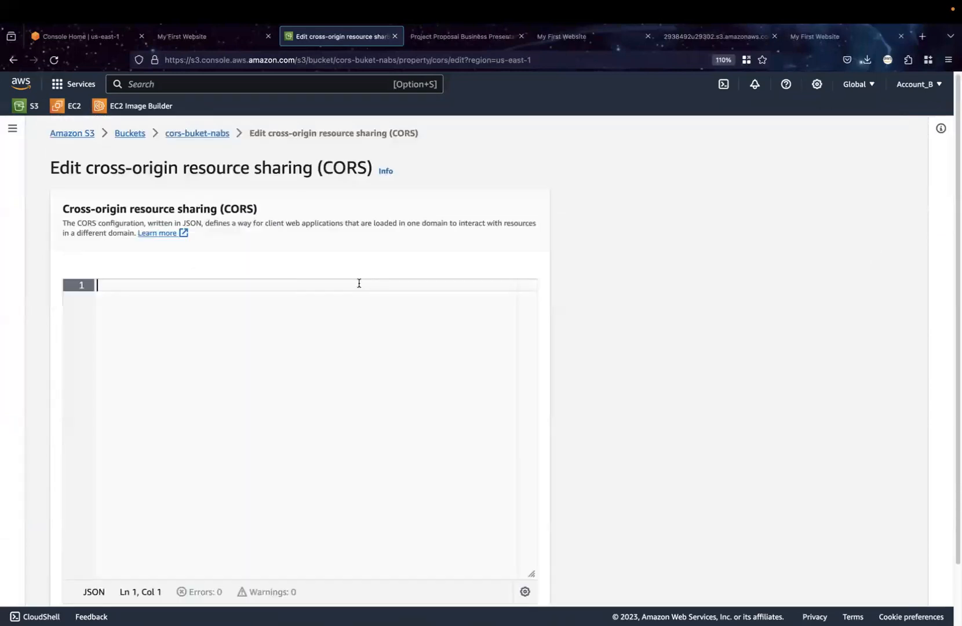
Copy the whole JSON CORS policy from the Word document into the CORS editor of cors-buket-nabs
key("ctrl+Right")
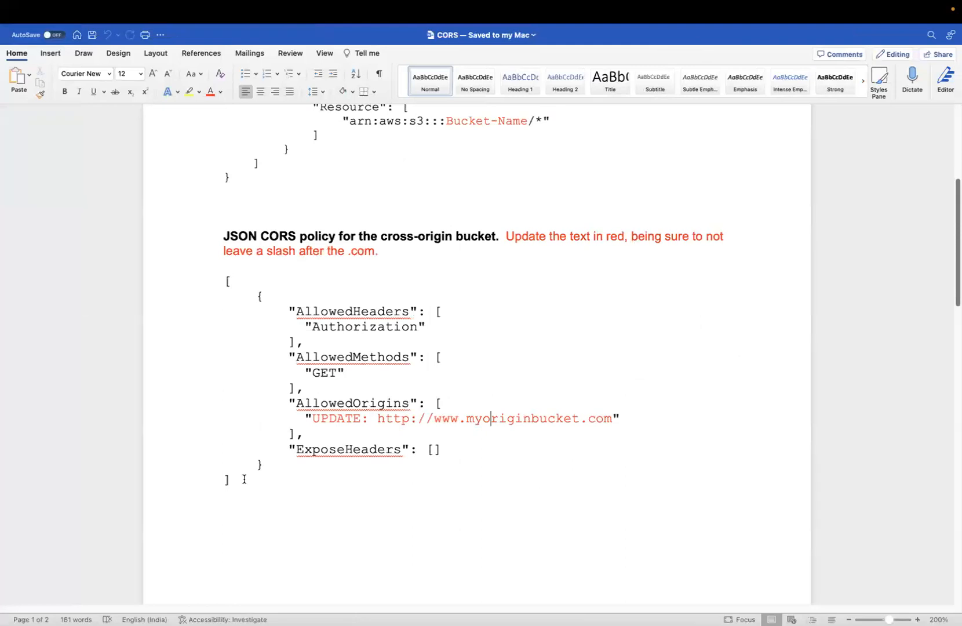
left_click_drag(243, 478, 226, 285)
key("super+c")
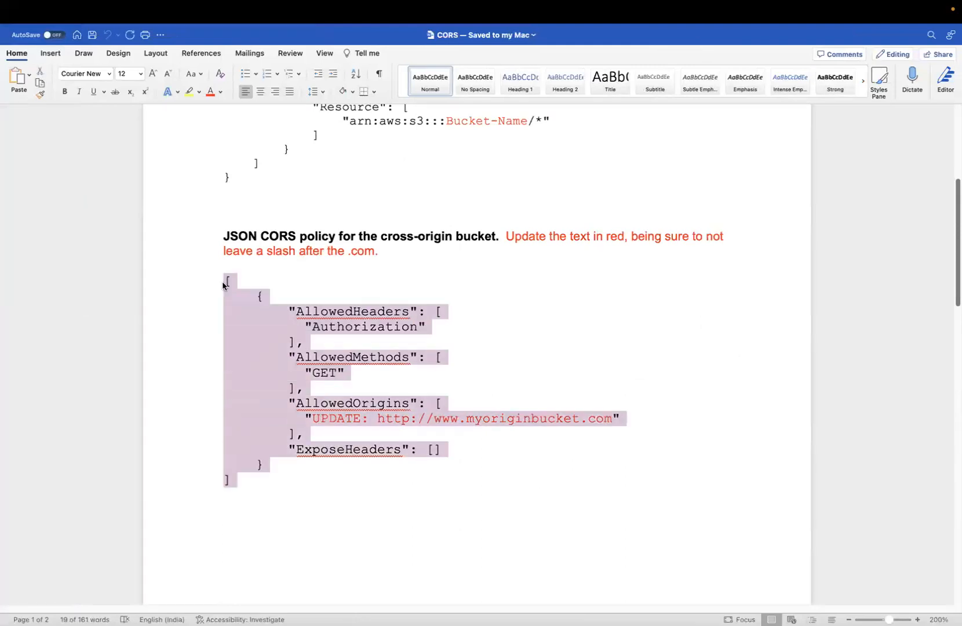
key("ctrl+Left")
key("super+v")
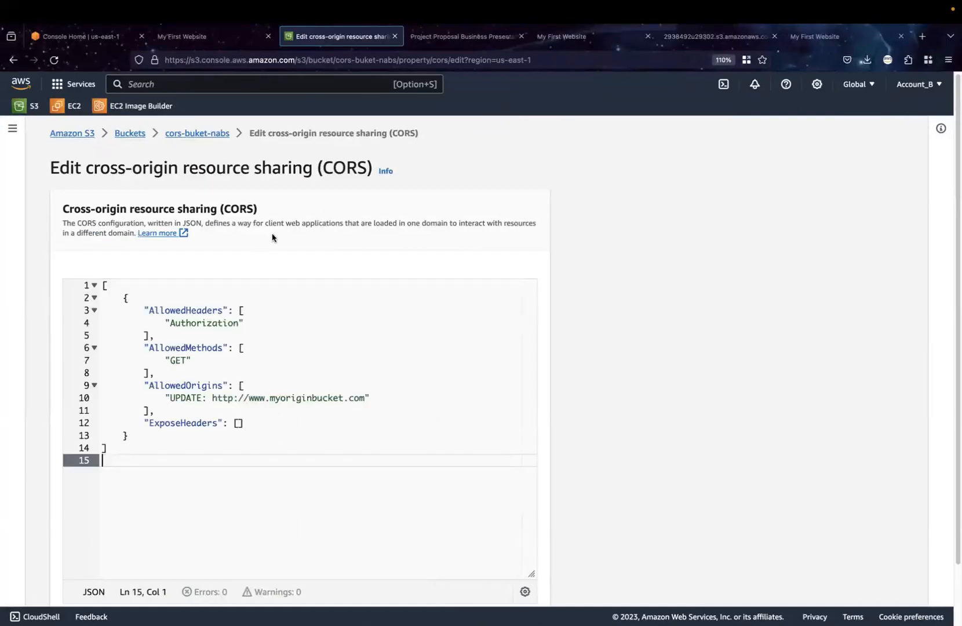
left_click(97, 43)
left_click(105, 254)
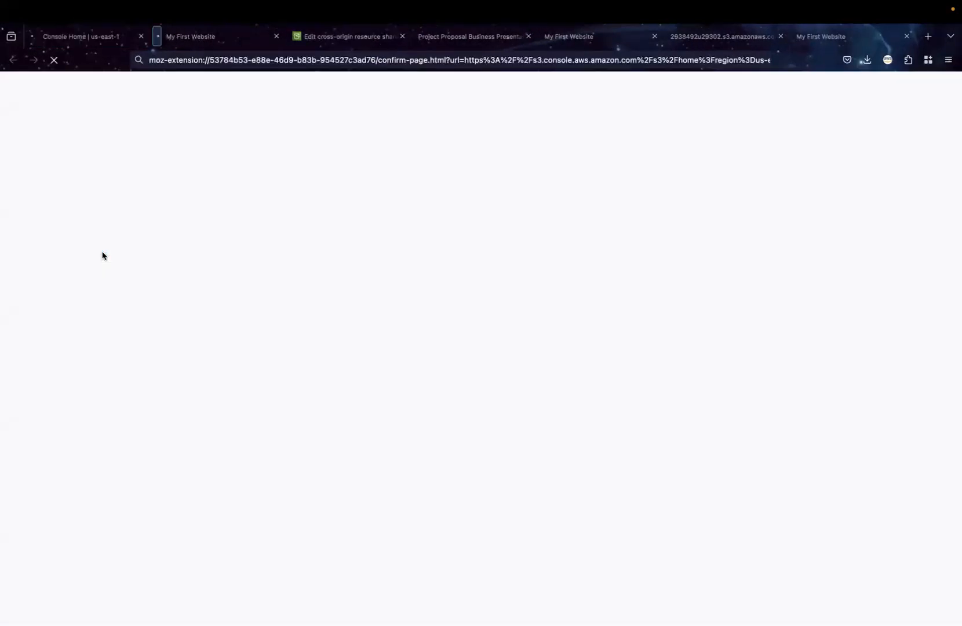
left_click(371, 430)
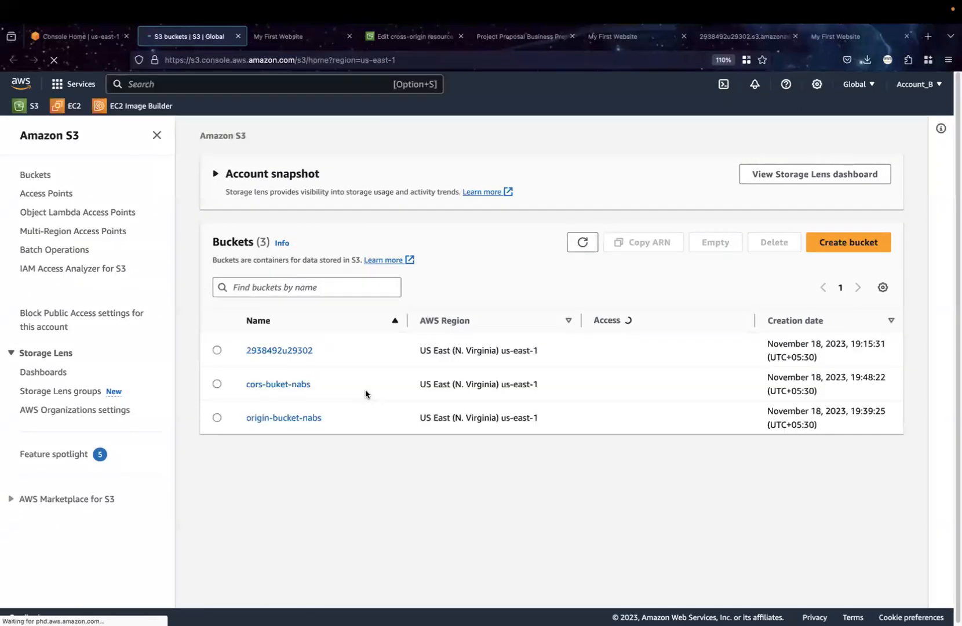
left_click(297, 419)
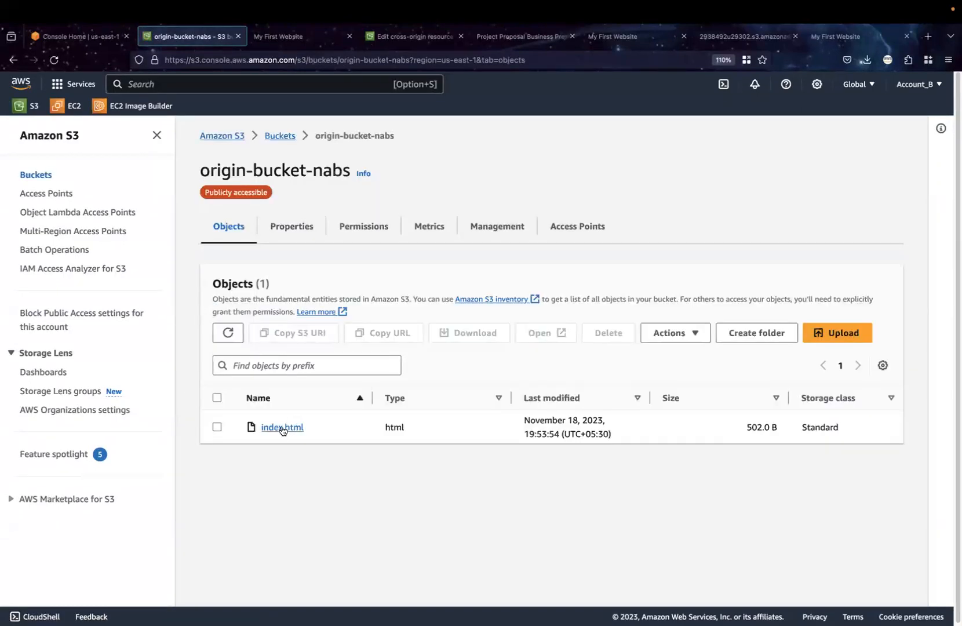
left_click(282, 429)
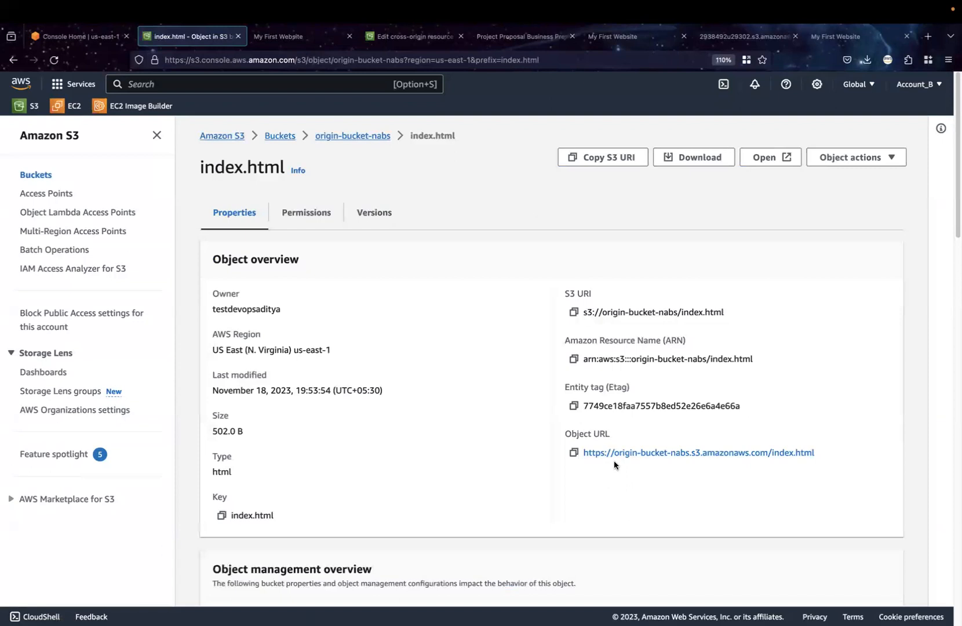
left_click(616, 454)
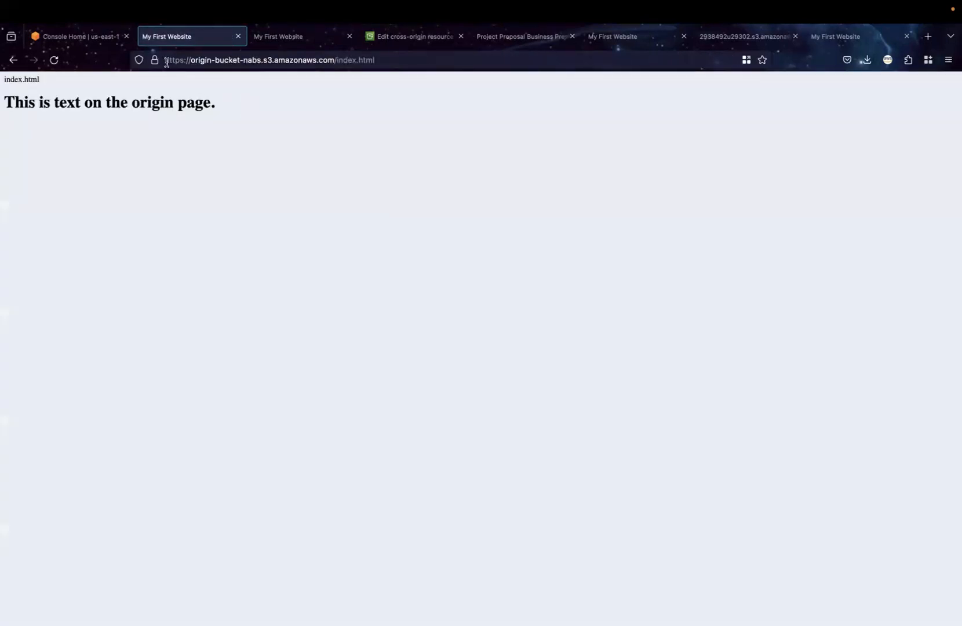
left_click_drag(166, 62, 358, 60)
key("super+c")
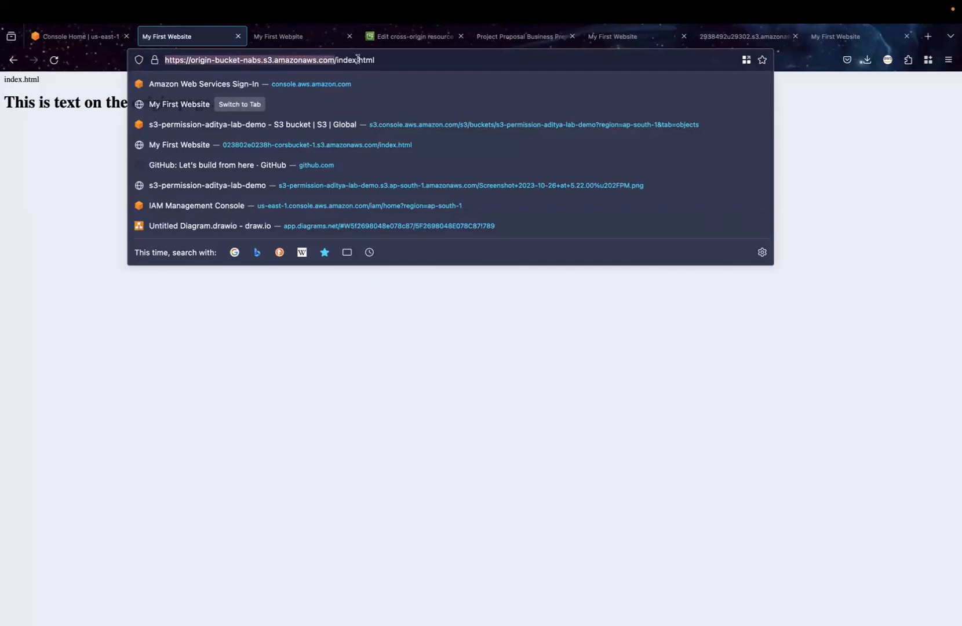
left_click(409, 37)
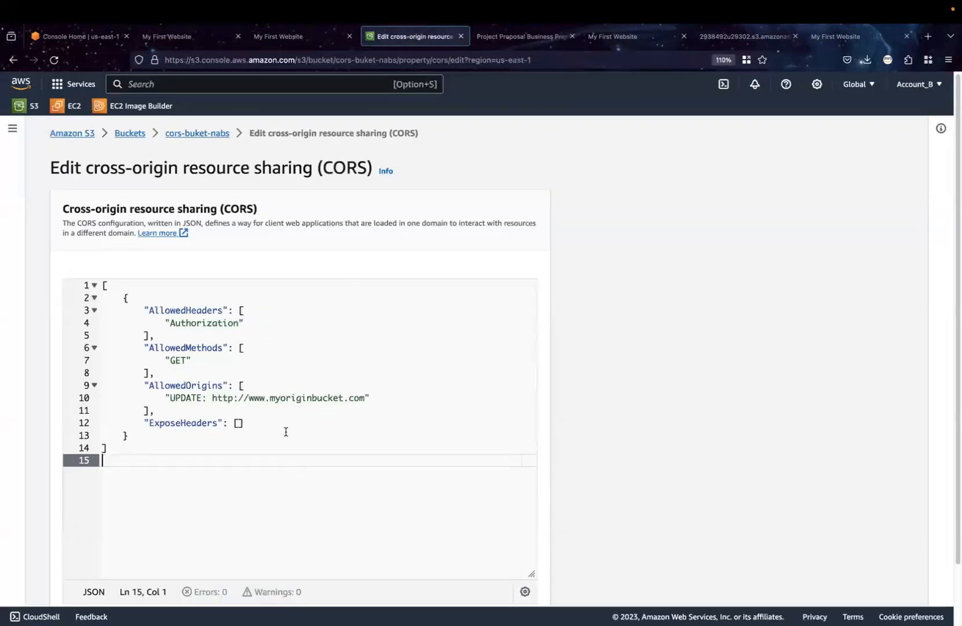
left_click_drag(171, 399, 365, 399)
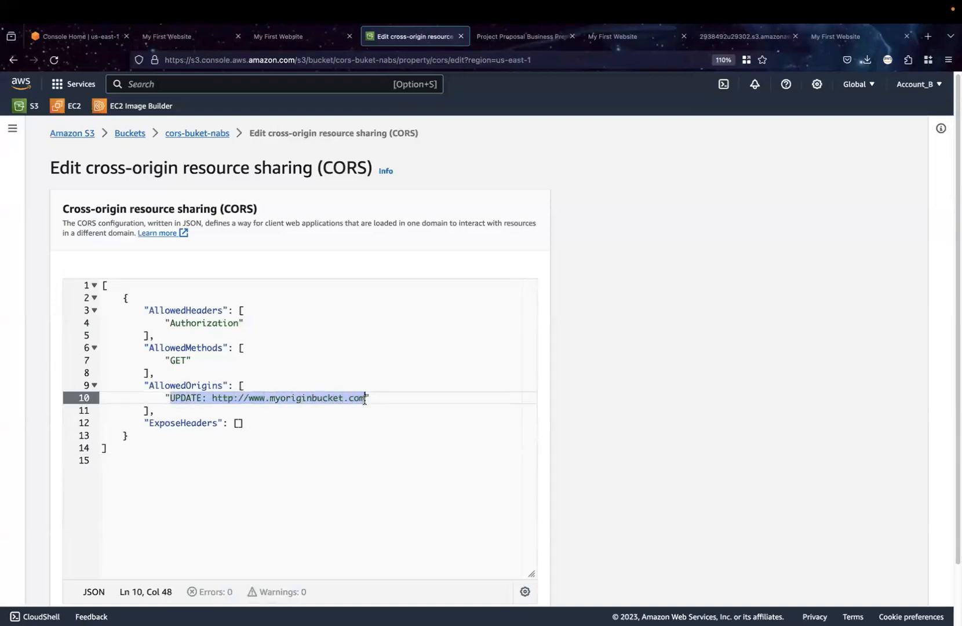
key("super+v")
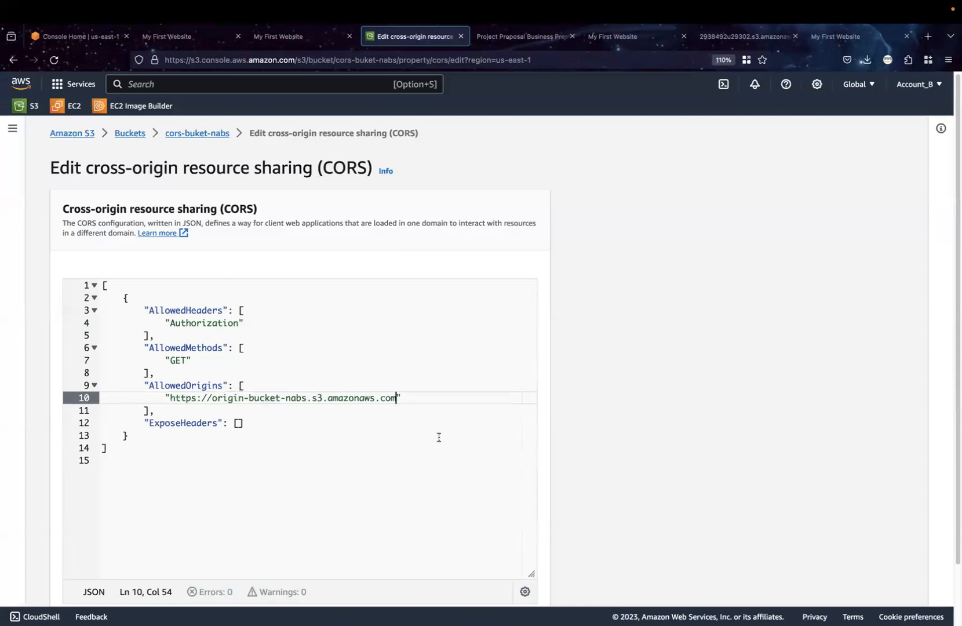
scroll(439, 437, "down", 2)
left_click(493, 576)
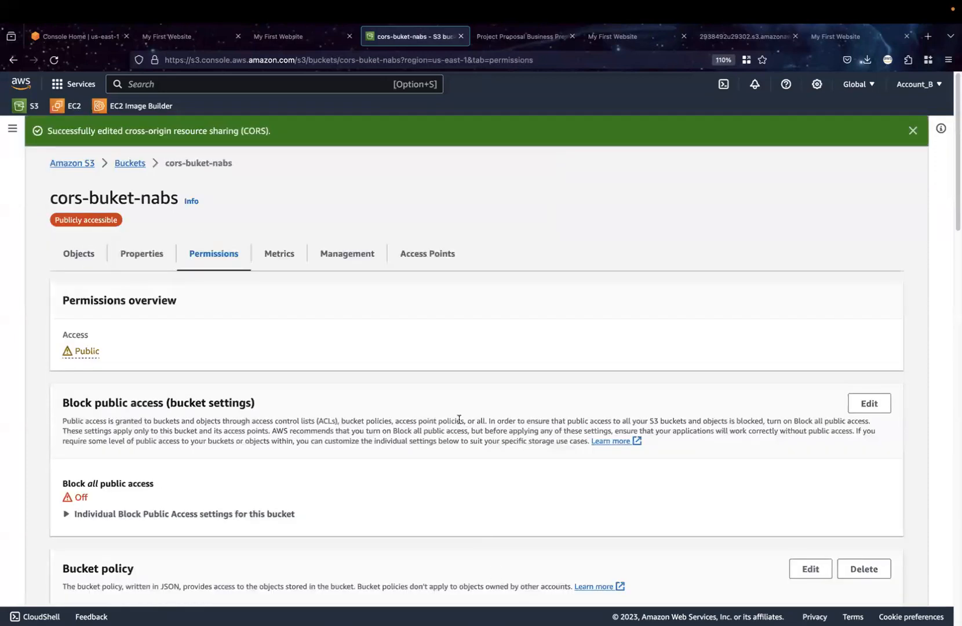
Delete the whole CORS policy of origin-bucket-nabs and save the empty configuration
left_click(126, 168)
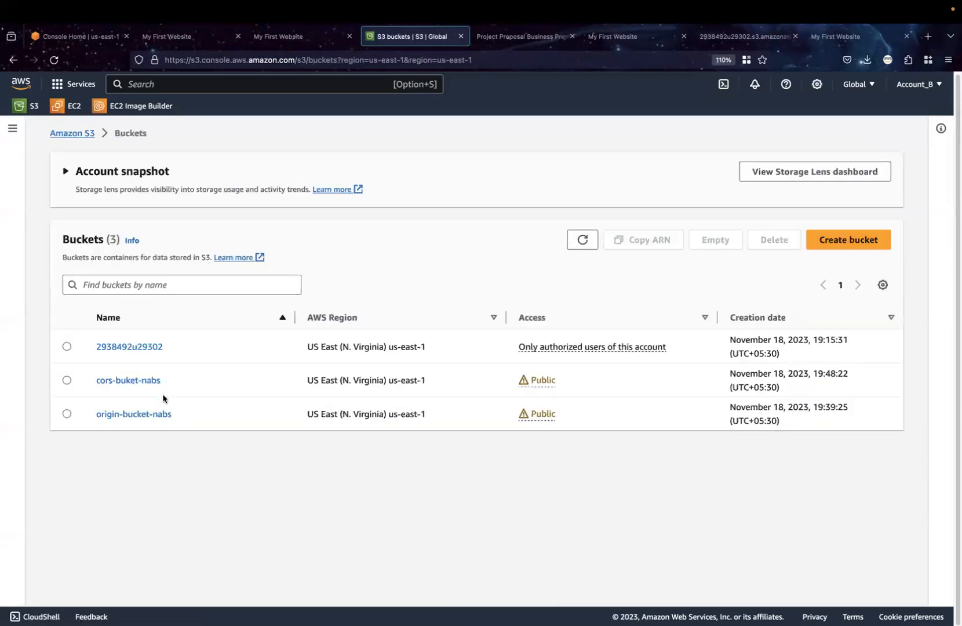
left_click(144, 419)
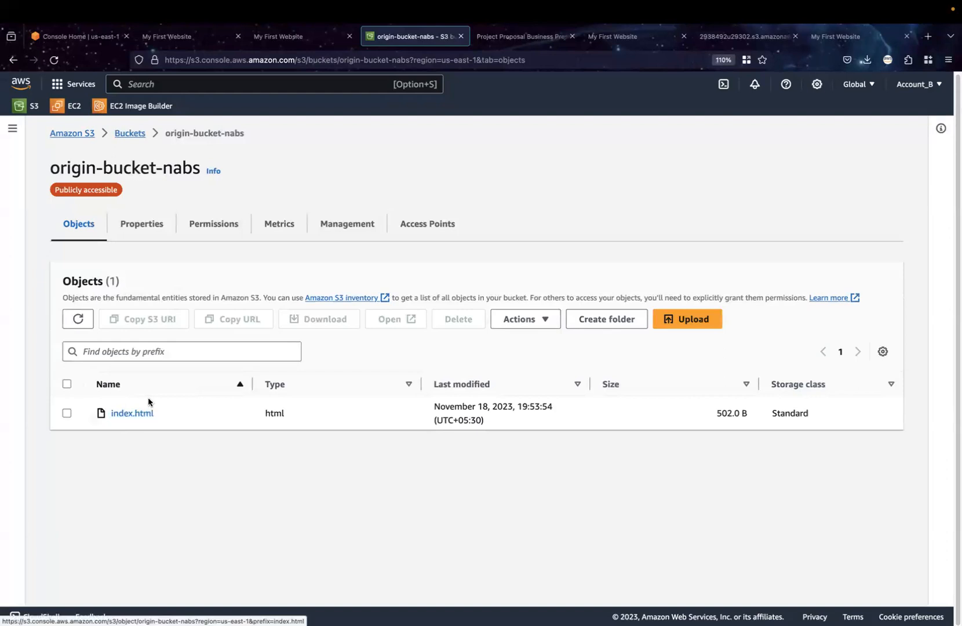
left_click(209, 232)
scroll(289, 474, "down", 10)
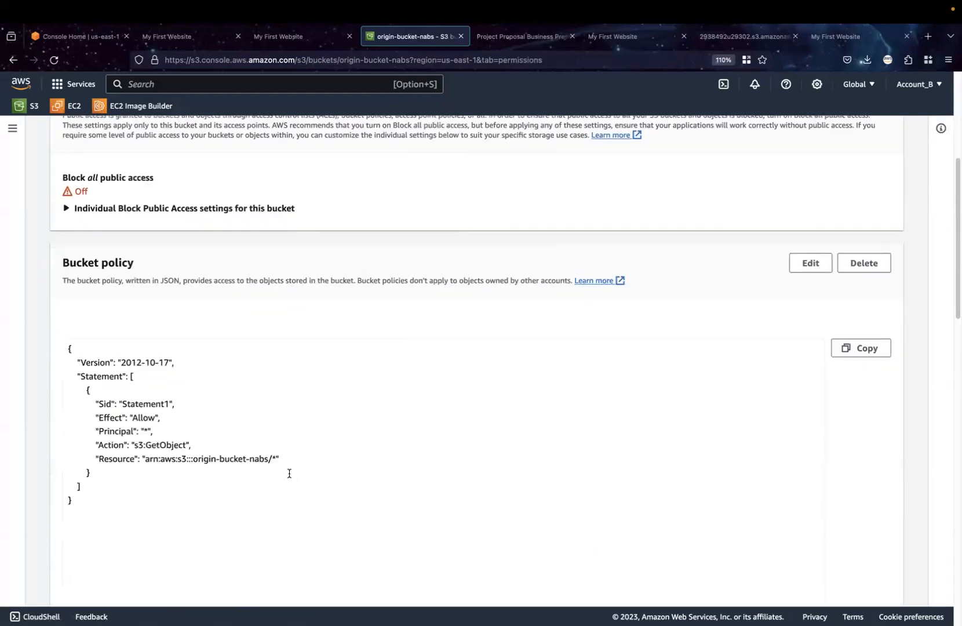
scroll(290, 474, "down", 10)
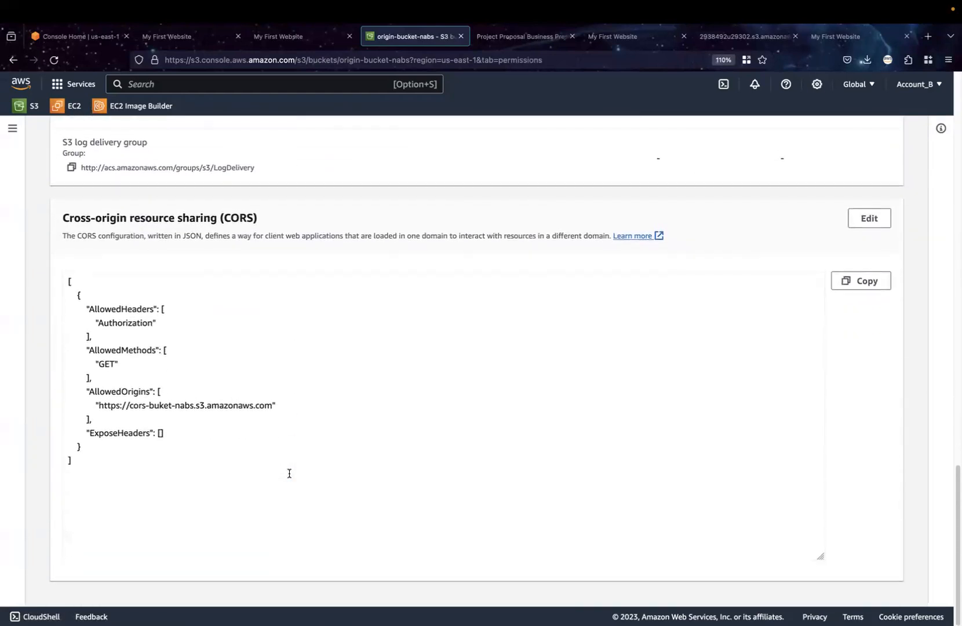
left_click(868, 219)
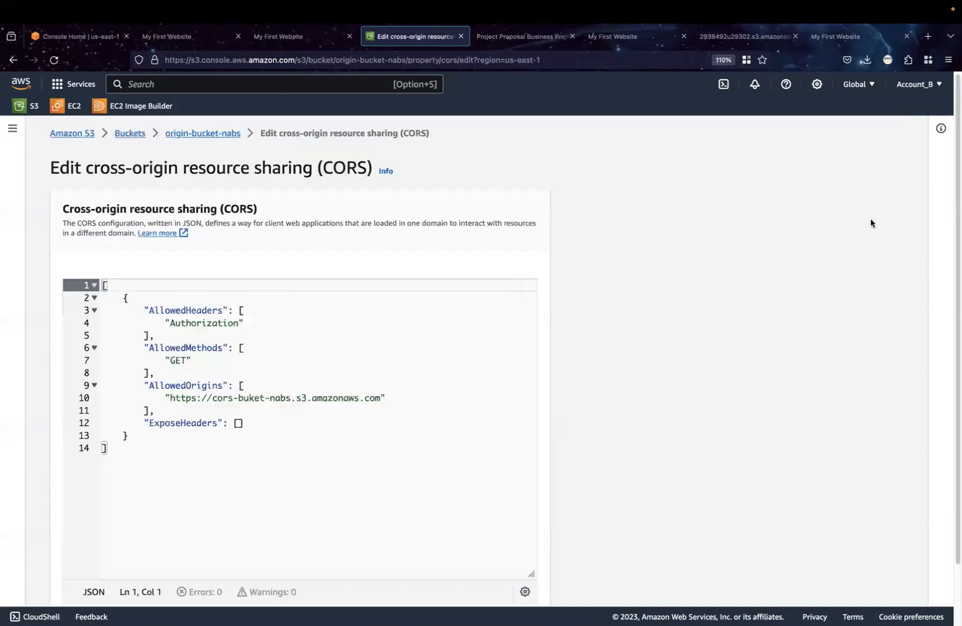
left_click(143, 460)
key("super+a")
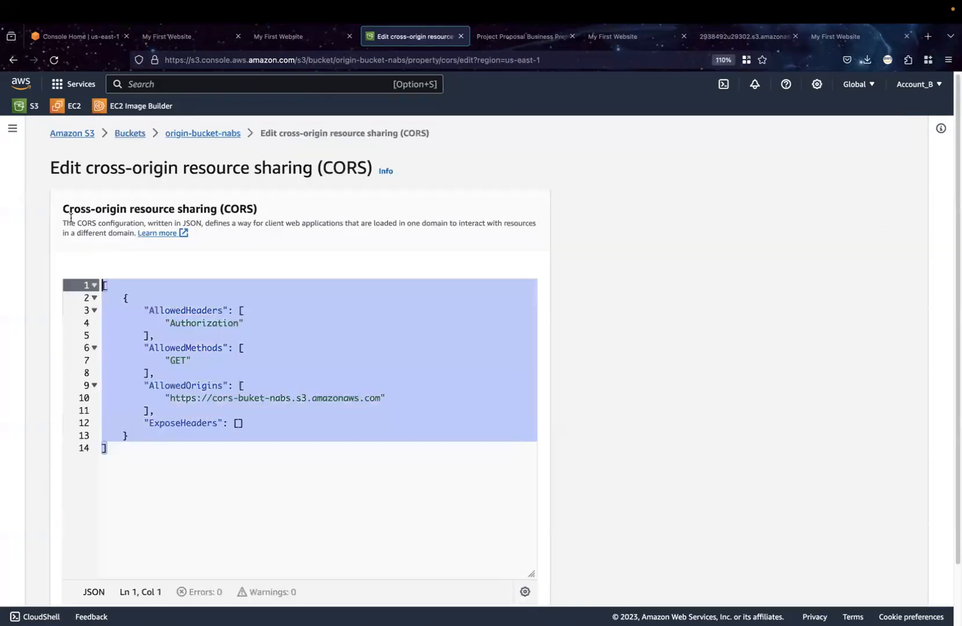
key("BackSpace")
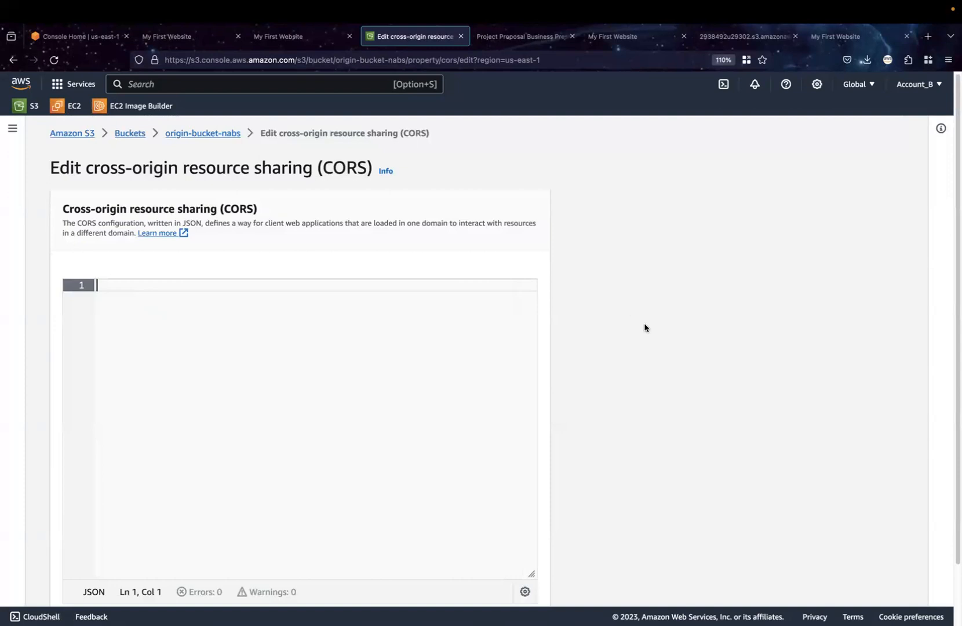
scroll(655, 359, "down", 2)
left_click(512, 580)
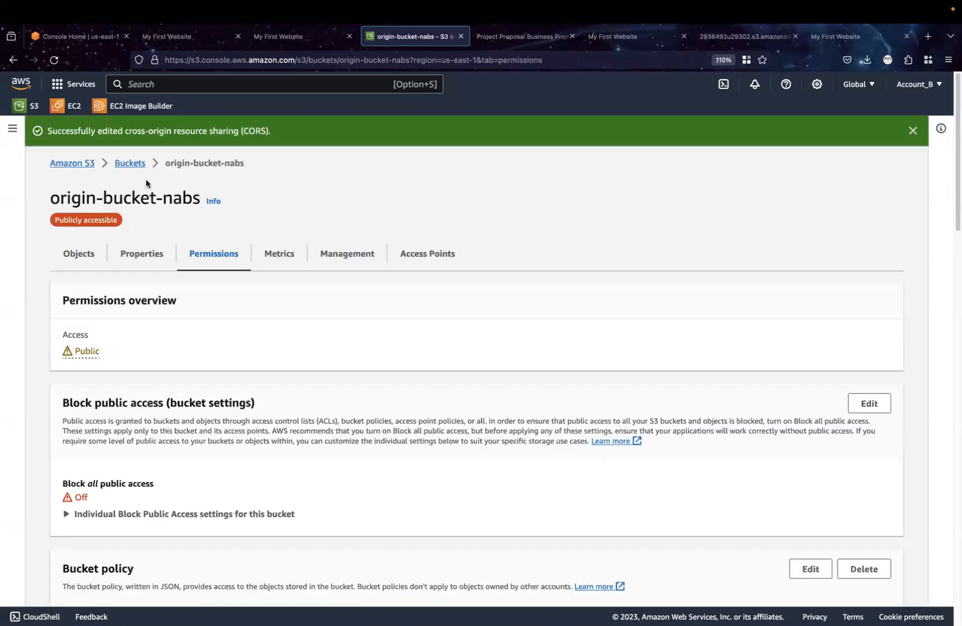
Copy the object URL of index.html in origin-bucket-nabs and load it in the already open origin page
left_click(130, 164)
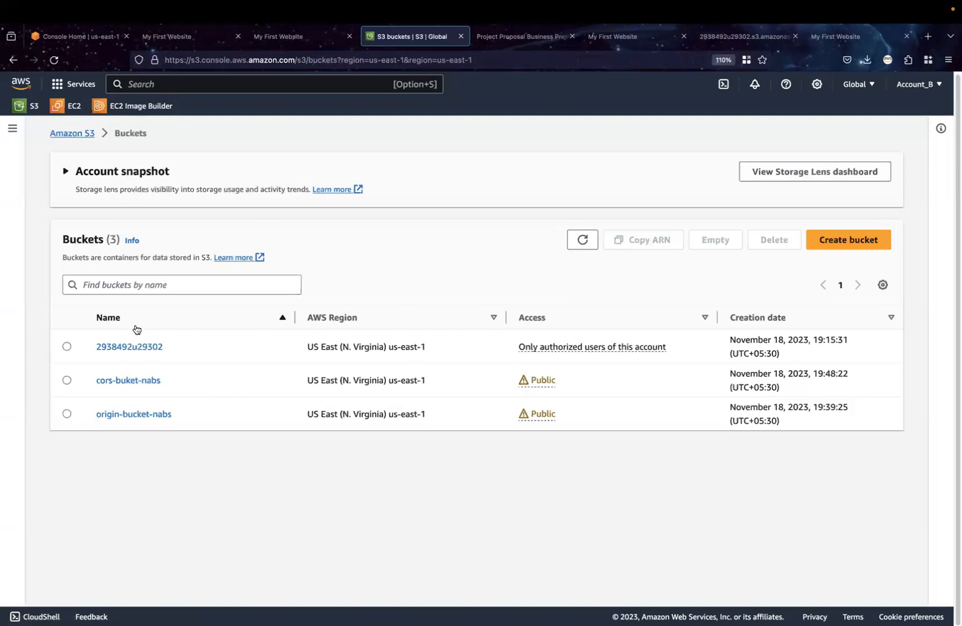
left_click(136, 415)
left_click(139, 419)
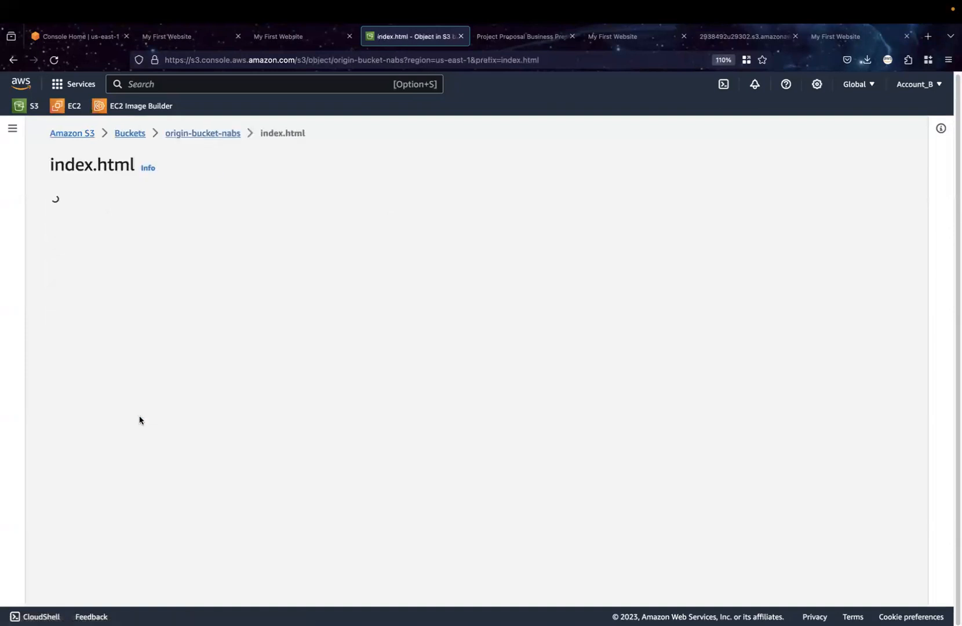
left_click(499, 452)
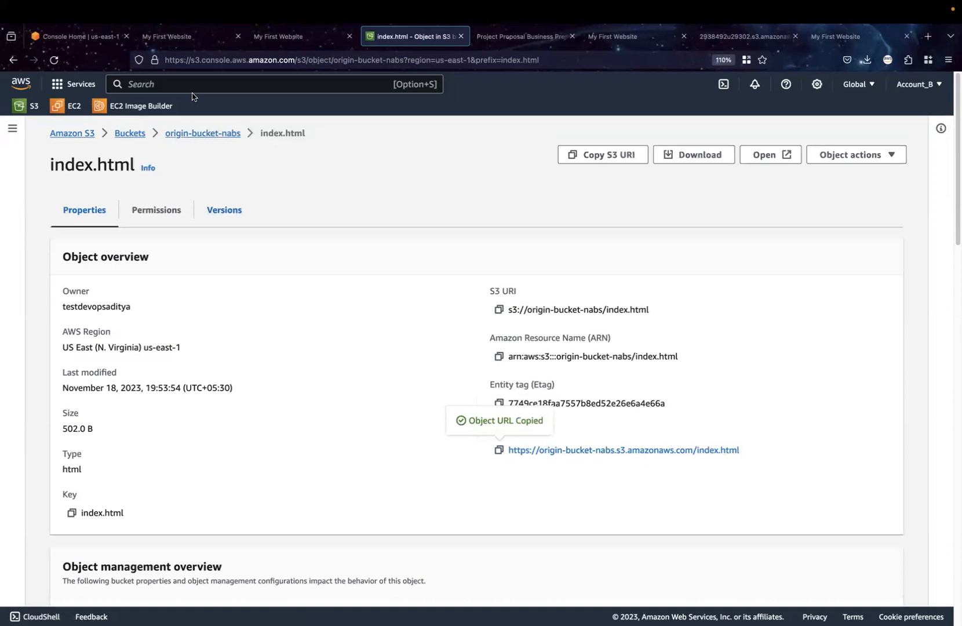
left_click(171, 41)
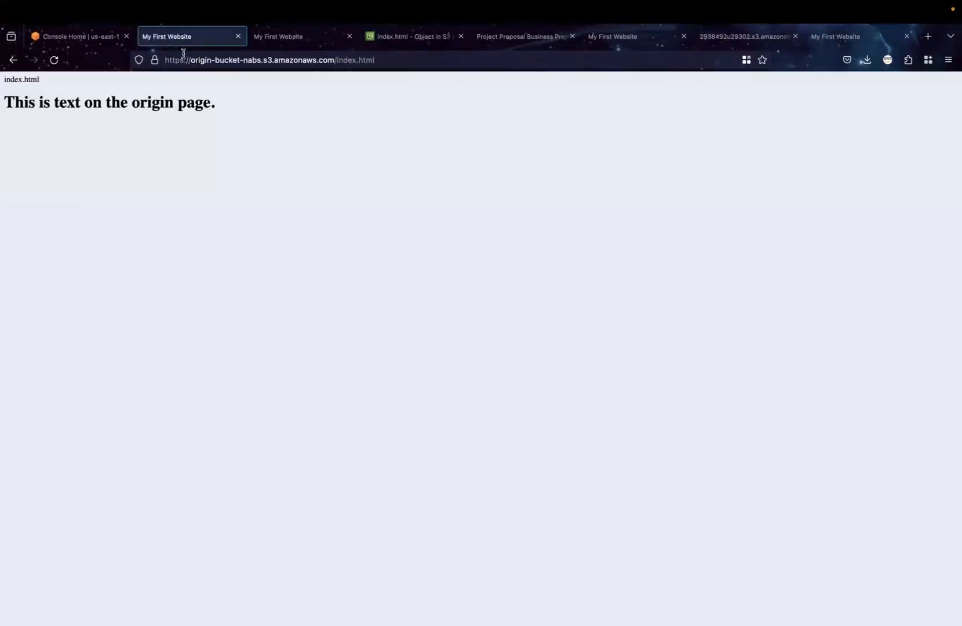
left_click(183, 58)
key("super+v")
key("Return")
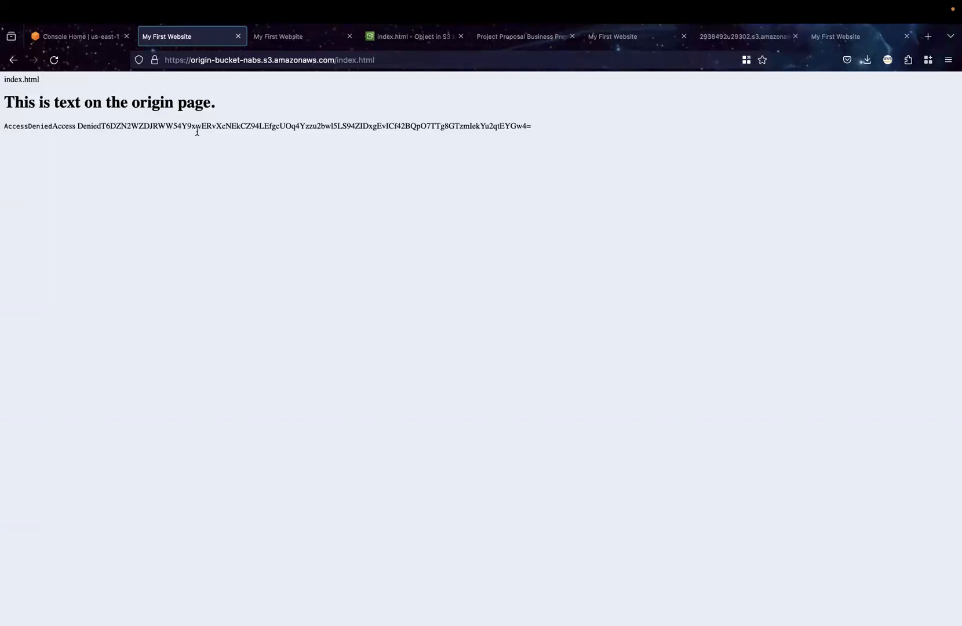
Switch to VS Code and check the fetch URL in index.html against the output of the origin page
mouse_move(481, 625)
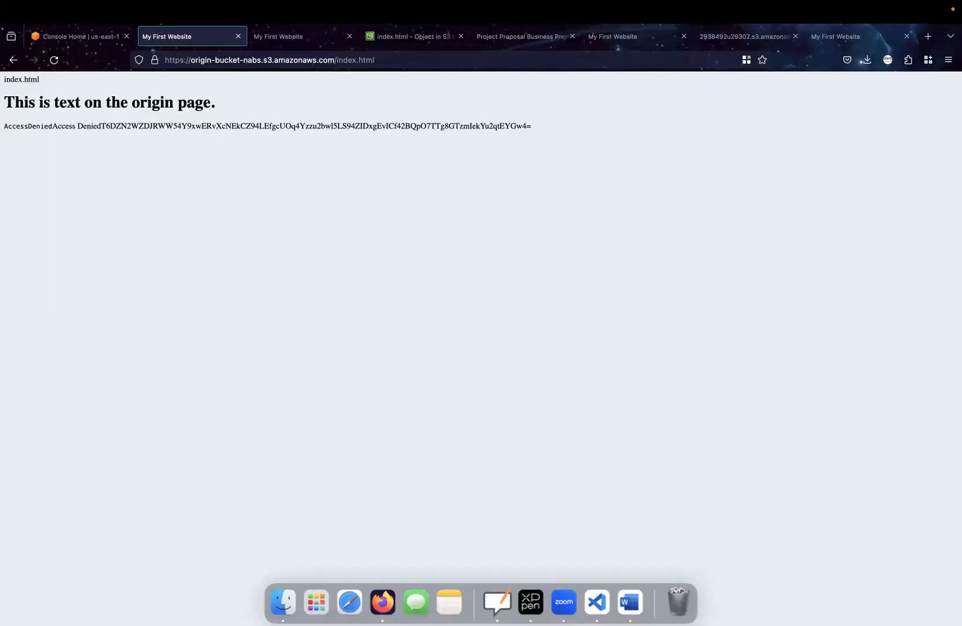
left_click(598, 603)
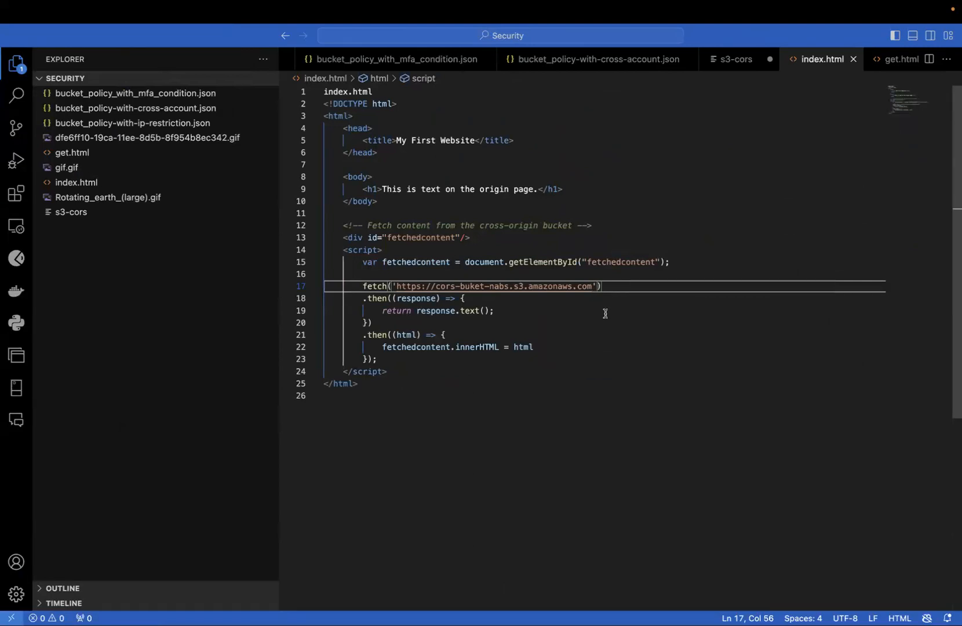
key("ctrl+Left")
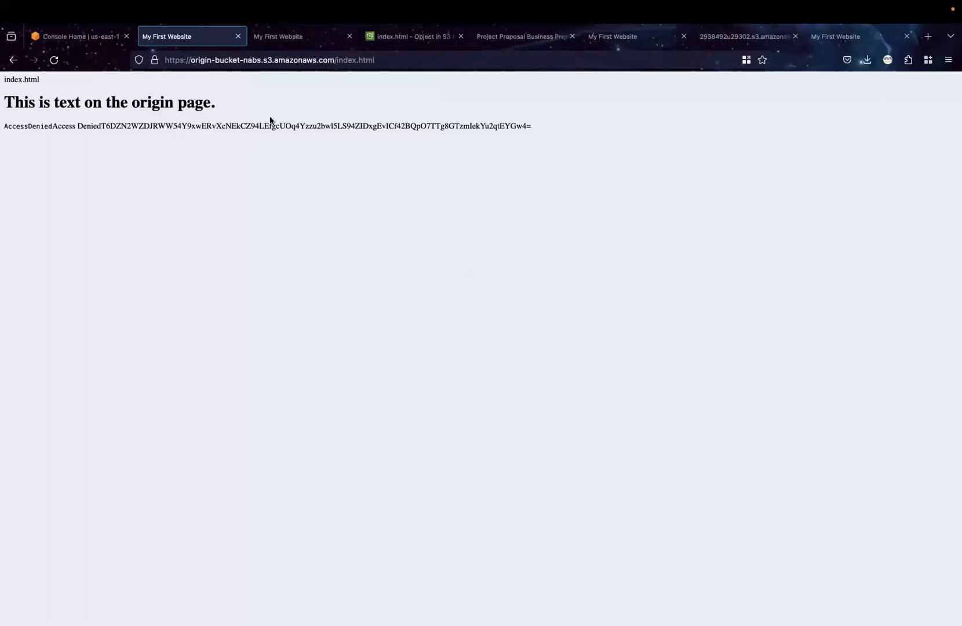
key("ctrl+Right")
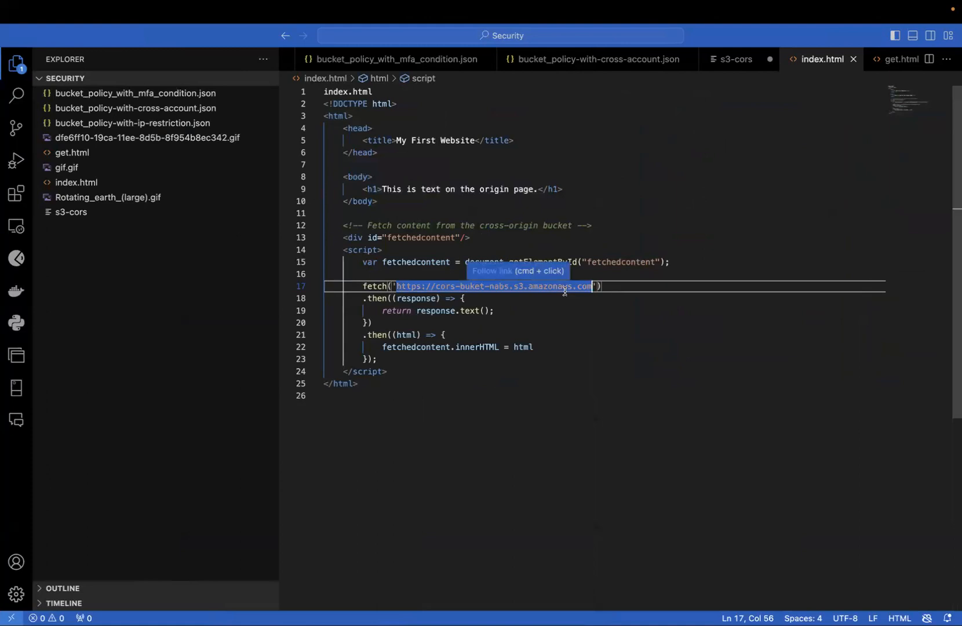
type("/")
key("BackSpace")
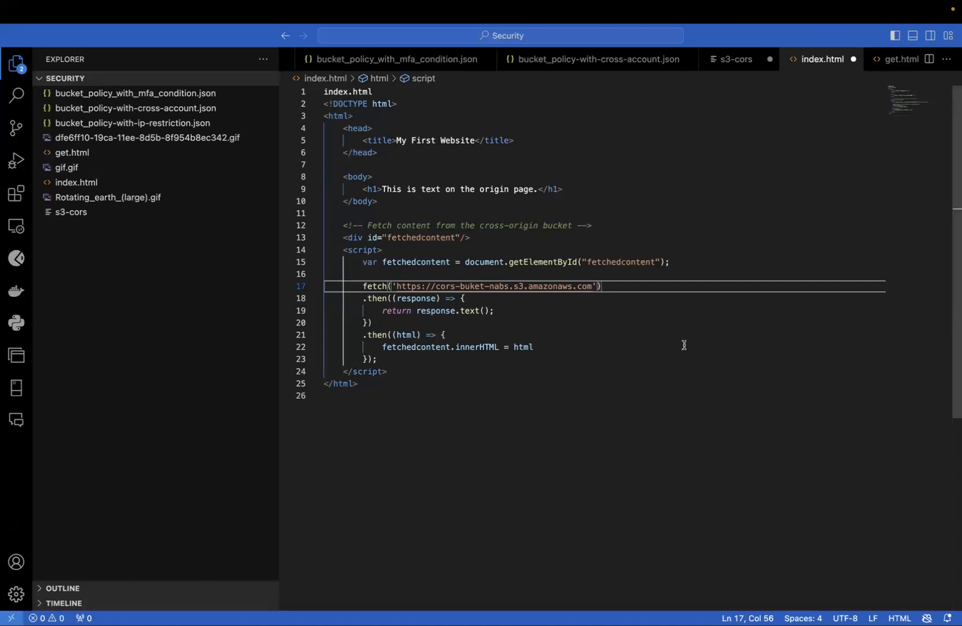
key("ctrl+Left")
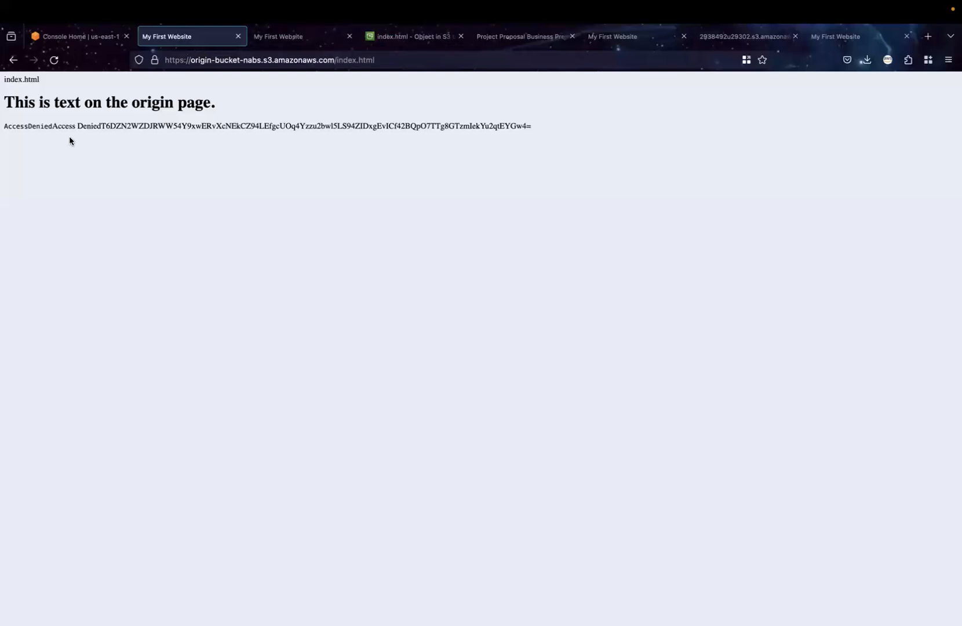
Copy the object URL of get.html in cors-buket-nabs from a new S3 console page and return to the origin page
left_click(90, 38)
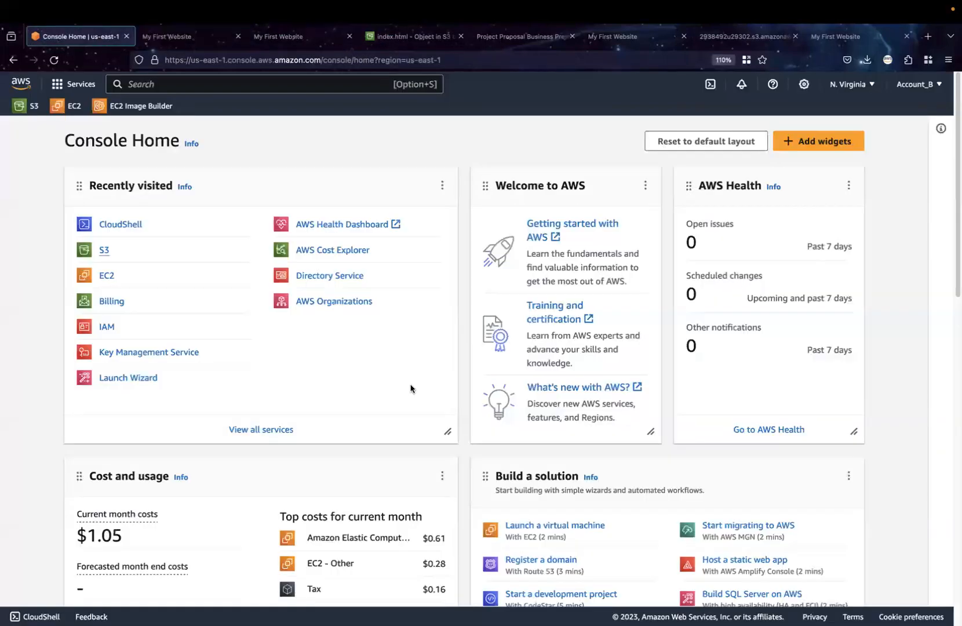
left_click(105, 252)
left_click(392, 432)
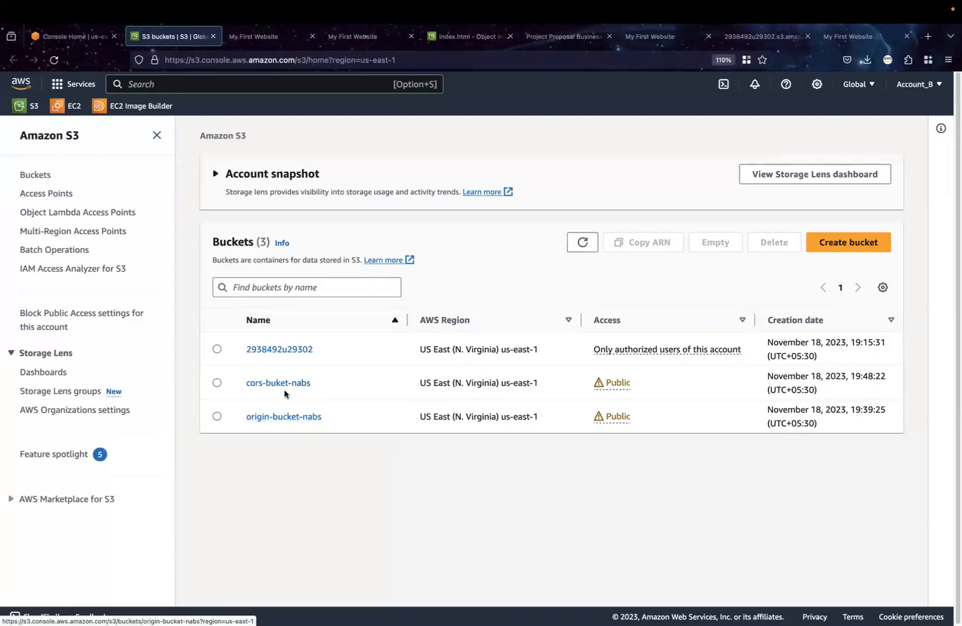
left_click(286, 386)
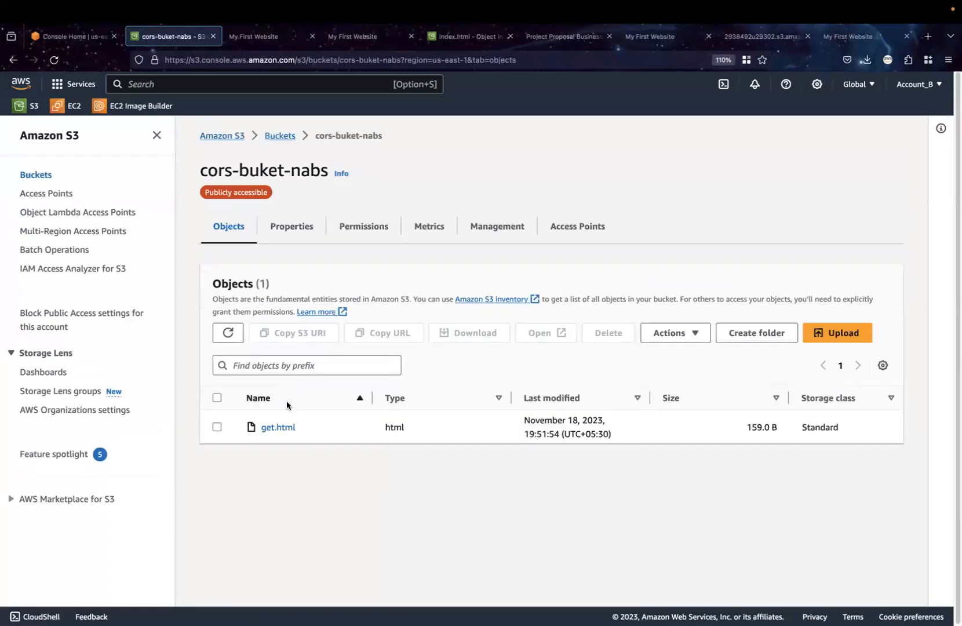
left_click(278, 428)
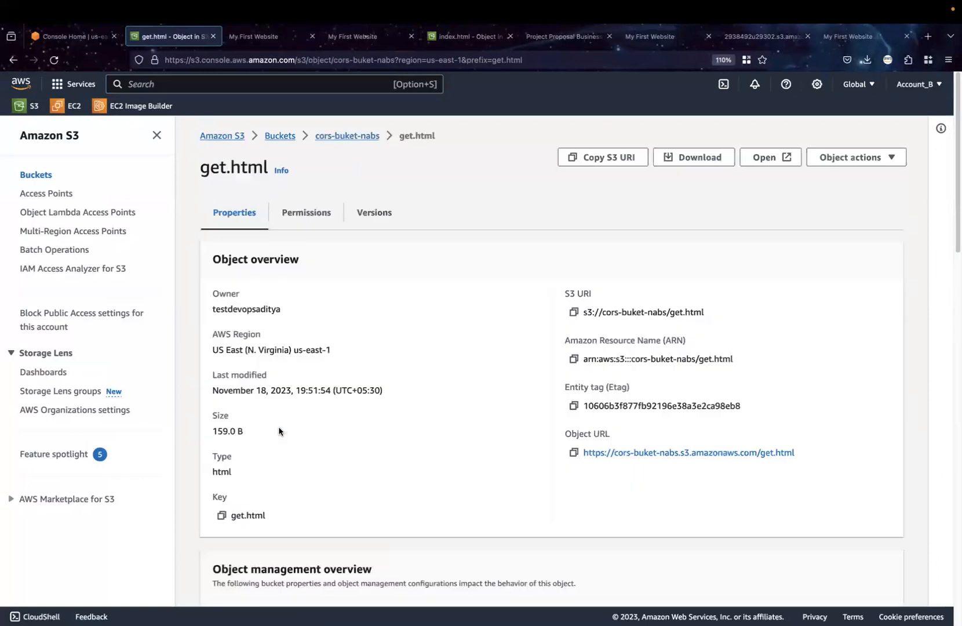
left_click(573, 454)
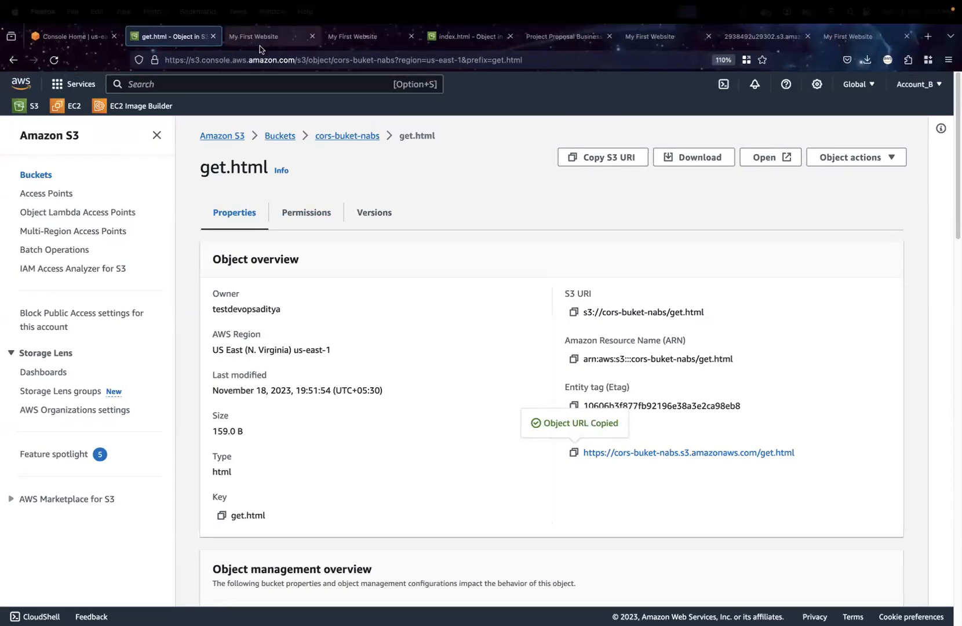
left_click(273, 37)
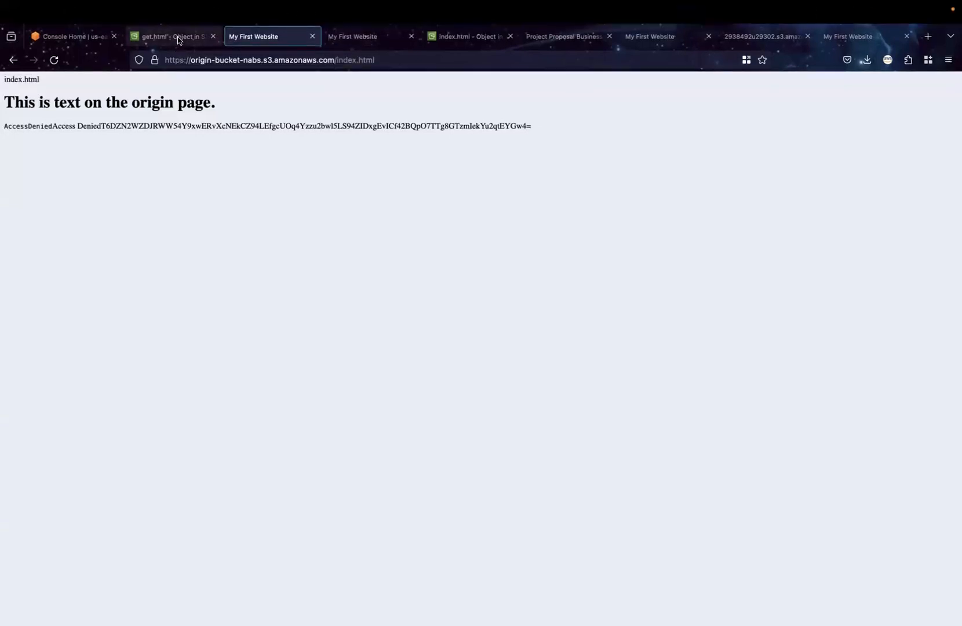
Review the CORS configuration of cors-buket-nabs, open it for editing and save it again
left_click(177, 42)
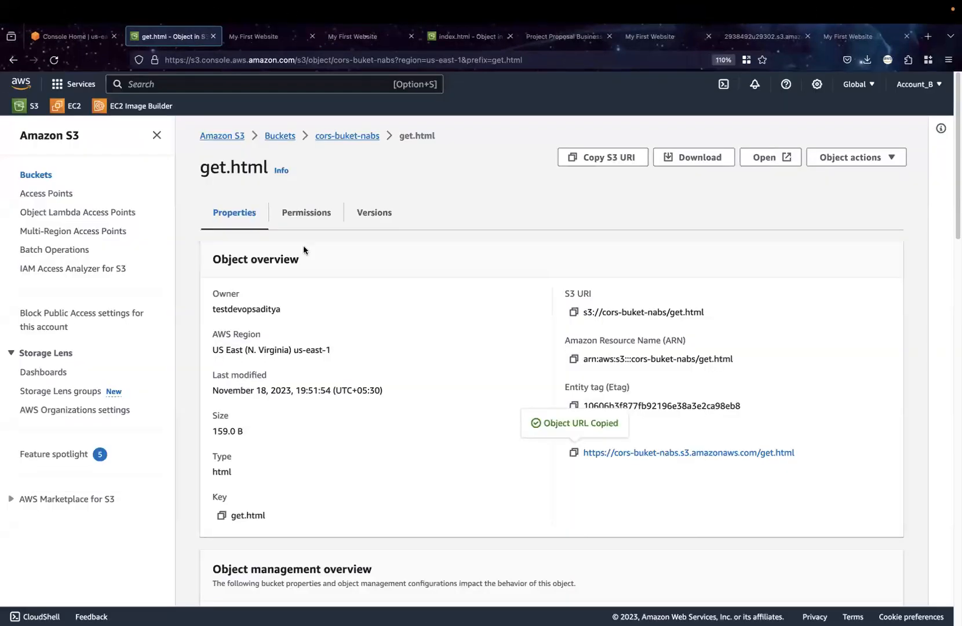
left_click(276, 139)
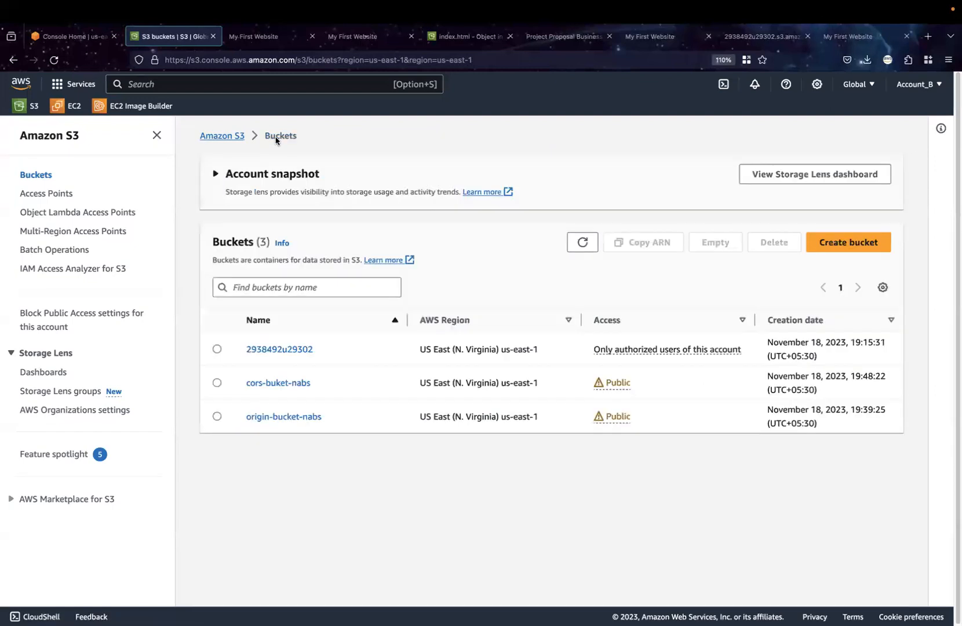
left_click(286, 385)
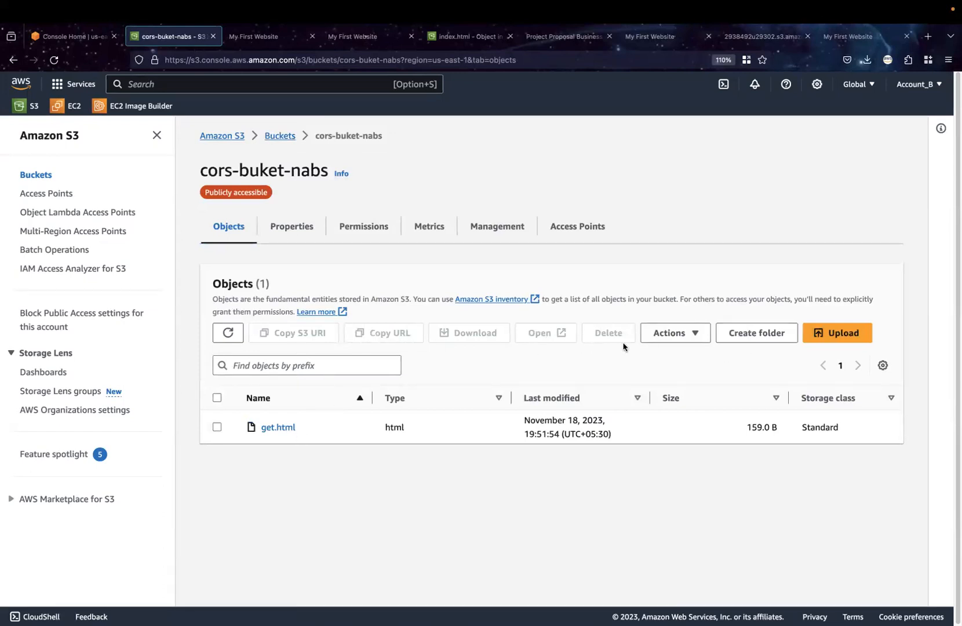
left_click(357, 226)
scroll(370, 449, "down", 3)
scroll(370, 449, "down", 8)
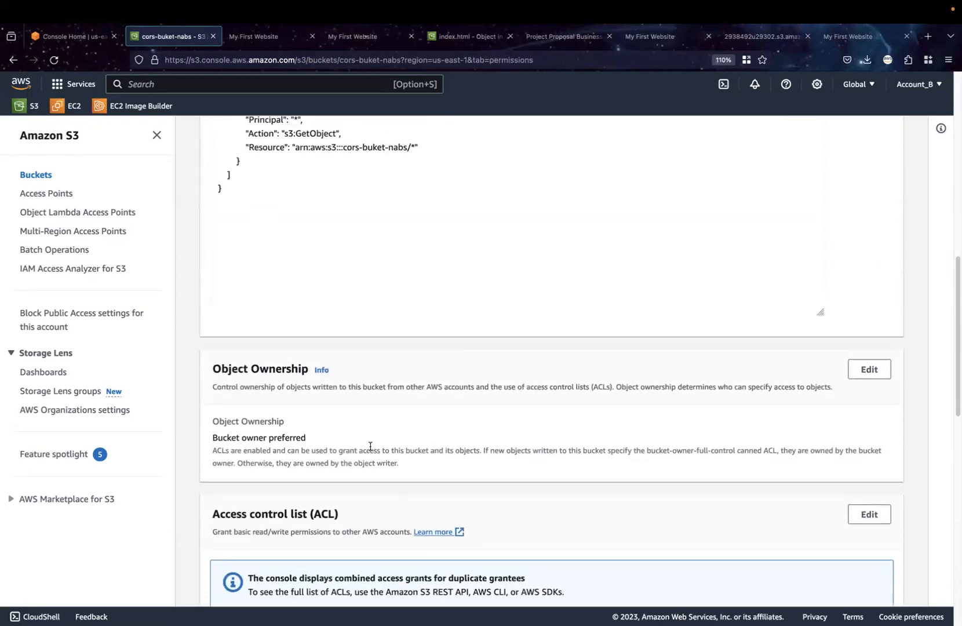
scroll(370, 447, "down", 11)
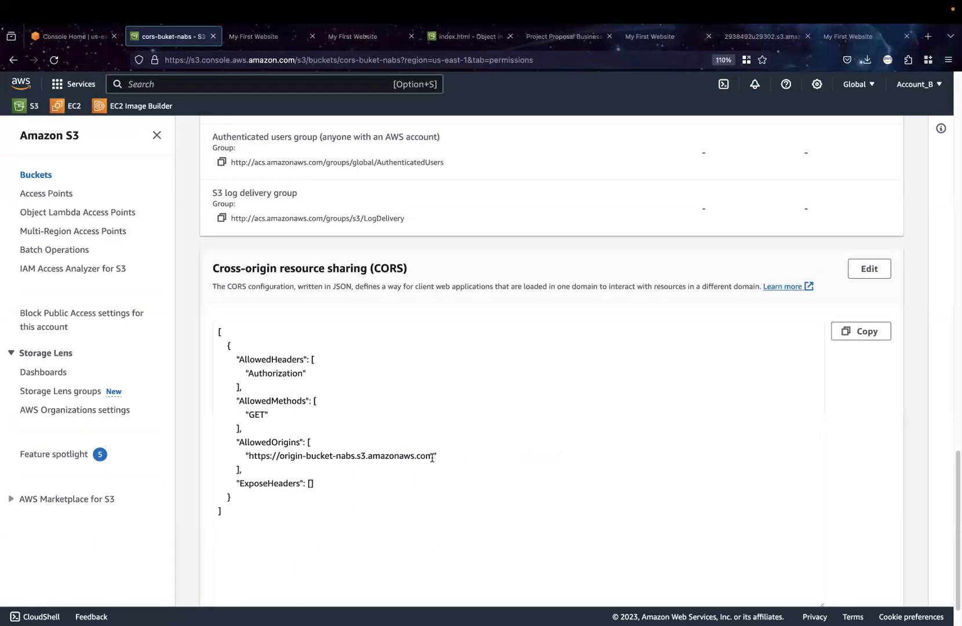
left_click(870, 269)
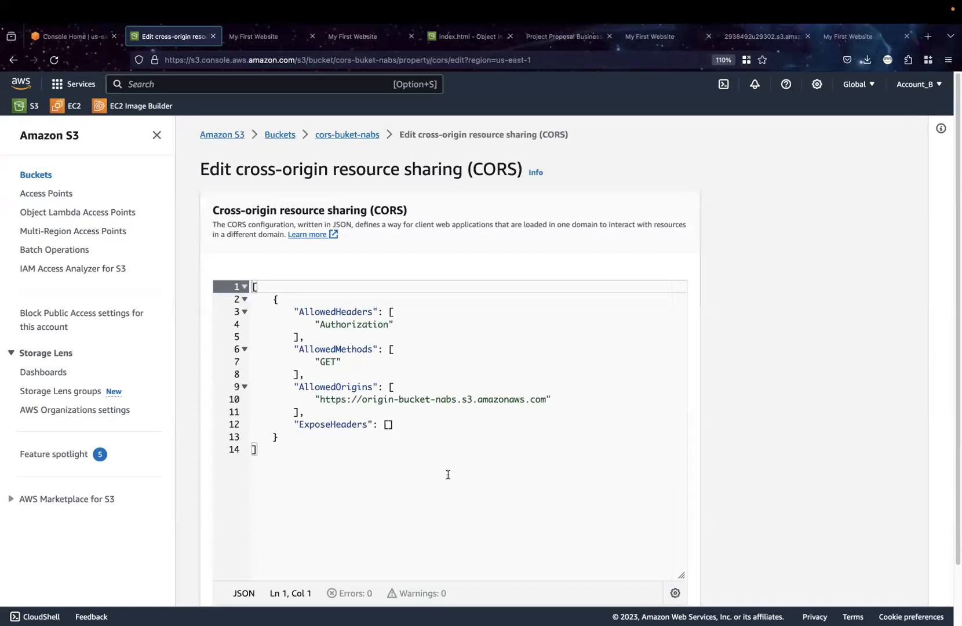
scroll(448, 475, "down", 2)
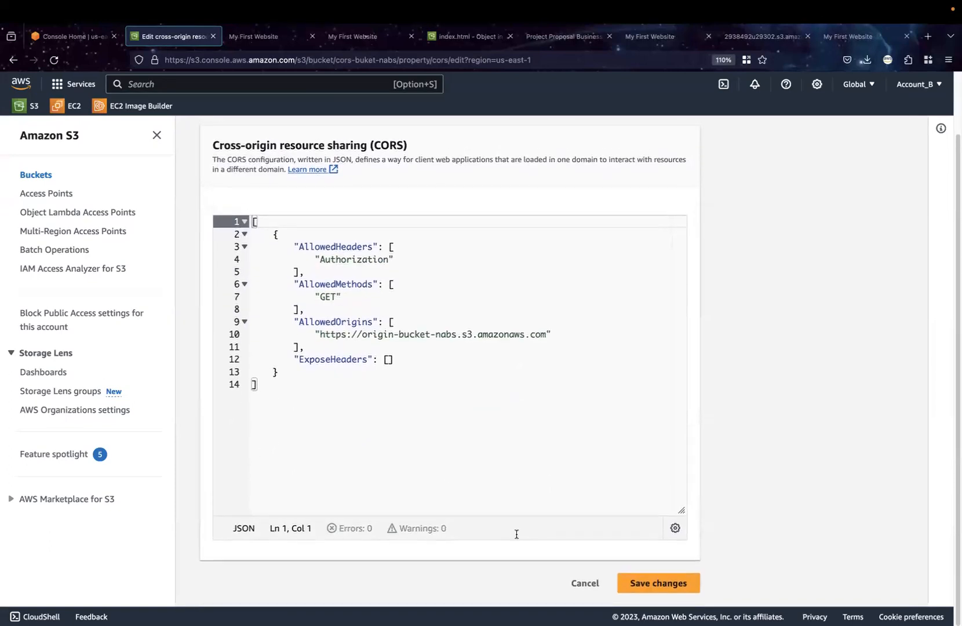
left_click(640, 592)
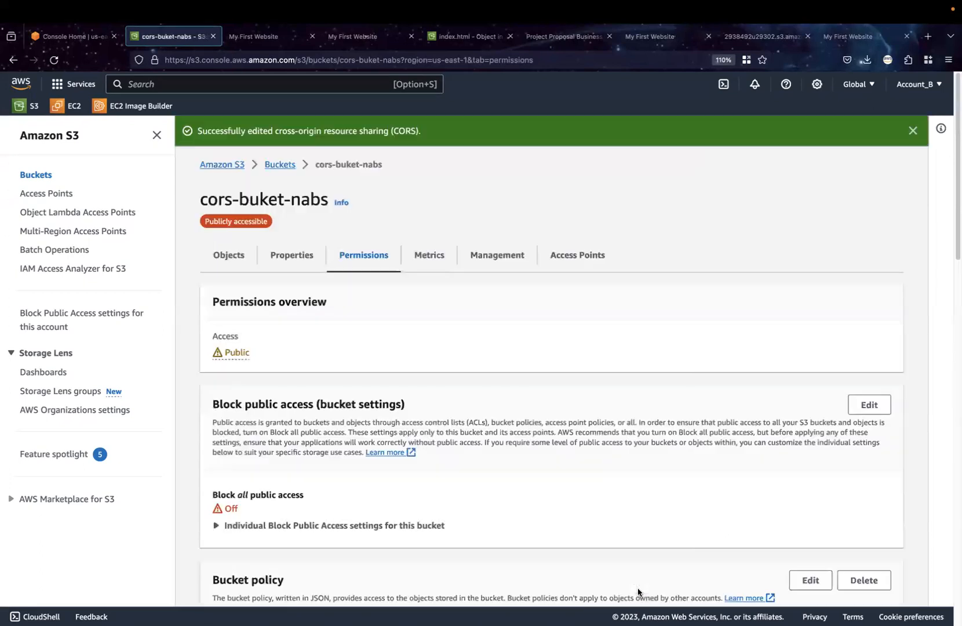
Review the public access settings, bucket policy and CORS configuration of cors-buket-nabs in the S3 console
scroll(275, 498, "down", 8)
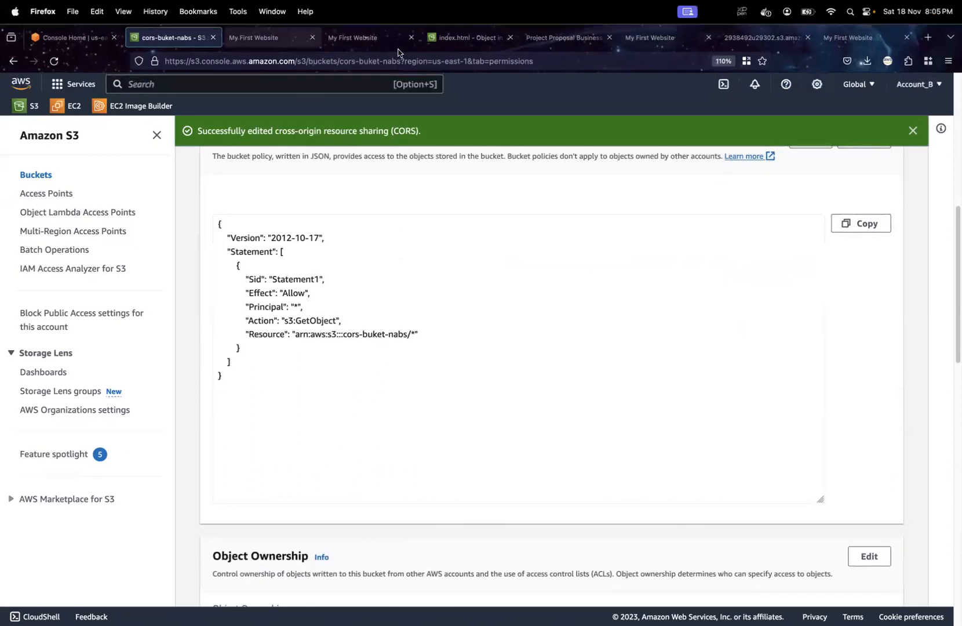
left_click(460, 37)
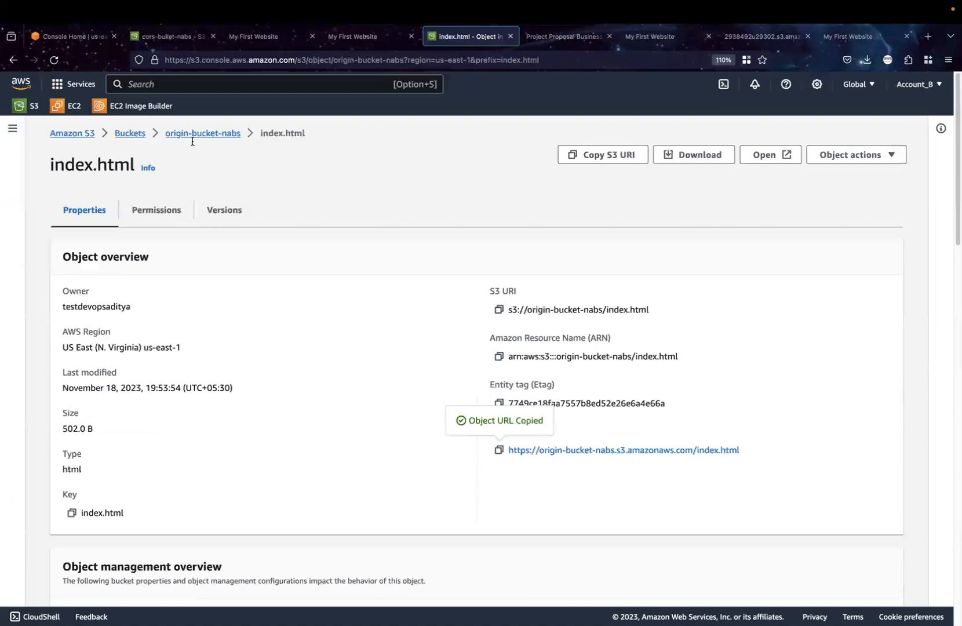
left_click(131, 134)
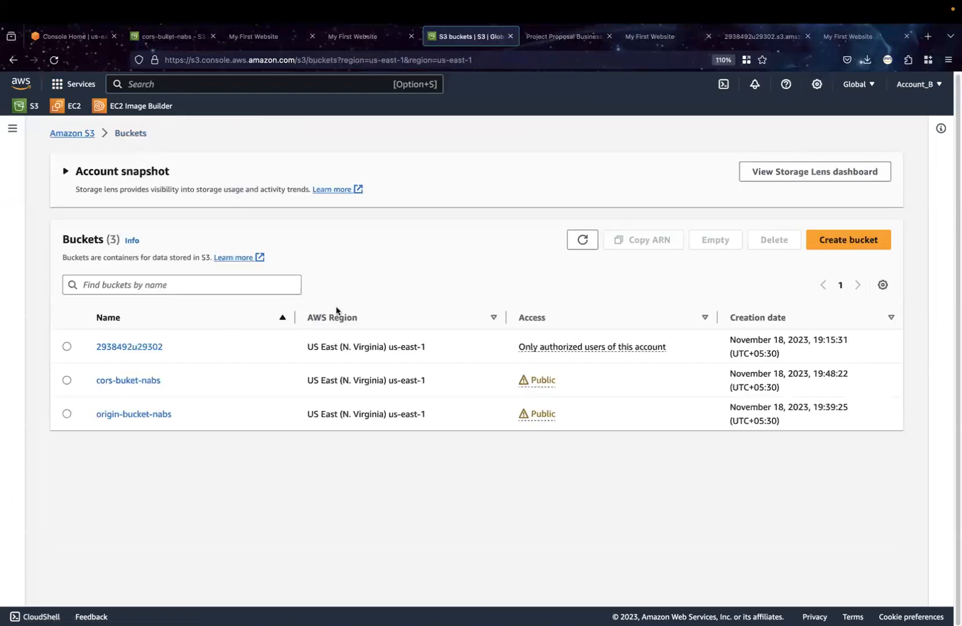
left_click(139, 386)
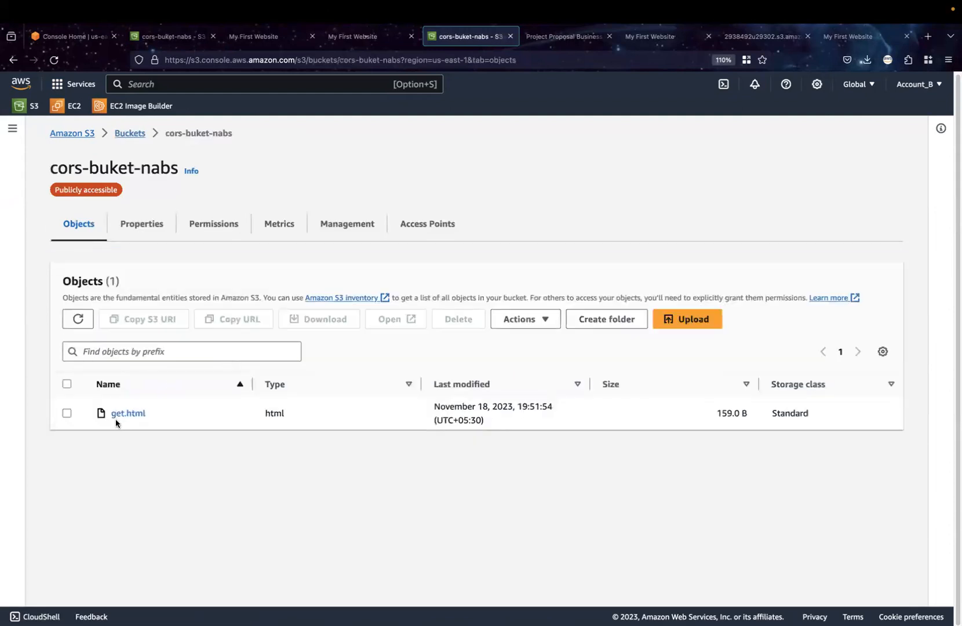
left_click(230, 225)
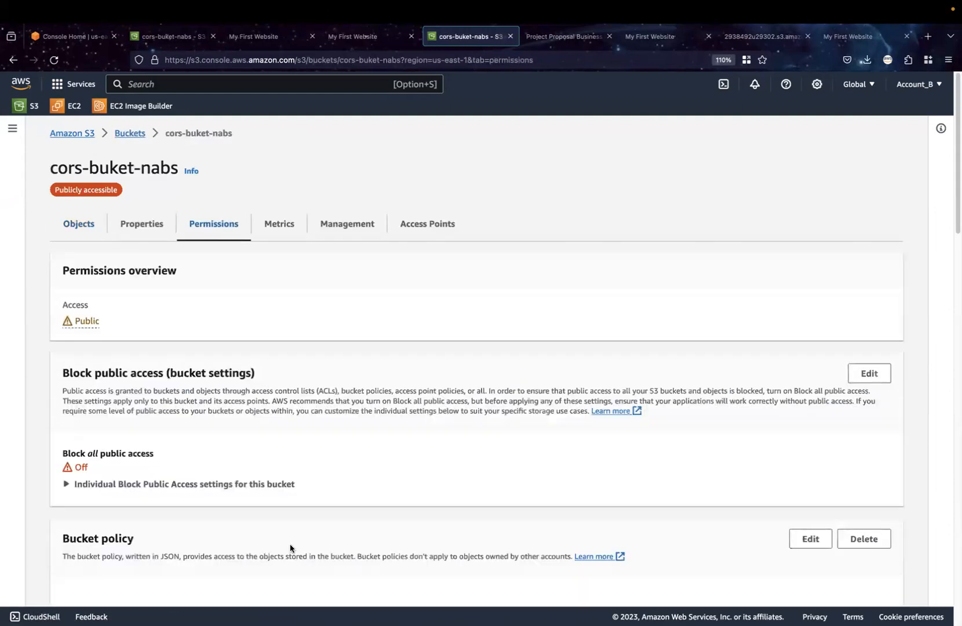
scroll(290, 544, "down", 1)
scroll(291, 540, "down", 5)
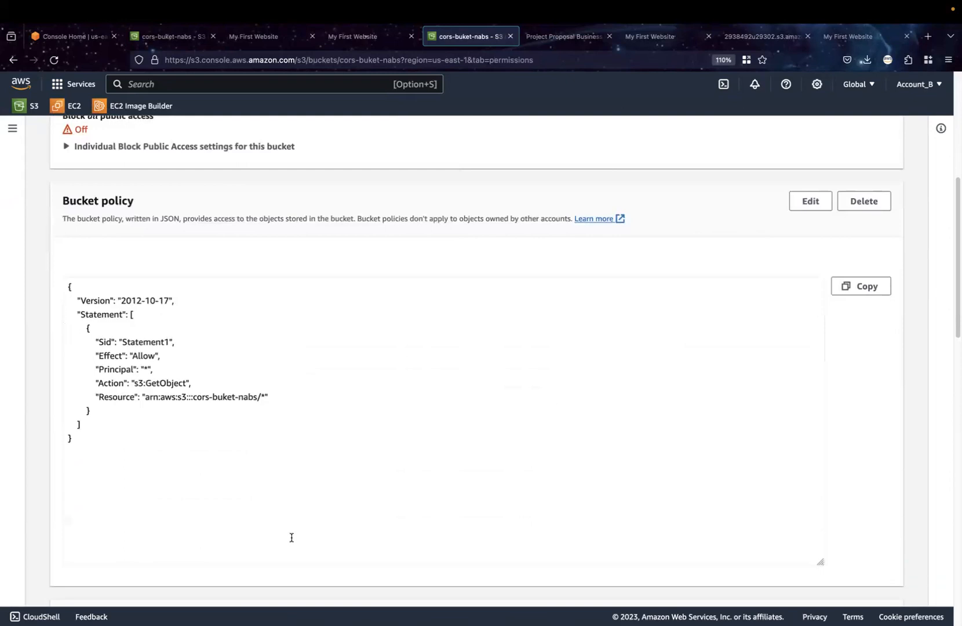
scroll(291, 538, "down", 12)
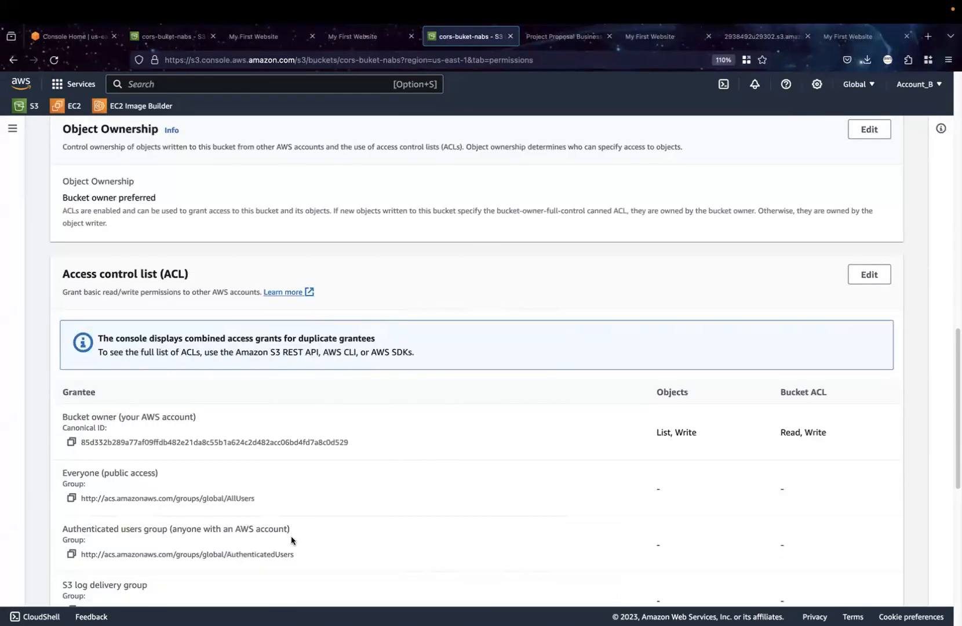
scroll(292, 538, "down", 4)
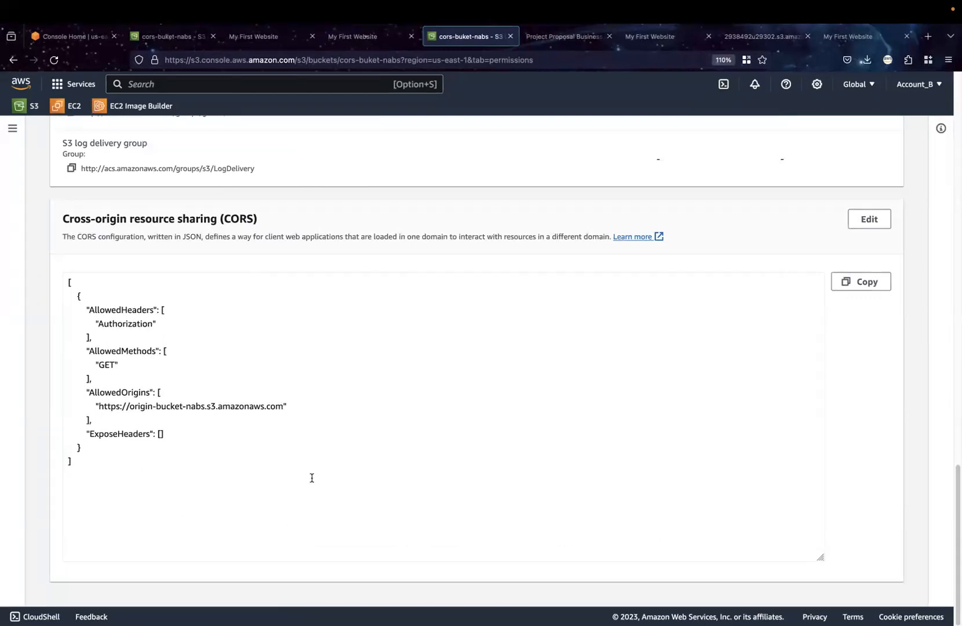
Switch to the CORS document in Word and review the sample bucket policy, CORS policy and index.html code
mouse_move(715, 624)
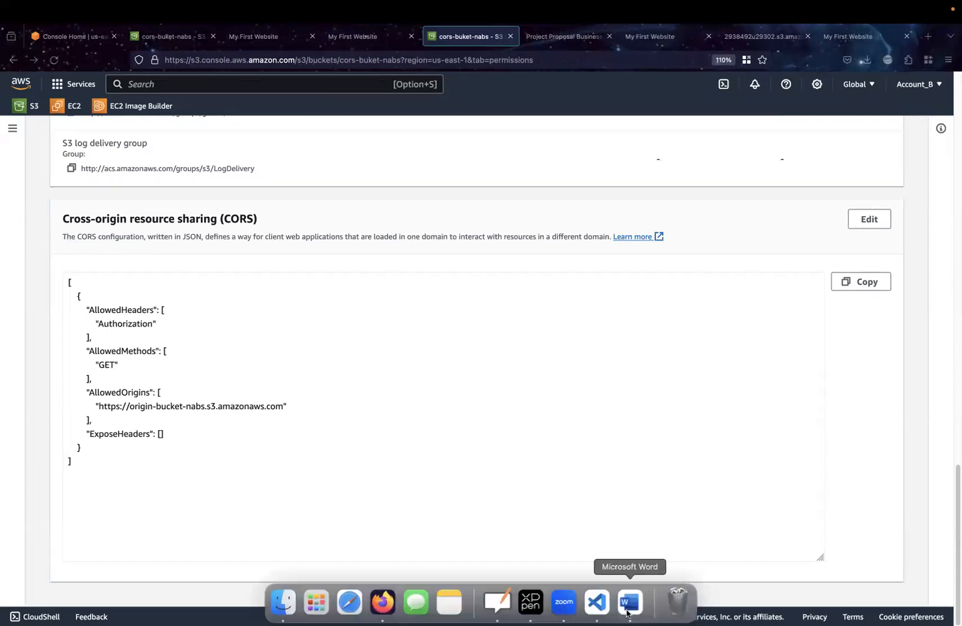
left_click(627, 612)
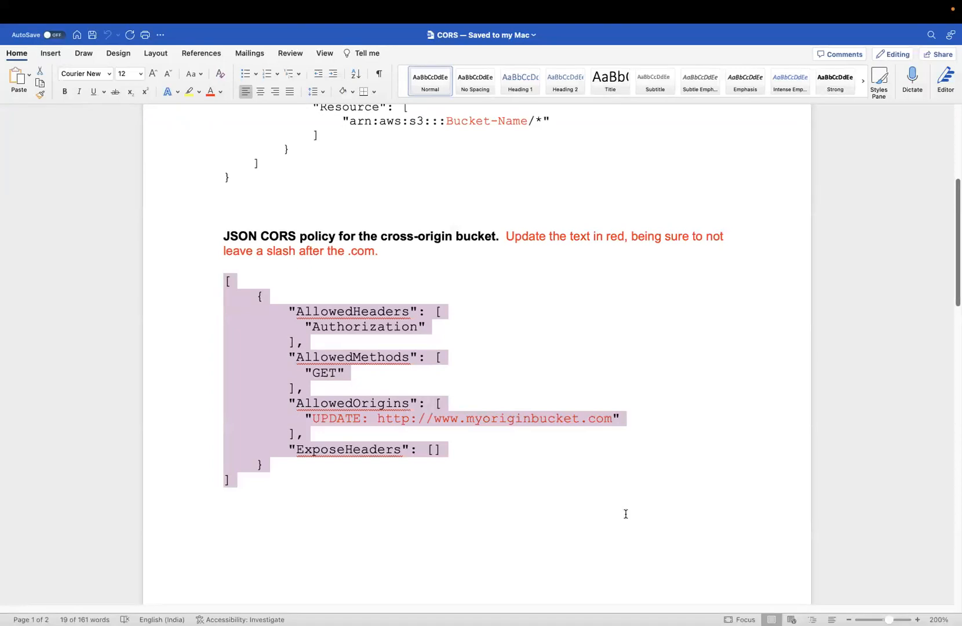
scroll(626, 515, "up", 10)
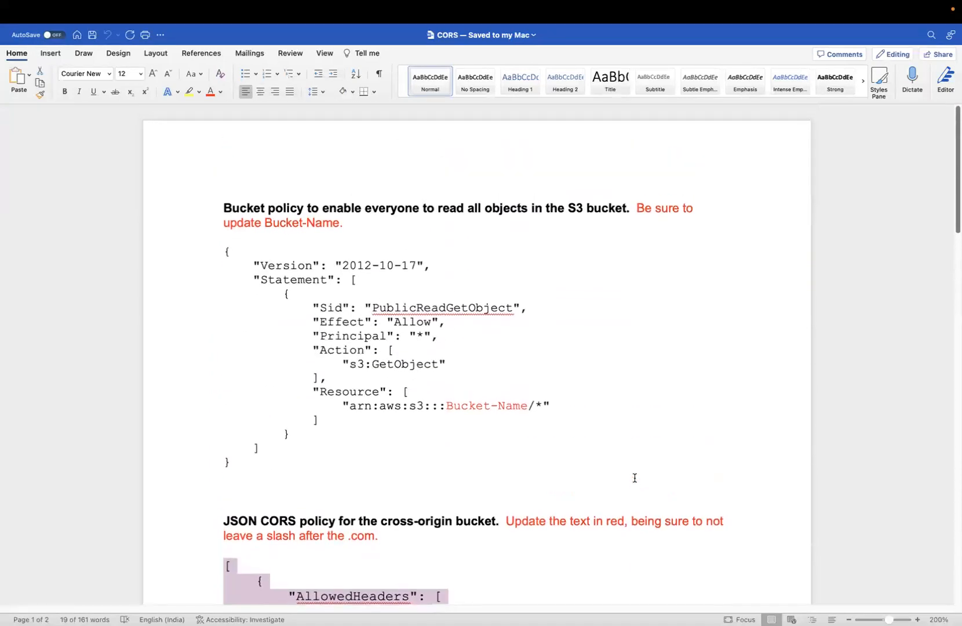
scroll(635, 478, "down", 2)
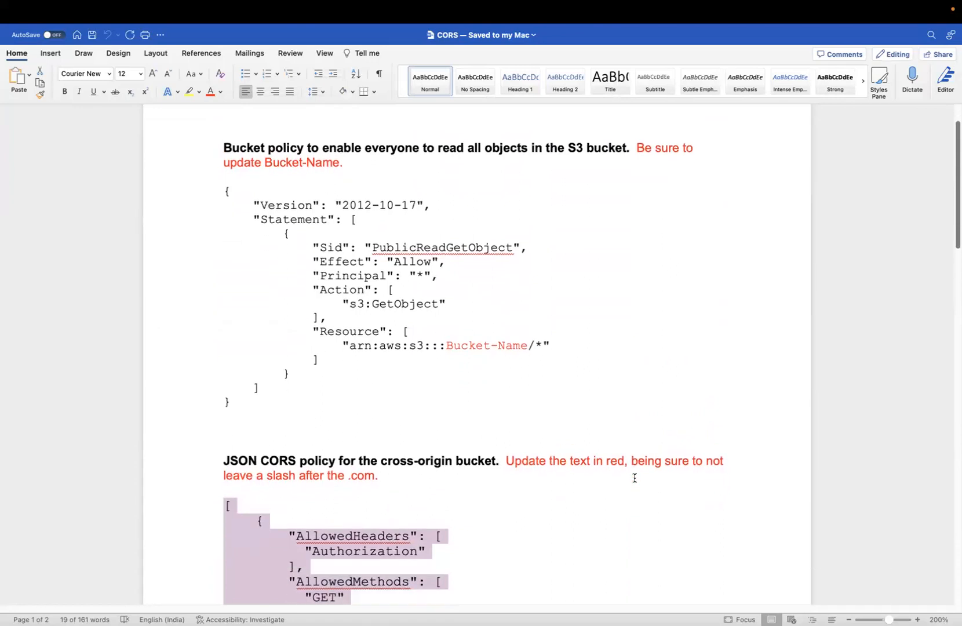
scroll(635, 477, "down", 20)
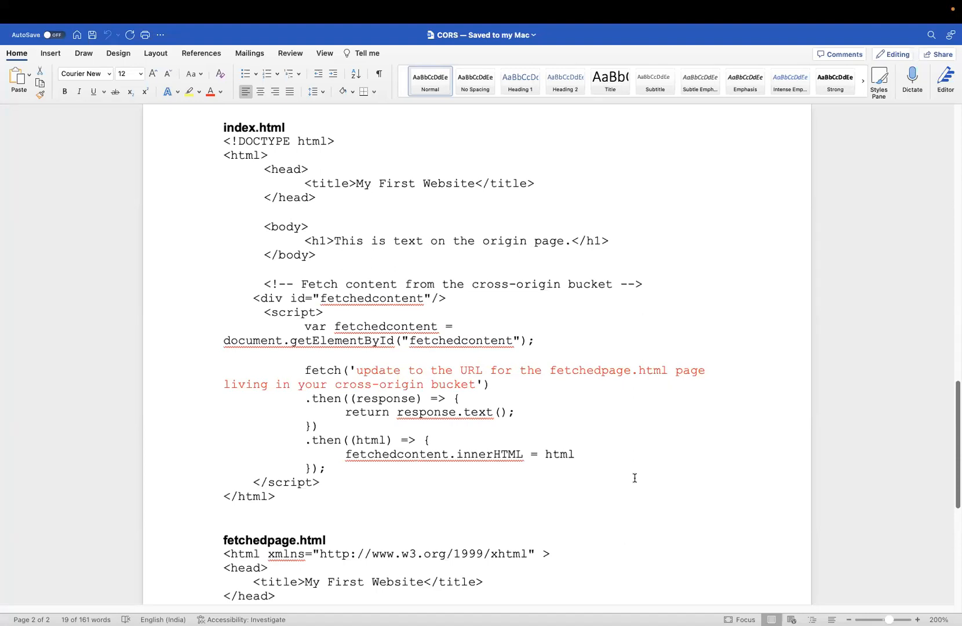
Switch to VS Code to check the fetch URL in index.html, and return to the S3 console in Firefox
mouse_move(652, 623)
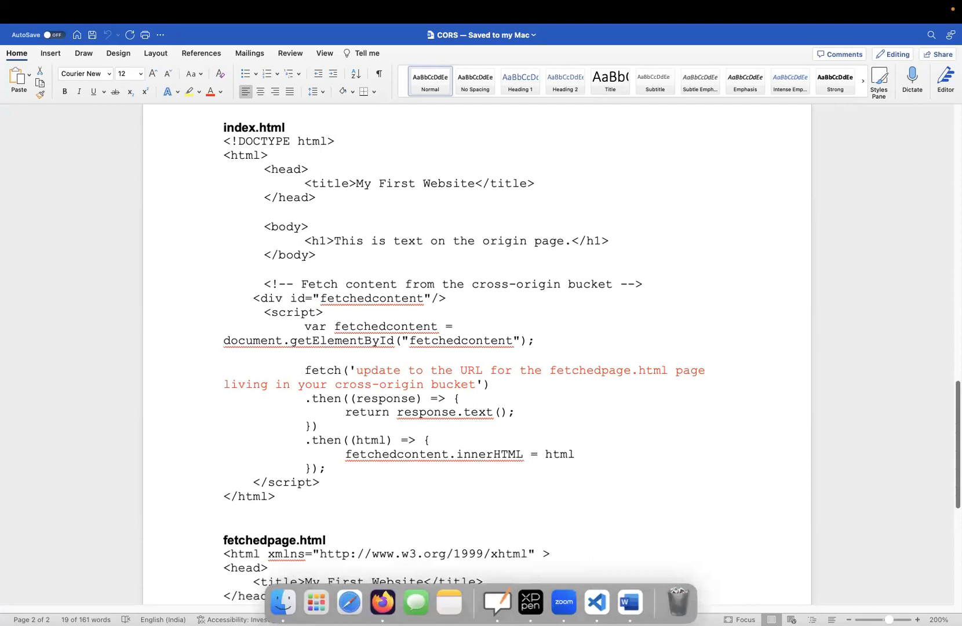
left_click(597, 603)
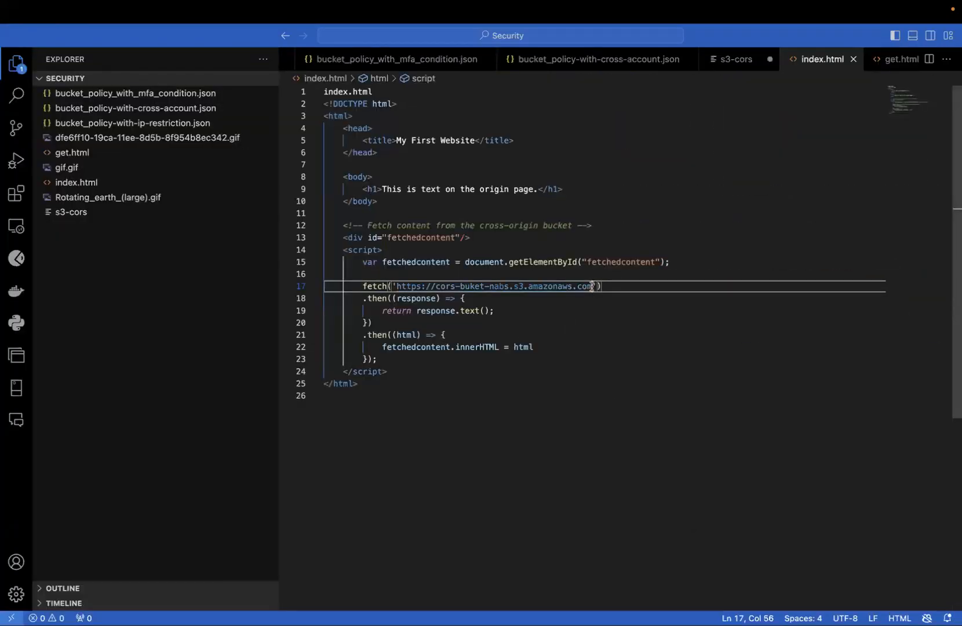
key("ctrl+Left")
key("super+Tab")
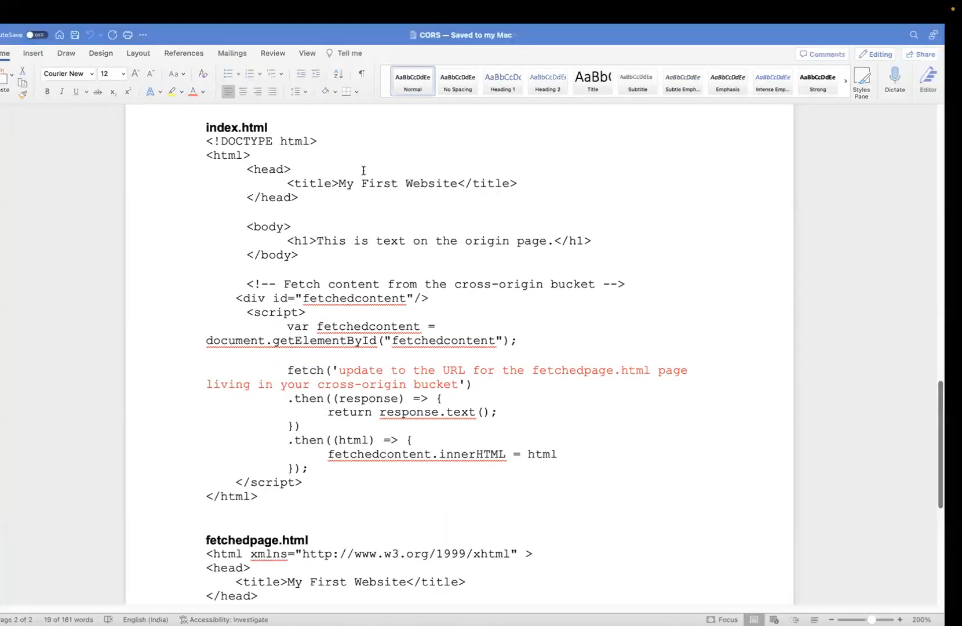
key("super+Tab")
key("super+Tab")
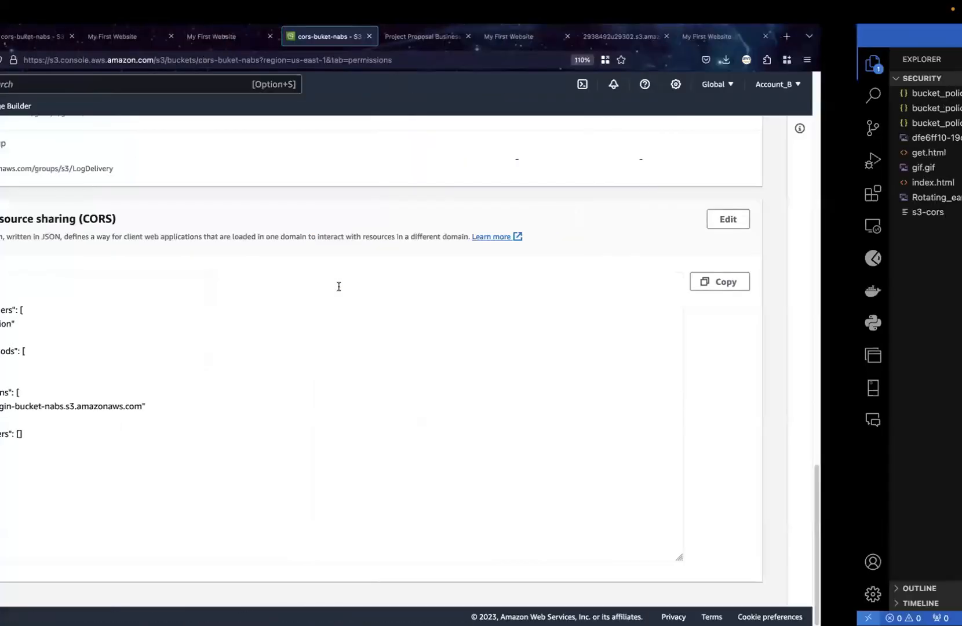
Copy the object URL of get.html in cors-buket-nabs
scroll(337, 287, "up", 15)
scroll(337, 288, "up", 6)
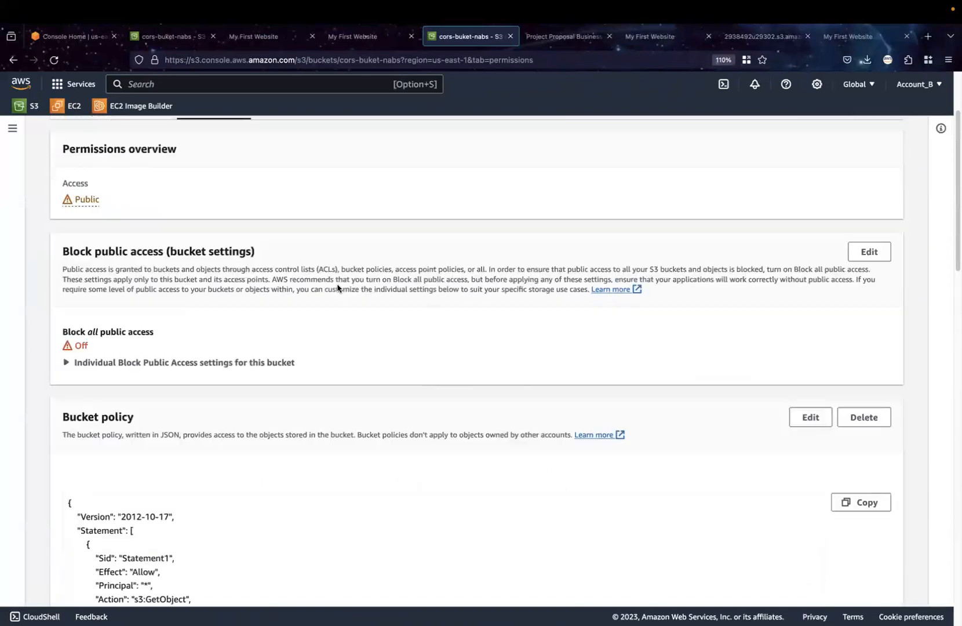
left_click(83, 227)
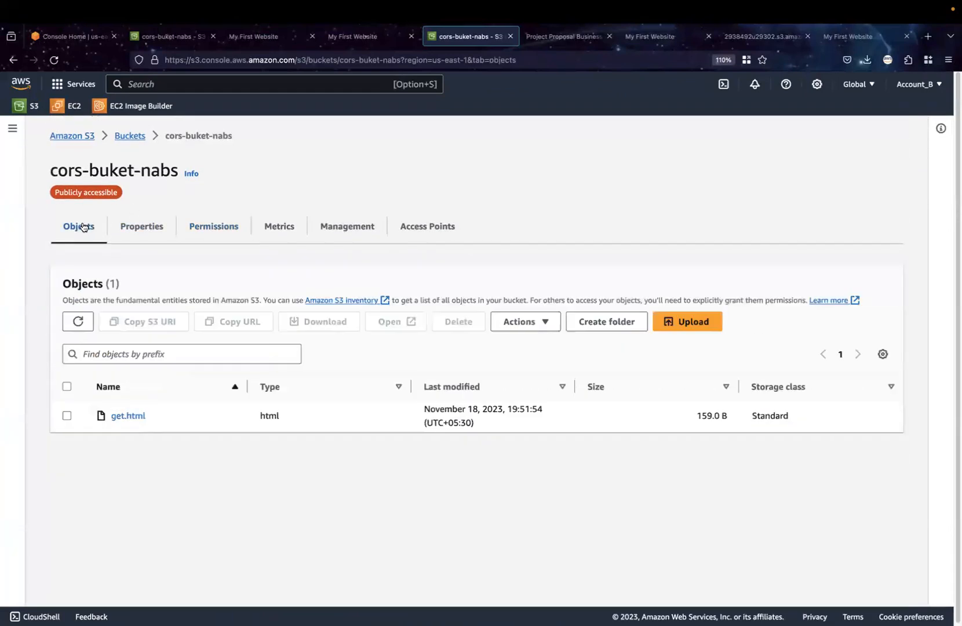
left_click(67, 416)
left_click(125, 418)
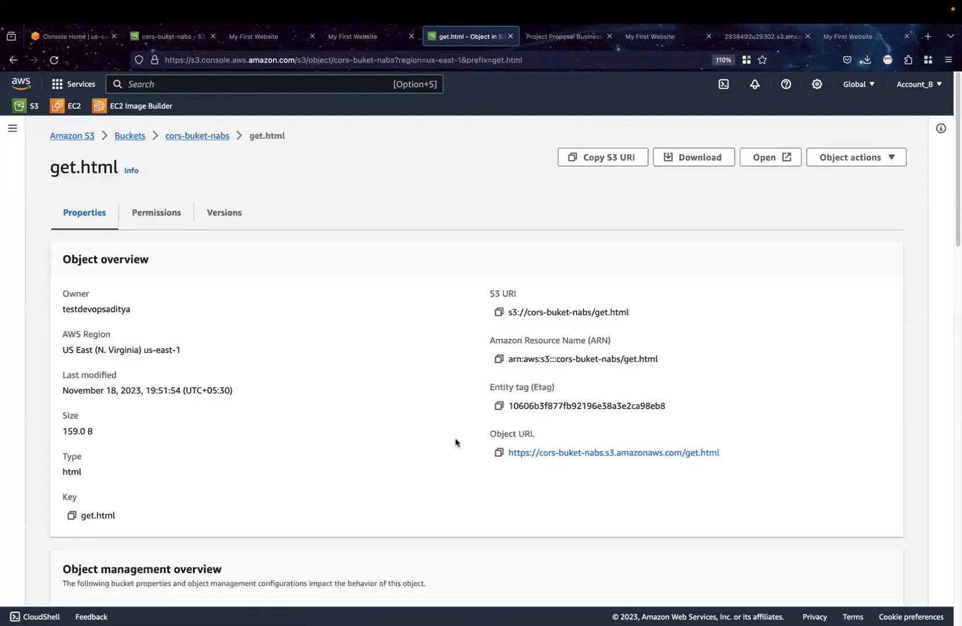
left_click(499, 452)
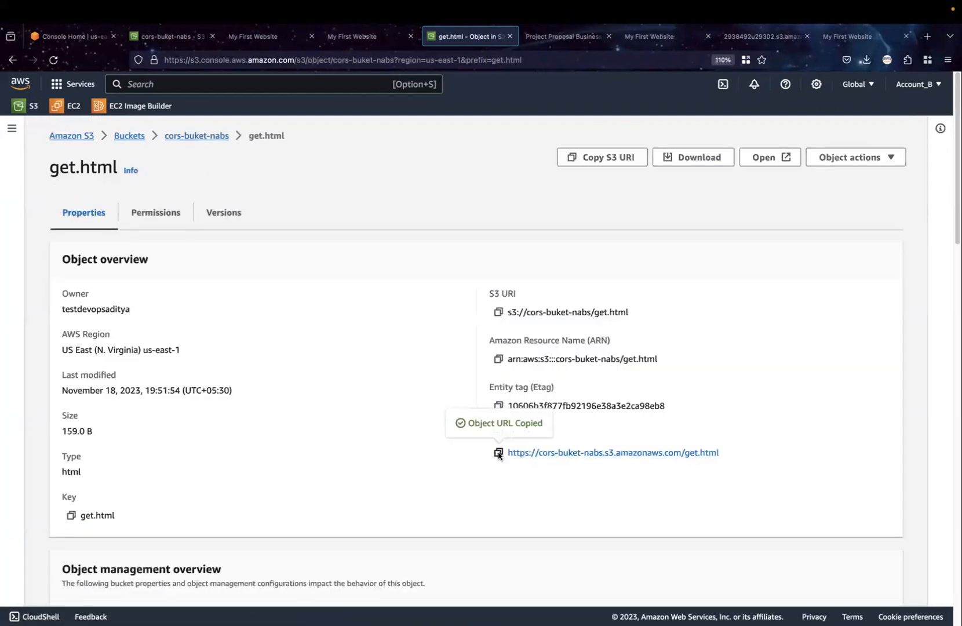
key("ctrl+Right")
left_click(397, 284)
left_click_drag(410, 285, 591, 290)
key("super+v")
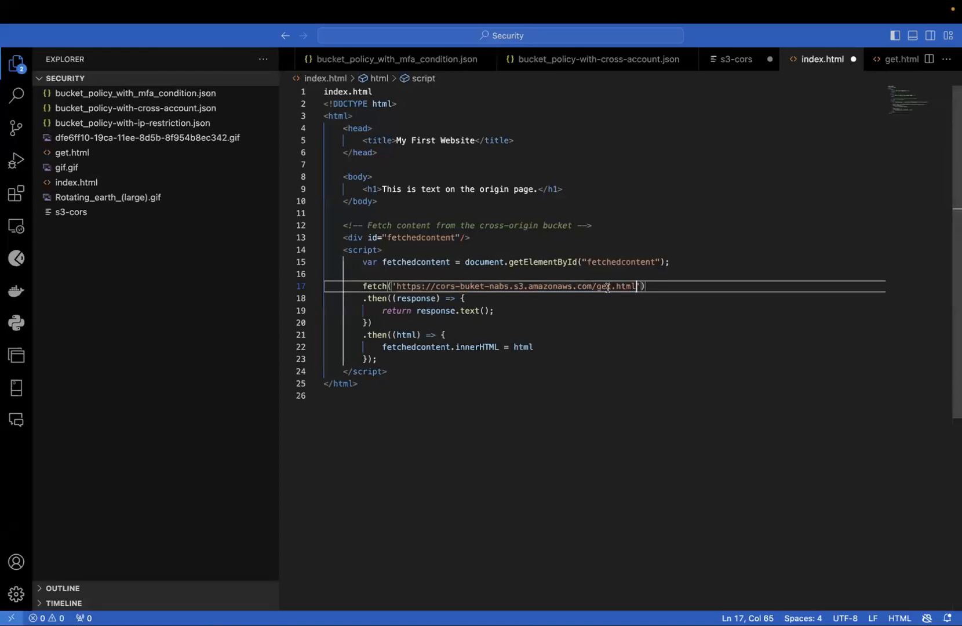
key("super+s")
Return to the S3 console in Firefox and upload index.html from the Security folder to origin-bucket-nabs
key("ctrl+Left")
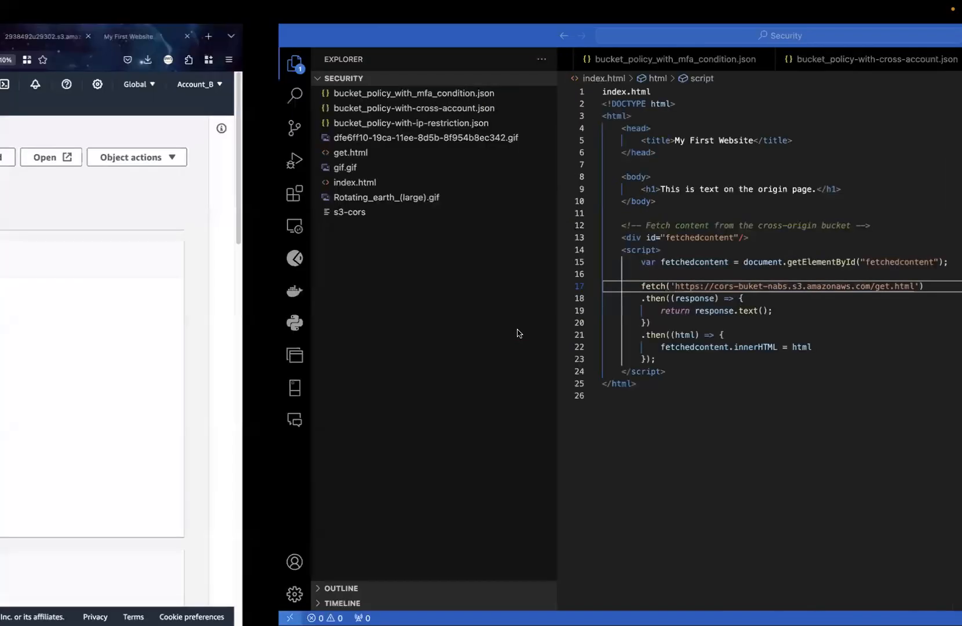
left_click(124, 137)
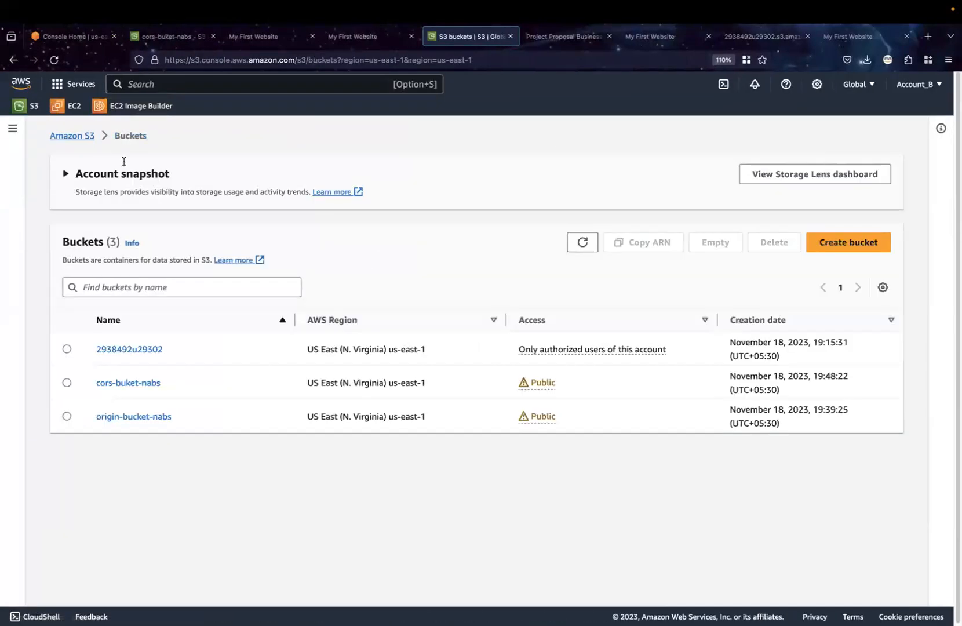
left_click(134, 417)
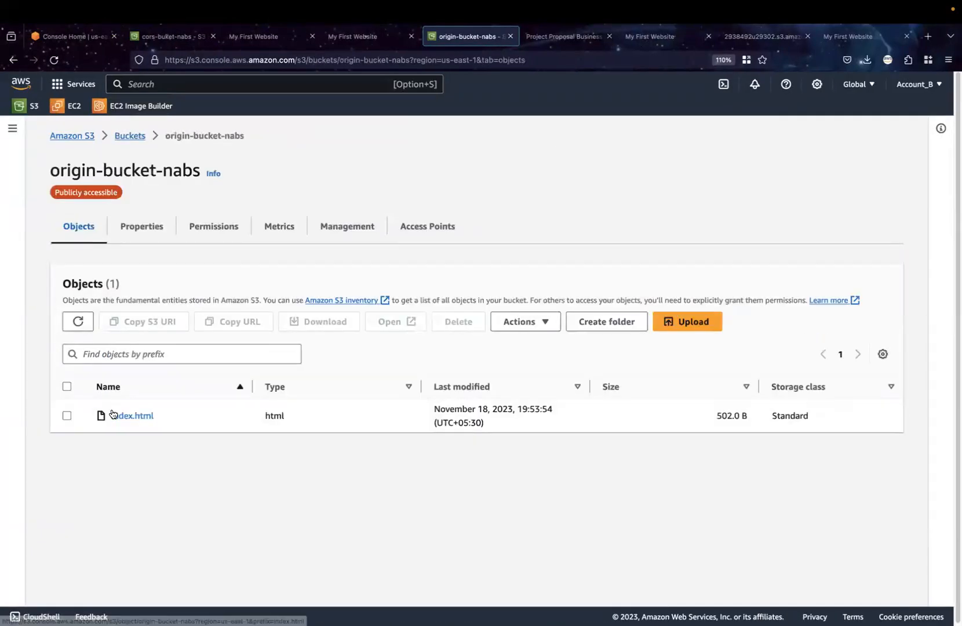
left_click(663, 324)
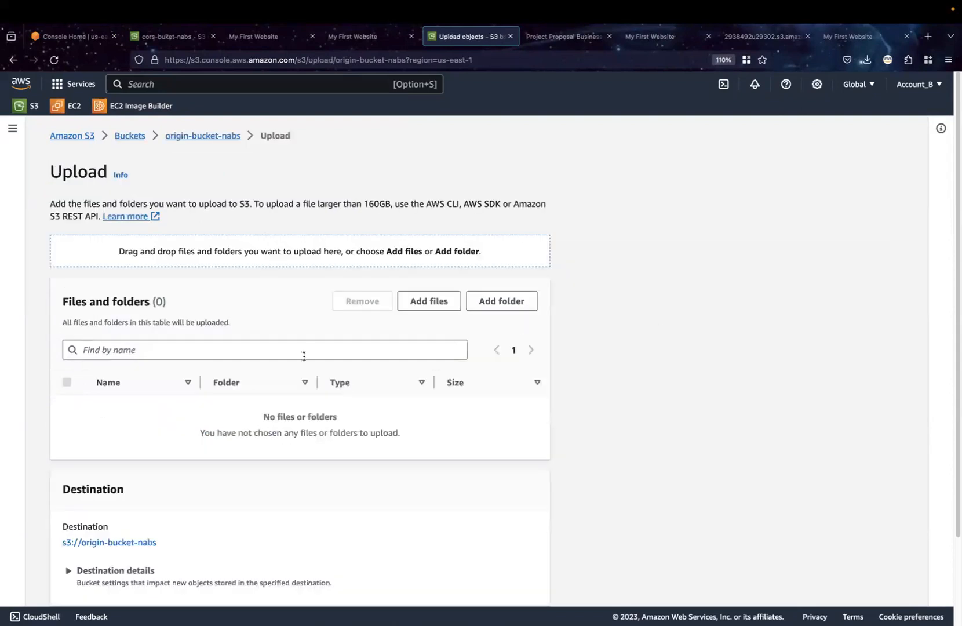
left_click(436, 302)
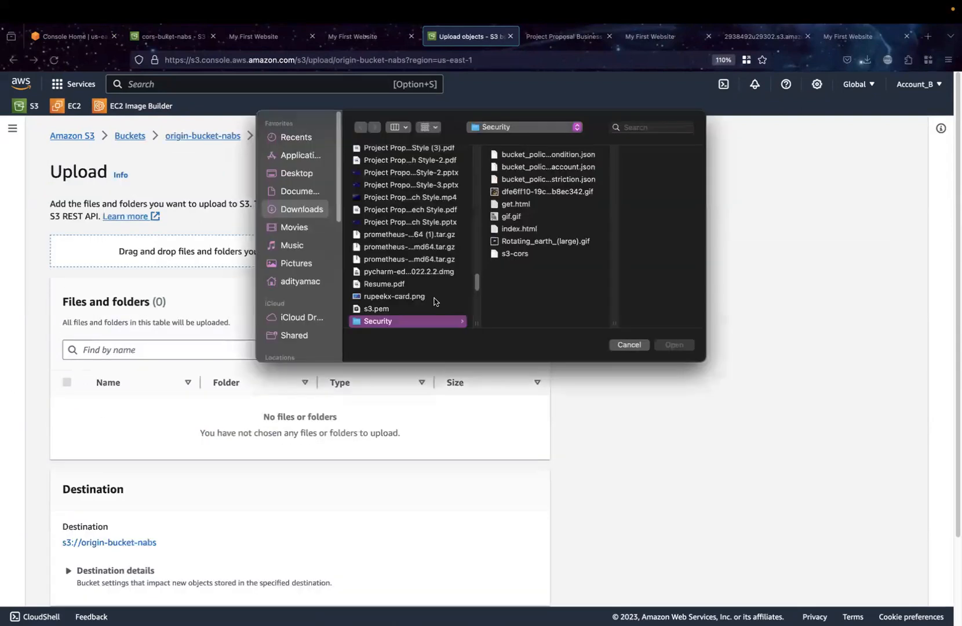
left_click(515, 232)
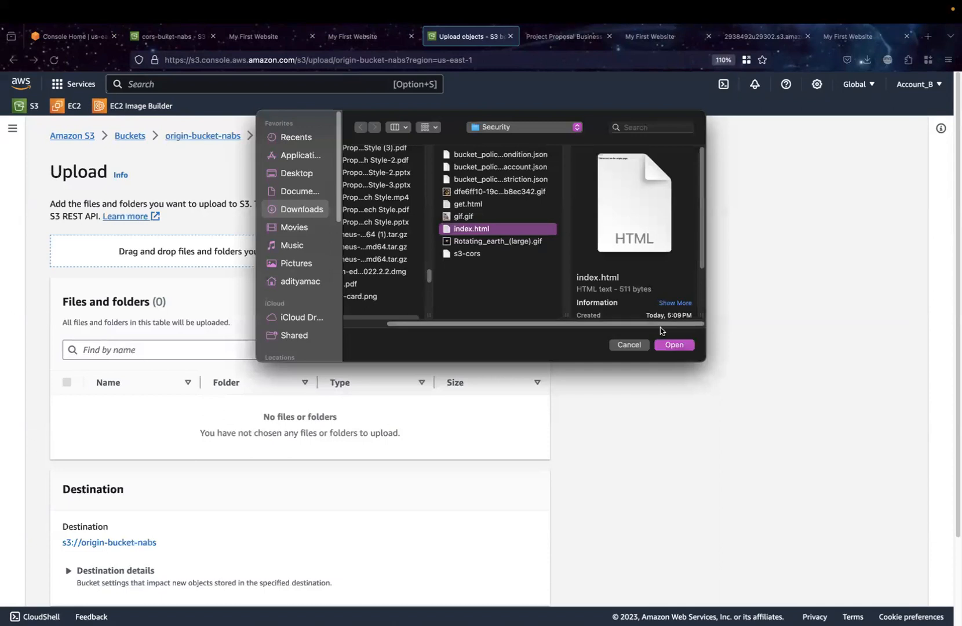
left_click(673, 344)
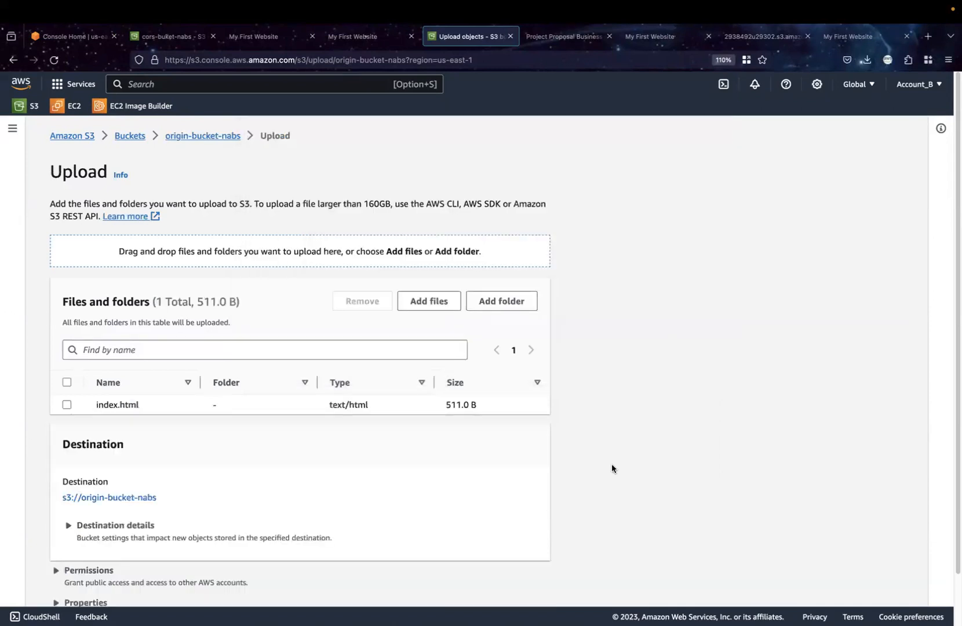
scroll(611, 464, "down", 2)
left_click(520, 584)
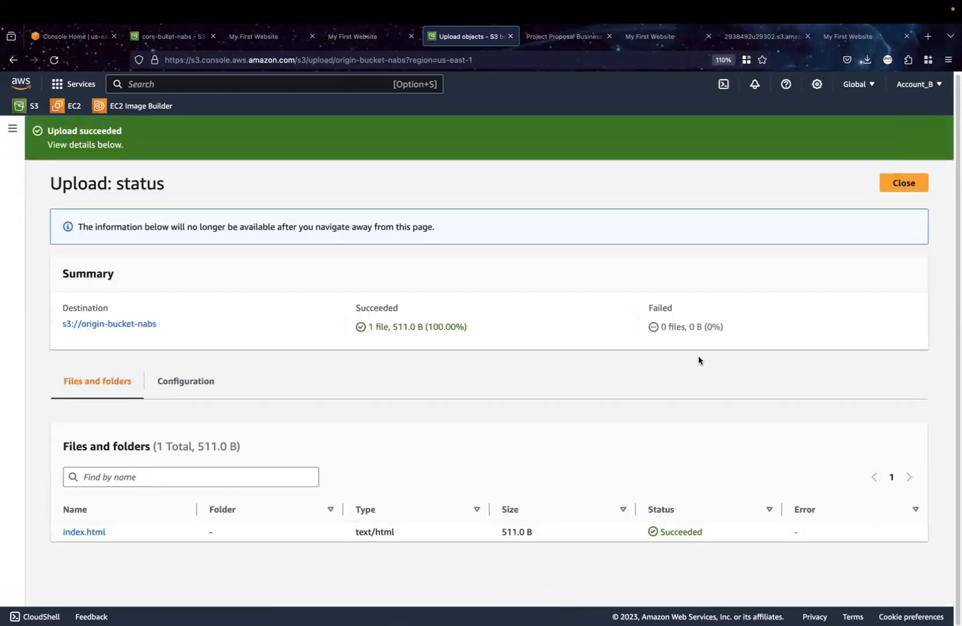
left_click(902, 184)
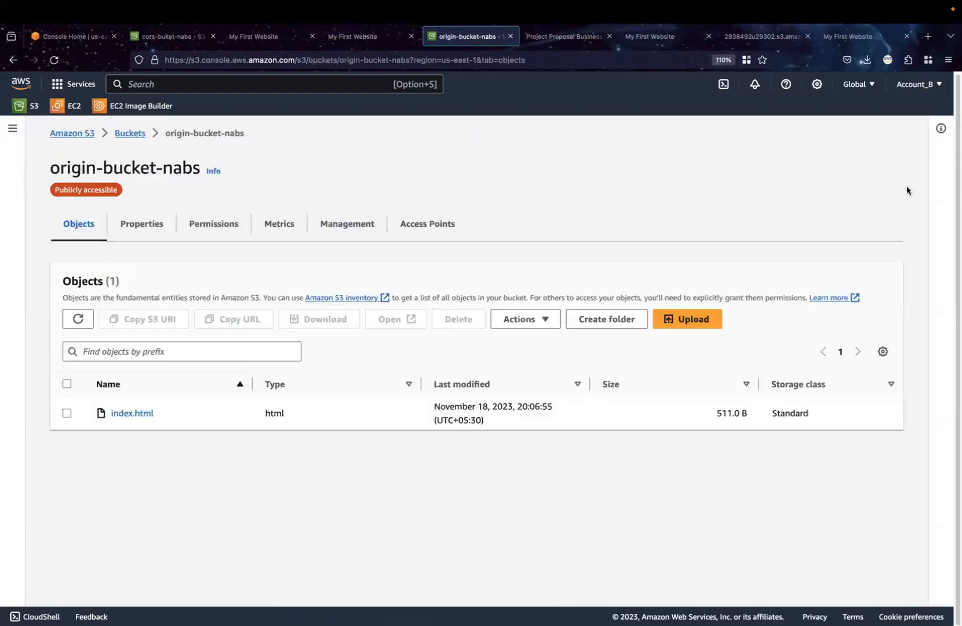
Make the uploaded index.html in origin-bucket-nabs public using ACL
left_click(141, 414)
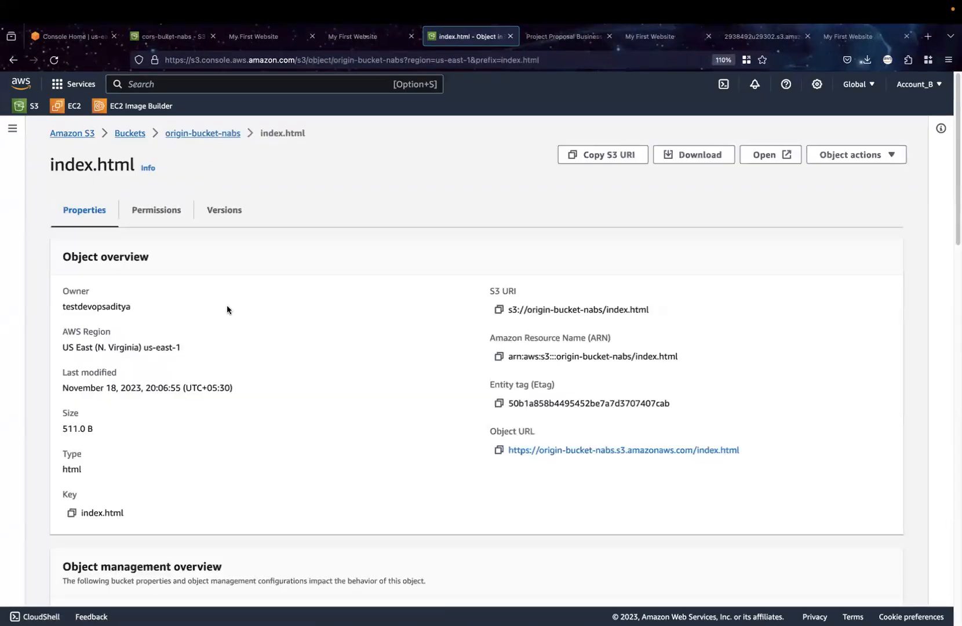
left_click(214, 134)
left_click(67, 413)
left_click(532, 323)
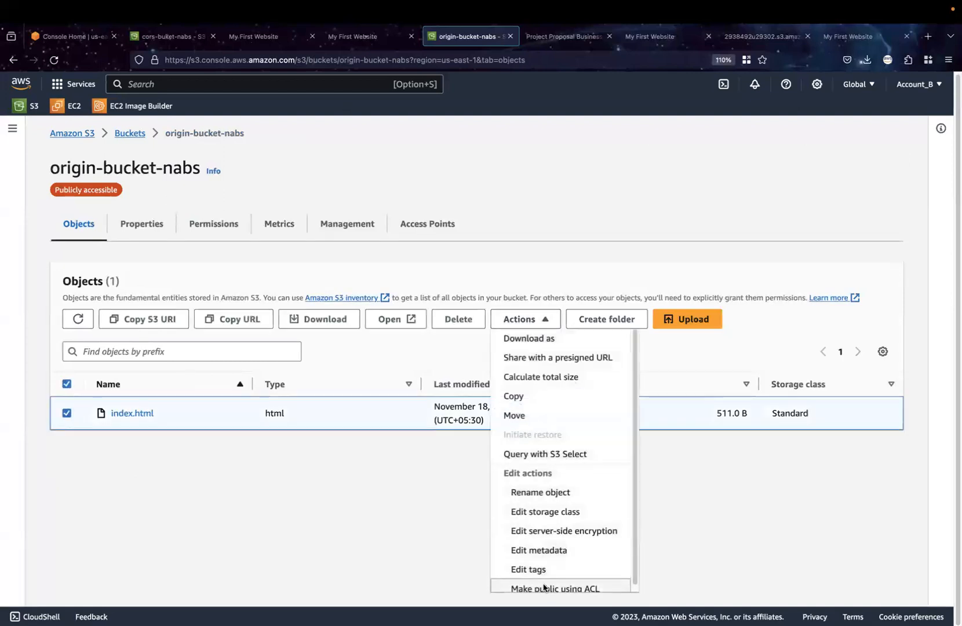
left_click(544, 587)
left_click(510, 415)
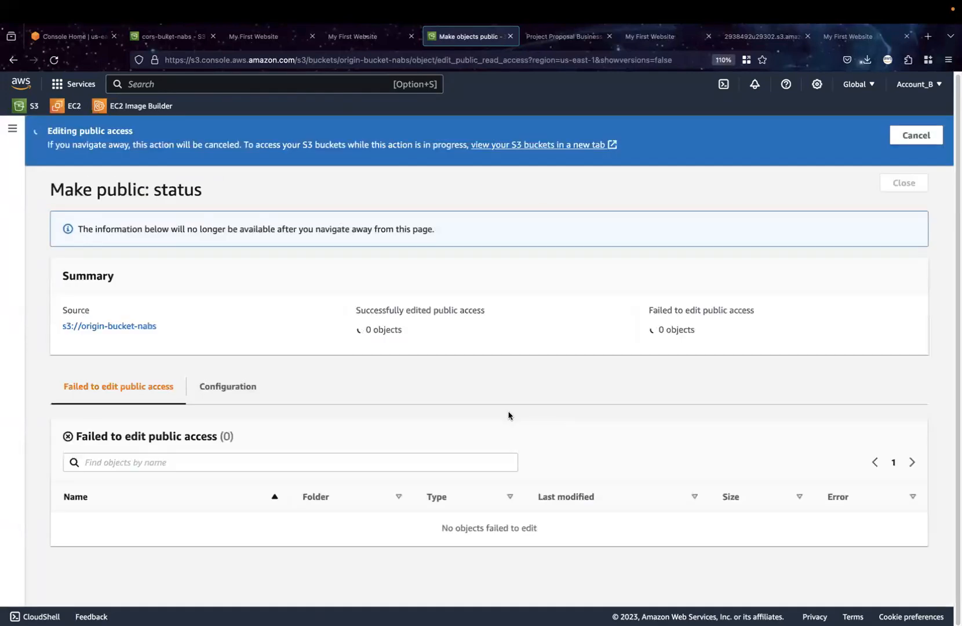
left_click(938, 131)
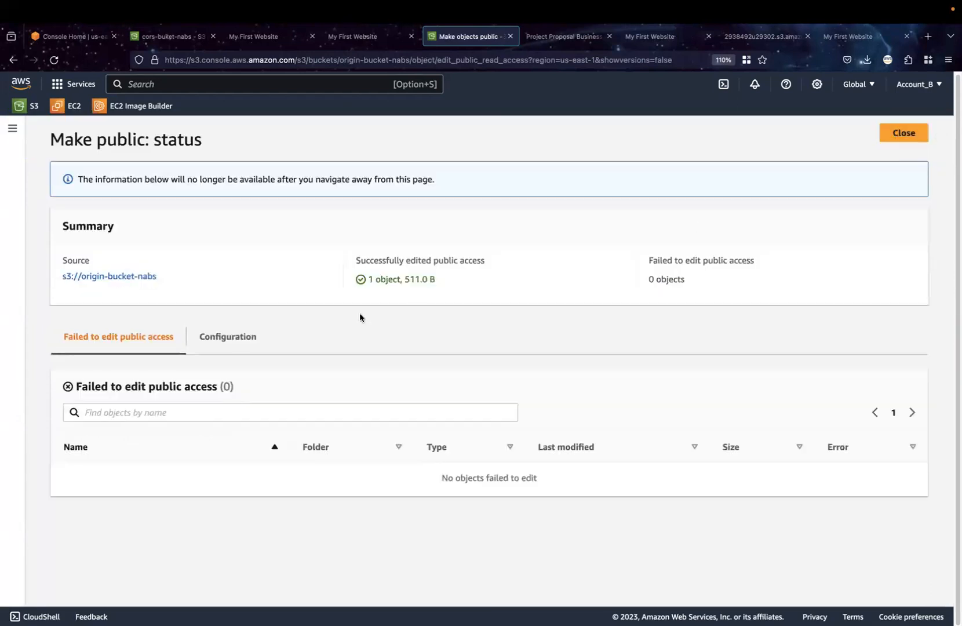
Open index.html in origin-bucket-nabs and copy its object URL
left_click(902, 133)
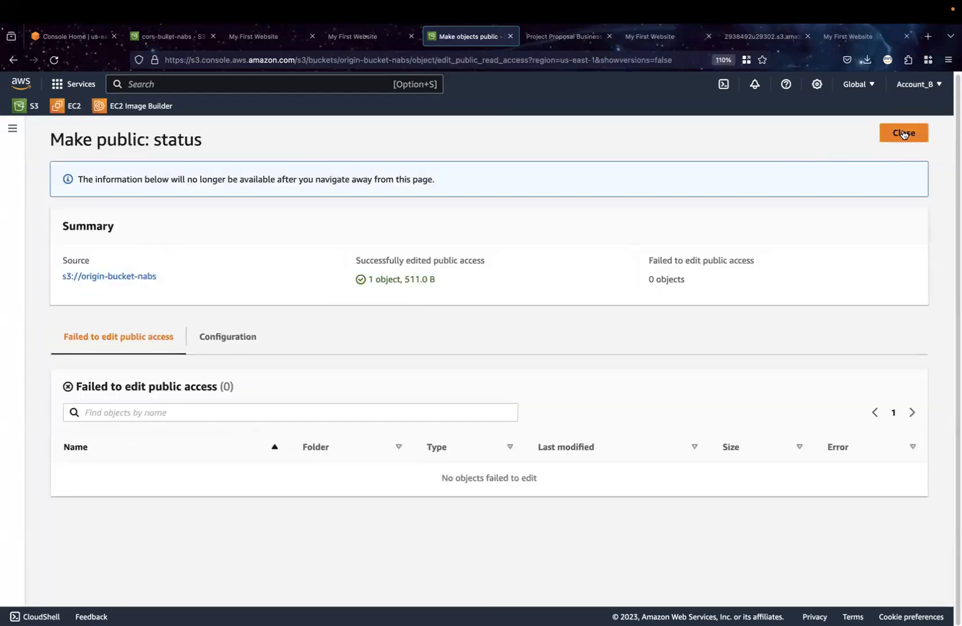
left_click(123, 414)
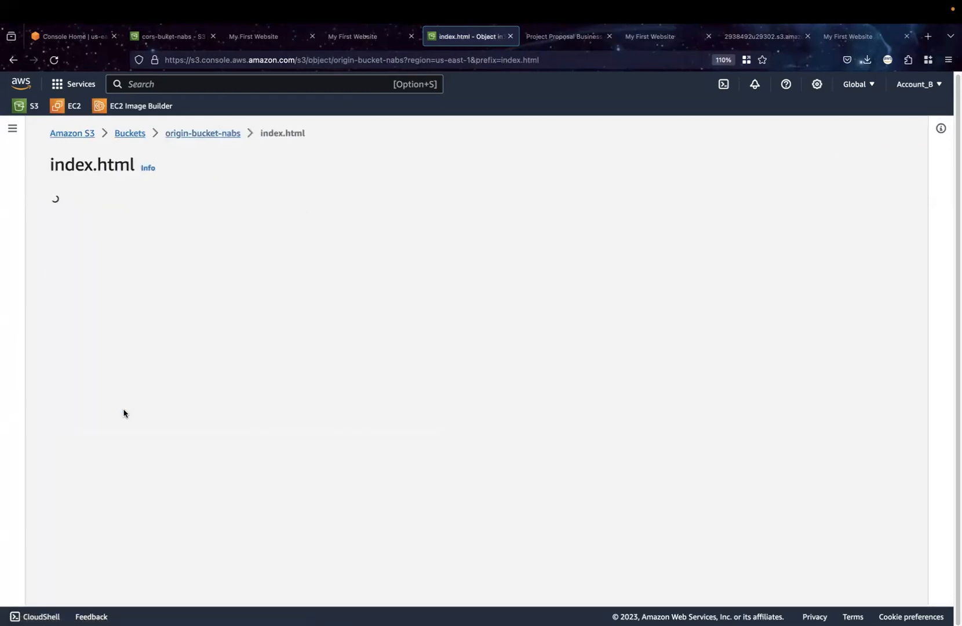
left_click(498, 451)
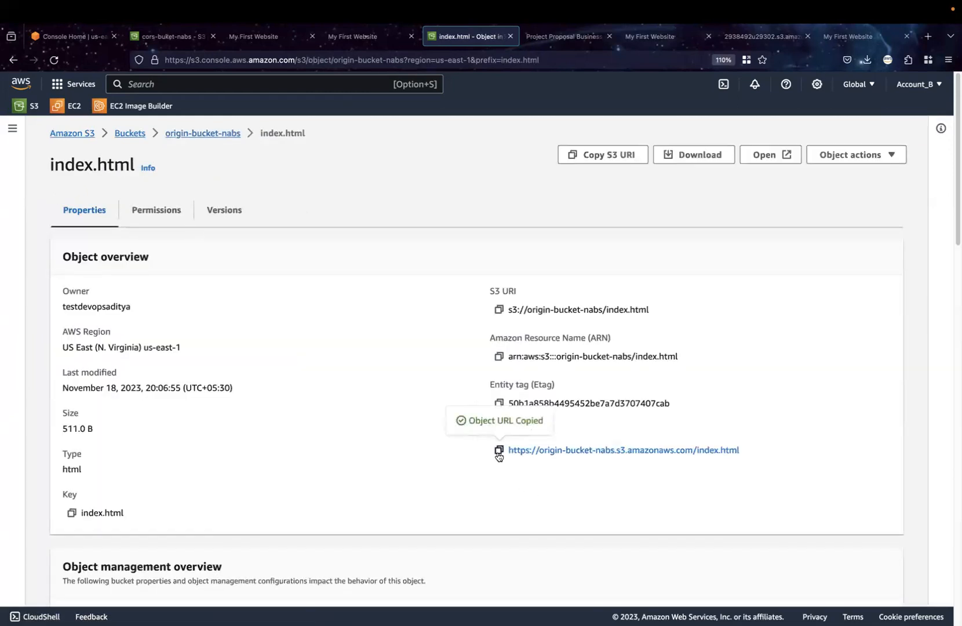
left_click(245, 38)
left_click(242, 55)
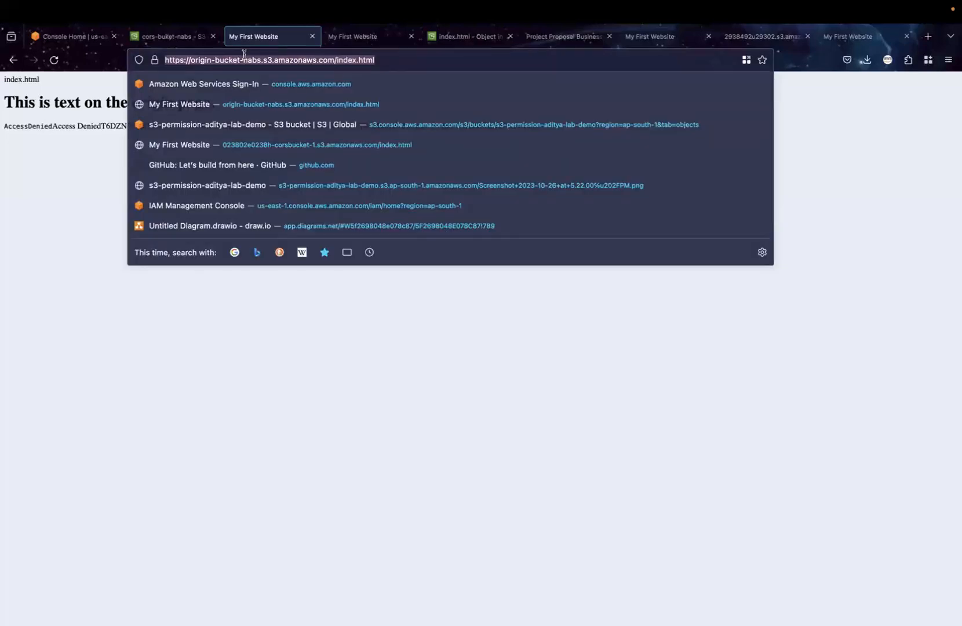
left_click(53, 59)
left_click(52, 58)
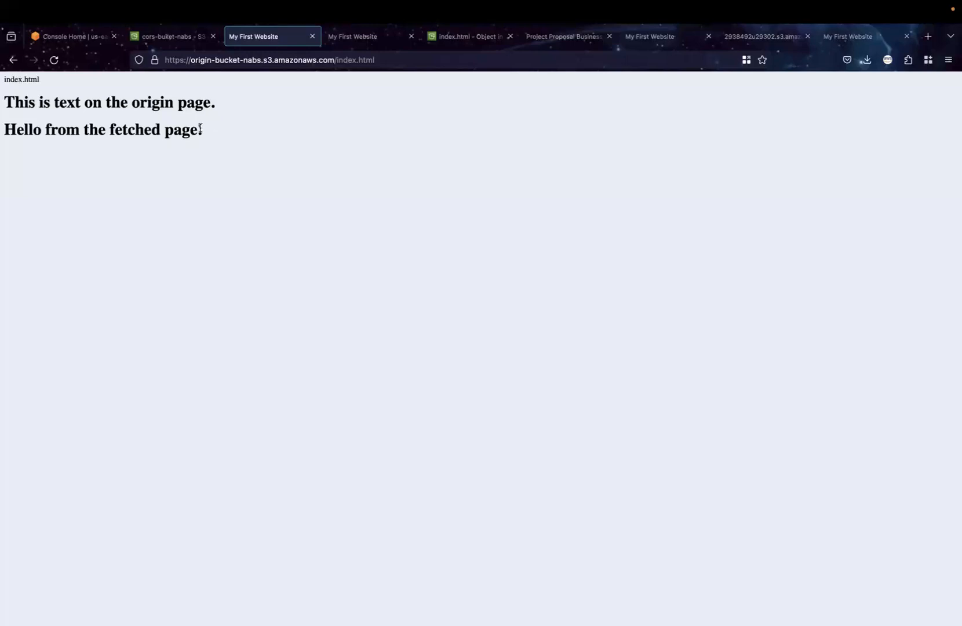
Examine the origin page heading and the fetched page heading on the reloaded website page
left_click_drag(207, 125, 3, 88)
triple_click(125, 129)
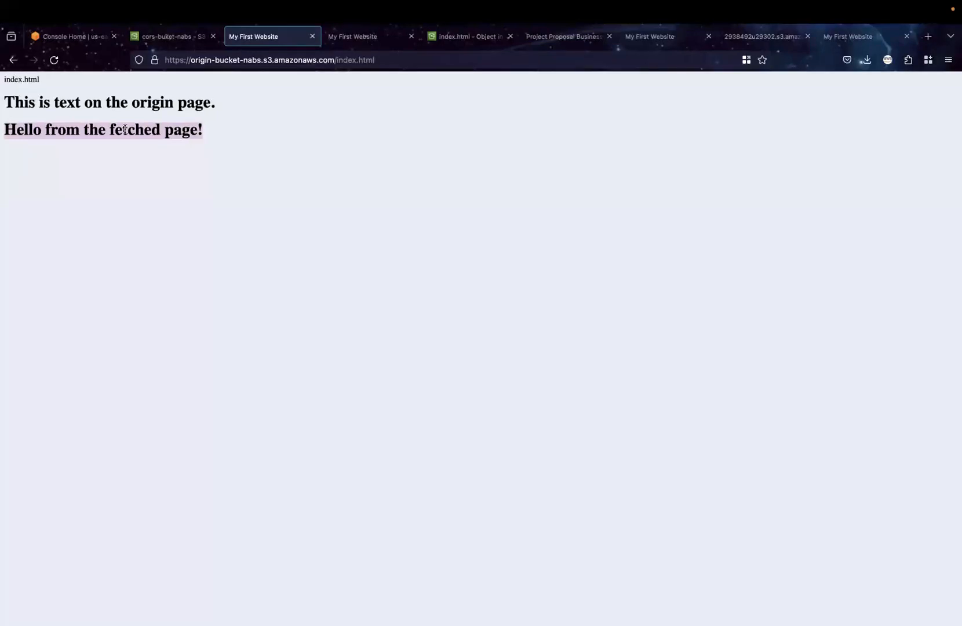
double_click(133, 104)
left_click(134, 104)
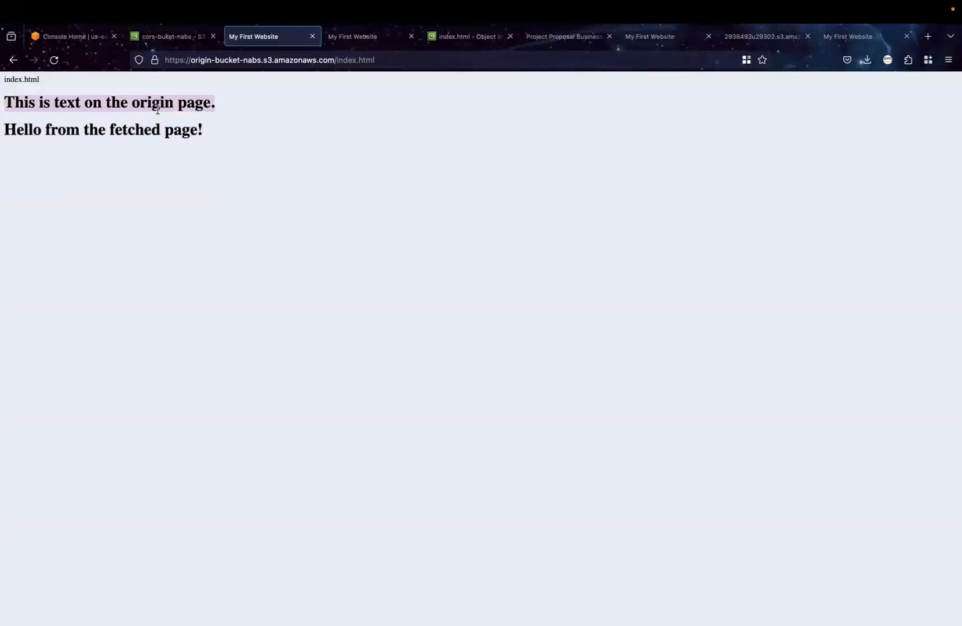
left_click(211, 130)
left_click_drag(208, 130, 73, 97)
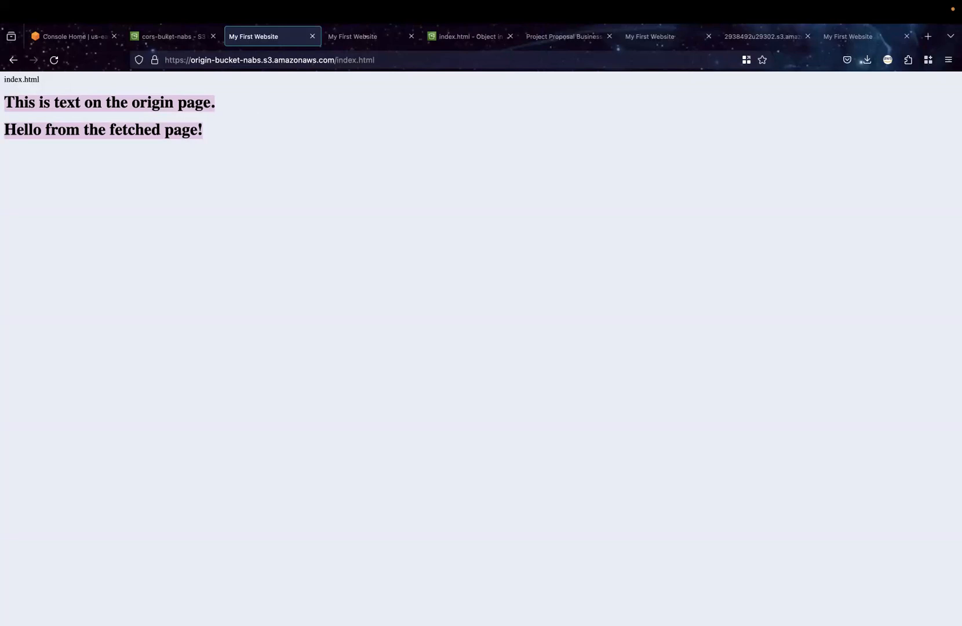
Check index.html in VS Code, then return to Firefox and open origin-bucket-nabs from the S3 bucket list to view its objects
mouse_move(378, 4)
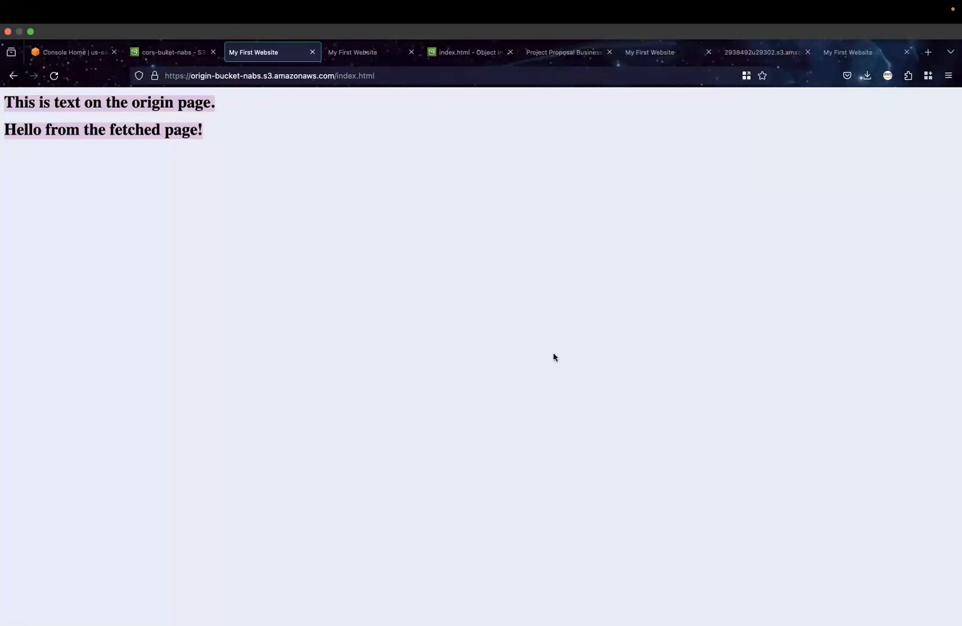
mouse_move(678, 620)
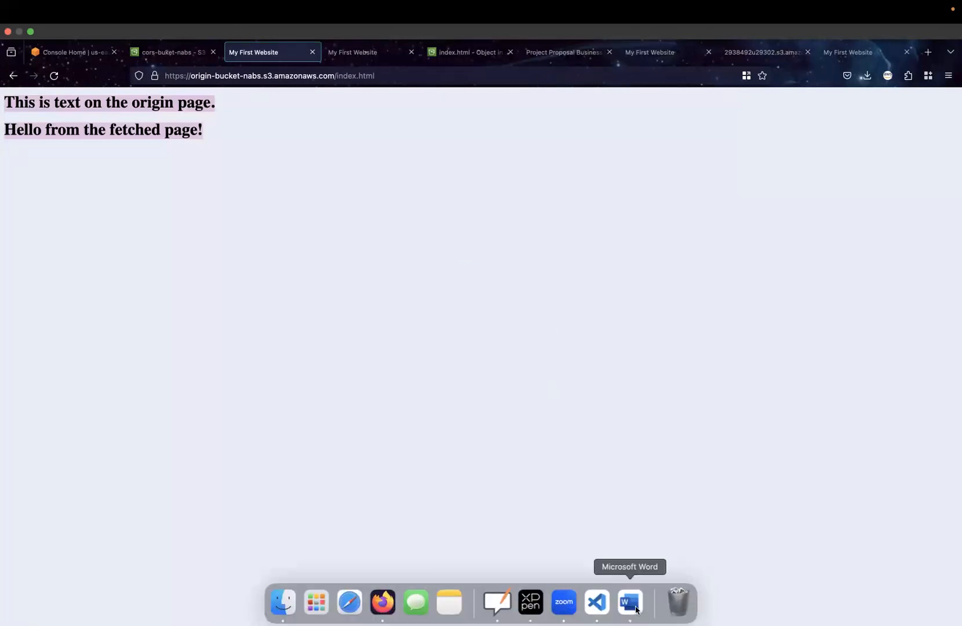
left_click(597, 603)
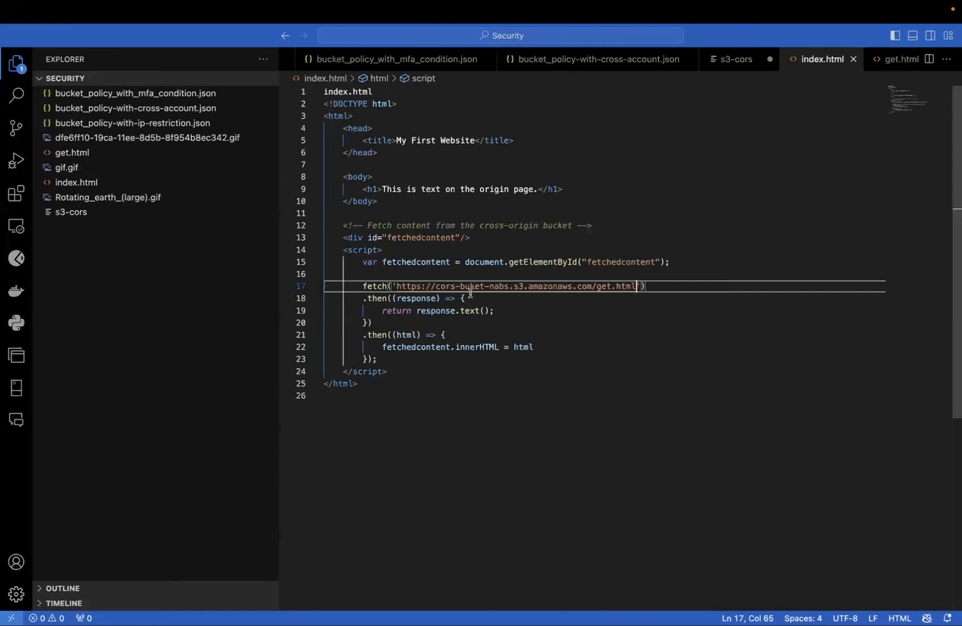
key("ctrl+Left")
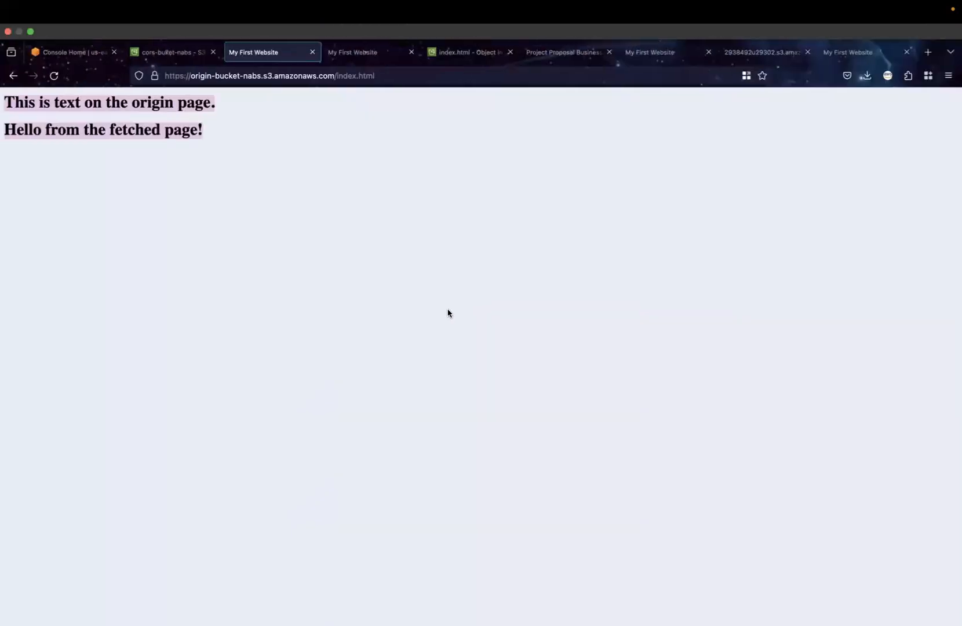
left_click(173, 52)
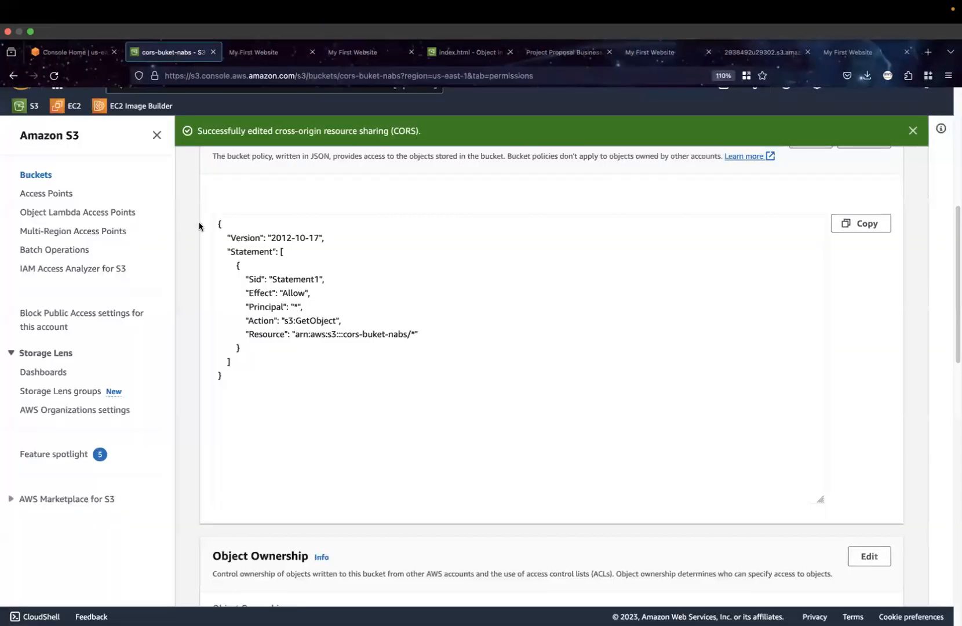
left_click(40, 176)
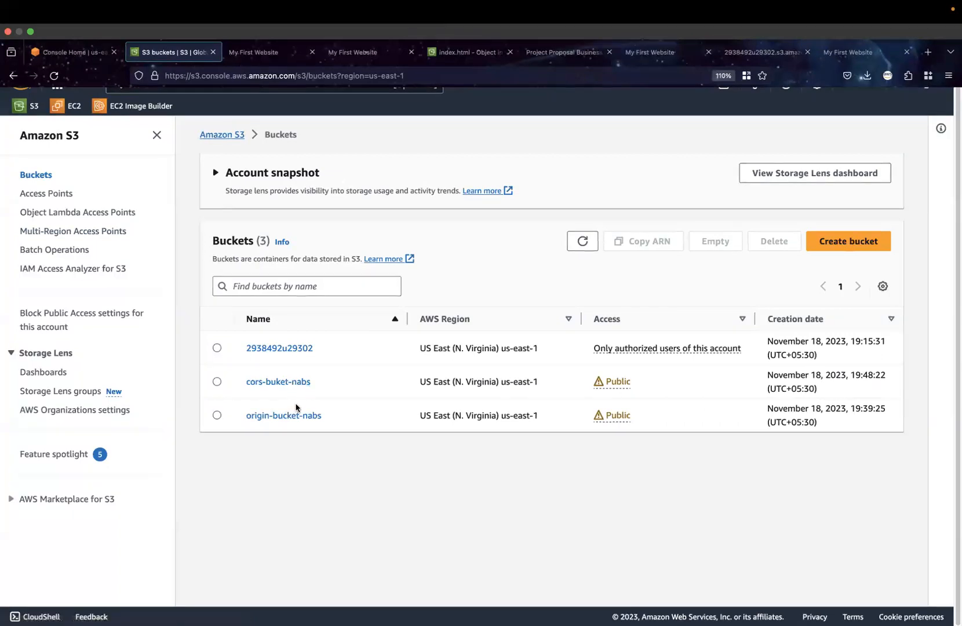
left_click(290, 416)
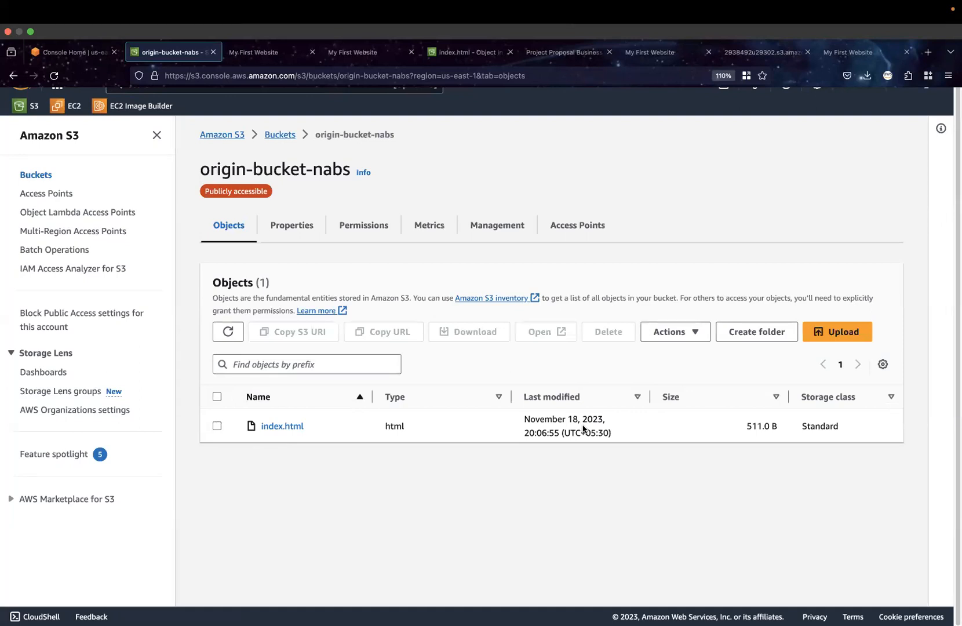
key("ctrl+Right")
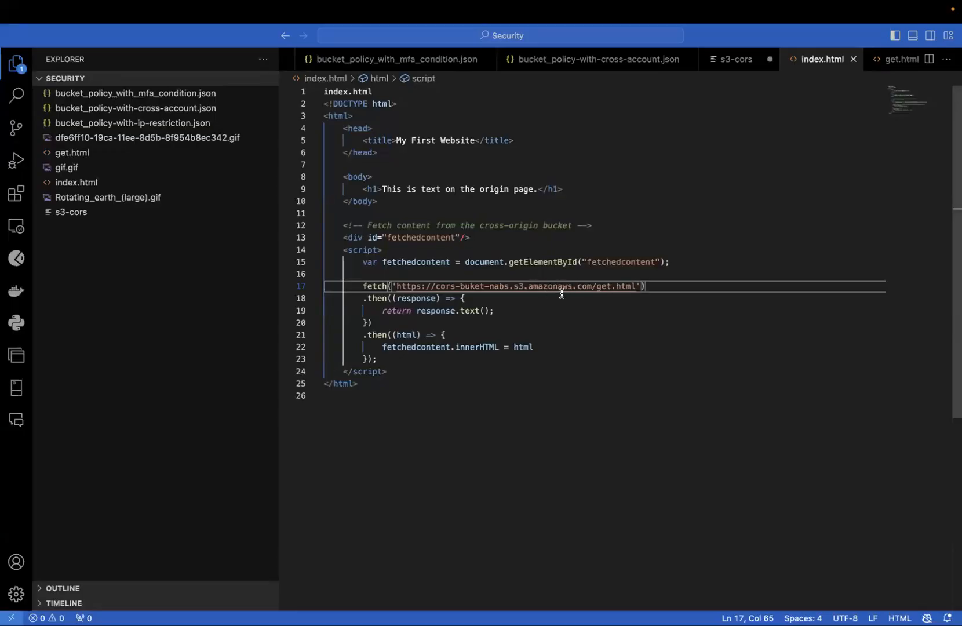
left_click(597, 287)
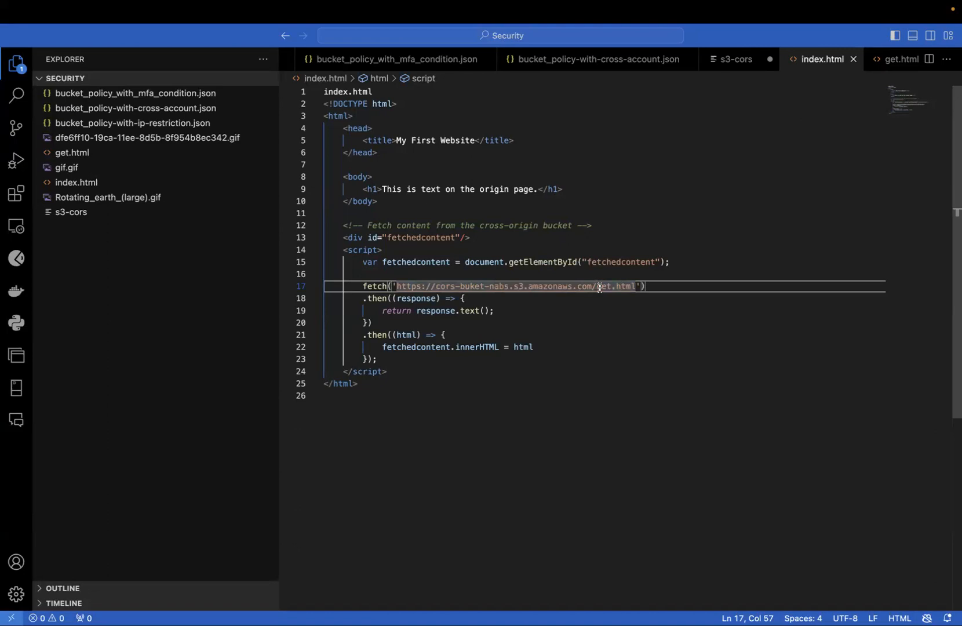
left_click_drag(597, 287, 635, 286)
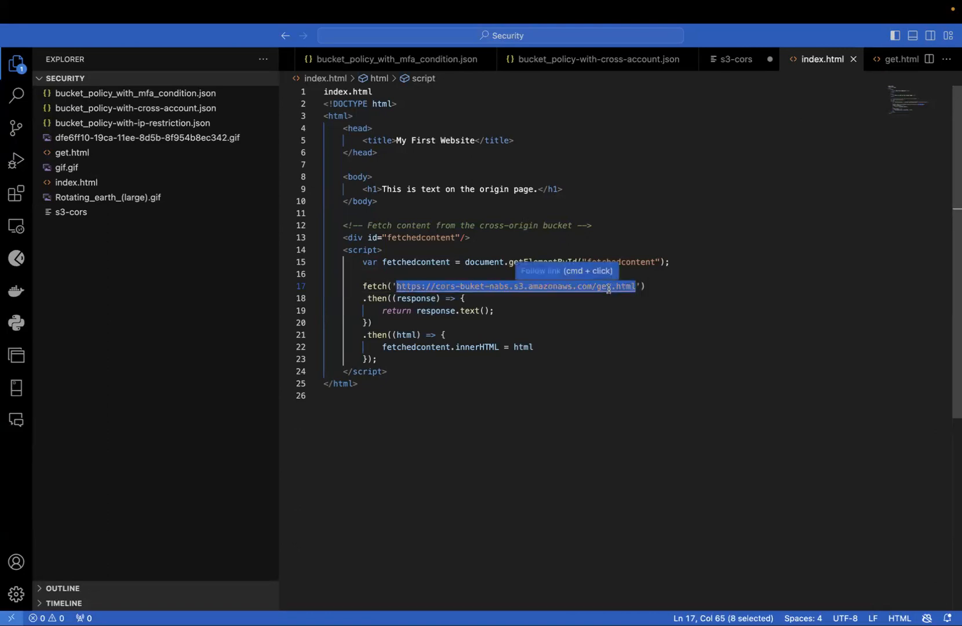
key("ctrl+Left")
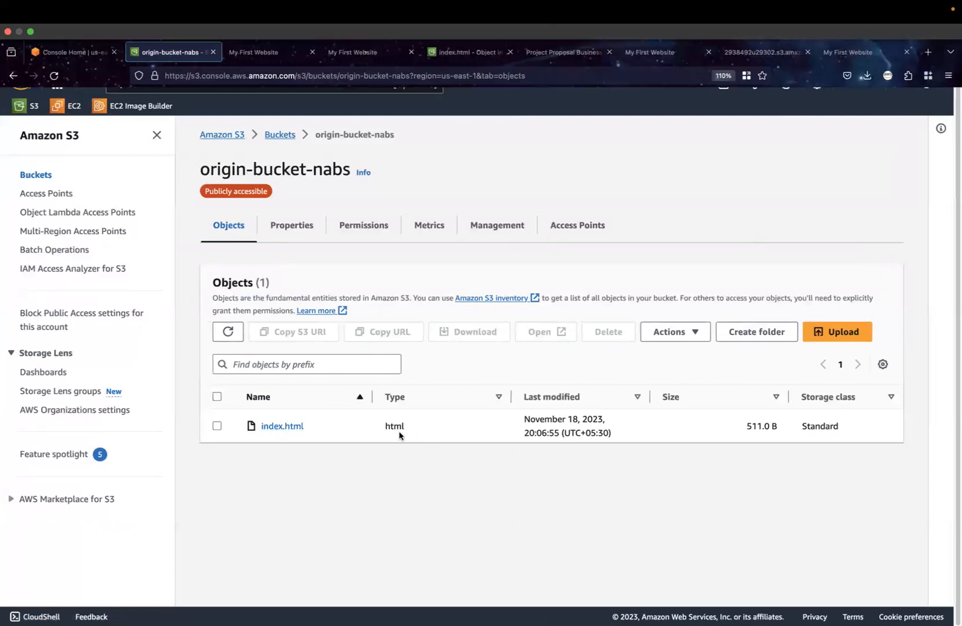
left_click(252, 51)
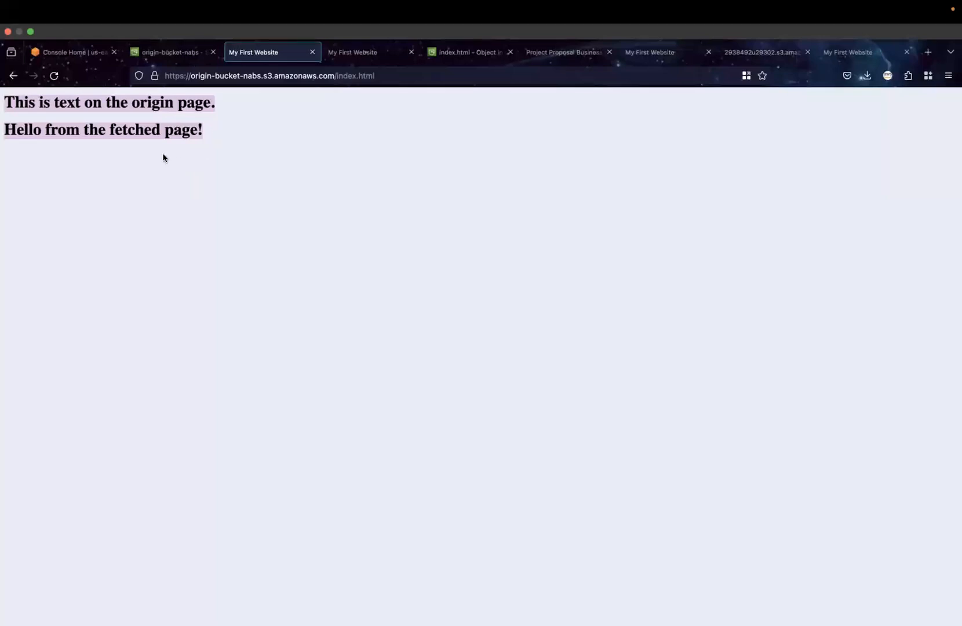
left_click(185, 54)
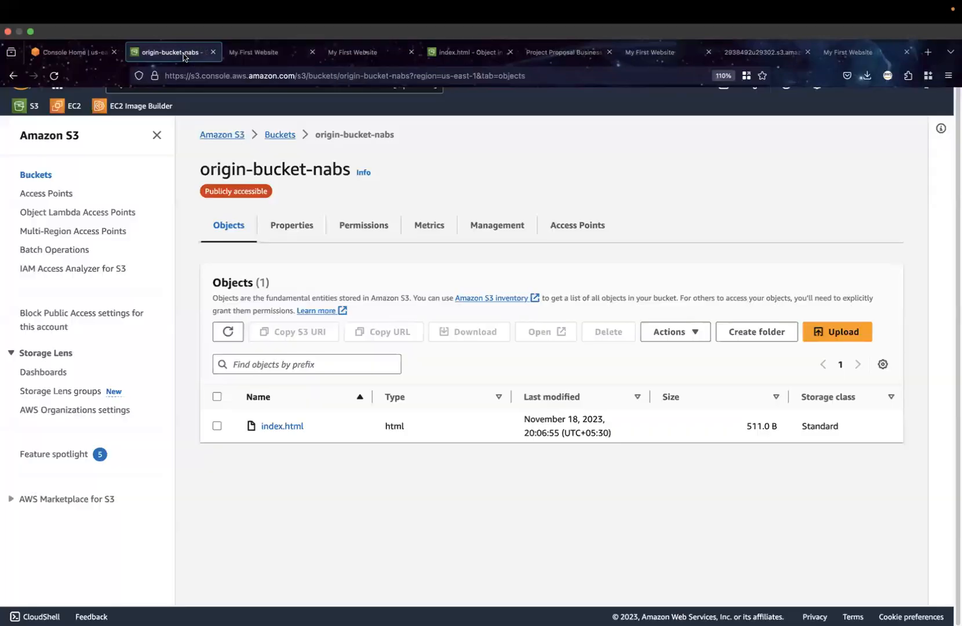
key("ctrl+Right")
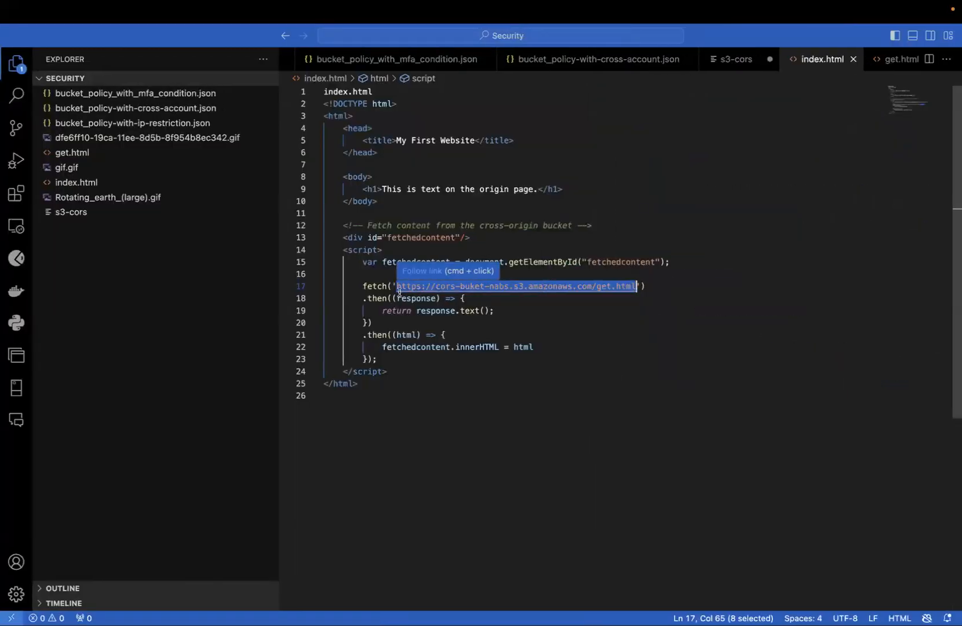
left_click_drag(396, 292, 636, 287)
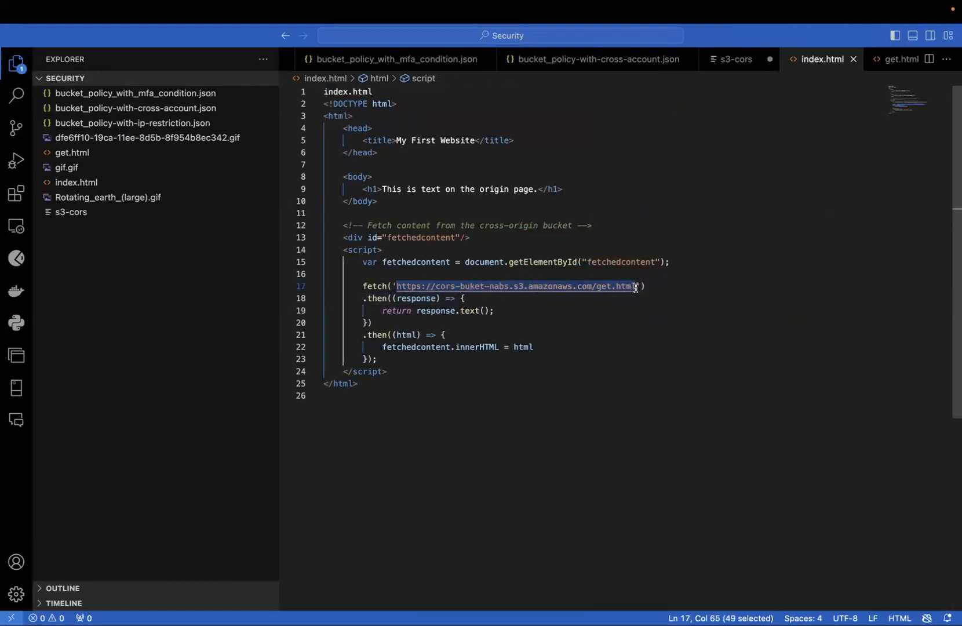
In Firefox, copy the object URL of get.html in cors-buket-nabs and compare it with the fetch URL in index.html in VS Code
mouse_move(373, 284)
key("ctrl+Left")
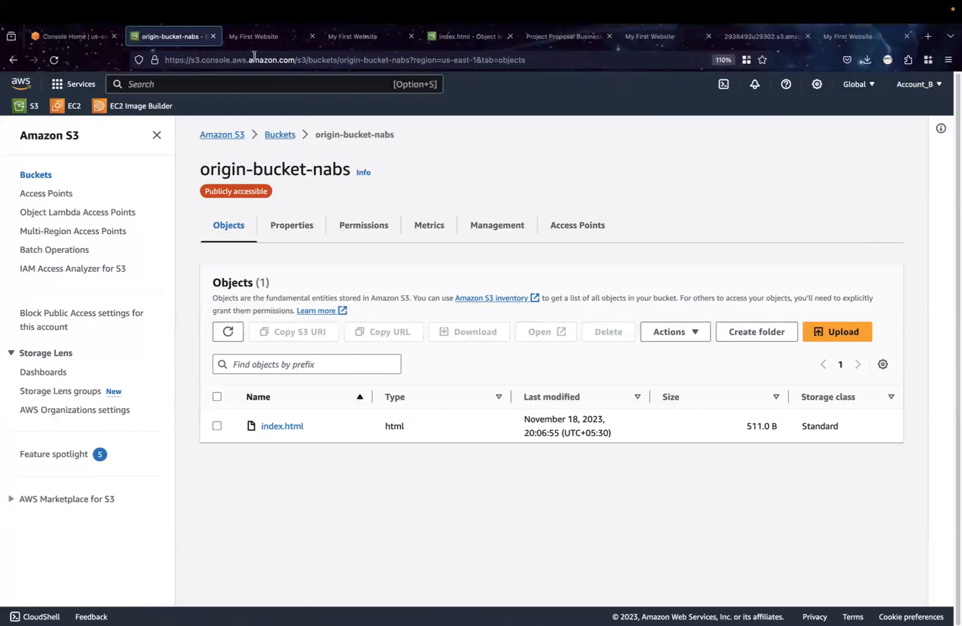
left_click(280, 135)
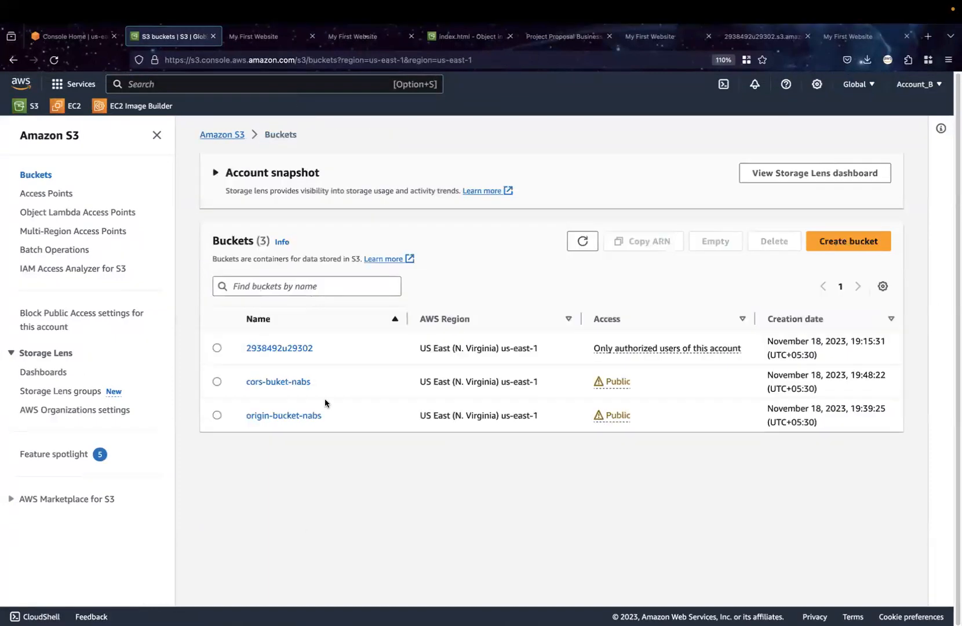
left_click(287, 386)
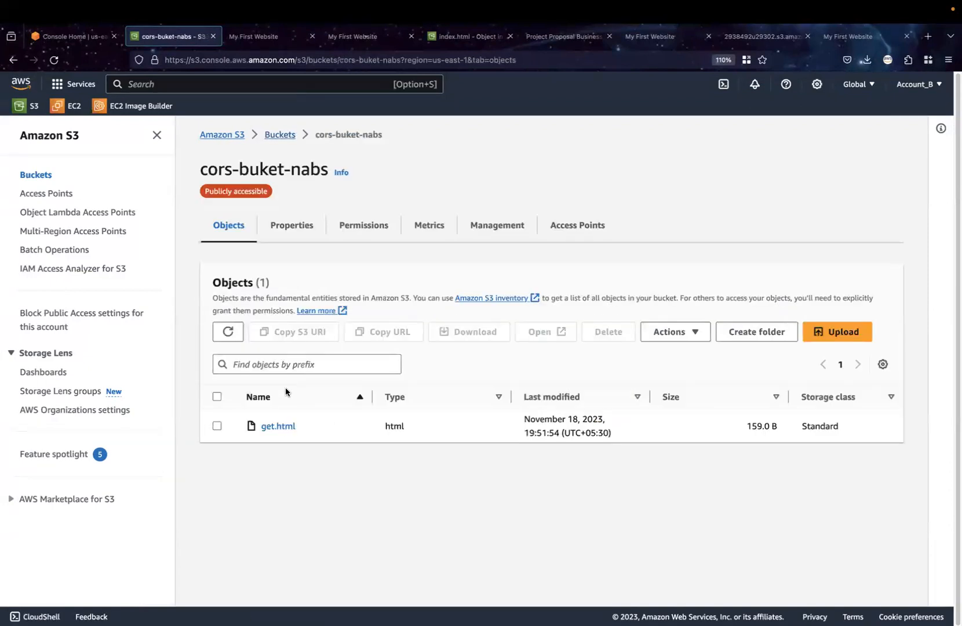
left_click(284, 431)
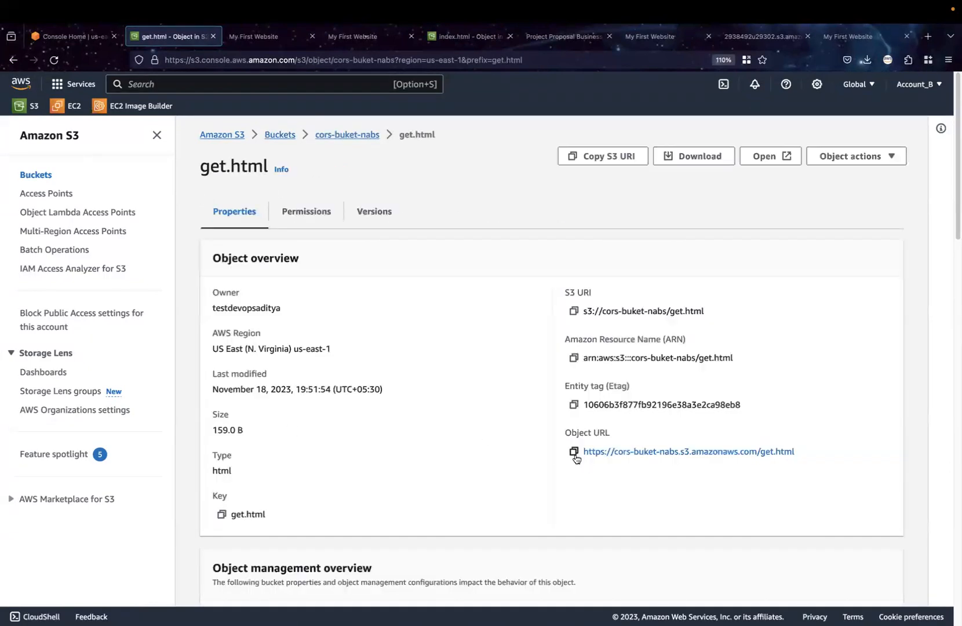
left_click(574, 455)
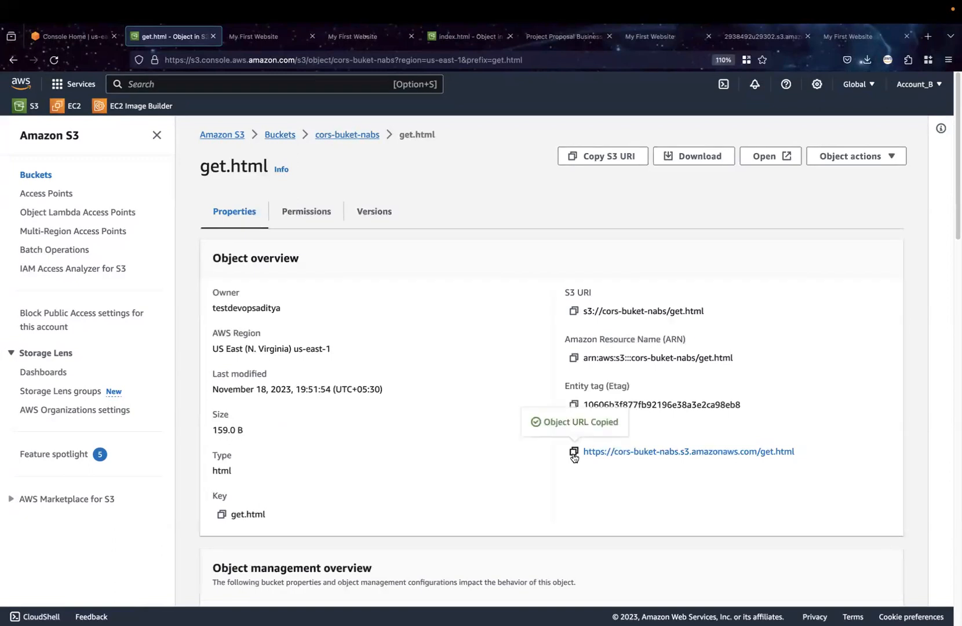
key("ctrl+Right")
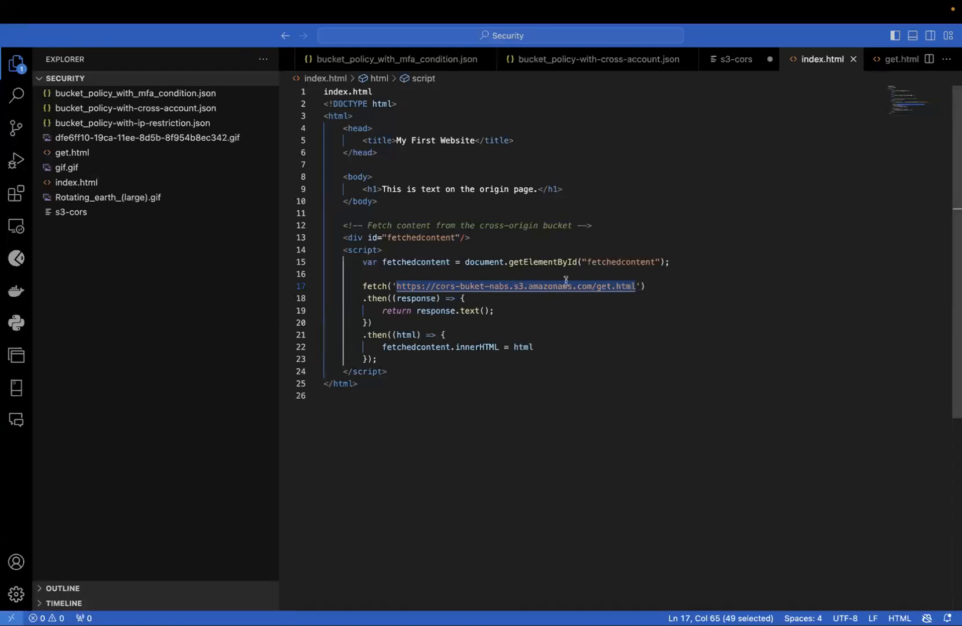
Switch to Firefox and review the origin text and the fetched text separately on the rendered index.html page
mouse_move(383, 288)
key("ctrl+Left")
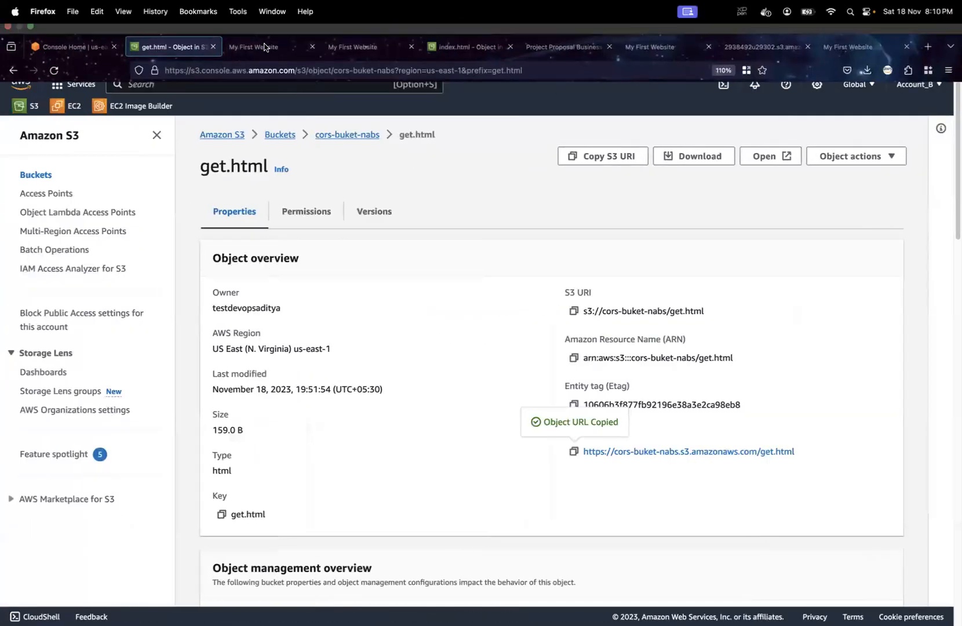
left_click(264, 46)
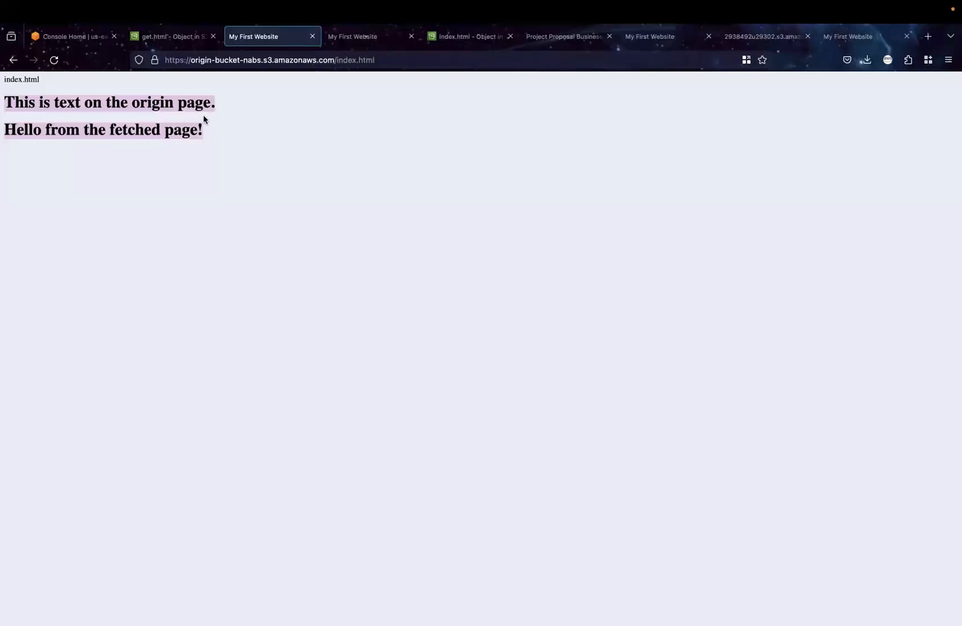
left_click_drag(226, 105, 3, 105)
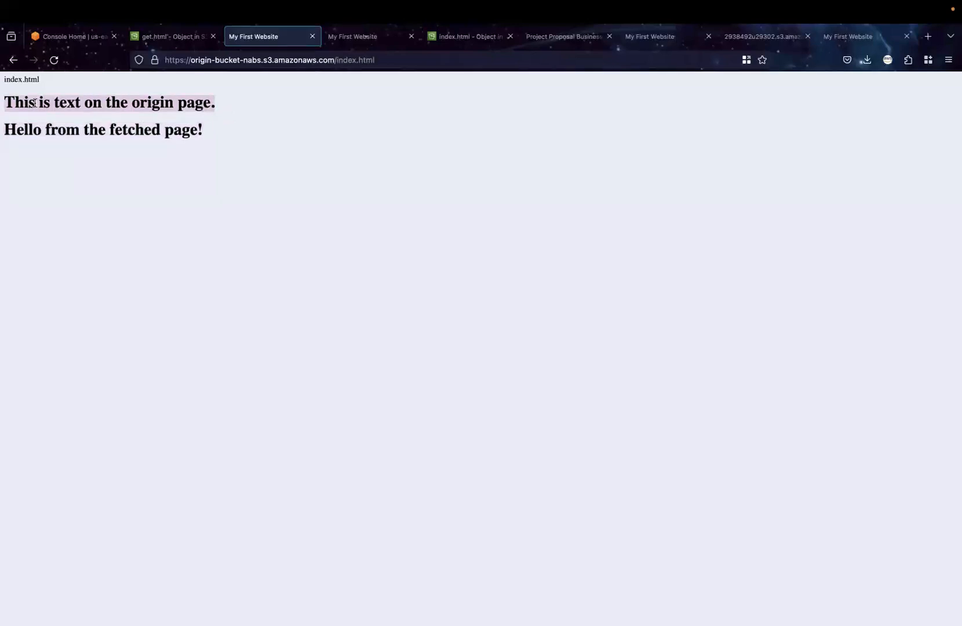
left_click_drag(226, 128, 3, 129)
Switch to VS Code and examine the h1 heading and the fetch script block in index.html
key("ctrl+Right")
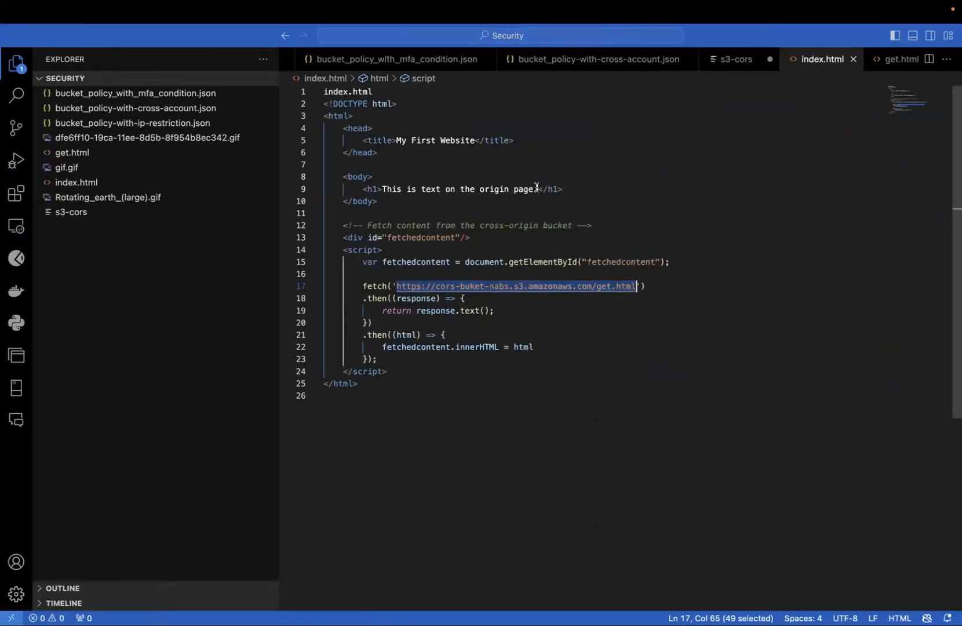
left_click_drag(538, 189, 368, 189)
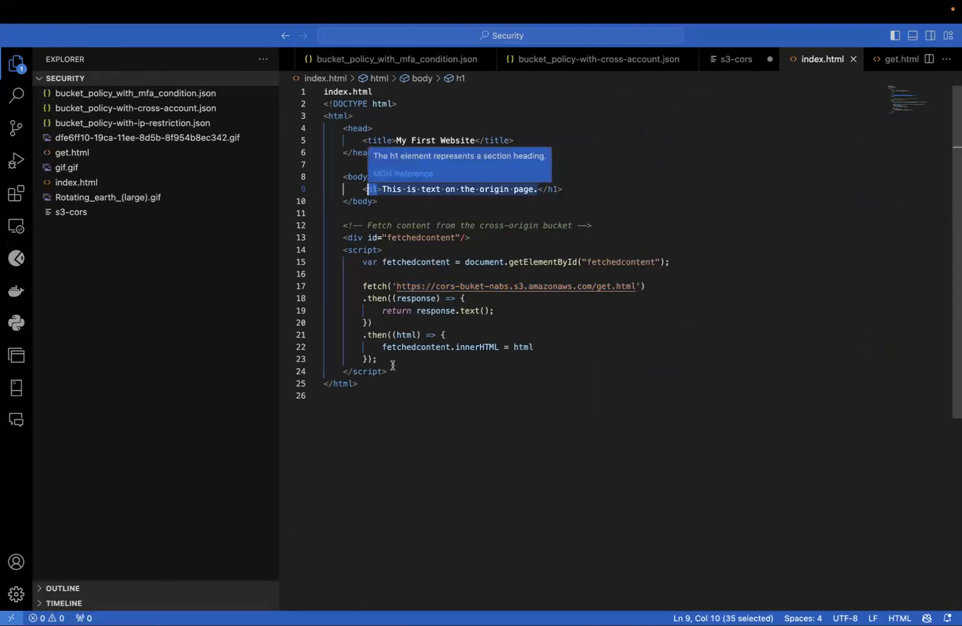
left_click_drag(387, 372, 319, 251)
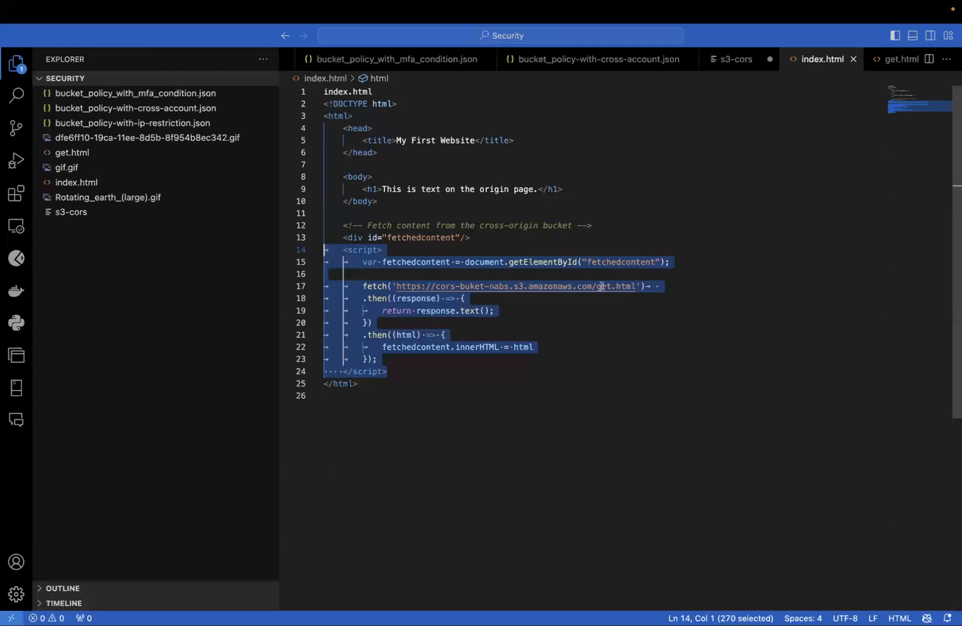
Switch to Firefox, review the fetched text on the index.html page, and go from the get.html object to the S3 bucket list
key("ctrl+Left")
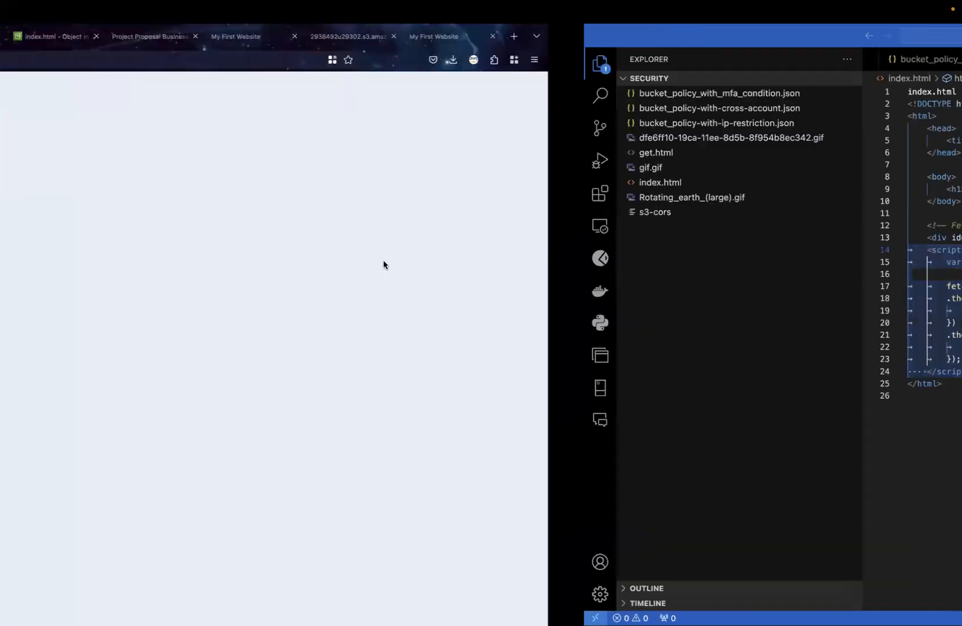
left_click_drag(185, 139, 7, 128)
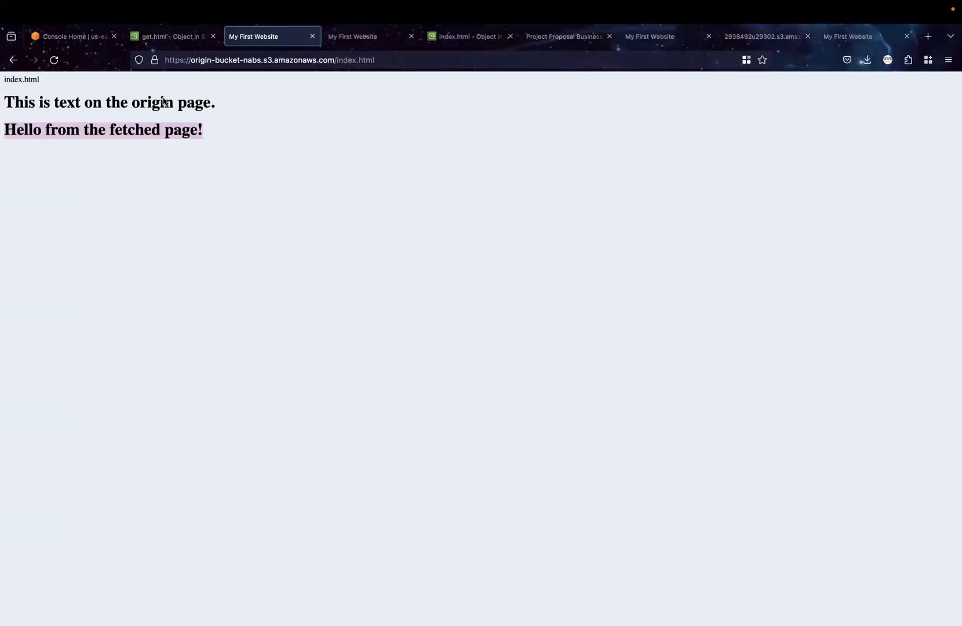
left_click(157, 35)
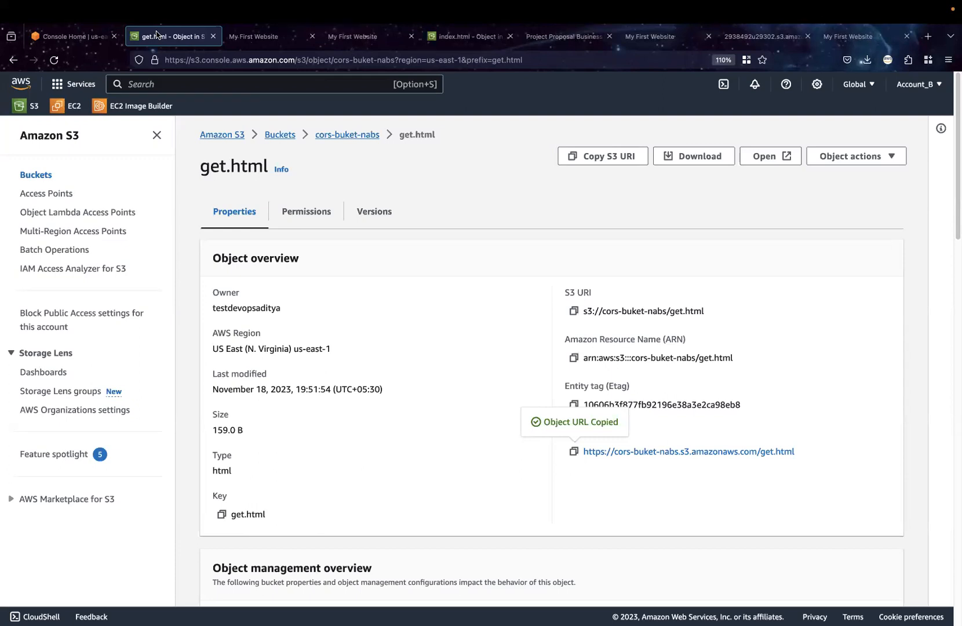
left_click(283, 138)
Switch to VS Code and examine the fetch call and its .then handlers in index.html, checking them against the S3 bucket list in Firefox
key("ctrl+Right")
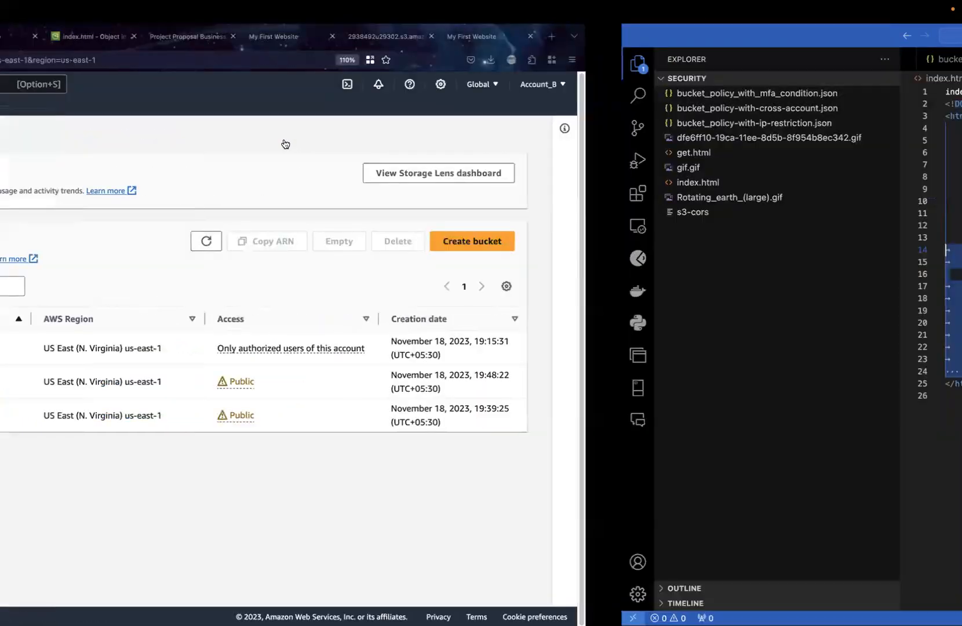
mouse_move(364, 289)
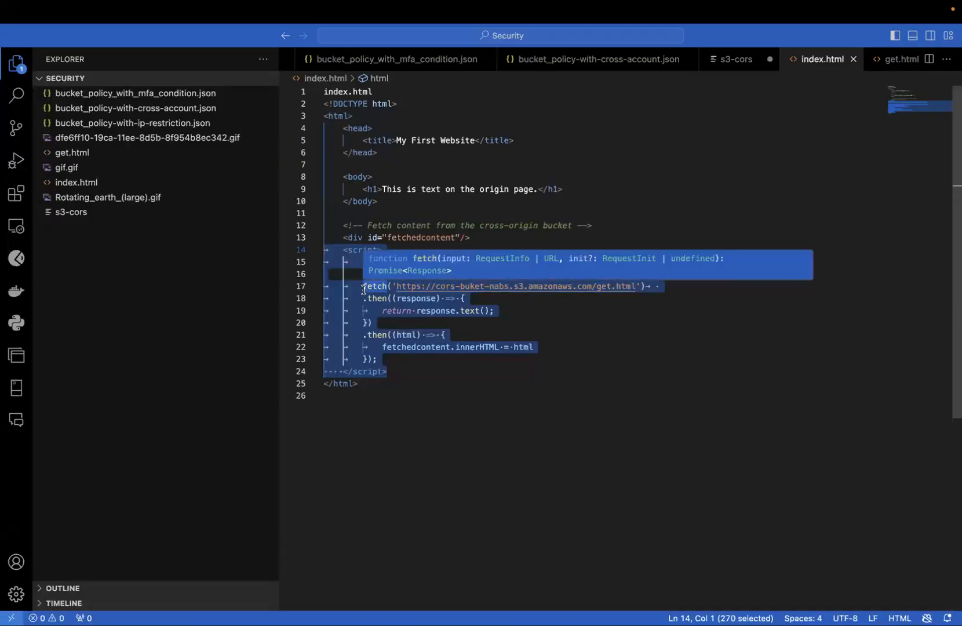
left_click(423, 415)
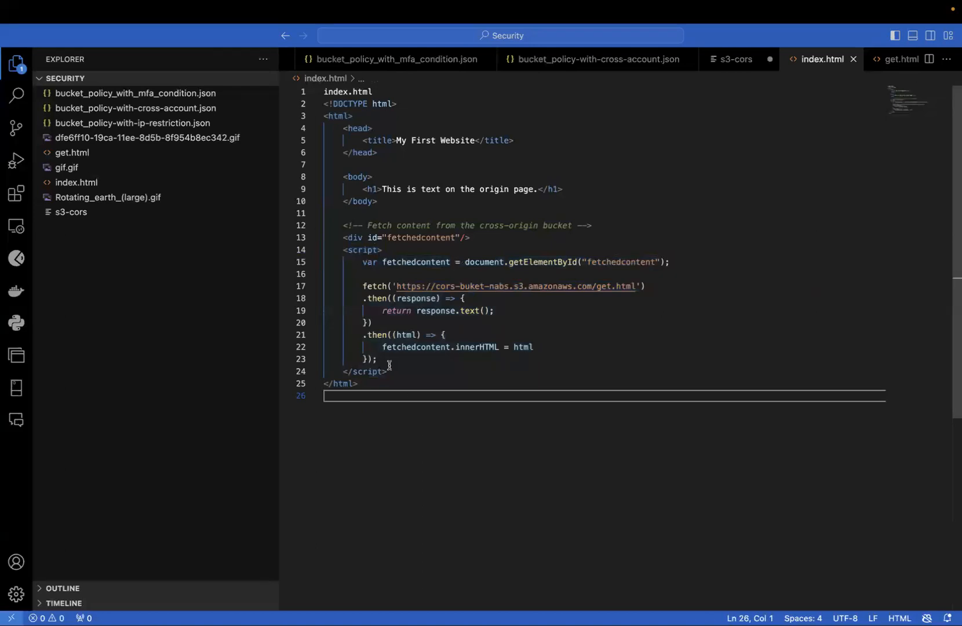
mouse_move(364, 286)
left_click_drag(364, 286, 391, 360)
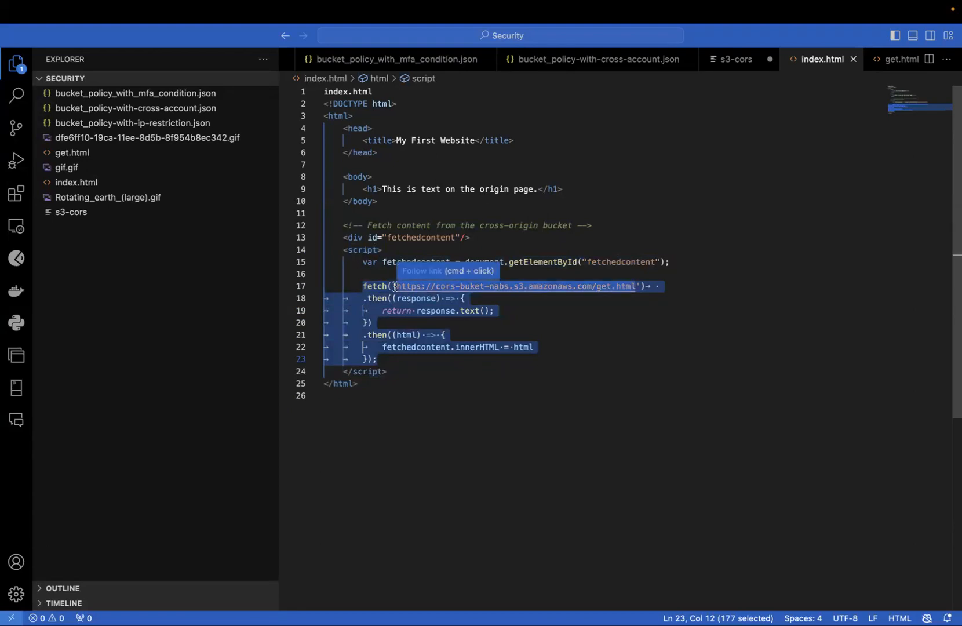
key("super+Tab")
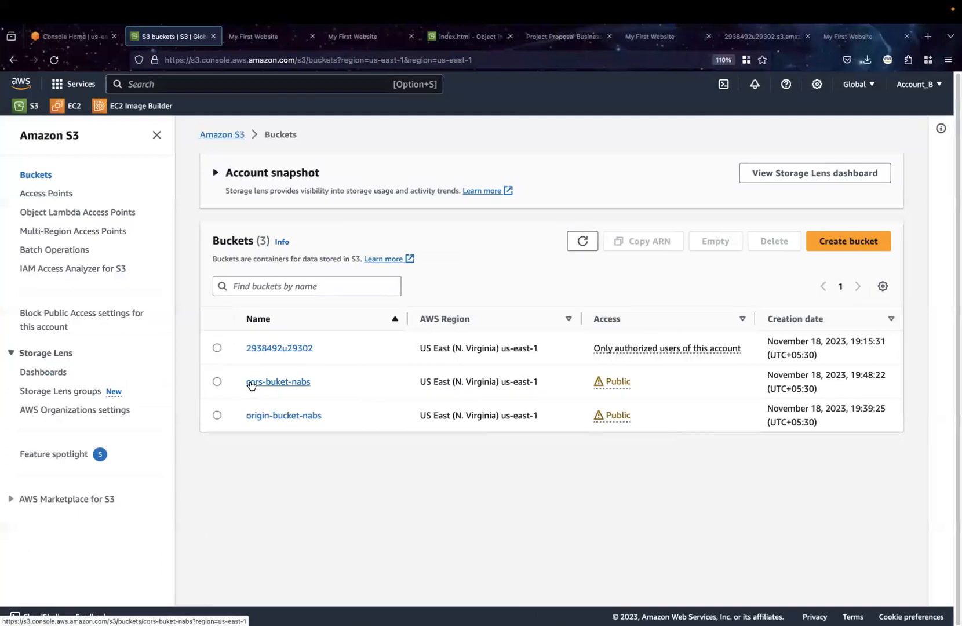
key("super+Tab")
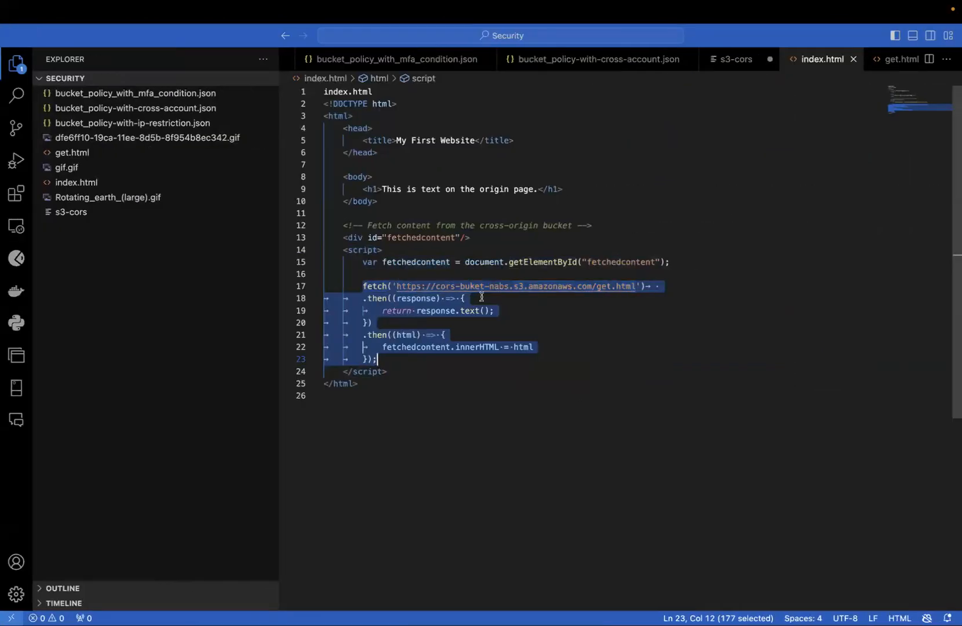
Switch to Firefox and examine the cross-origin resource sharing configuration in the permissions of origin-bucket-nabs
key("super+Tab")
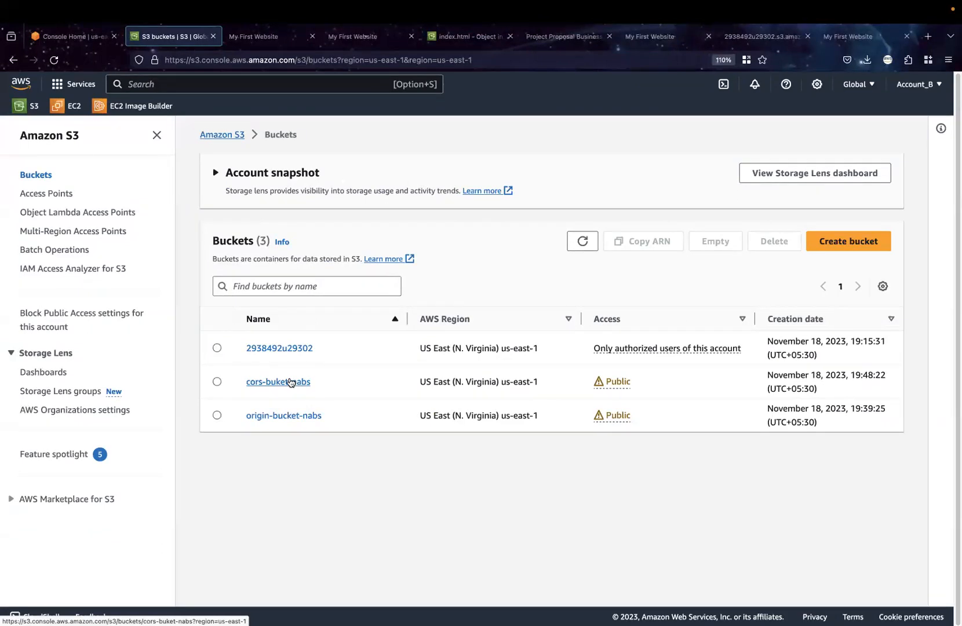
left_click(270, 418)
left_click(357, 226)
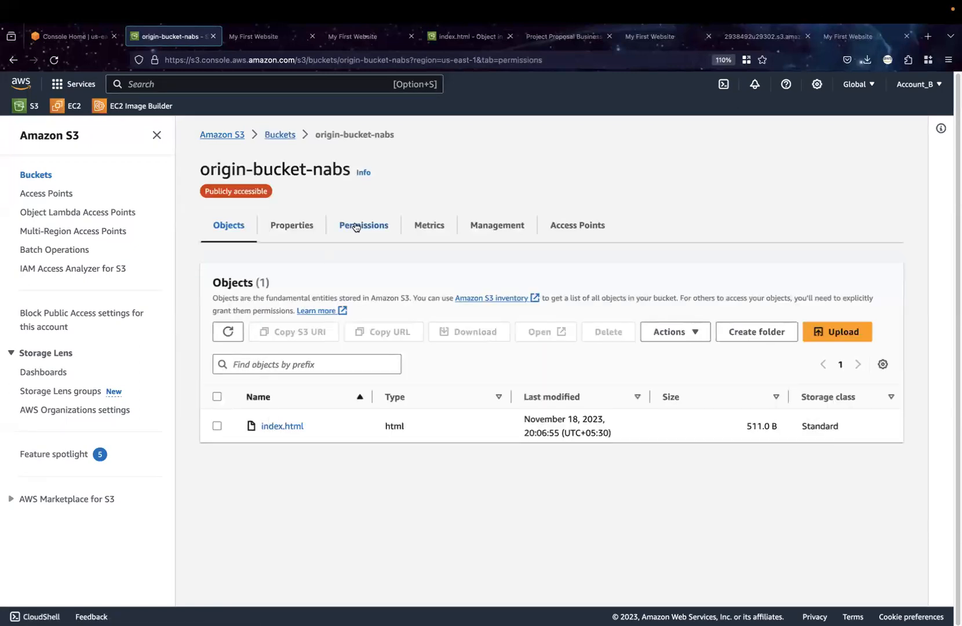
scroll(343, 501, "down", 10)
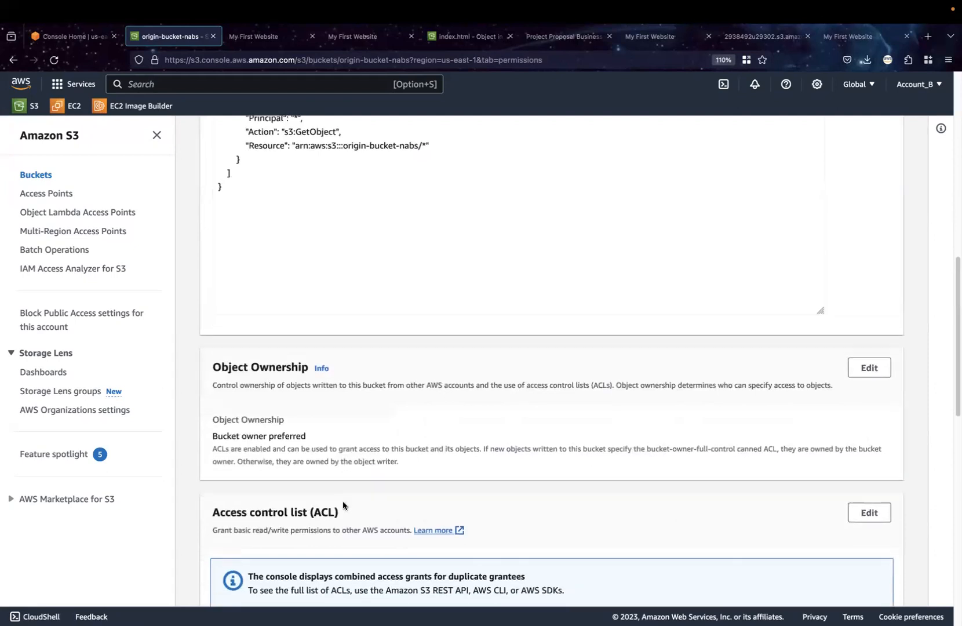
scroll(343, 501, "down", 4)
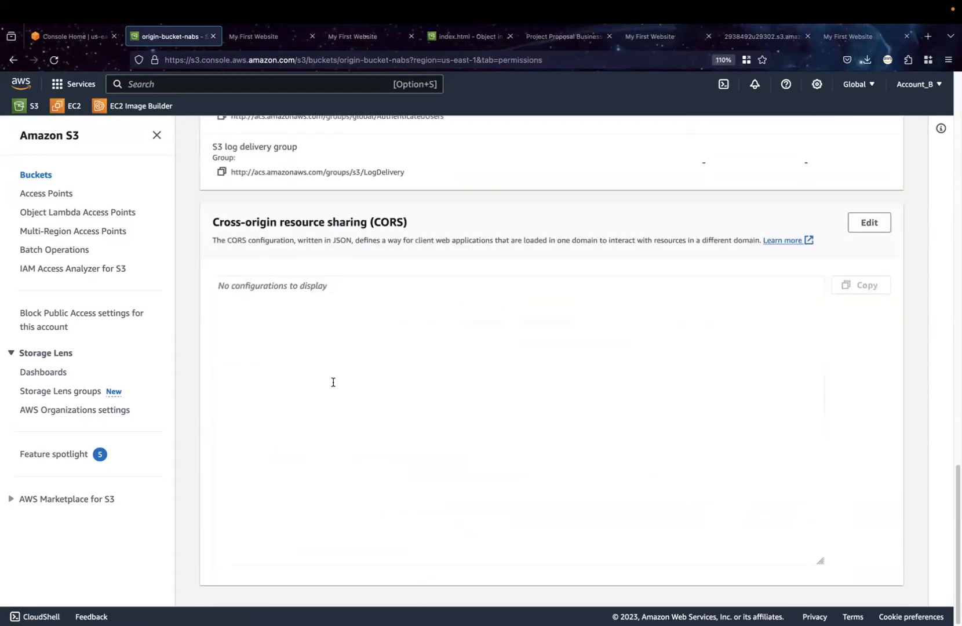
scroll(333, 383, "up", 5)
scroll(333, 382, "up", 10)
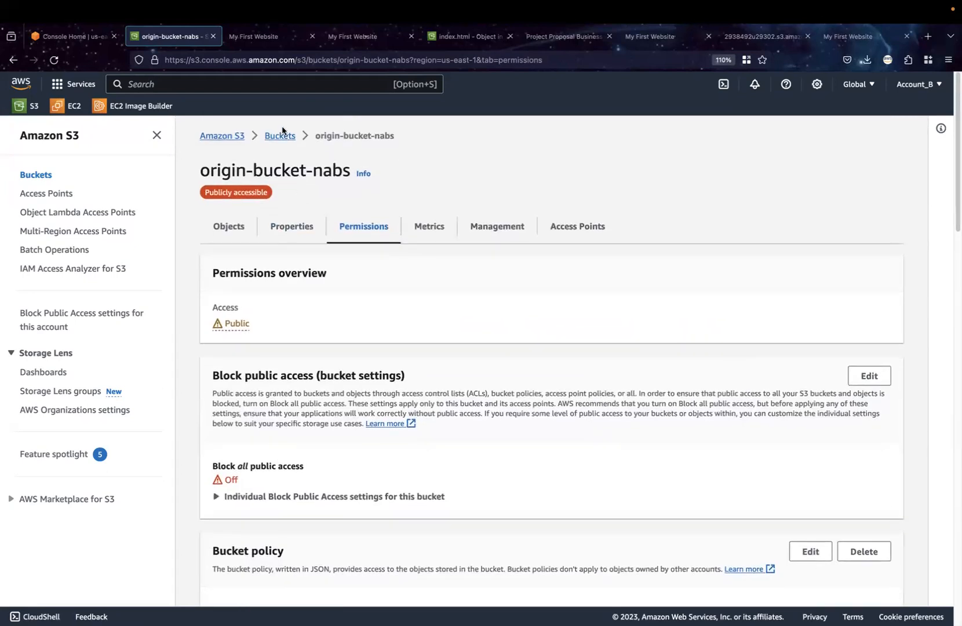
Examine the allowed headers, methods and origins in the CORS configuration of the cors-buket-nabs bucket
left_click(281, 139)
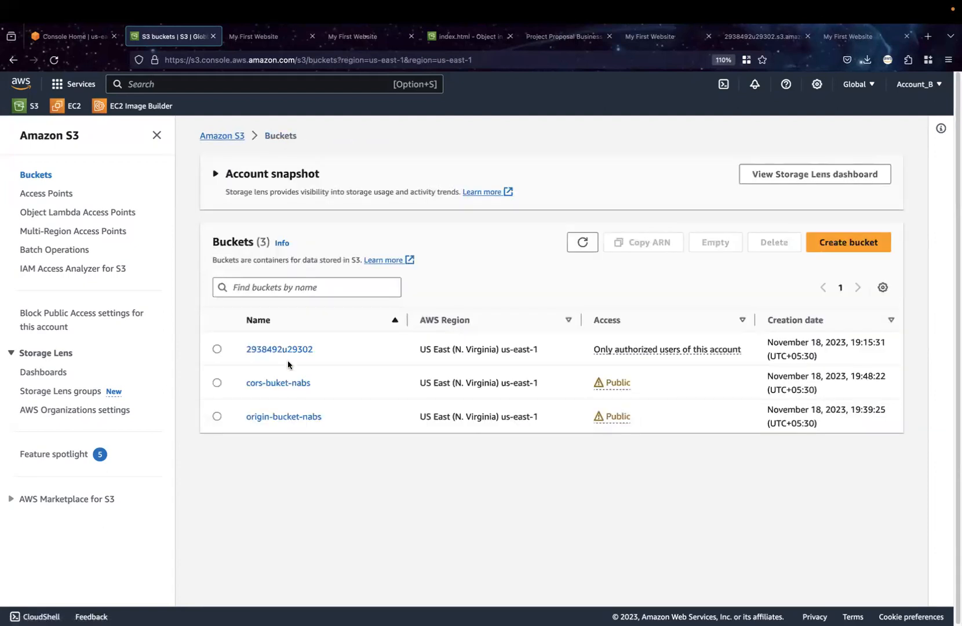
left_click(287, 383)
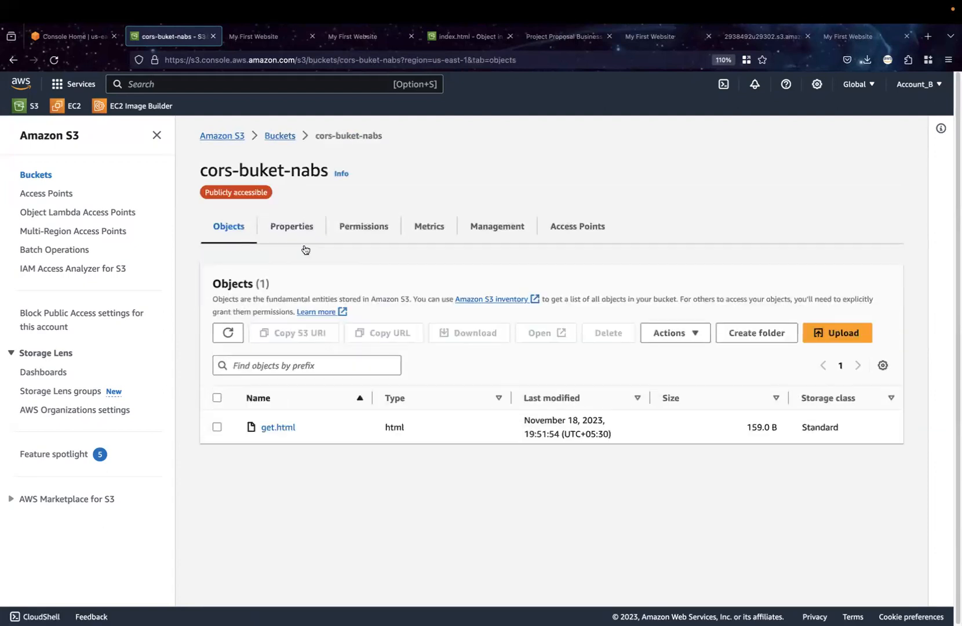
left_click(342, 230)
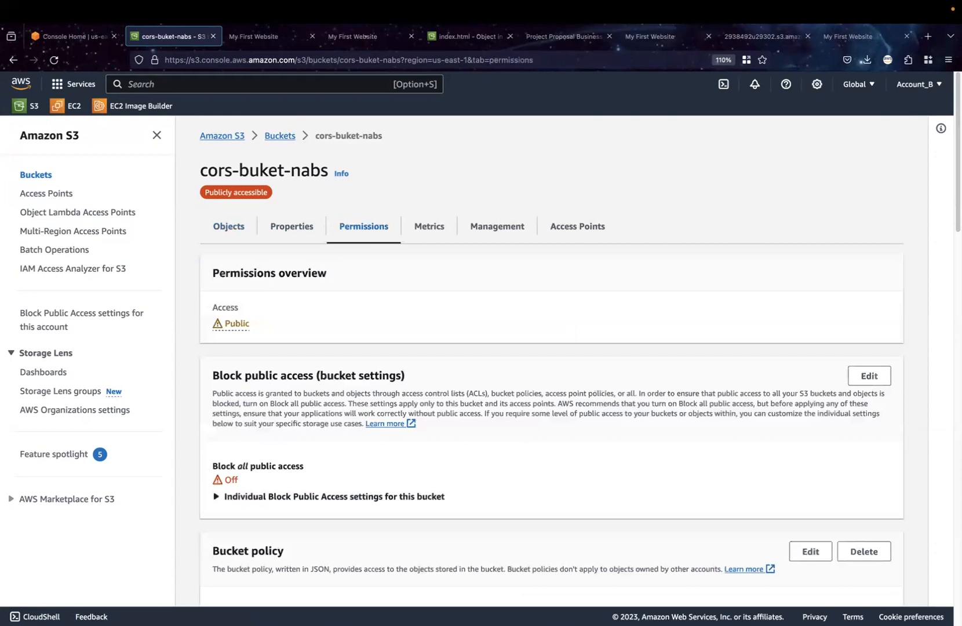
scroll(334, 500, "down", 10)
scroll(334, 499, "down", 6)
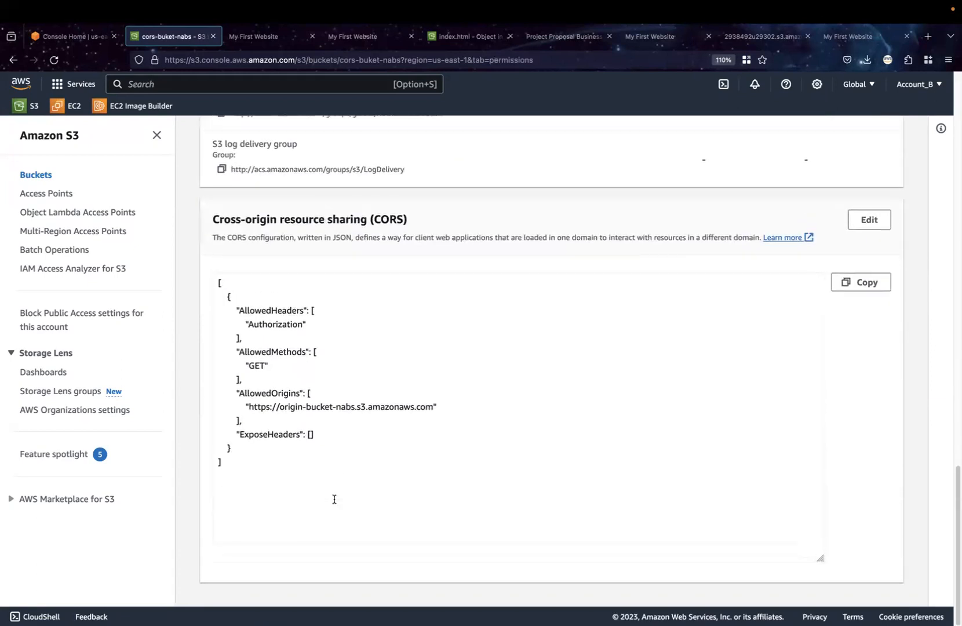
left_click_drag(265, 464, 214, 282)
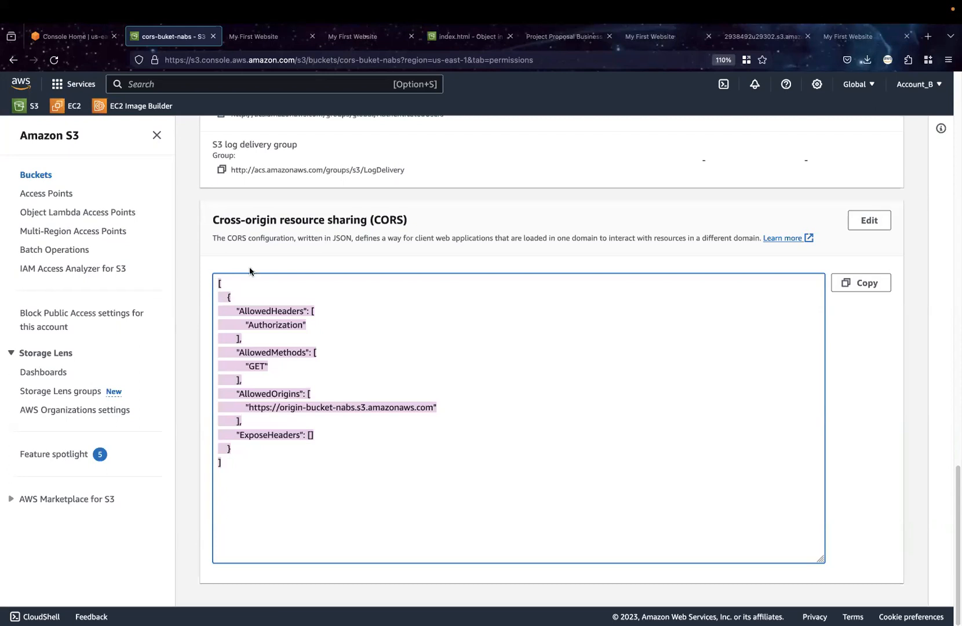
scroll(241, 211, "up", 15)
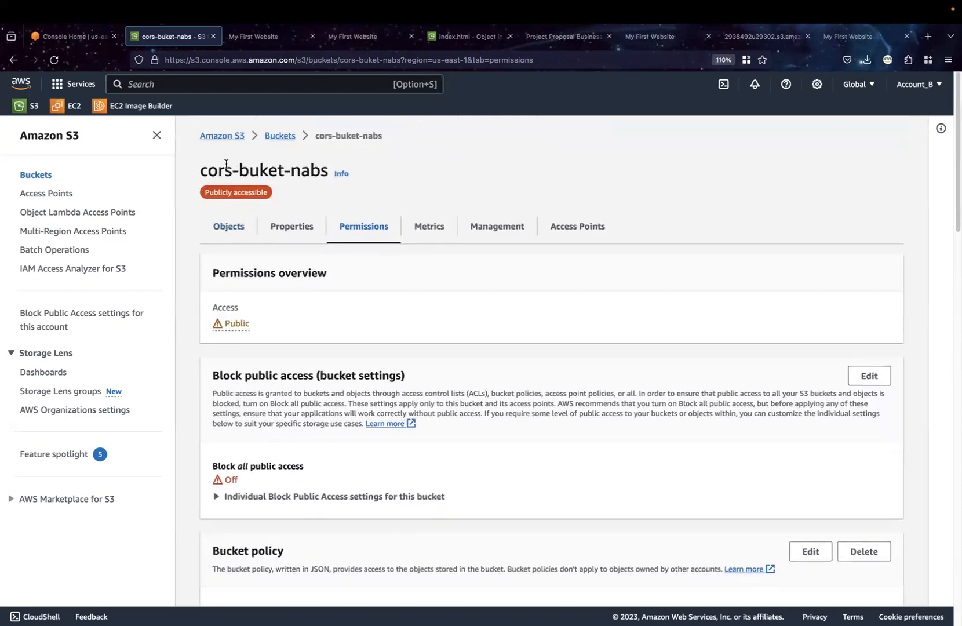
Leave the cors-buket-nabs permissions and return to the S3 bucket list
left_click(285, 135)
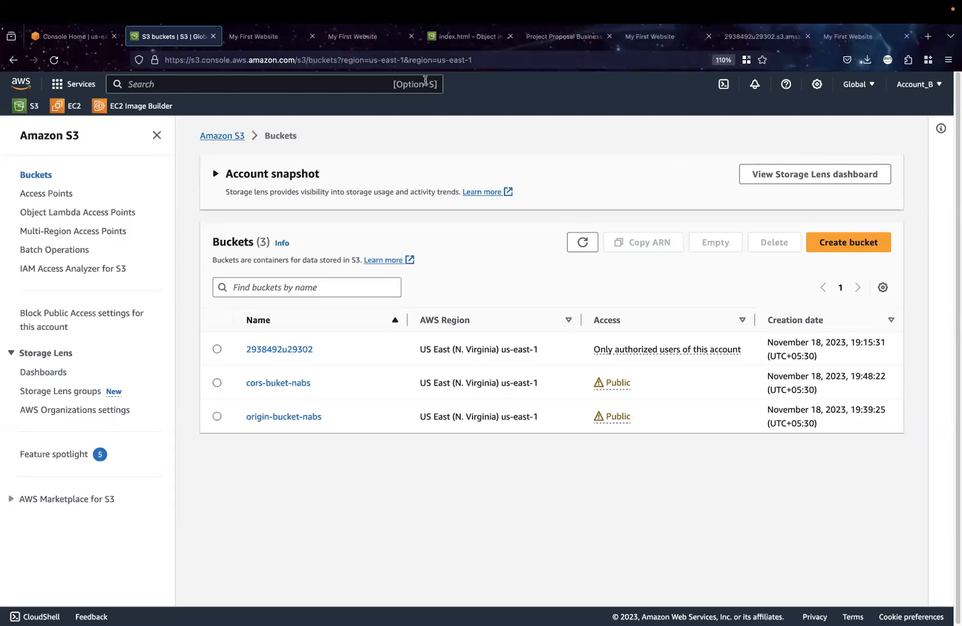
mouse_move(311, 34)
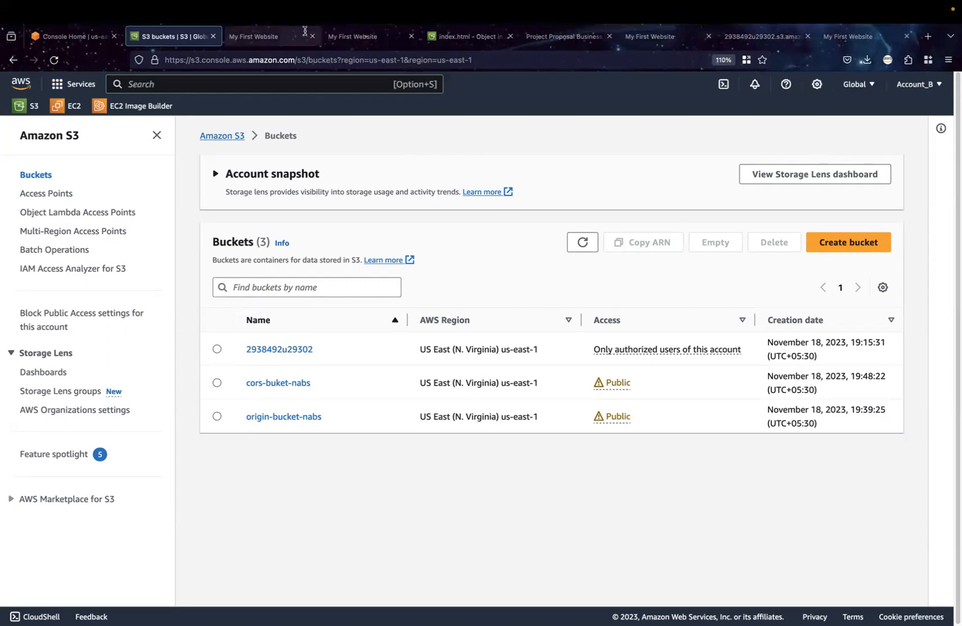
mouse_move(283, 615)
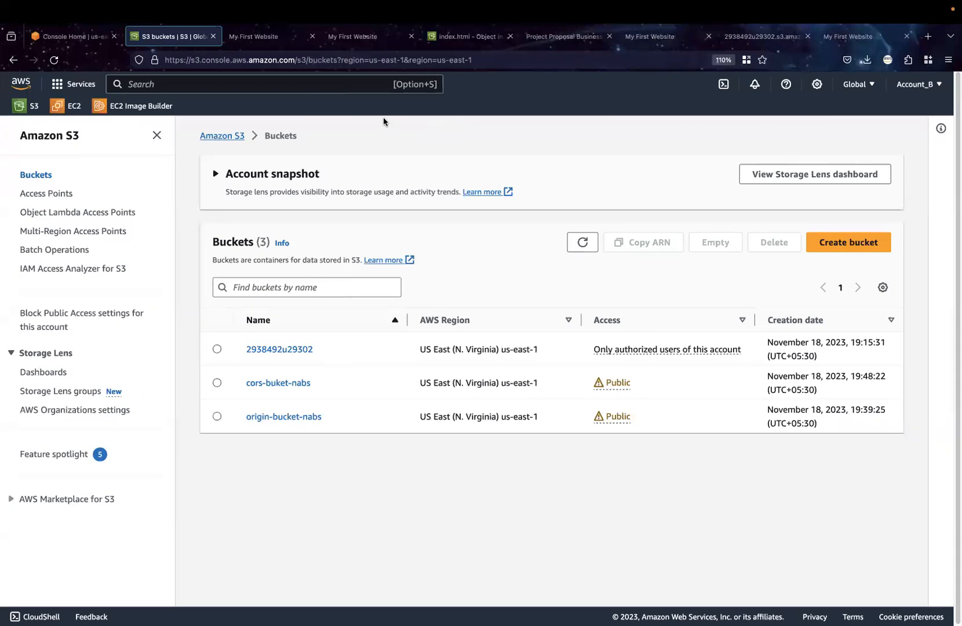
left_click(219, 138)
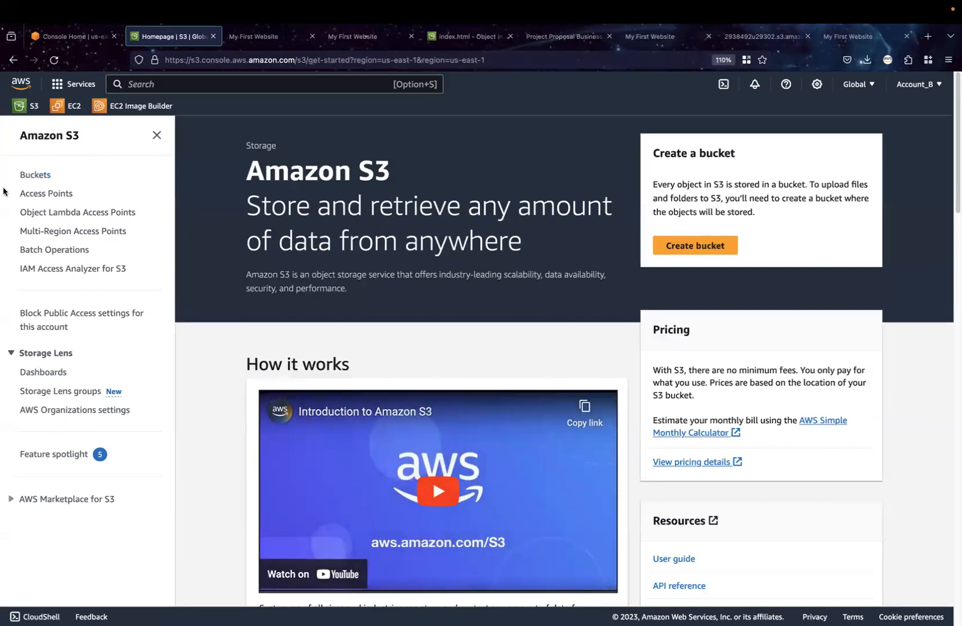
left_click(33, 177)
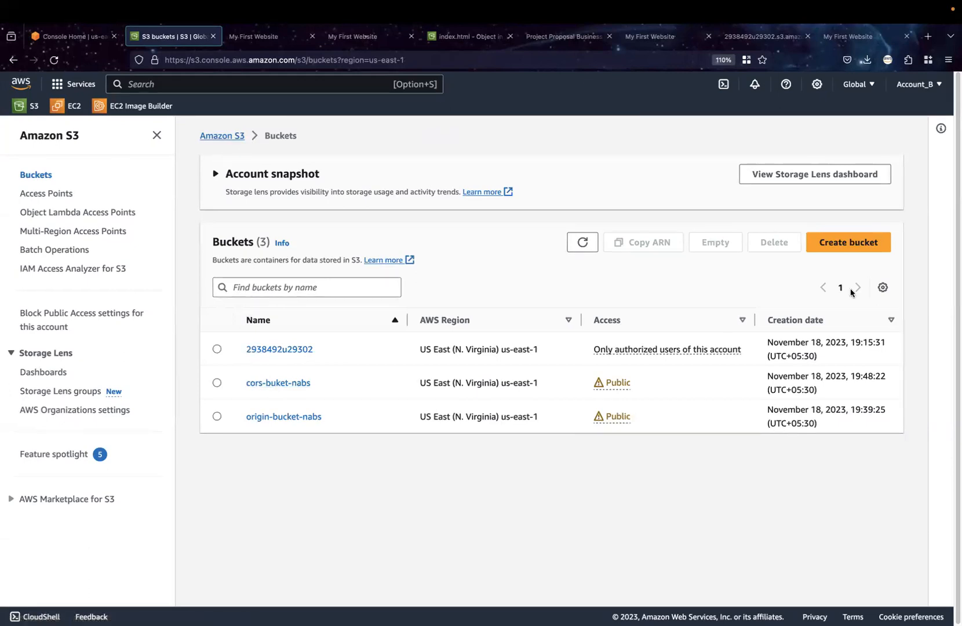
Start creating a new S3 bucket and name it 2938i2nd93
left_click(875, 239)
left_click(301, 288)
type("2938i2nd93")
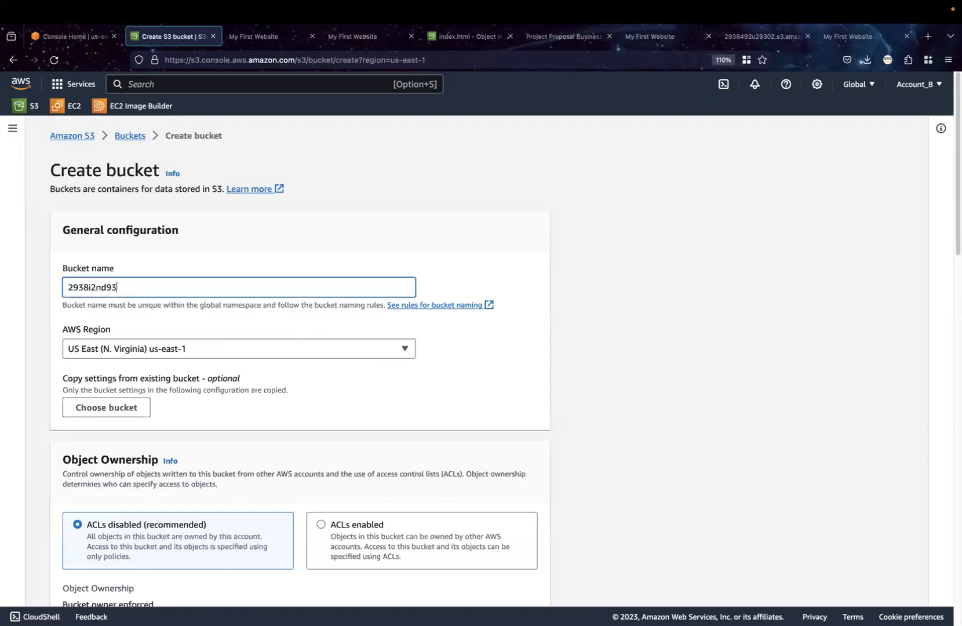
Turn off Block all public access, acknowledge that the bucket may become public, and create the bucket
scroll(367, 410, "down", 3)
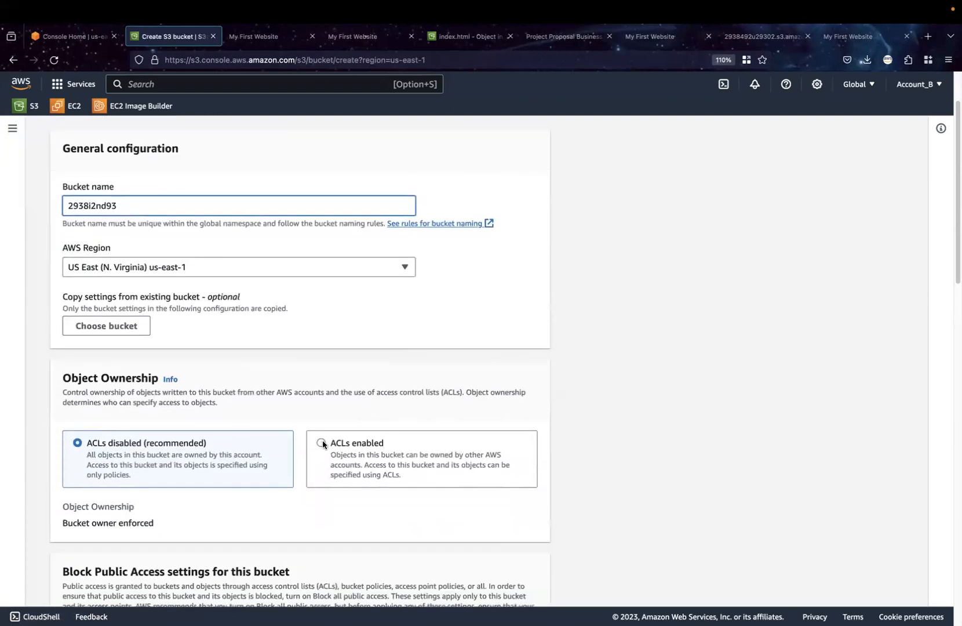
scroll(330, 480, "down", 10)
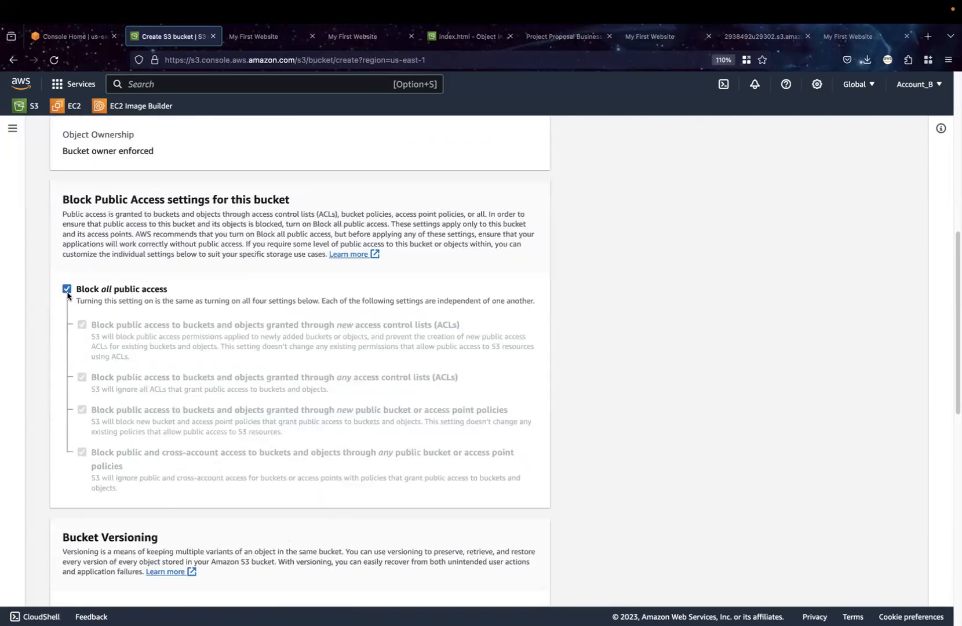
left_click(67, 294)
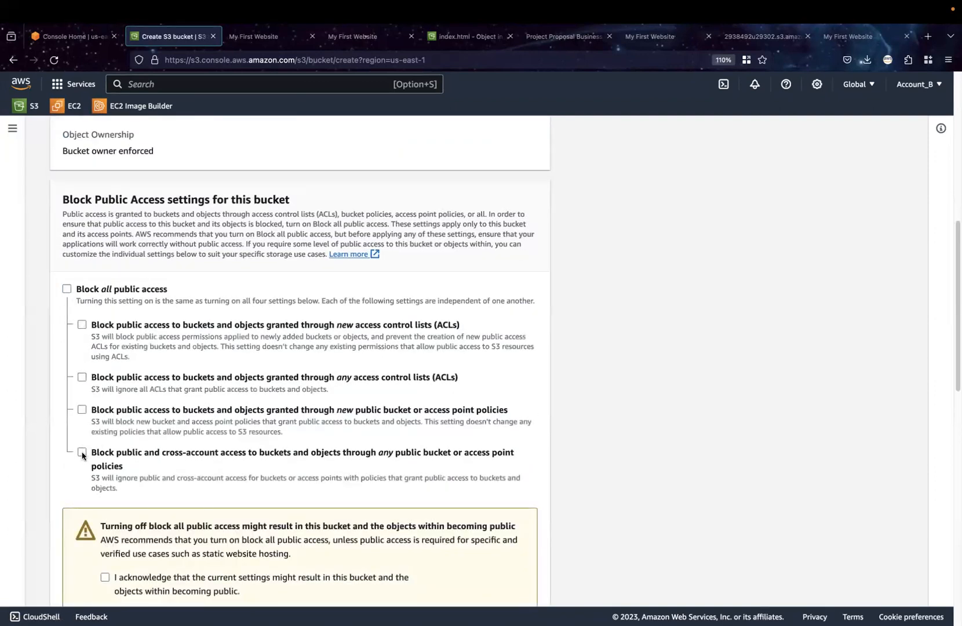
left_click(82, 453)
left_click(82, 453)
scroll(156, 500, "down", 2)
left_click(105, 508)
scroll(296, 497, "down", 10)
scroll(296, 496, "down", 2)
left_click(504, 579)
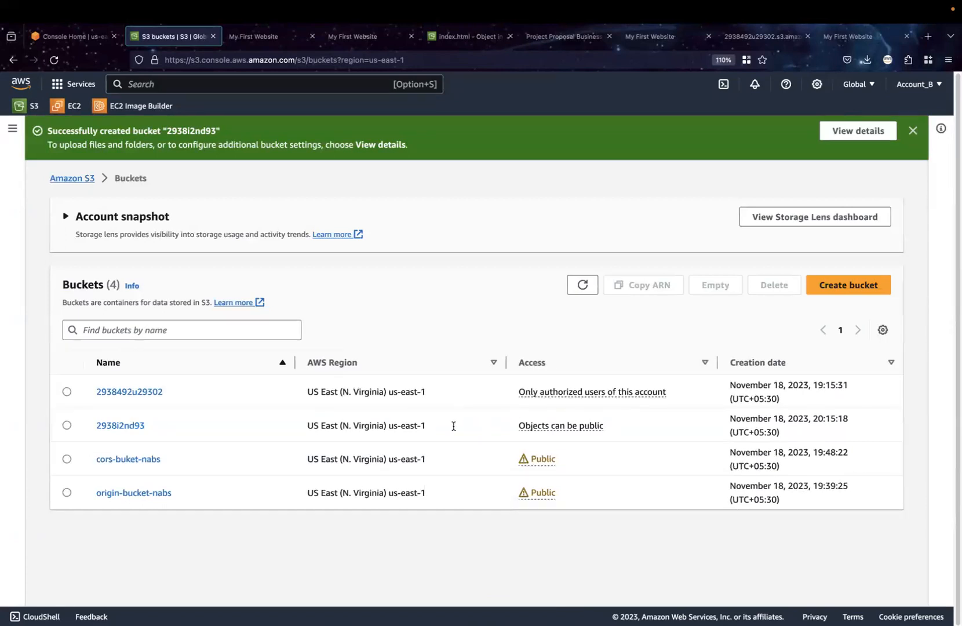
Review the objects stored in the 2938492u29302 bucket and return to the bucket list
left_click(117, 394)
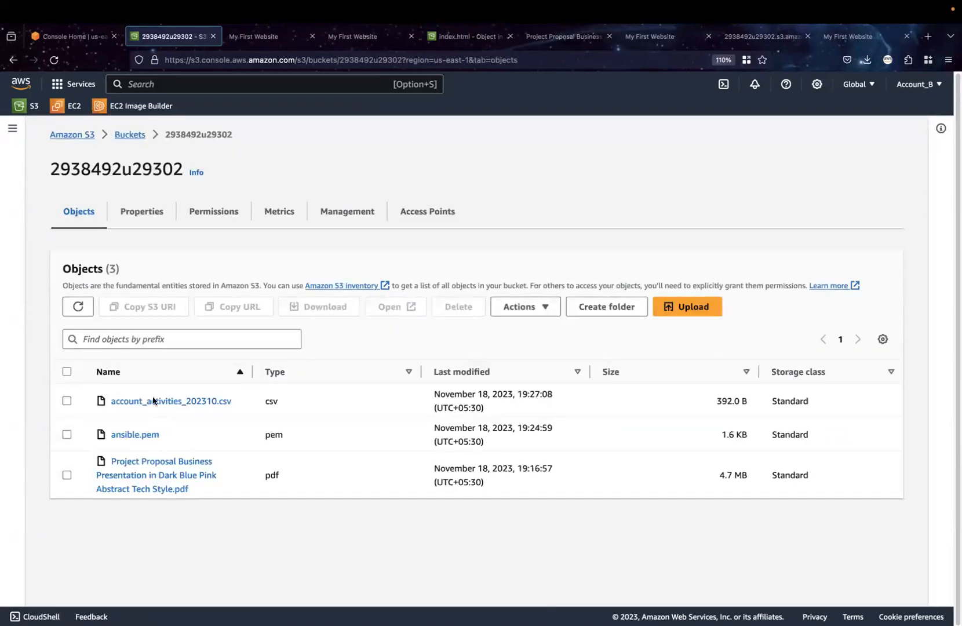
left_click(130, 137)
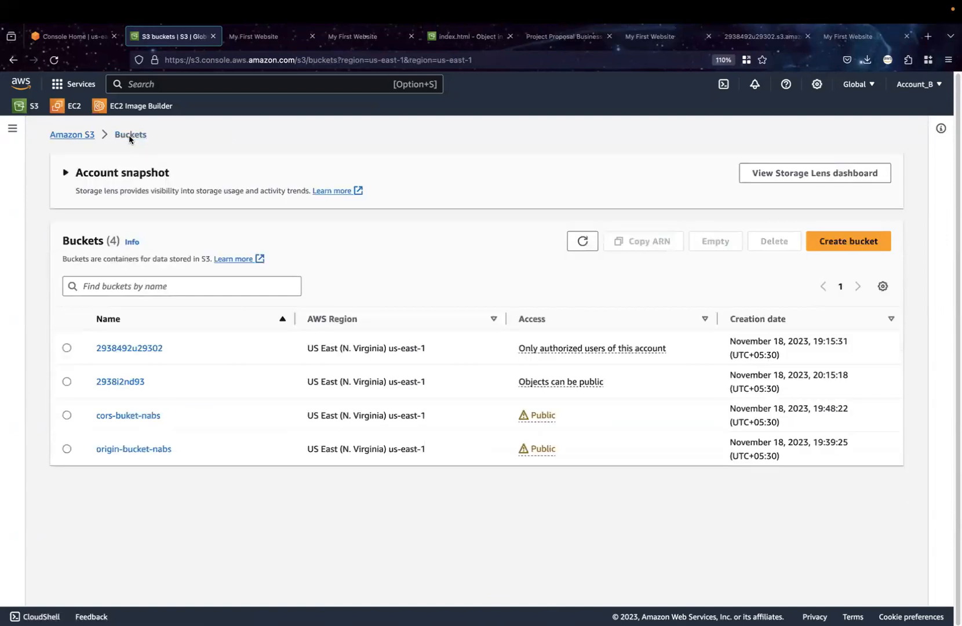
Open the 2938i2nd93 bucket to its object list
left_click(140, 382)
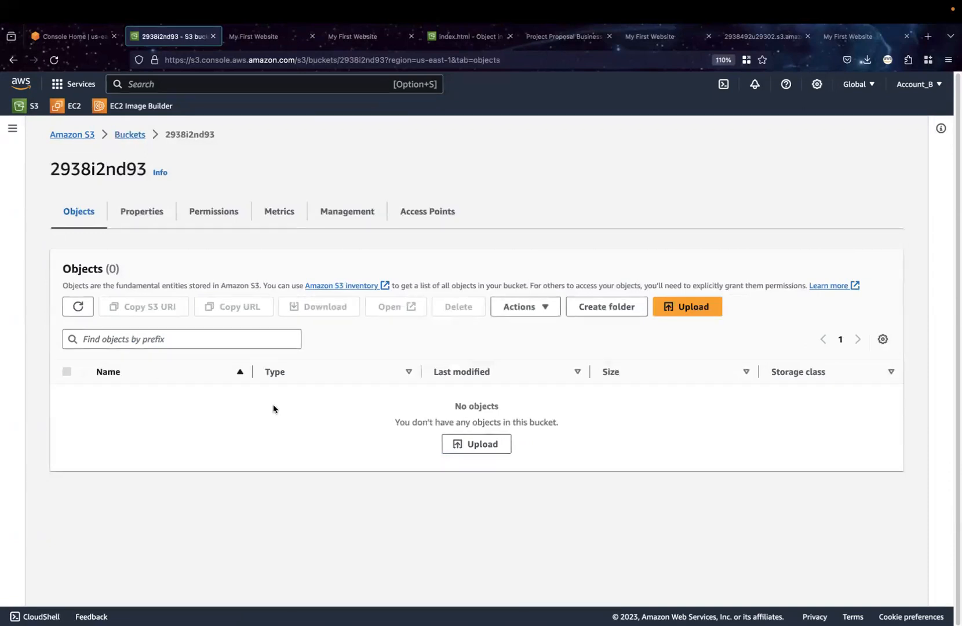
left_click(469, 444)
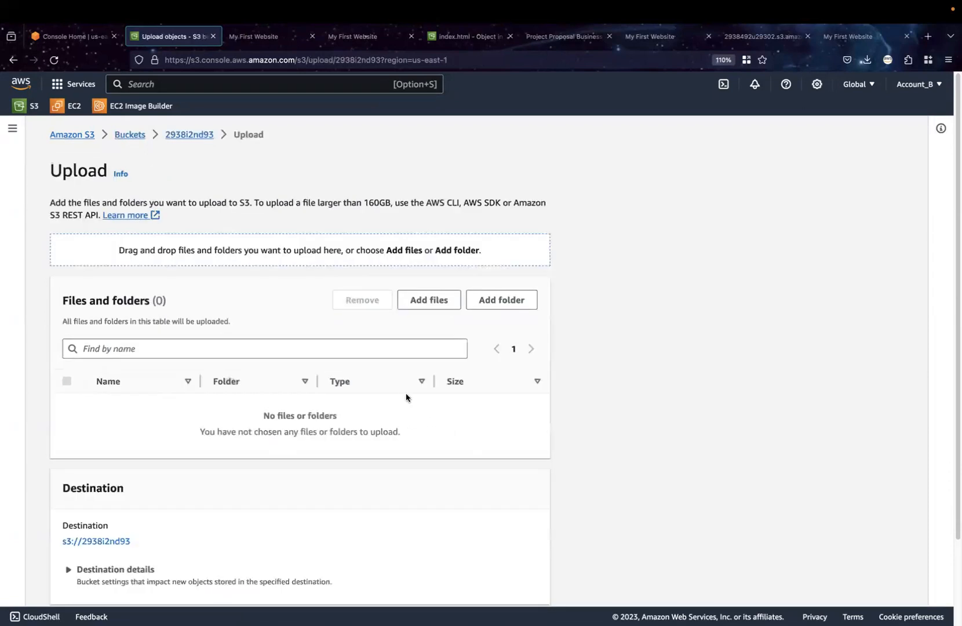
left_click(441, 300)
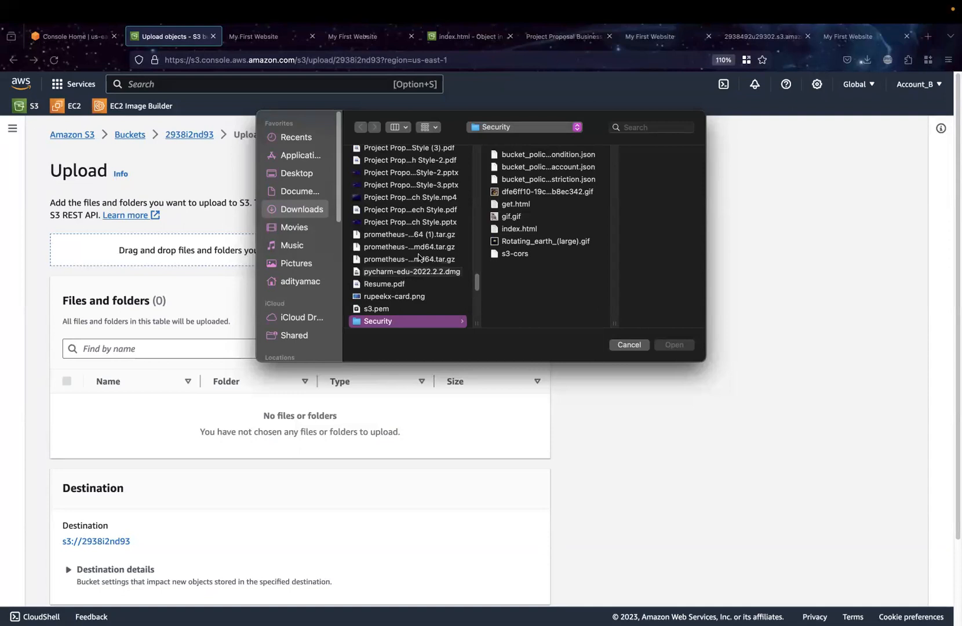
scroll(423, 175, "up", 4)
scroll(423, 175, "up", 4)
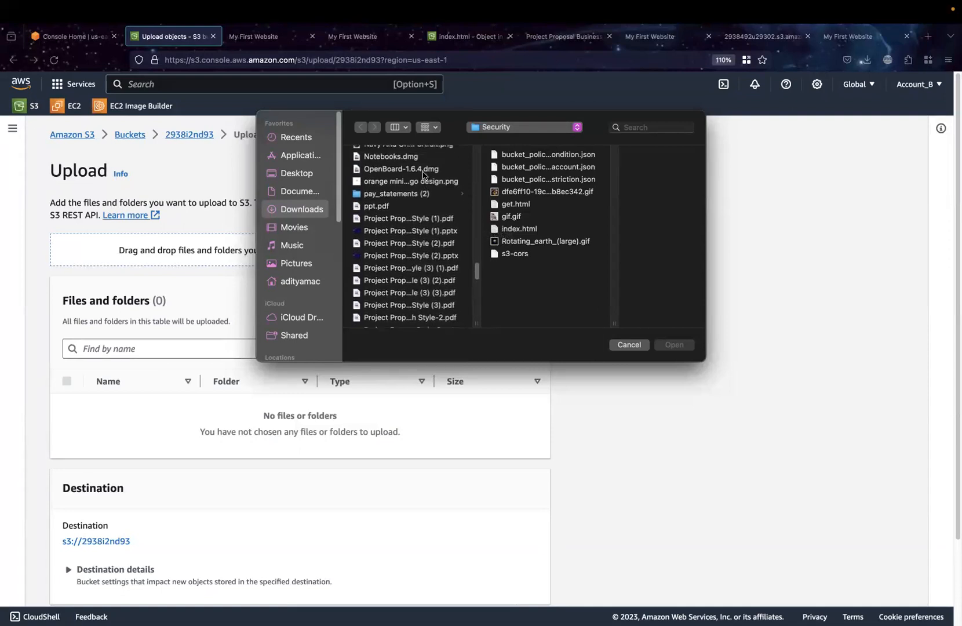
left_click(421, 181)
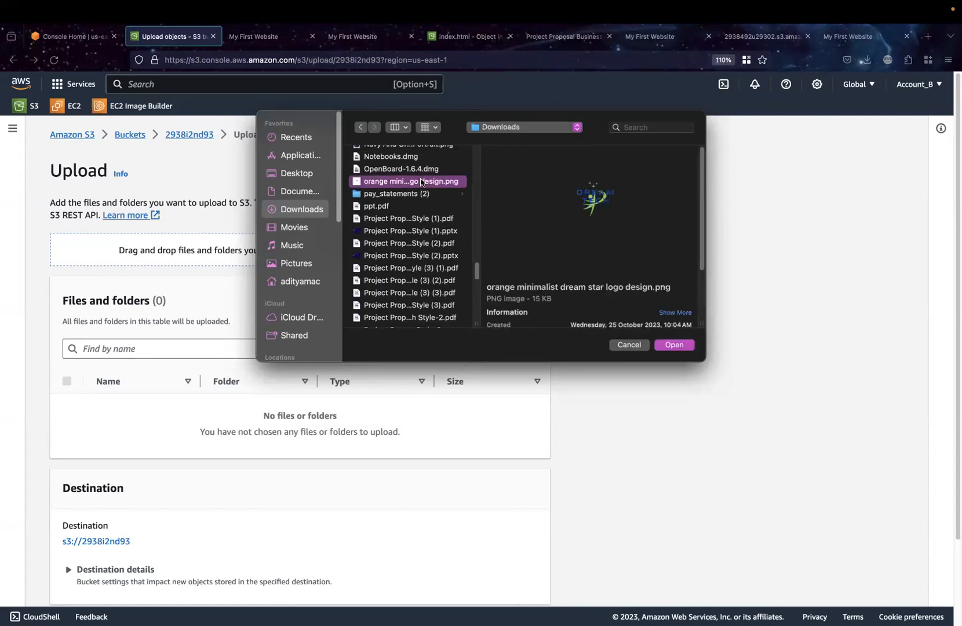
left_click(421, 169)
scroll(420, 169, "up", 2)
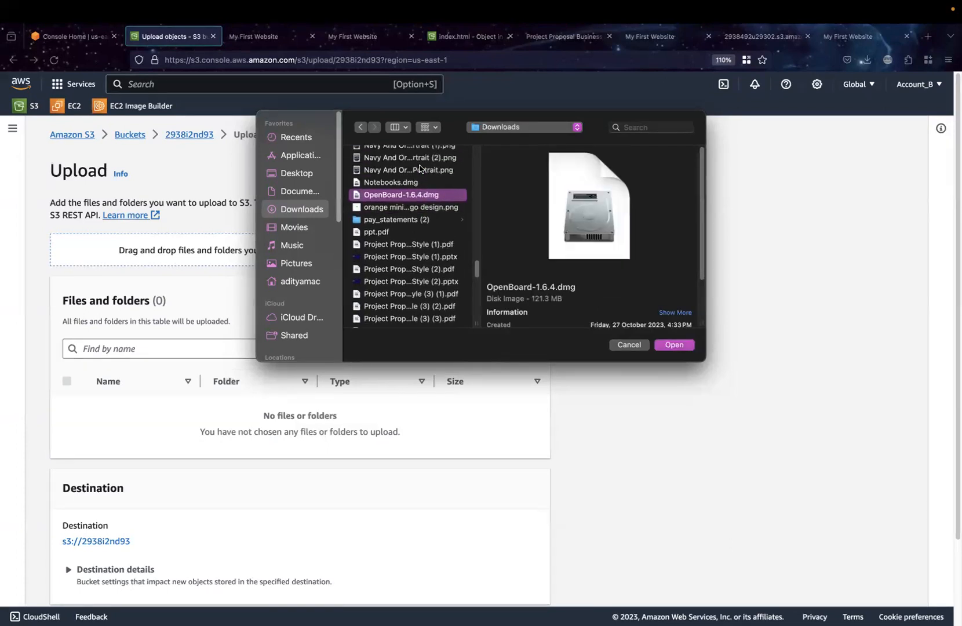
left_click(673, 345)
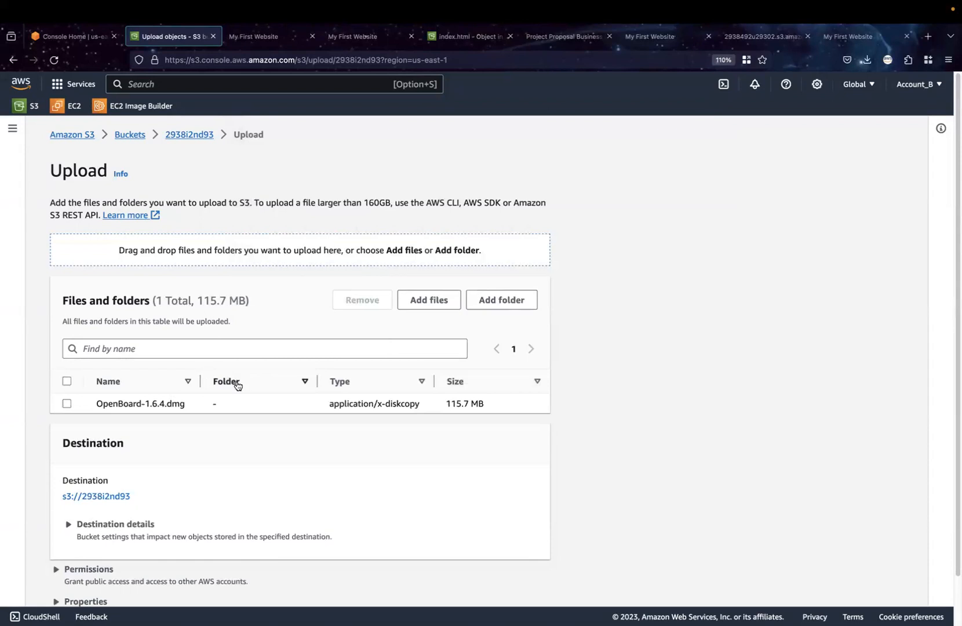
scroll(376, 424, "up", 1)
scroll(375, 390, "down", 3)
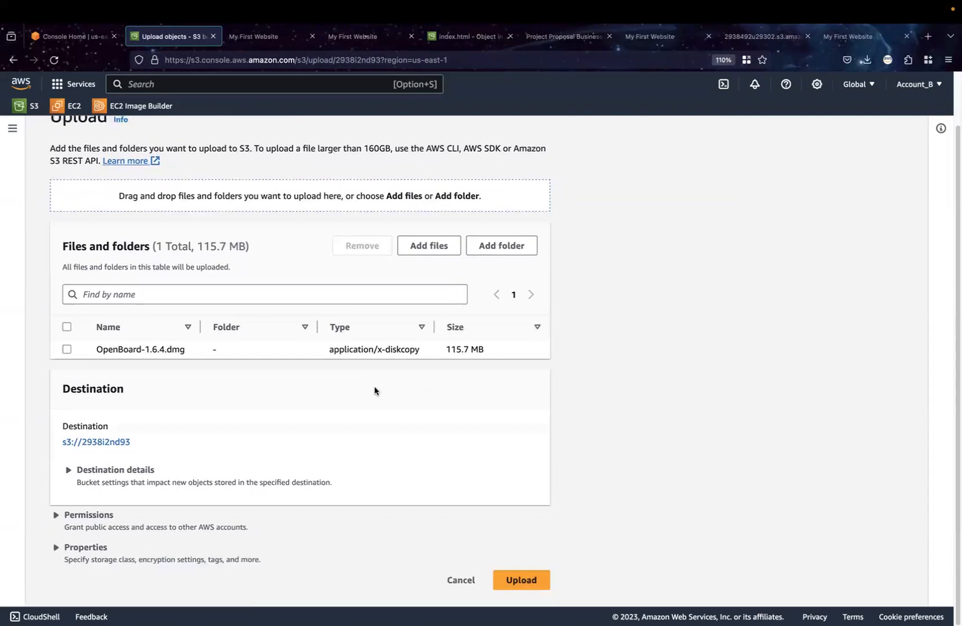
left_click(516, 582)
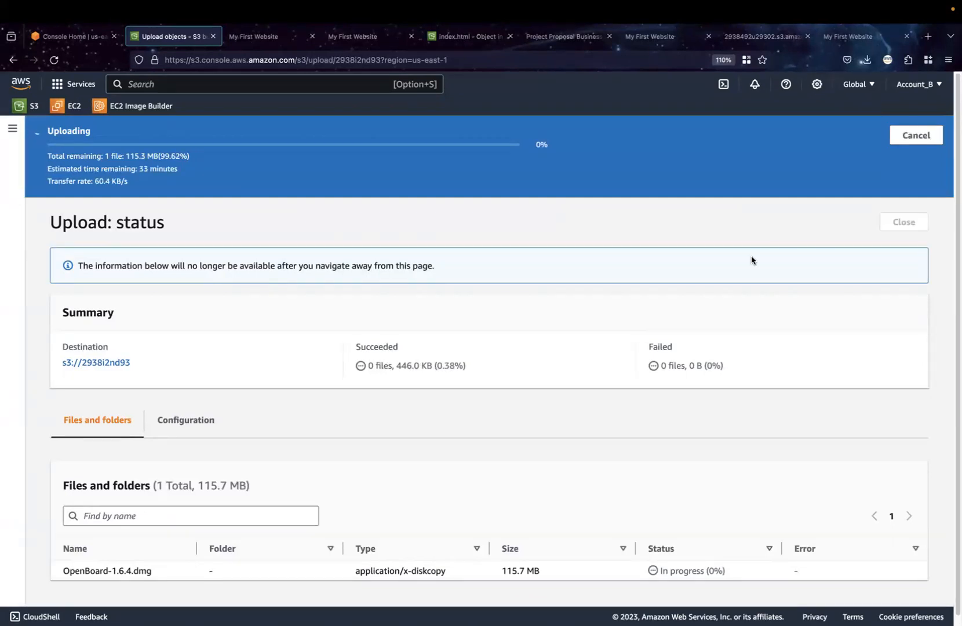
left_click(916, 136)
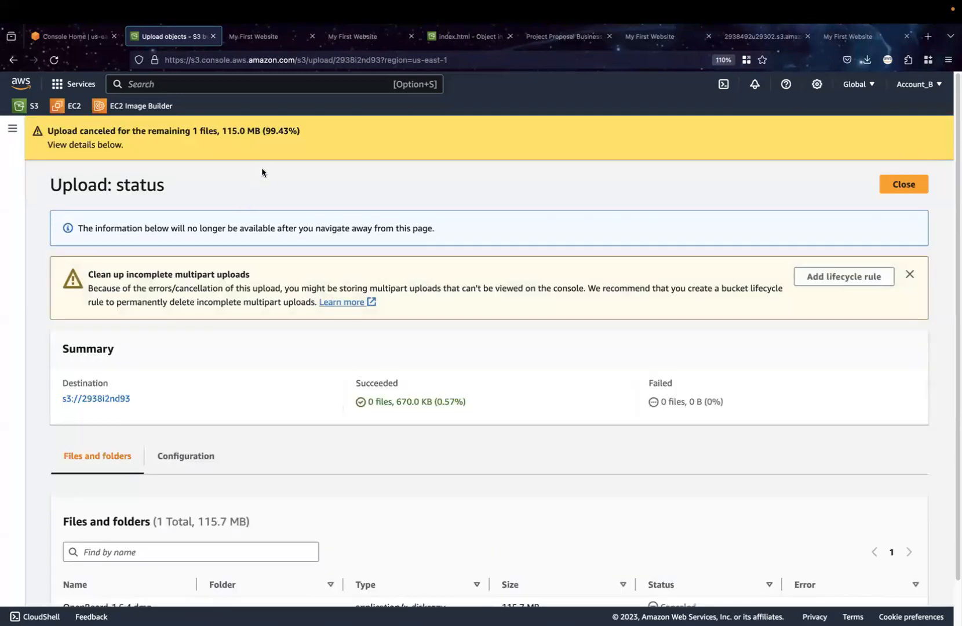
scroll(475, 336, "down", 2)
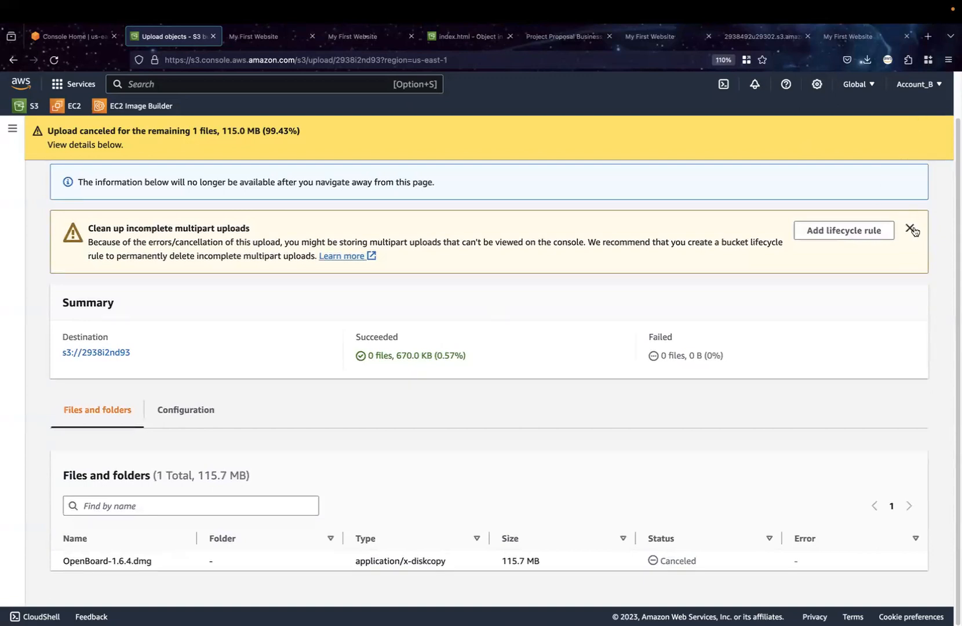
scroll(910, 226, "up", 2)
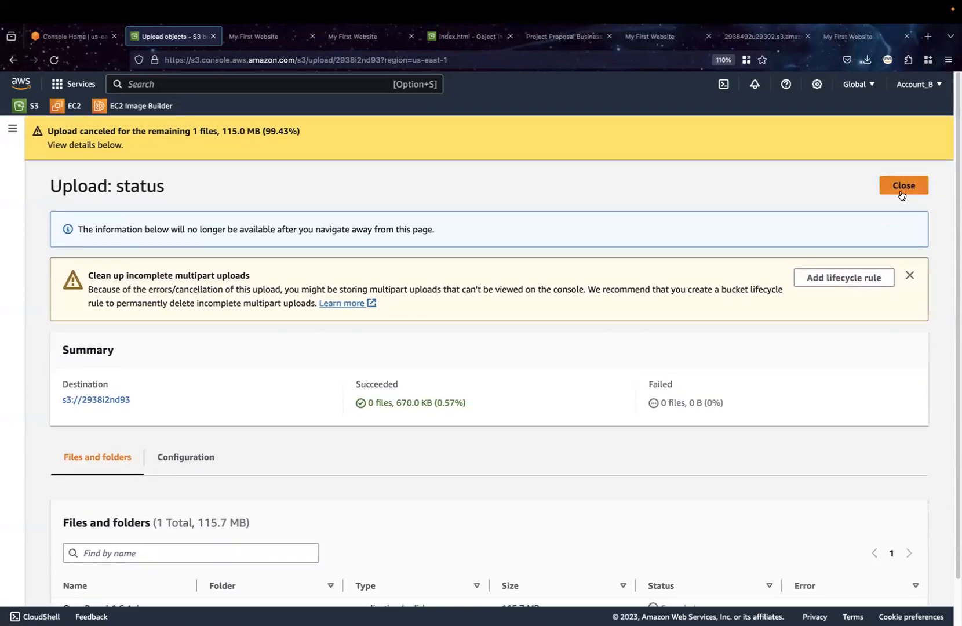
left_click(902, 189)
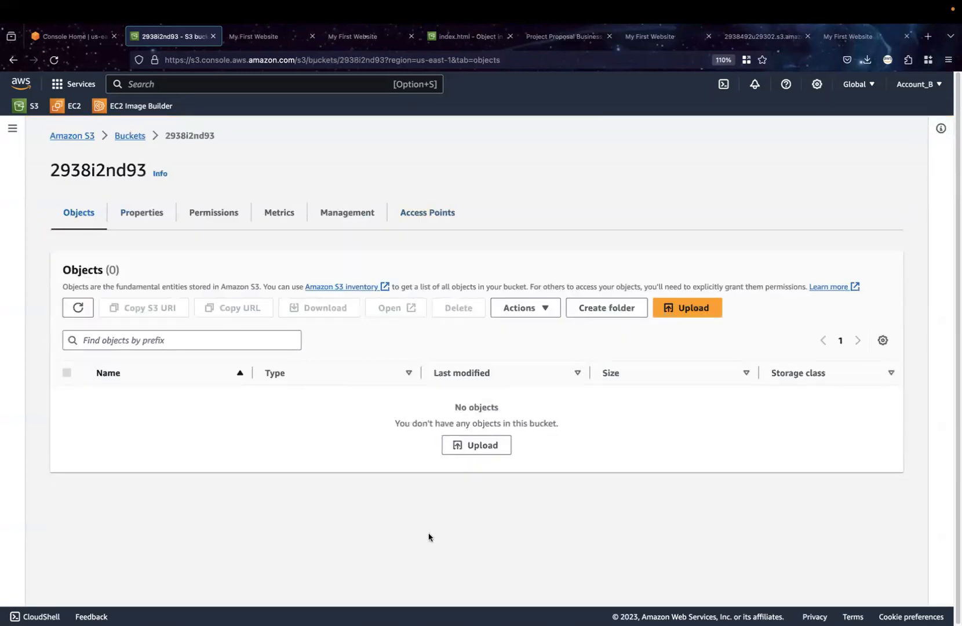
Start an upload to the 2938i2nd93 bucket and add AWS IAM Polices.png from the Downloads folder
left_click(492, 446)
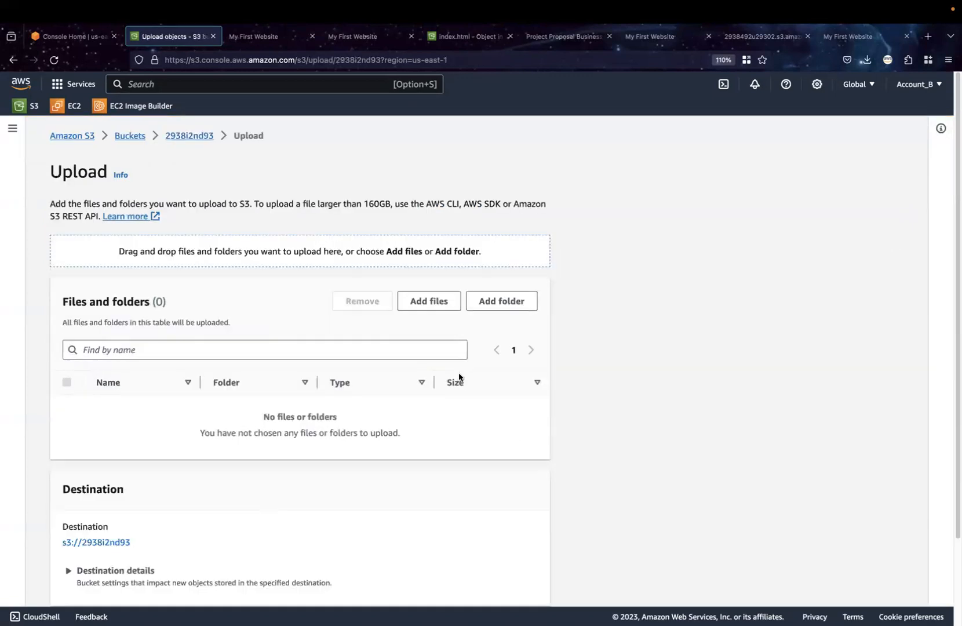
left_click(441, 301)
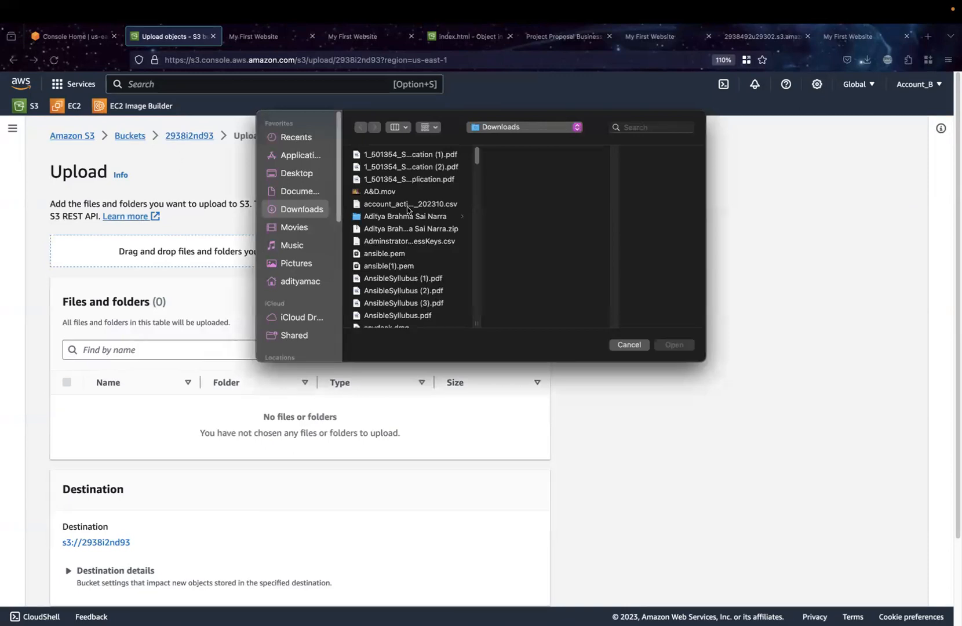
left_click(398, 192)
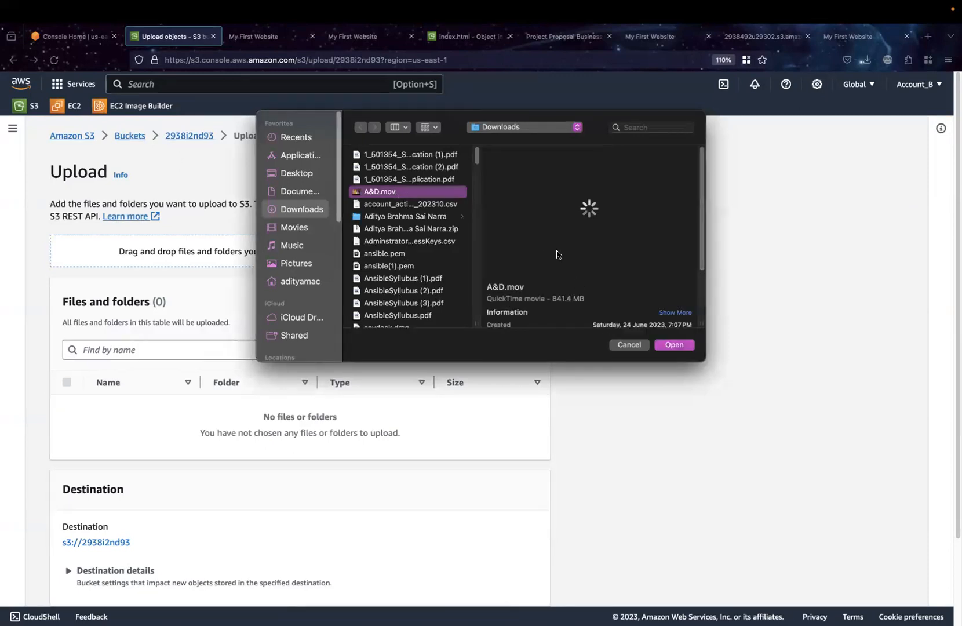
left_click(392, 254)
scroll(393, 280, "down", 5)
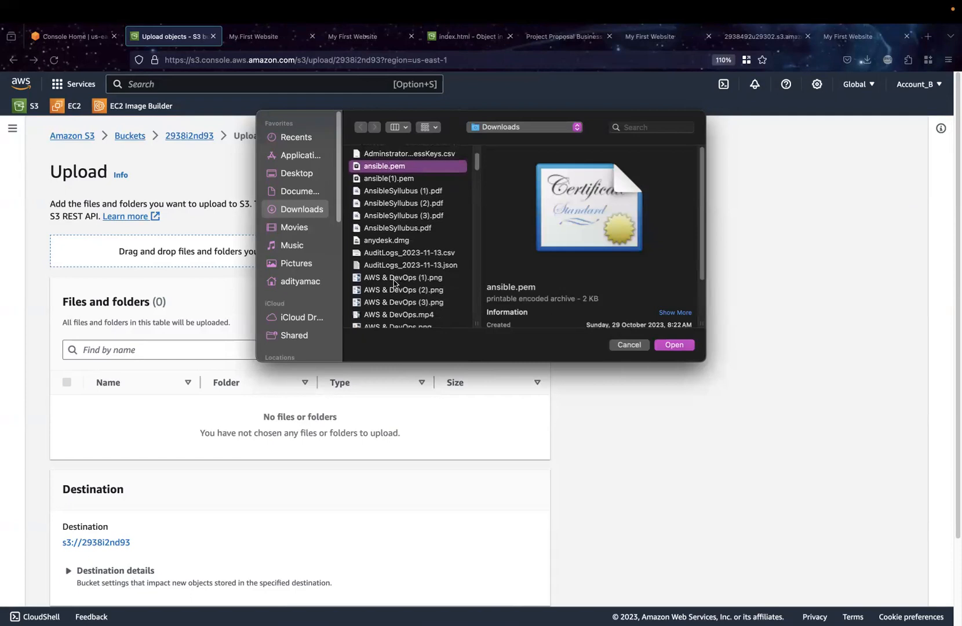
scroll(395, 315, "down", 3)
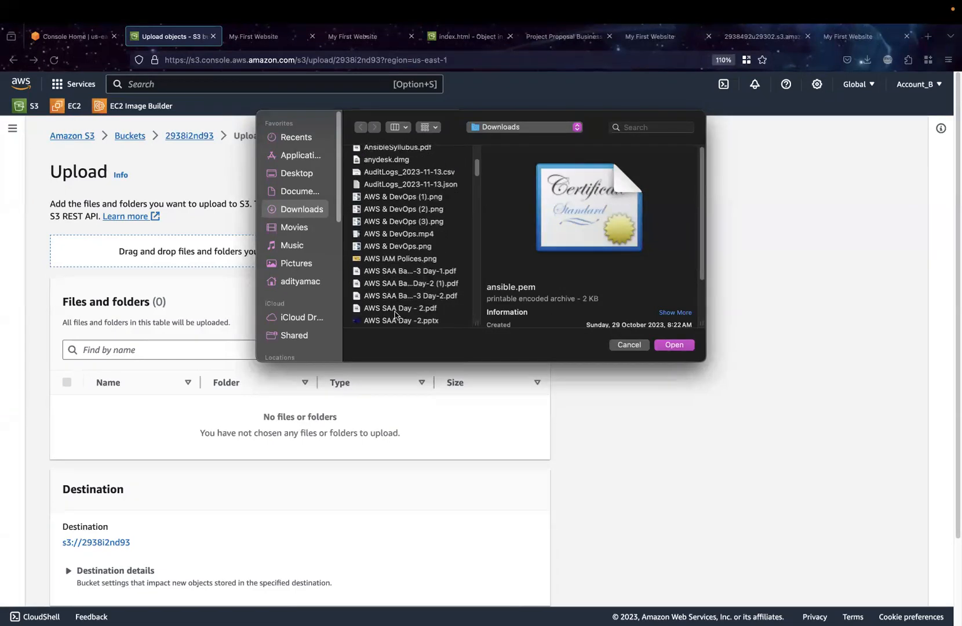
left_click(397, 259)
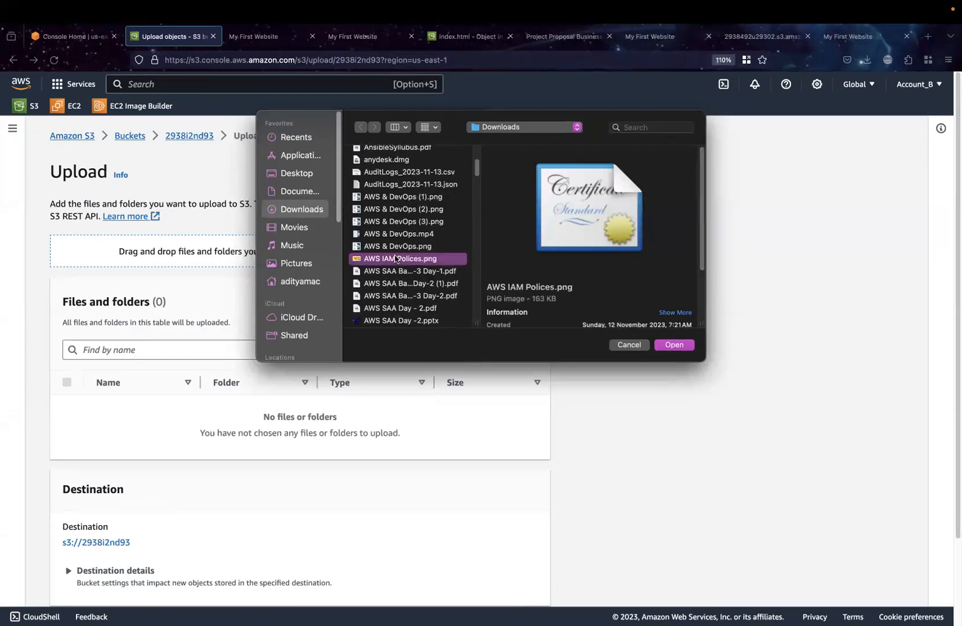
left_click(671, 347)
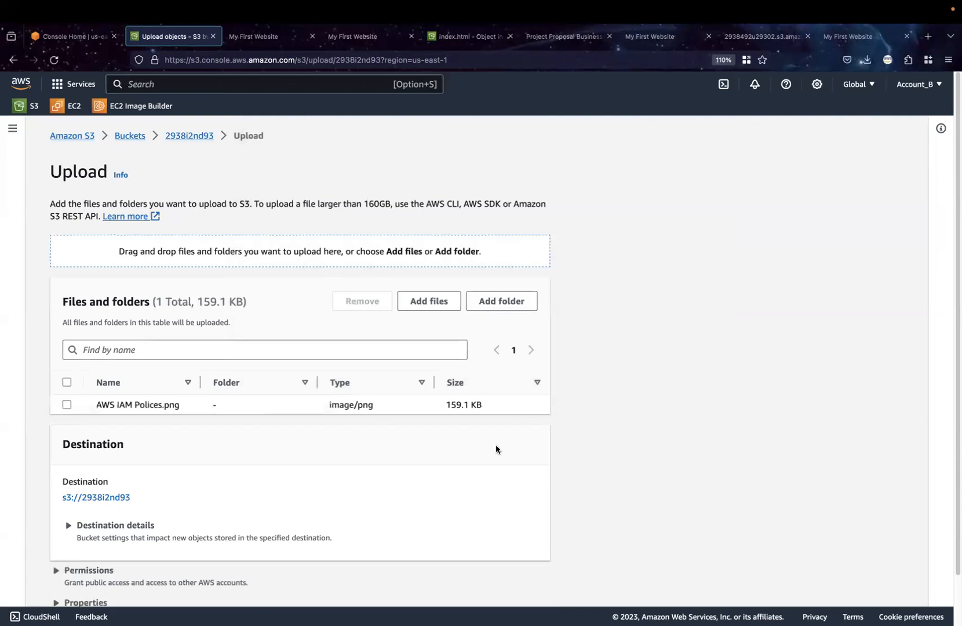
Upload AWS IAM Polices.png to the bucket with default settings and return to the object list
scroll(382, 492, "down", 2)
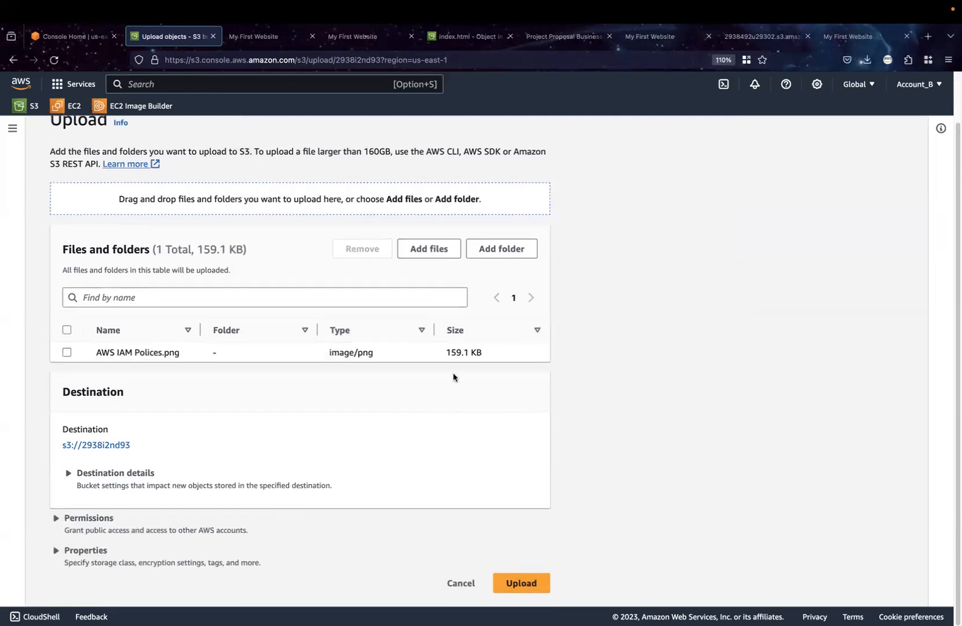
scroll(454, 376, "up", 2)
scroll(454, 375, "down", 2)
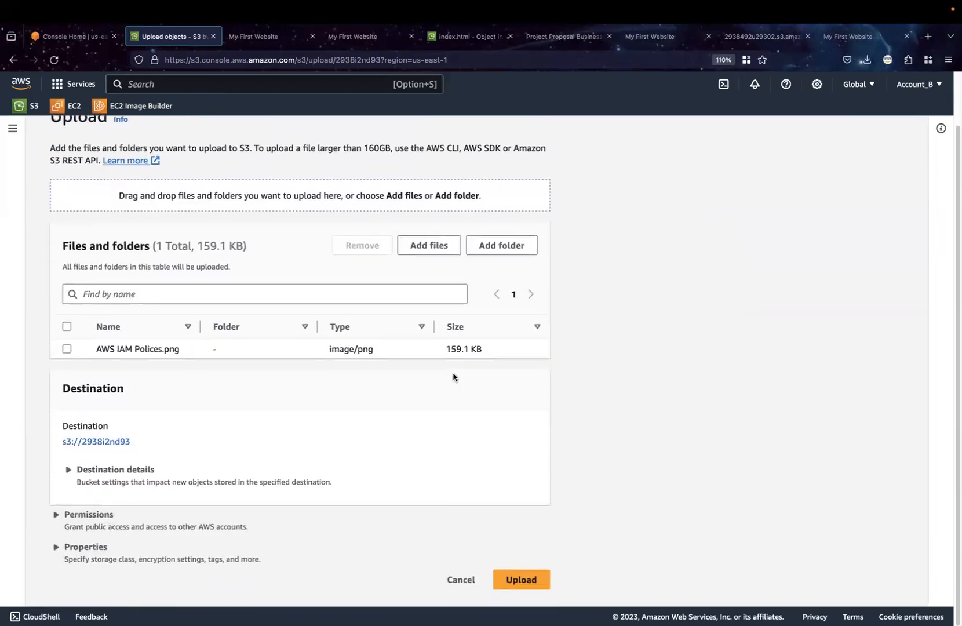
left_click(510, 584)
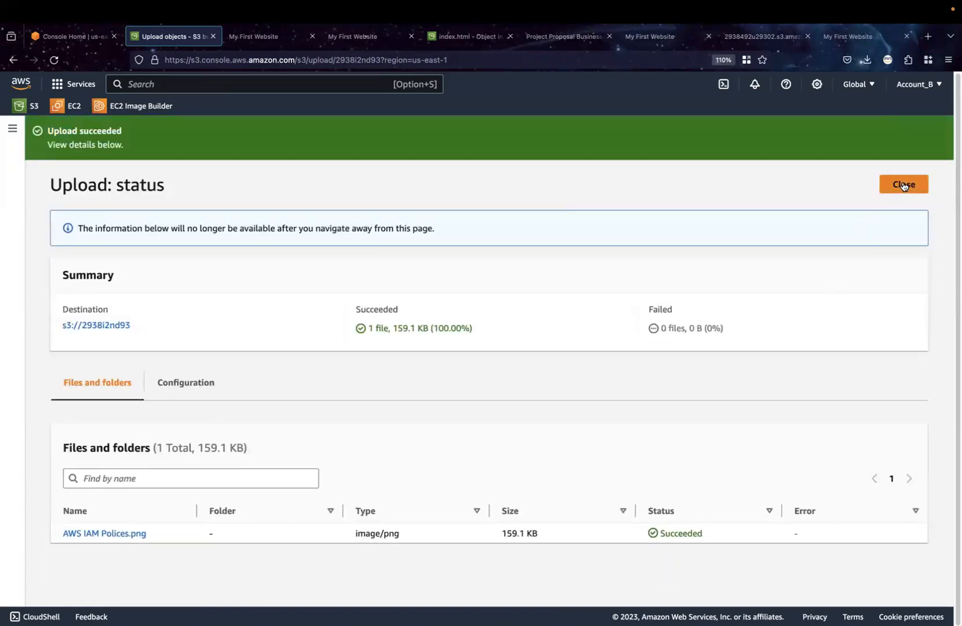
left_click(904, 185)
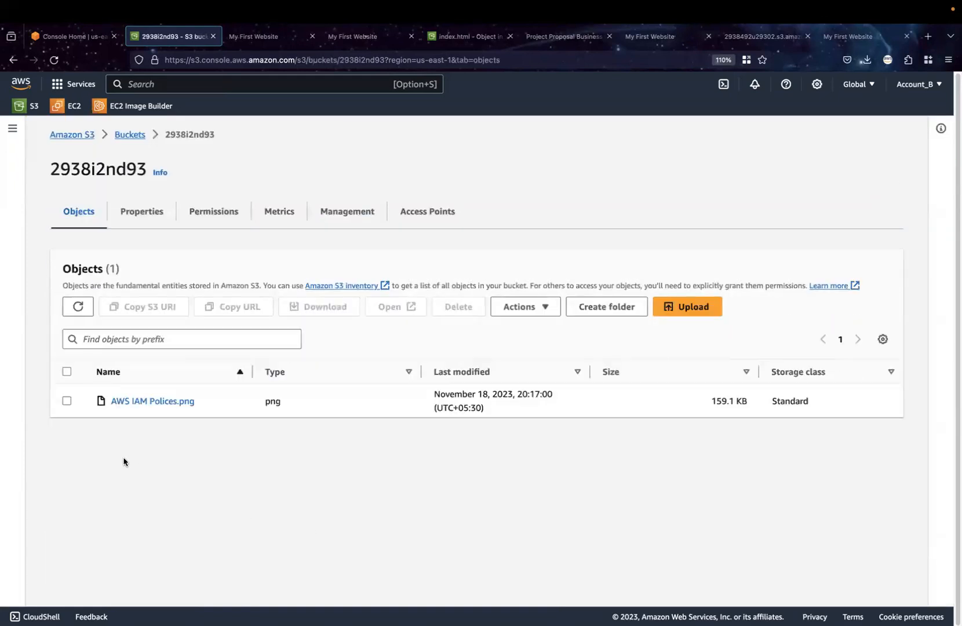
Create a presigned URL for AWS IAM Polices.png that expires after 1 minute
left_click(67, 401)
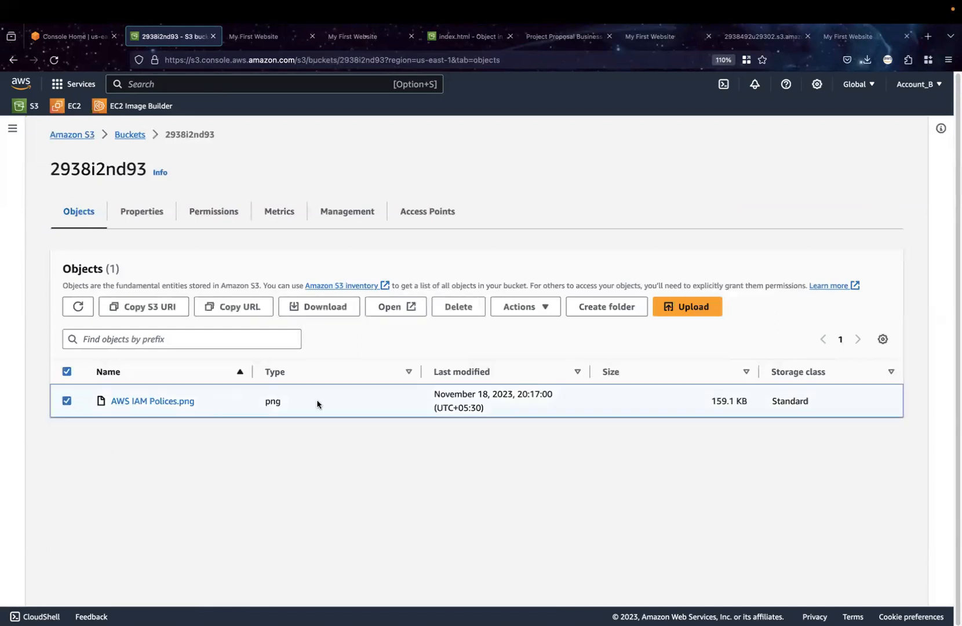
left_click(537, 313)
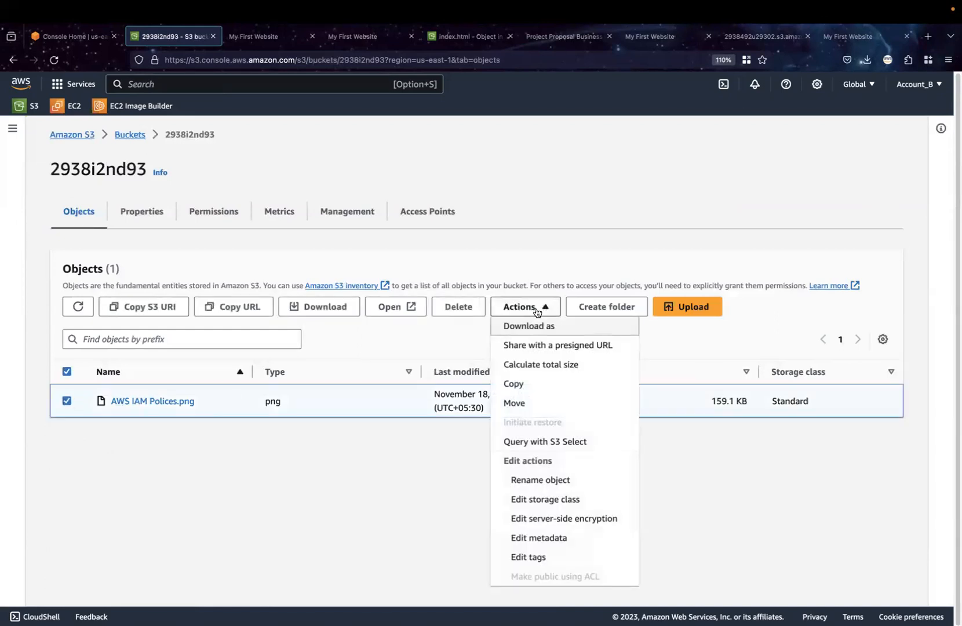
left_click(578, 346)
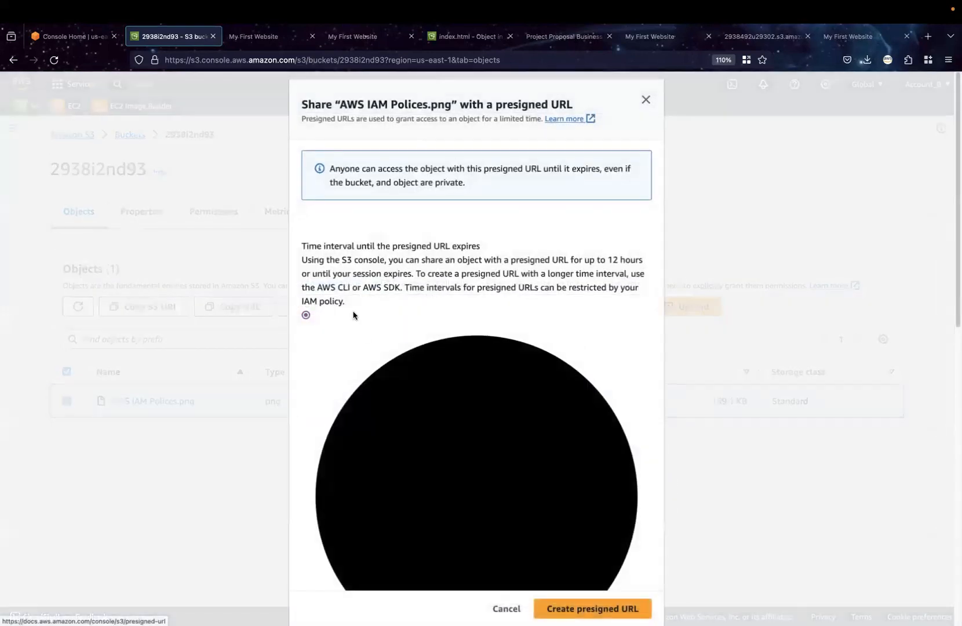
scroll(354, 315, "down", 8)
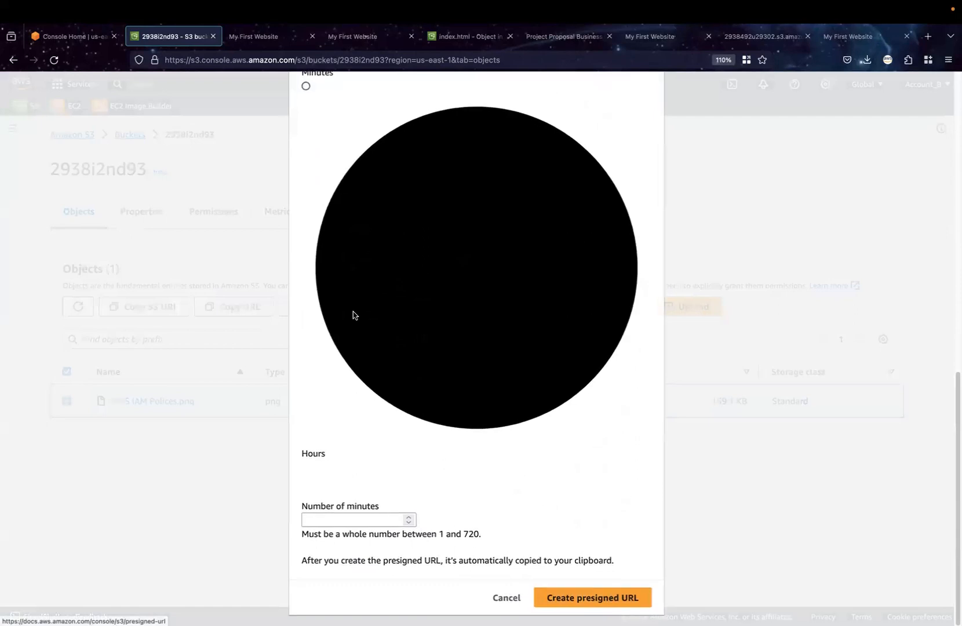
left_click(335, 524)
type("1")
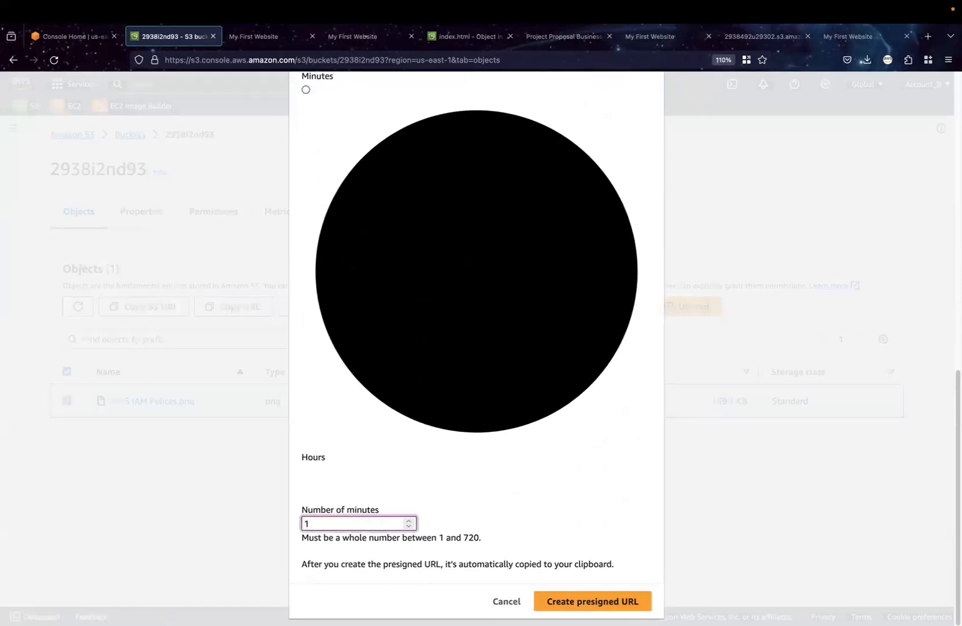
left_click(591, 603)
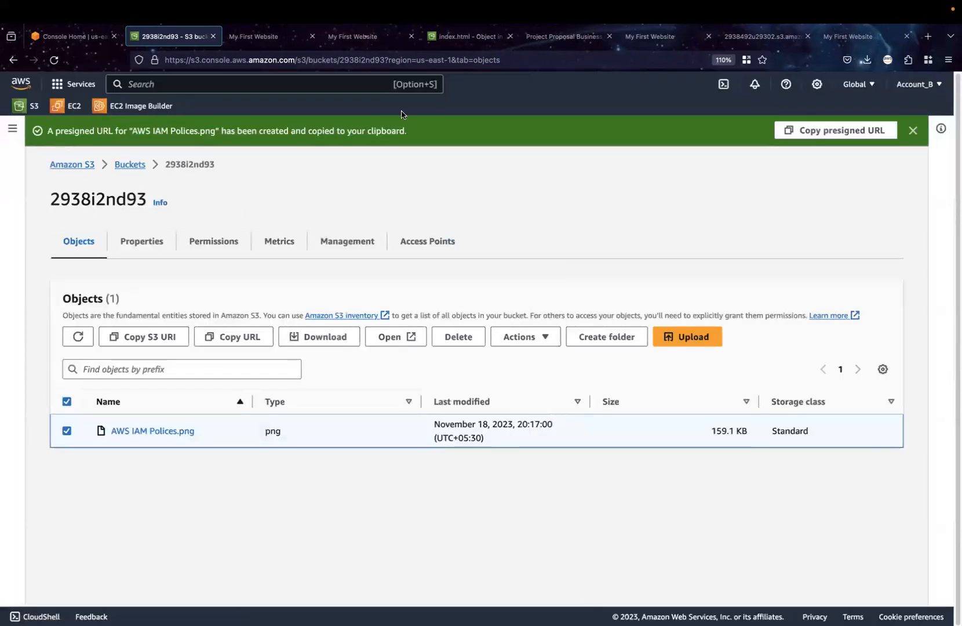
Copy the presigned URL, including its security token, and open the image with it in a new browser tab
left_click(843, 130)
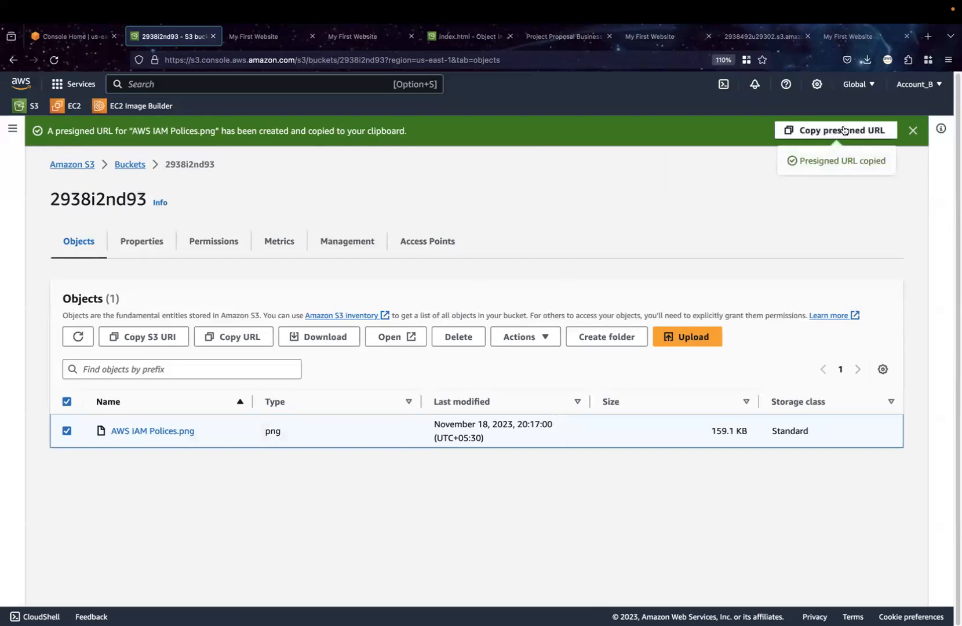
left_click(926, 36)
left_click(690, 61)
key("super+v")
key("Return")
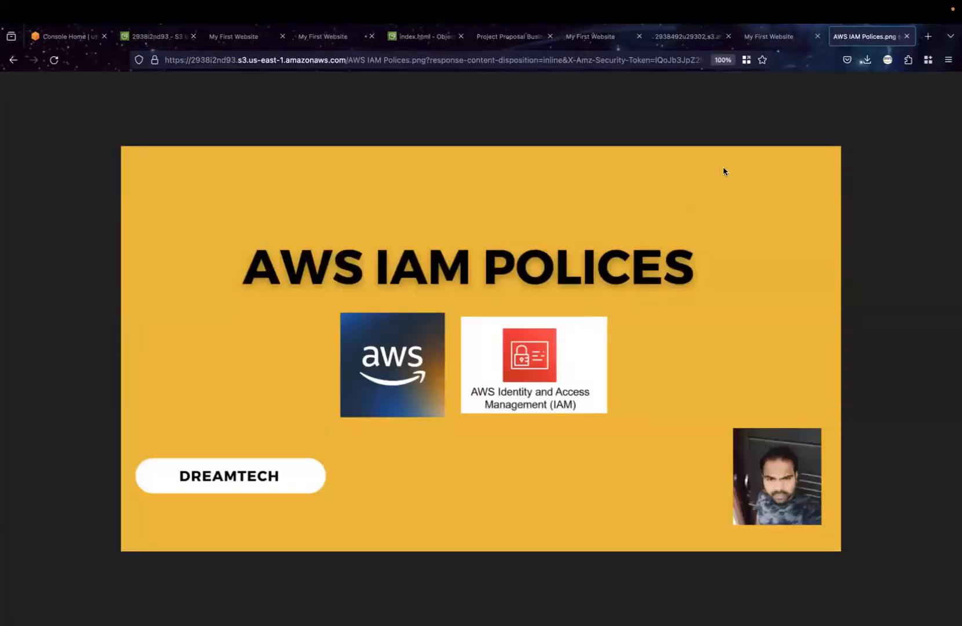
Review the actions available for the index.html object in origin-bucket-nabs, including sharing with a presigned URL
left_click(426, 37)
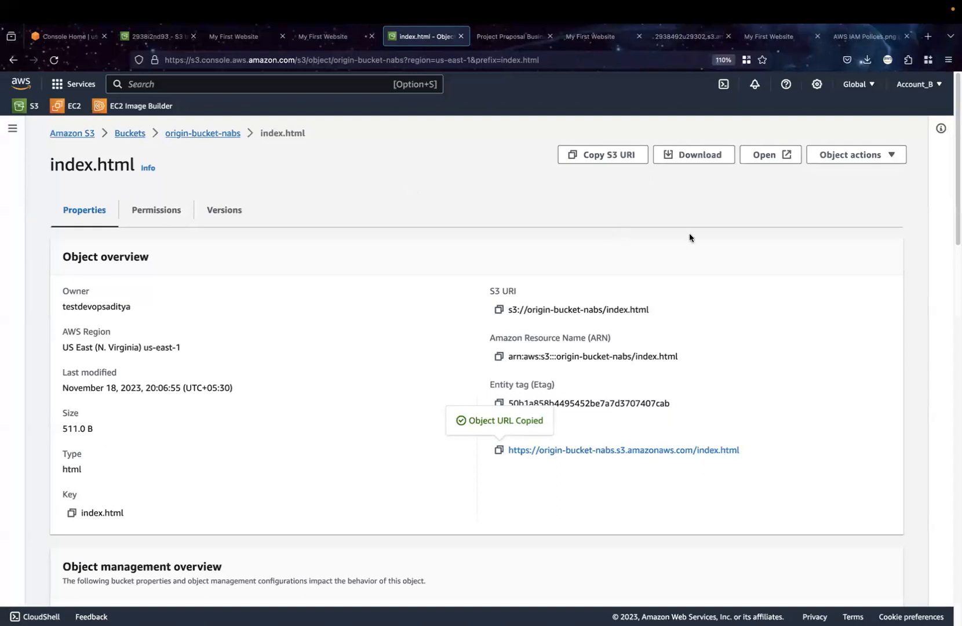
left_click(892, 156)
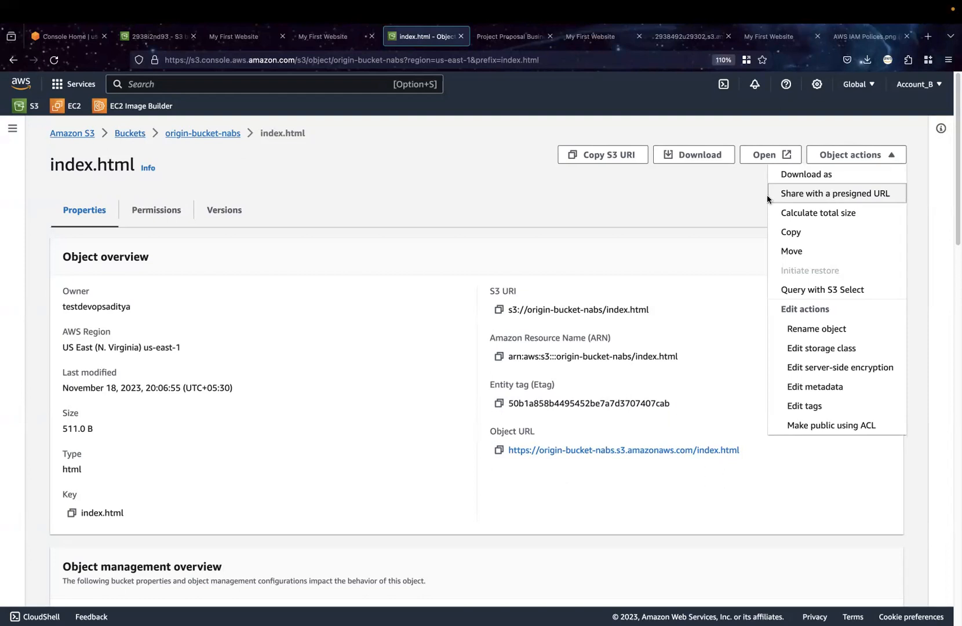
left_click(649, 186)
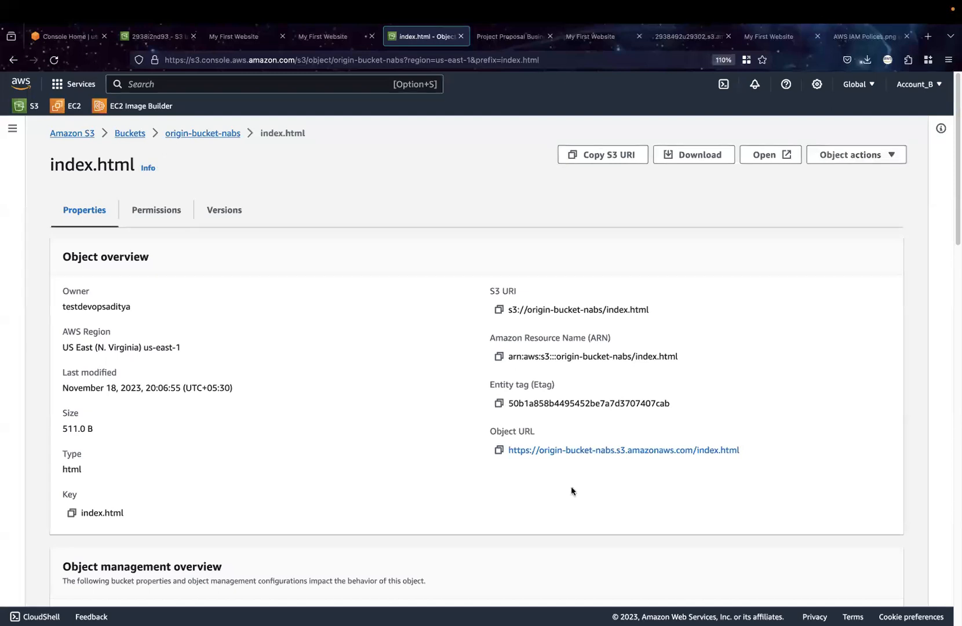
Switch to the OpenBoard whiteboard
left_click(500, 600)
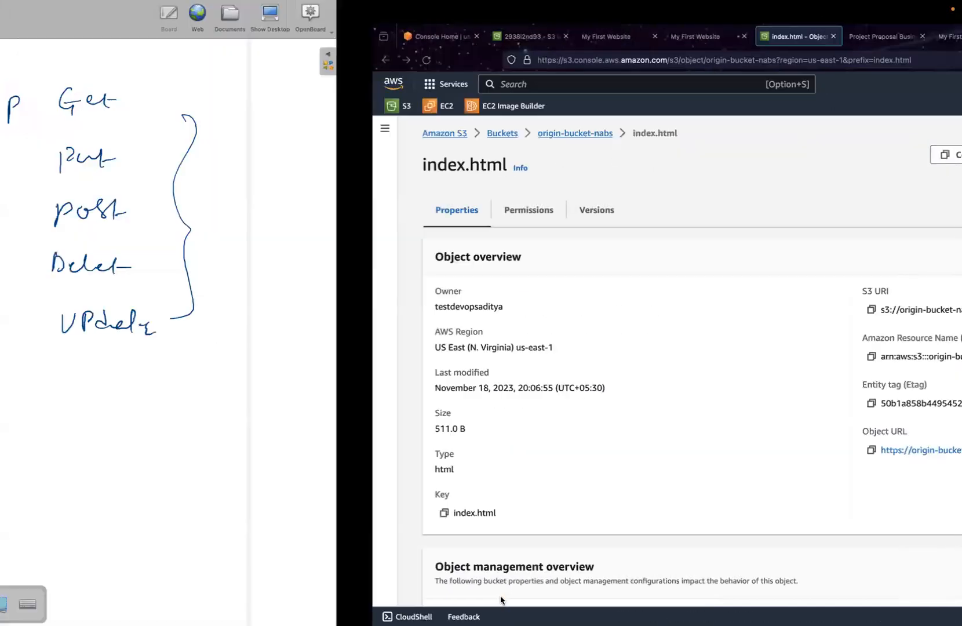